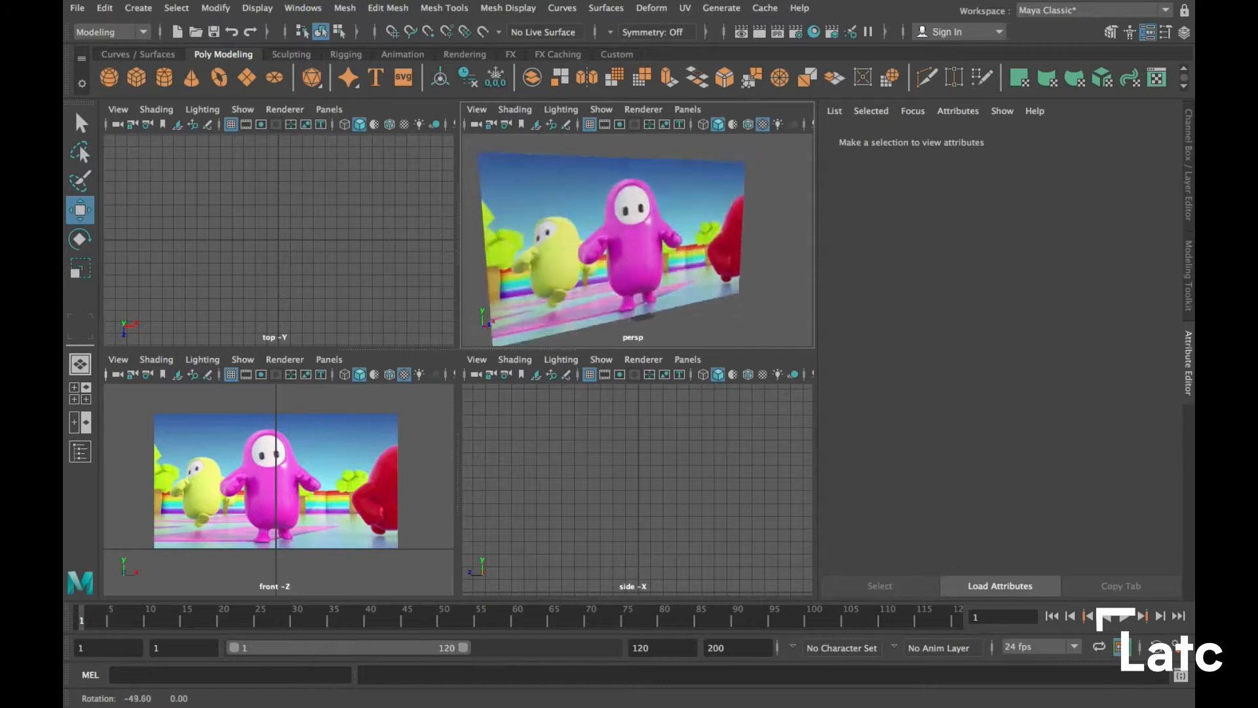
Examine the reference image plane's dimensions, texture placement, image file and material attributes
left_click(635, 253)
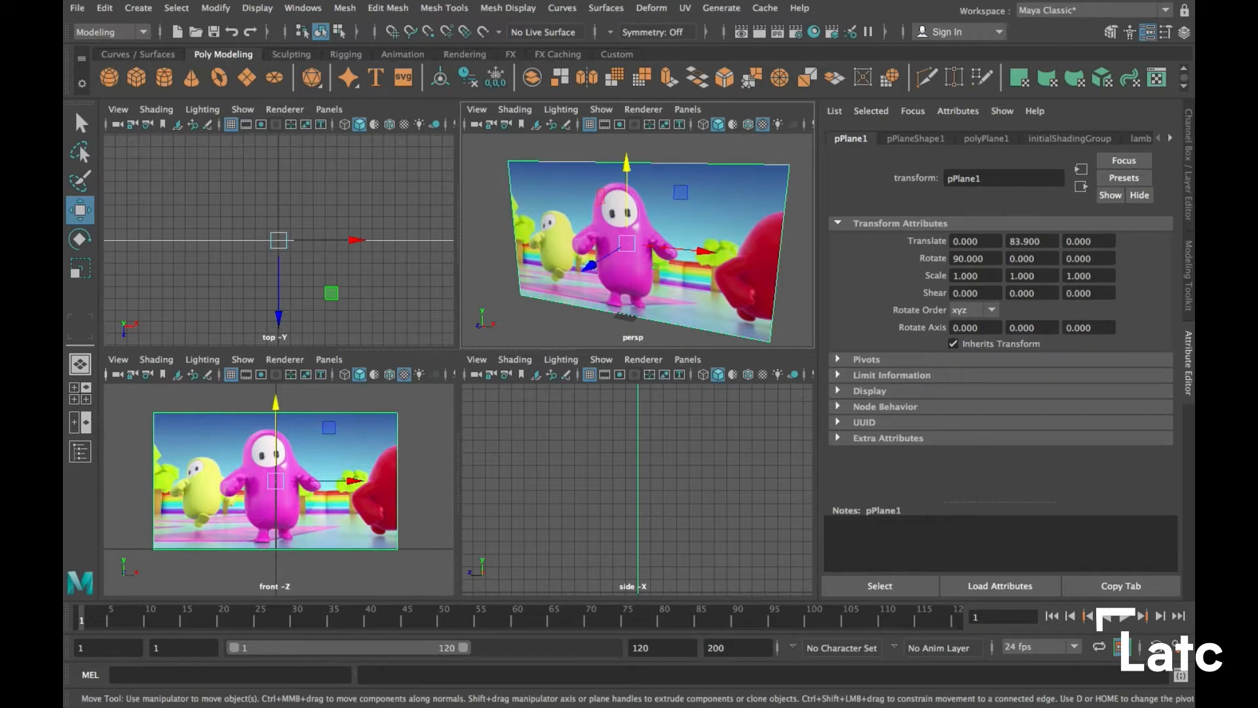
left_click(916, 138)
left_click(987, 139)
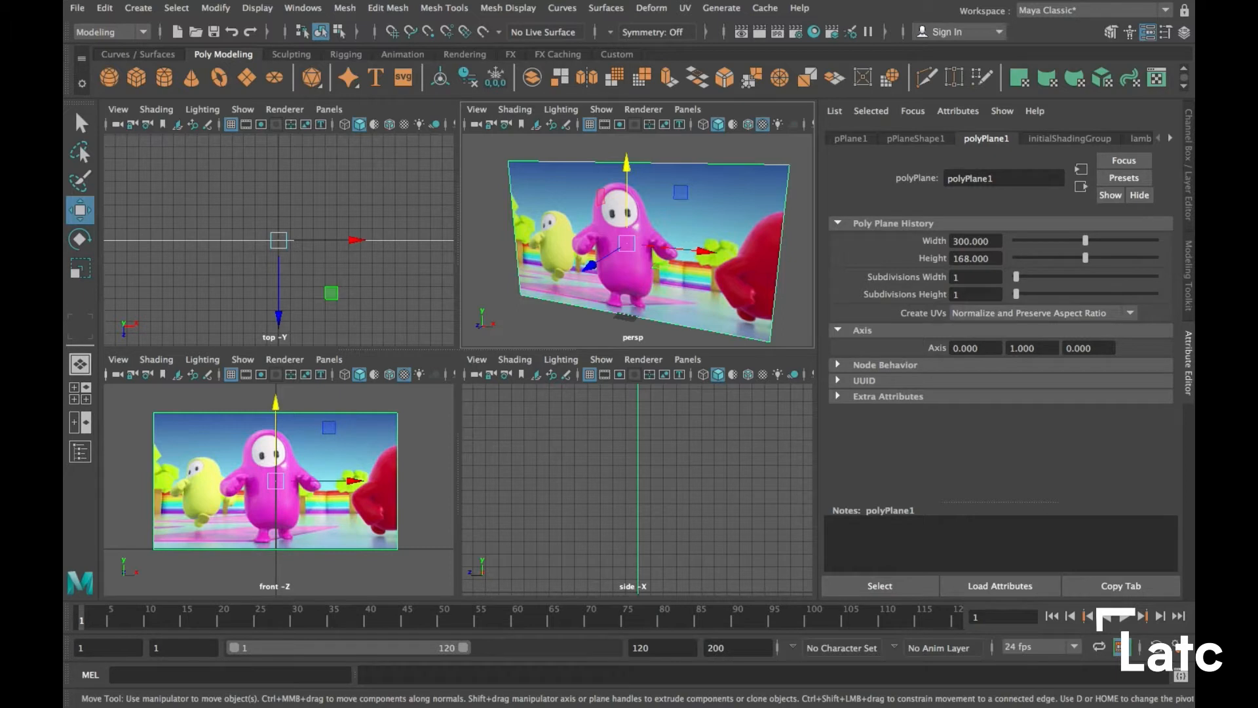
left_click_drag(647, 262, 701, 243, "alt")
middle_click_drag(301, 472, 301, 481, "alt")
mouse_move(646, 249)
left_mouse_down("alt")
mouse_move(488, 256)
mouse_move(669, 254)
left_mouse_up("alt")
key("space")
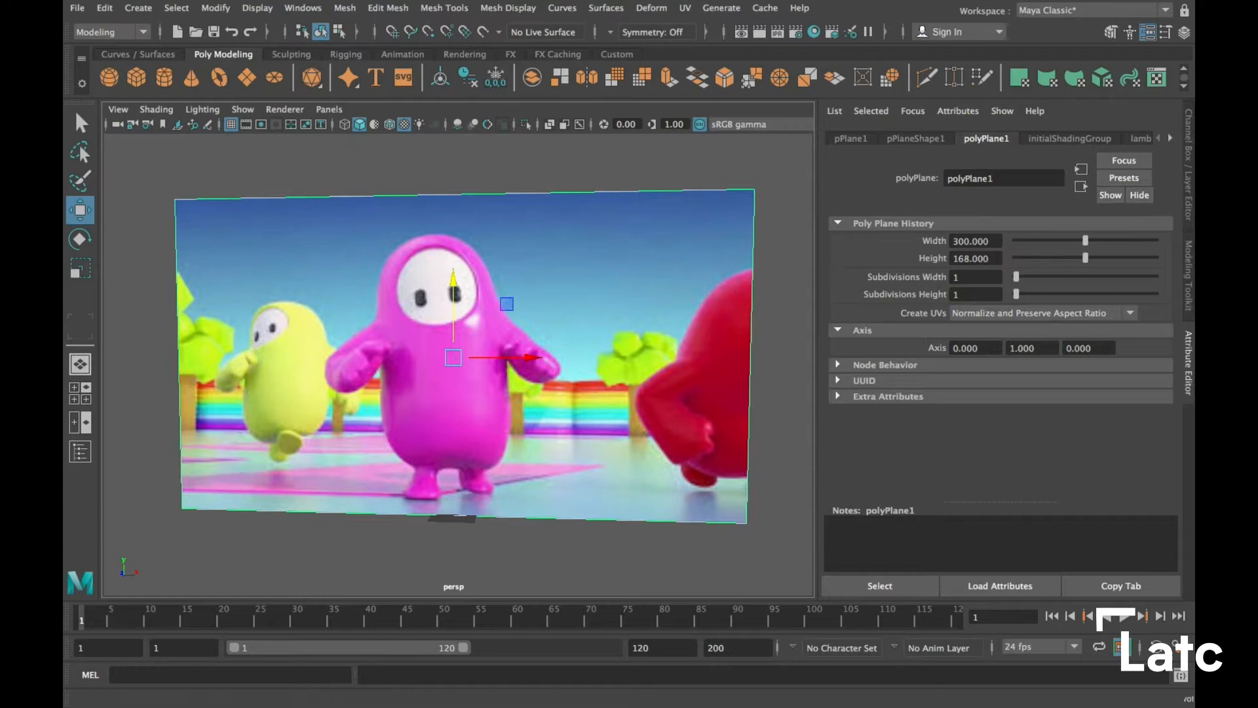
left_click(1123, 138)
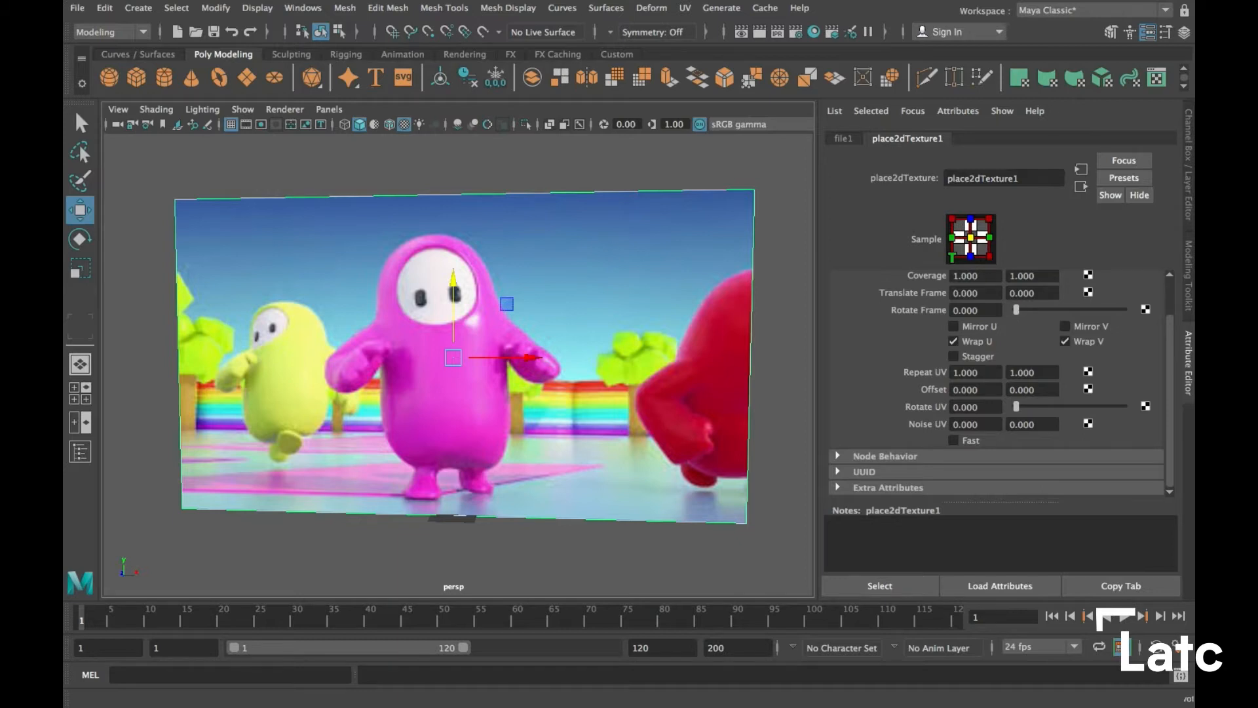
scroll(996, 383, "up", 2)
scroll(996, 384, "down", 2)
scroll(997, 383, "up", 2)
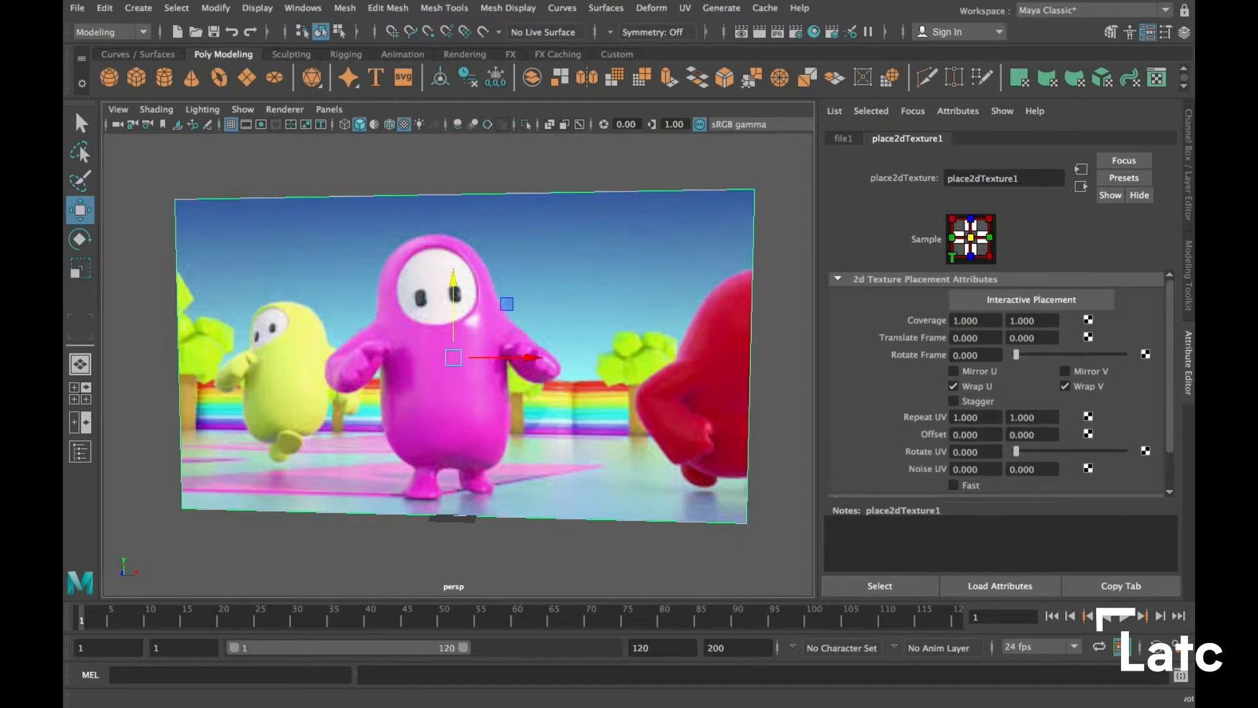
left_click(844, 138)
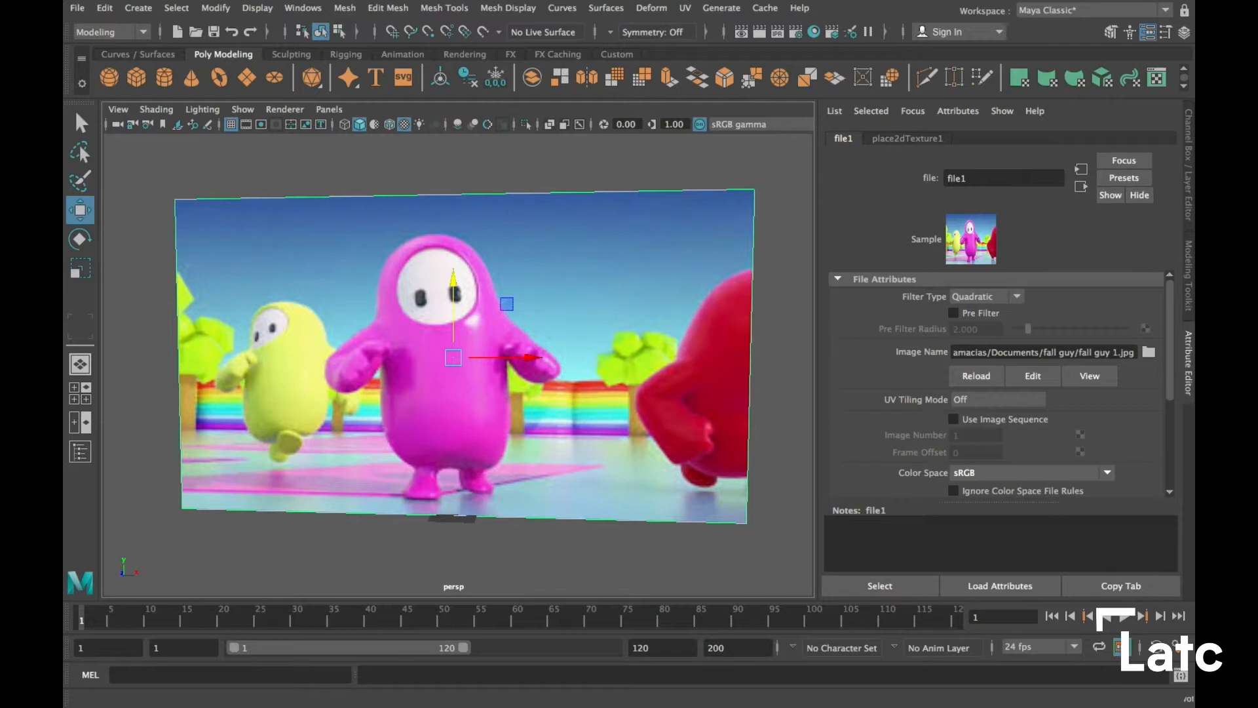
left_click(656, 163)
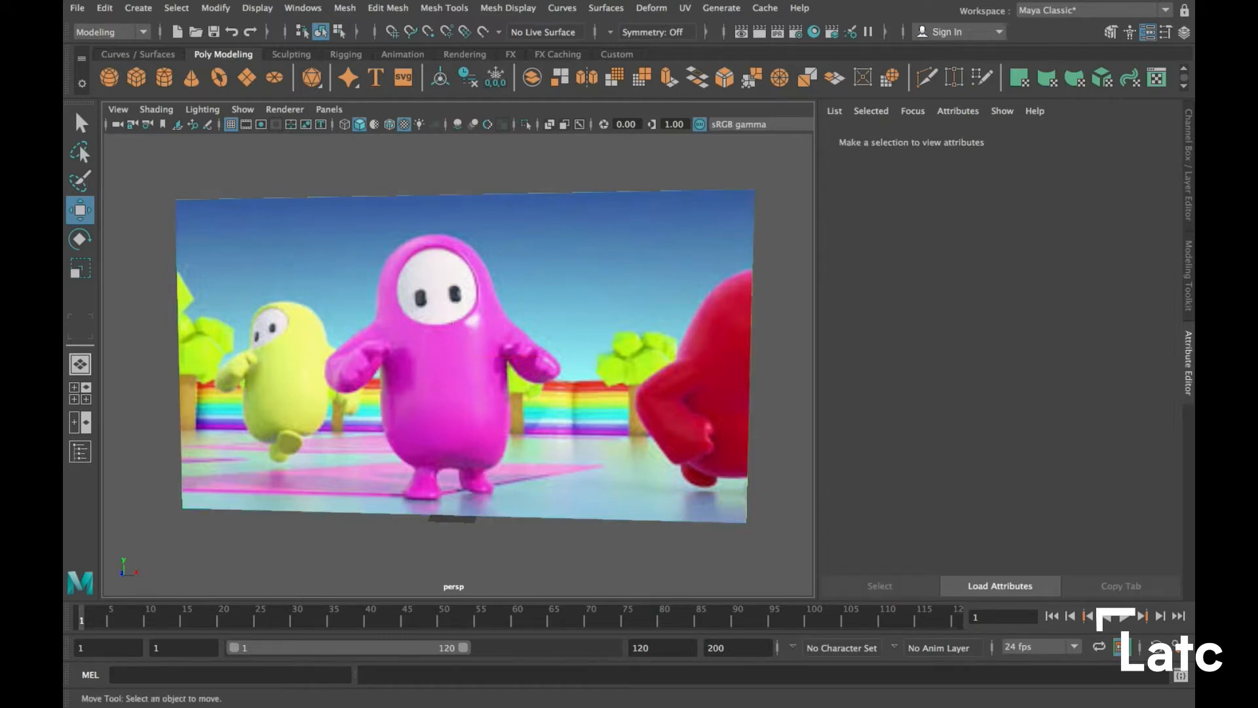
left_click(610, 275)
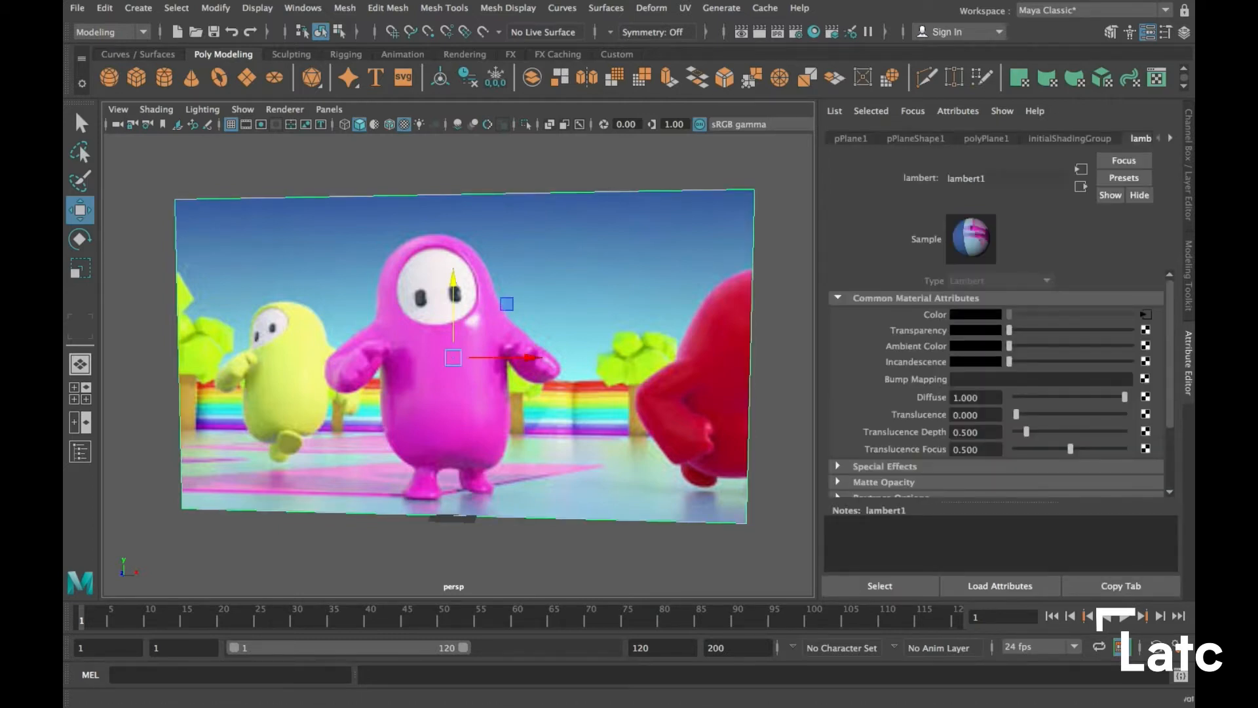
Enlarge the front view to fill the workspace and hide its grid over the reference image
mouse_move(458, 367)
left_mouse_down("alt")
mouse_move(531, 367)
mouse_move(426, 367)
mouse_move(453, 367)
left_mouse_up("alt")
key("space")
key("space")
scroll(458, 364, "down", 2)
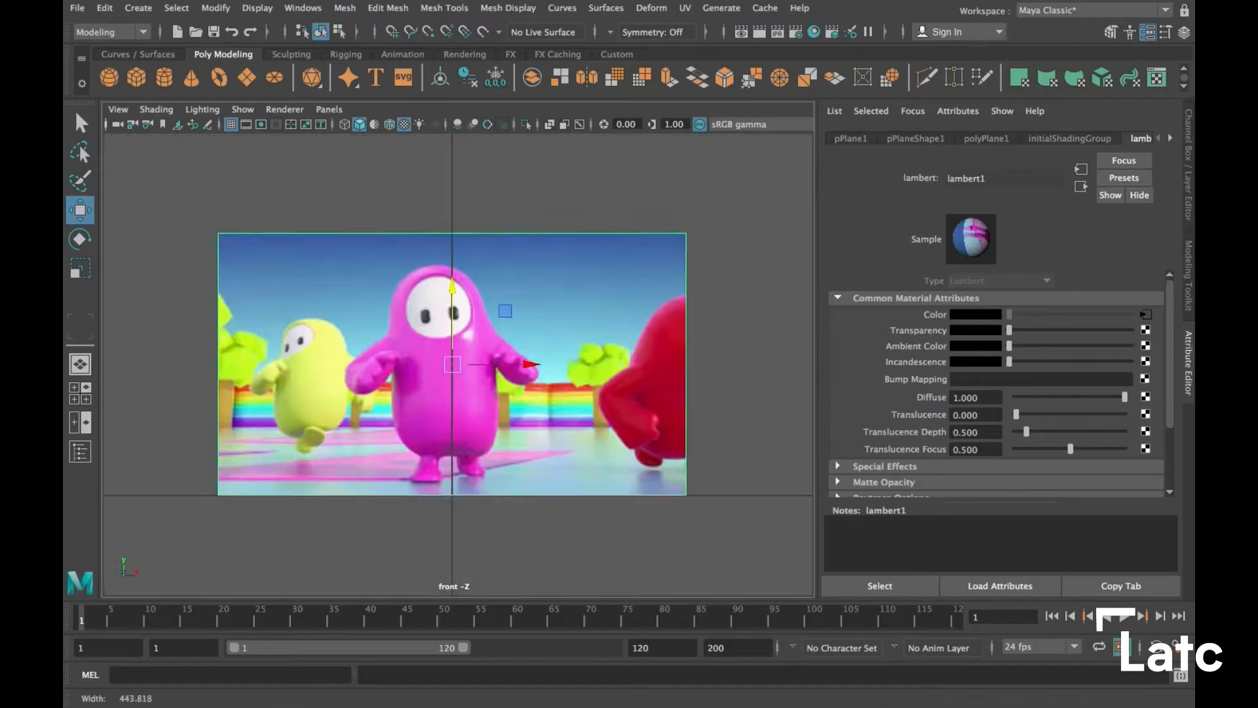
scroll(458, 365, "up", 6)
scroll(458, 364, "down", 3)
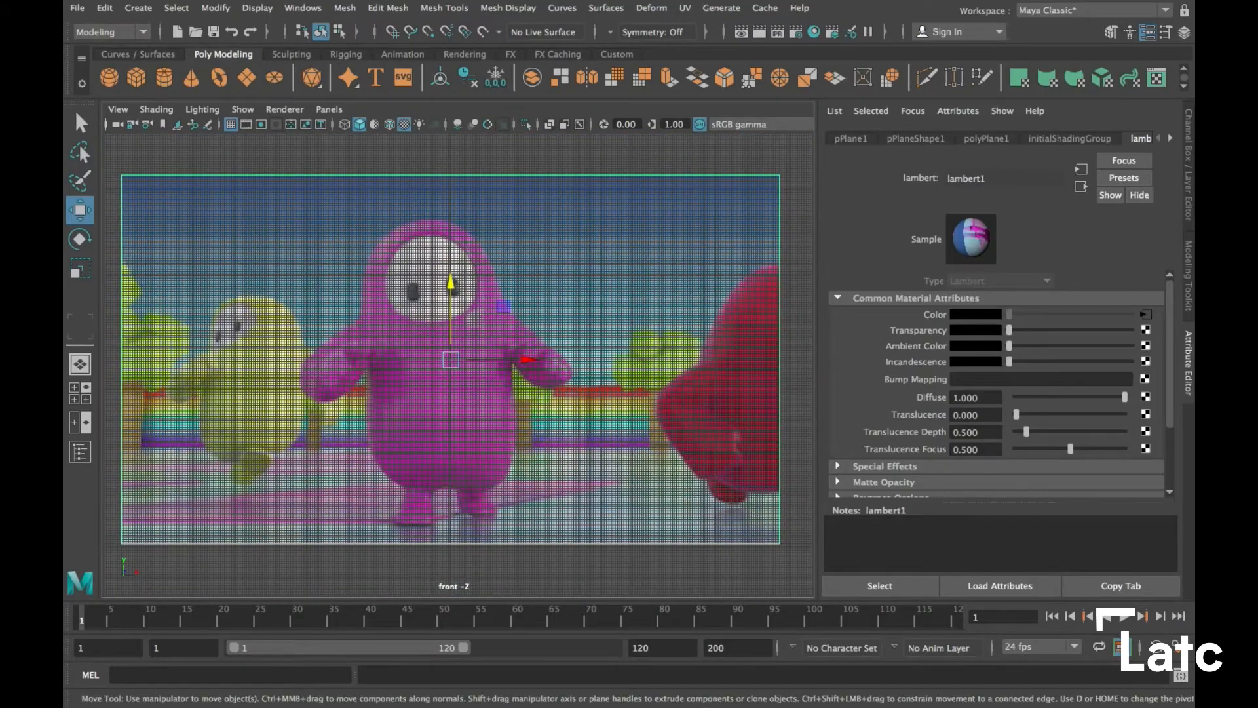
left_click(231, 124)
middle_click_drag(453, 360, 458, 346, "alt")
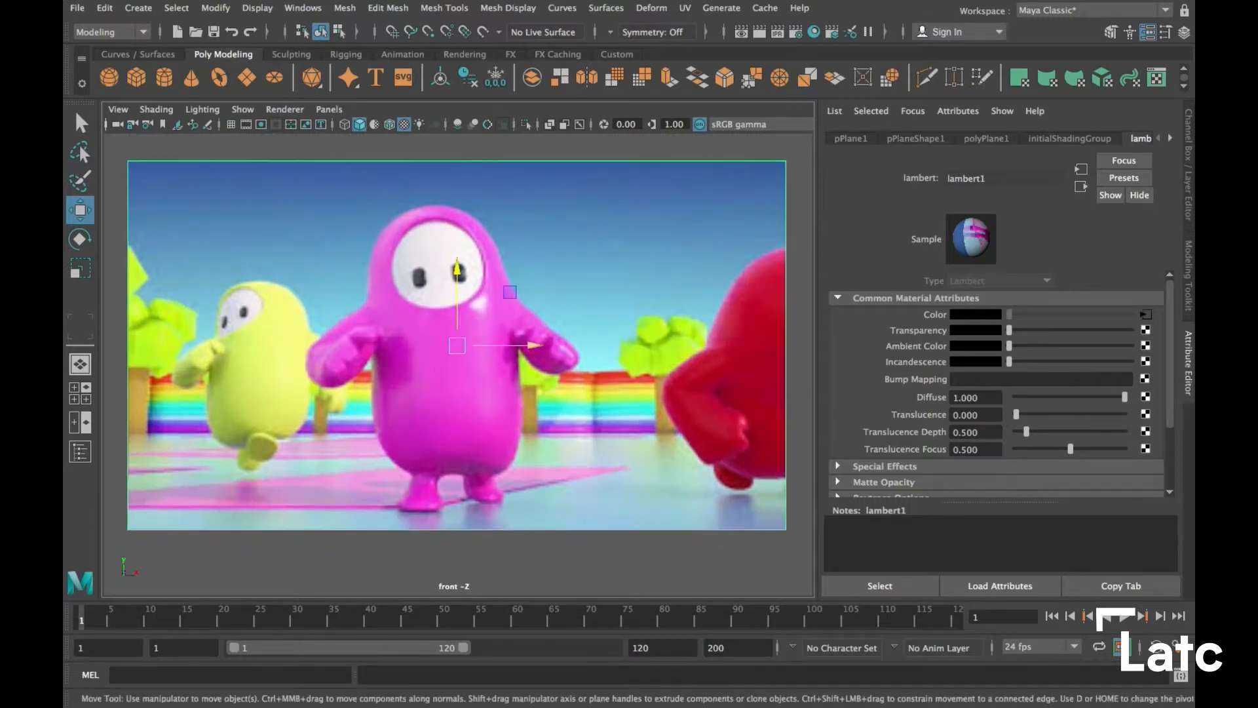
middle_click_drag(459, 346, 459, 344, "alt")
Create a polygon cylinder and scale it up uniformly to about the width of the pink character's body
left_click(164, 78)
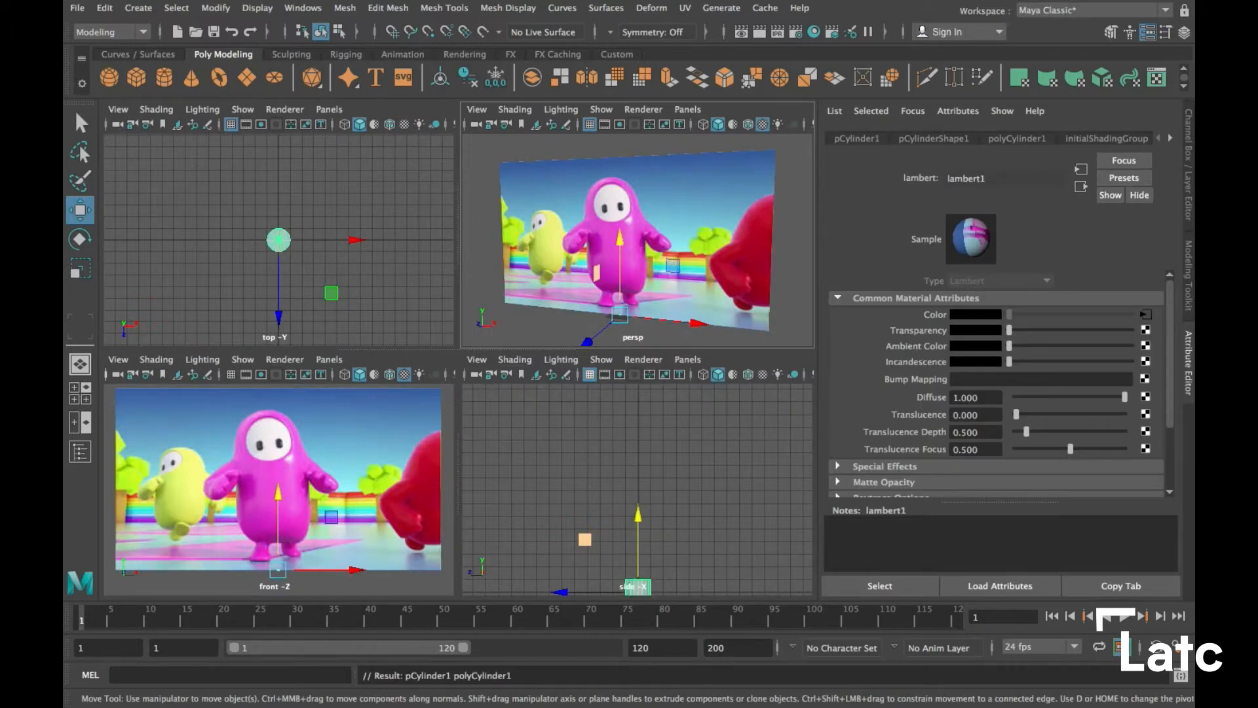
left_click_drag(695, 262, 637, 313, "alt")
right_click_drag(637, 313, 694, 312, "alt")
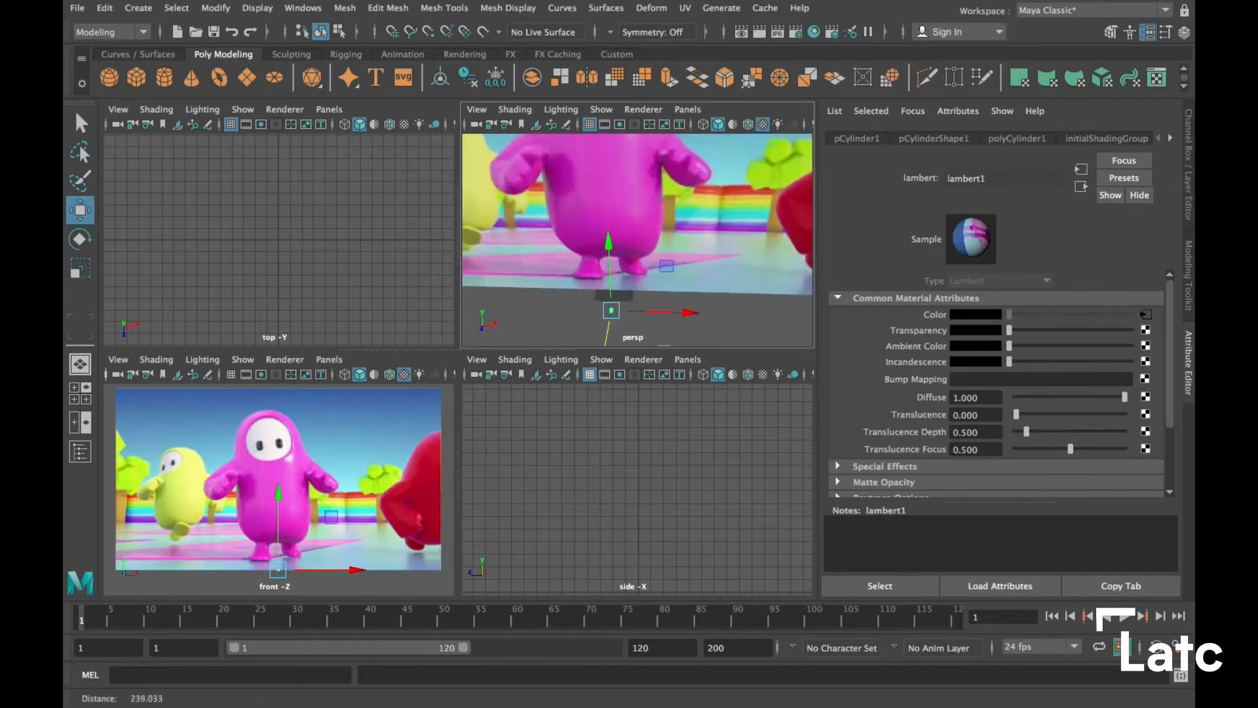
key("r")
left_click_drag(610, 298, 755, 299)
middle_click_drag(341, 505, 356, 467, "alt")
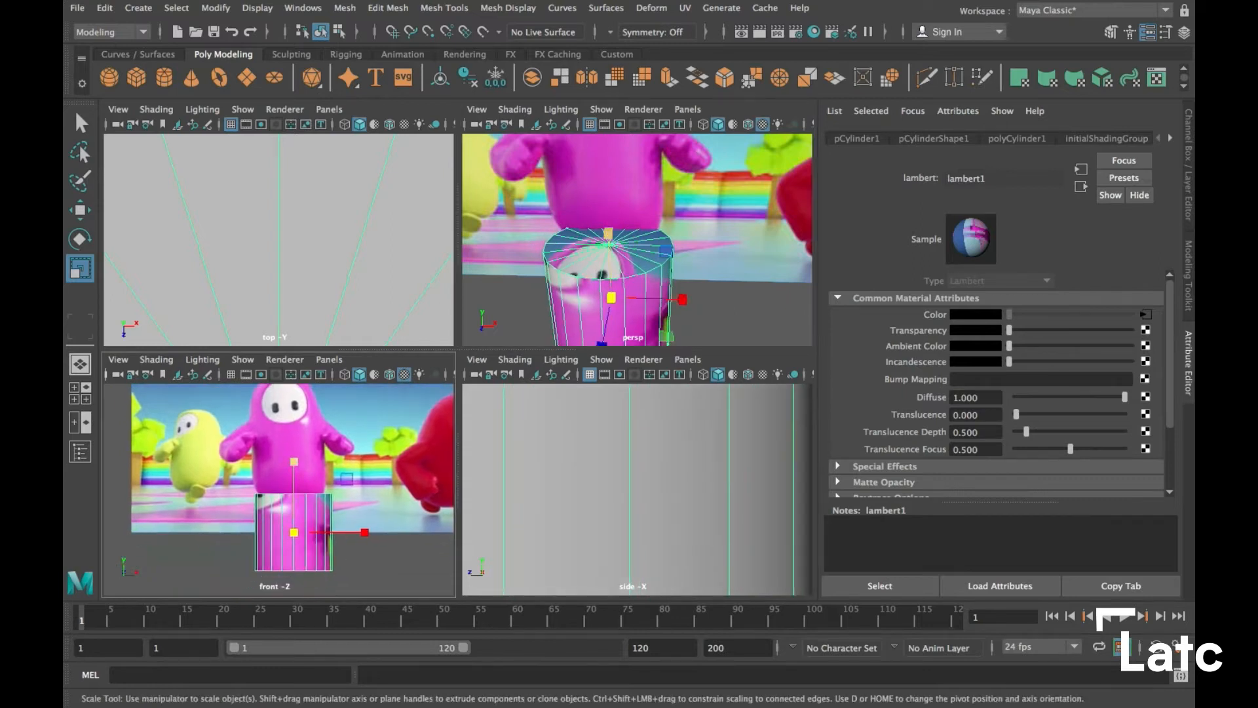
Raise the cylinder over the pink character, stretch it vertically to about body height, and align it with the torso in the front view
key("w")
left_click_drag(293, 457, 294, 374)
middle_click_drag(299, 419, 306, 460, "alt")
left_click_drag(301, 426, 302, 383)
middle_click_drag(302, 423, 300, 451, "alt")
key("r")
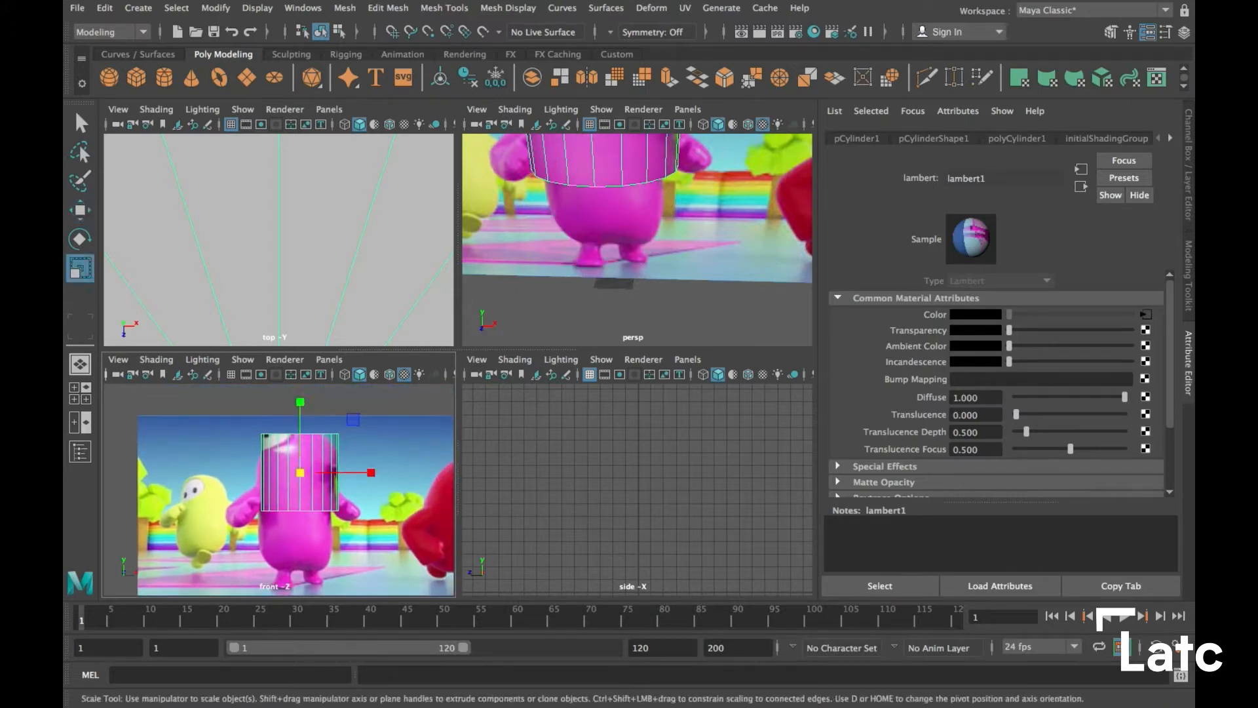
left_click_drag(300, 402, 299, 353)
key("w")
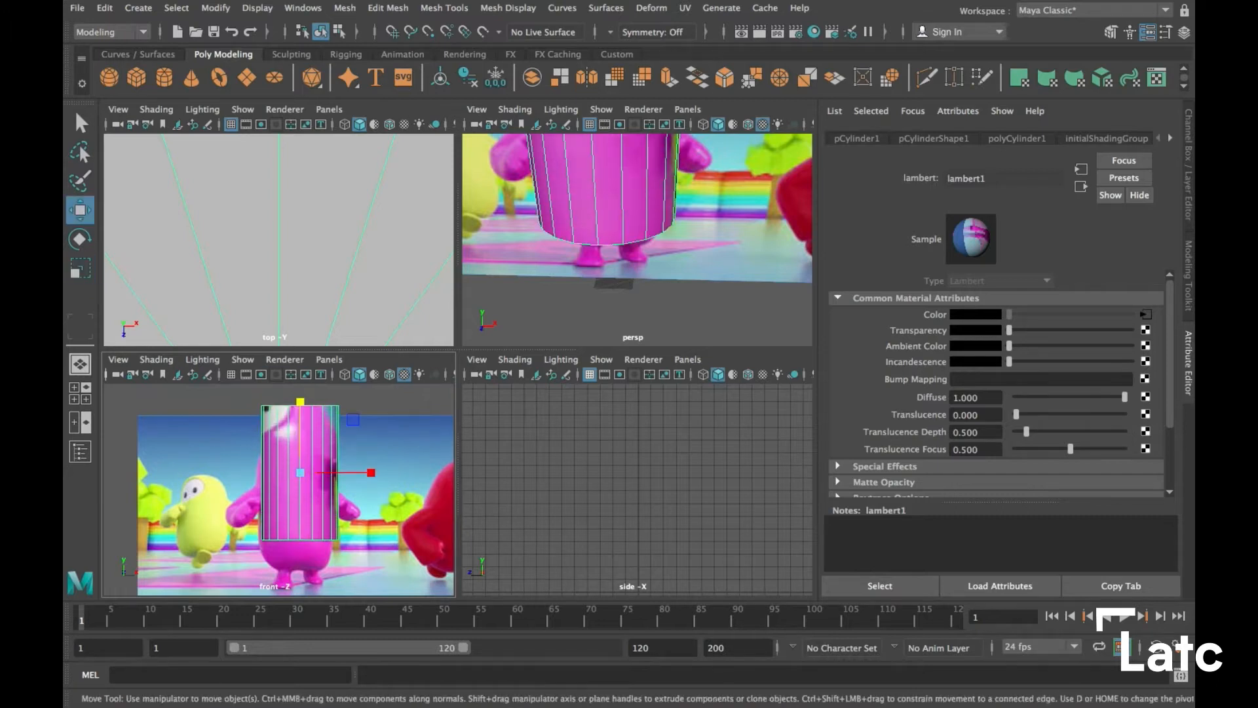
left_click_drag(300, 396, 301, 439)
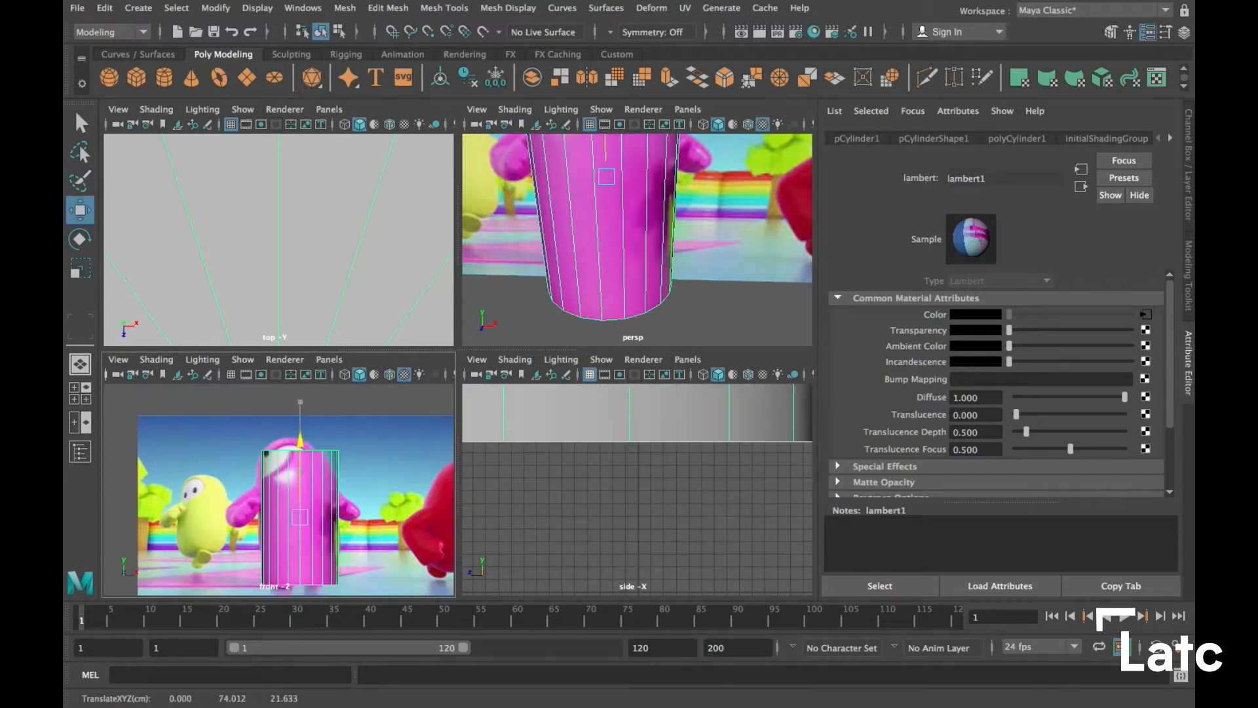
mouse_move(379, 517)
left_mouse_down()
mouse_move(348, 517)
mouse_move(376, 517)
left_mouse_up()
Move the cylinder along its depth axis so it stands in front of the reference image plane
left_click_drag(661, 242, 583, 242, "alt")
scroll(583, 243, "up", 5)
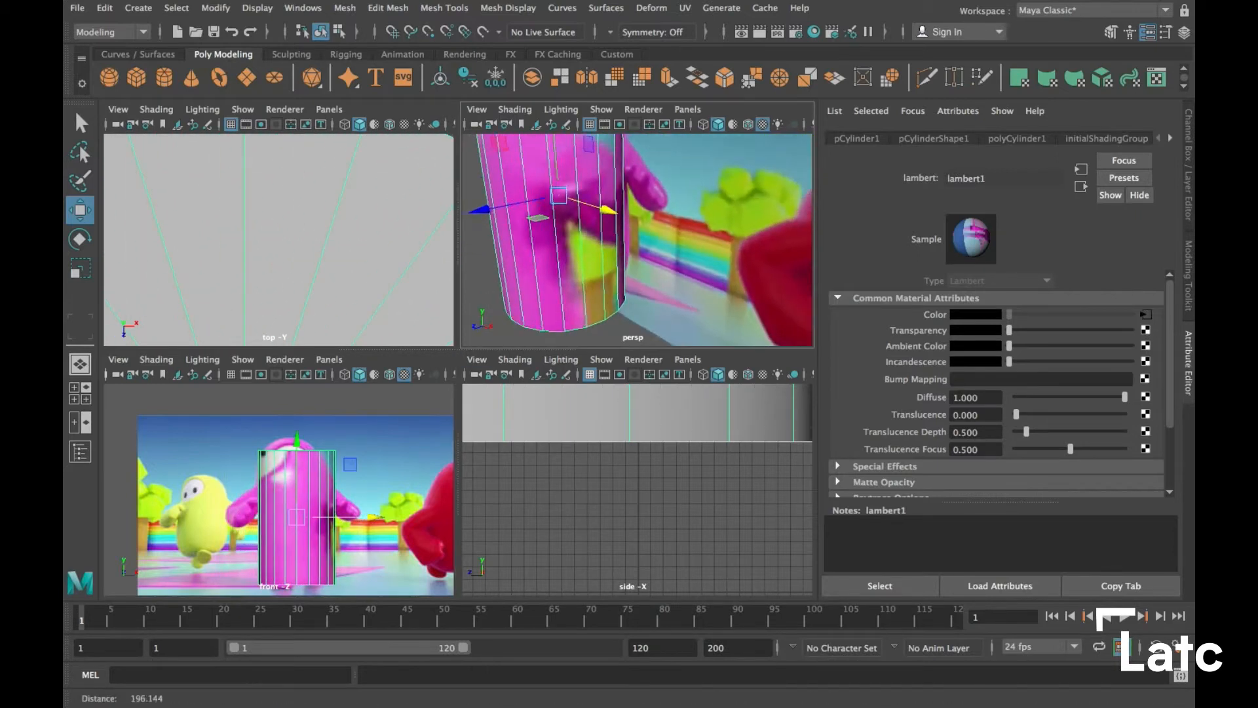
scroll(583, 243, "down", 5)
left_click_drag(508, 225, 474, 233)
key("f")
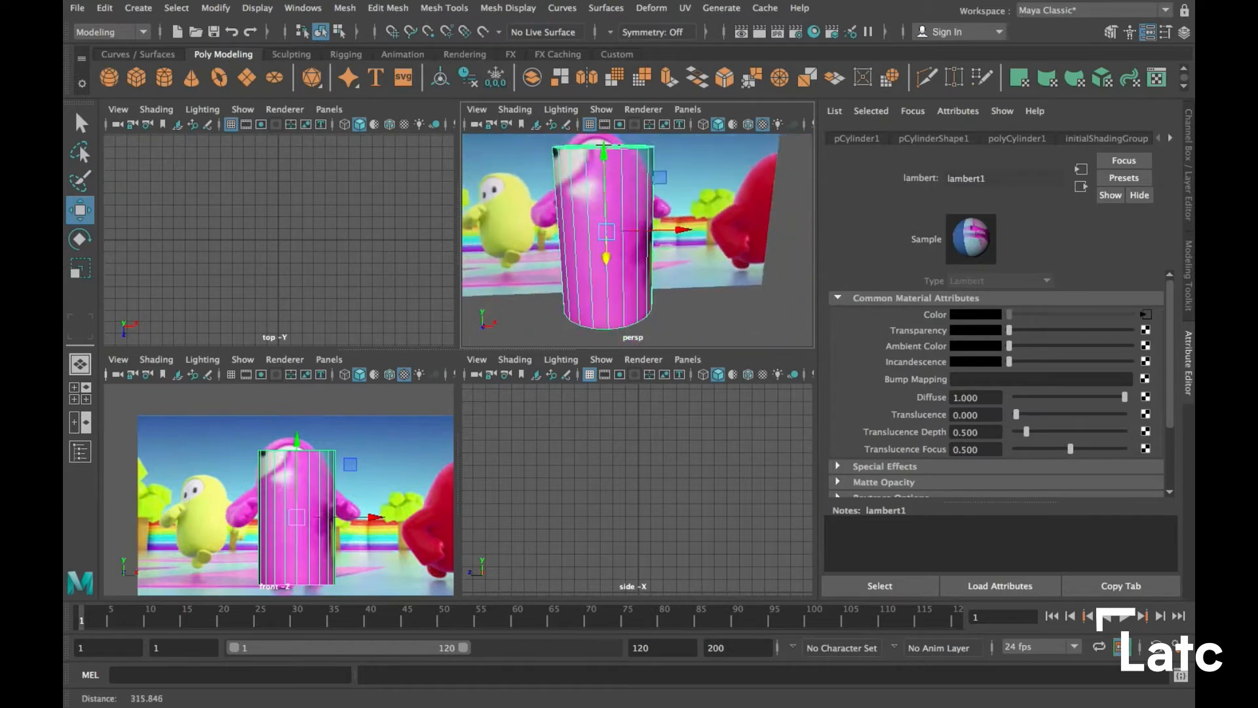
Assign the blinn1 material to the cylinder from Hypershade in place of the image-textured one
left_click(1147, 315)
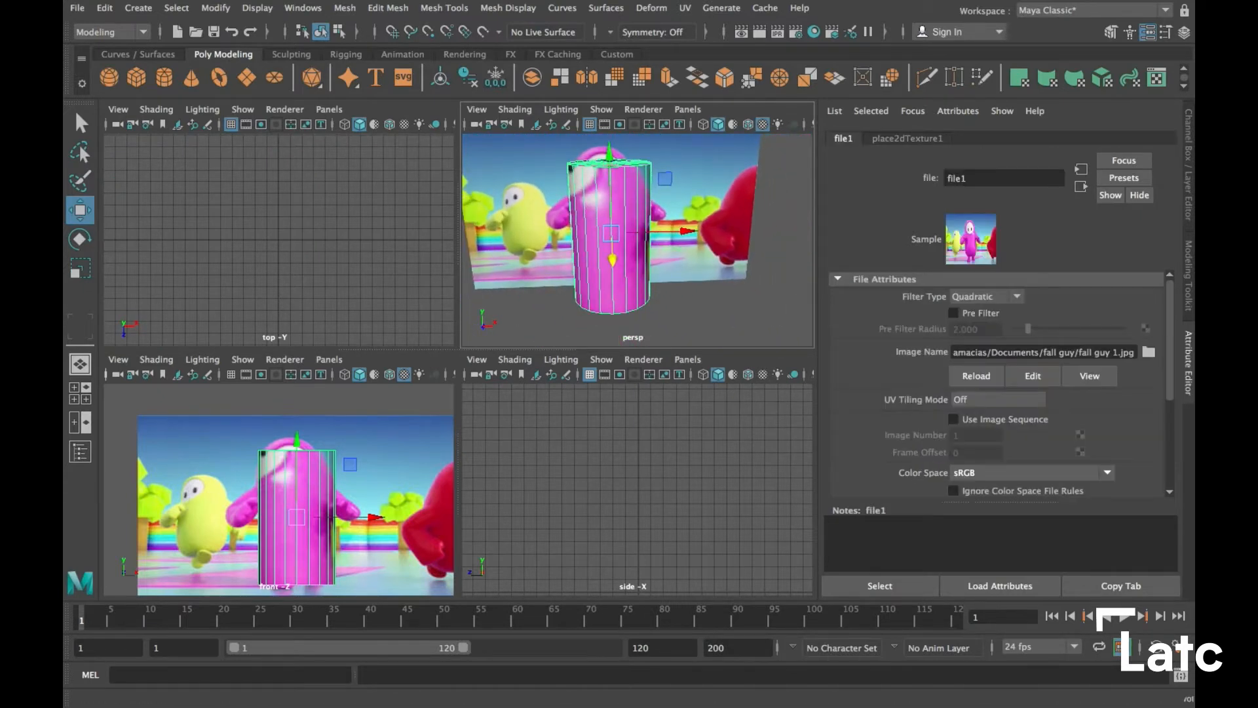
left_click_drag(635, 236, 557, 240, "alt")
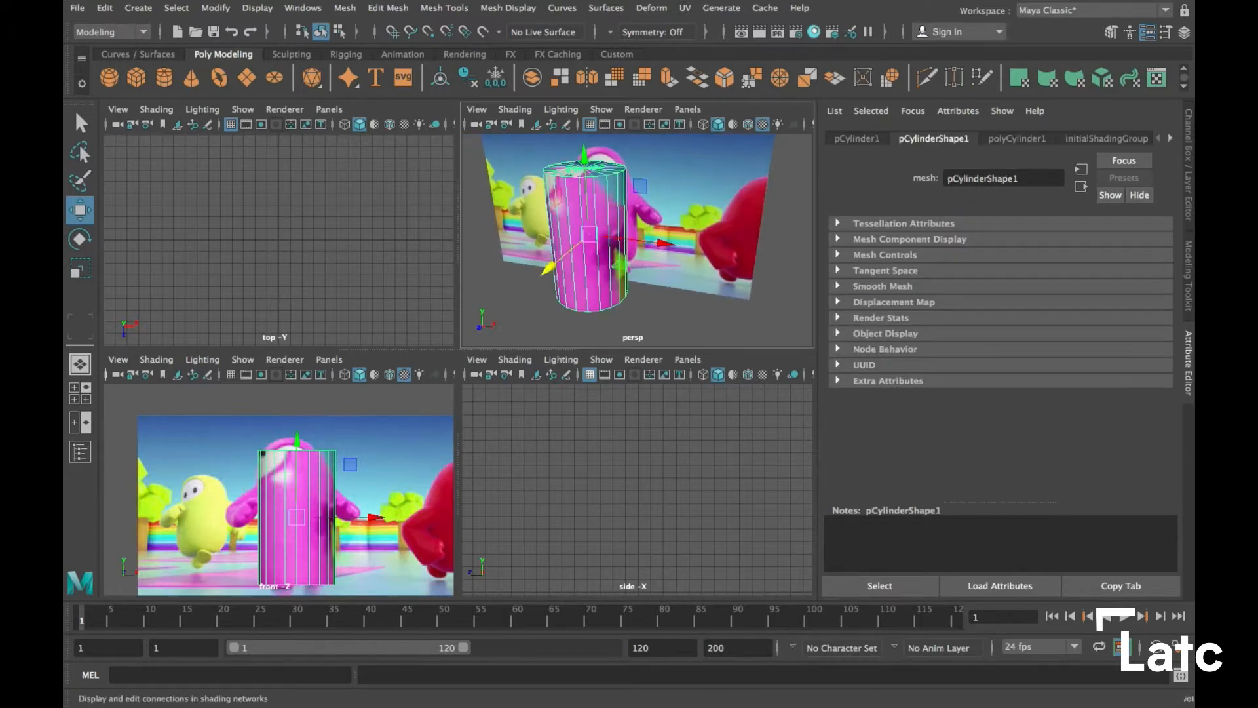
left_click(814, 31)
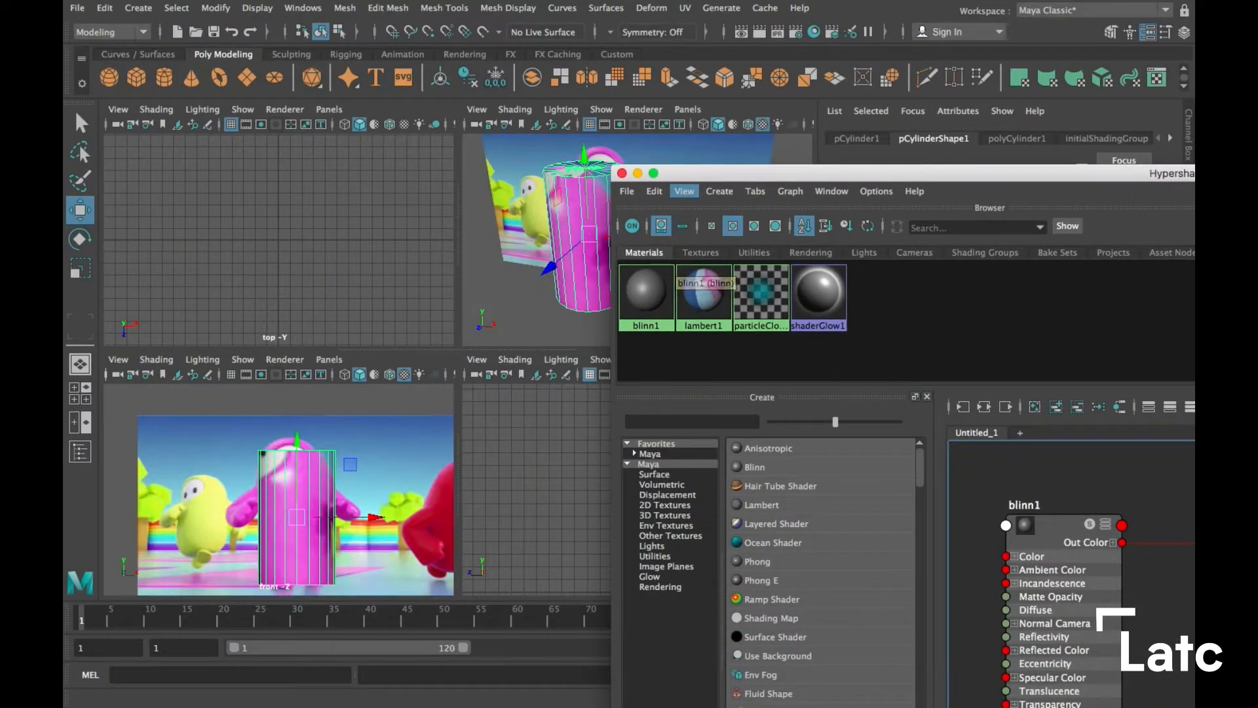
left_click_drag(688, 173, 821, 168)
right_click_drag(776, 280, 775, 241)
left_click(681, 319)
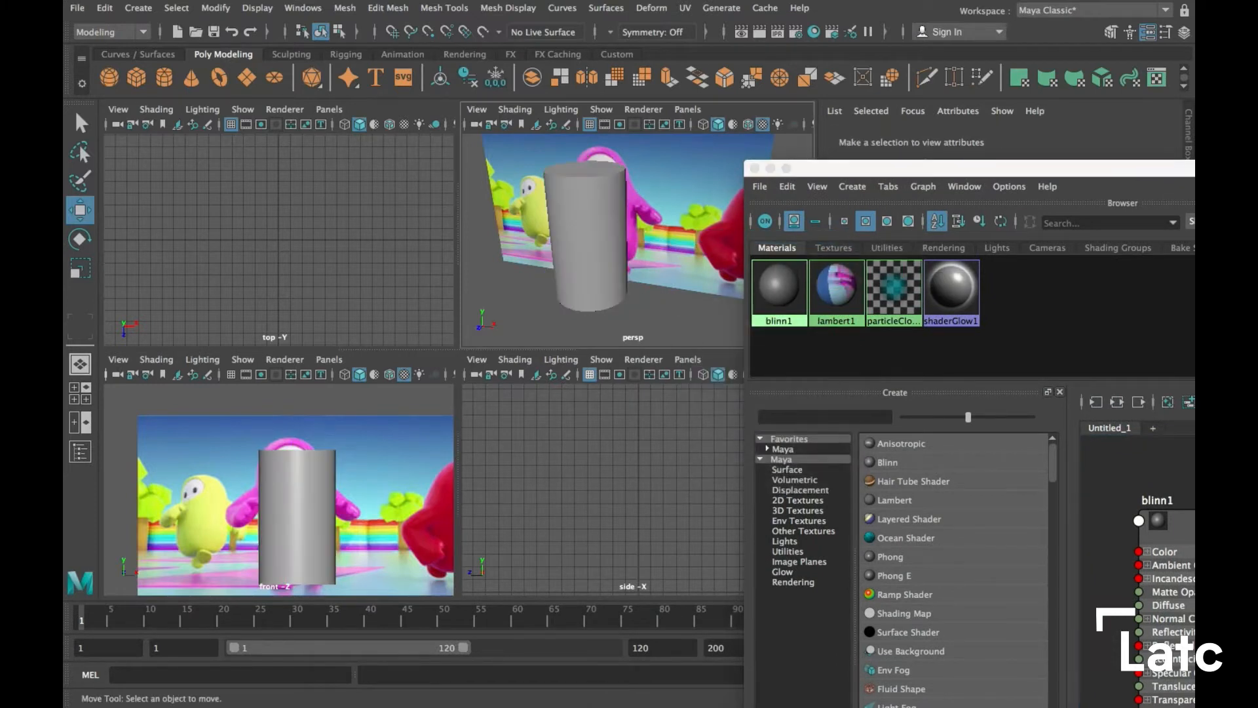
left_click_drag(801, 169, 626, 174)
left_click(580, 173)
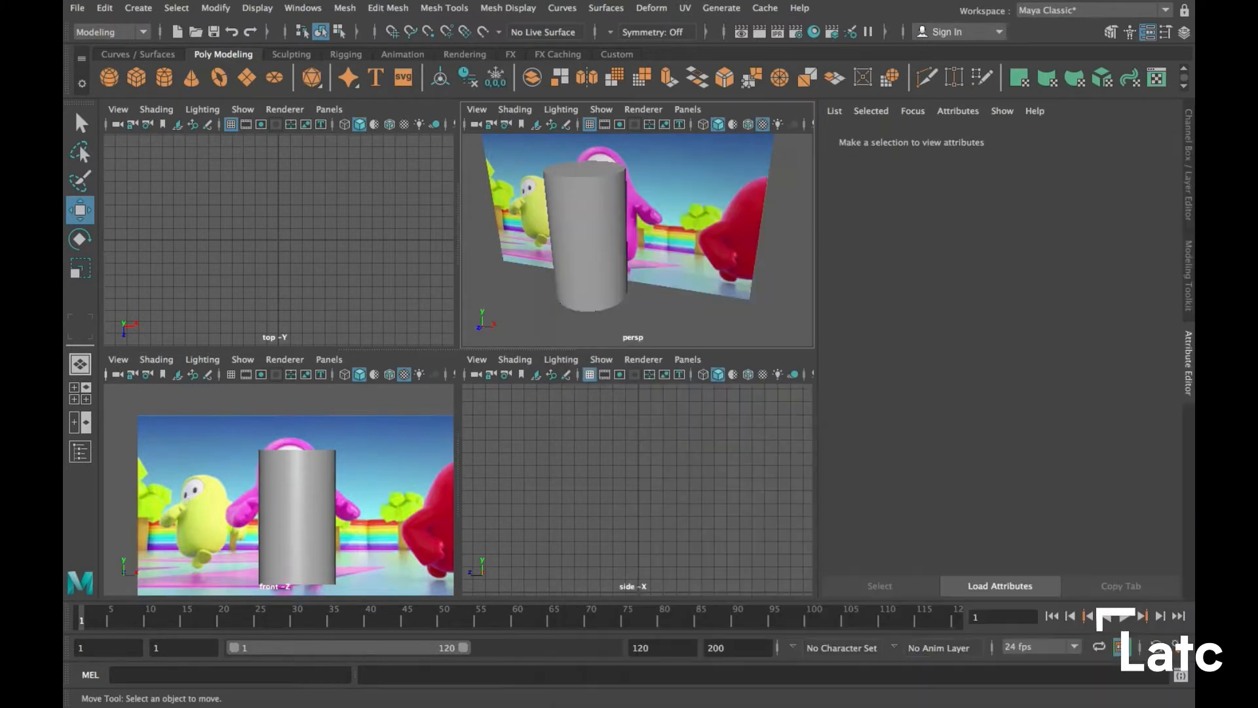
Raise the blinn1 material's transparency in Hypershade so the reference shows through the cylinder in the front view
mouse_move(629, 223)
left_mouse_down("alt")
mouse_move(593, 285)
mouse_move(639, 226)
mouse_move(656, 226)
mouse_move(593, 230)
mouse_move(607, 232)
left_mouse_up("alt")
scroll(637, 240, "down", 2)
scroll(637, 239, "down", 1)
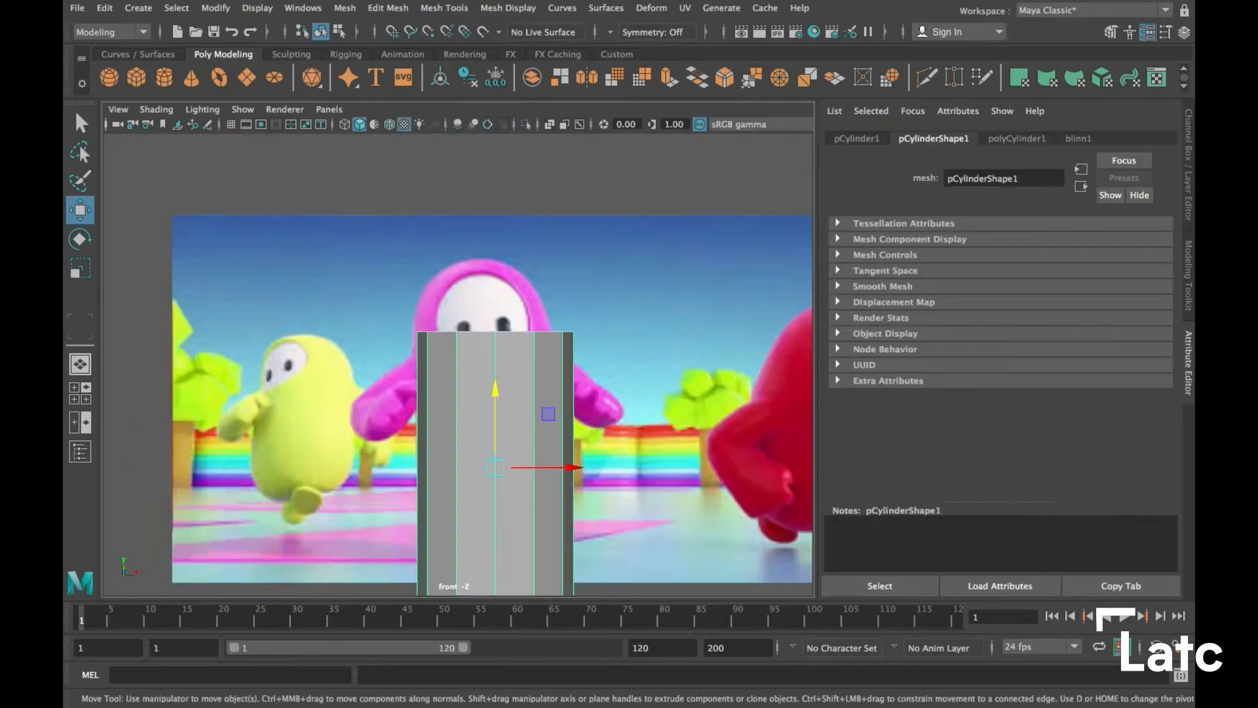
middle_click_drag(550, 415, 530, 351, "alt")
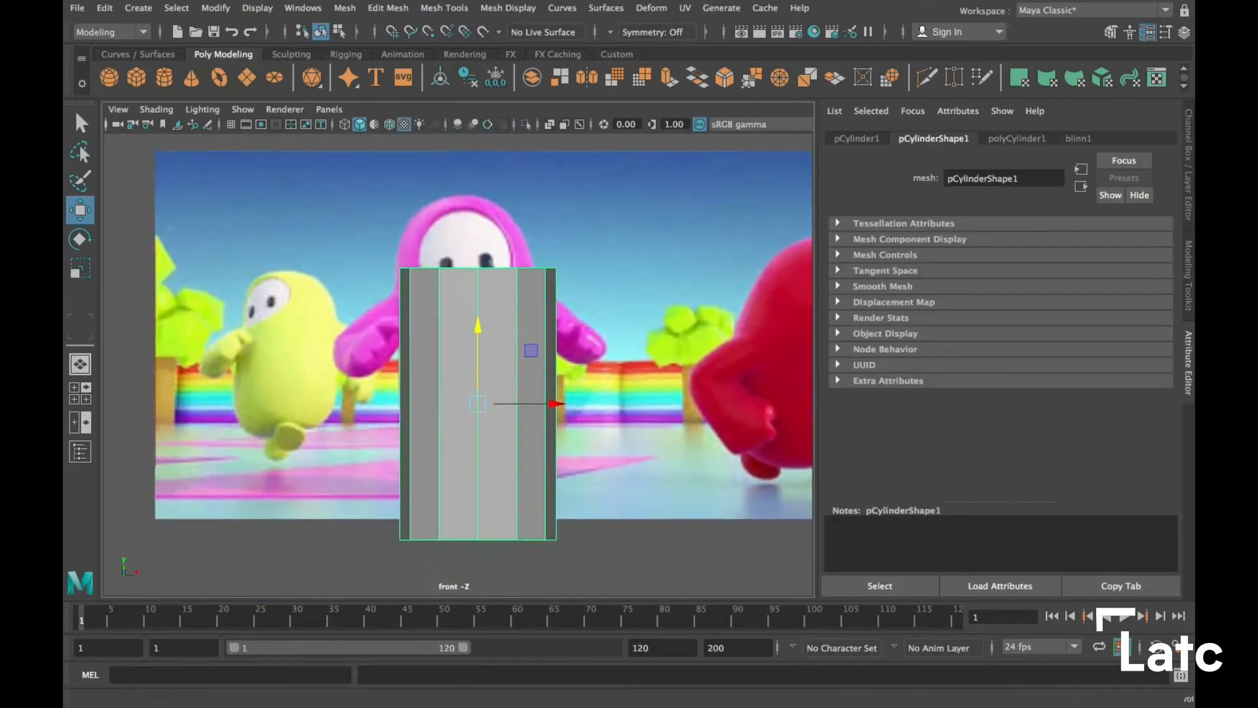
left_click(814, 31)
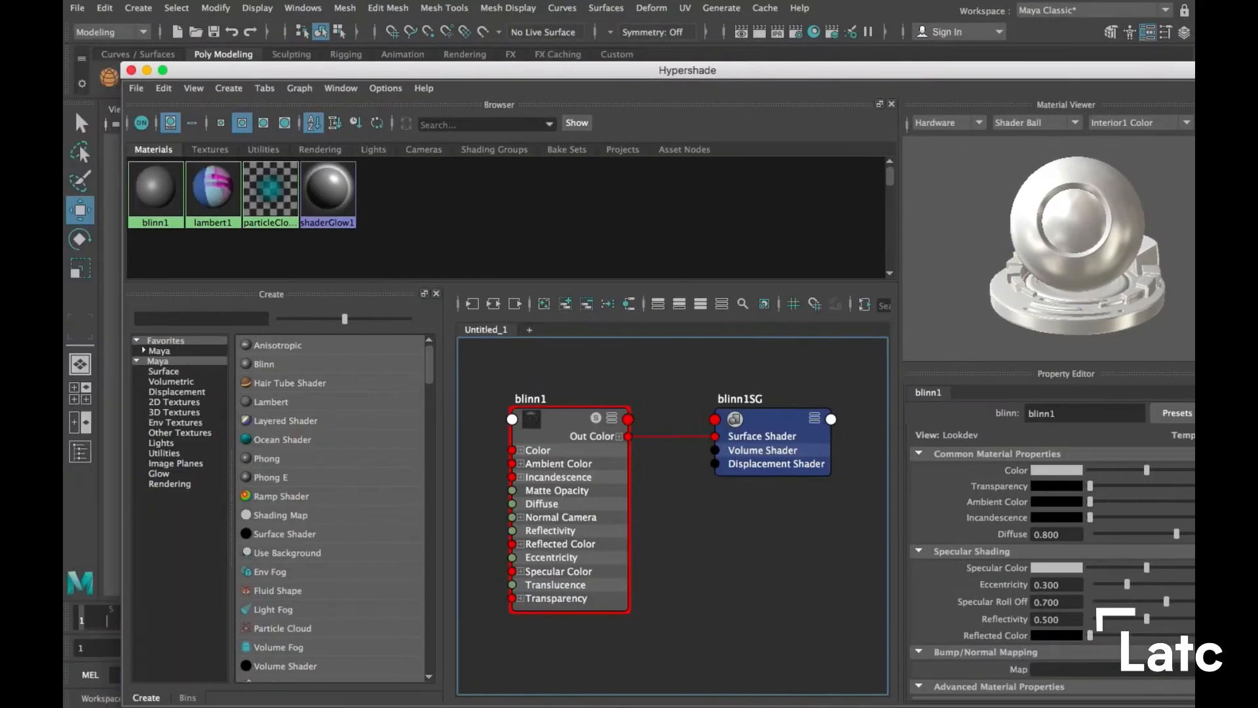
left_click(156, 190)
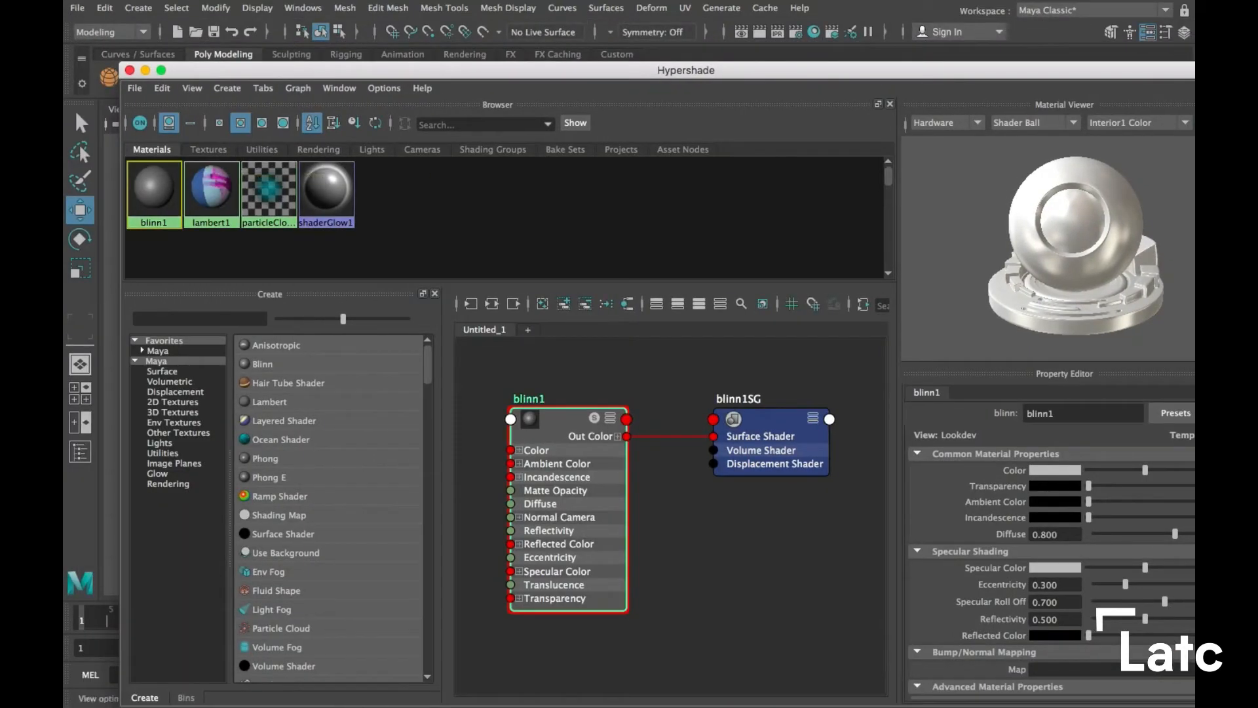
left_click_drag(1088, 486, 1131, 486)
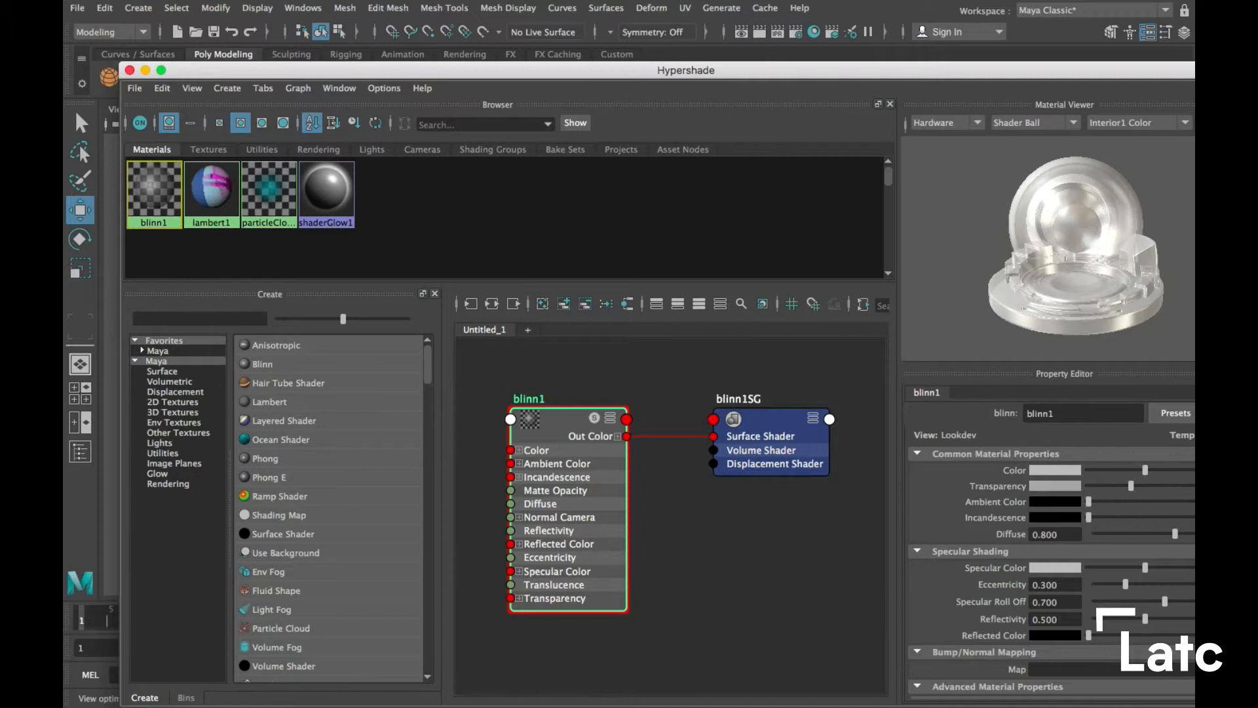
left_click(130, 70)
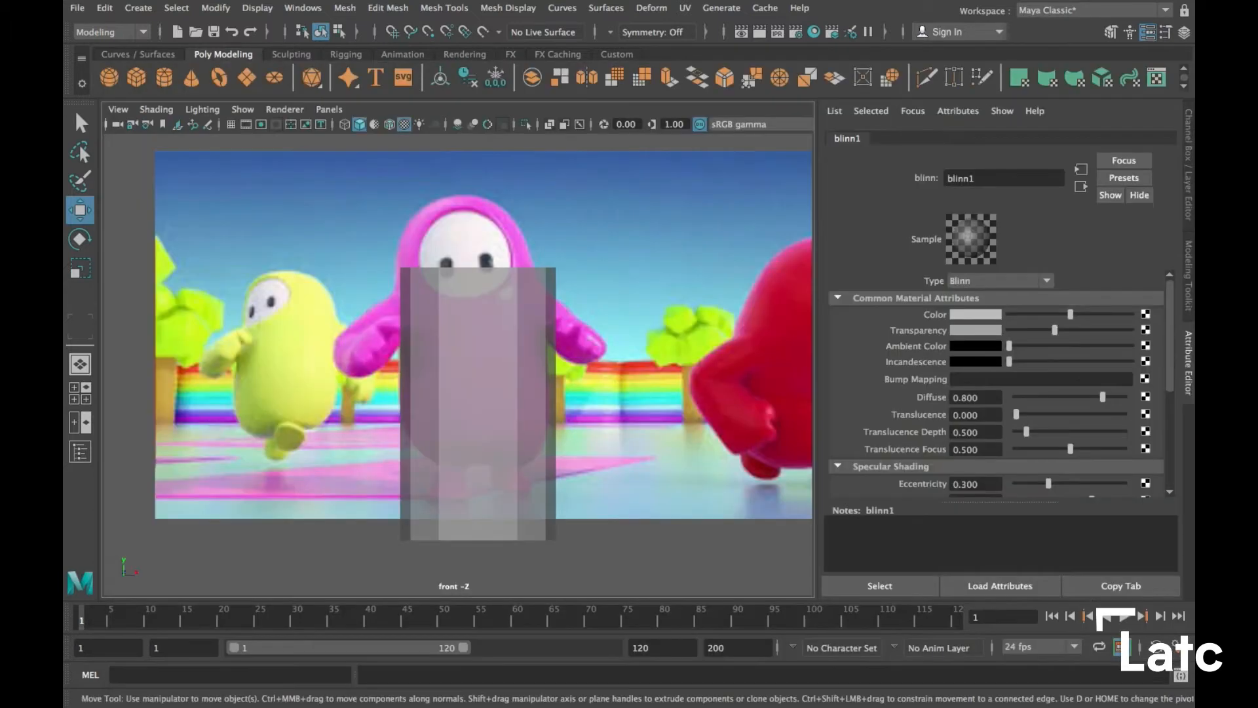
Increase the cylinder's blinn1 transparency slightly further and return to the front view
left_click(478, 404)
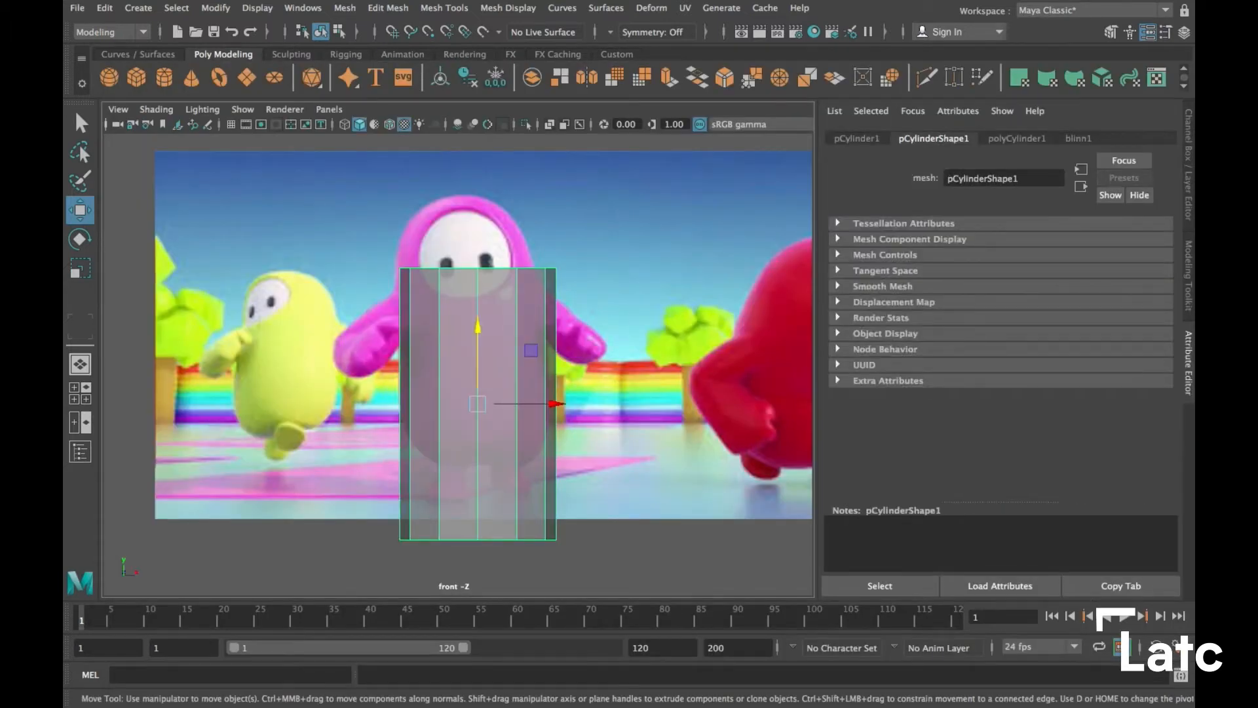
left_click(814, 31)
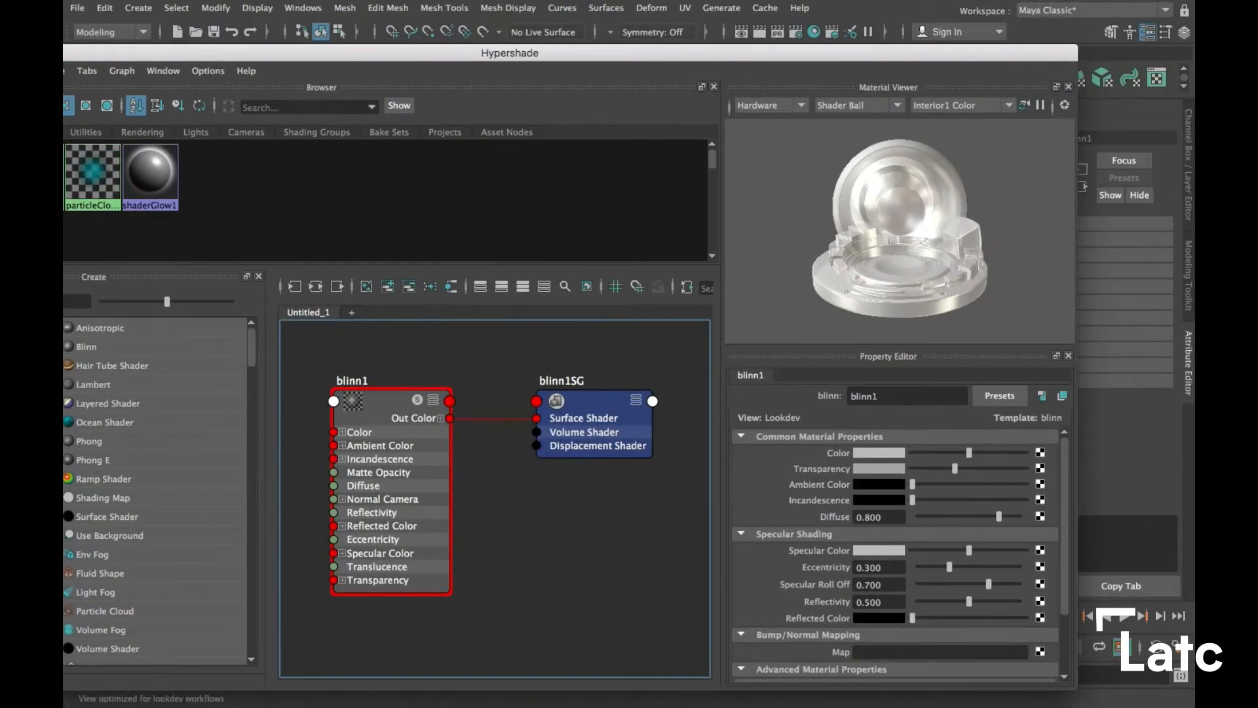
left_click_drag(955, 469, 970, 469)
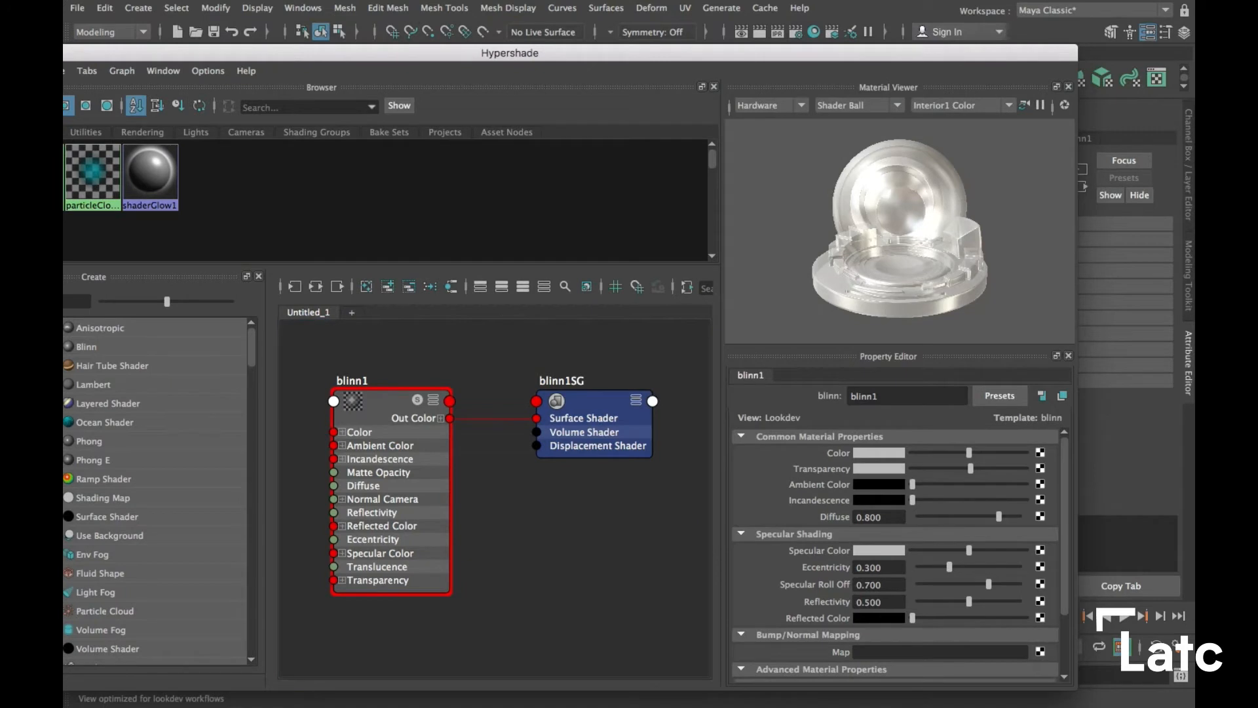
left_click_drag(164, 52, 667, 211)
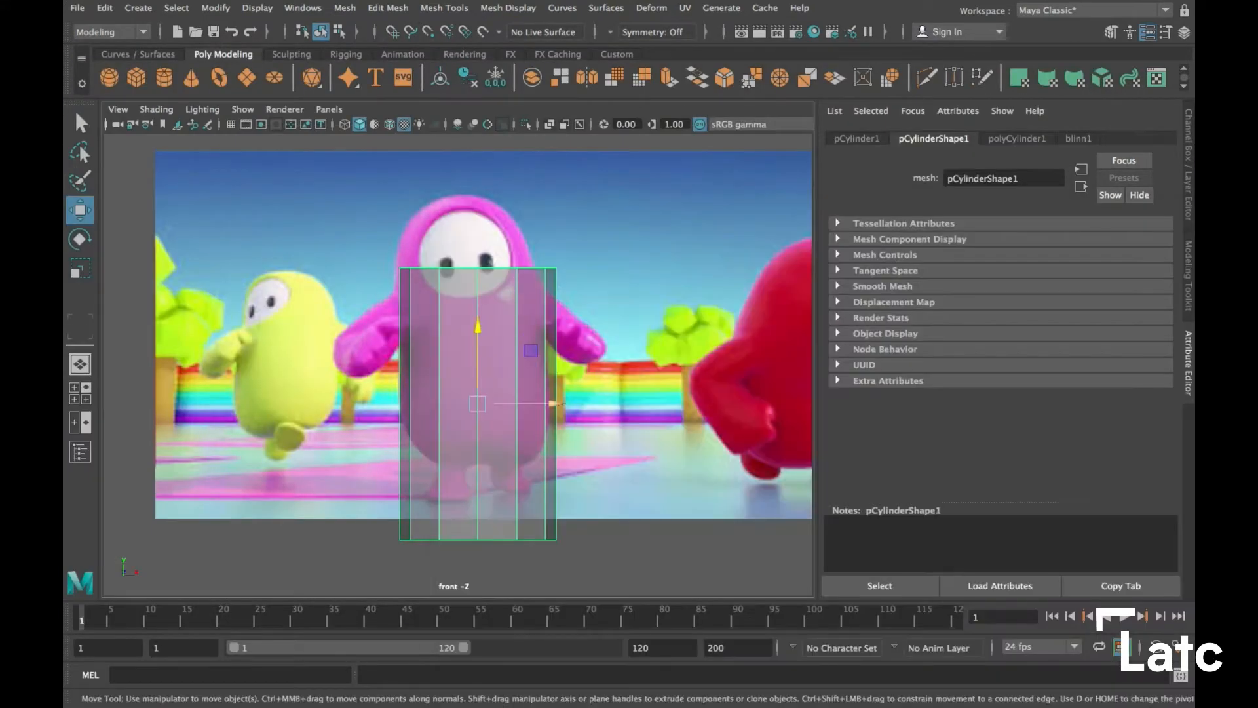
key("space")
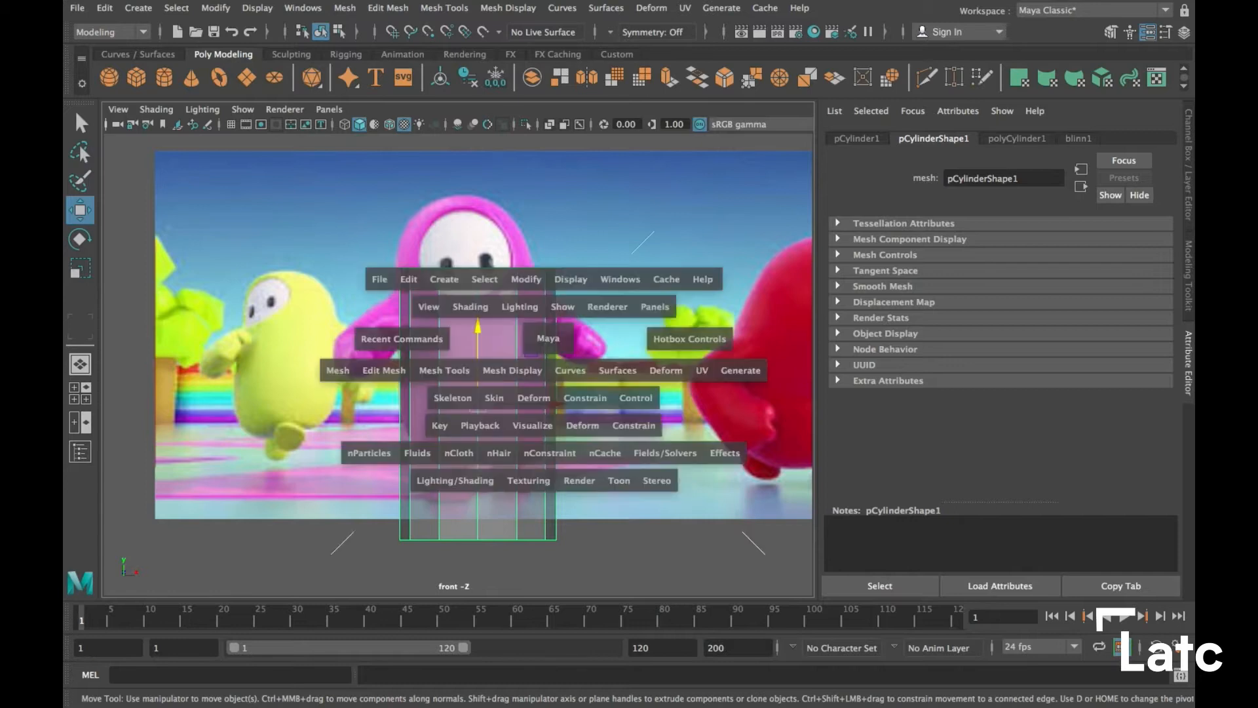
Delete the faces of the cylinder's top cap in the perspective view, leaving the top open
key("space")
mouse_move(458, 328)
left_mouse_down("alt")
mouse_move(459, 367)
mouse_move(458, 348)
left_mouse_up("alt")
right_click_drag(501, 295, 505, 324)
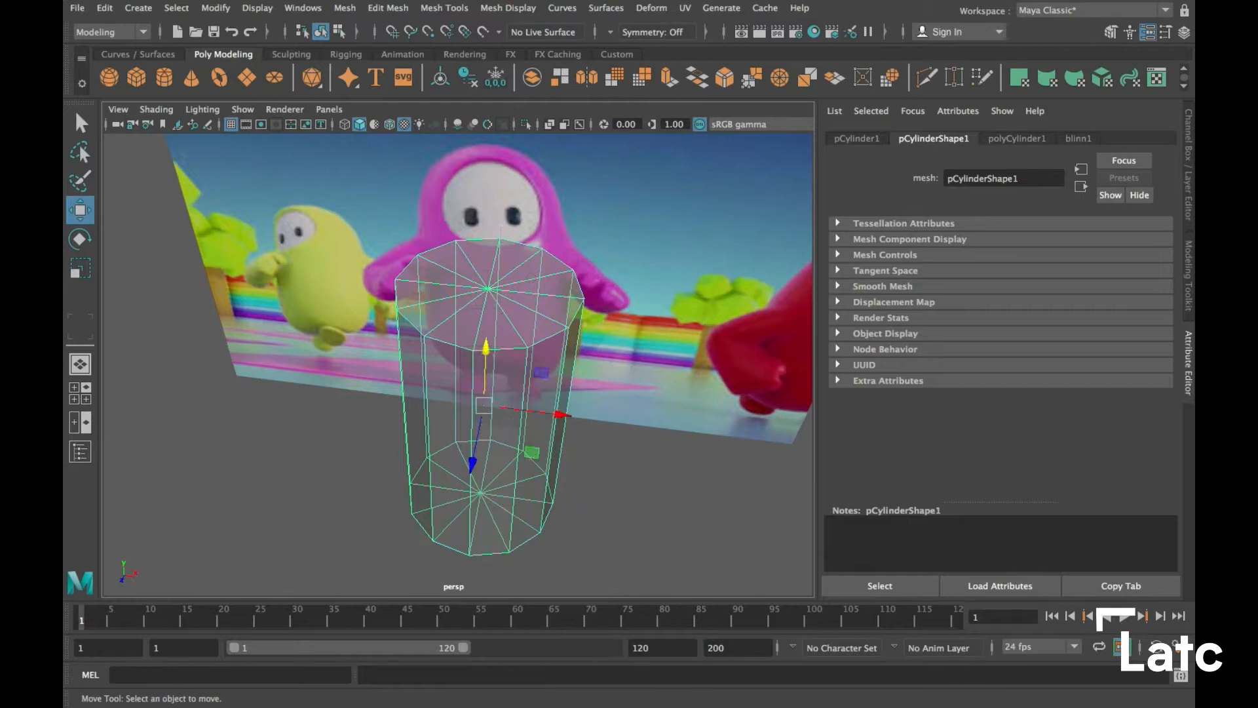
left_click(498, 324)
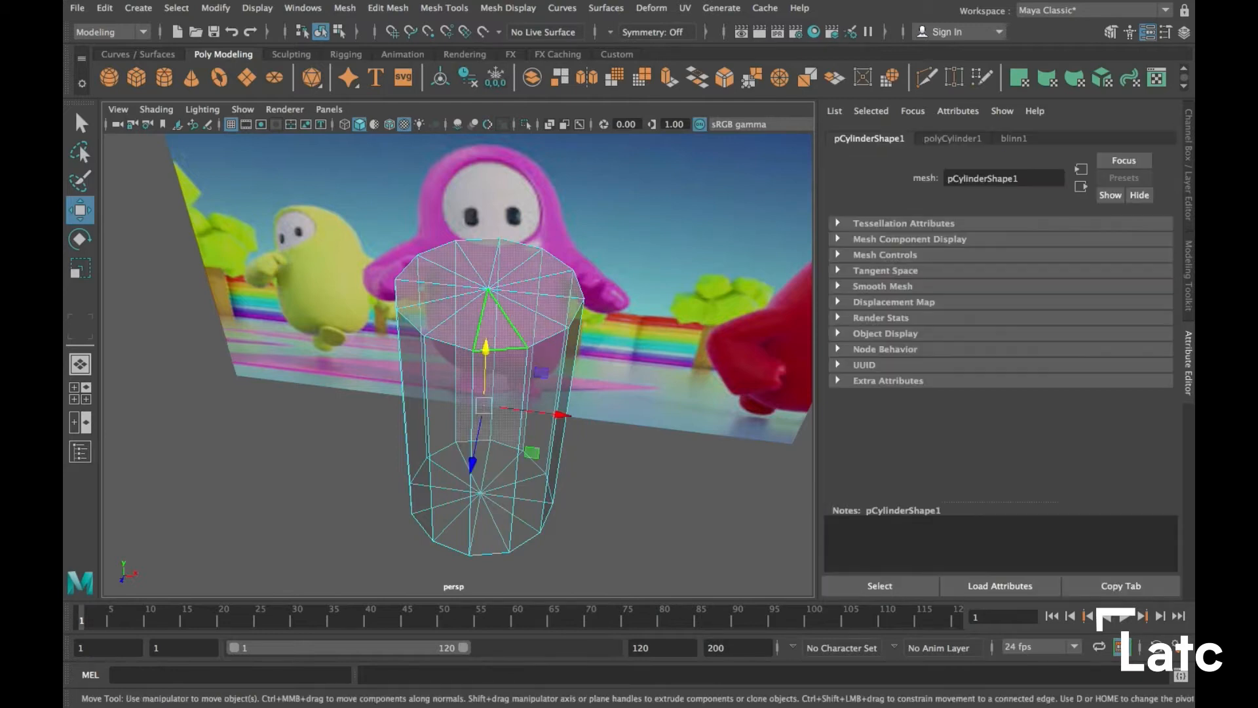
left_click_drag(498, 324, 439, 325, "alt")
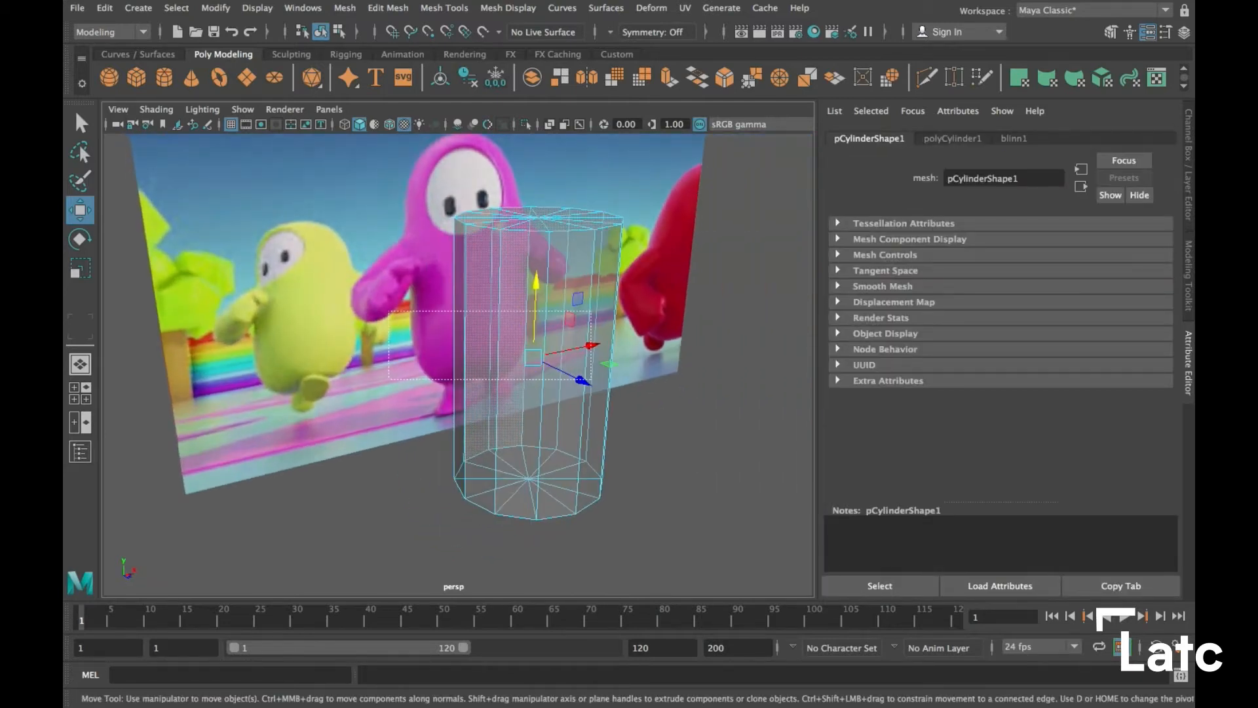
left_click_drag(591, 379, 592, 379)
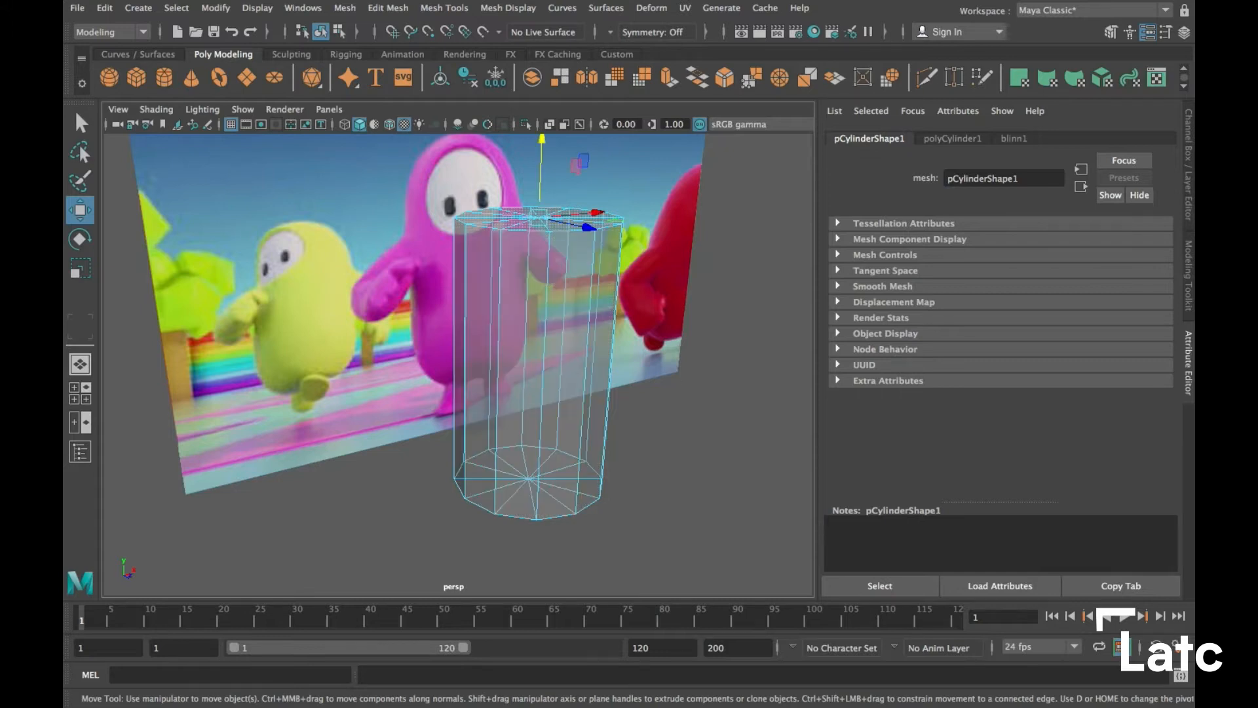
left_click_drag(491, 458, 492, 423, "alt")
key("Delete")
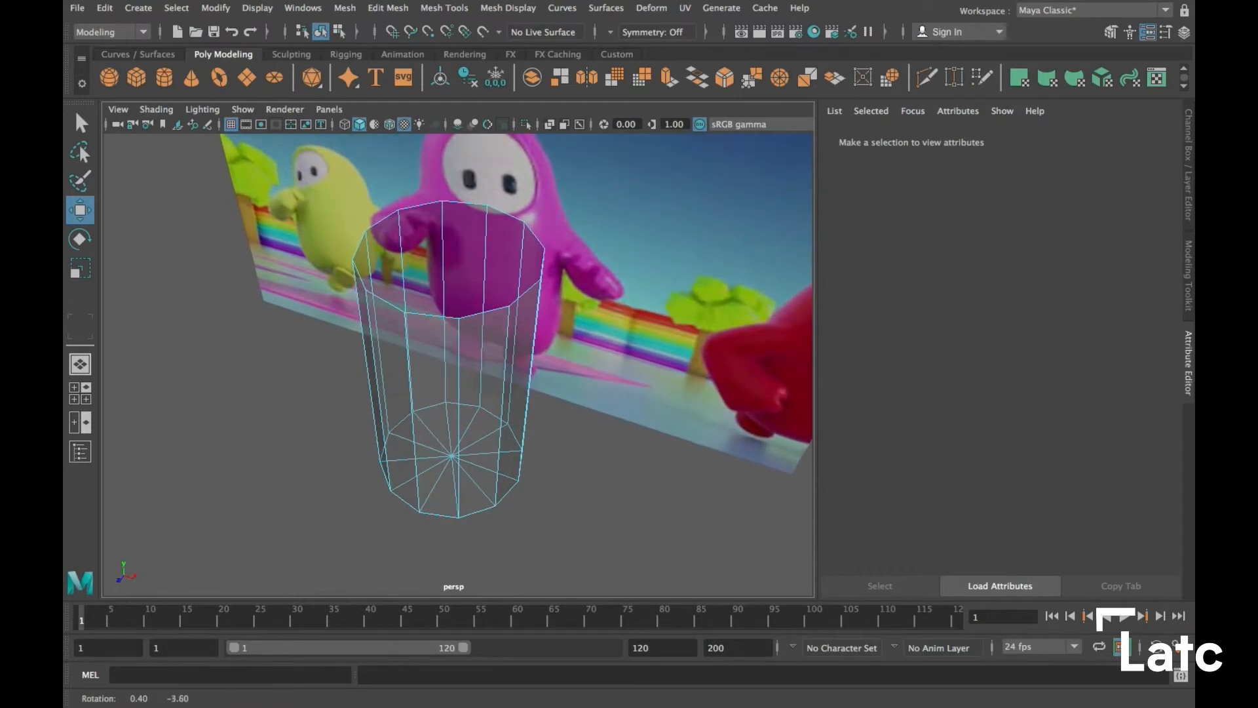
Extrude the open top's border edges inward by about 13.4 and raise the new inner edge ring to taper the head
right_click_drag(450, 282, 551, 253)
left_click(484, 312)
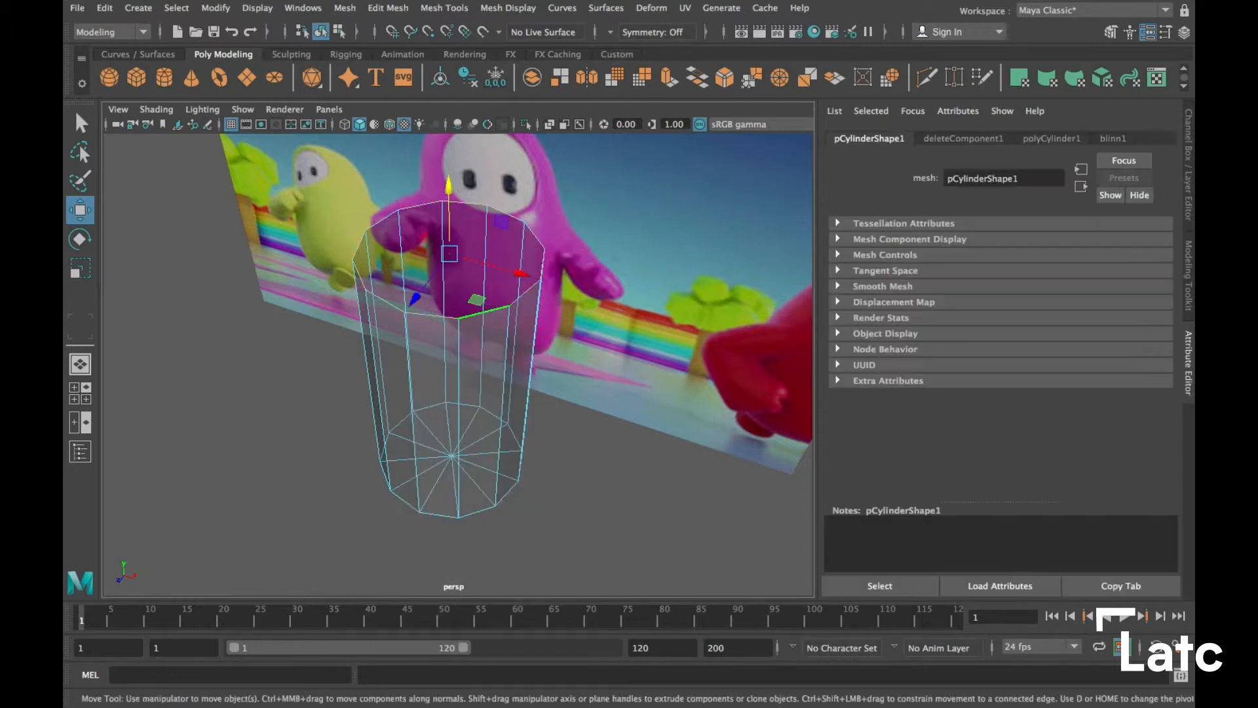
left_click_drag(459, 328, 363, 319, "alt")
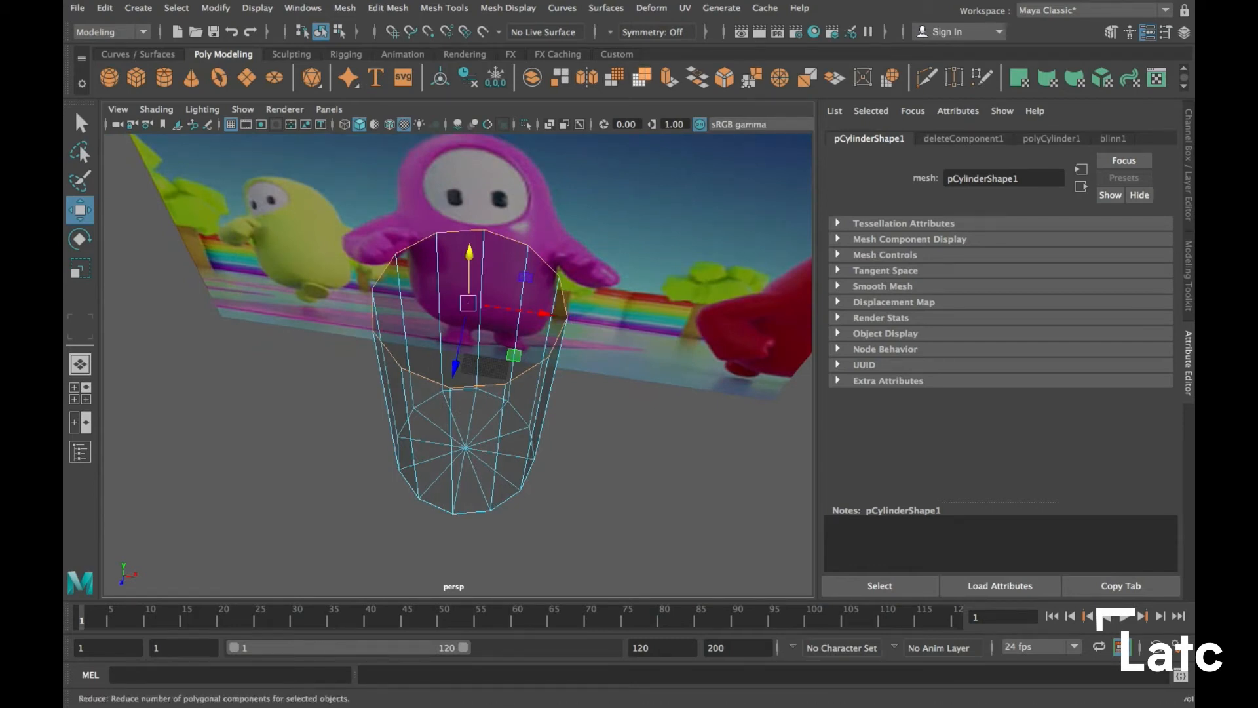
key("ctrl+e")
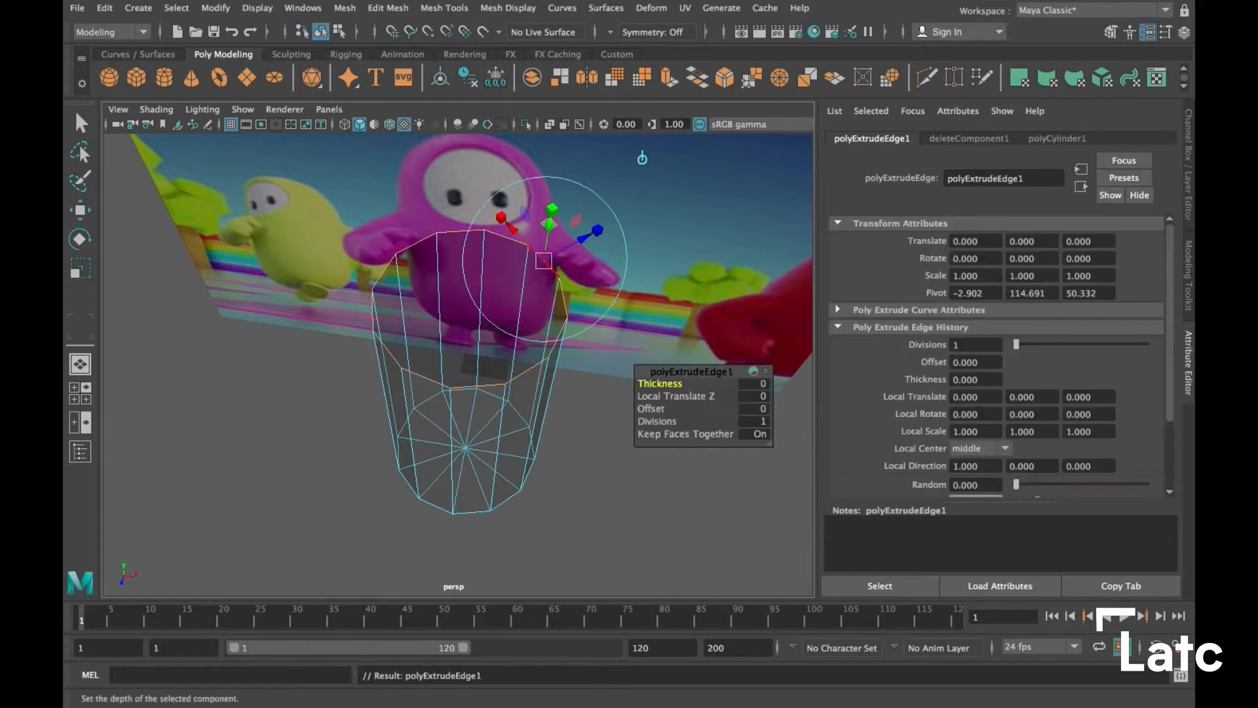
left_click_drag(642, 158, 630, 141, "alt")
middle_click_drag(630, 141, 597, 148)
left_click_drag(597, 148, 625, 138, "alt")
key("w")
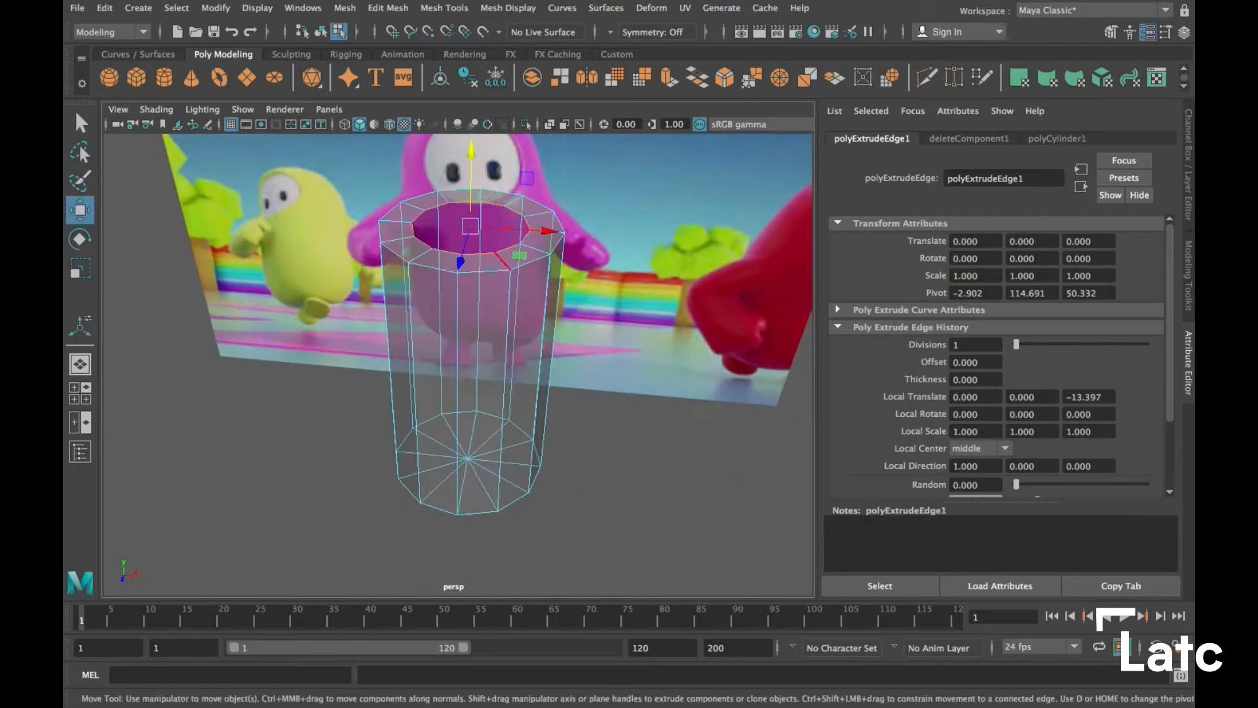
mouse_move(470, 154)
left_mouse_down()
mouse_move(471, 119)
mouse_move(459, 138)
left_mouse_up()
Bridge opposite edges of the inner top ring to span the opening with cap faces
scroll(458, 365, "up", 1)
scroll(459, 365, "up", 4)
scroll(459, 365, "up", 3)
middle_click_drag(458, 328, 462, 368, "alt")
left_click_drag(463, 368, 479, 398, "alt")
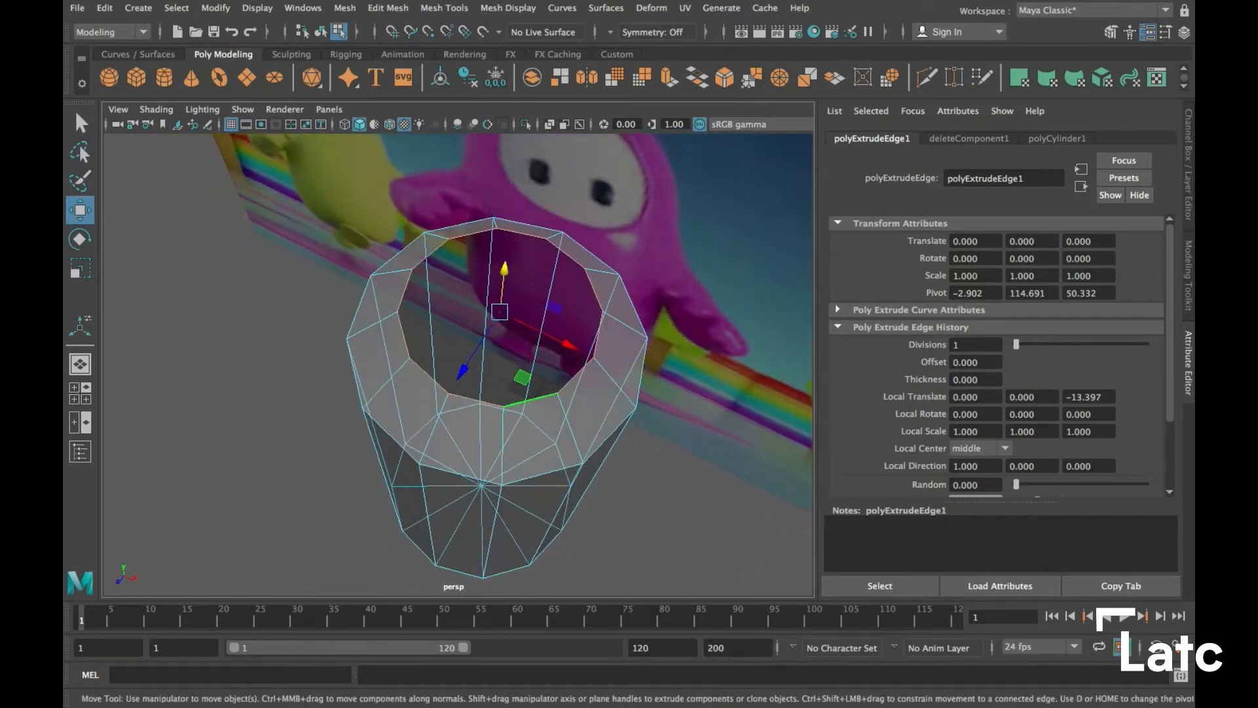
left_click(532, 399)
left_click(576, 376, "shift")
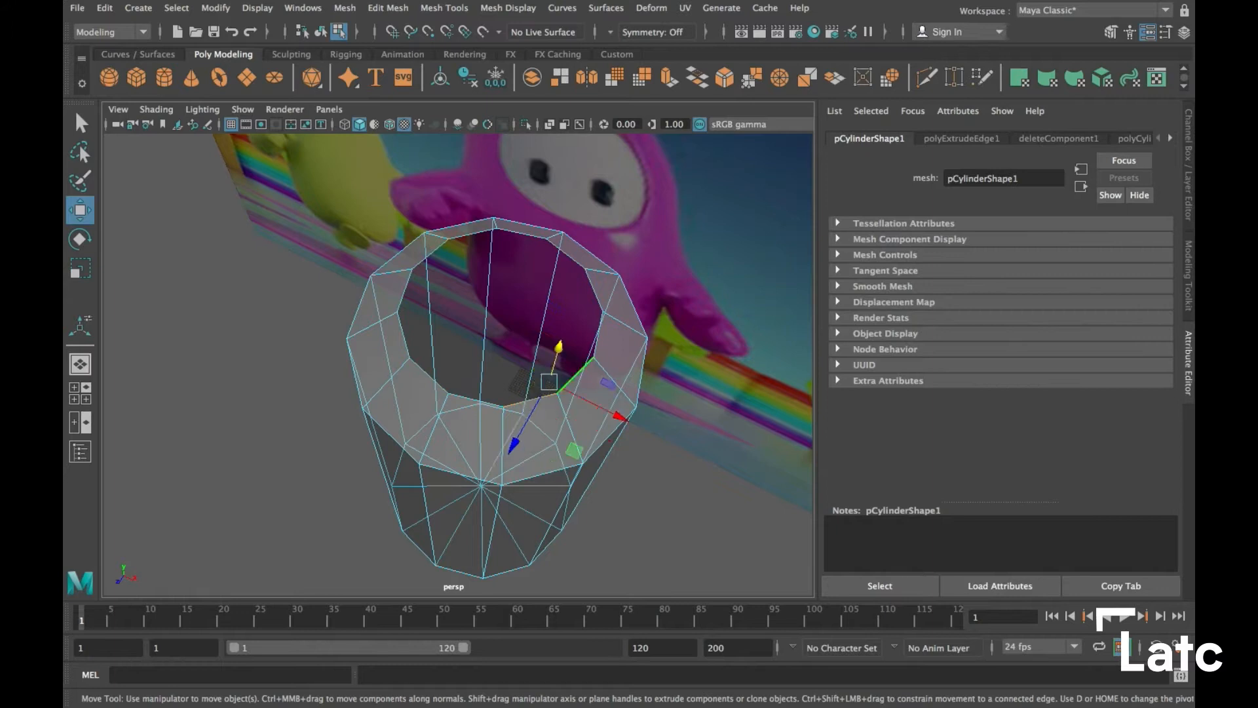
left_click(597, 328, "shift")
left_click_drag(569, 419, 437, 393, "alt")
left_click_drag(441, 226, 441, 239, "alt")
left_click(453, 235, "shift")
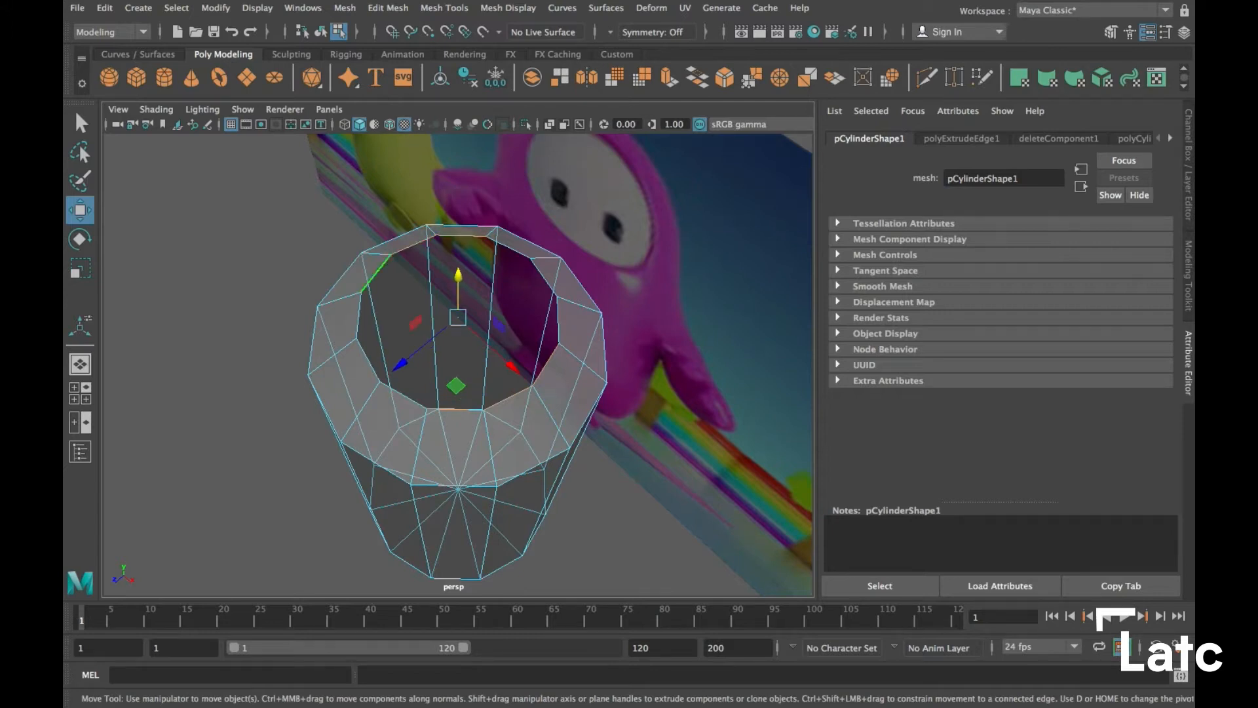
left_click_drag(452, 235, 432, 275, "alt")
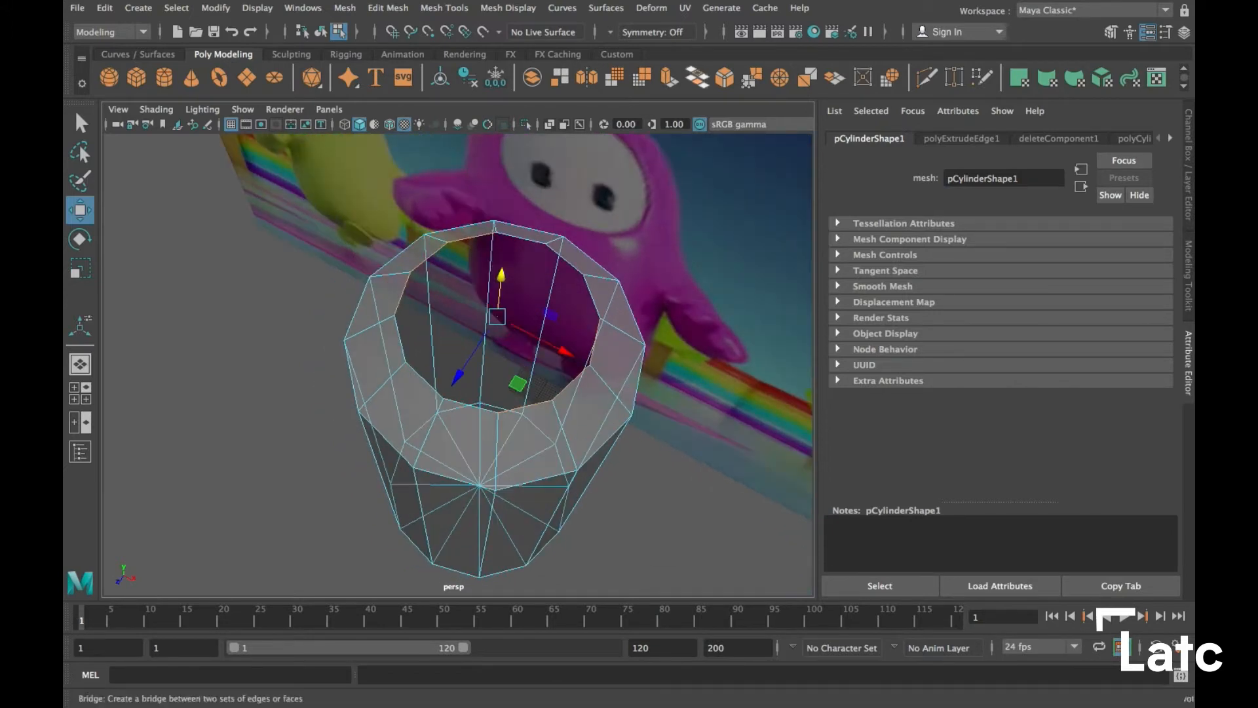
left_click(698, 77)
Examine the bridged cap in the four-view layout and from close up in perspective, including the remaining gaps
left_click_drag(484, 337, 504, 373, "alt")
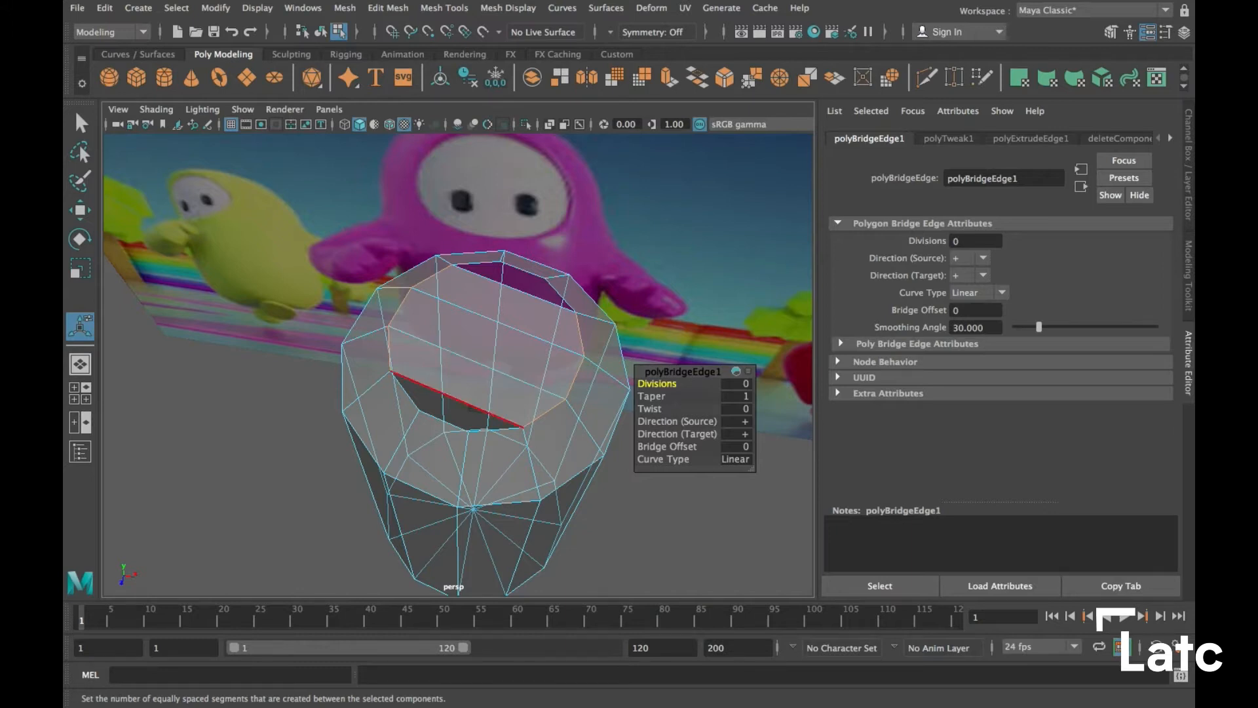
key("space")
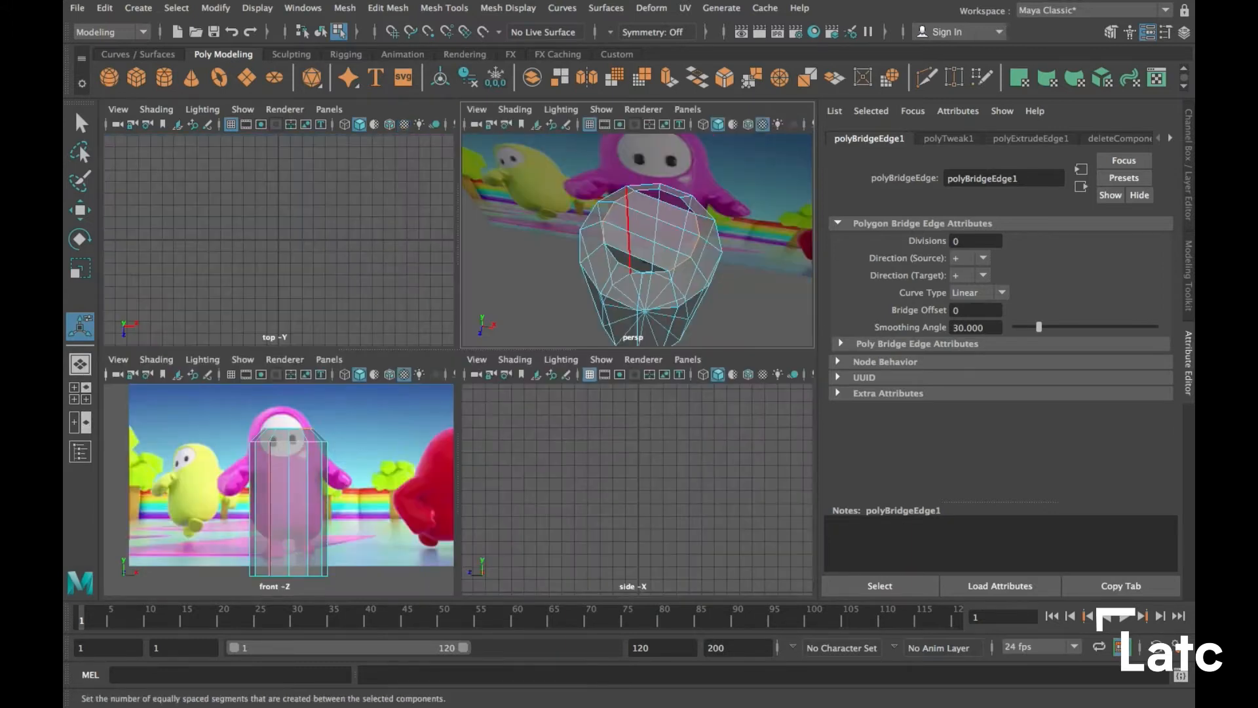
key("space")
left_click(474, 407)
left_click_drag(475, 407, 498, 340, "alt")
right_click_drag(498, 341, 544, 308)
middle_click_drag(517, 328, 521, 315, "alt")
left_click_drag(511, 314, 480, 407, "alt")
right_click_drag(459, 373, 564, 367, "alt")
middle_click_drag(524, 367, 515, 357, "alt")
left_click_drag(514, 393, 521, 351, "alt")
middle_click_drag(521, 351, 495, 367, "alt")
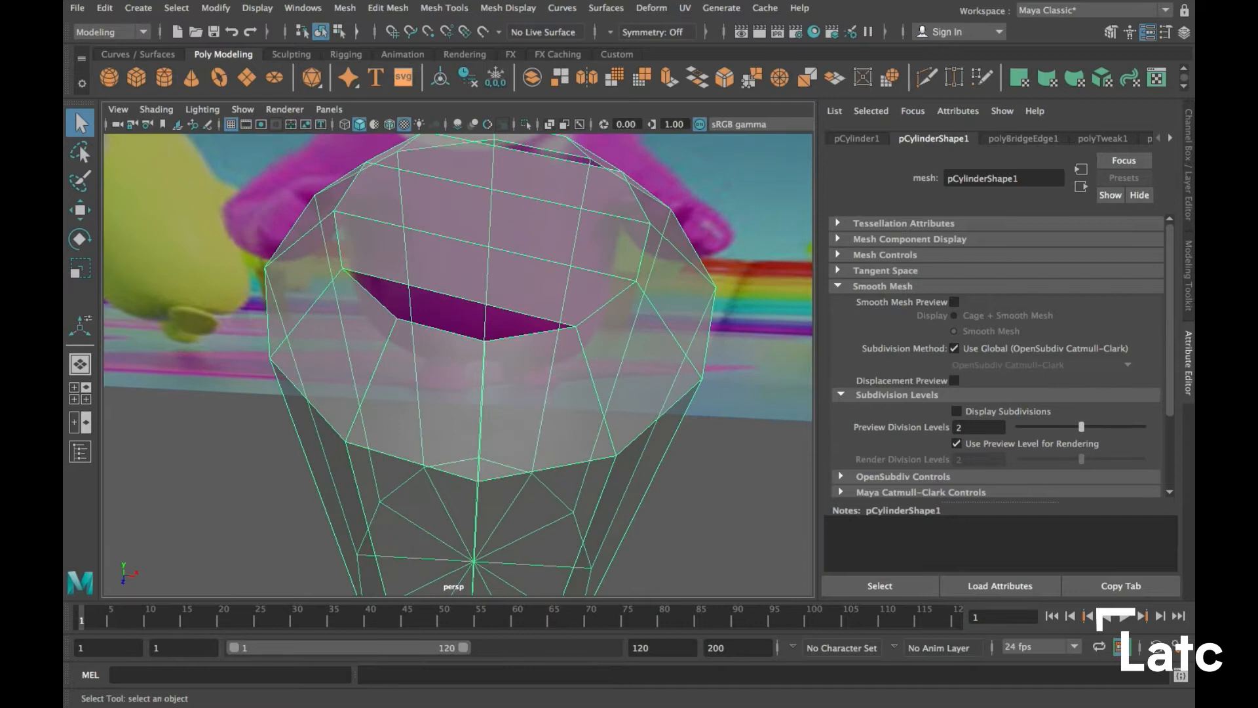
Insert two edge loops across the bridged cap faces, running toward the gaps at the front and back
right_click(469, 268)
right_click_drag(469, 268, 470, 226)
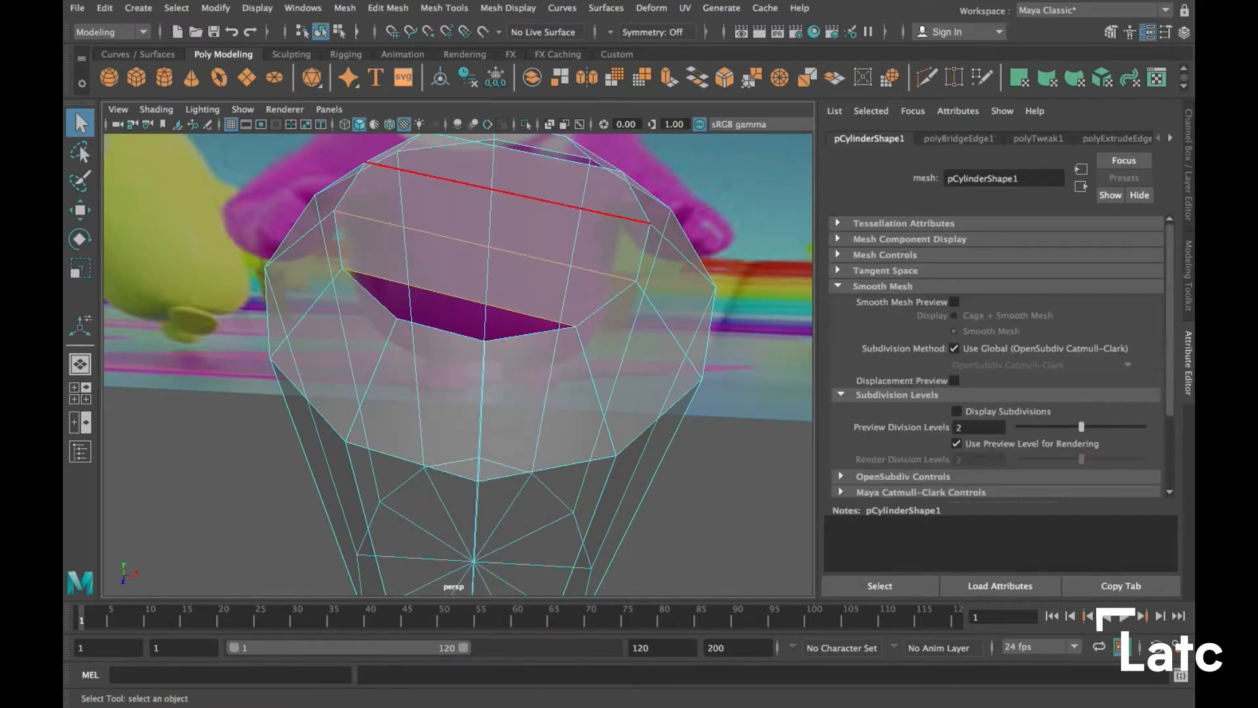
left_click(445, 8)
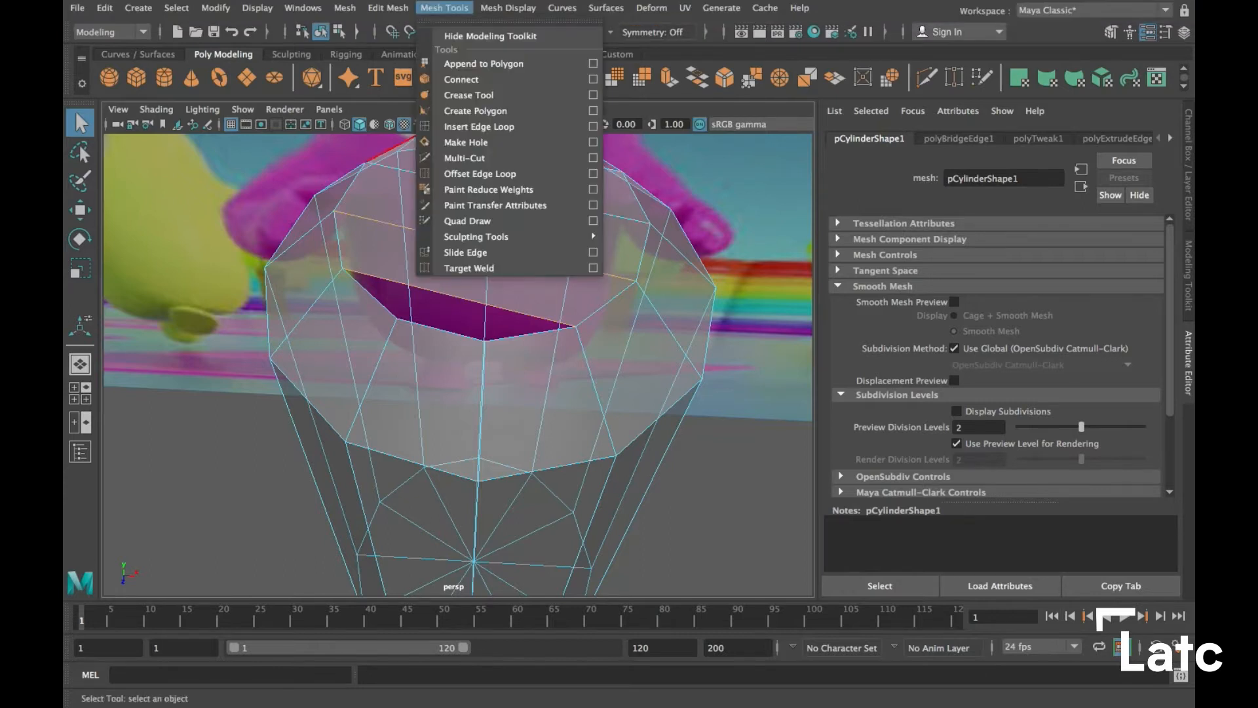
left_click(471, 126)
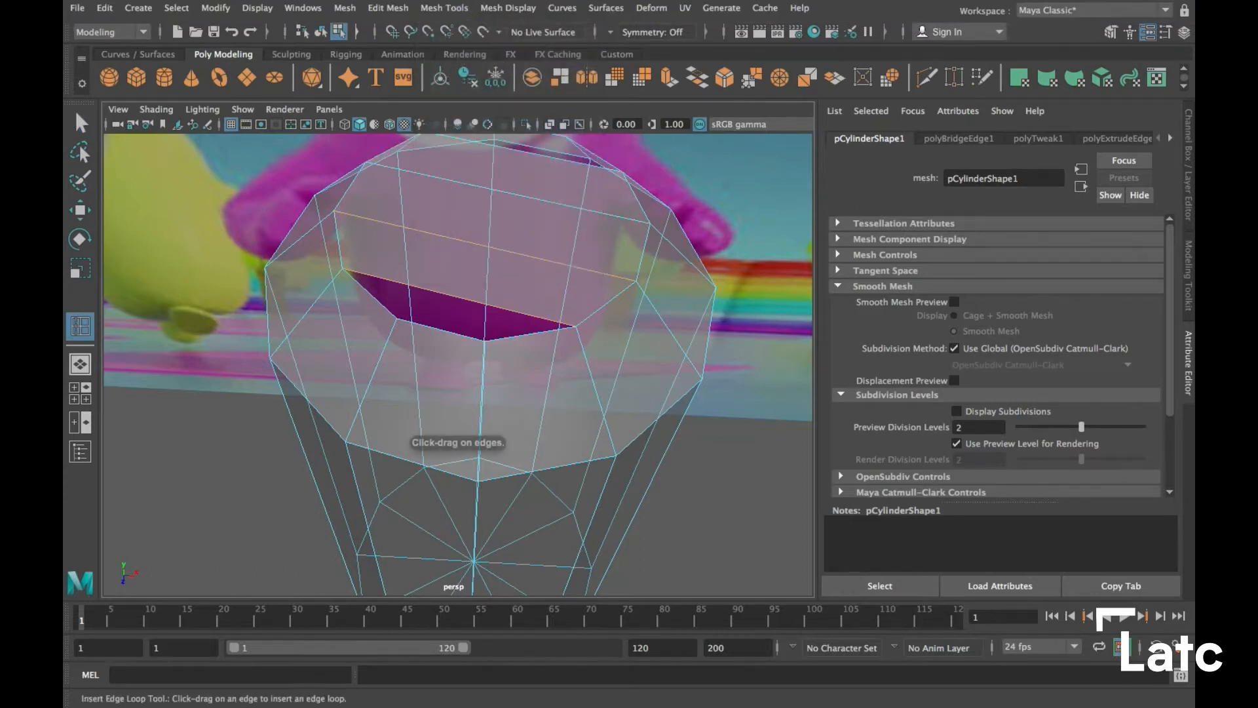
left_click(538, 257)
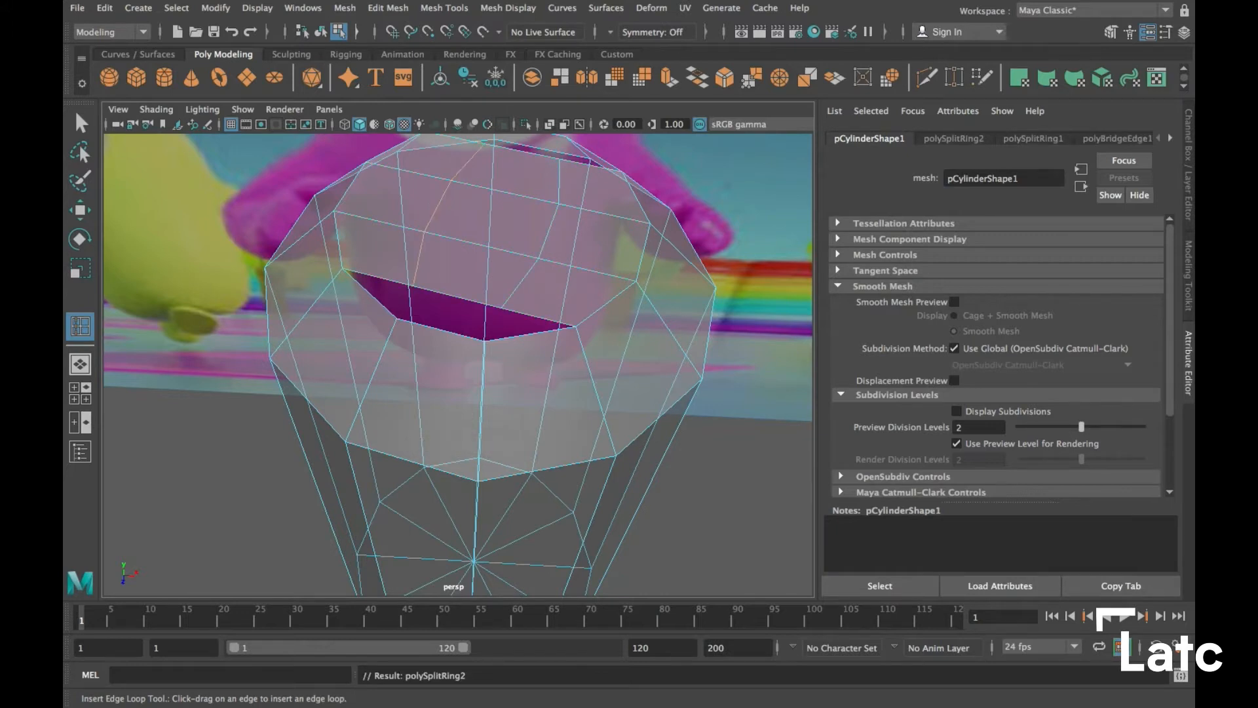
Bridge the middle cap edge to the facing rim edge across the front gap
key("ctrl+z")
right_click_drag(452, 281, 457, 235)
left_click(456, 335)
key("ctrl+z")
key("q")
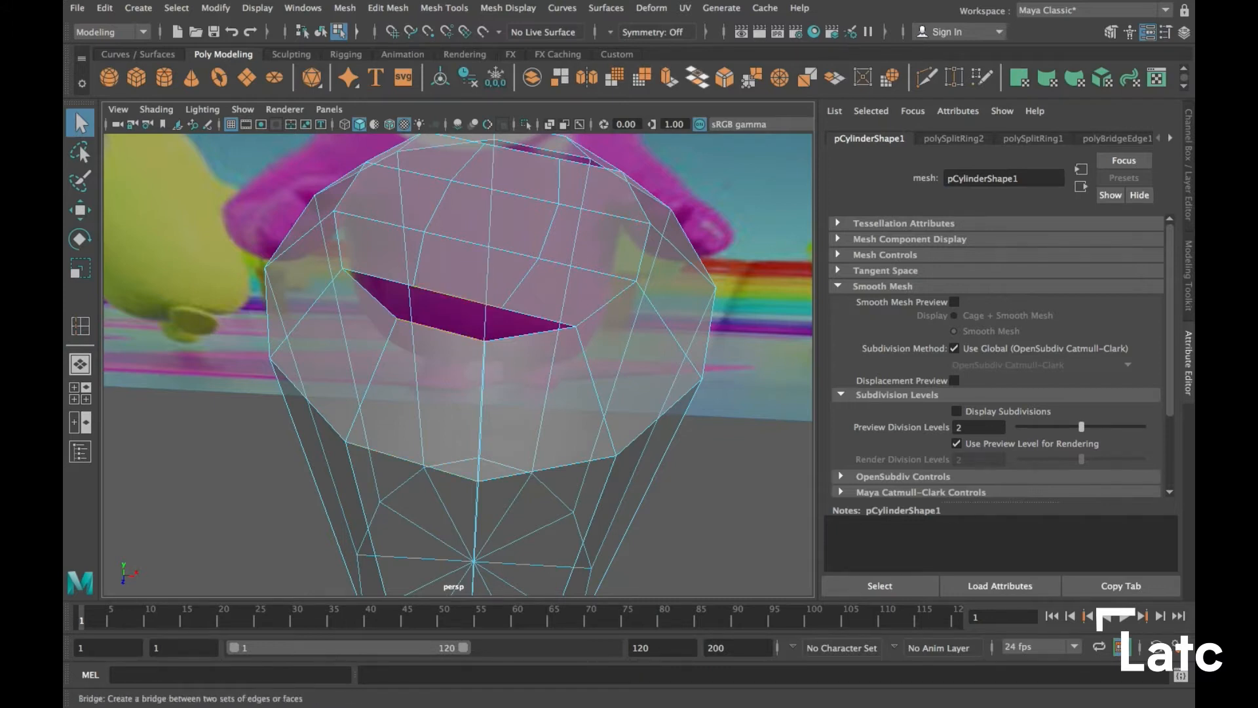
left_click(696, 79)
Bridge the middle cap edge to the facing rim edge across the back gap
left_click_drag(482, 412, 476, 335, "alt")
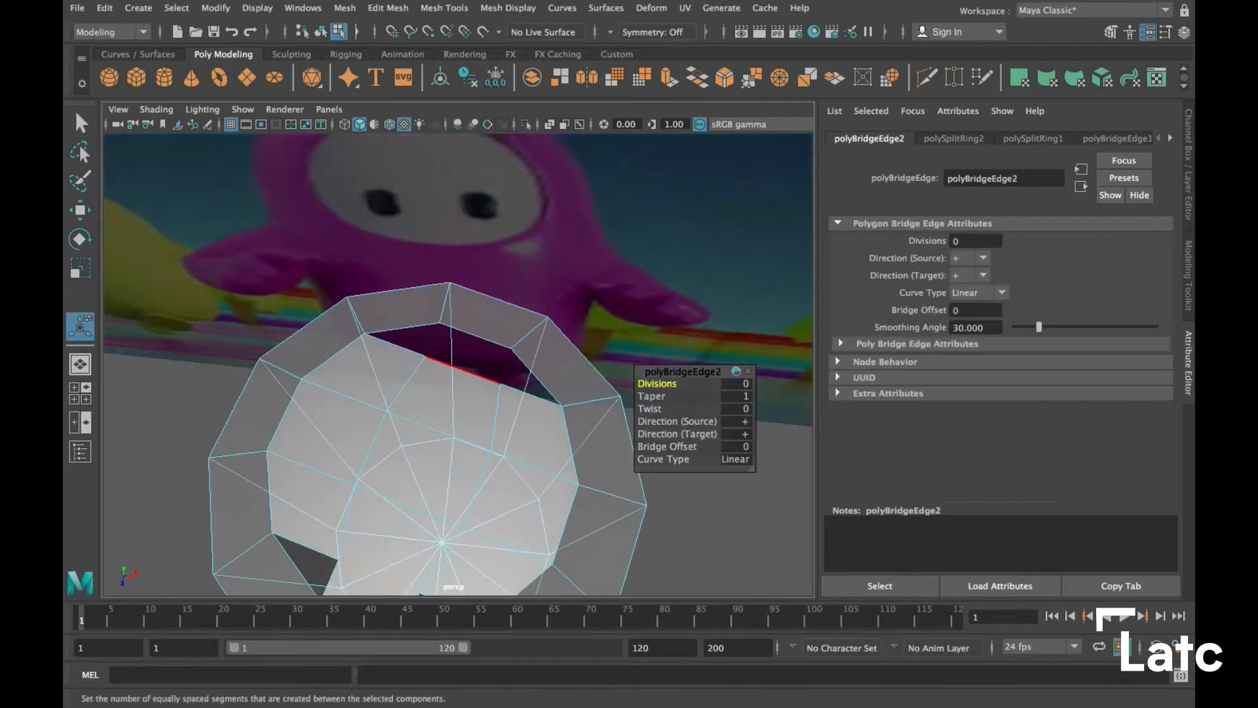
left_click(464, 371)
left_click(477, 336, "shift")
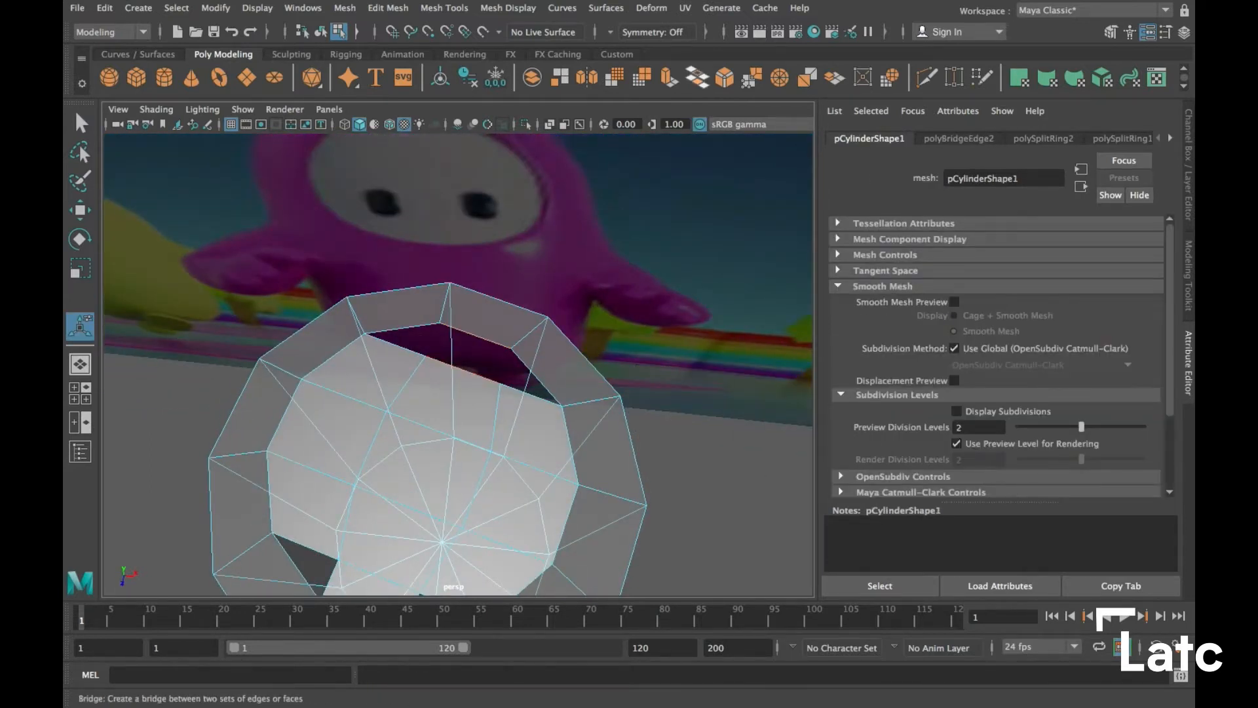
left_click(697, 78)
Insert a horizontal edge loop around the lower part of the cylinder's side
left_click_drag(563, 380, 556, 579, "alt")
left_click_drag(580, 375, 578, 367, "alt")
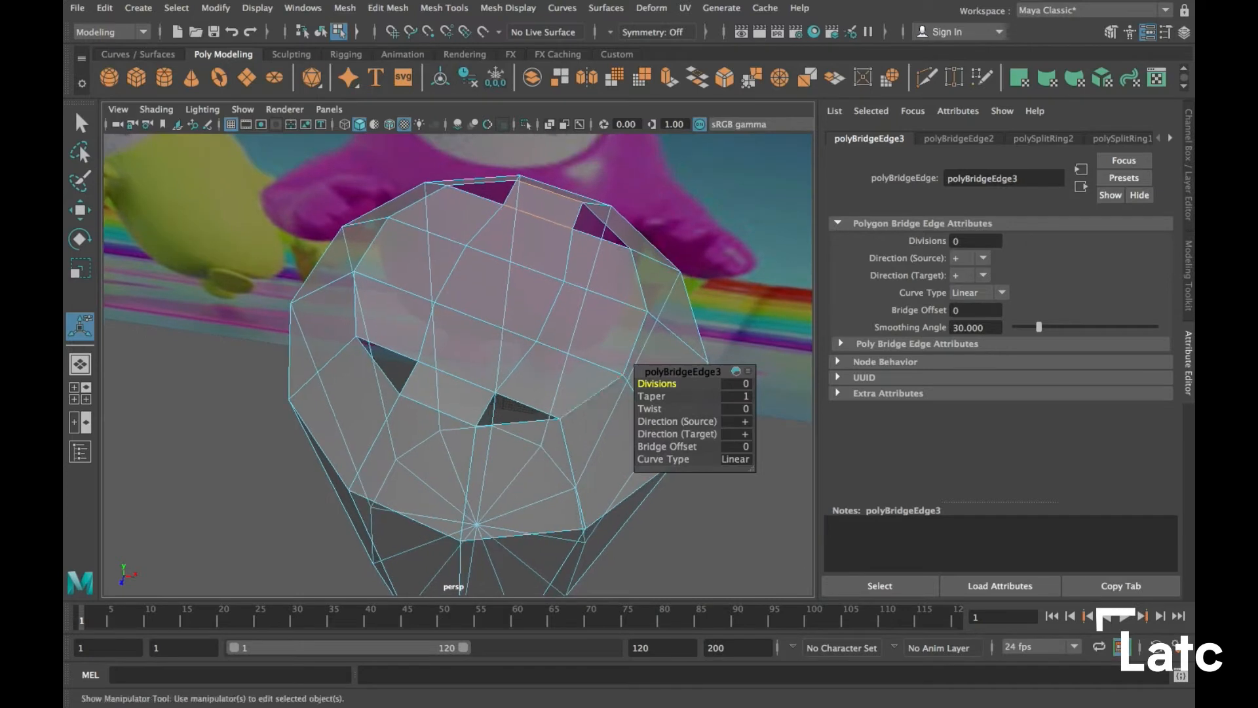
left_click_drag(517, 422, 494, 327, "alt")
right_click_drag(495, 327, 452, 334, "alt")
middle_click_drag(452, 334, 444, 299, "alt")
right_click_drag(481, 328, 464, 328, "alt")
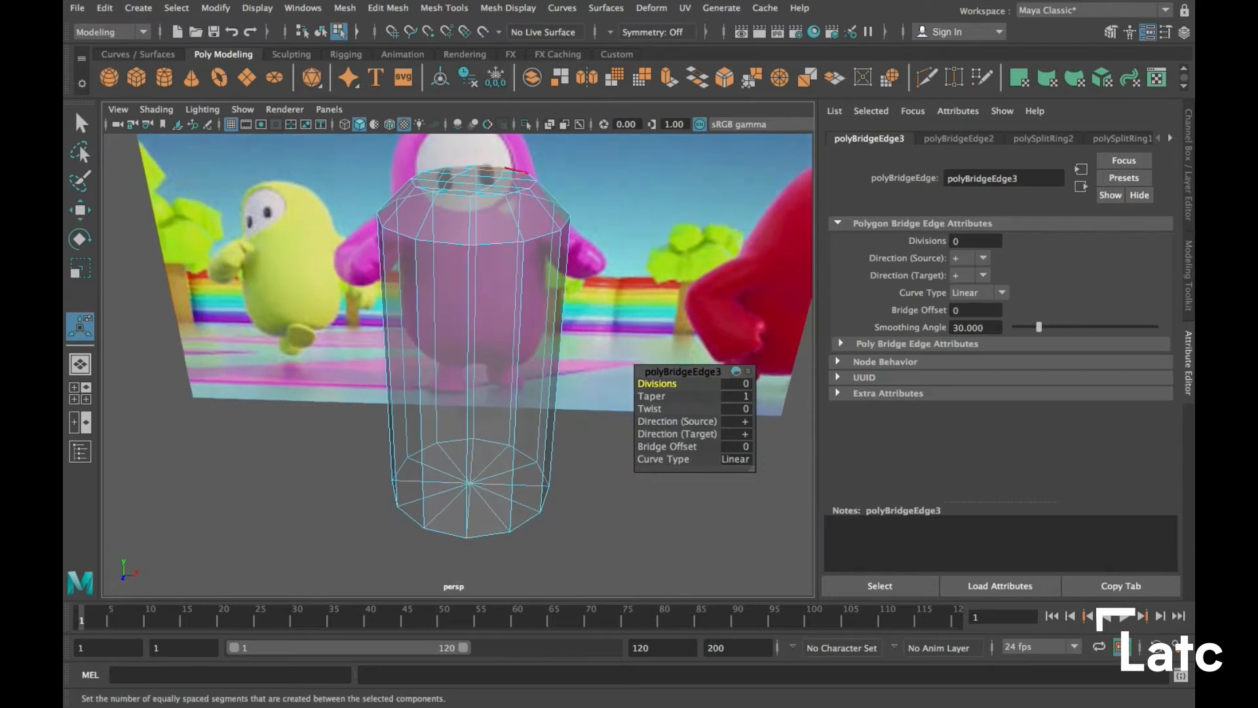
left_click(445, 8)
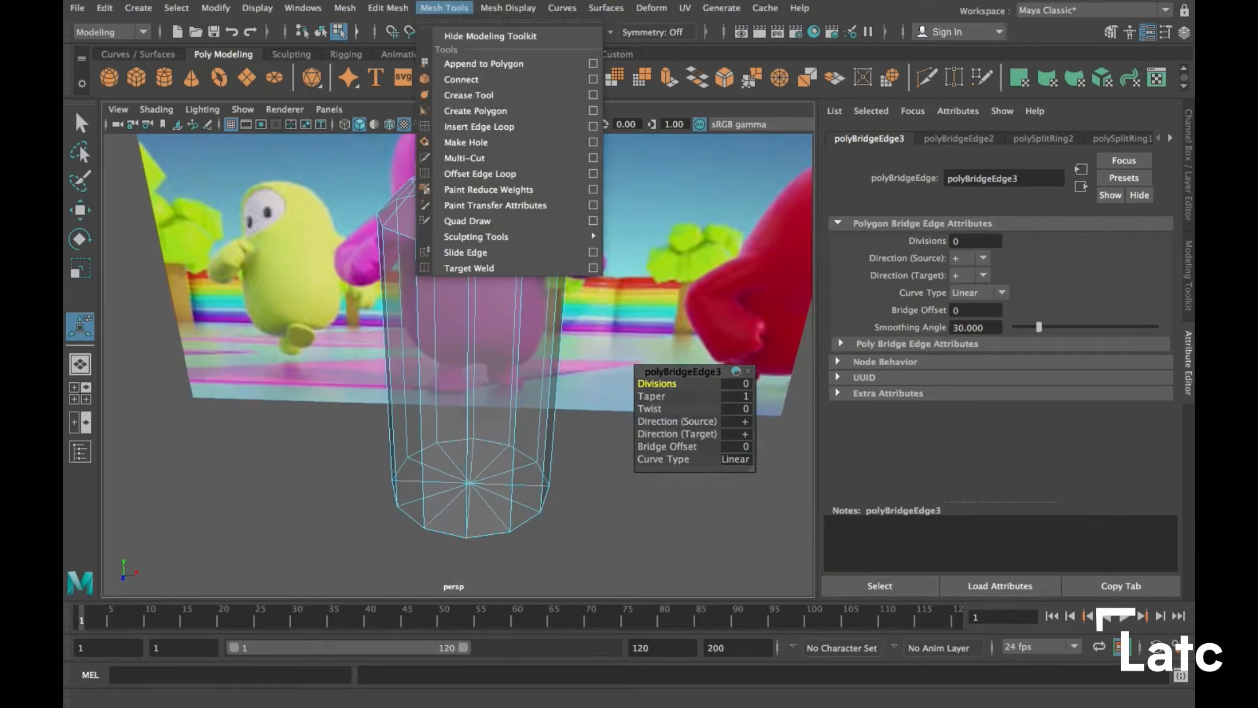
left_click(479, 126)
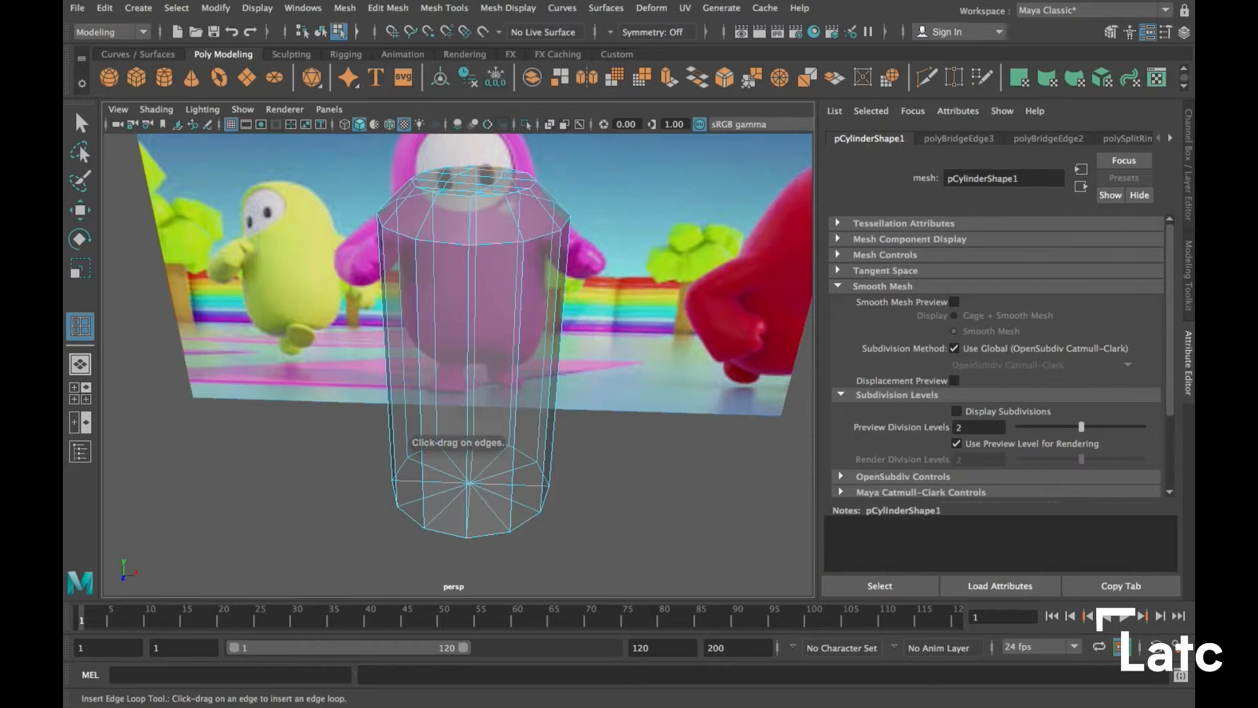
mouse_move(467, 403)
left_mouse_down()
mouse_move(514, 370)
mouse_move(472, 369)
mouse_move(468, 357)
mouse_move(455, 383)
mouse_move(470, 420)
left_mouse_up()
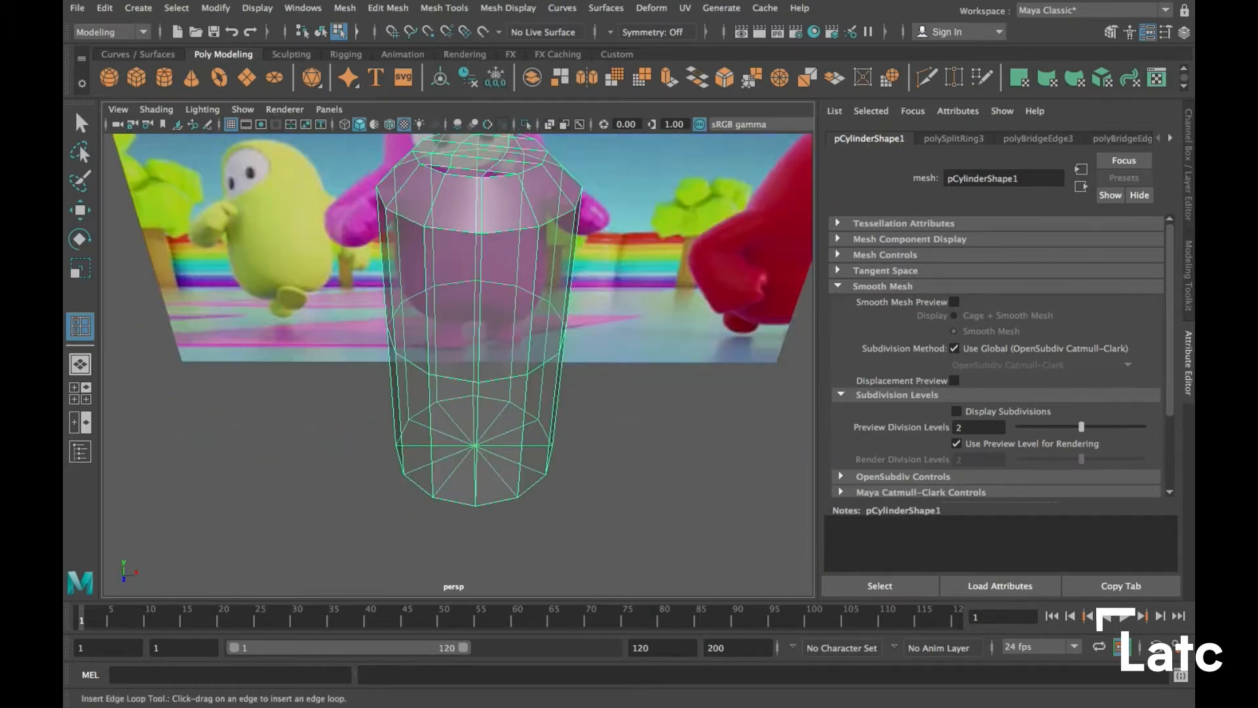
Delete all the cylinder faces below the new horizontal edge loop, including the bottom cap
right_click(460, 277)
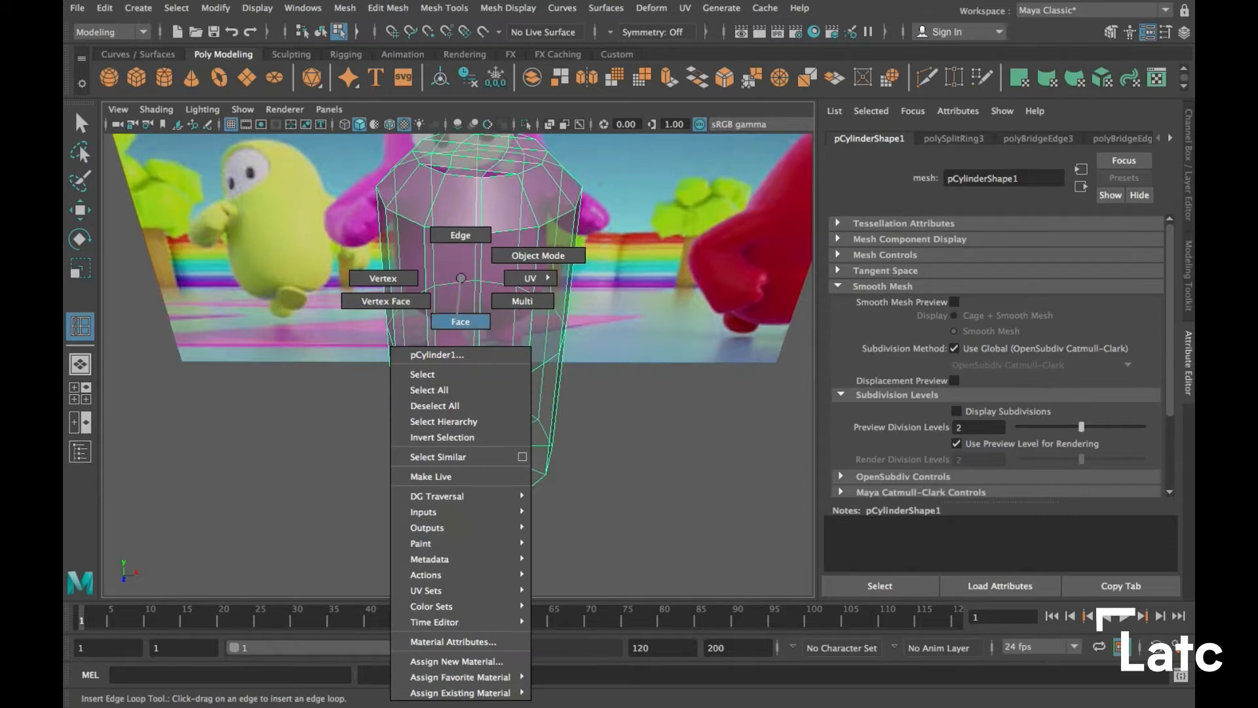
right_click_drag(458, 317, 457, 321)
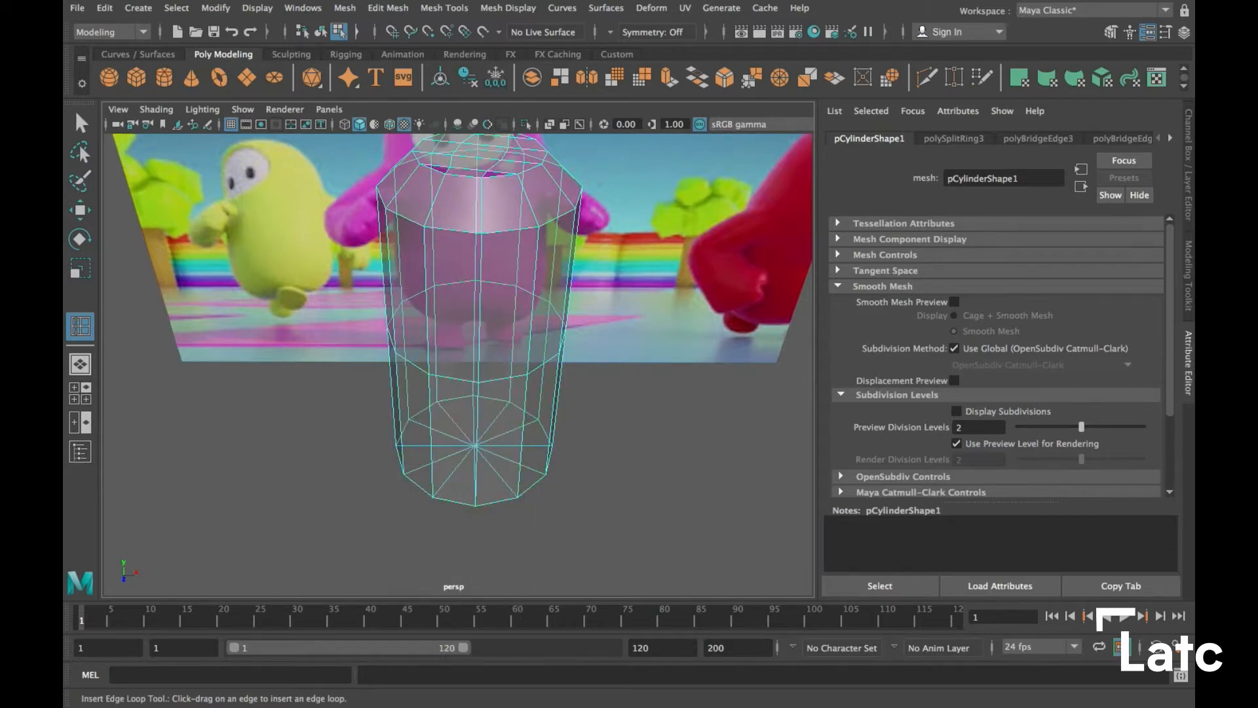
key("q")
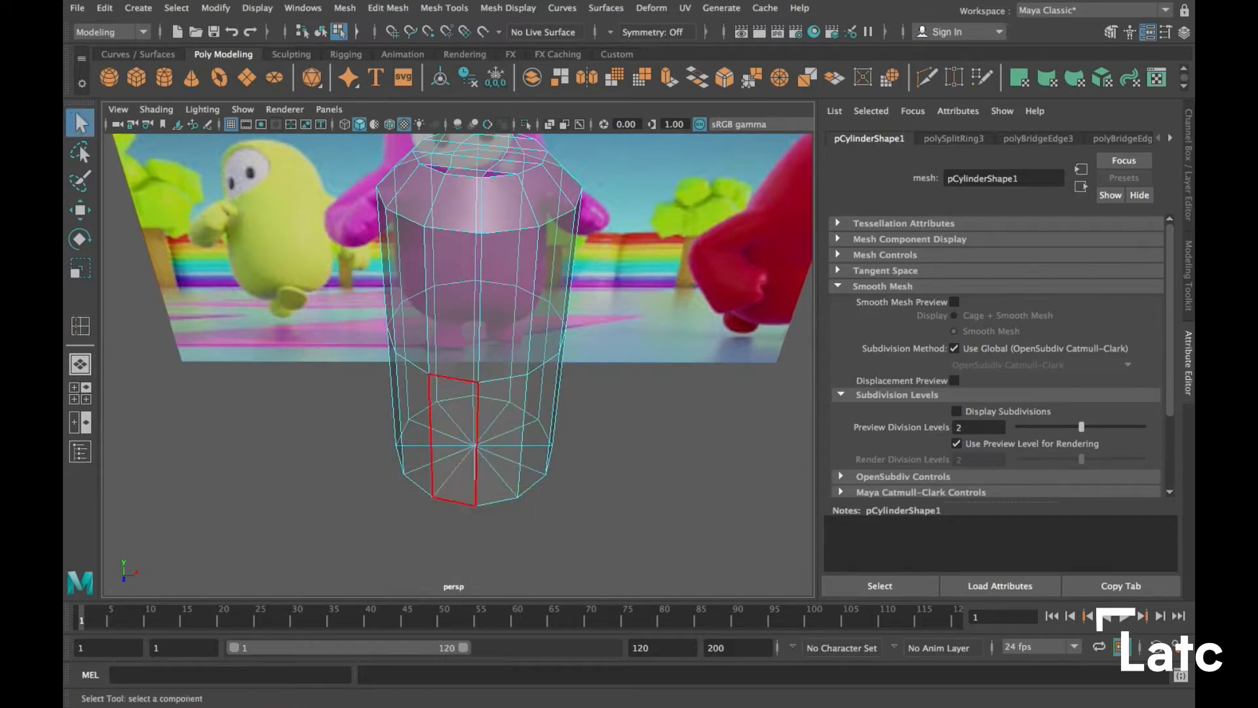
left_click(454, 441)
left_click_drag(532, 427, 545, 403, "alt")
left_click_drag(612, 416, 361, 525)
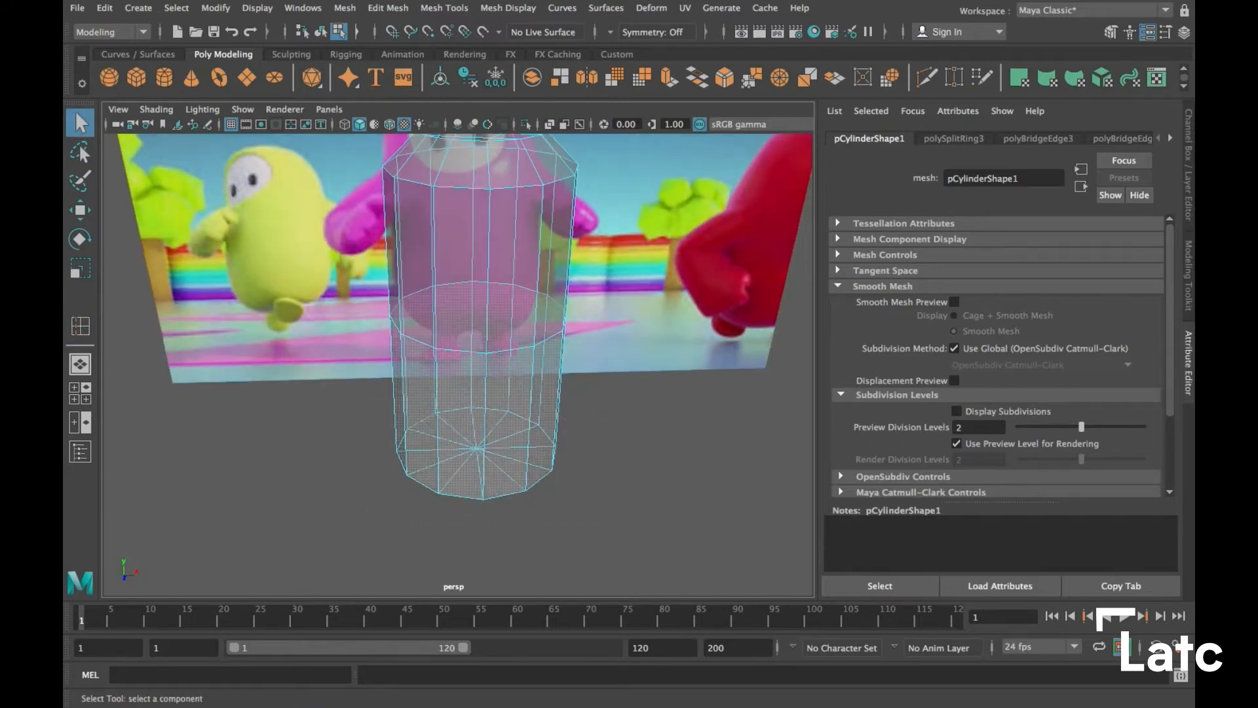
key("Delete")
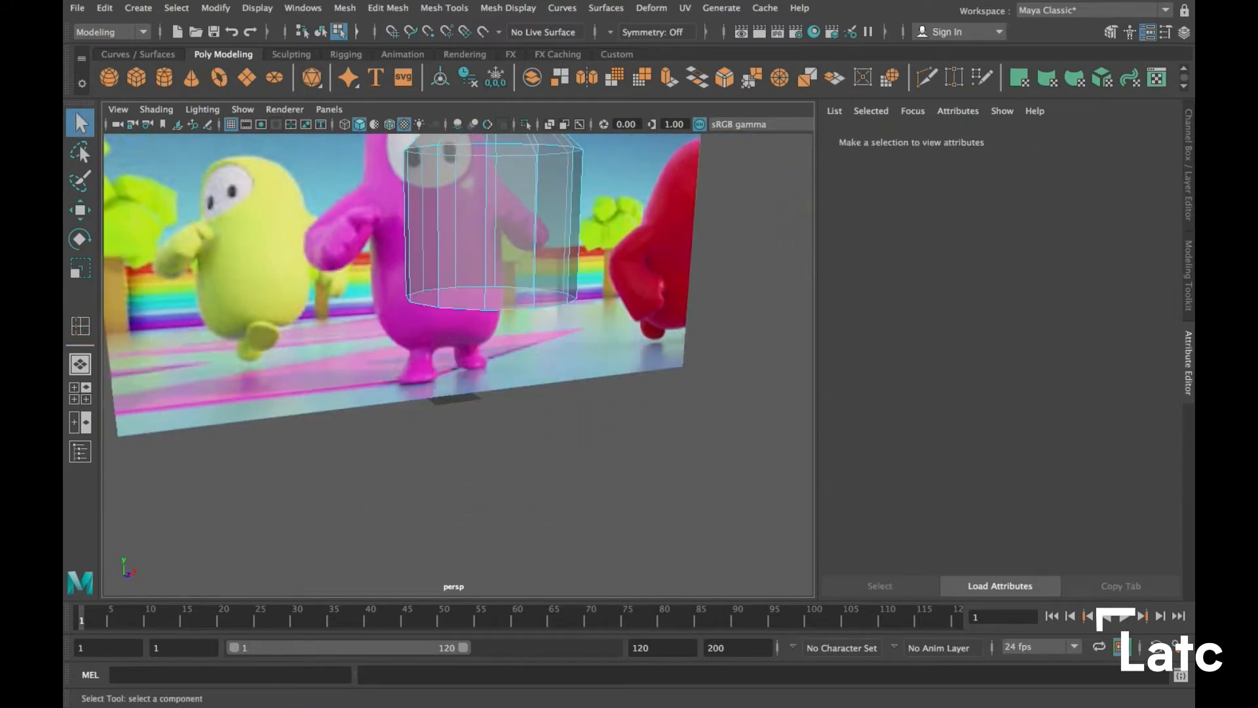
Insert a vertical edge loop through the middle of the cylinder's cap and side
left_click_drag(458, 295, 498, 361, "alt")
right_click_drag(458, 295, 518, 303, "alt")
left_click_drag(459, 295, 500, 278, "alt")
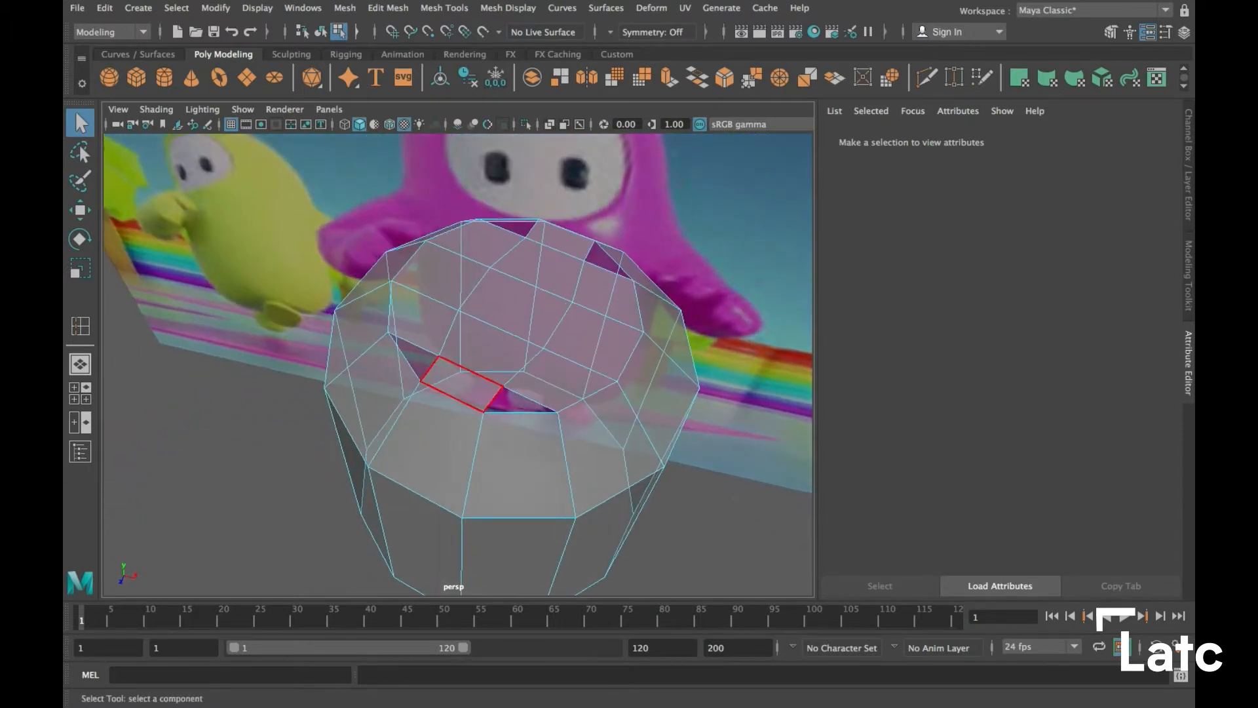
right_click(500, 278)
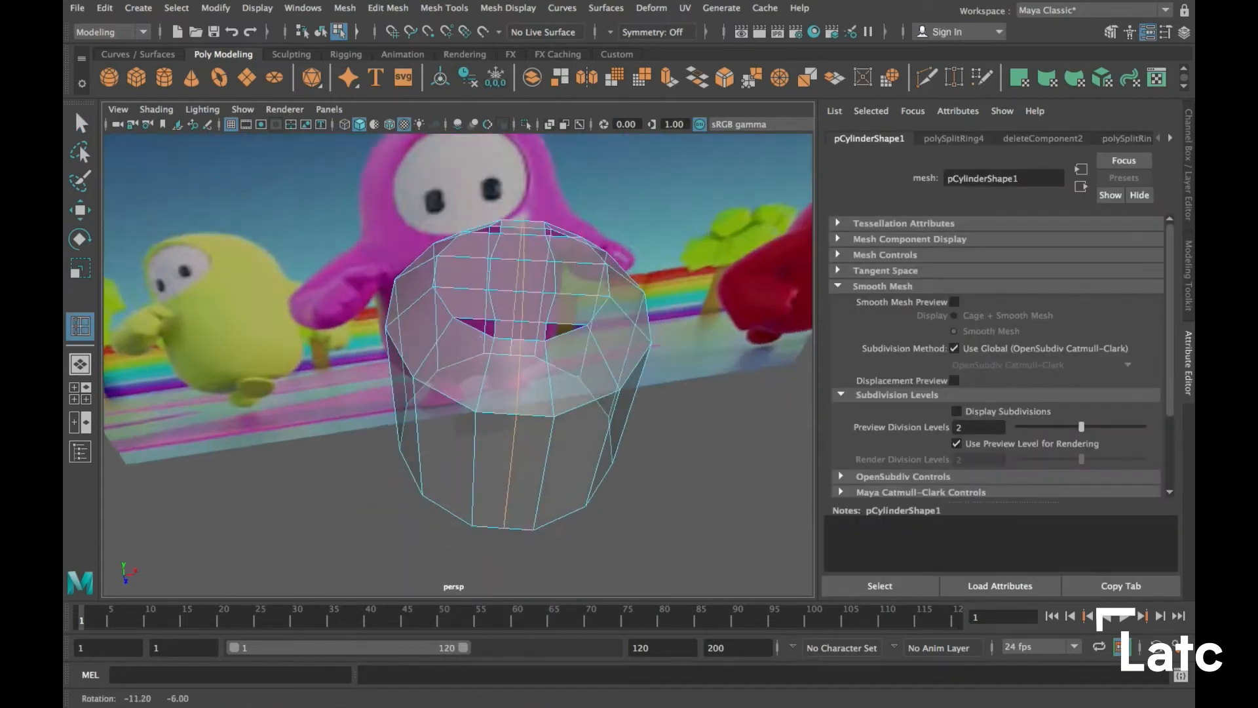
scroll(458, 328, "up", 1)
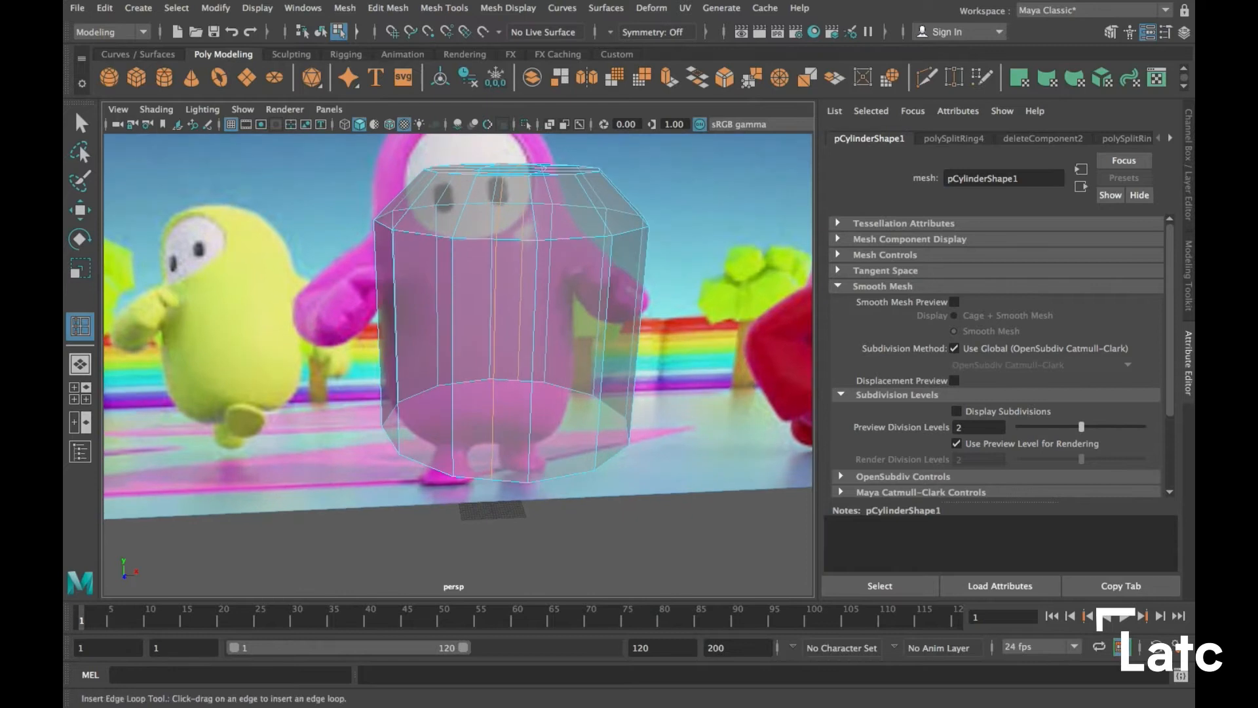
Rotate the whole cylinder about 16 degrees around its vertical axis so the new centre loop faces the front
scroll(459, 327, "down", 4)
left_click_drag(458, 328, 452, 459, "alt")
right_click(529, 278)
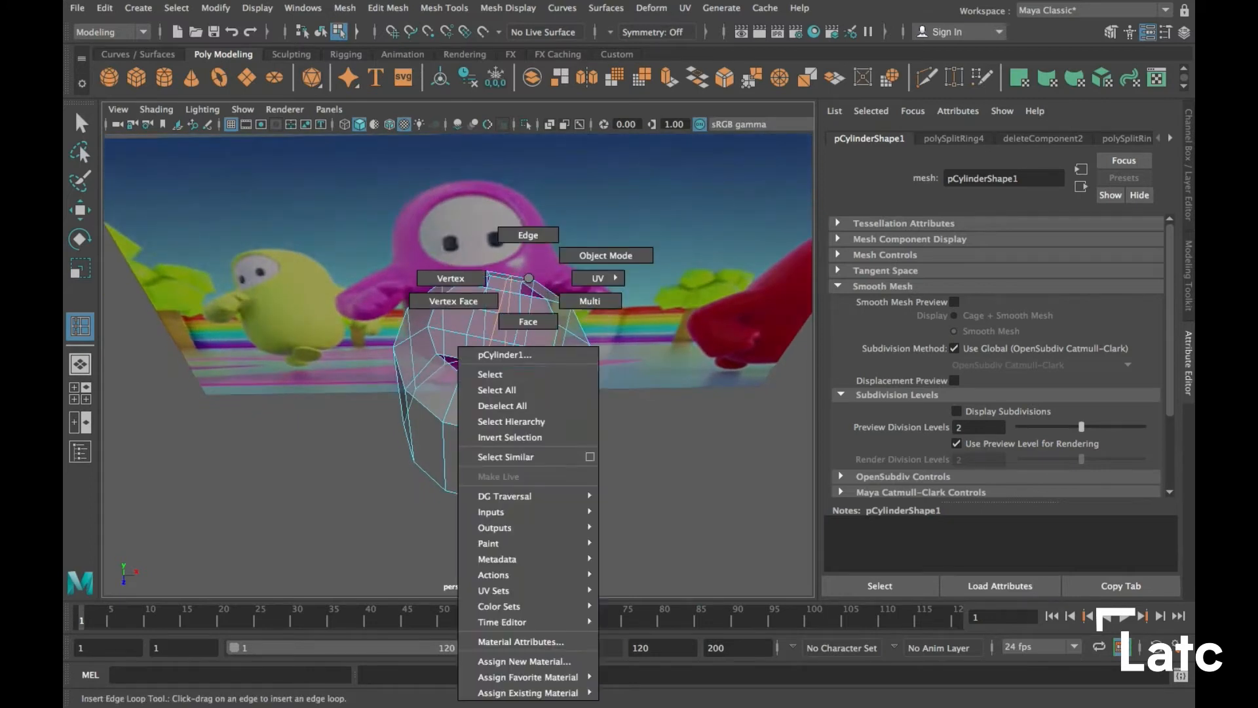
right_click_drag(529, 277, 583, 258)
left_click(496, 396)
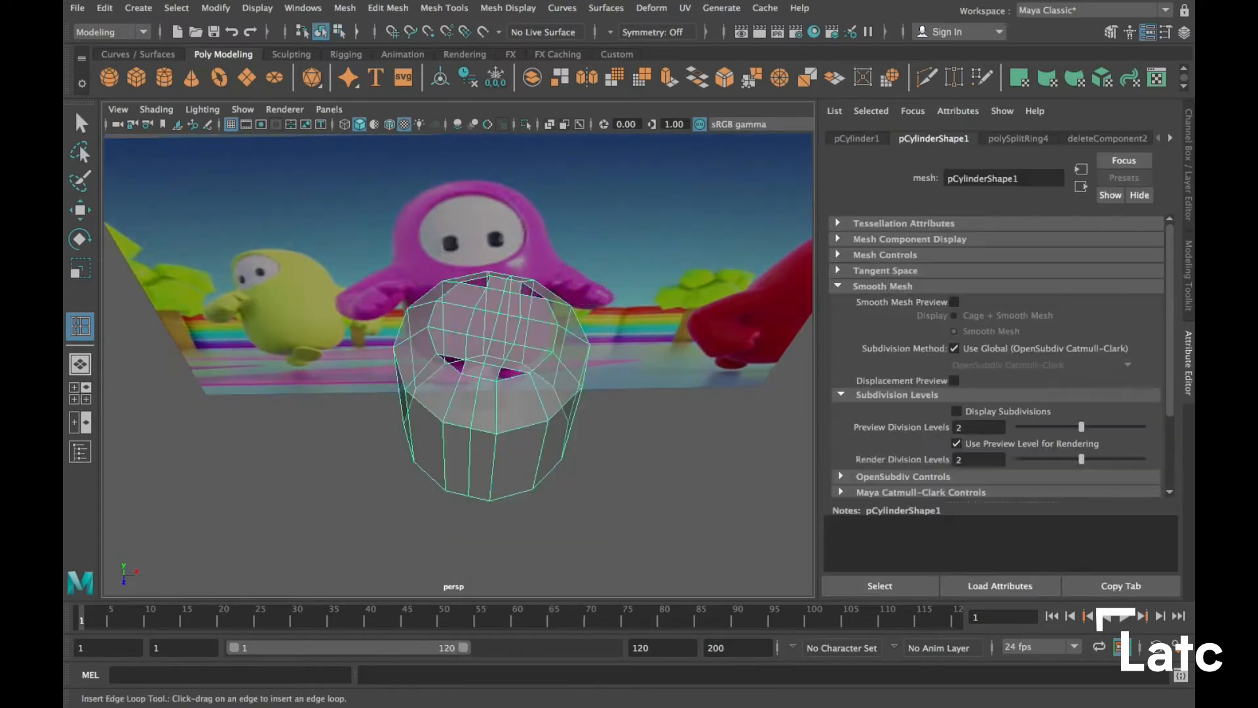
key("e")
left_click_drag(496, 396, 486, 421, "alt")
left_click_drag(508, 493, 528, 482)
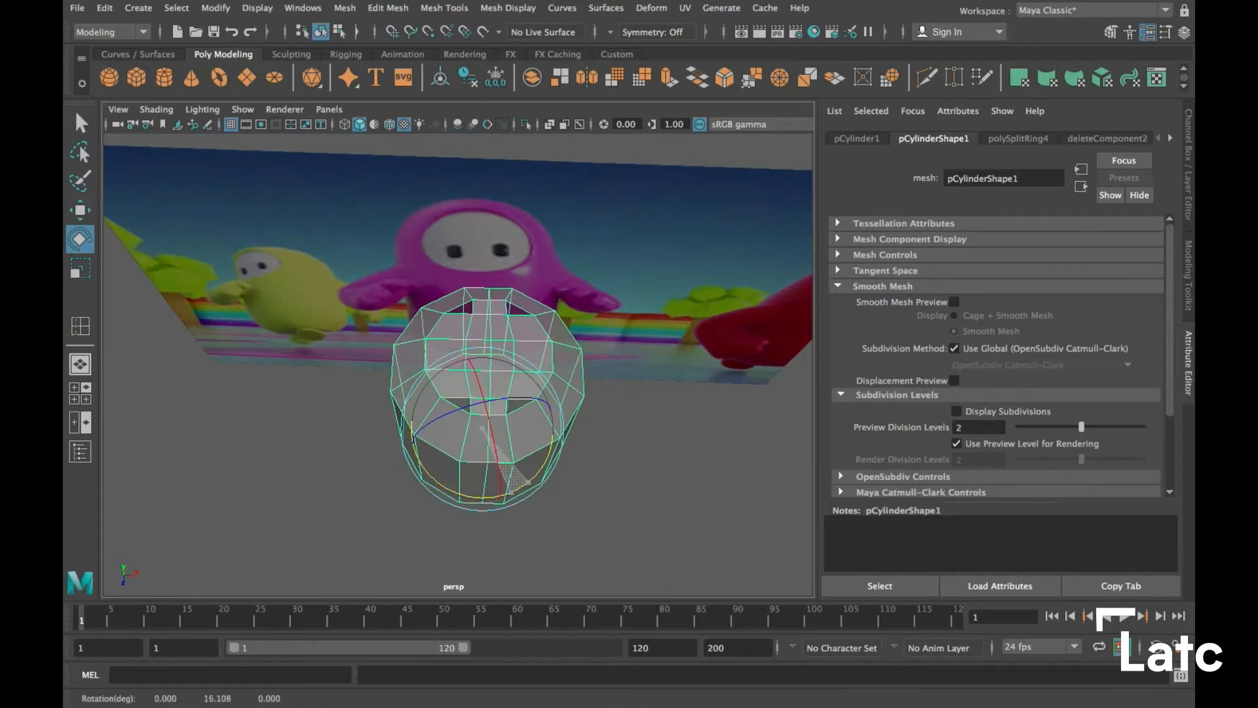
In the front view, select all faces on the half left of the centre loop and delete them
key("space")
key("space")
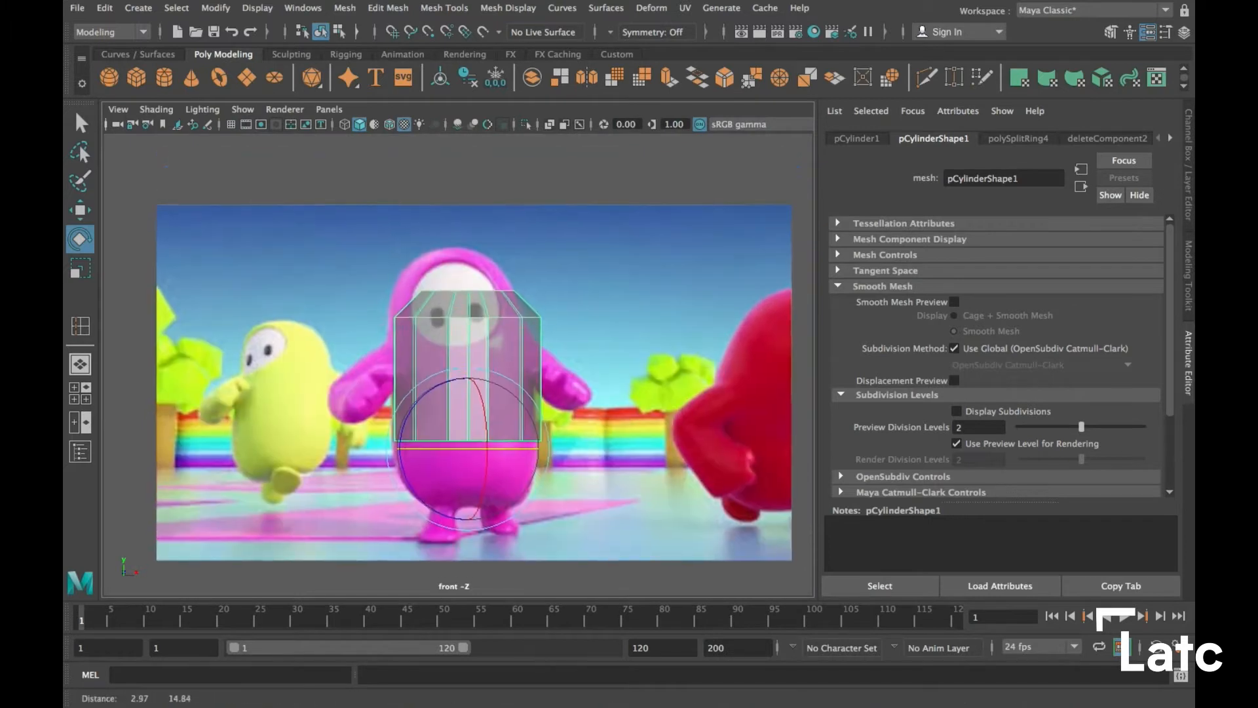
right_click_drag(433, 278, 423, 316)
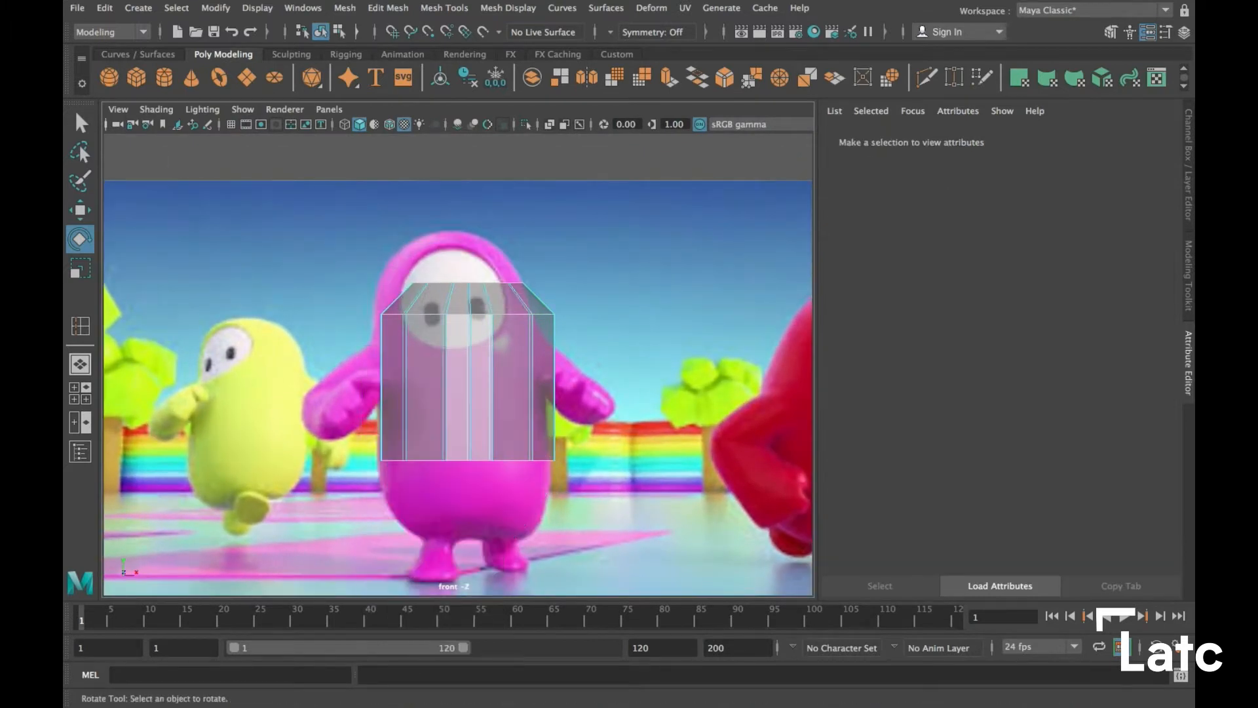
key("q")
left_click_drag(341, 225, 398, 390)
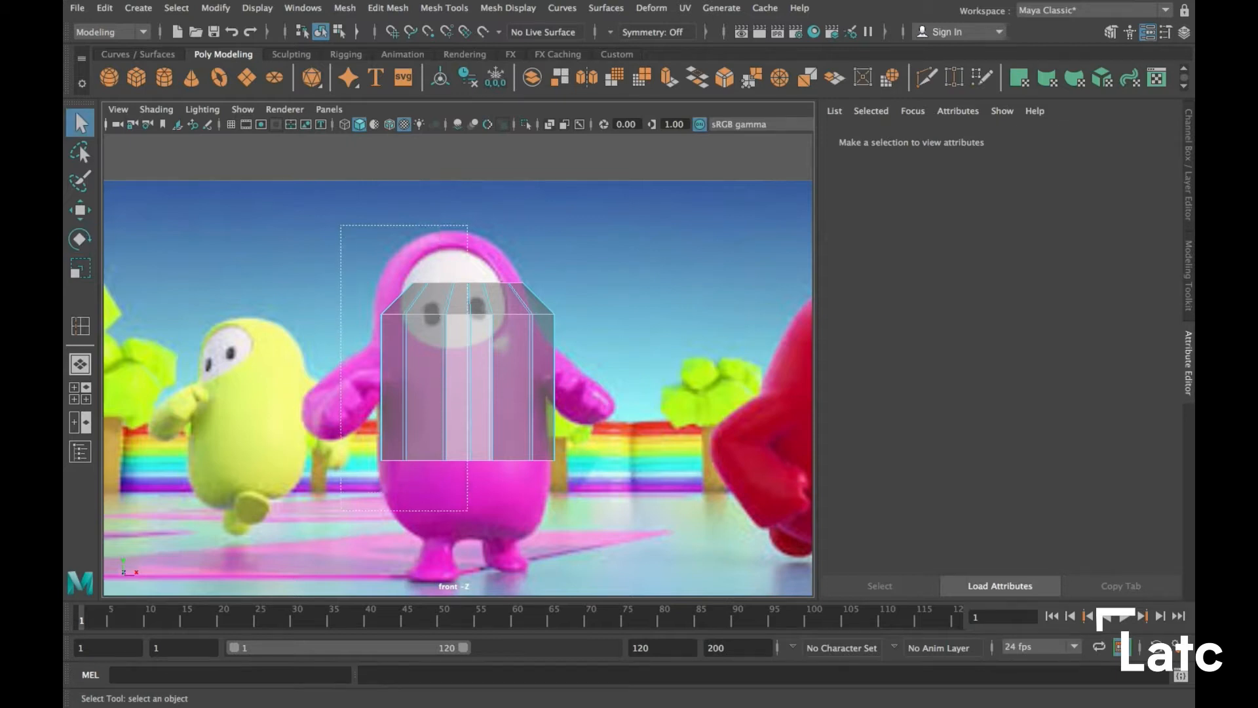
left_click_drag(464, 509, 465, 509)
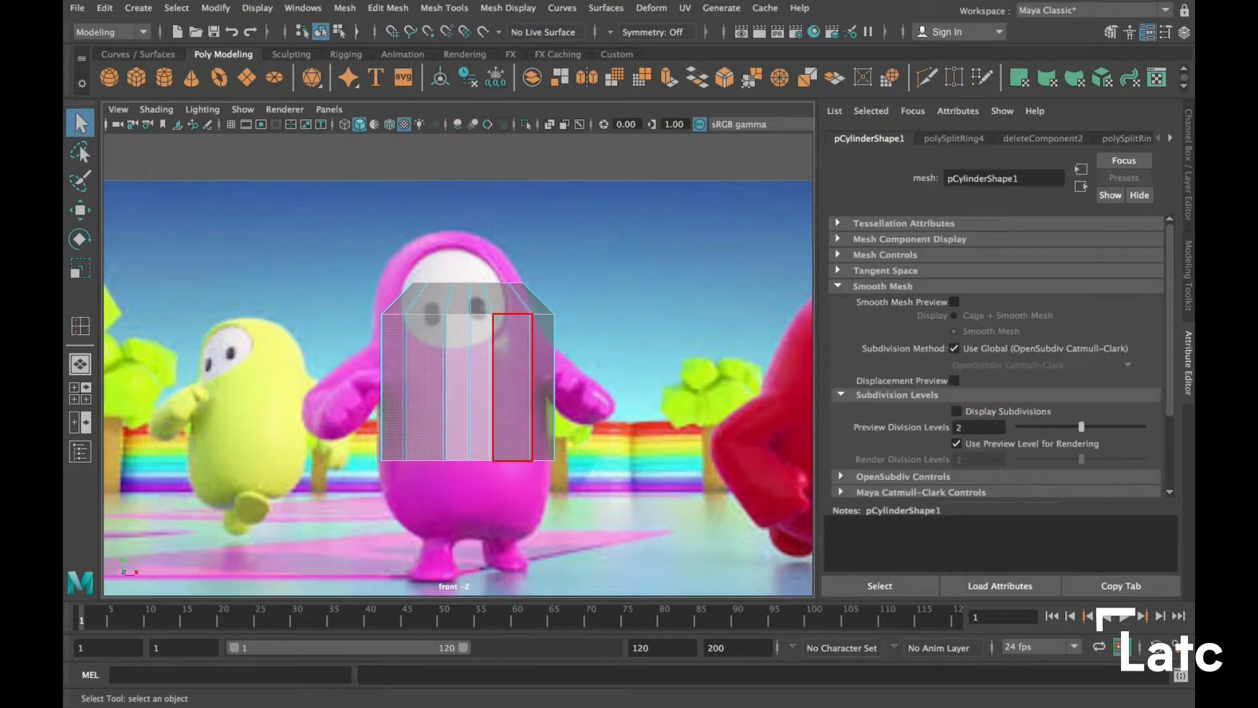
key("space")
key("space")
left_click_drag(496, 355, 540, 325, "alt")
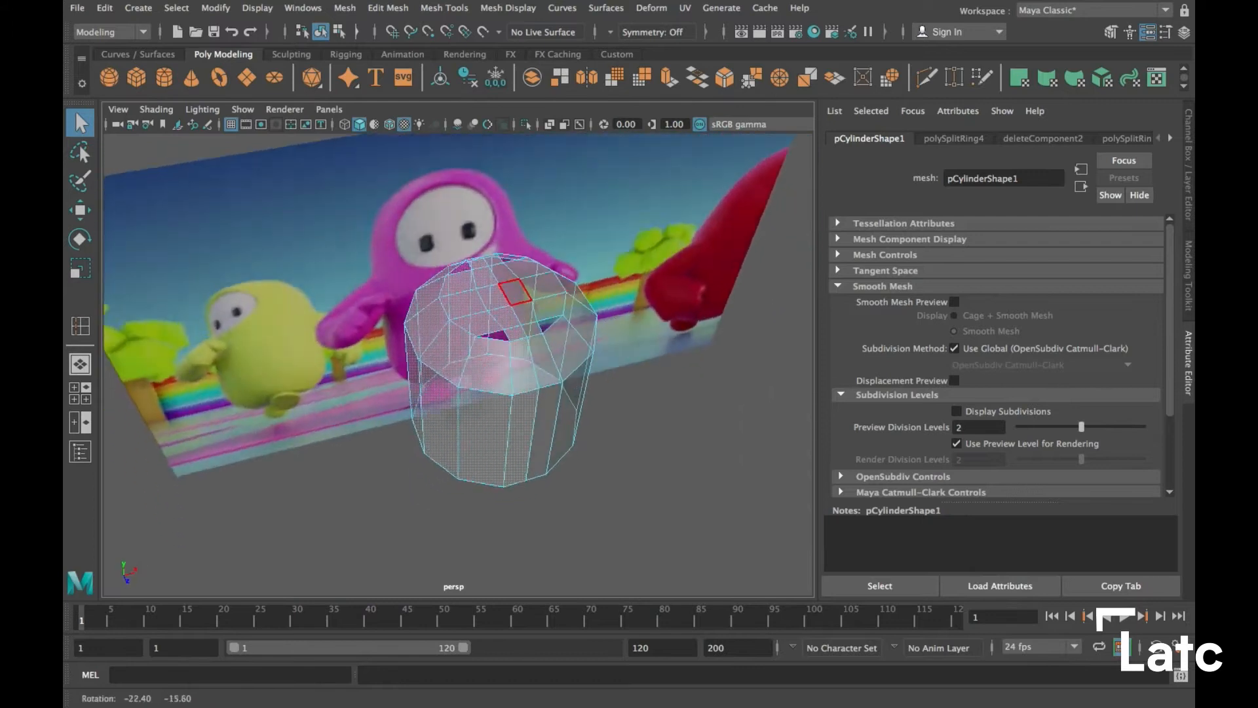
key("Delete")
Move the remaining half body up and slightly left so it lines up with the pink character's head and centre
middle_click_drag(564, 379, 504, 380, "alt")
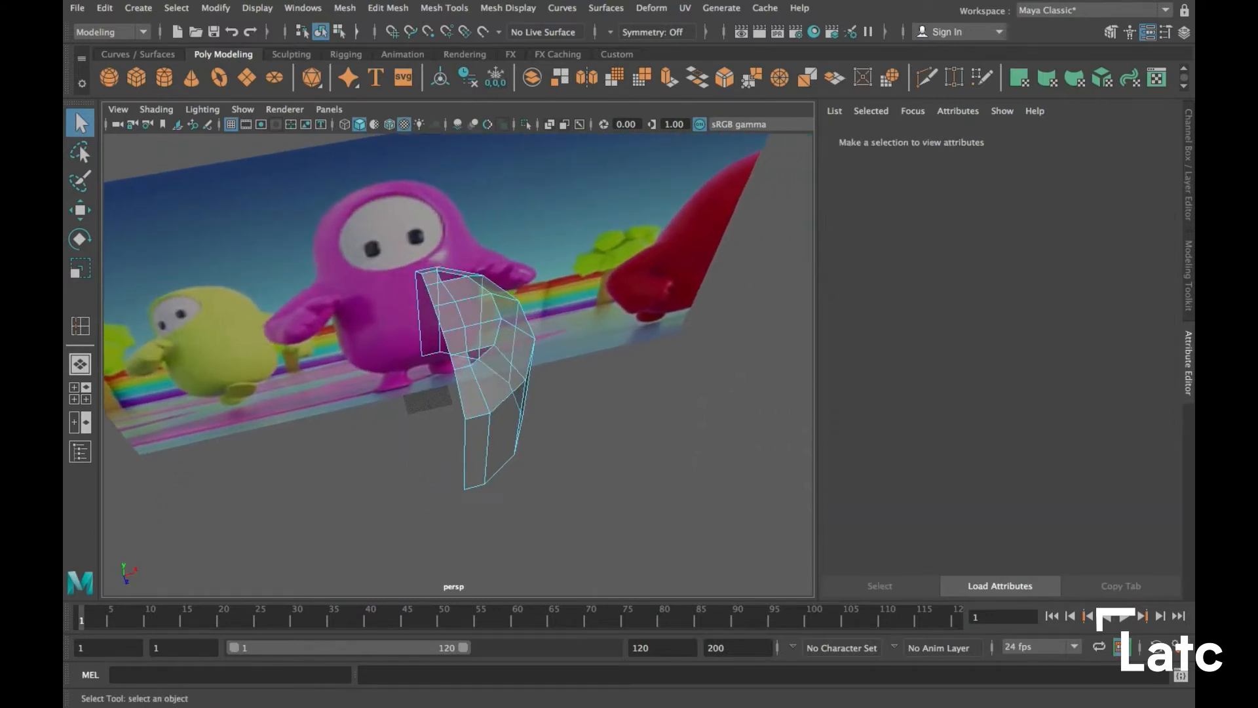
left_click_drag(505, 380, 443, 346, "alt")
right_click_drag(443, 346, 504, 349, "alt")
middle_click_drag(503, 349, 502, 346, "alt")
left_click_drag(502, 346, 508, 289, "alt")
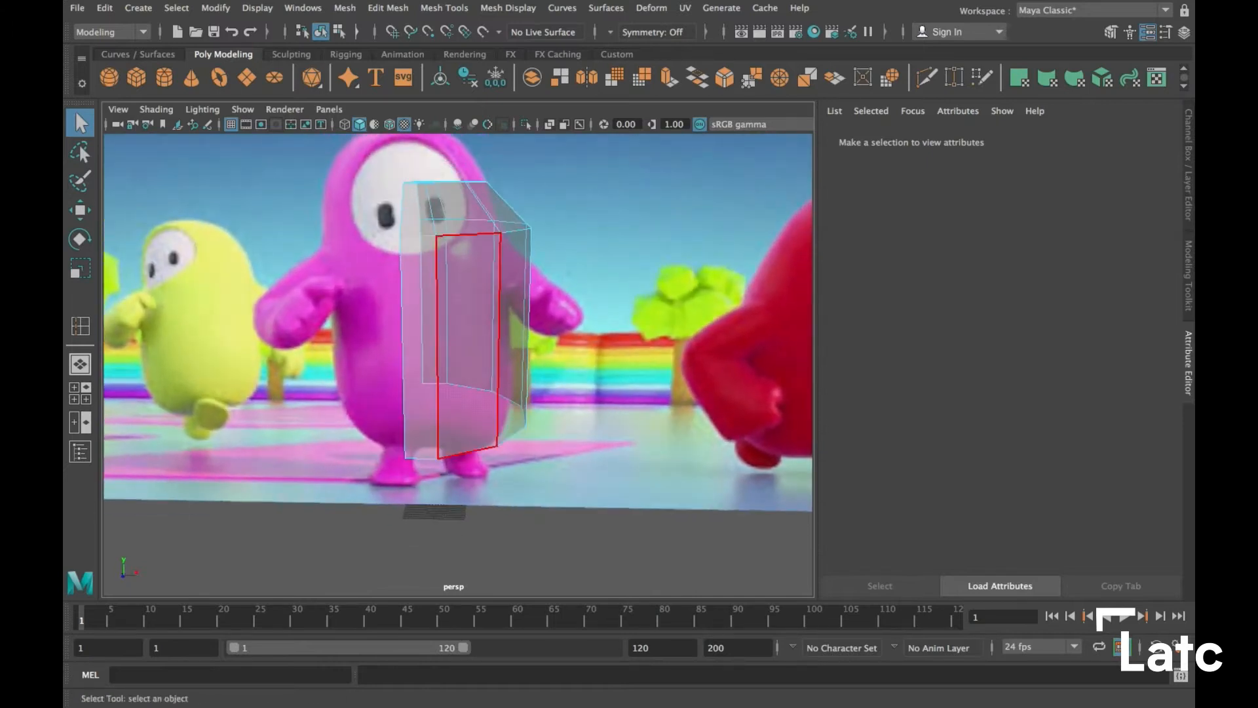
right_click(490, 278)
left_click(543, 255)
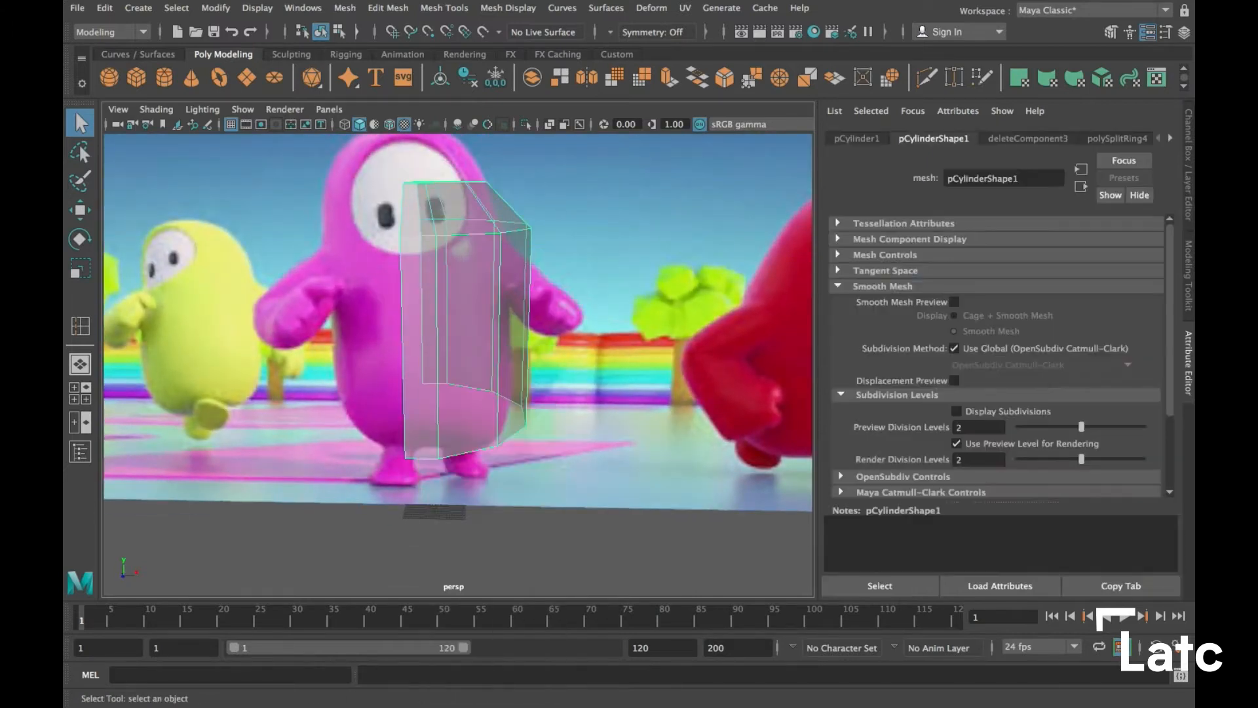
key("space")
key("space")
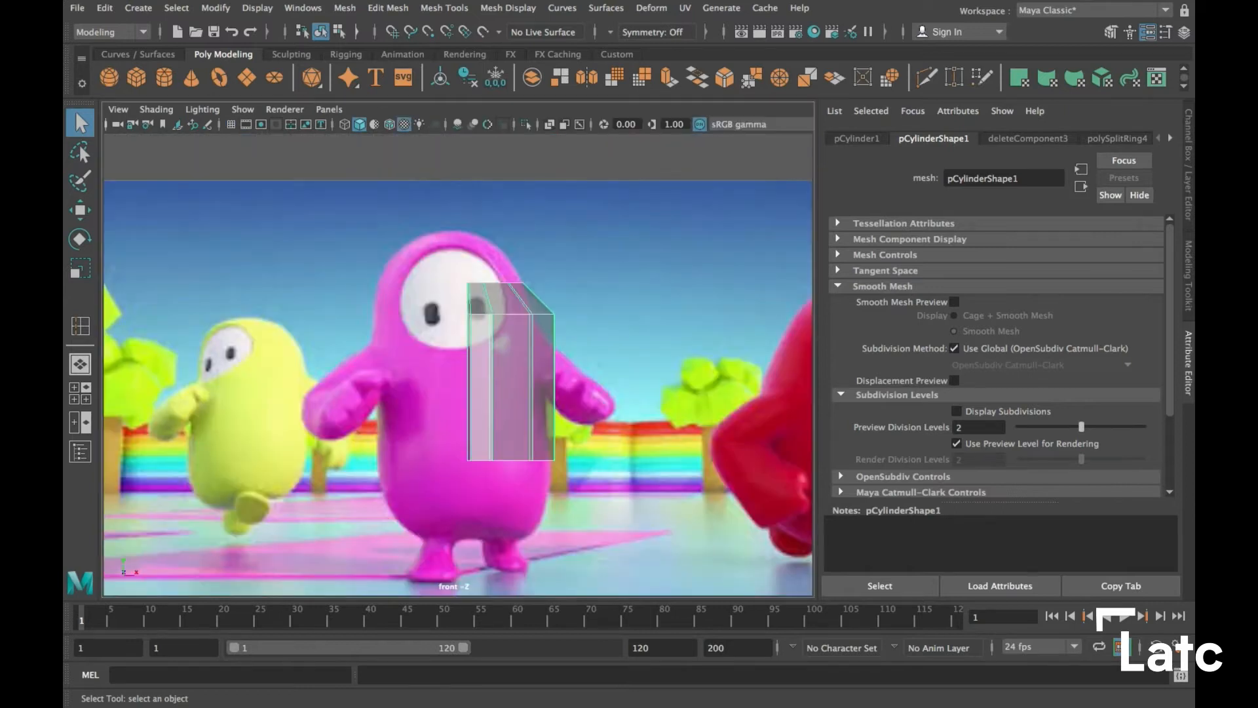
key("w")
left_click_drag(467, 393, 467, 336)
mouse_move(542, 416)
left_mouse_down()
mouse_move(498, 416)
mouse_move(526, 416)
left_mouse_up()
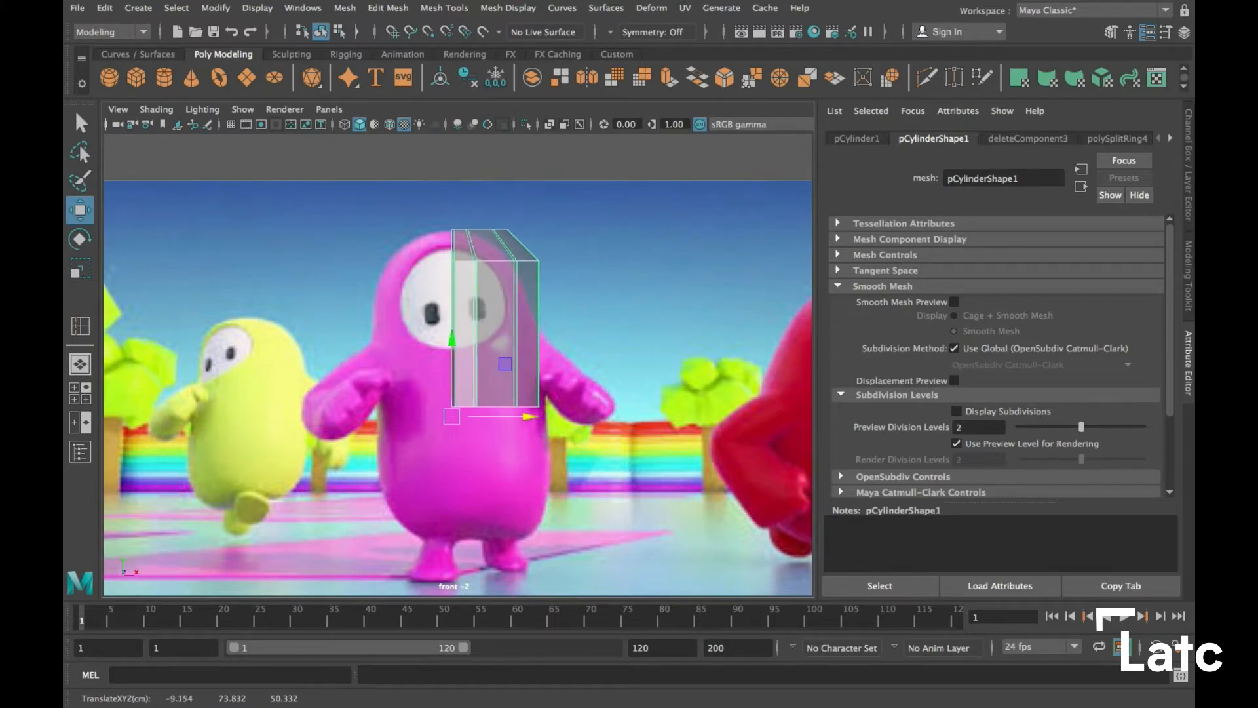
Select the border edges of the open gap at the front of the cap and fill the hole
key("5")
key("space")
key("space")
left_click_drag(459, 328, 433, 406, "alt")
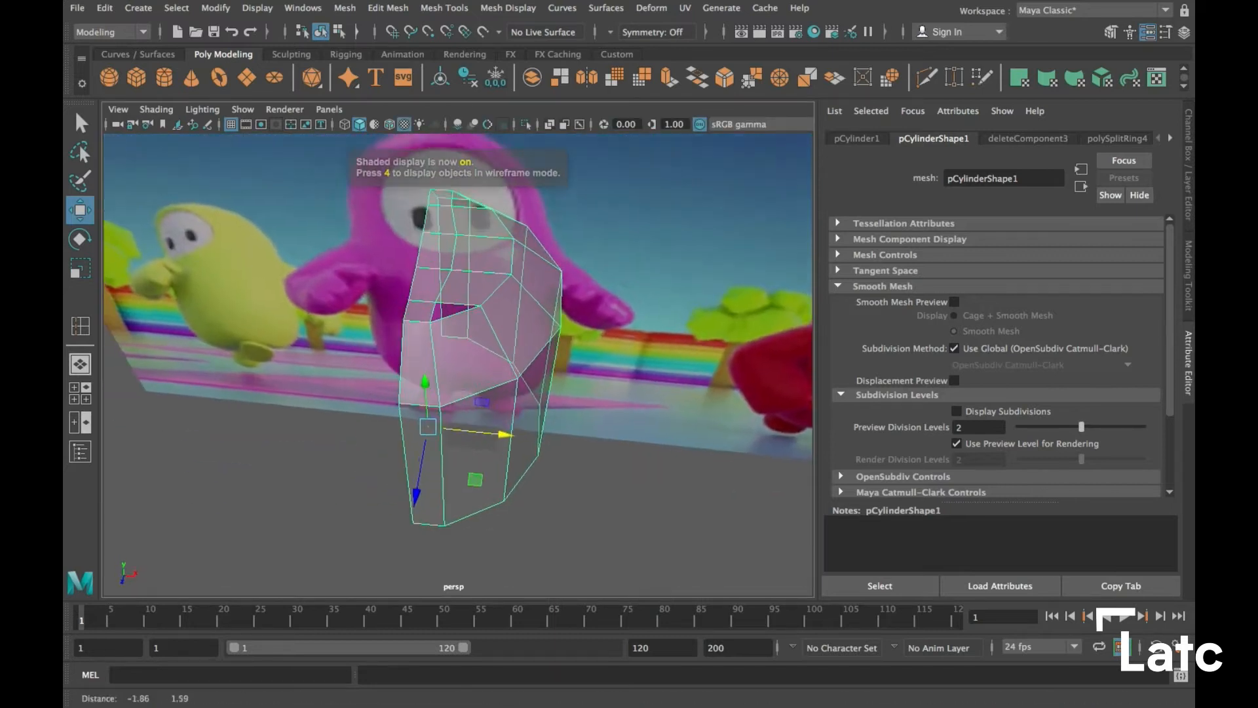
scroll(459, 354, "up", 5)
left_click_drag(393, 367, 446, 321, "alt")
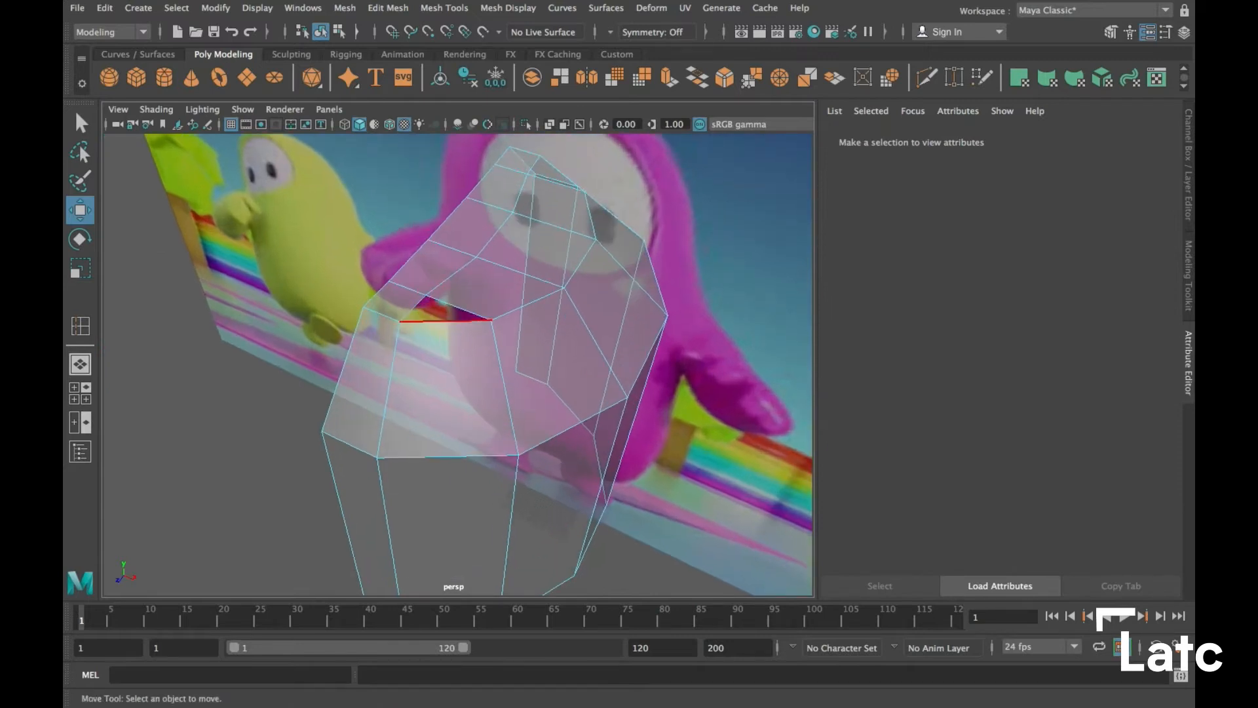
left_click(446, 321)
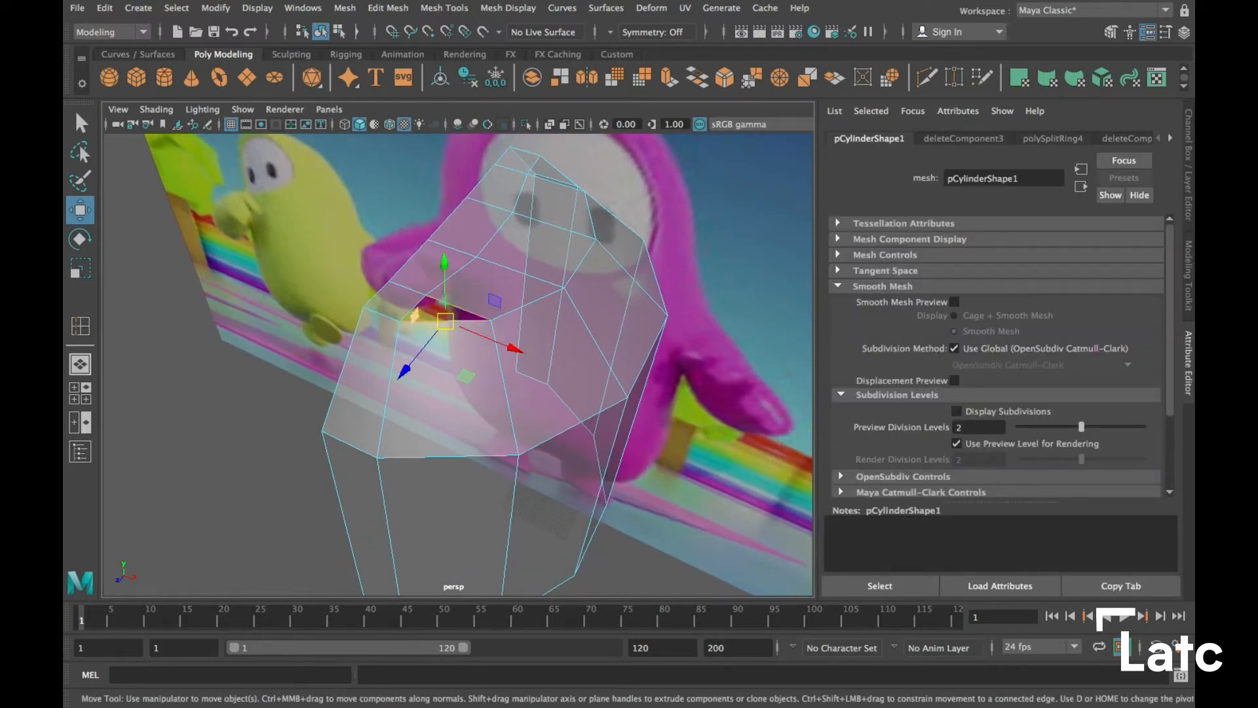
left_click(446, 321)
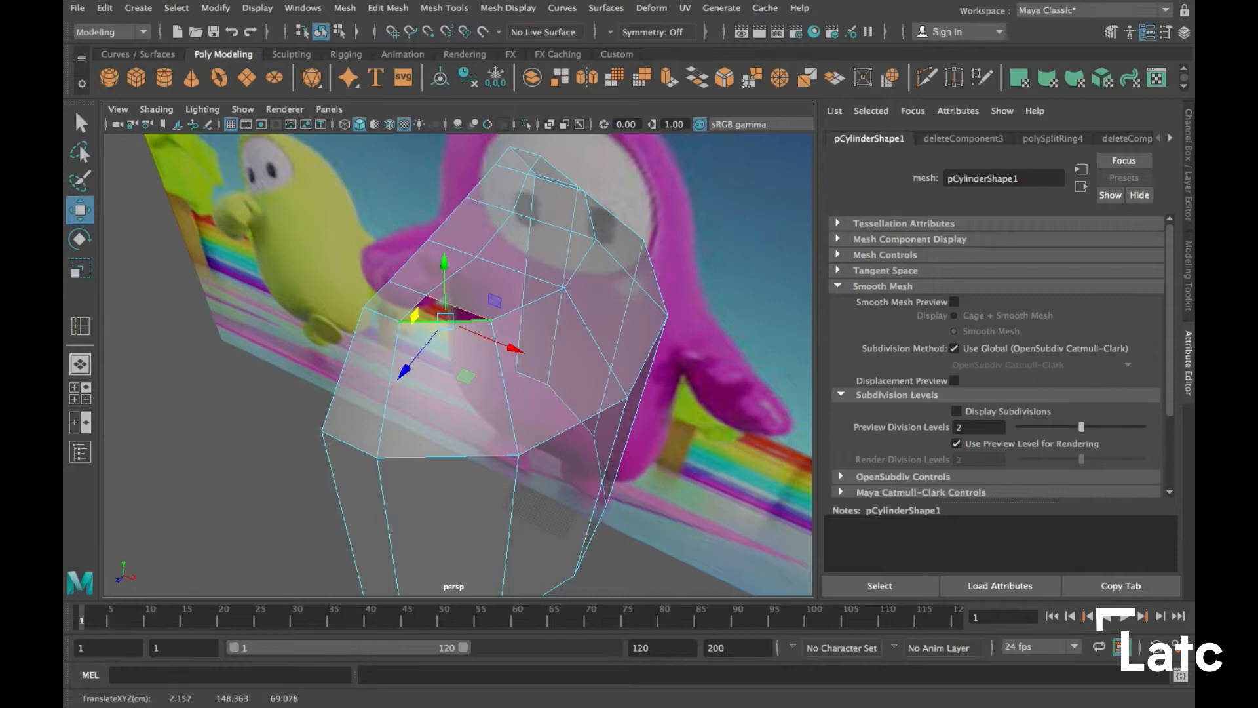
scroll(414, 316, "down", 2)
scroll(415, 315, "up", 10)
scroll(414, 315, "down", 5)
left_click_drag(415, 315, 401, 367, "alt")
middle_click_drag(397, 393, 401, 279, "alt")
left_click(420, 457, "shift")
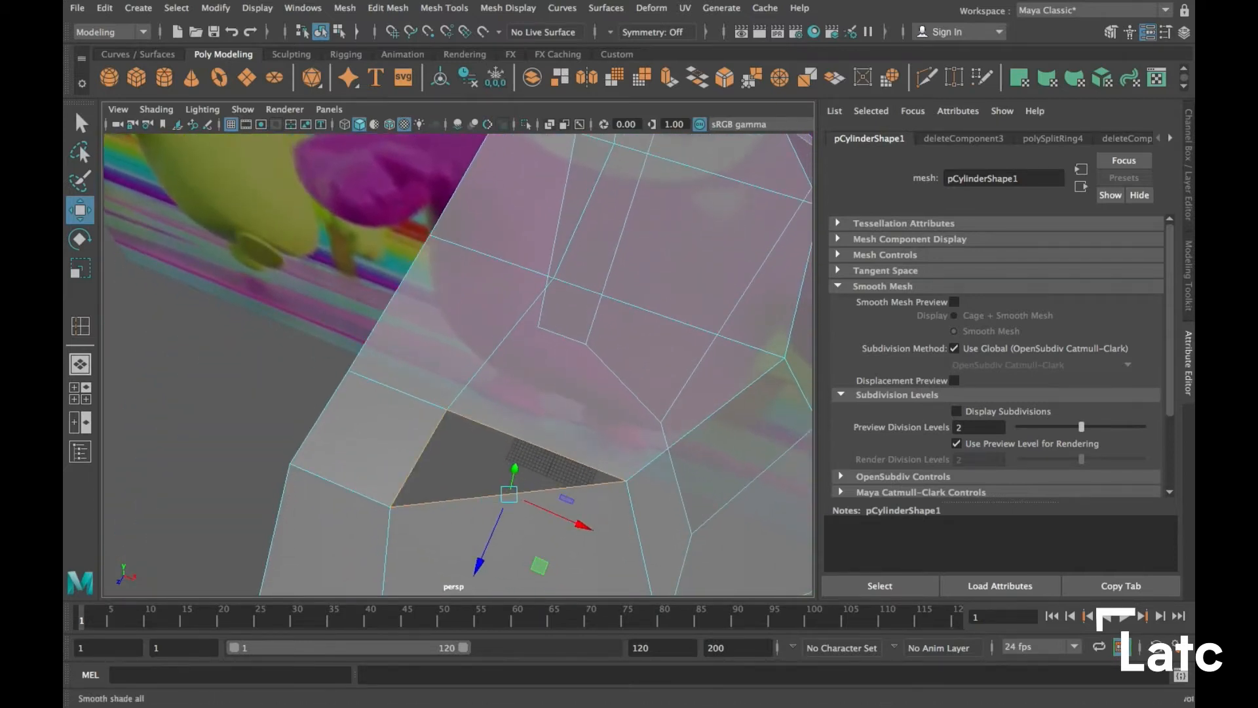
left_click(388, 8)
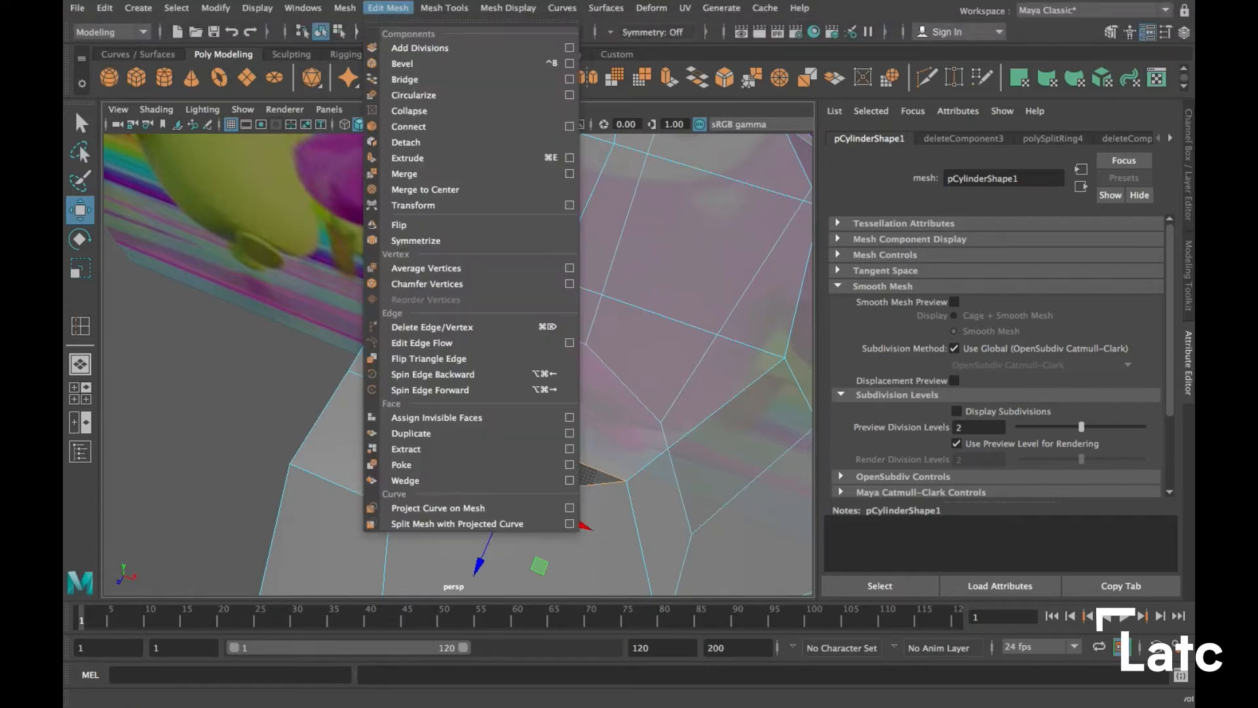
mouse_move(345, 8)
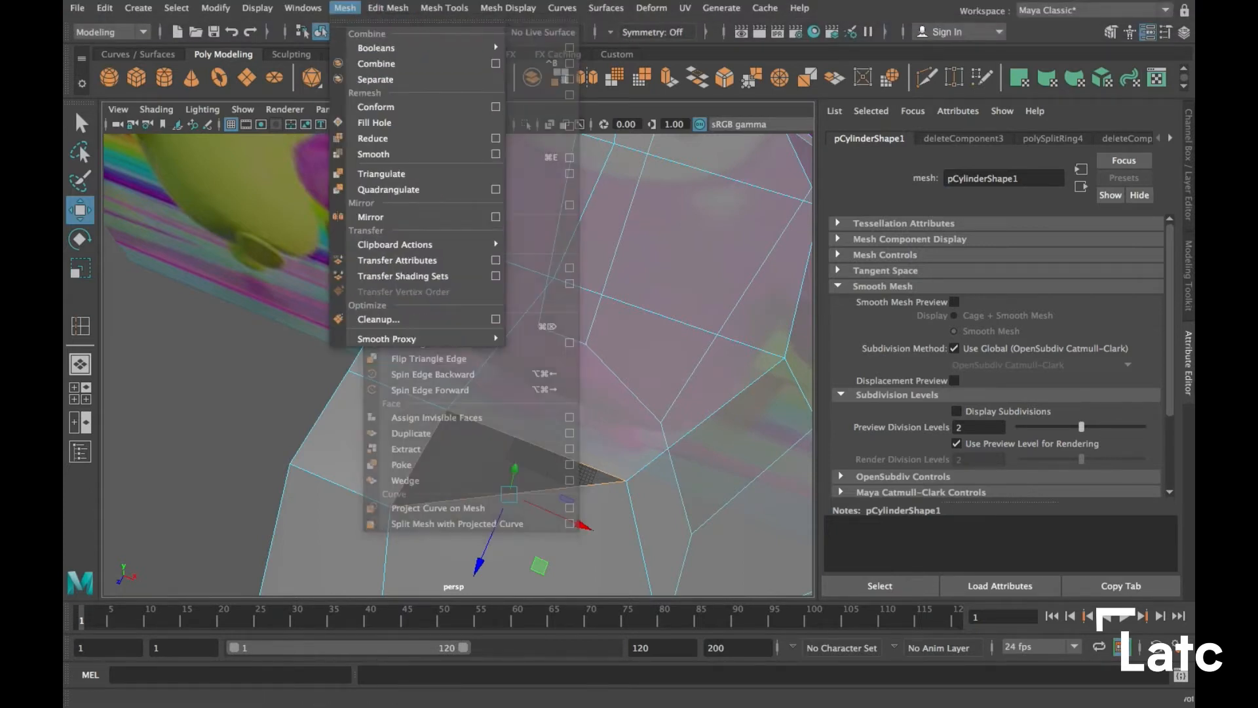
left_click(374, 122)
Select the border edge of the open gap at the back of the cap and fill the hole
left_click_drag(459, 328, 377, 262, "alt")
left_click(374, 261)
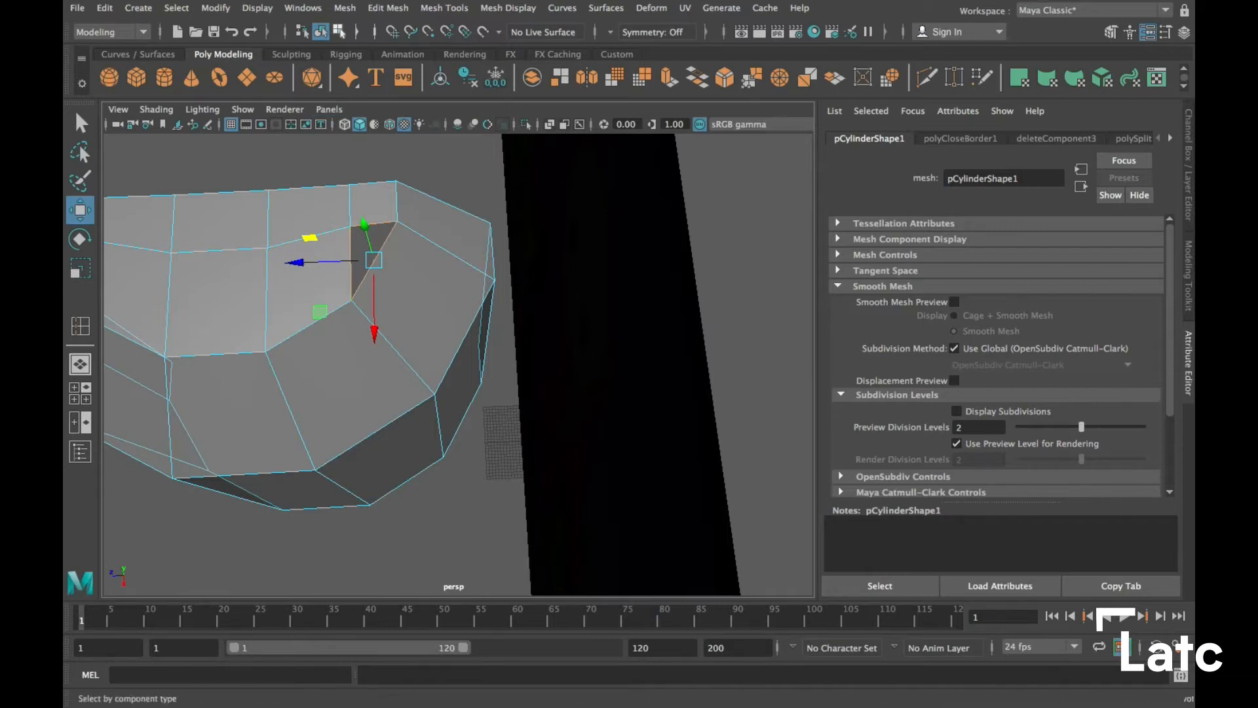
left_click(388, 8)
mouse_move(345, 8)
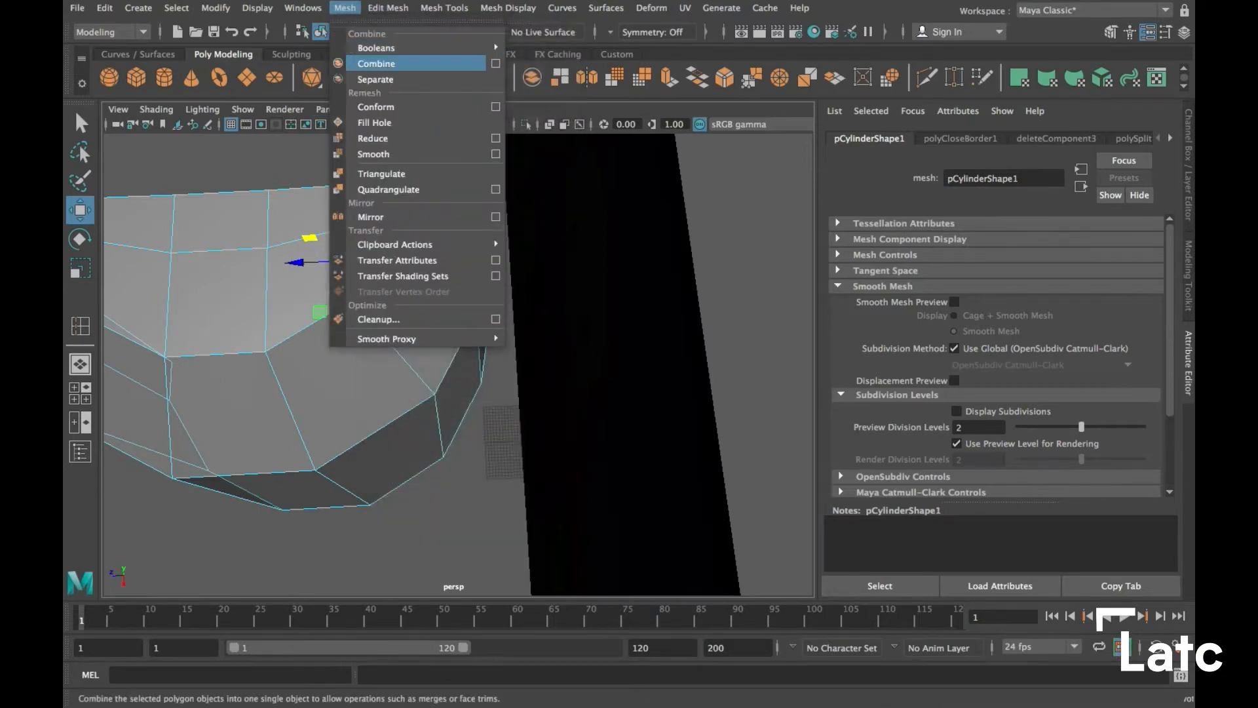
left_click(374, 122)
Raise the four middle vertices beside the cap's cut edge slightly, with the textured reference shown in the front view
left_click_drag(459, 360, 341, 334, "alt")
left_click_drag(456, 338, 524, 307, "alt")
middle_click_drag(525, 307, 539, 317, "alt")
left_click_drag(538, 317, 393, 279, "alt")
right_click(393, 278)
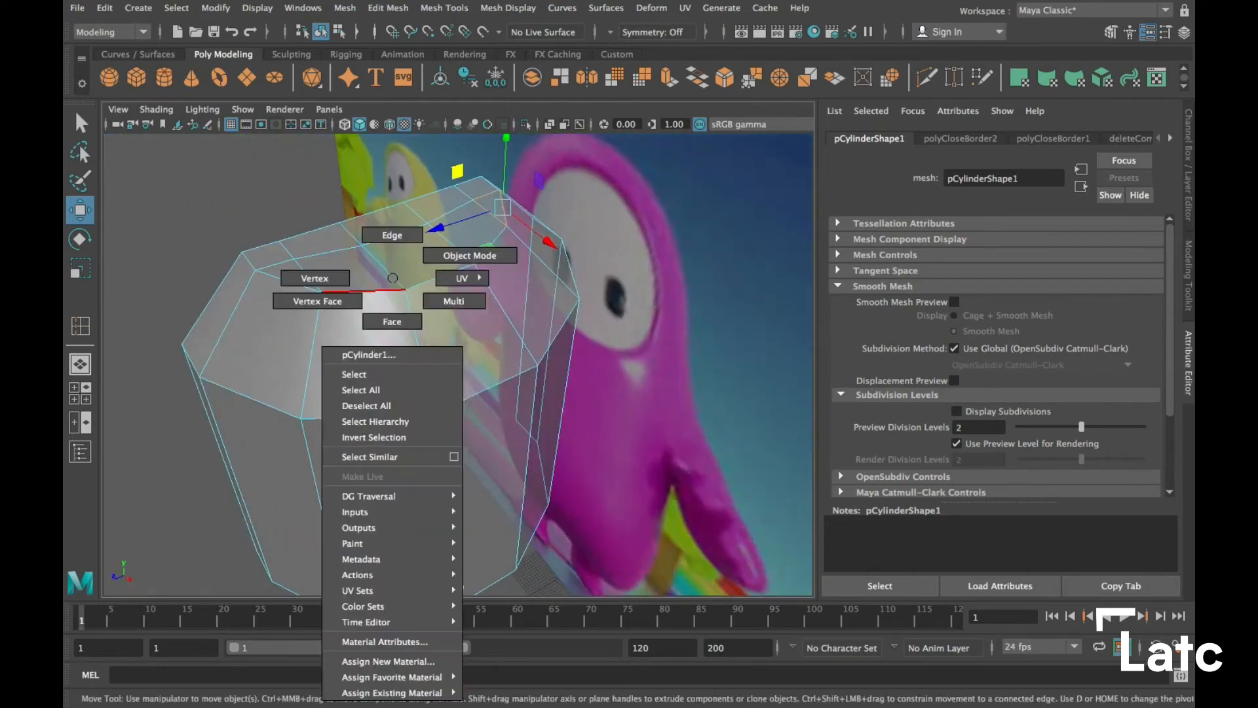
right_click_drag(393, 278, 315, 278)
left_click_drag(420, 314, 355, 306, "alt")
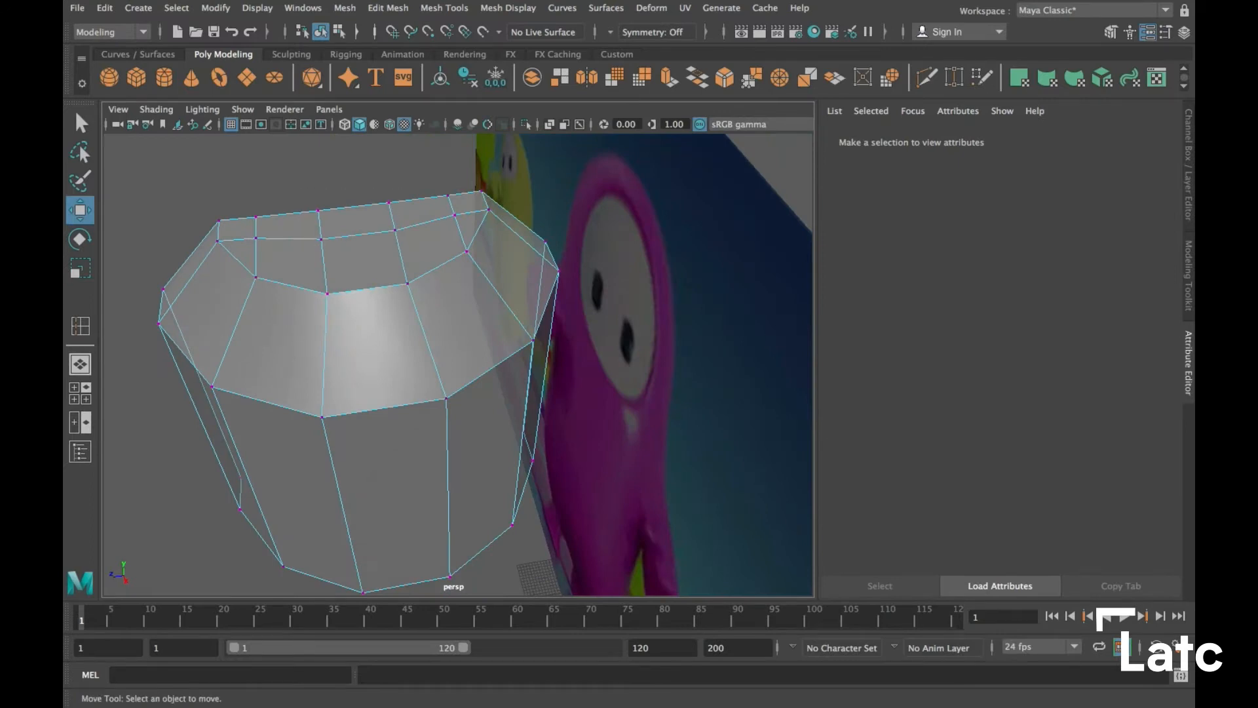
left_click_drag(296, 186, 413, 257)
key("space")
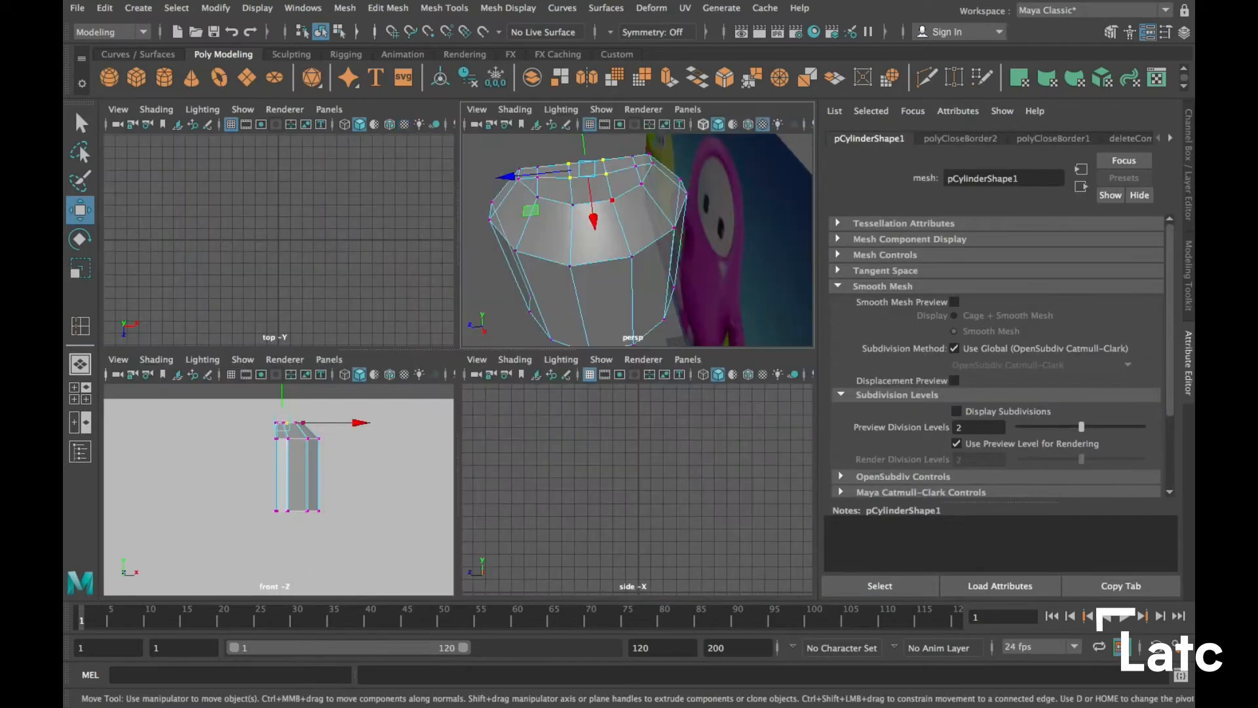
key("space")
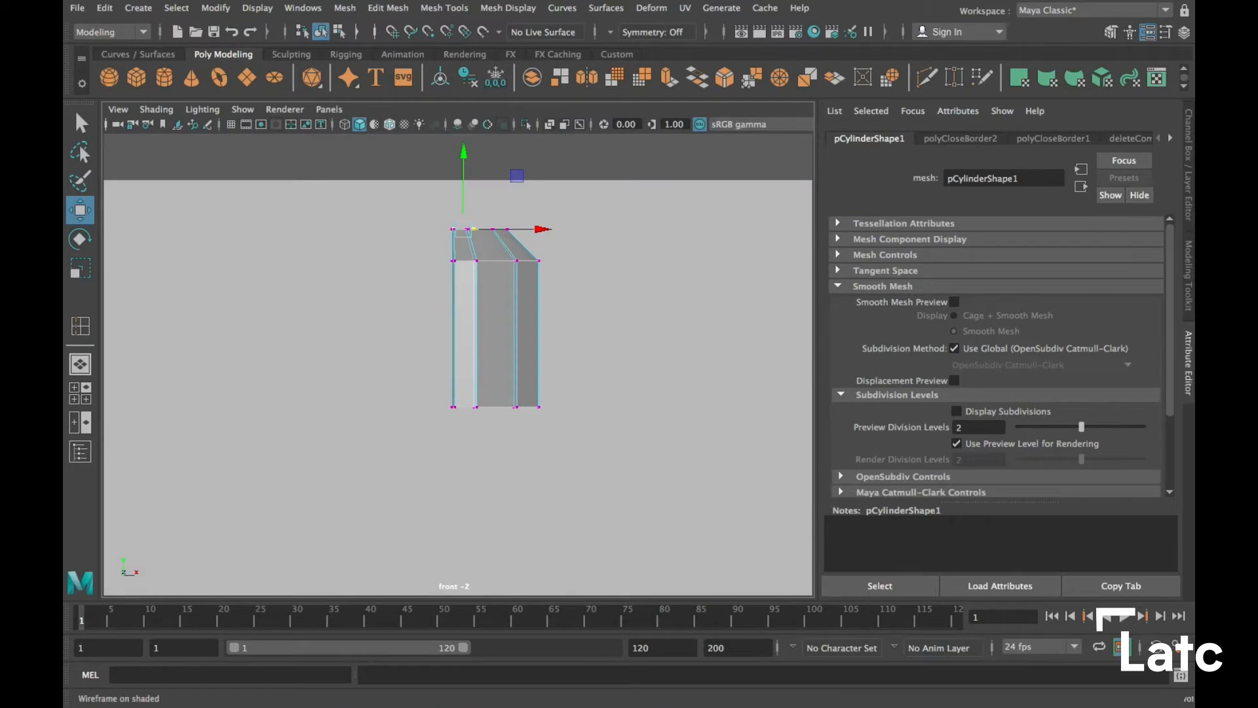
left_click(405, 125)
middle_click_drag(452, 281, 435, 304, "alt")
right_click_drag(435, 304, 469, 304, "alt")
left_click_drag(445, 196, 445, 175)
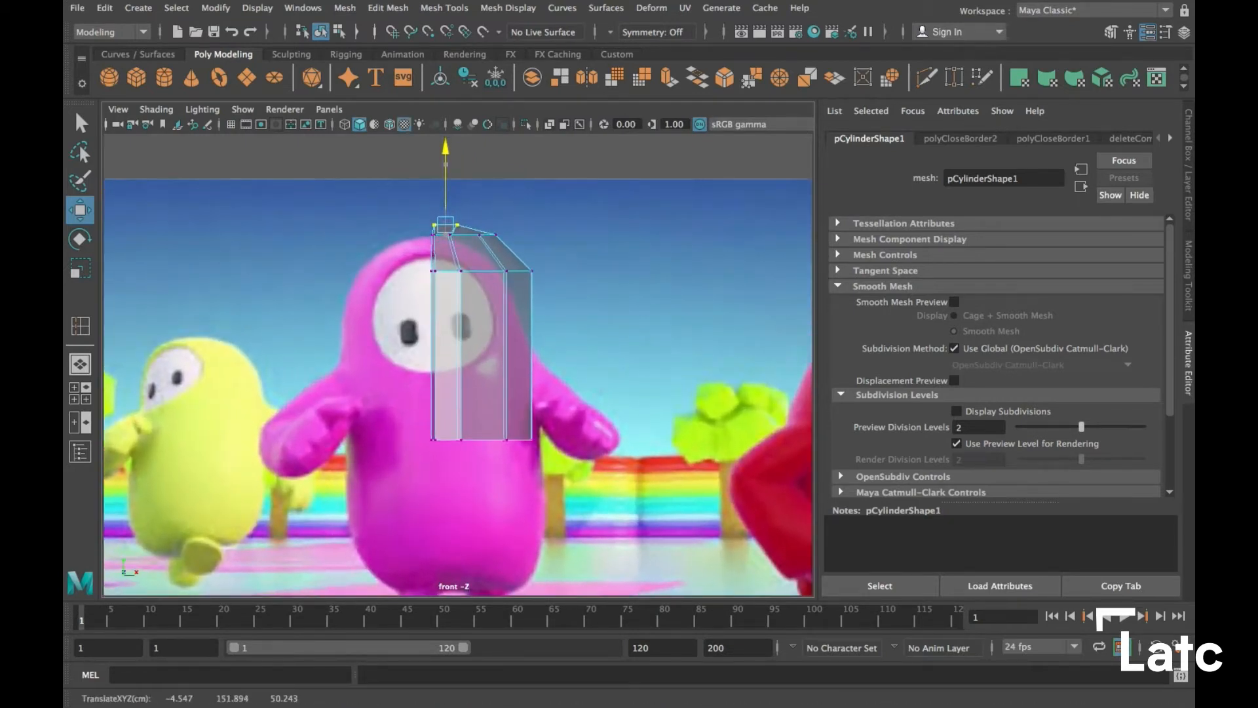
Select the neighbouring vertex pairs towards the front and back of the cap and raise them slightly
key("space")
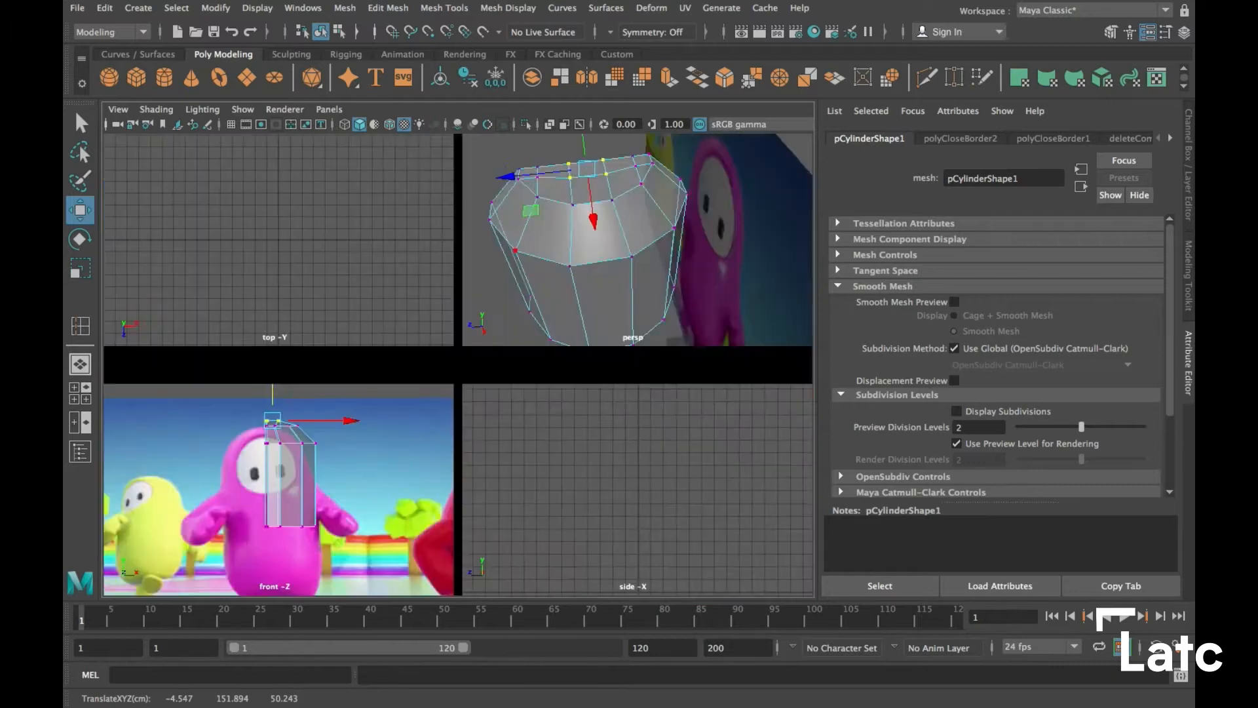
key("space")
left_click(367, 244)
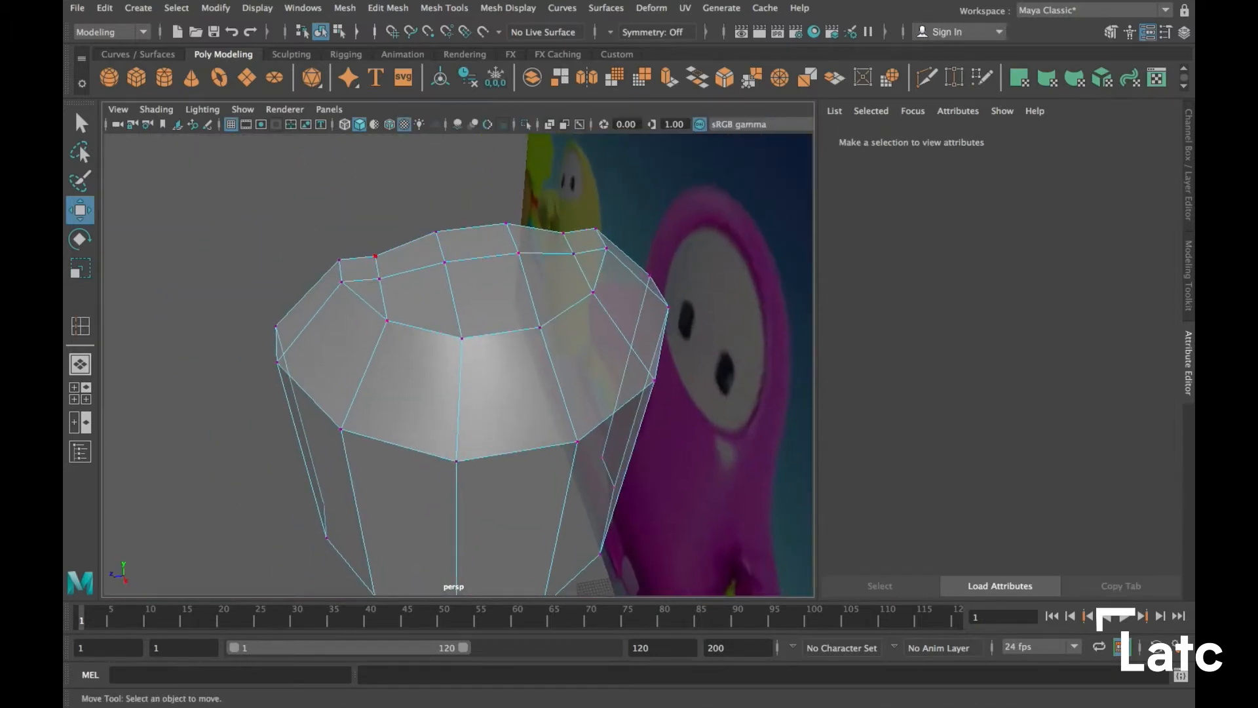
left_click_drag(393, 289, 392, 289)
left_click_drag(556, 221, 583, 227, "shift")
left_click_drag(473, 161, 552, 196)
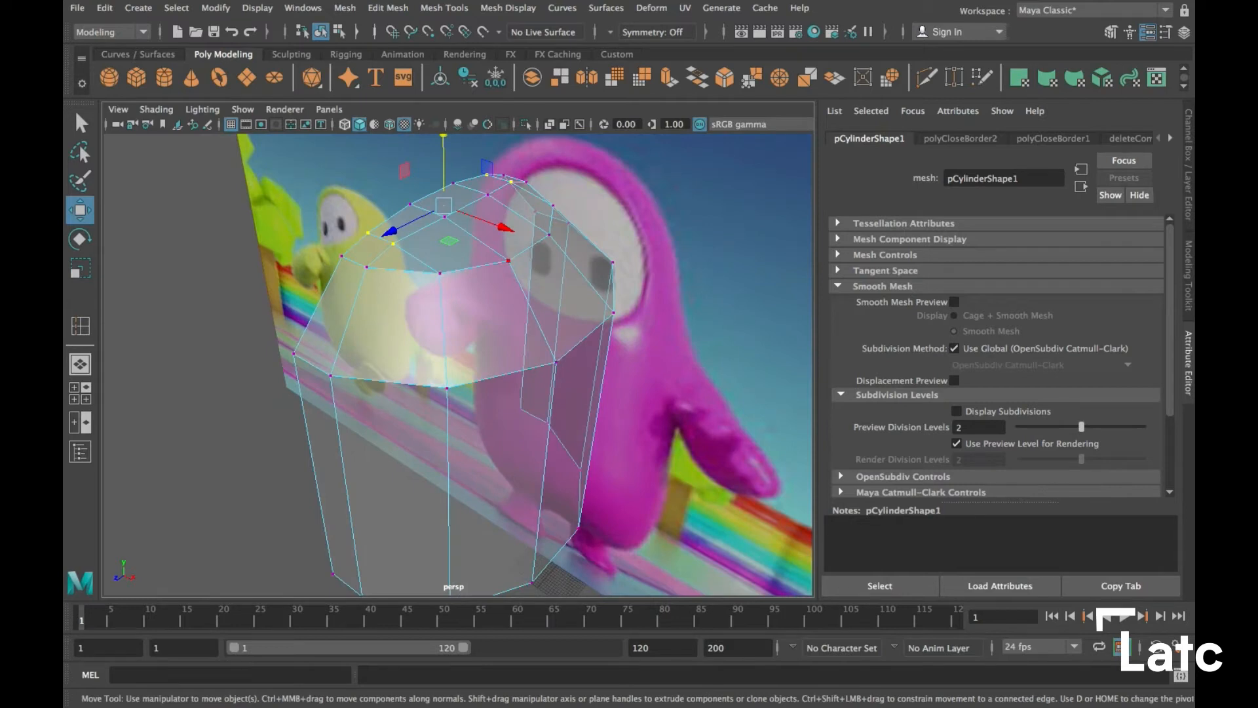
Insert an edge loop around the sloped part of the cap and scale it outward in X and Z by about 1.18
left_click(444, 8)
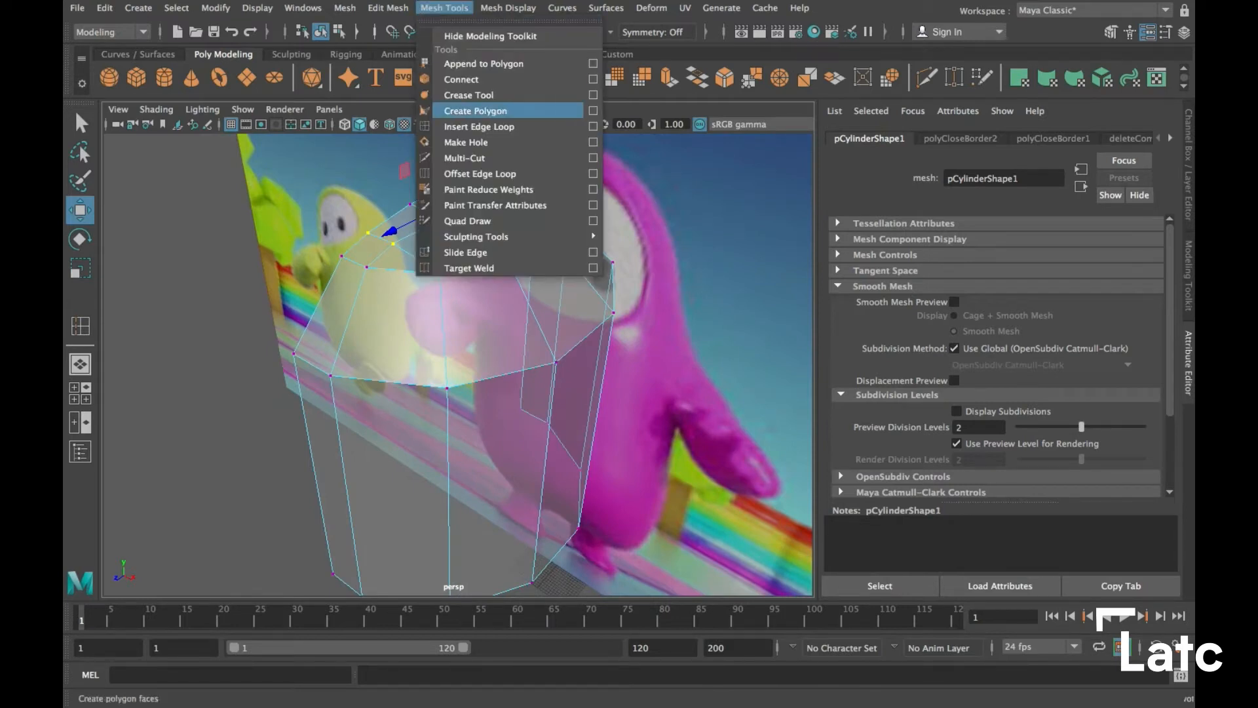
left_click(478, 127)
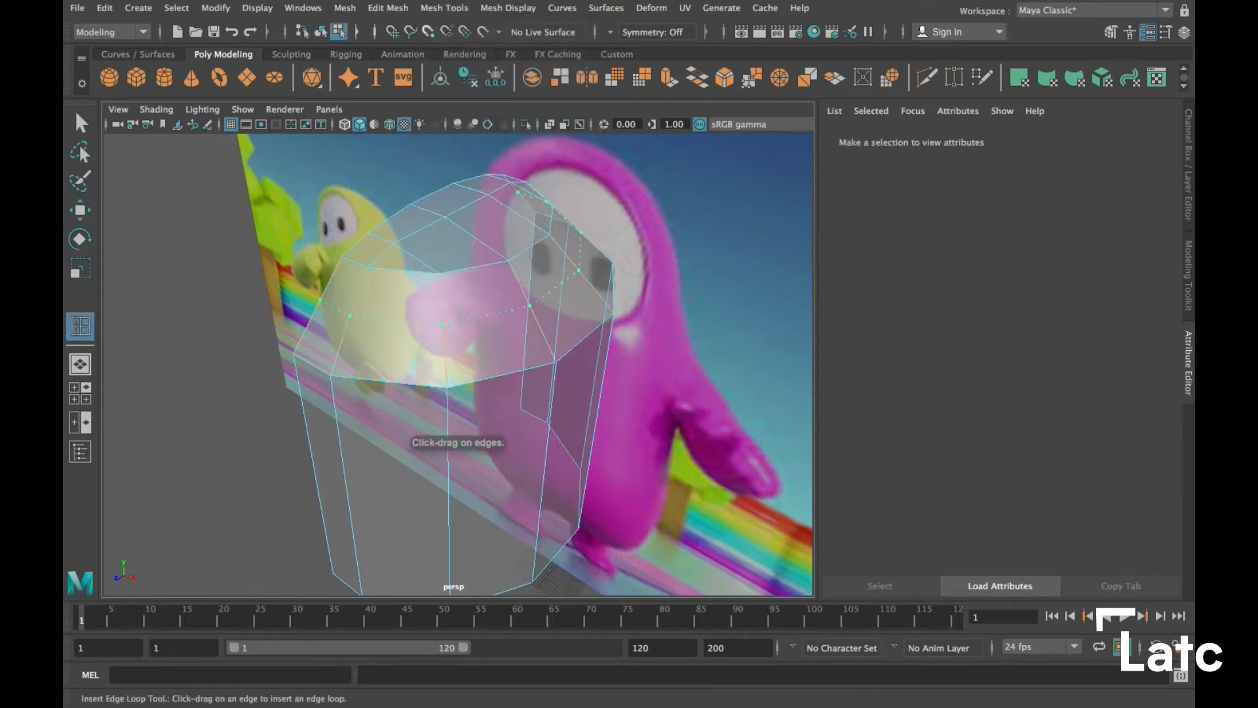
left_click(443, 331)
left_click_drag(446, 338, 508, 324, "alt")
key("r")
left_click_drag(490, 196, 507, 196, "ctrl")
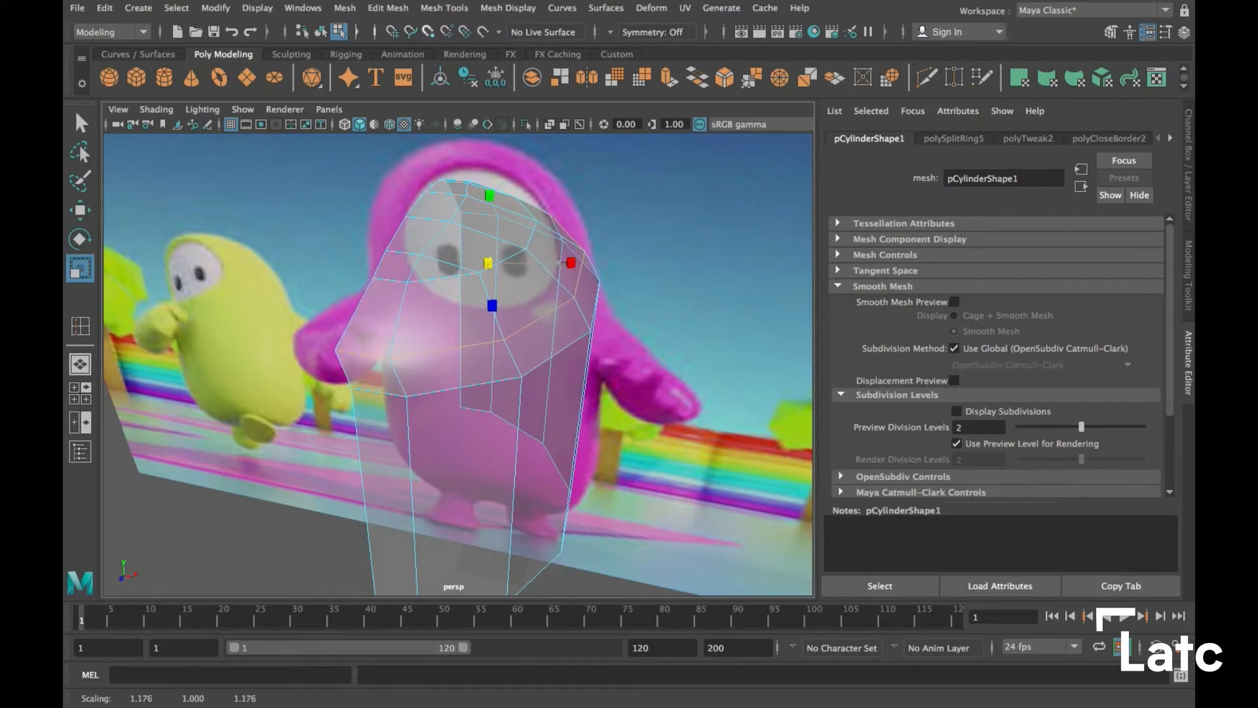
left_click_drag(437, 388, 451, 333, "alt")
In the front view, select the vertices along the half-body's cut edge and flatten them in X into a straight vertical line
key("space")
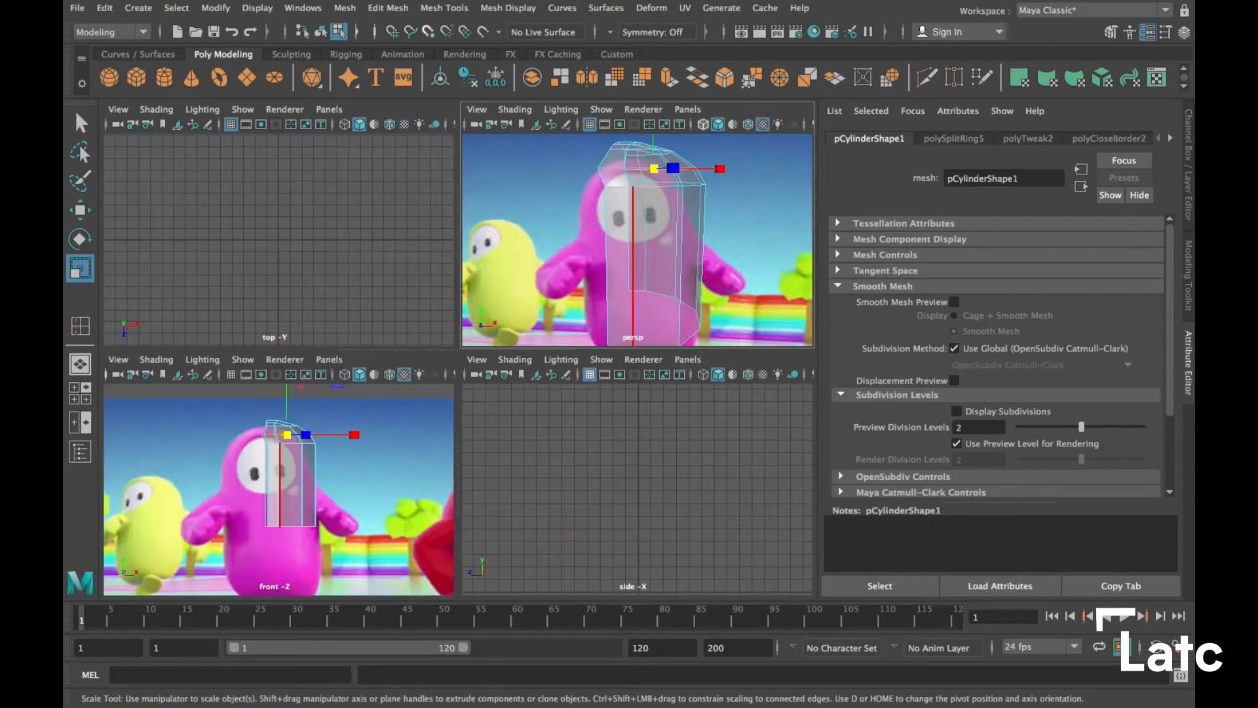
key("space")
middle_click_drag(393, 387, 384, 435, "alt")
right_click_drag(379, 278, 306, 278)
left_click_drag(353, 230, 432, 518)
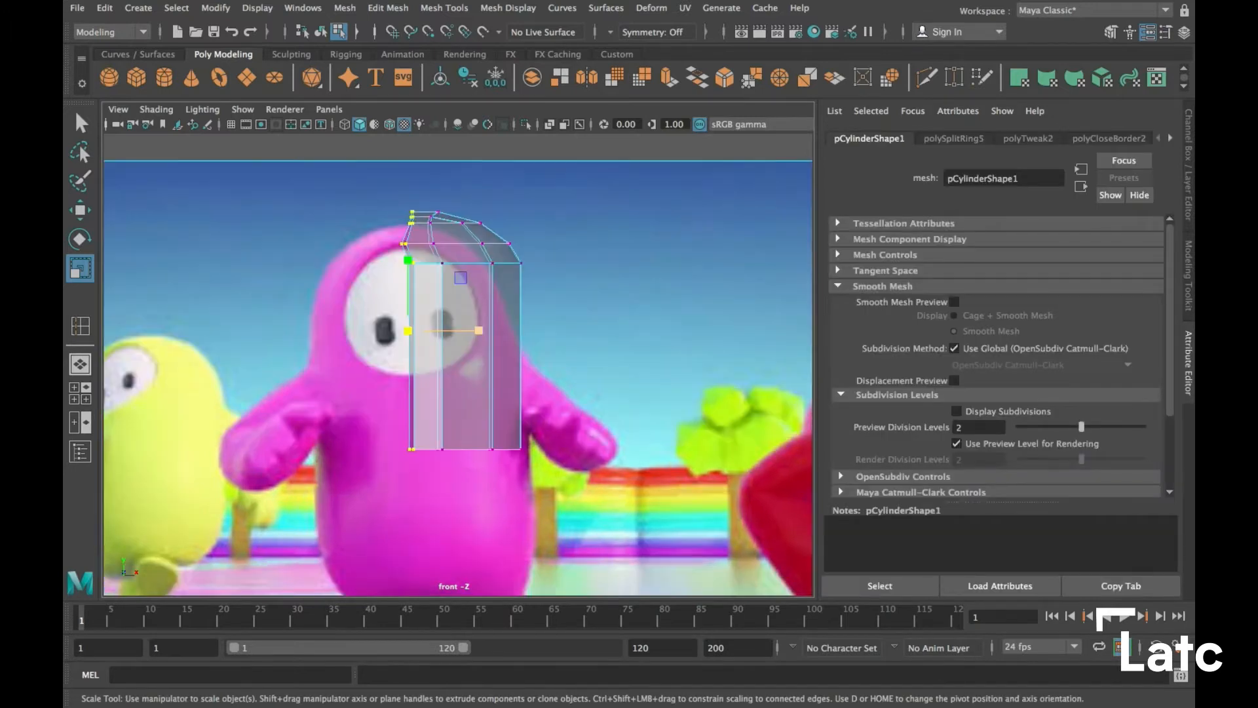
left_click_drag(478, 330, 485, 331)
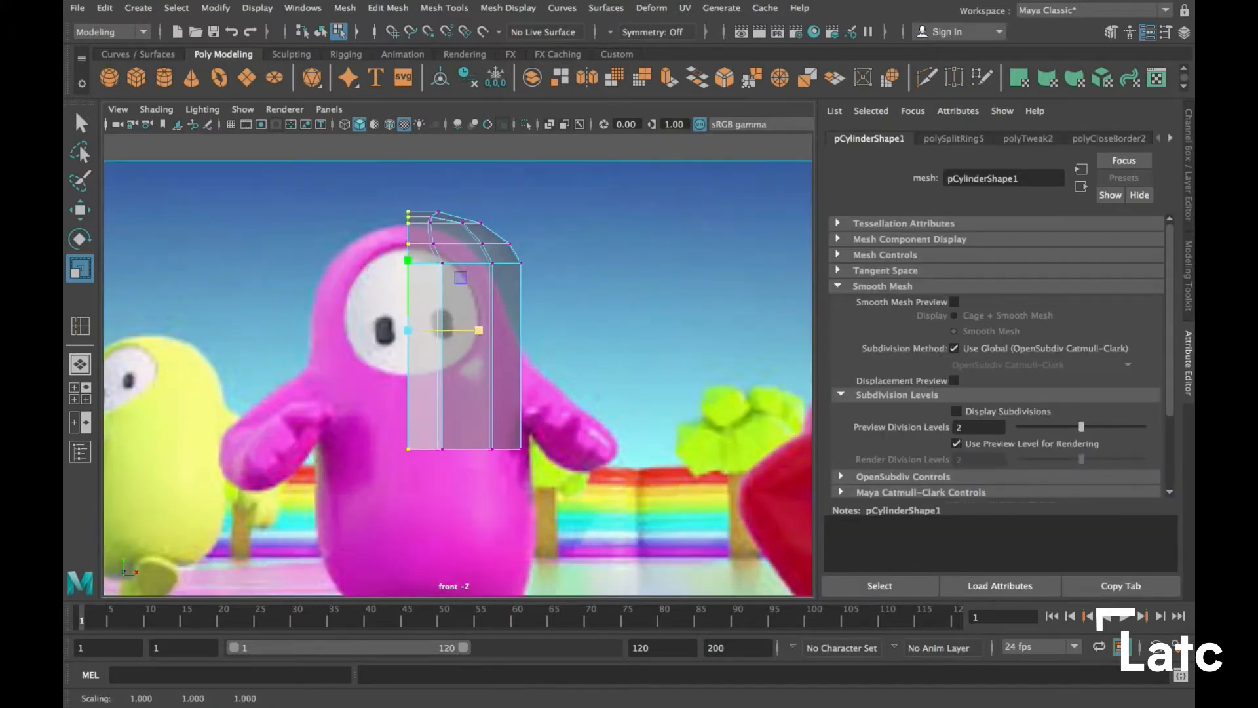
Return to object mode and lower the whole half-body slightly to match the top of the reference character's head
right_click_drag(485, 288, 577, 256)
key("w")
left_click_drag(410, 388, 410, 399)
middle_click_drag(410, 399, 414, 399, "alt")
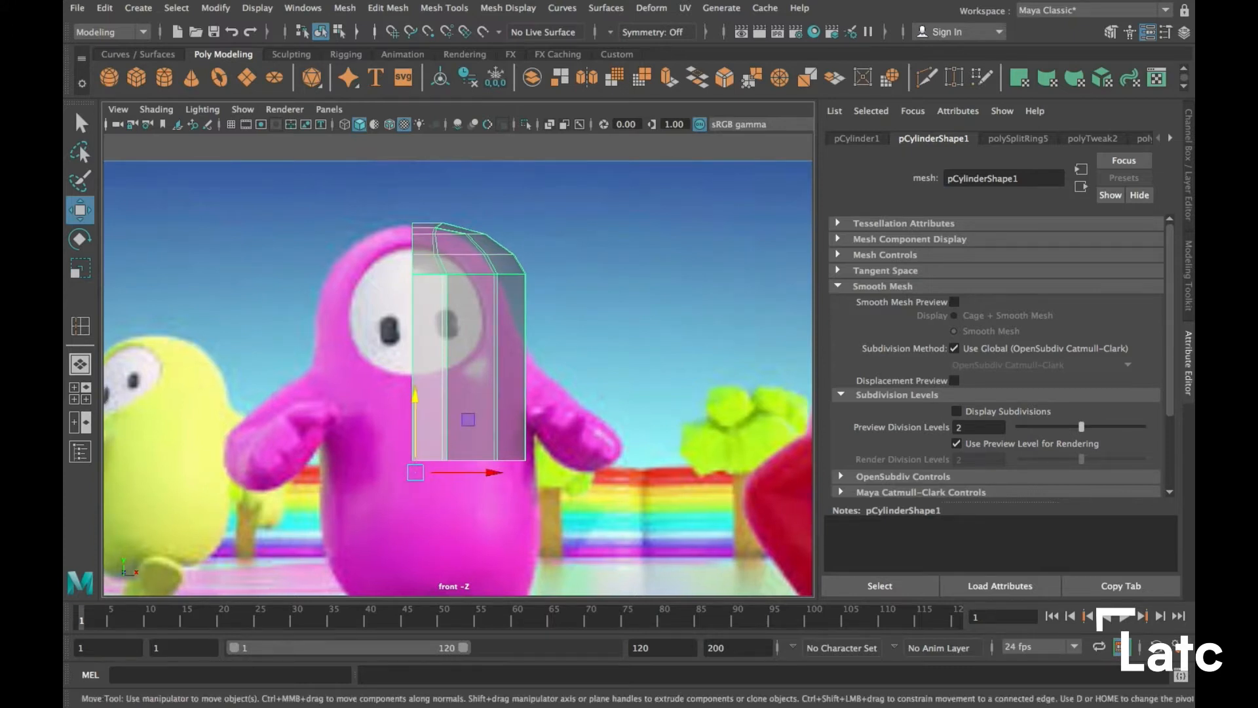
Insert three horizontal edge loops around the straight side of the half-body, spaced down its height
key("space")
key("space")
left_click_drag(665, 233, 597, 194, "alt")
middle_click_drag(596, 194, 596, 171, "alt")
right_click_drag(596, 171, 649, 175, "alt")
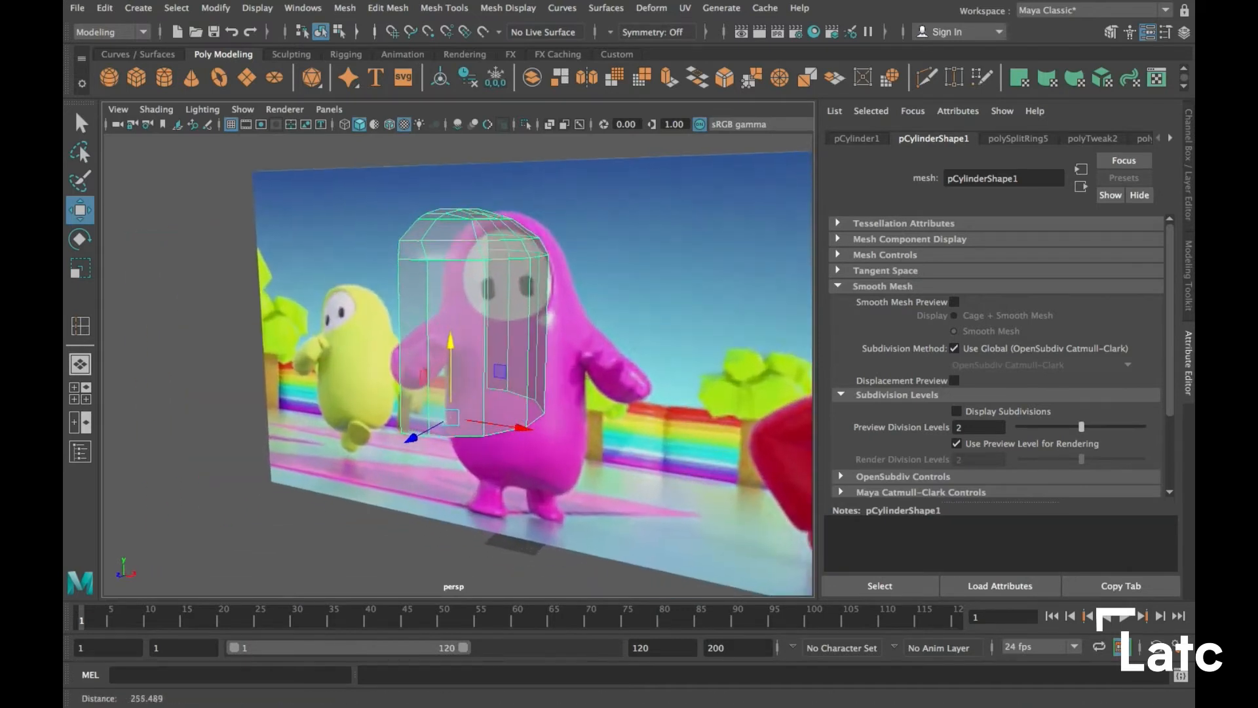
left_click(388, 8)
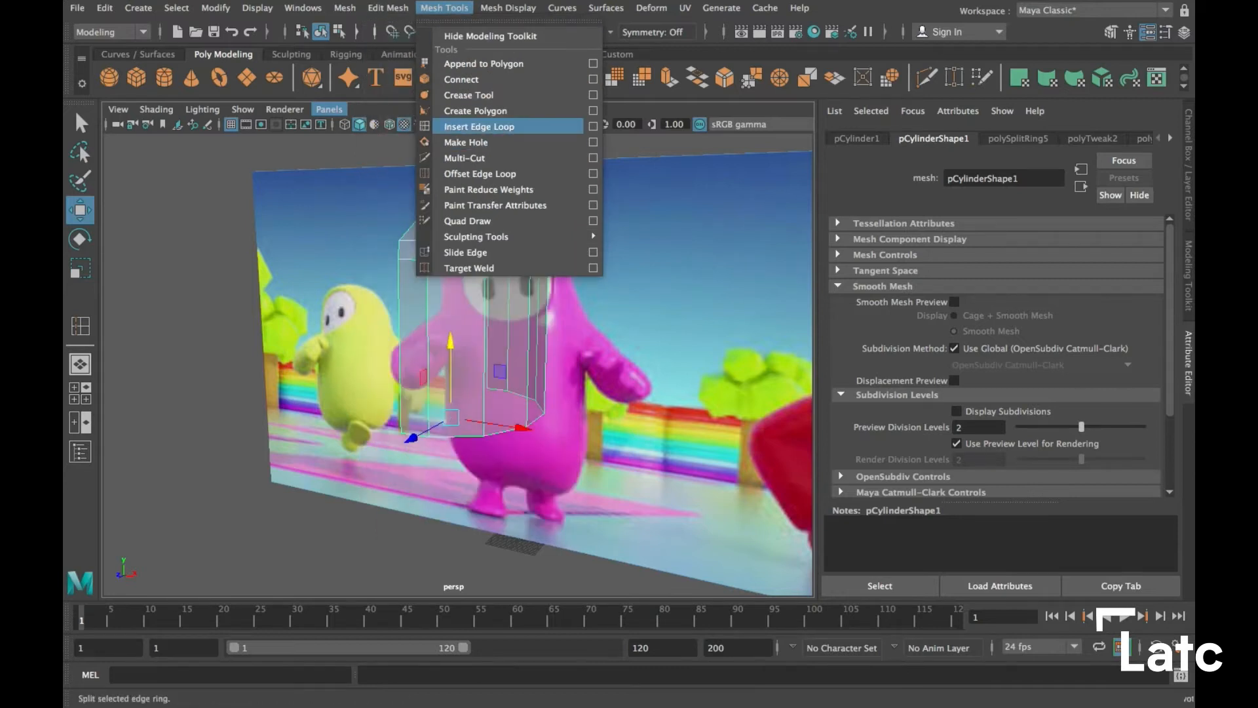
left_click(478, 126)
left_click_drag(404, 267, 422, 310, "alt")
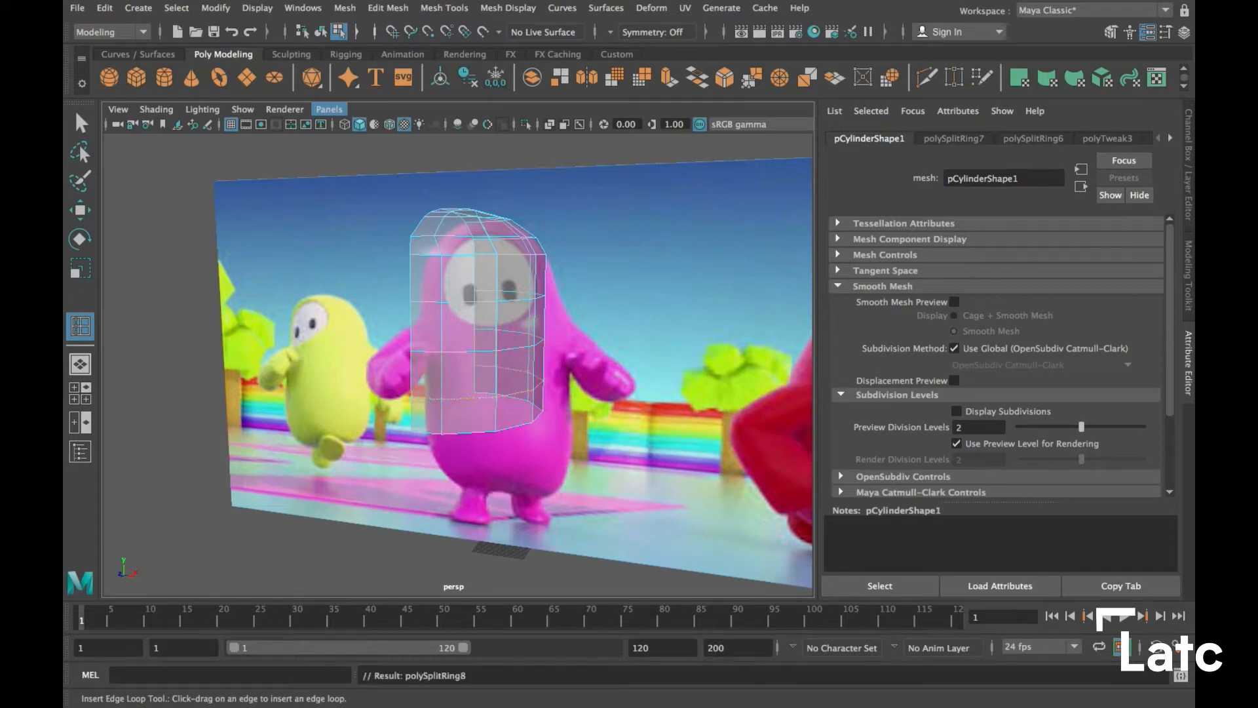
key("space")
key("space")
middle_click_drag(420, 311, 424, 290, "alt")
right_click_drag(429, 278, 351, 278)
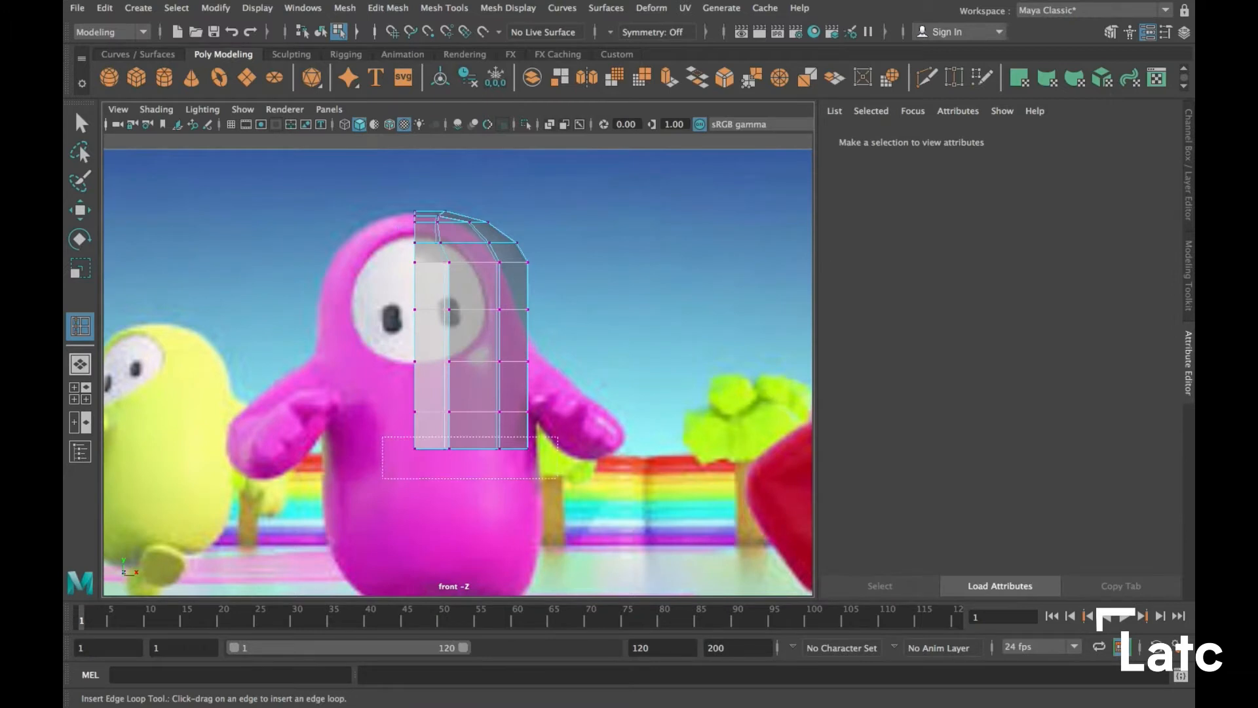
left_click_drag(382, 437, 558, 479)
right_click_drag(464, 278, 393, 281)
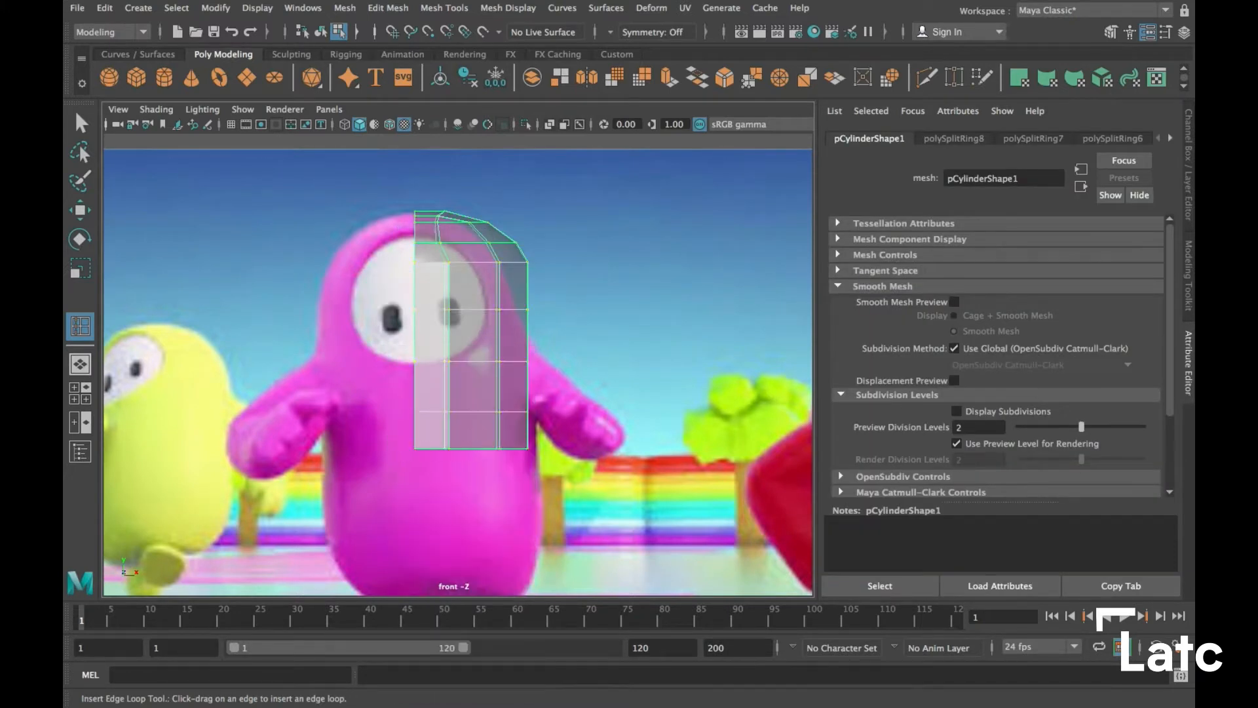
left_click(477, 361)
key("ctrl+z")
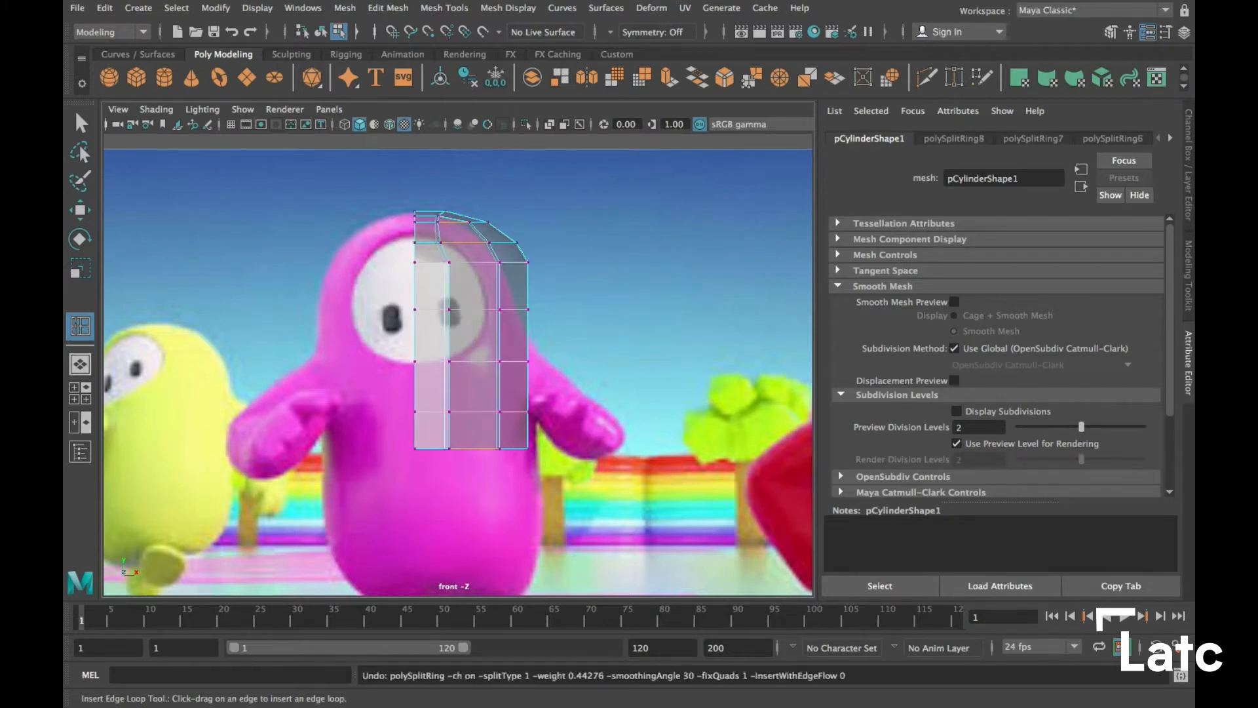
Try to delete the row of vertices along the bottom edge of the half-body
key("q")
left_click_drag(392, 431, 538, 469)
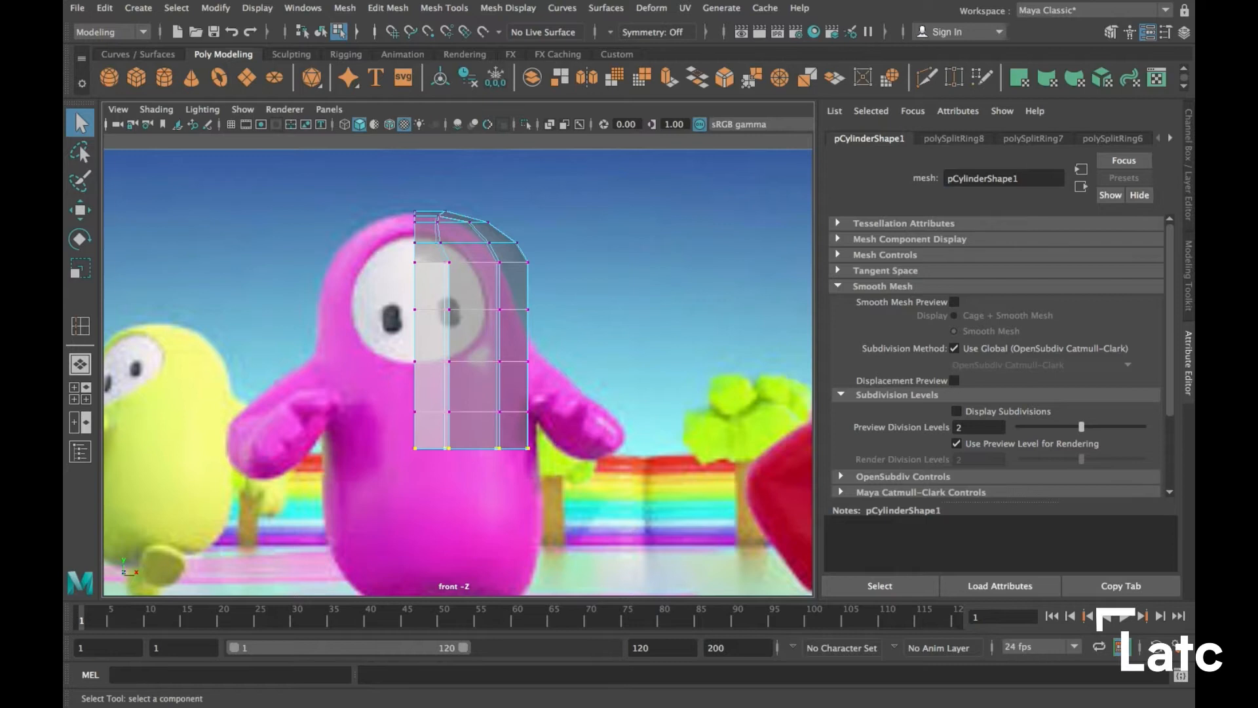
key("w")
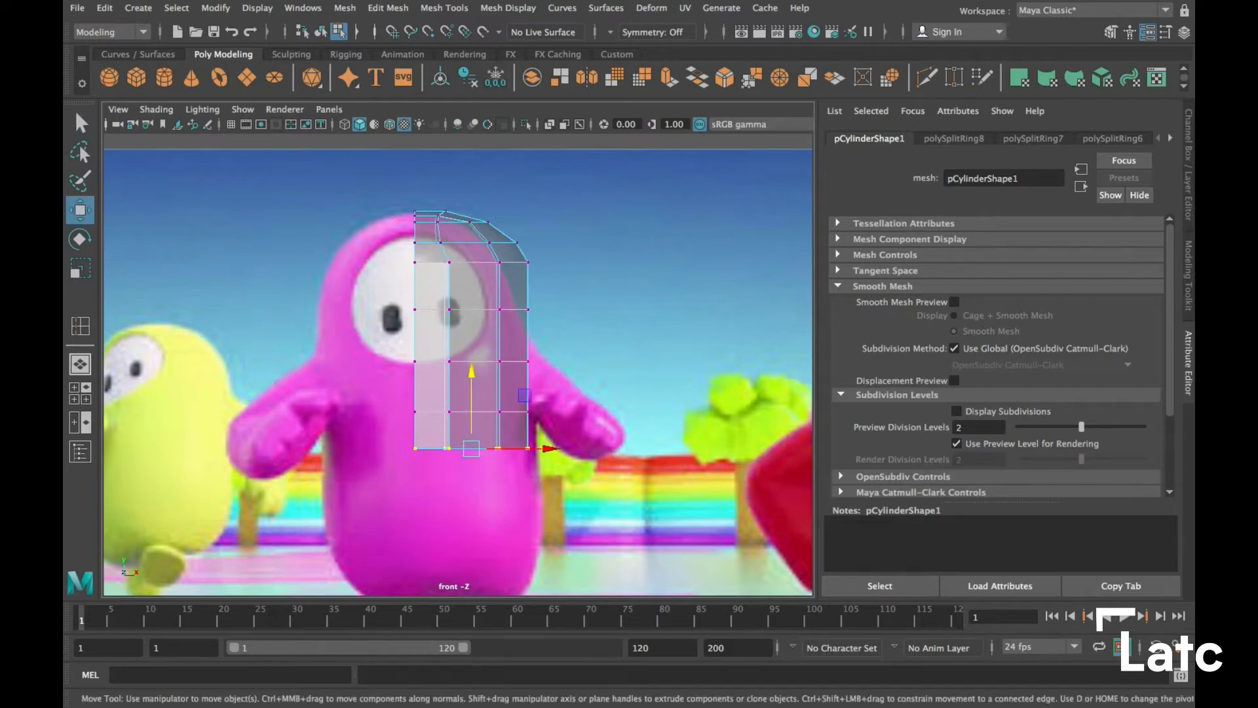
key("space")
middle_click_drag(554, 512, 566, 452, "alt")
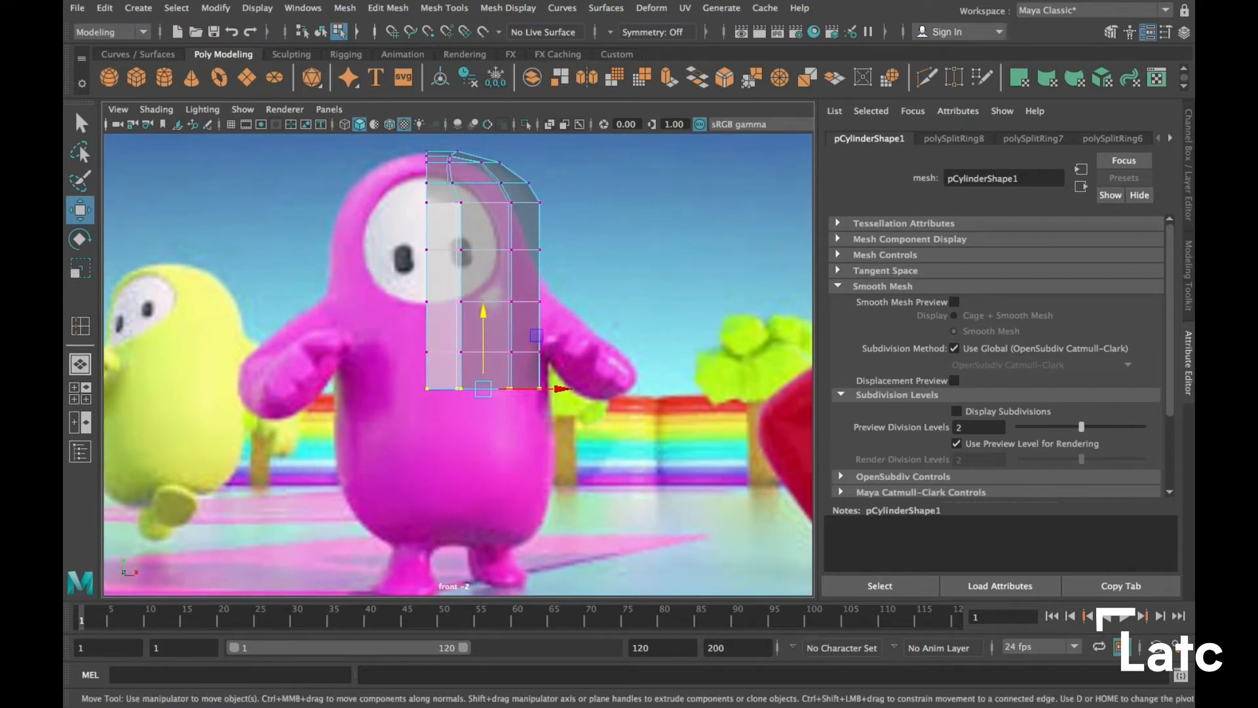
key("Delete")
key("ctrl+z")
Select the bottom row of faces around the half-body and delete it
right_click(534, 278)
left_click(506, 406)
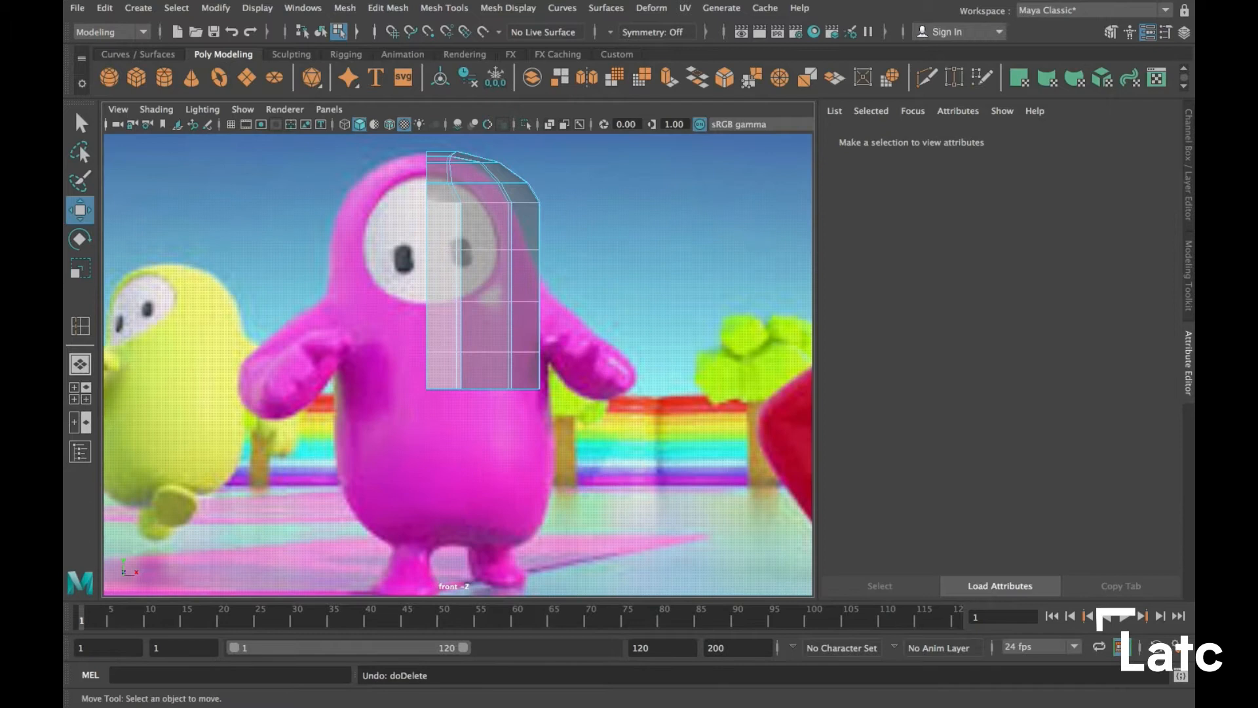
left_click(458, 357)
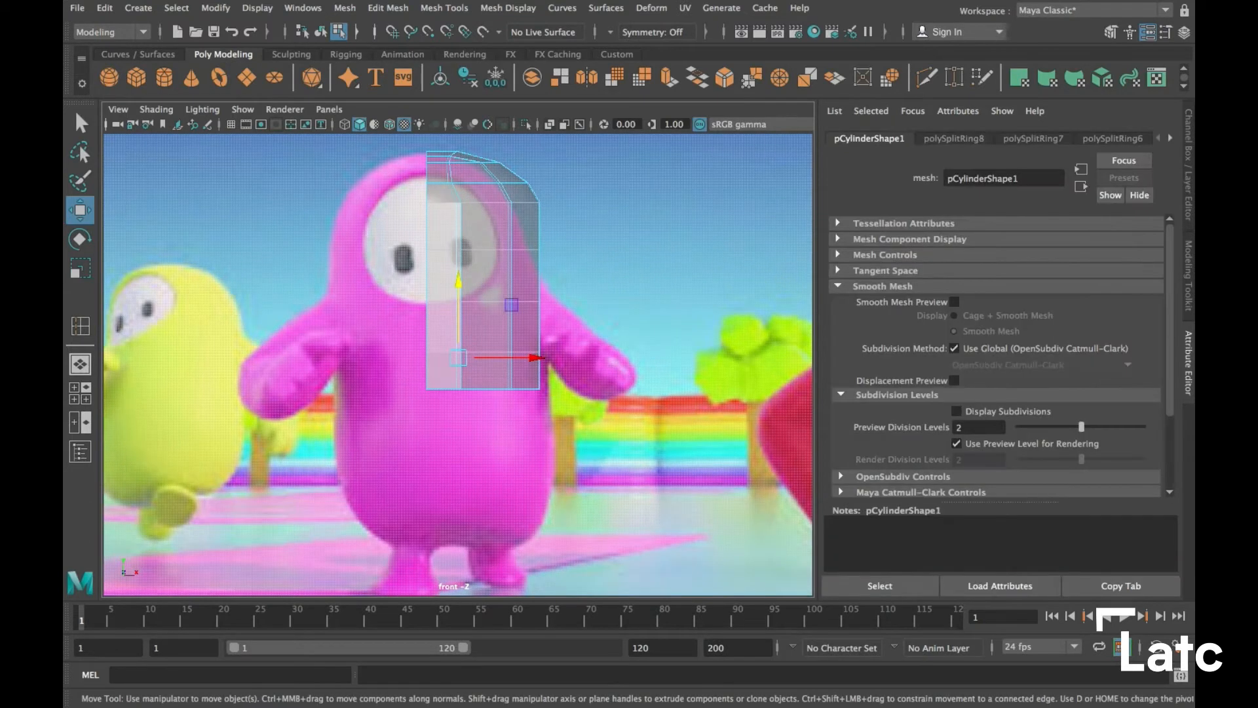
key("q")
left_click(485, 370)
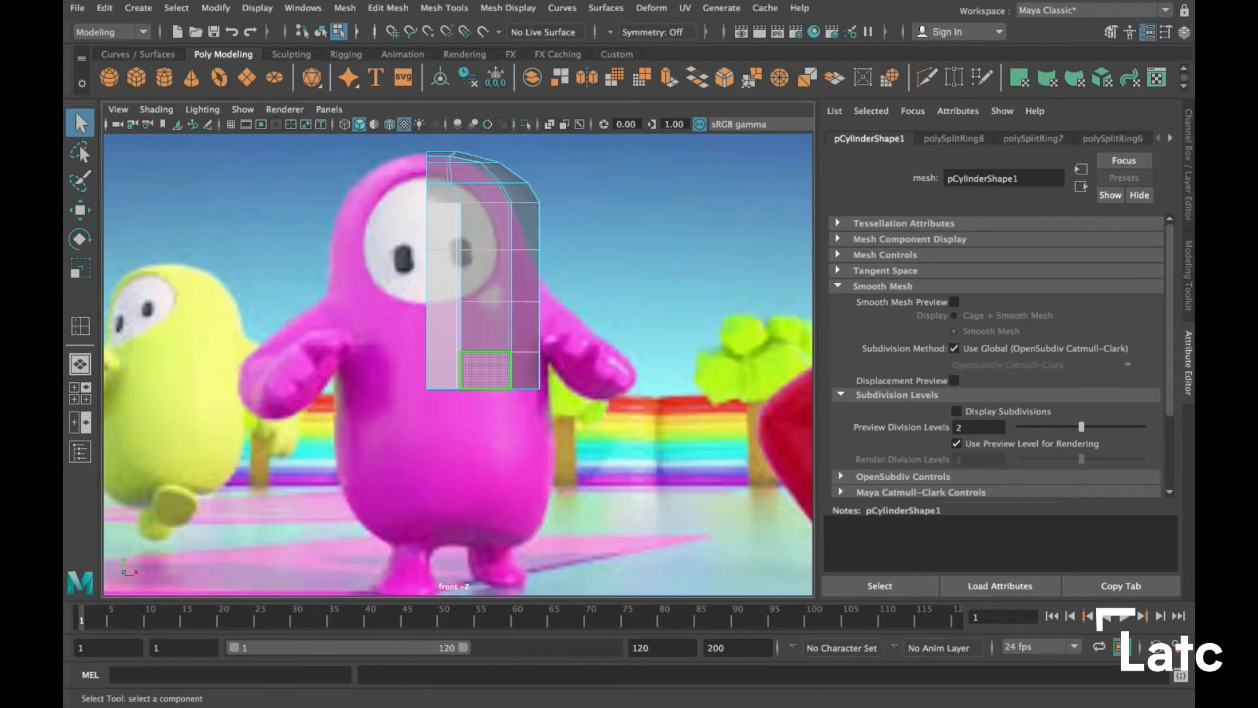
scroll(458, 365, "down", 4)
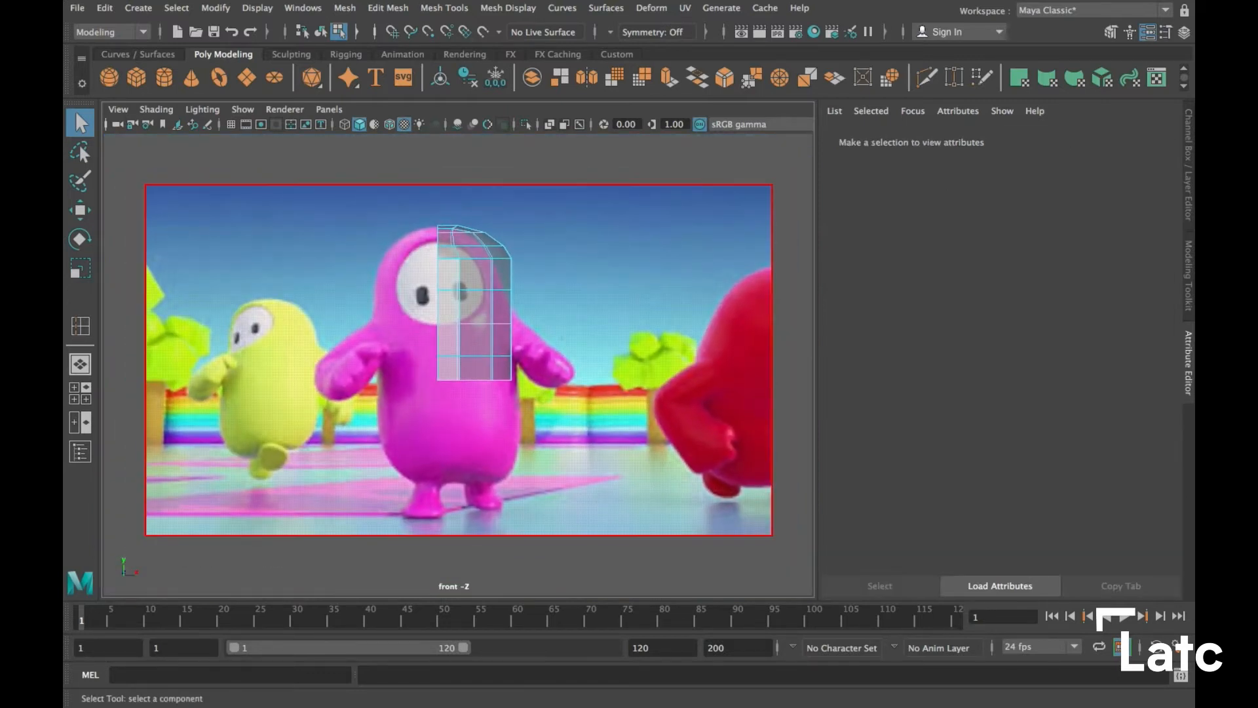
left_click(539, 399)
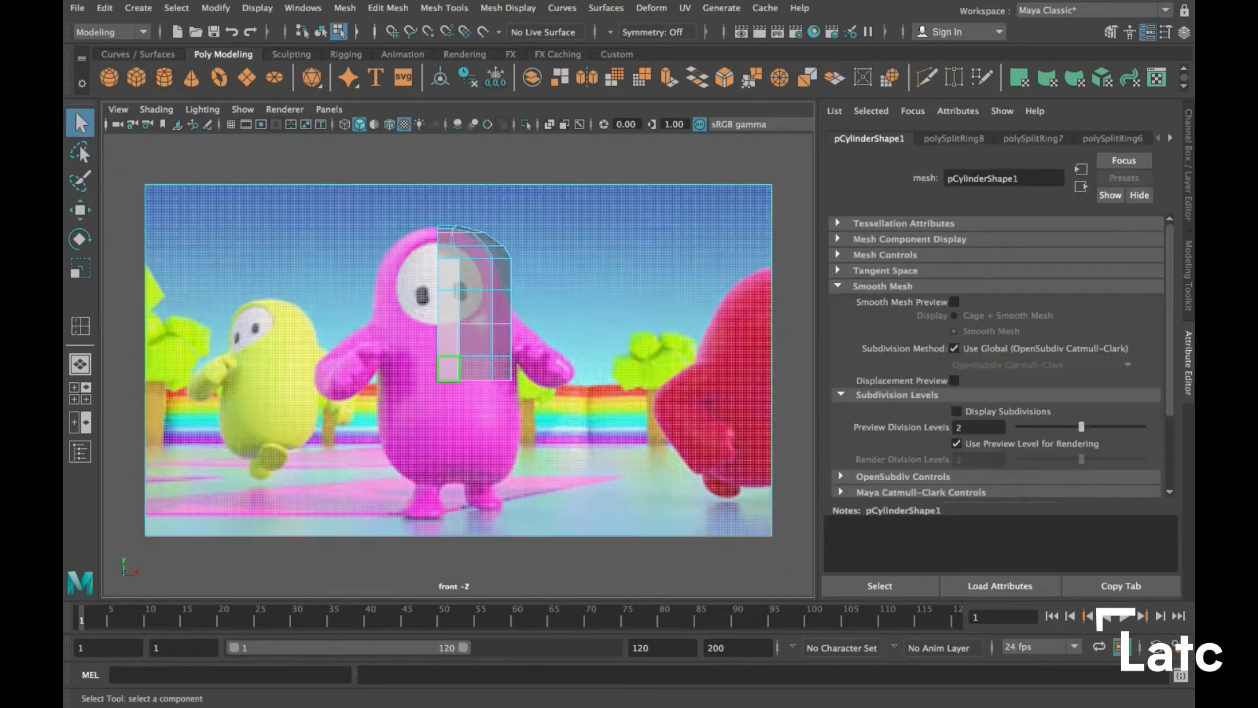
left_click(476, 340)
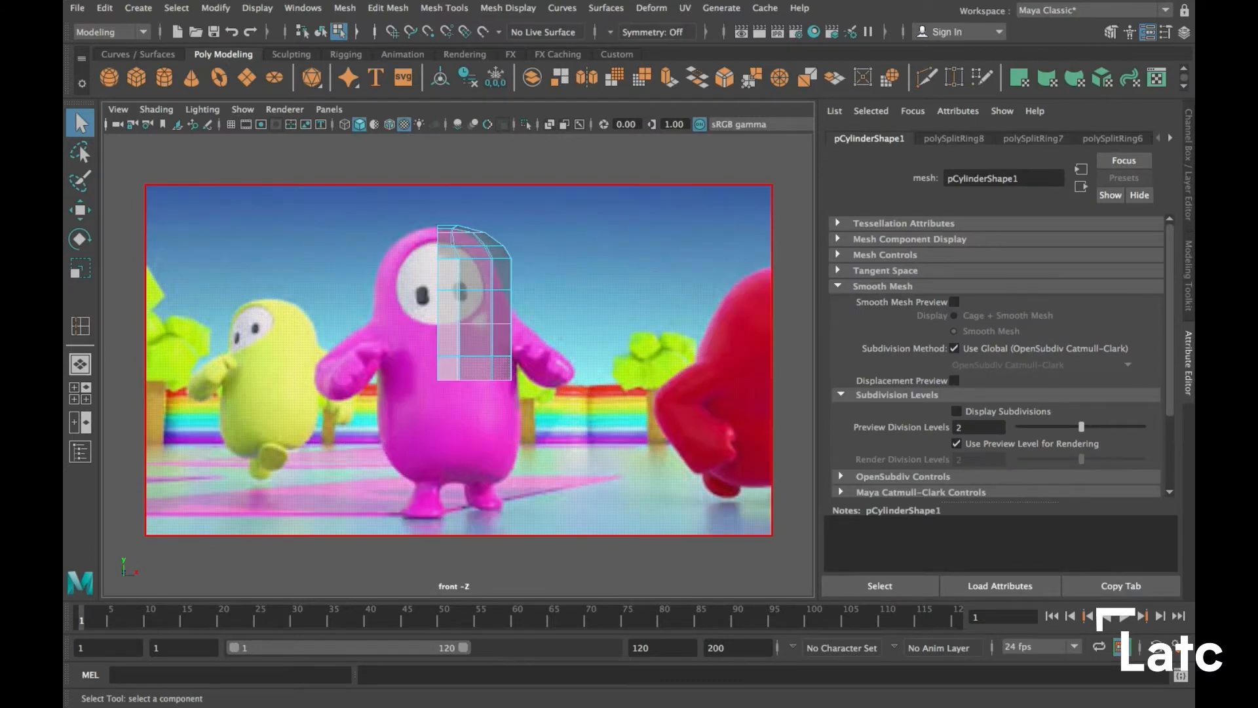
key("space")
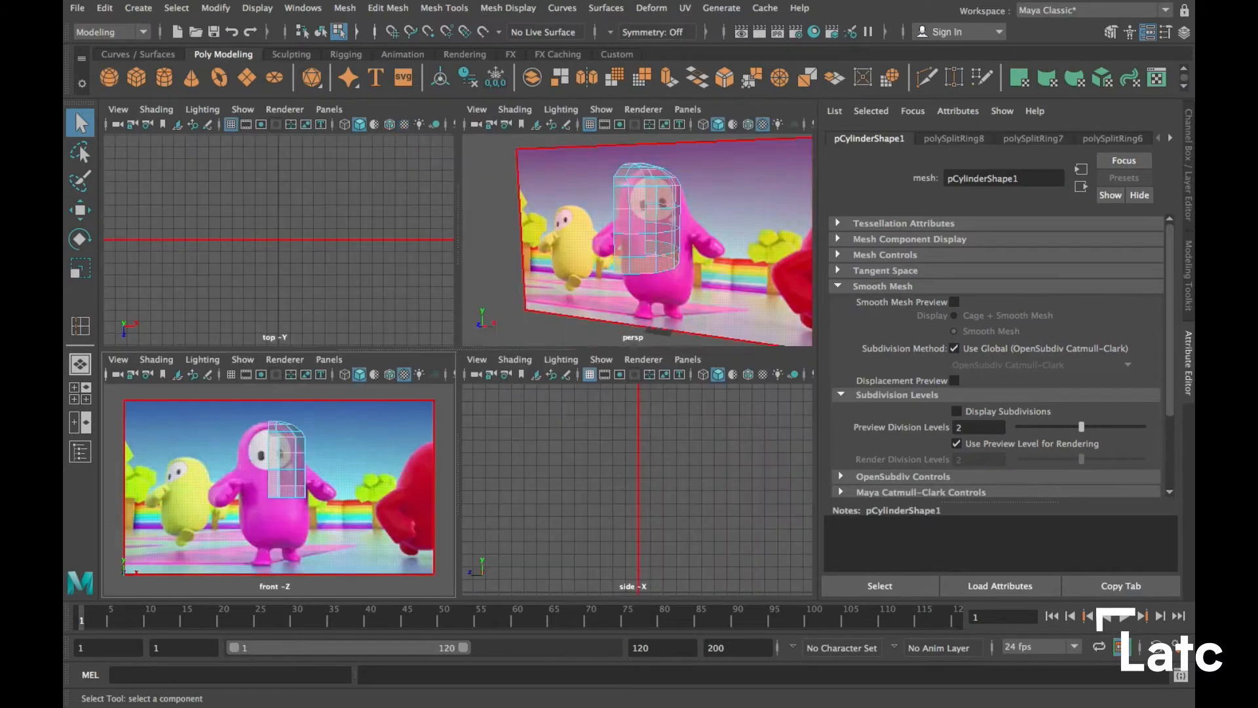
key("space")
left_click_drag(629, 275, 477, 256, "alt")
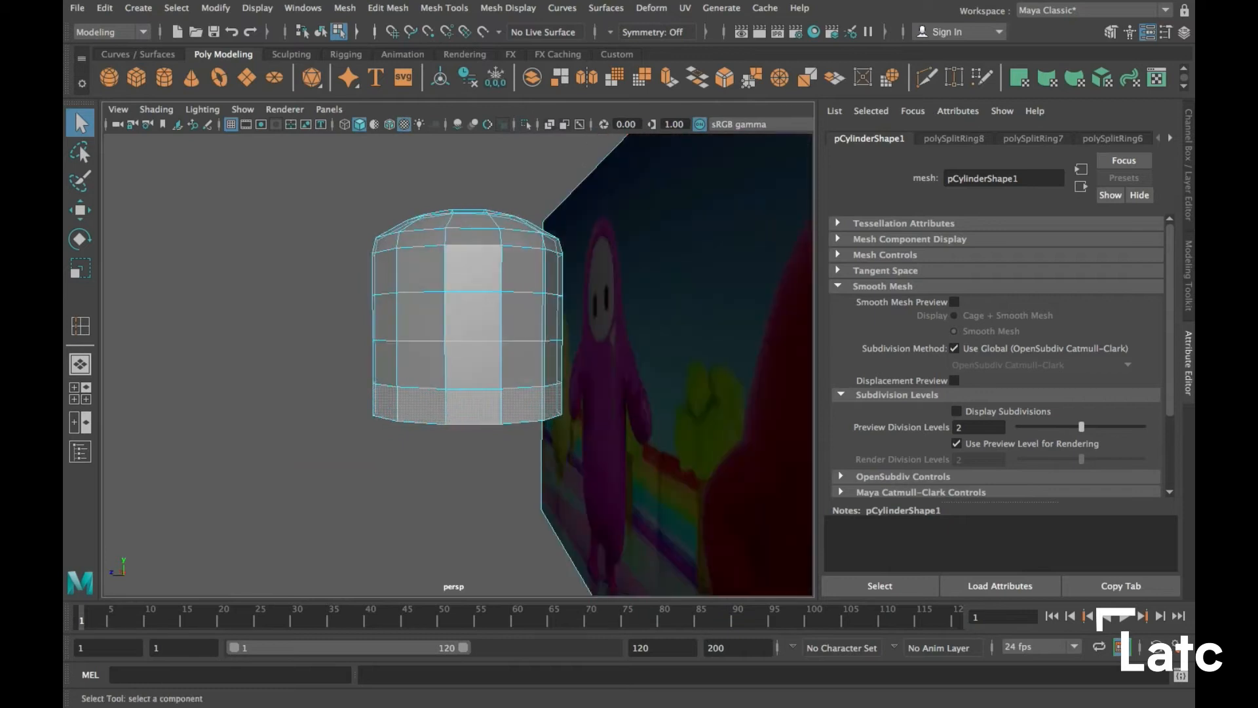
key("Delete")
Return to object mode, select the half-body and display its smooth mesh preview to check the rounded shape
left_click_drag(385, 362, 518, 393, "alt")
middle_click_drag(518, 393, 523, 401, "alt")
left_click_drag(523, 367, 495, 362, "alt")
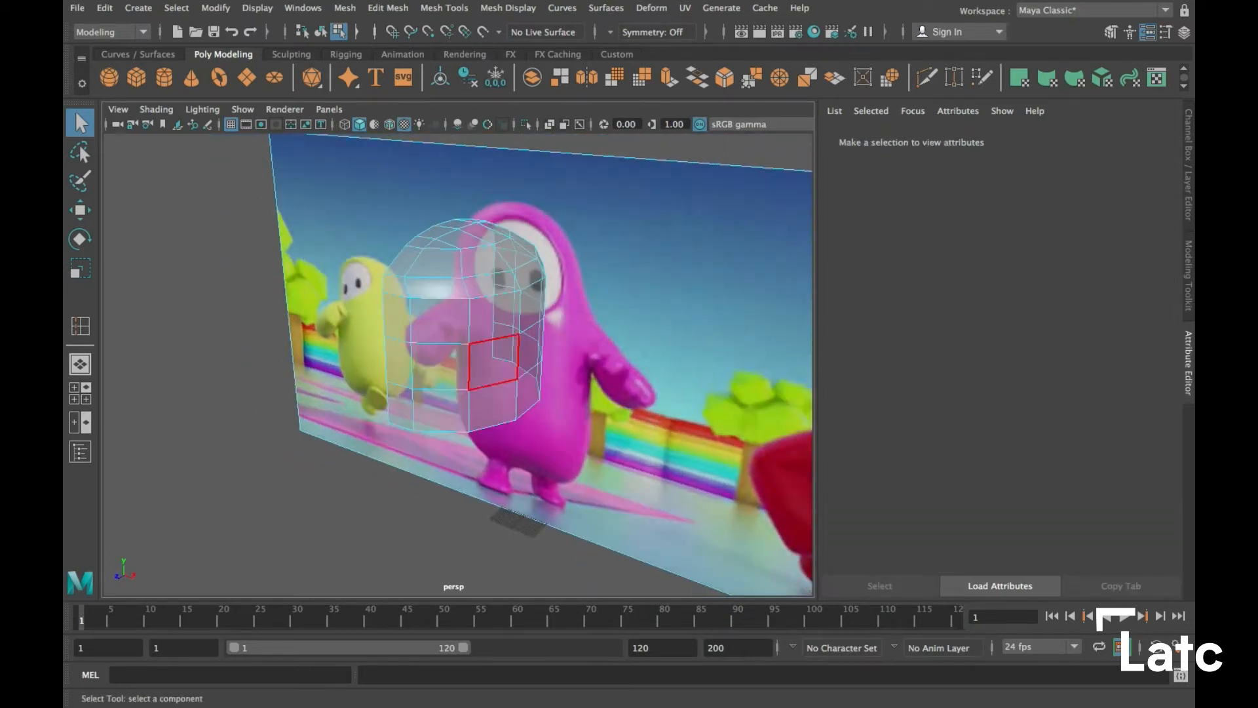
right_click(484, 278)
right_click_drag(485, 278, 528, 255)
left_click(262, 367)
left_click(459, 327)
mouse_move(458, 328)
left_mouse_down()
mouse_move(400, 328)
mouse_move(440, 331)
left_mouse_up()
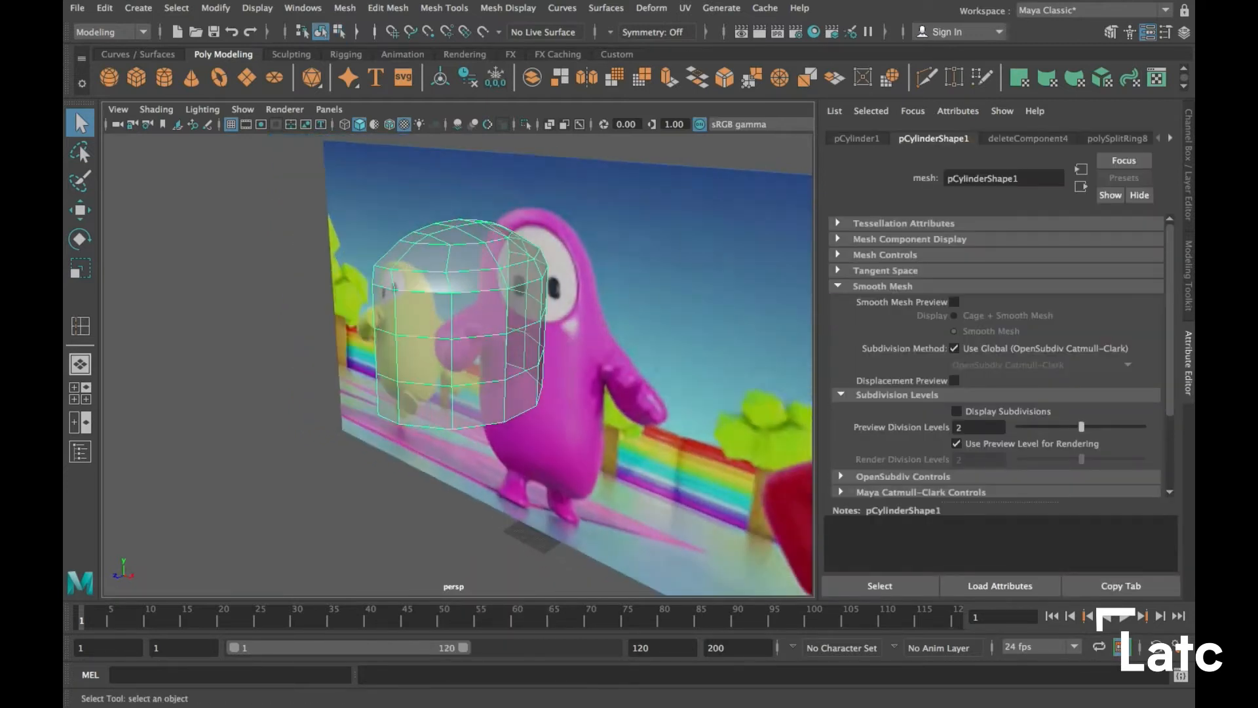
key("3")
mouse_move(393, 328)
left_mouse_down("alt")
mouse_move(534, 343)
mouse_move(419, 360)
mouse_move(371, 340)
mouse_move(388, 332)
left_mouse_up("alt")
Select the vertex loop just below the rounded cap and move it down to about the reference's eye level
right_click_drag(525, 279, 453, 279)
left_click_drag(433, 282, 473, 283, "alt")
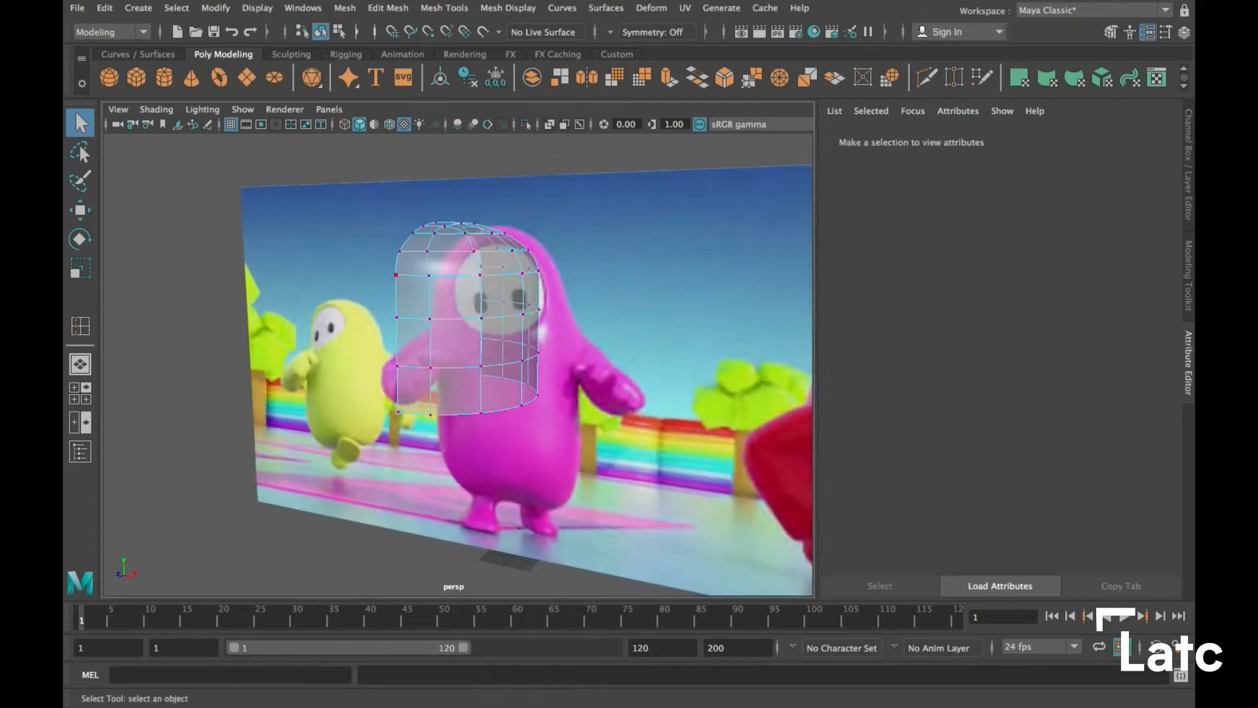
left_click_drag(377, 265, 555, 288)
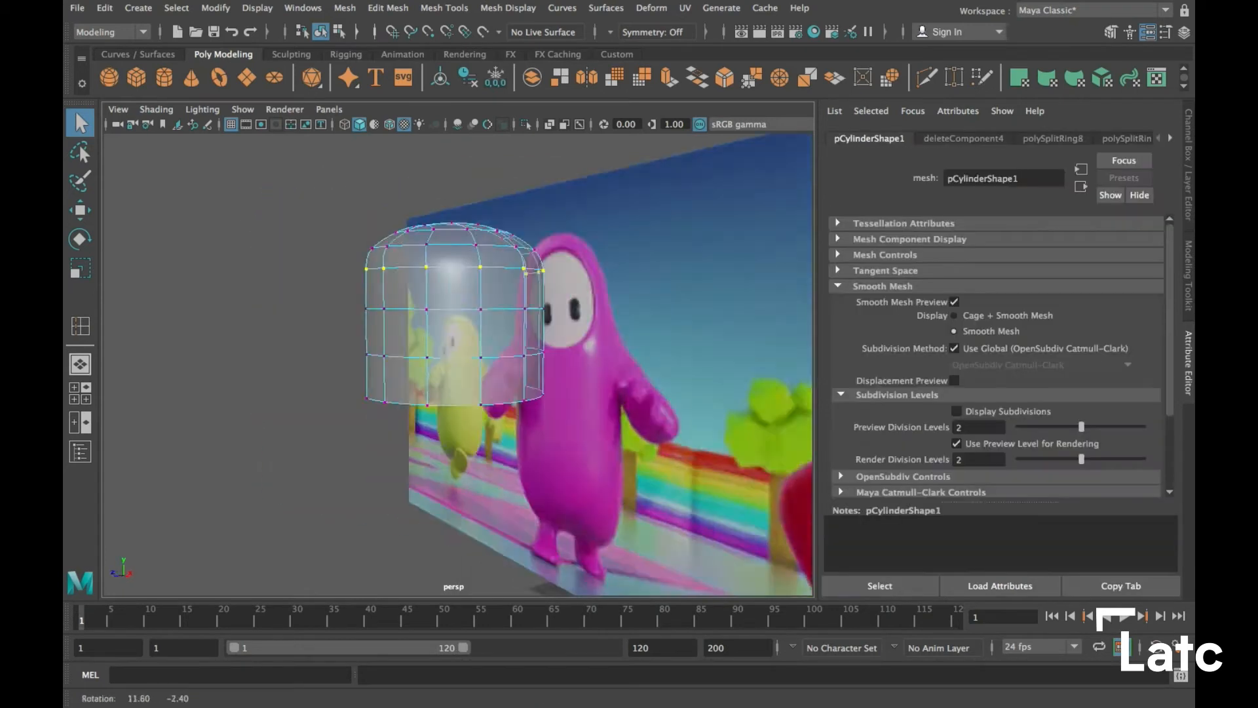
key("w")
left_click_drag(471, 280, 501, 274, "alt")
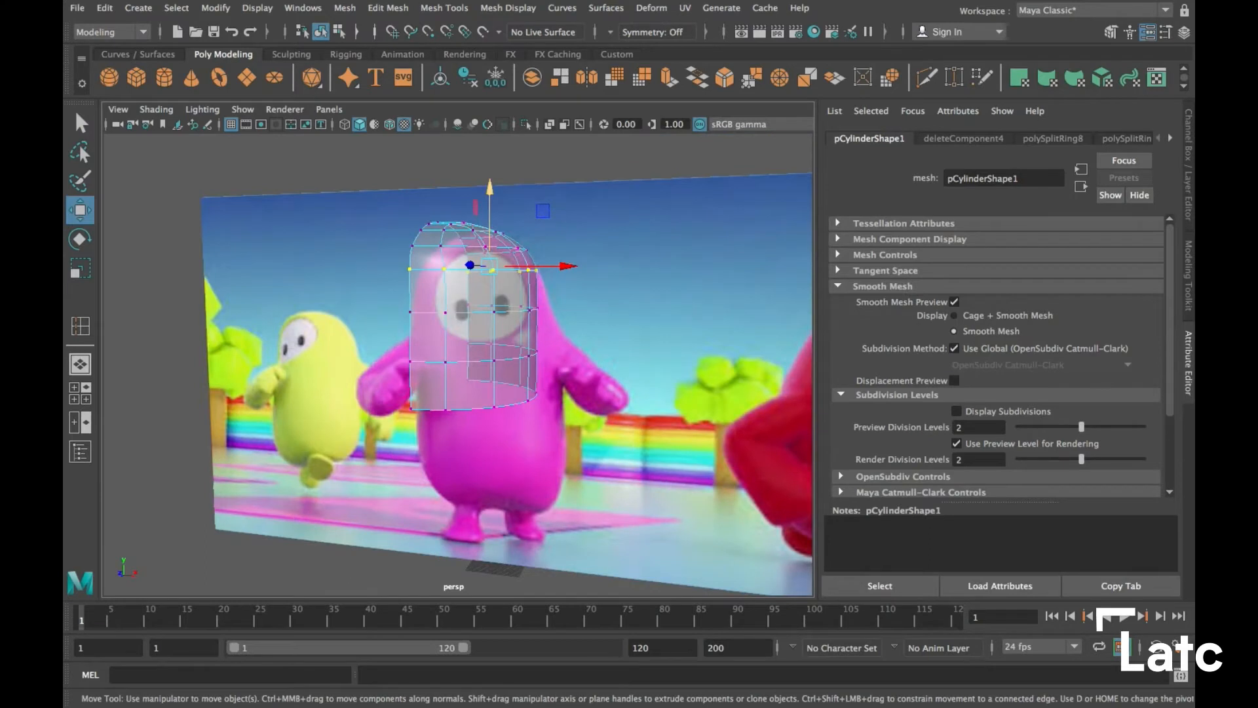
left_click_drag(490, 190, 490, 194)
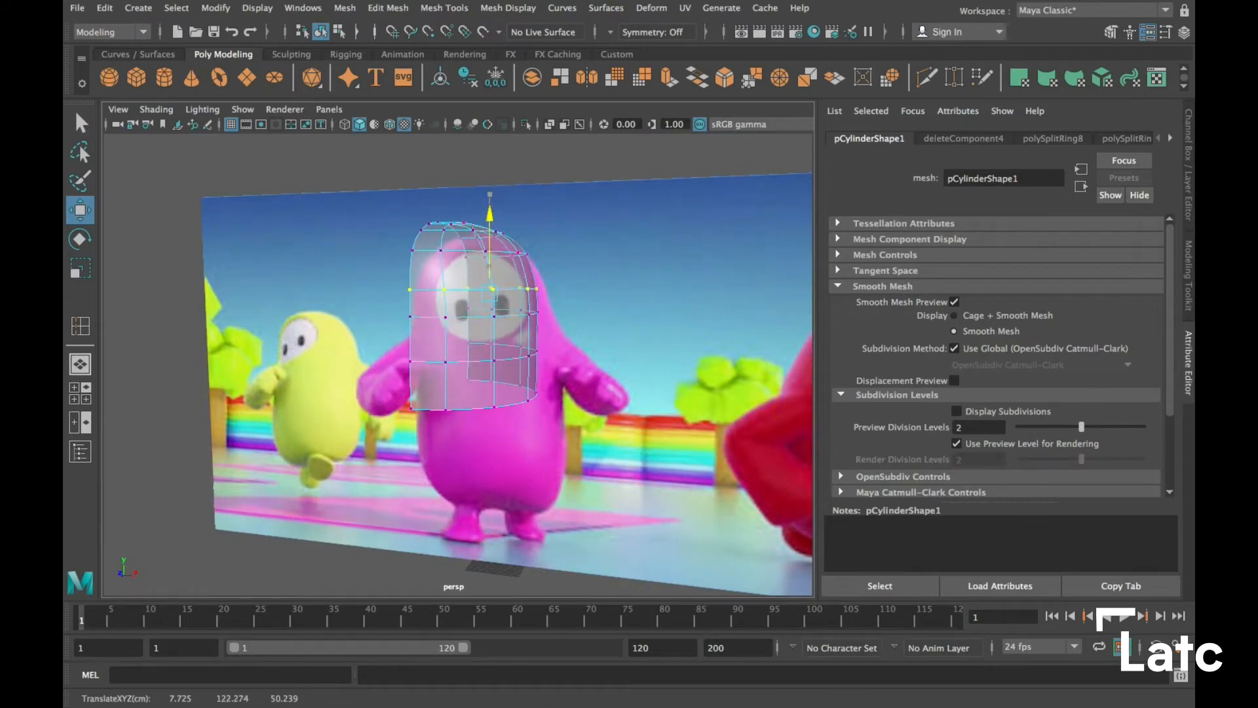
Lower the next vertex loop down the side slightly to even out the spacing, and switch off the smooth preview
left_click_drag(437, 295, 553, 322, "alt")
left_click_drag(498, 308, 526, 303, "alt")
left_click_drag(489, 234, 490, 240)
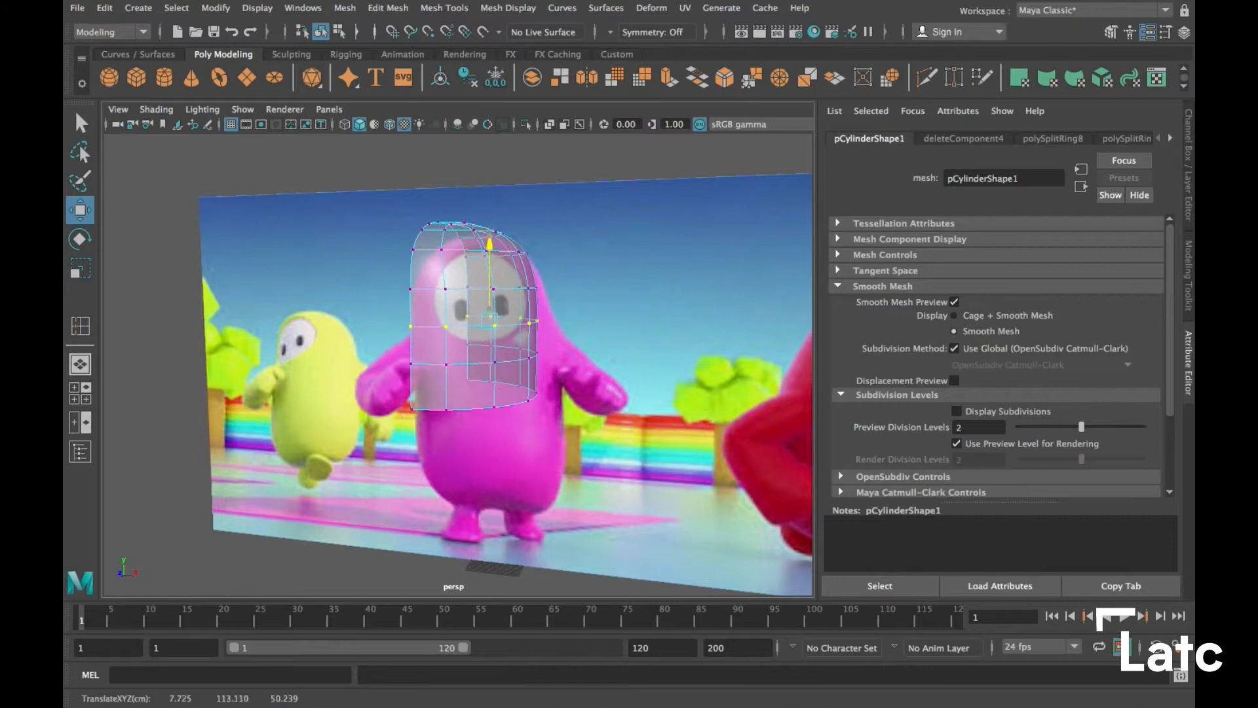
left_click_drag(459, 328, 302, 337, "alt")
key("1")
mouse_move(458, 328)
left_mouse_down("alt")
mouse_move(498, 328)
mouse_move(443, 331)
mouse_move(462, 331)
left_mouse_up("alt")
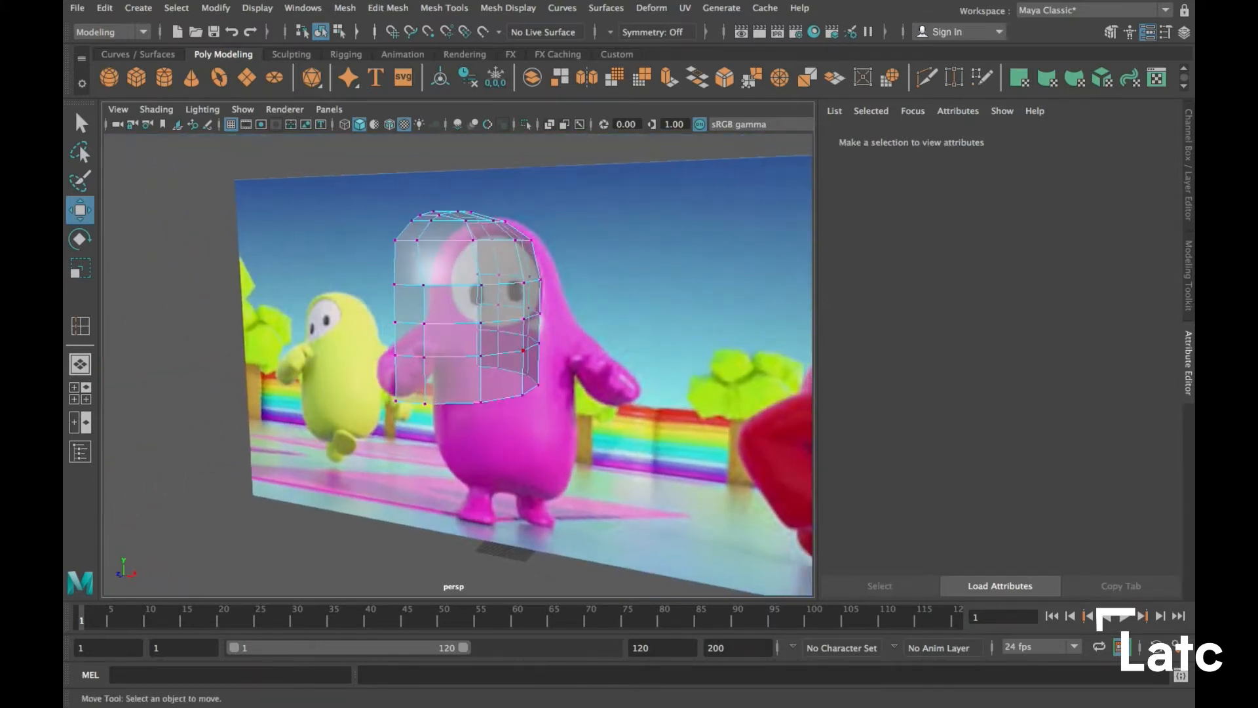
Select the upper half-body and create one mirrored copy with Duplicate Special, using a Y scale of -1
left_click_drag(462, 330, 453, 331, "alt")
left_click(341, 230)
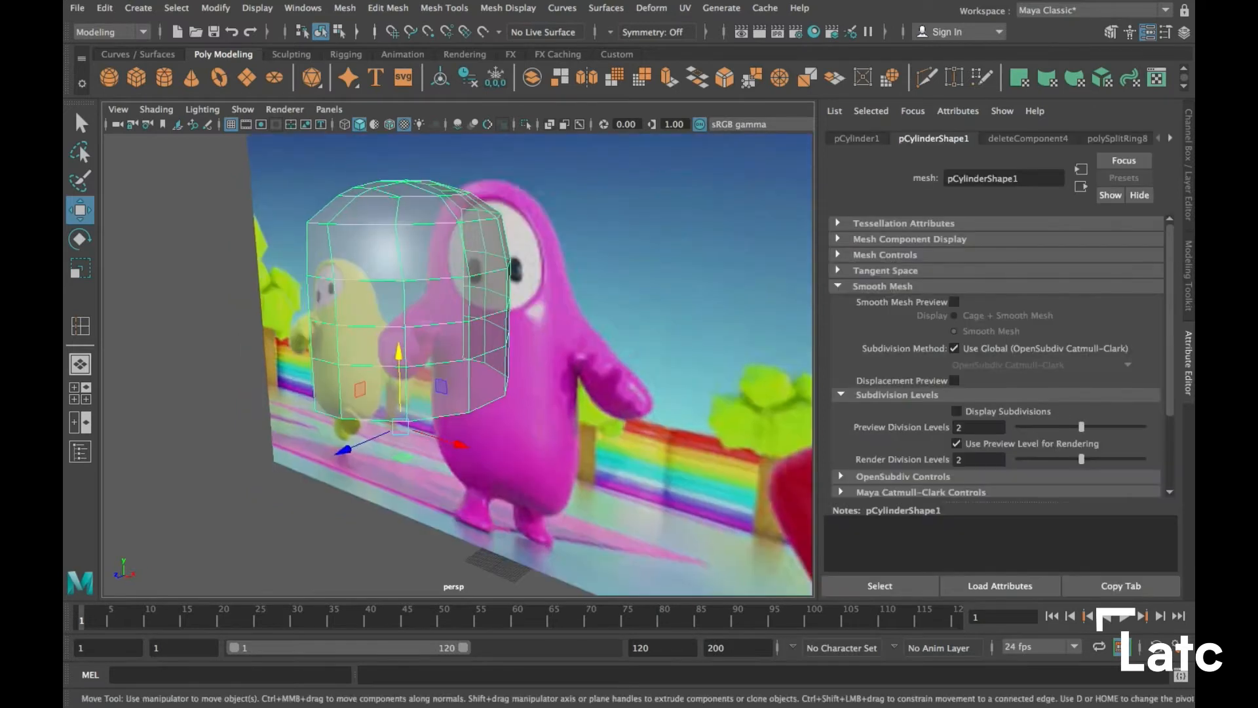
left_click(105, 7)
mouse_move(157, 208)
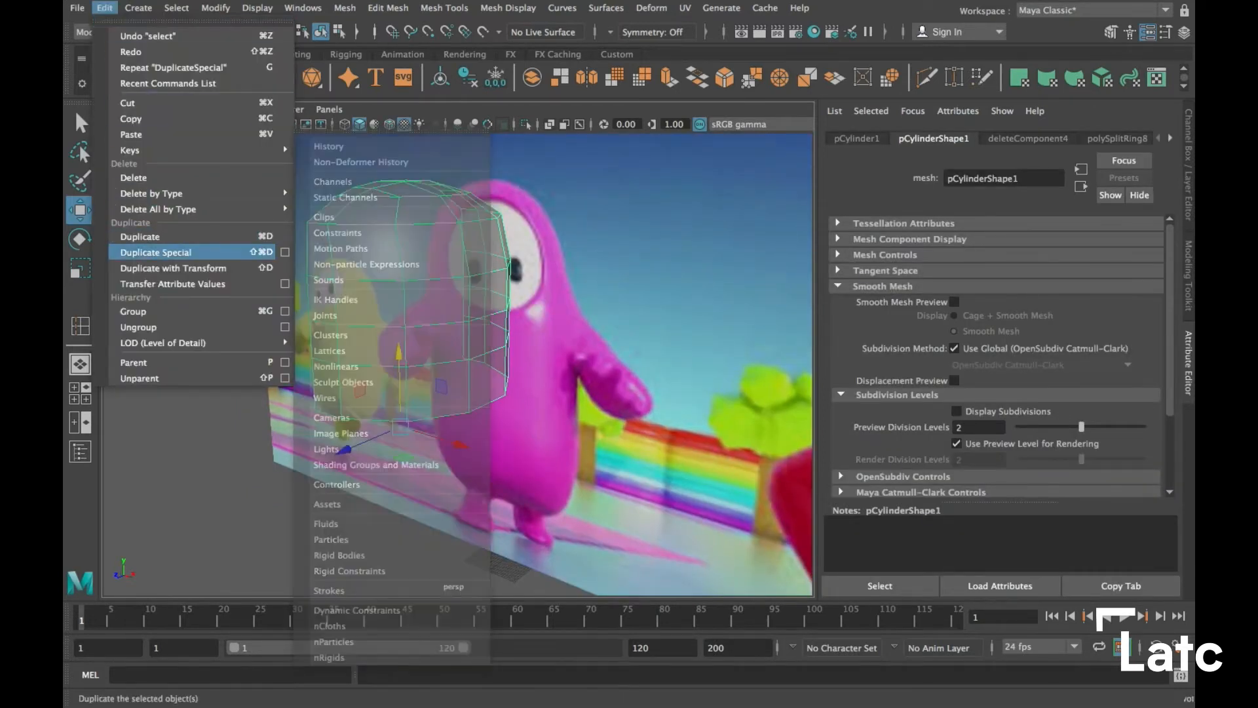
left_click(285, 251)
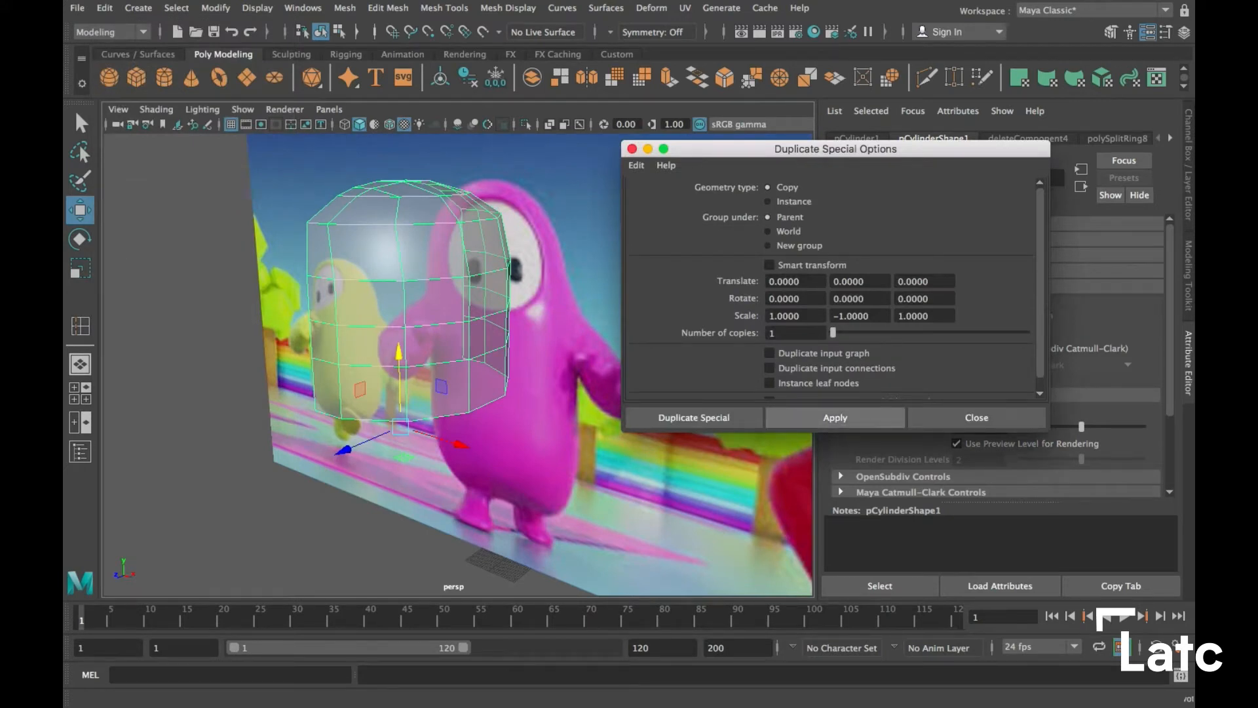
left_click(835, 417)
left_click(976, 417)
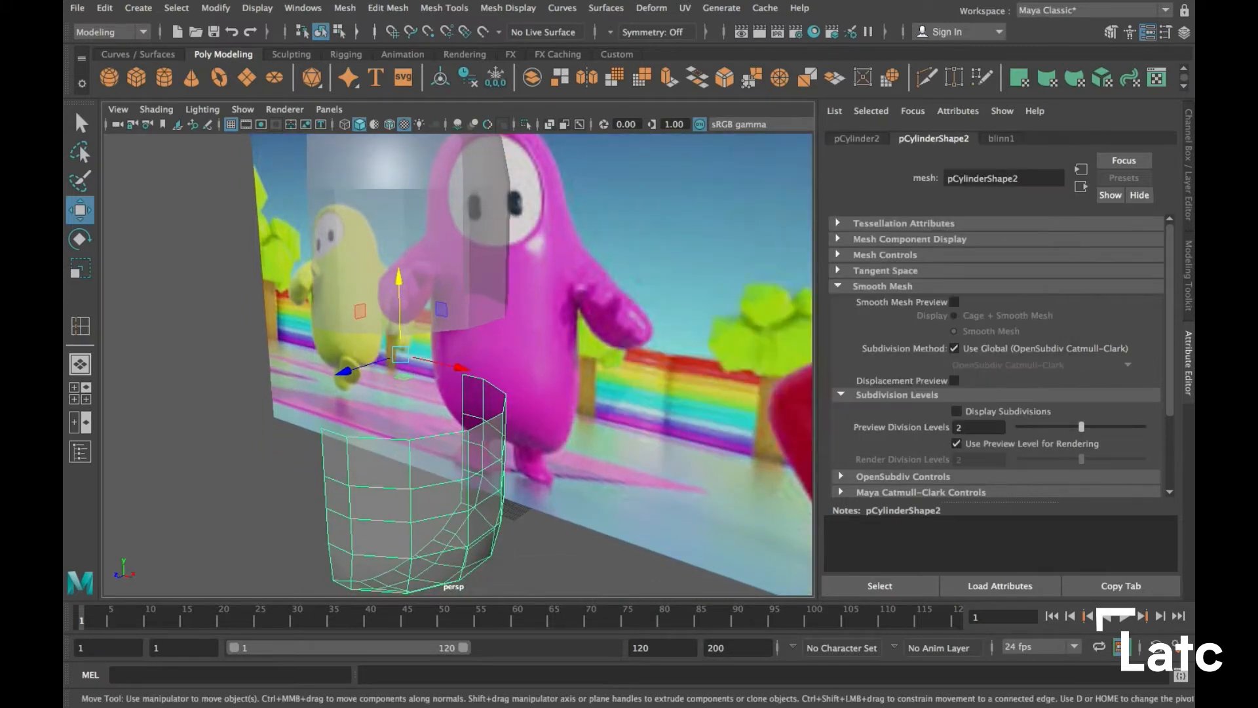
Move the flipped copy up to just beneath the original half-body and combine both pieces into one mesh
left_click_drag(399, 288, 400, 211)
left_click(327, 236, "shift")
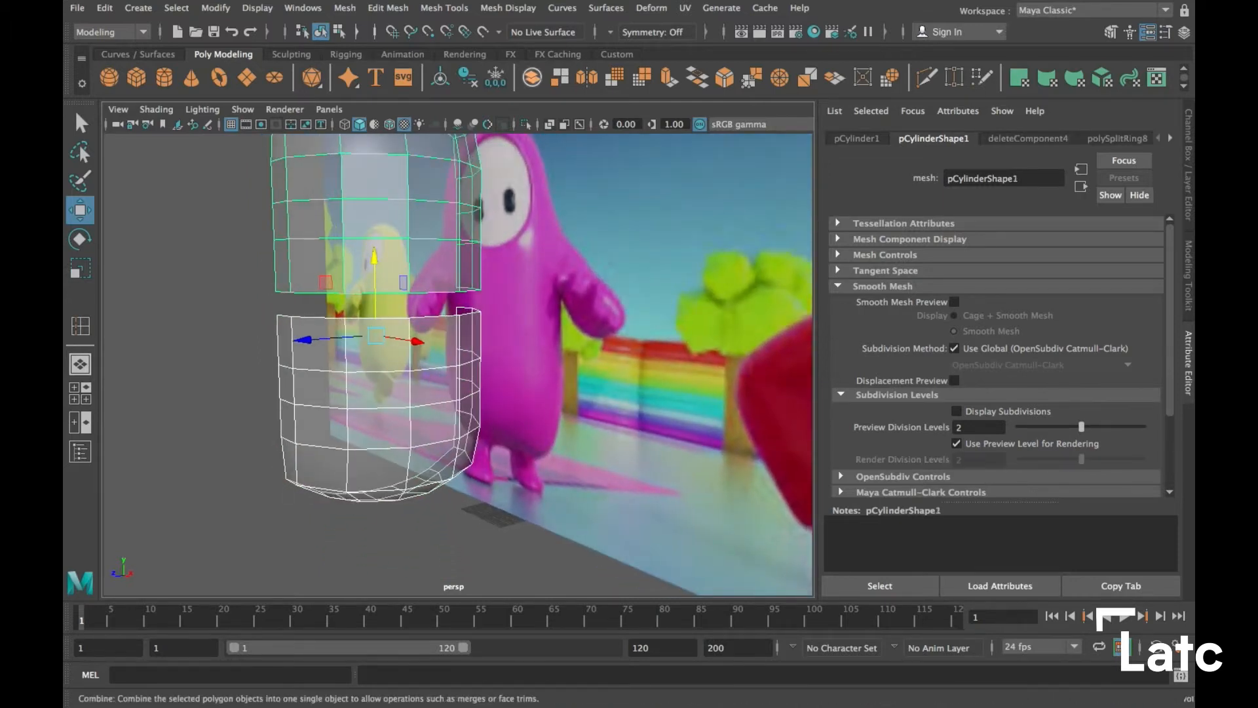
left_click(559, 77)
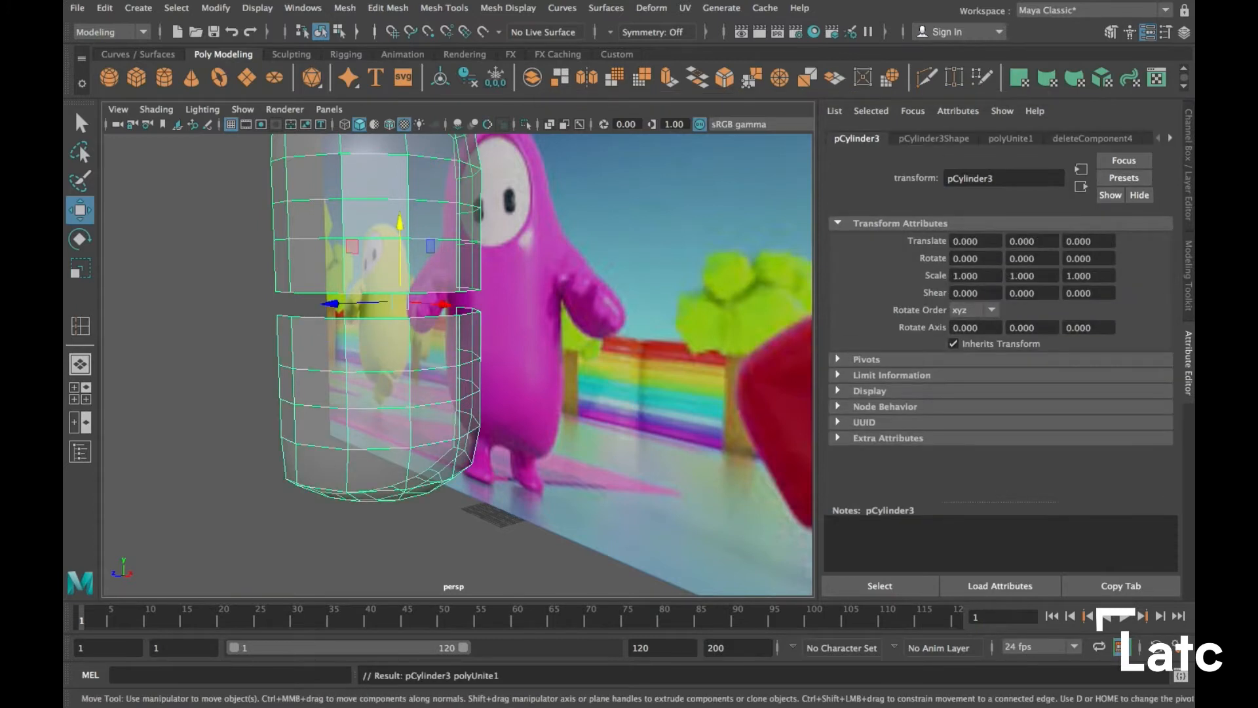
left_click_drag(459, 360, 498, 360, "alt")
right_click_drag(226, 288, 160, 298)
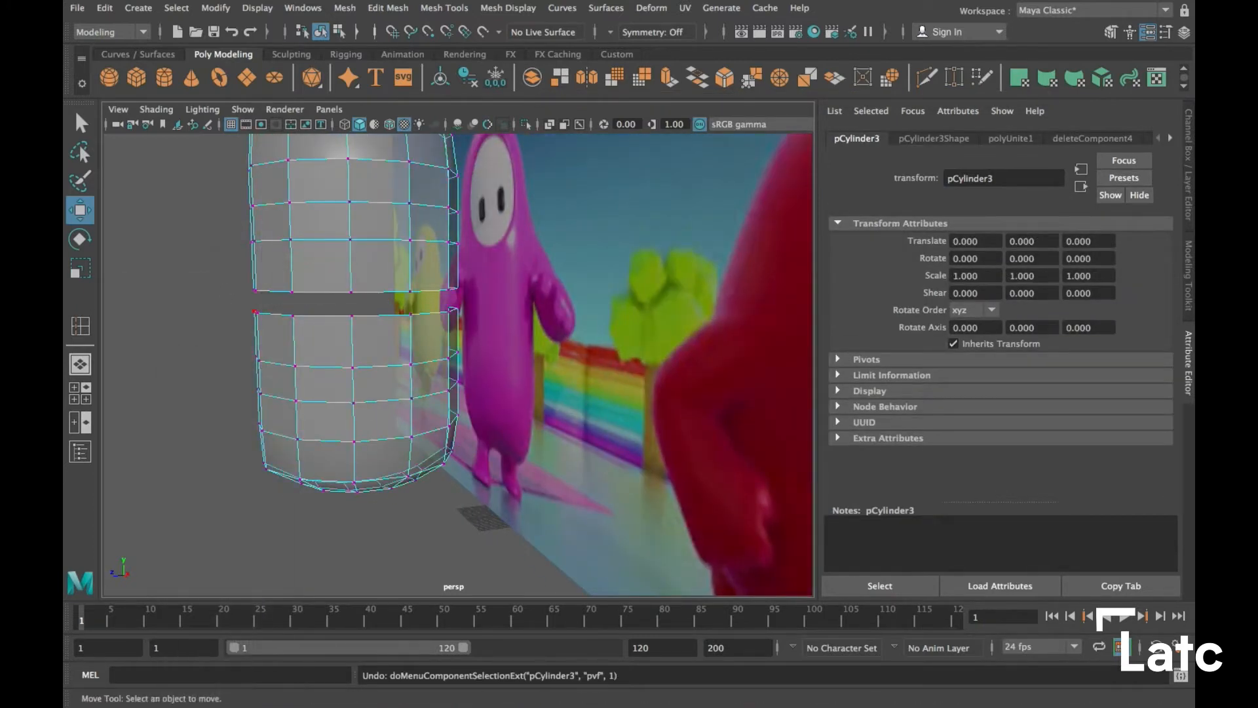
left_click_drag(458, 360, 432, 361, "alt")
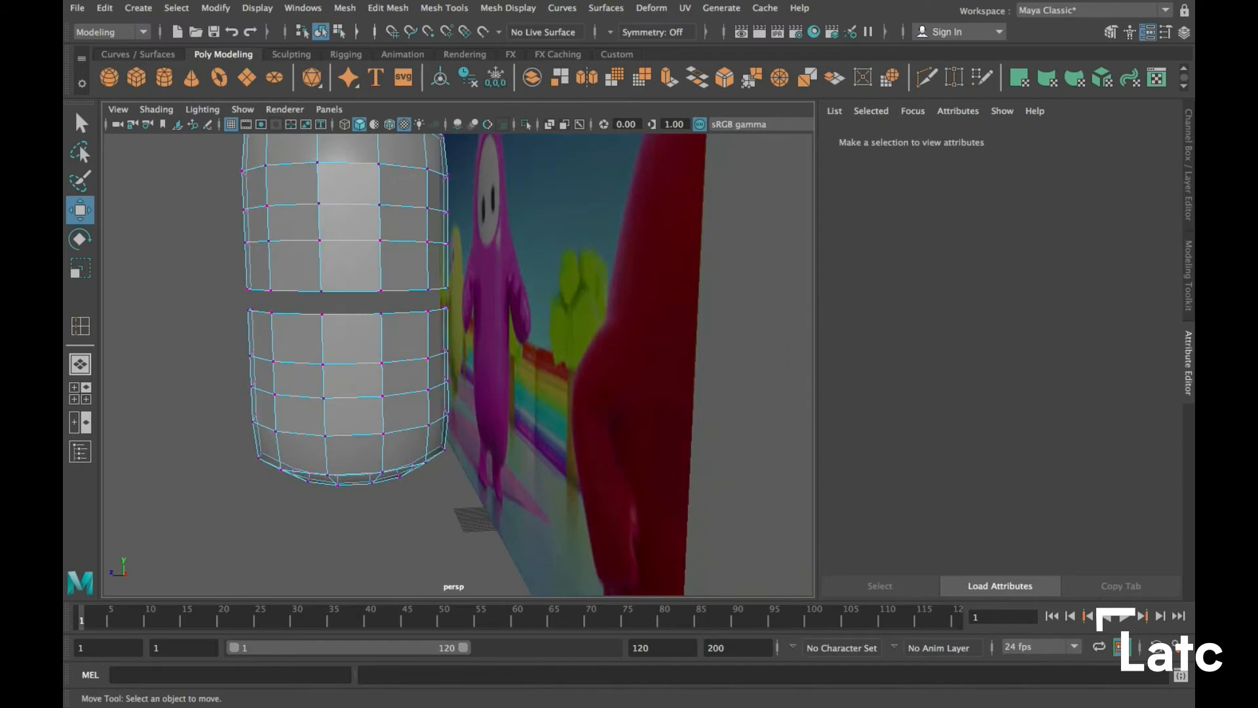
left_click_drag(523, 327, 522, 328)
left_click_drag(367, 308, 357, 278, "alt")
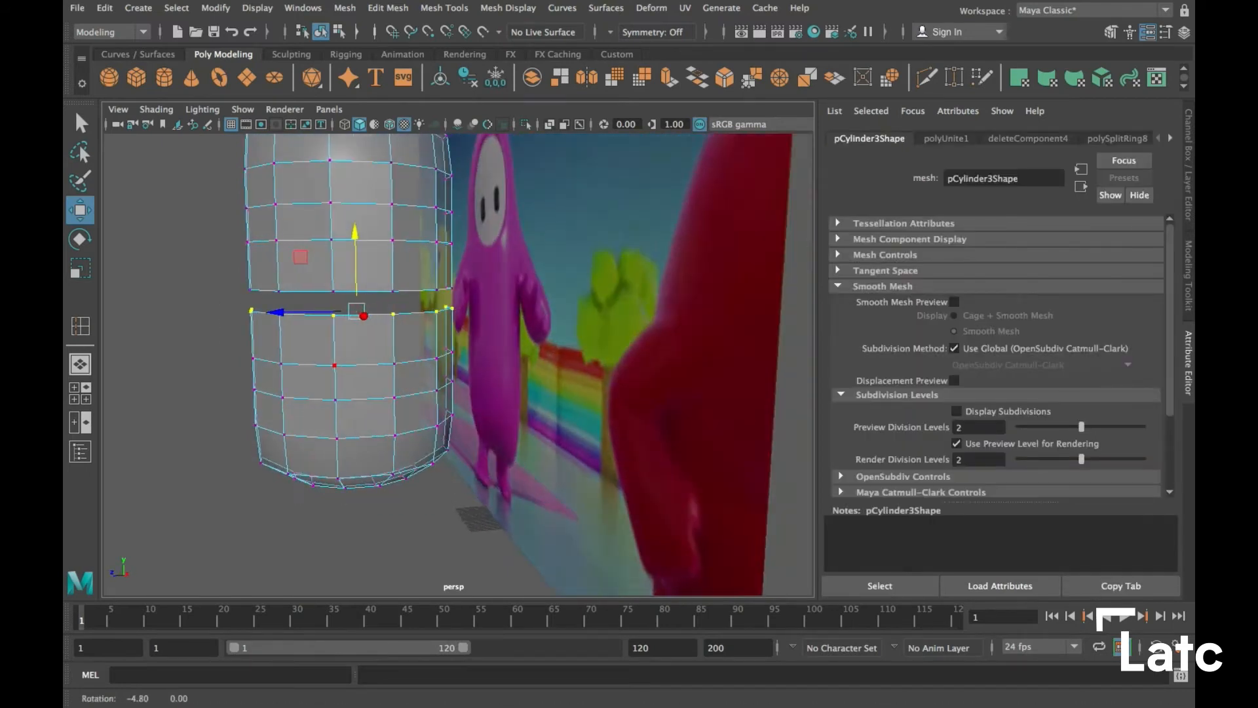
Select the top row of faces around the lower body section and delete it
right_click(356, 278)
left_click(355, 321)
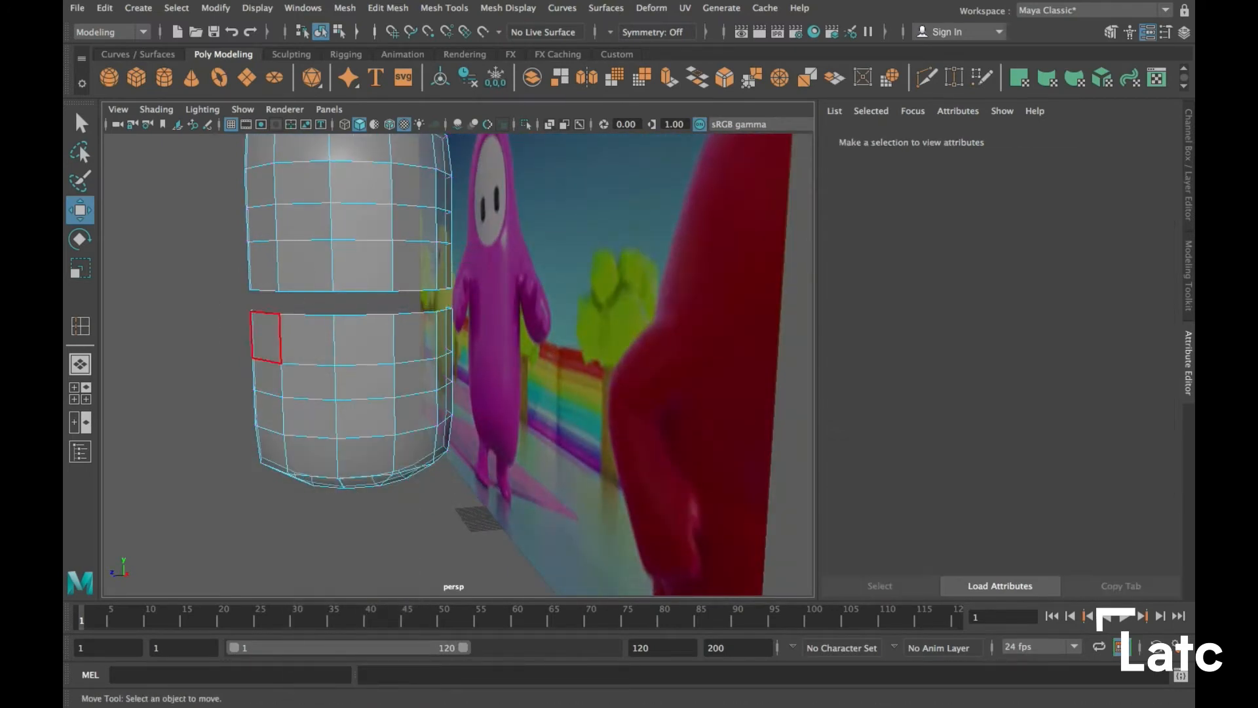
left_click_drag(509, 332, 509, 332)
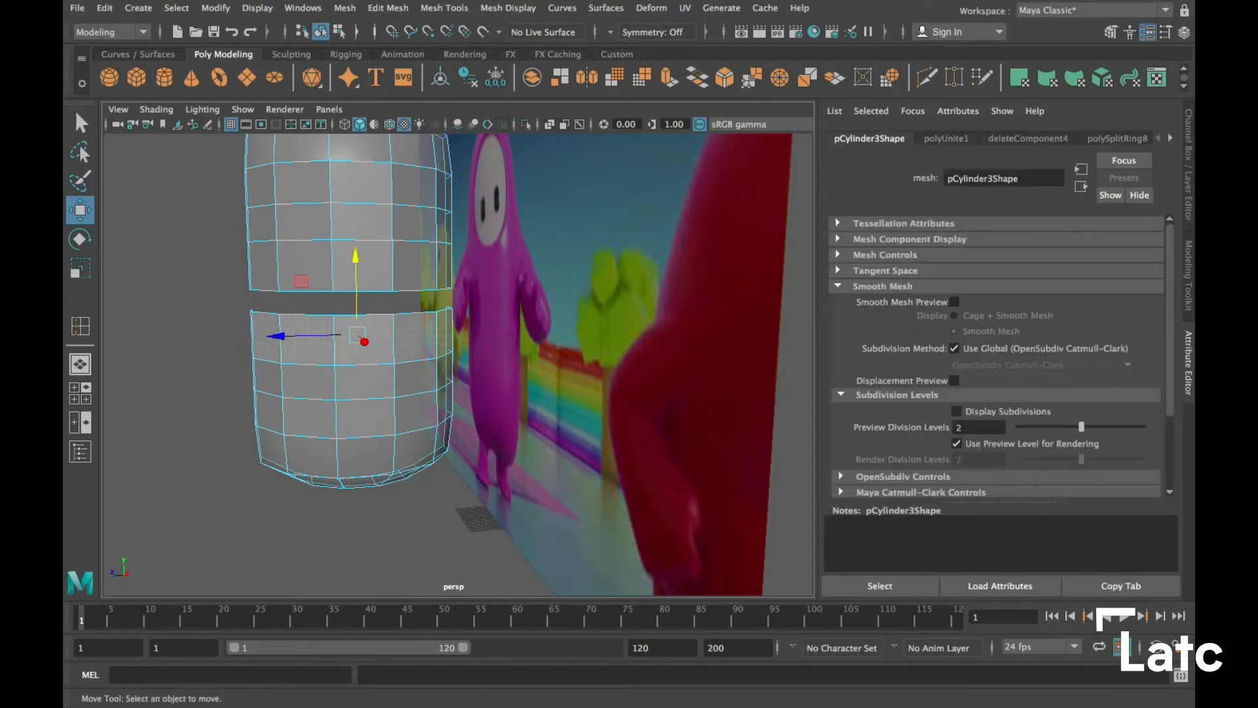
key("Delete")
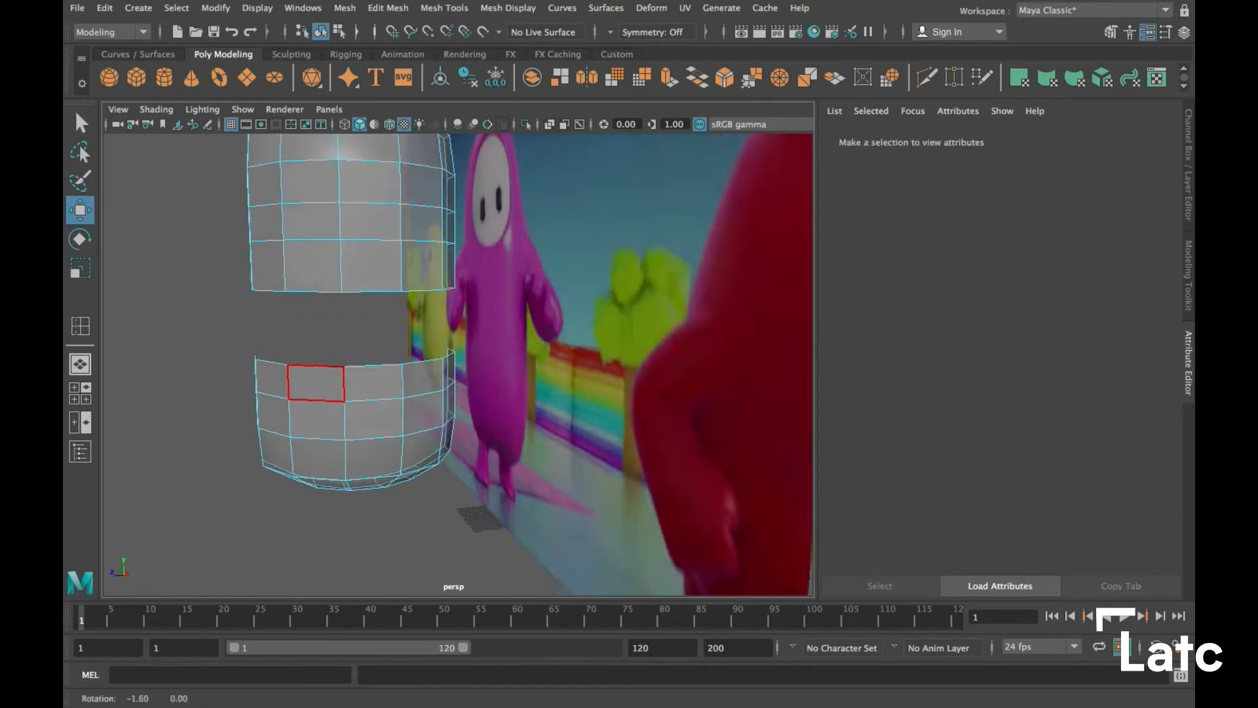
Select the facing border edge loops of the upper and lower sections and bridge them with 0 divisions
left_click_drag(354, 308, 317, 278, "alt")
right_click(317, 277)
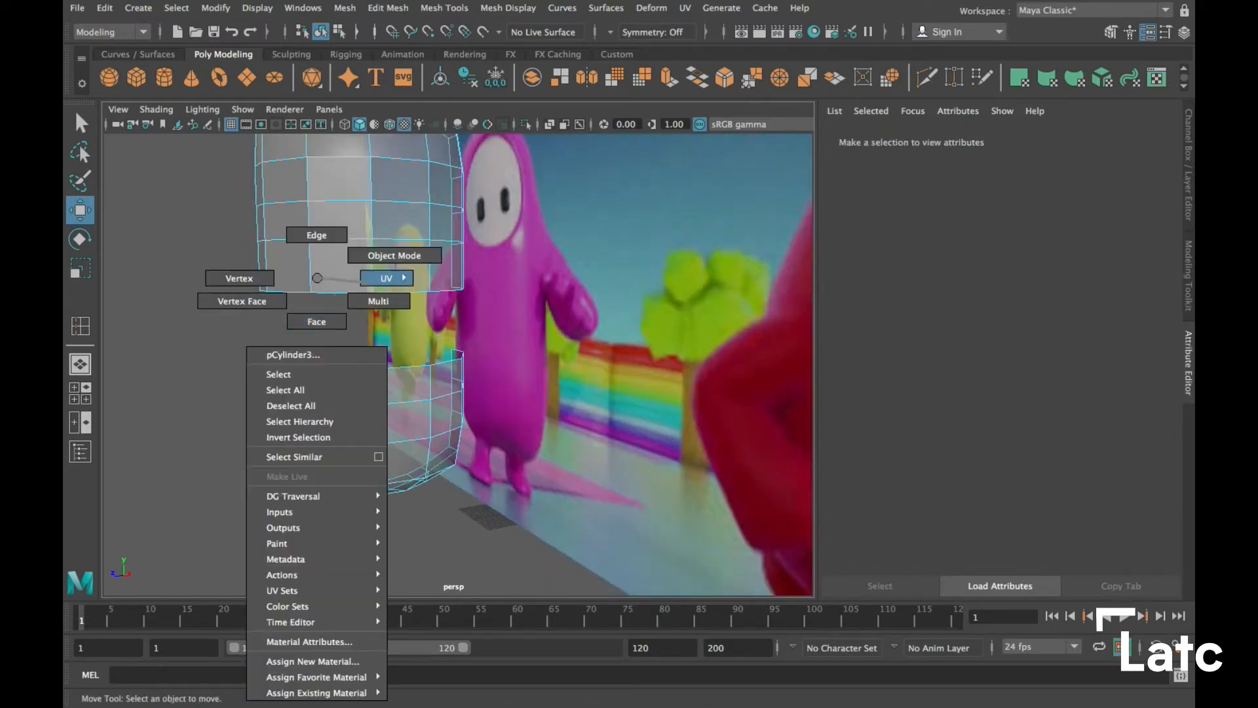
mouse_move(374, 277)
right_click(295, 269)
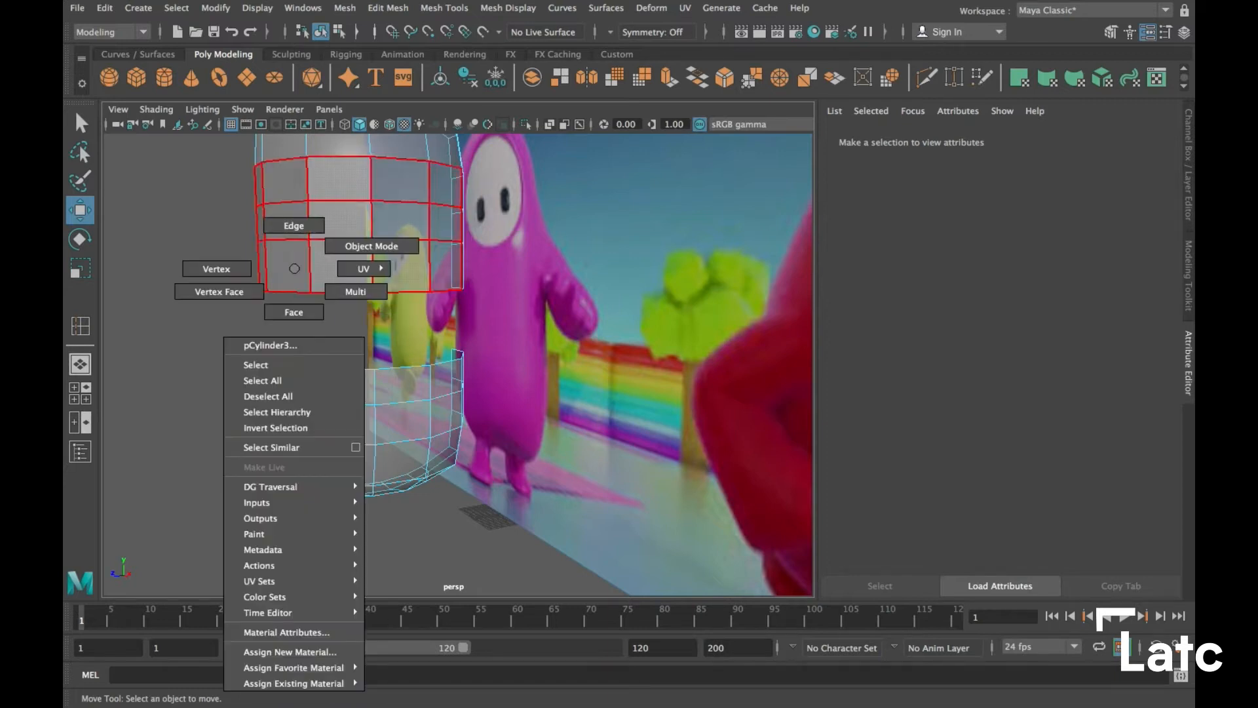
left_click(293, 226)
double_click(344, 369)
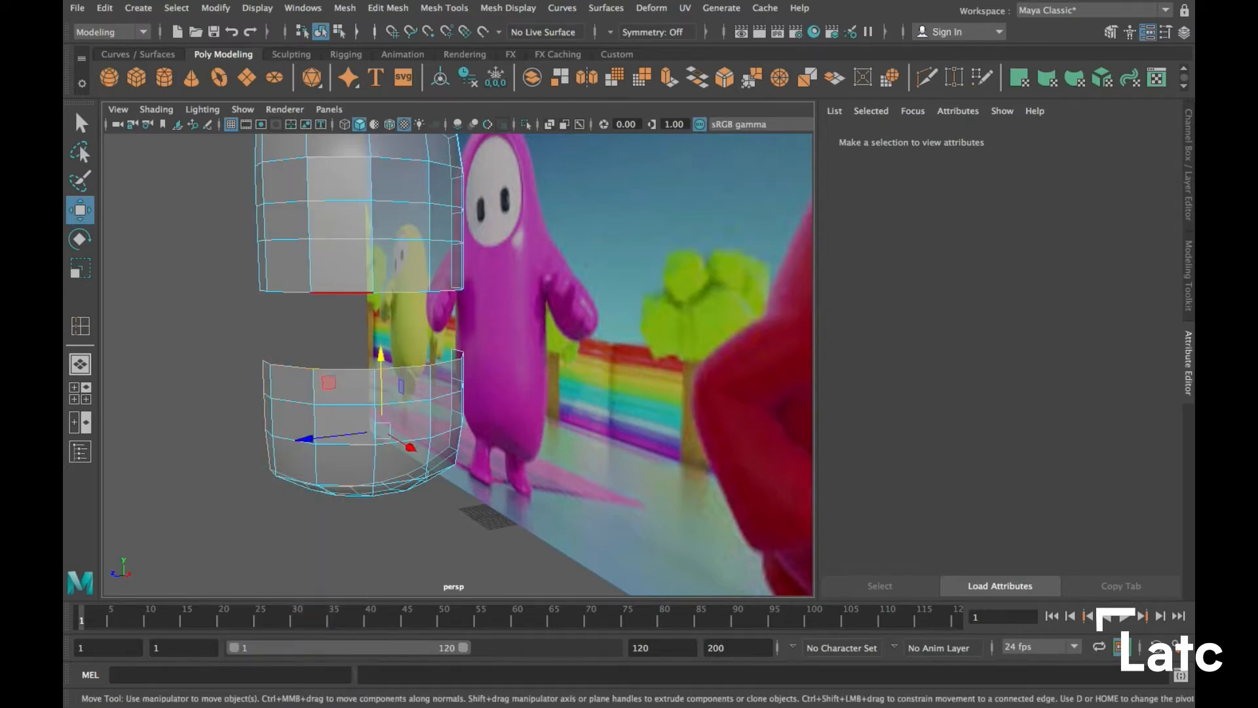
double_click(342, 292, "shift")
left_click_drag(406, 367, 590, 369, "alt")
middle_click_drag(590, 368, 594, 357, "alt")
left_click_drag(593, 357, 564, 348, "alt")
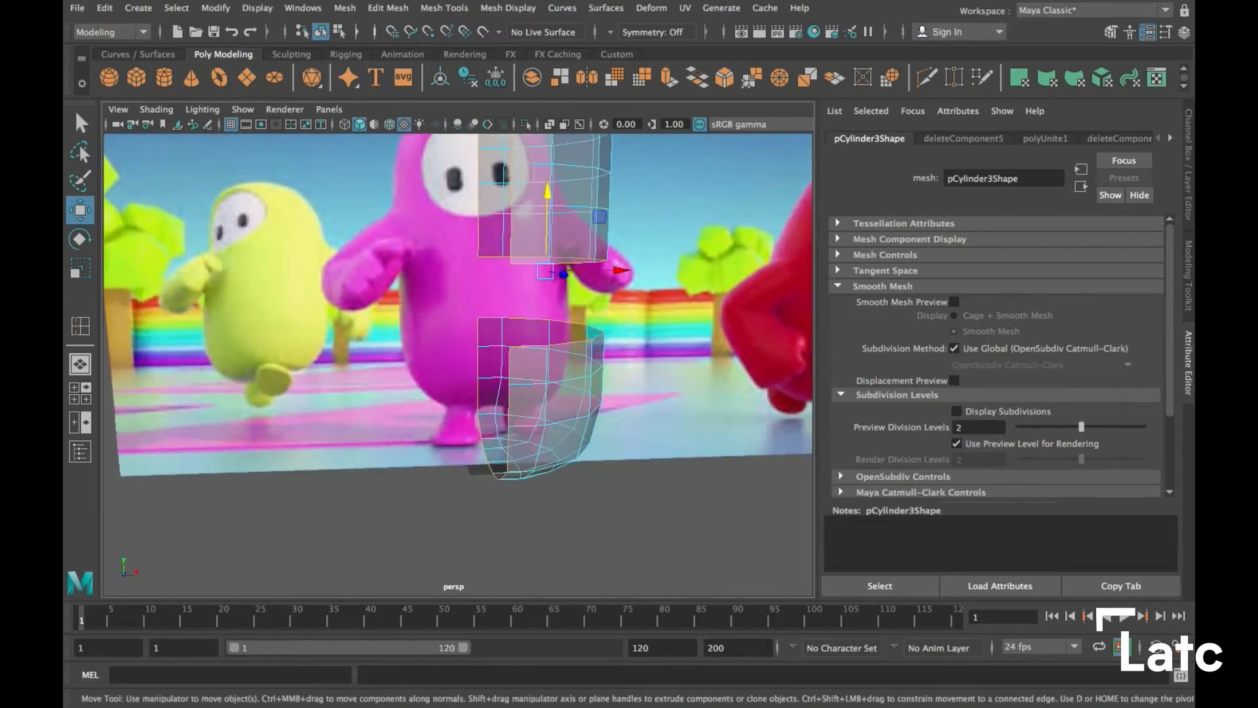
key("space")
key("space")
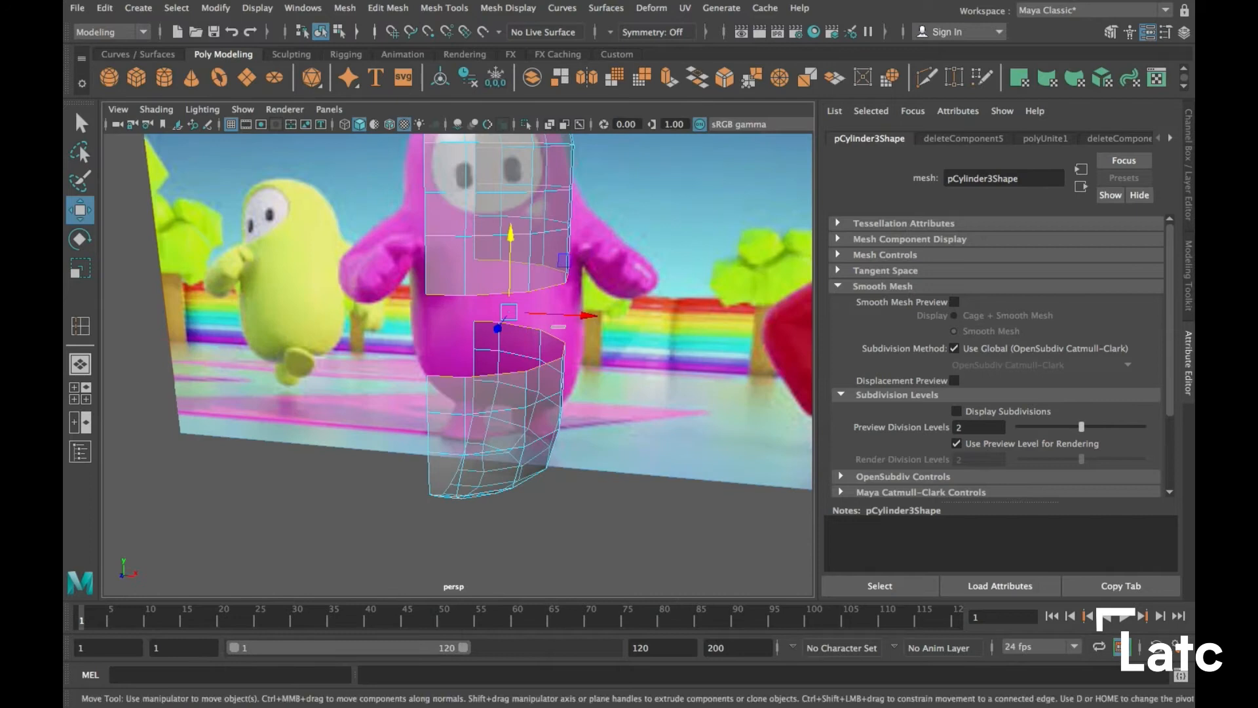
key("g")
left_click_drag(564, 347, 524, 347, "alt")
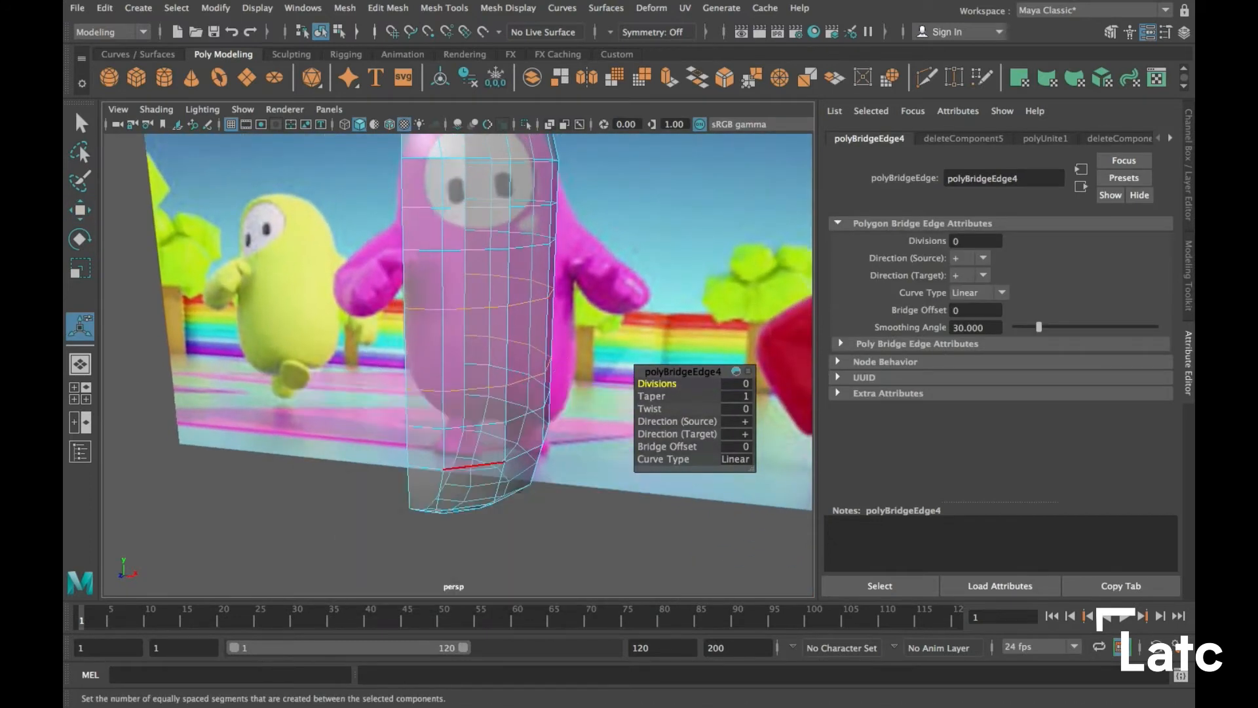
In the front view, raise the vertex row just below mid-body, and move all lower rows up to the reference body's bottom
key("space")
key("space")
middle_click_drag(472, 452, 466, 410, "alt")
right_click_drag(466, 411, 498, 411, "alt")
right_click_drag(521, 301, 453, 301)
key("q")
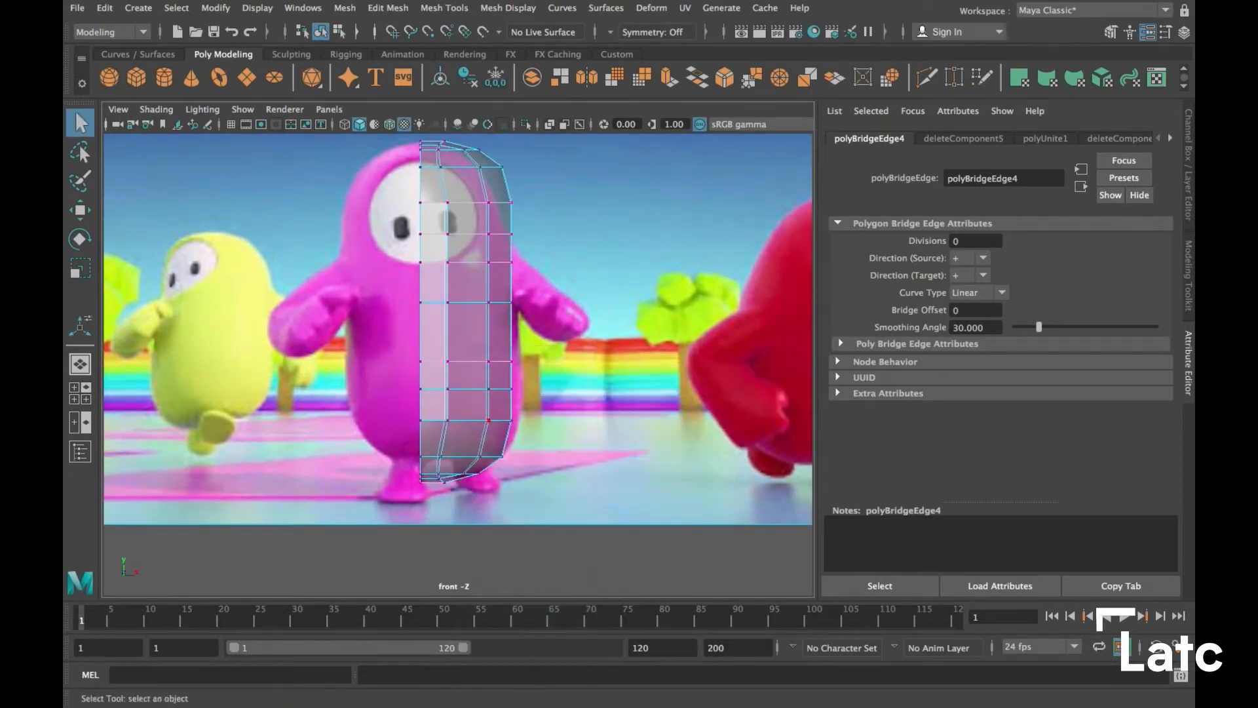
left_click_drag(403, 339, 538, 374)
key("w")
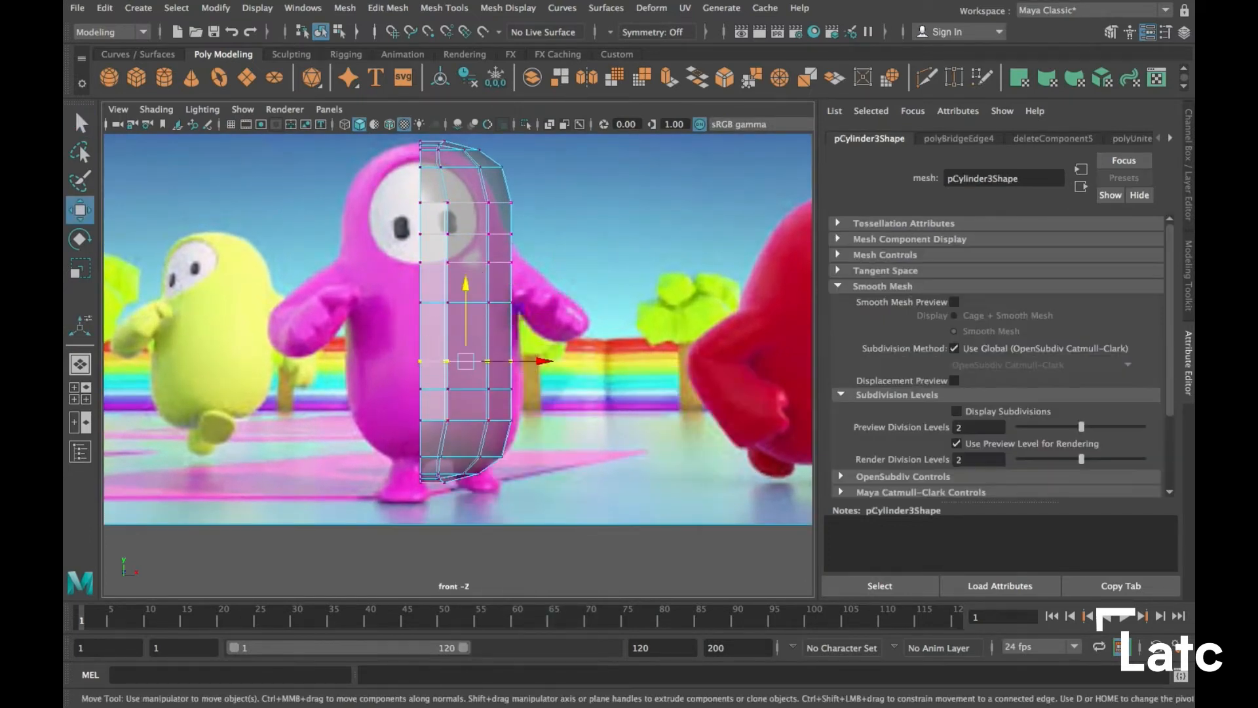
left_click_drag(466, 265, 466, 264)
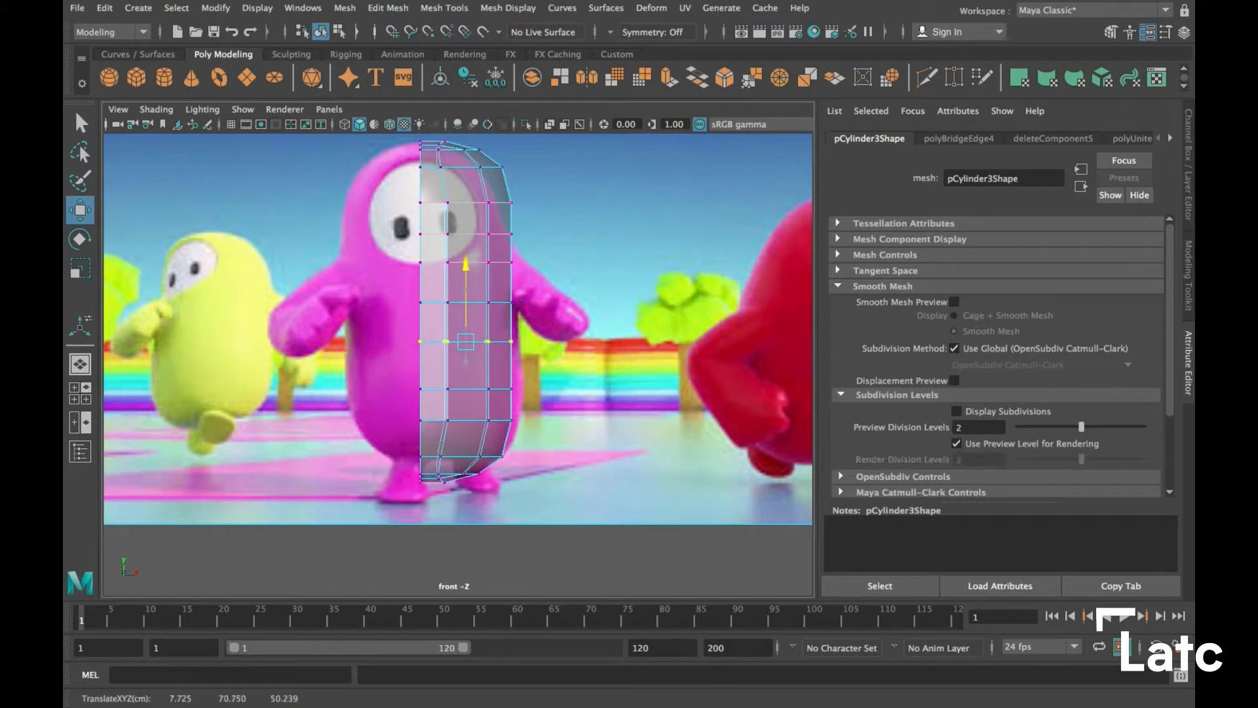
left_click_drag(386, 376, 546, 506)
left_click_drag(466, 359, 465, 346)
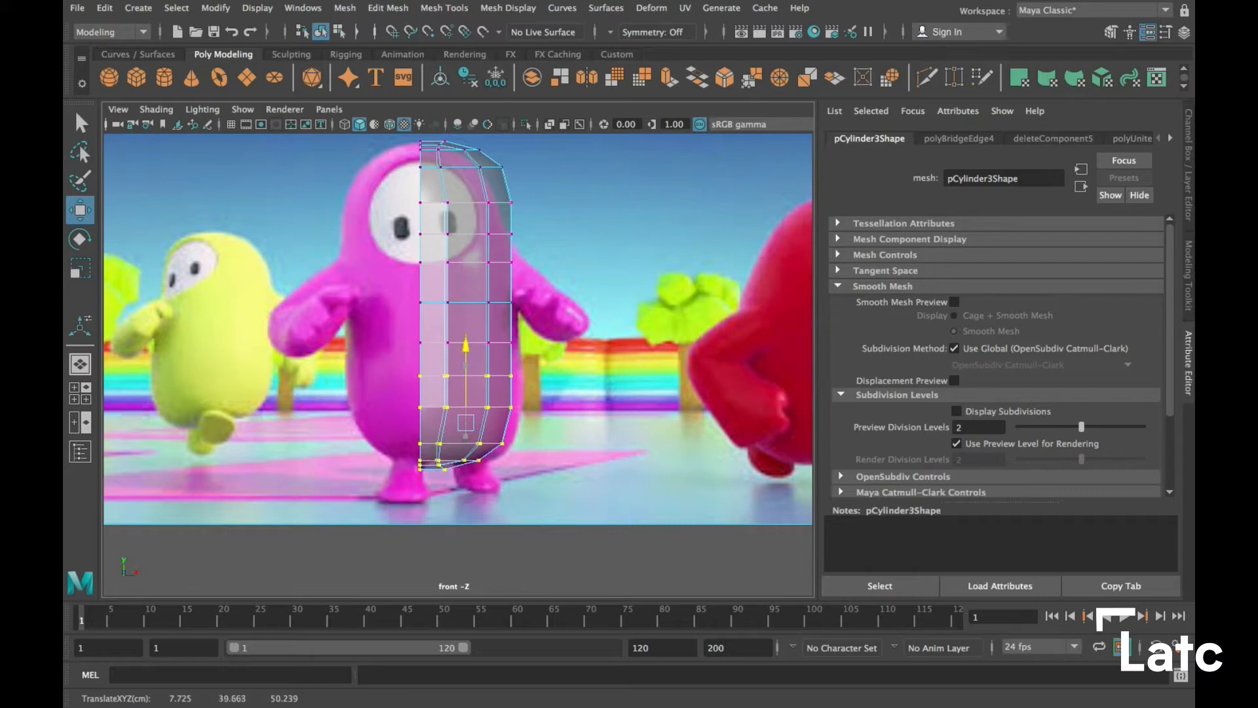
Move the outer side vertices of the three rows above the rounded bottom outward to match the reference's hip contour
left_click(488, 342)
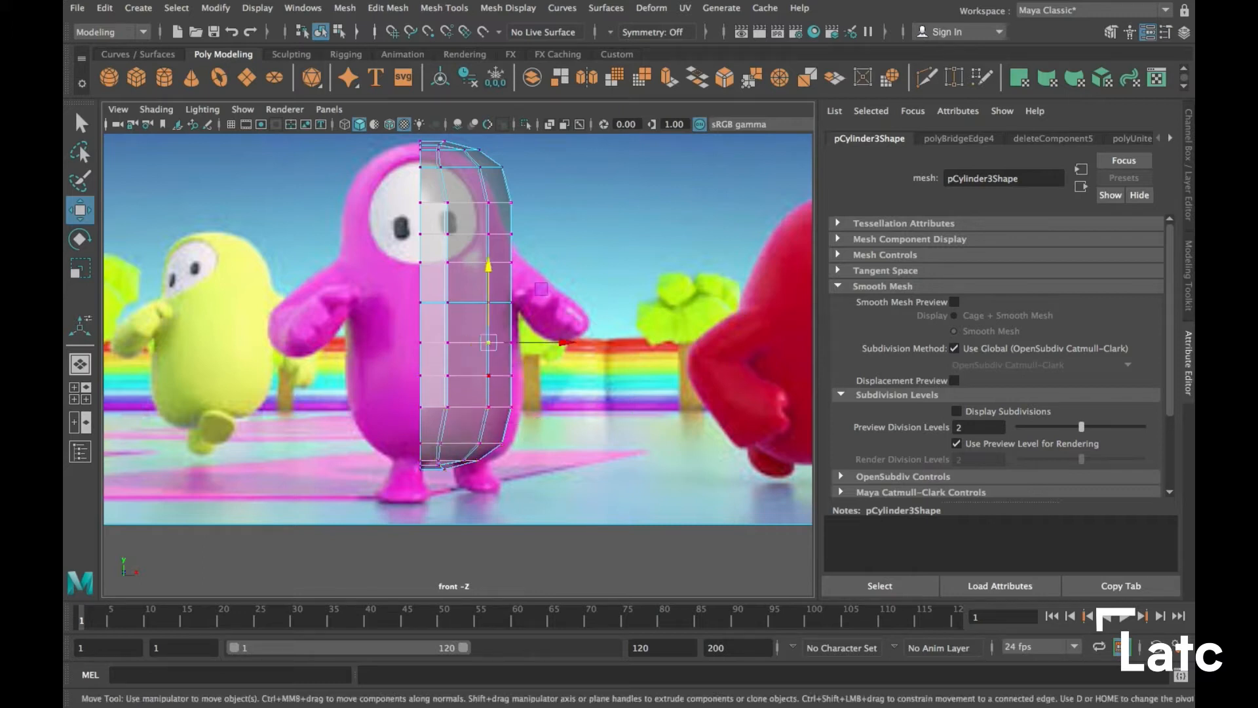
left_click_drag(531, 406, 531, 406)
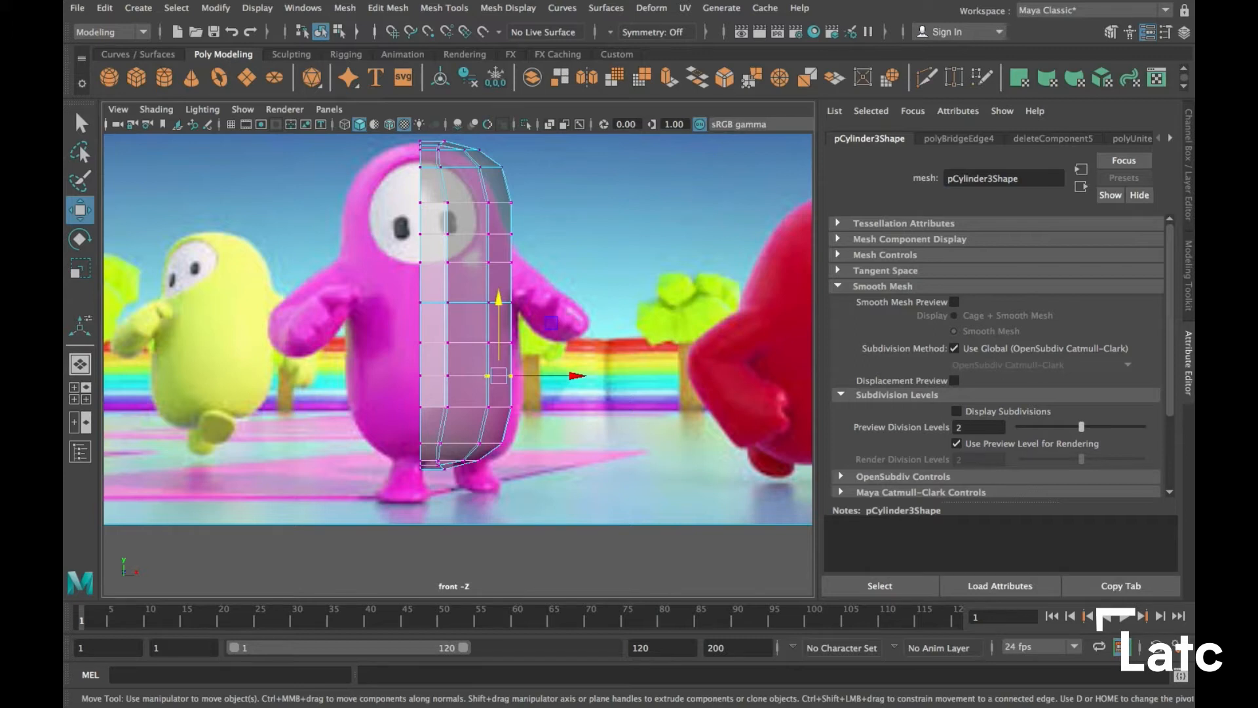
left_click_drag(577, 375, 468, 418)
left_click_drag(576, 407, 462, 471)
left_click_drag(565, 450, 573, 451)
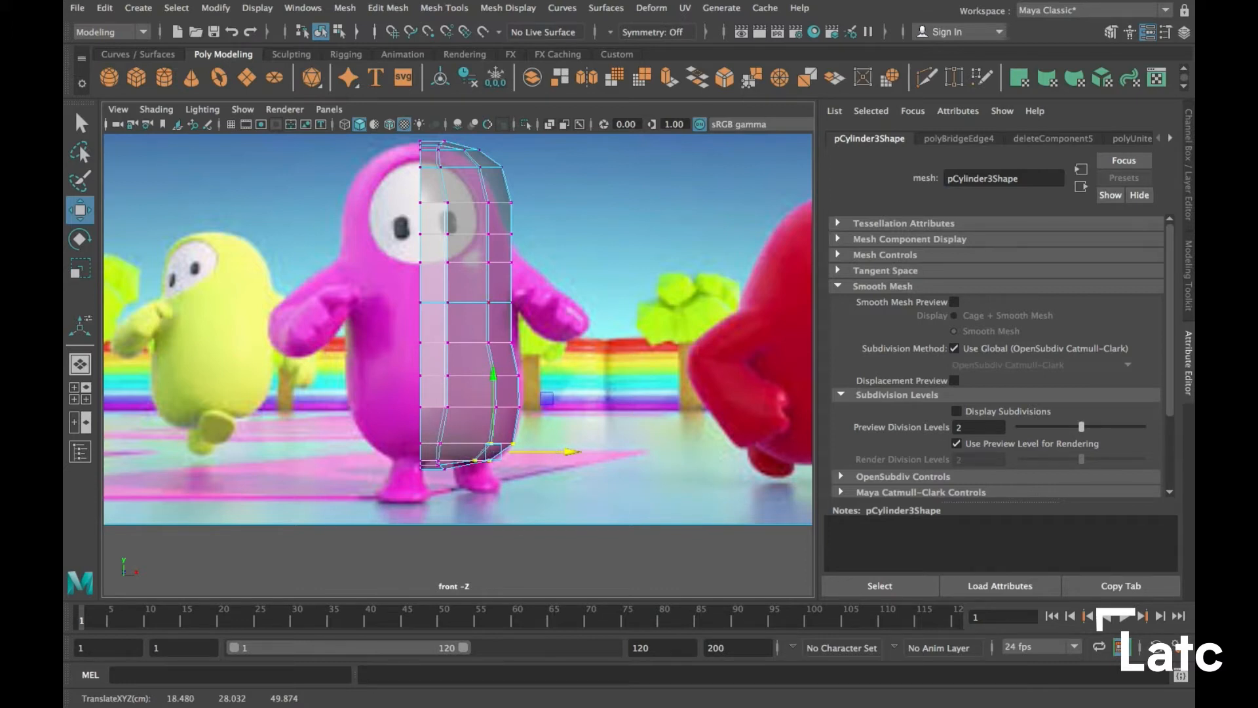
Move the outer vertices of the two rows below the top cap inward to follow the reference's head outline
left_click_drag(476, 190, 569, 202)
mouse_move(459, 140)
left_mouse_down()
mouse_move(502, 176)
mouse_move(553, 158)
mouse_move(463, 157)
left_mouse_up()
left_click(523, 182)
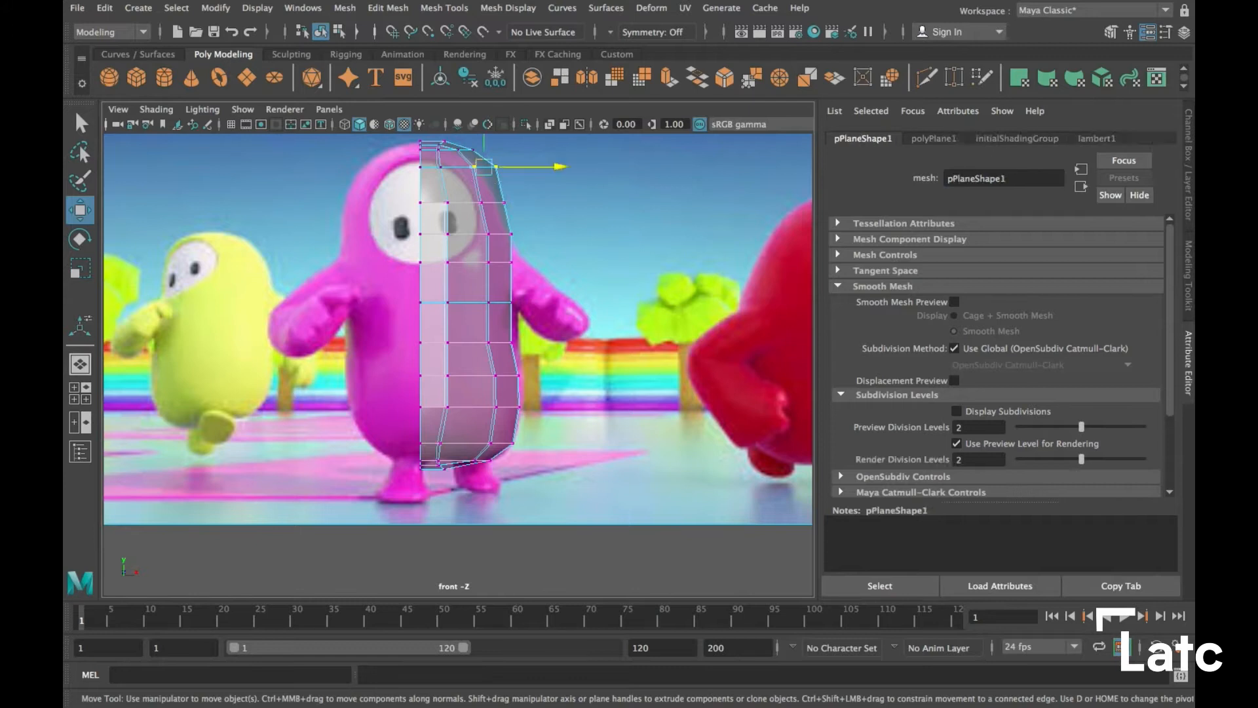
left_click_drag(560, 167, 554, 167)
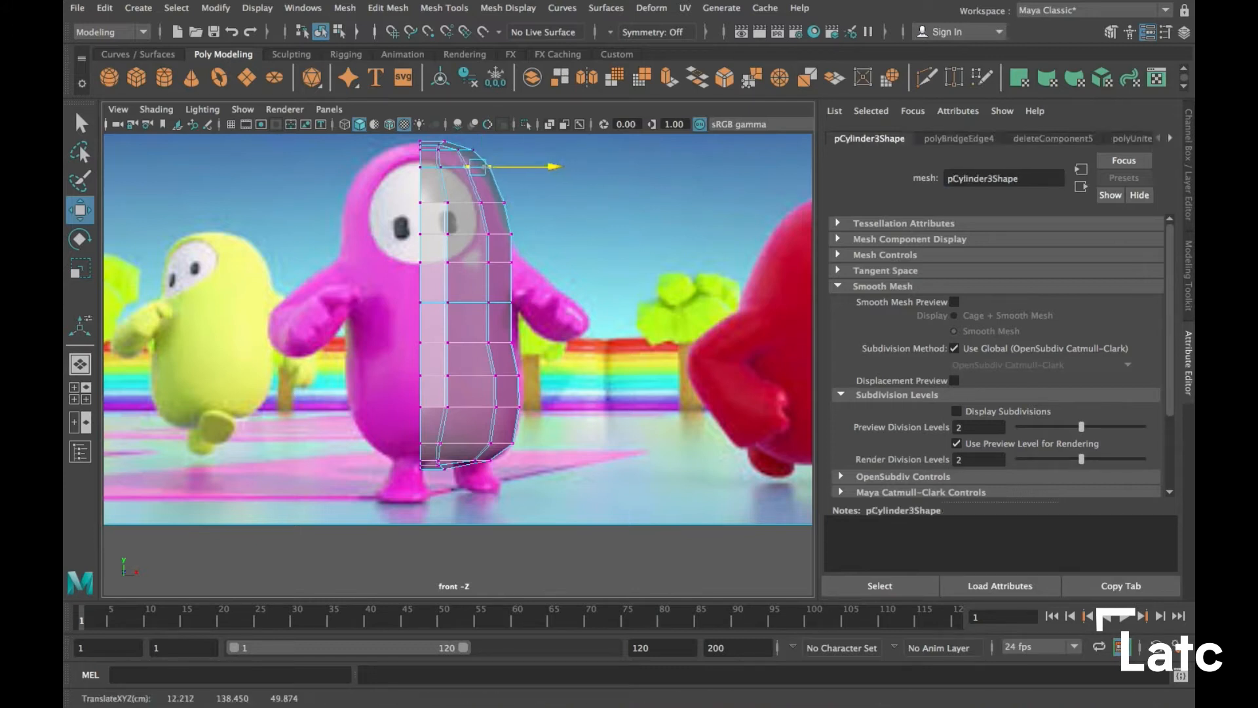
Refine the outer vertices around eye height, shifting the next row down slightly inward to taper the head
left_click(480, 203)
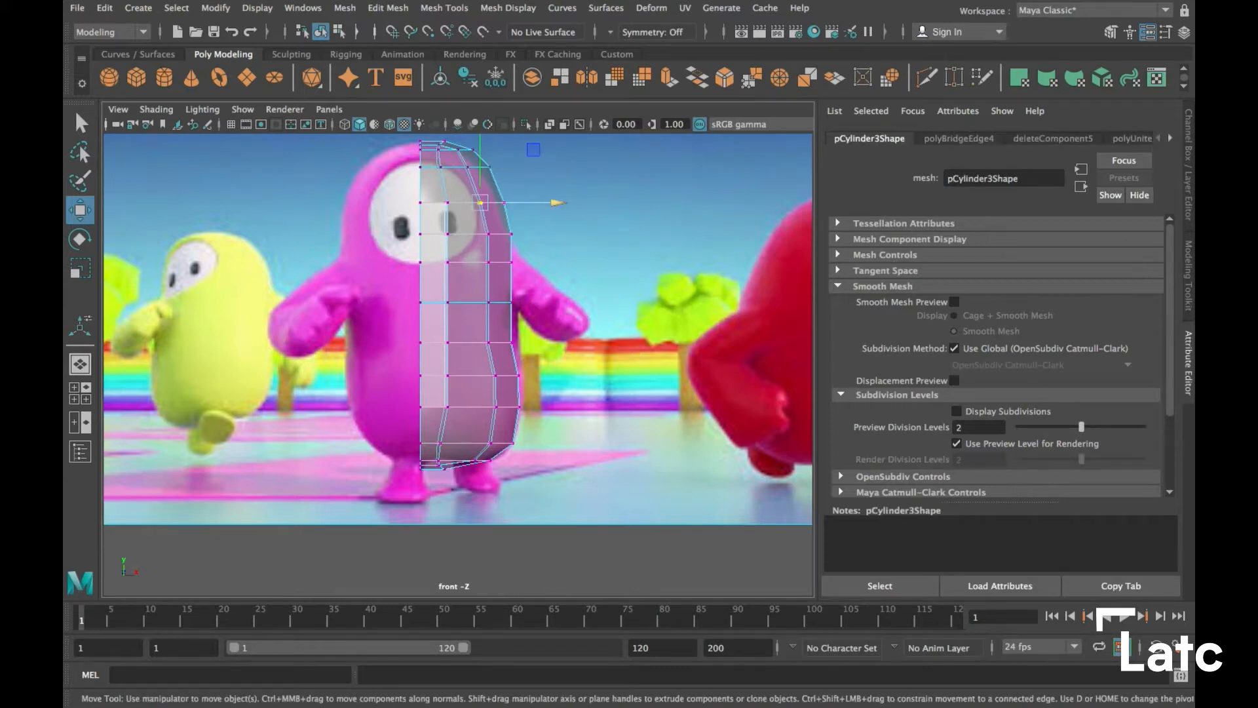
left_click(449, 203)
left_click_drag(513, 209, 569, 202)
left_click_drag(477, 224, 524, 244)
left_click_drag(577, 234, 573, 234)
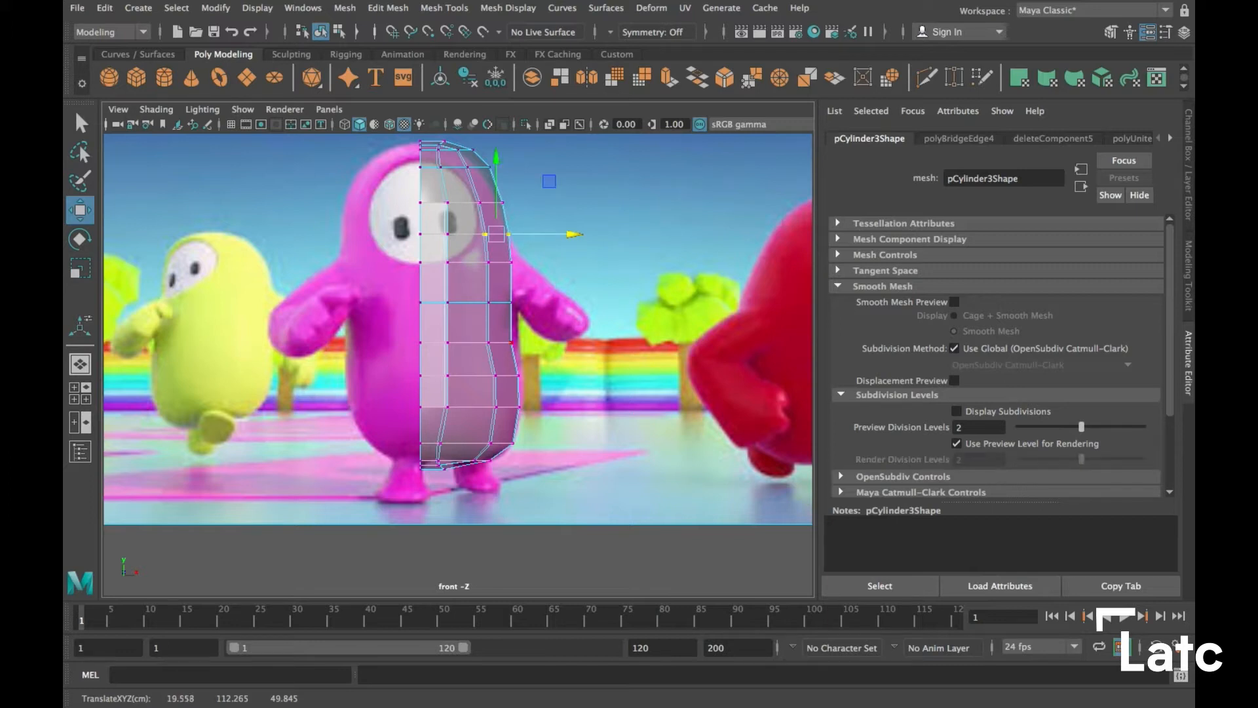
Move the outer vertices of the waist rows outward so the side curves smoothly into the hip
left_click_drag(480, 293, 584, 302)
left_click_drag(480, 332, 583, 342)
left_click_drag(479, 366, 526, 386)
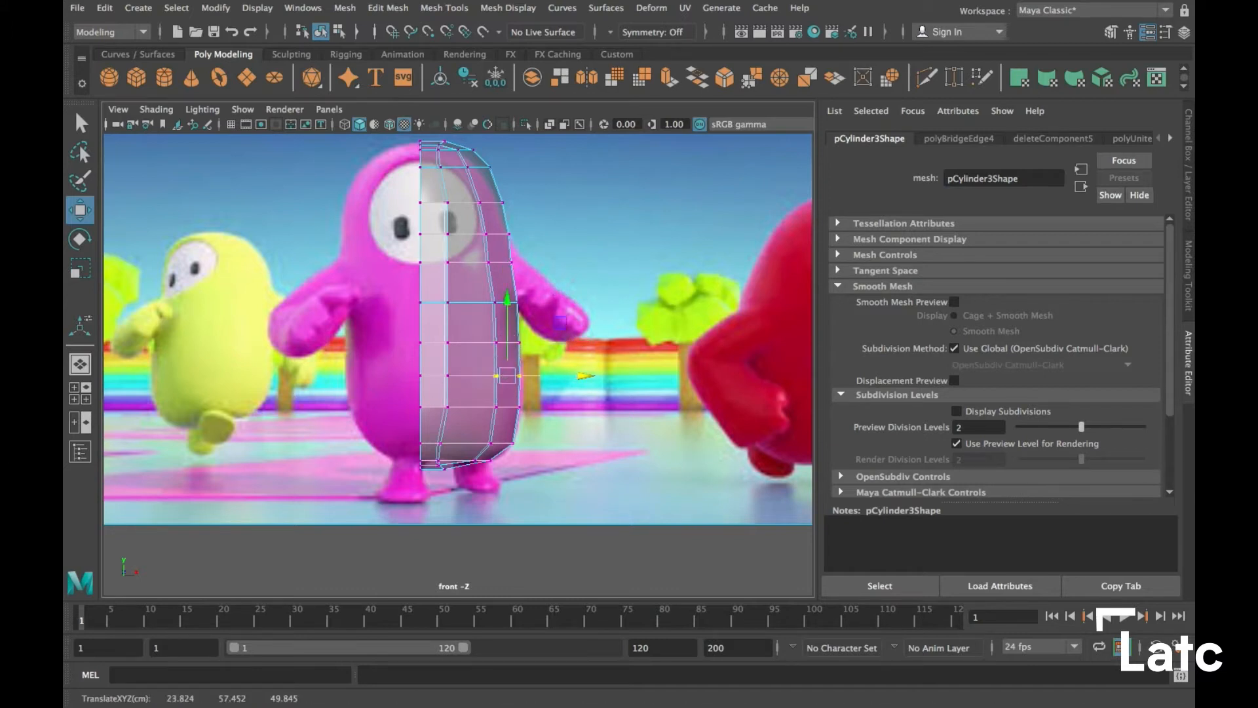
Examine the reshaped half-body in perspective and frame its selected vertices in the side view
key("space")
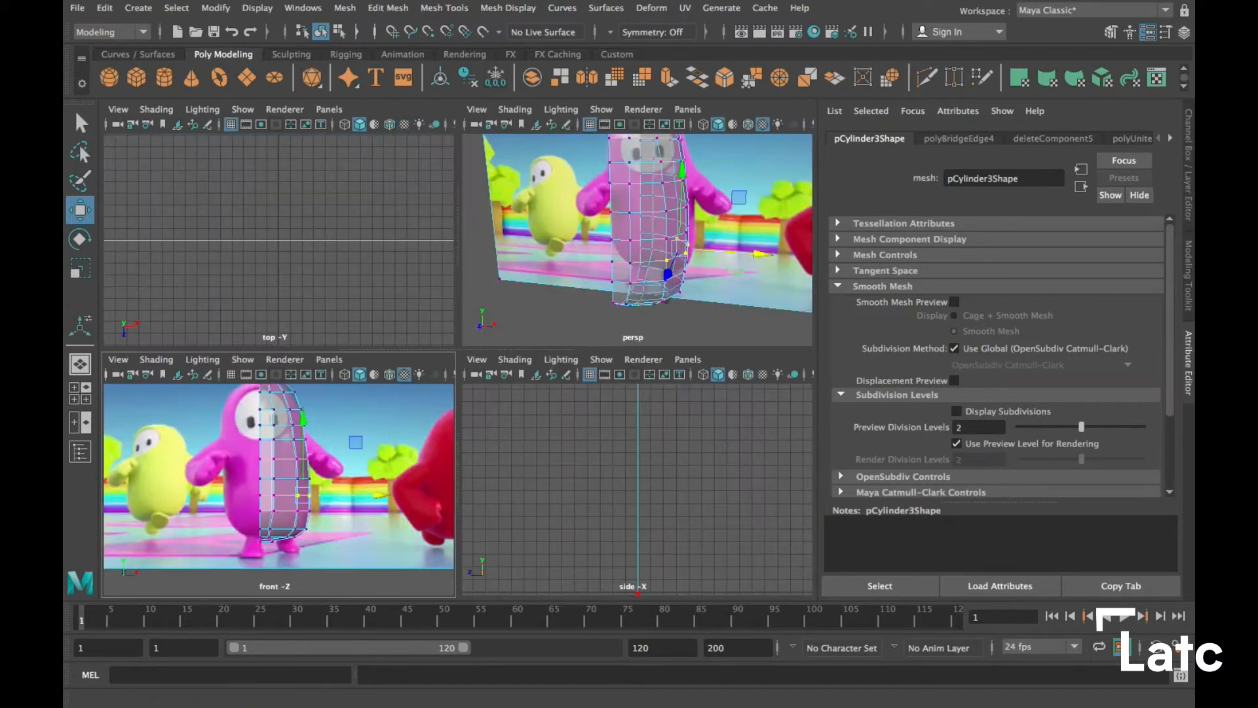
key("space")
left_click_drag(568, 347, 478, 344, "alt")
middle_click_drag(479, 344, 536, 403, "alt")
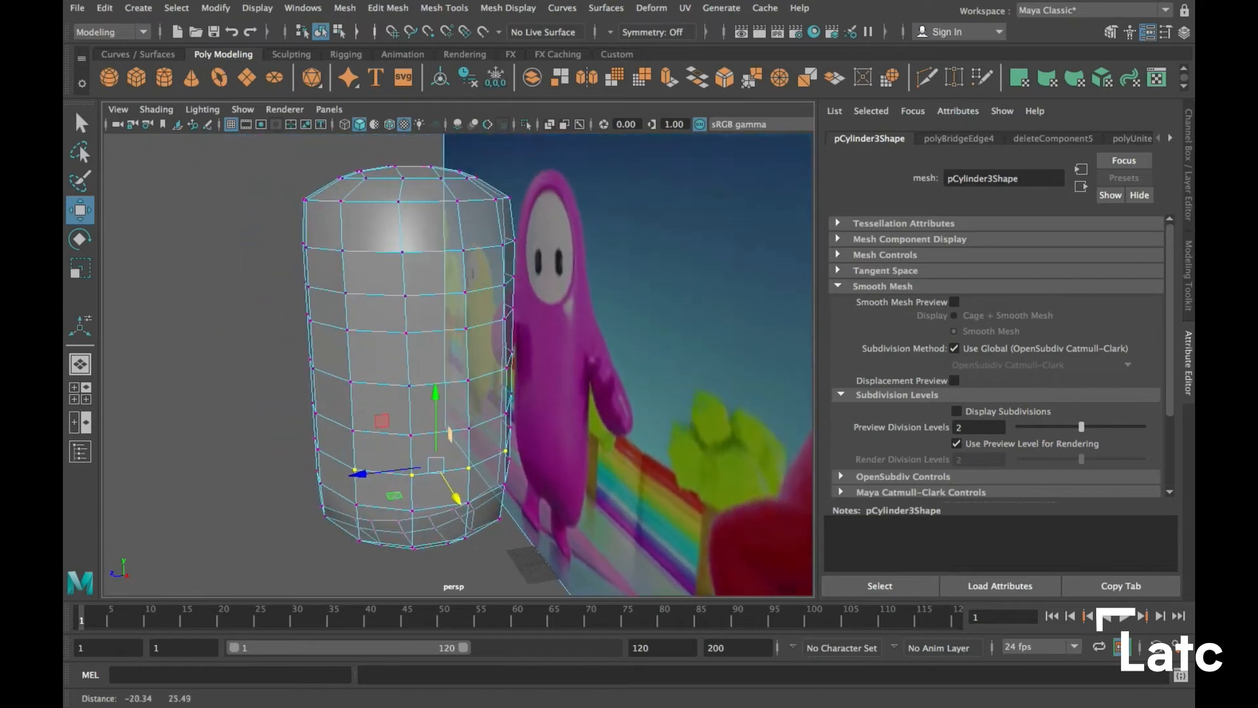
mouse_move(458, 367)
left_mouse_down("alt")
mouse_move(588, 363)
mouse_move(453, 387)
left_mouse_up("alt")
key("space")
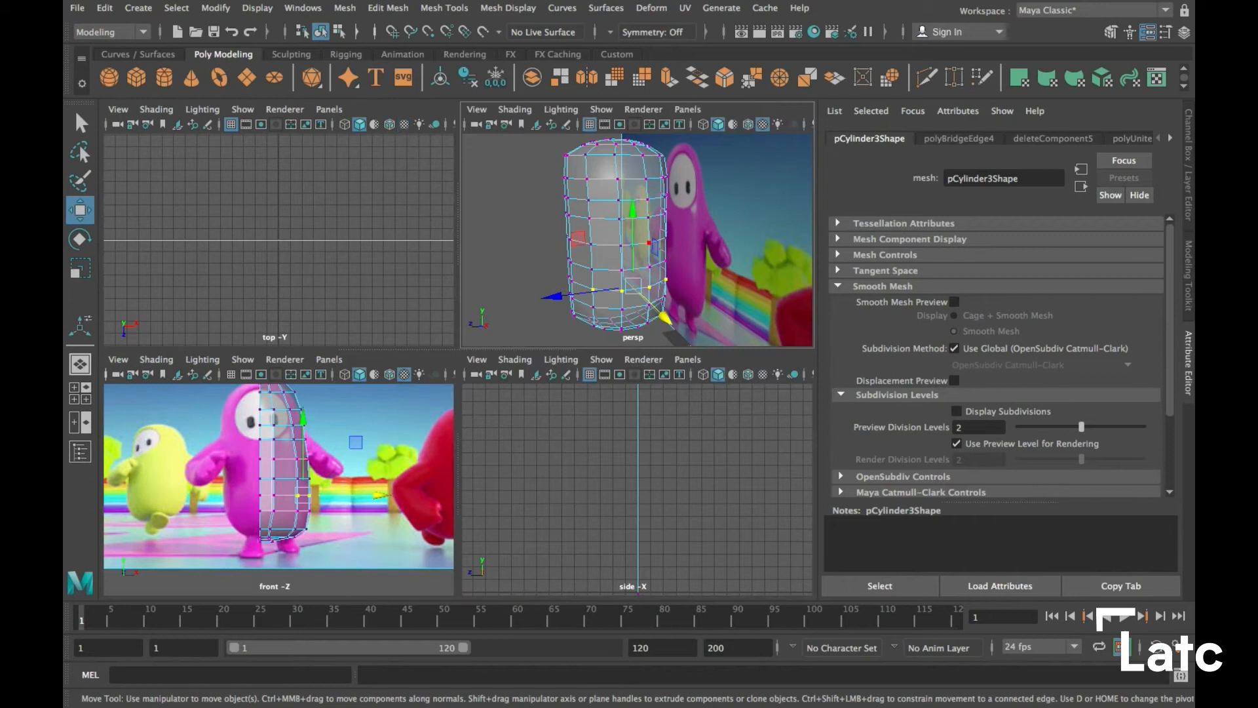
scroll(638, 489, "down", 10)
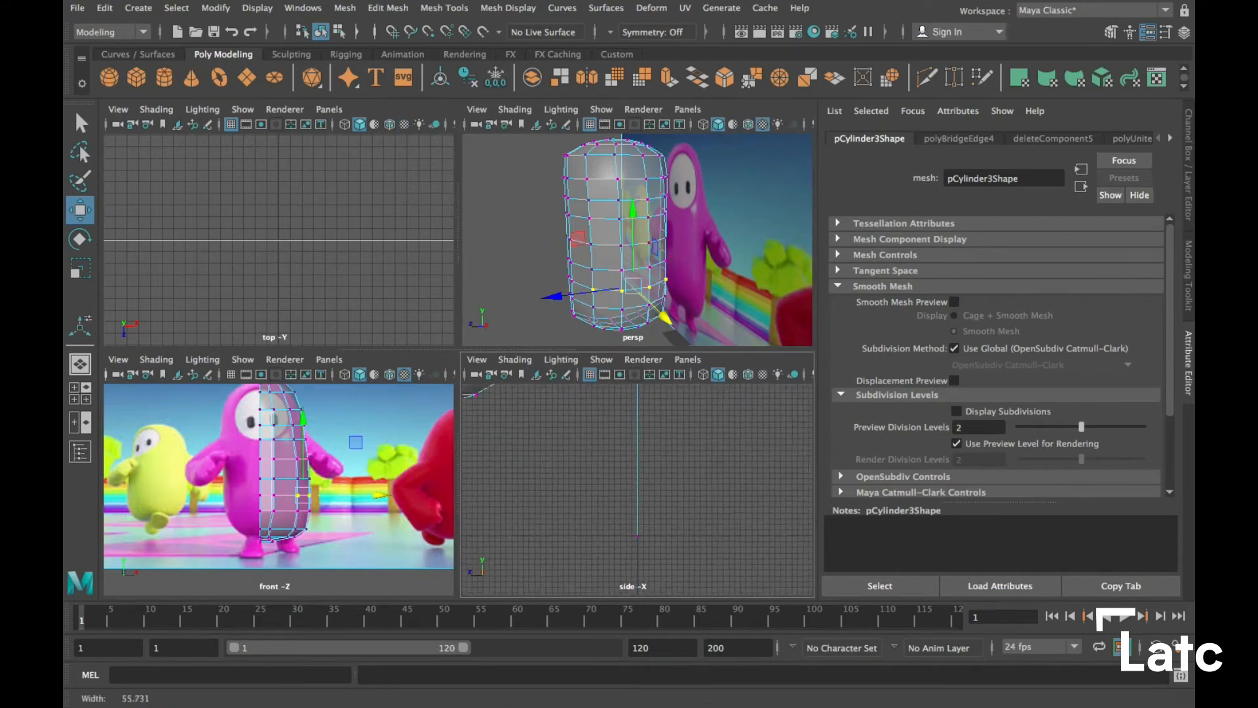
key("f")
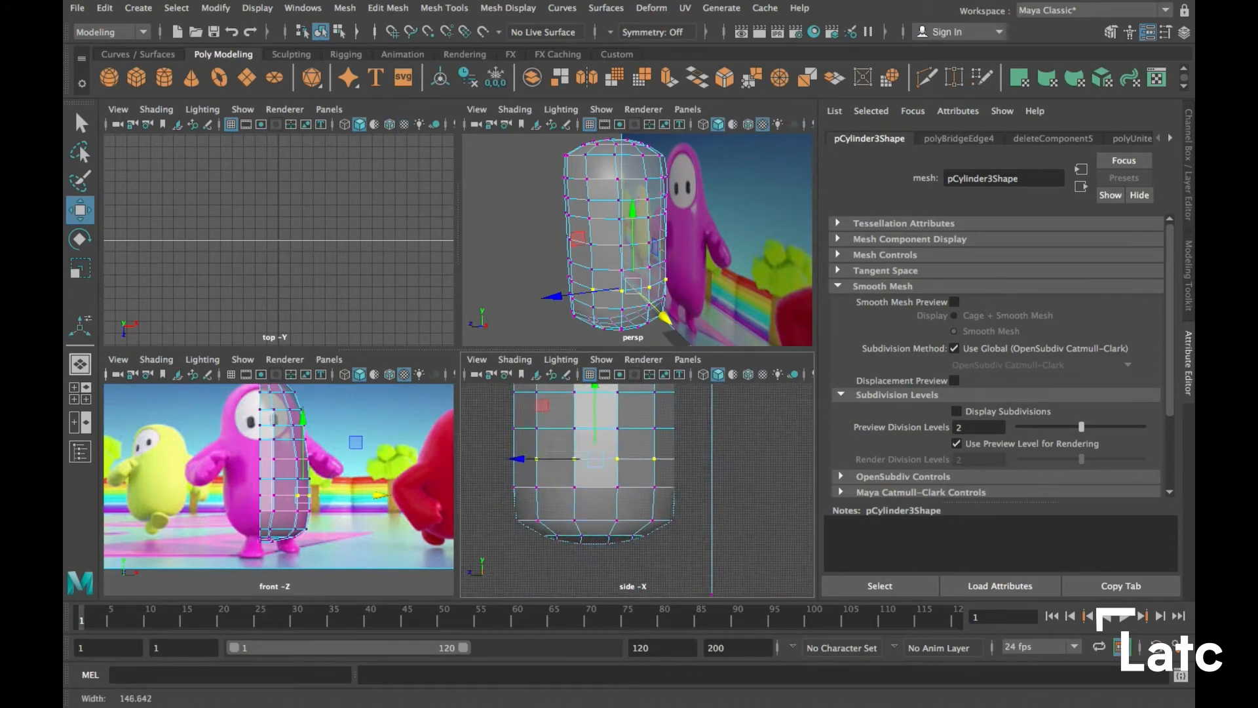
Move the front vertices of the upper head rows inward in the side view to start tapering the profile
middle_click_drag(638, 452, 683, 489, "alt")
scroll(637, 490, "up", 5)
scroll(637, 490, "up", 2)
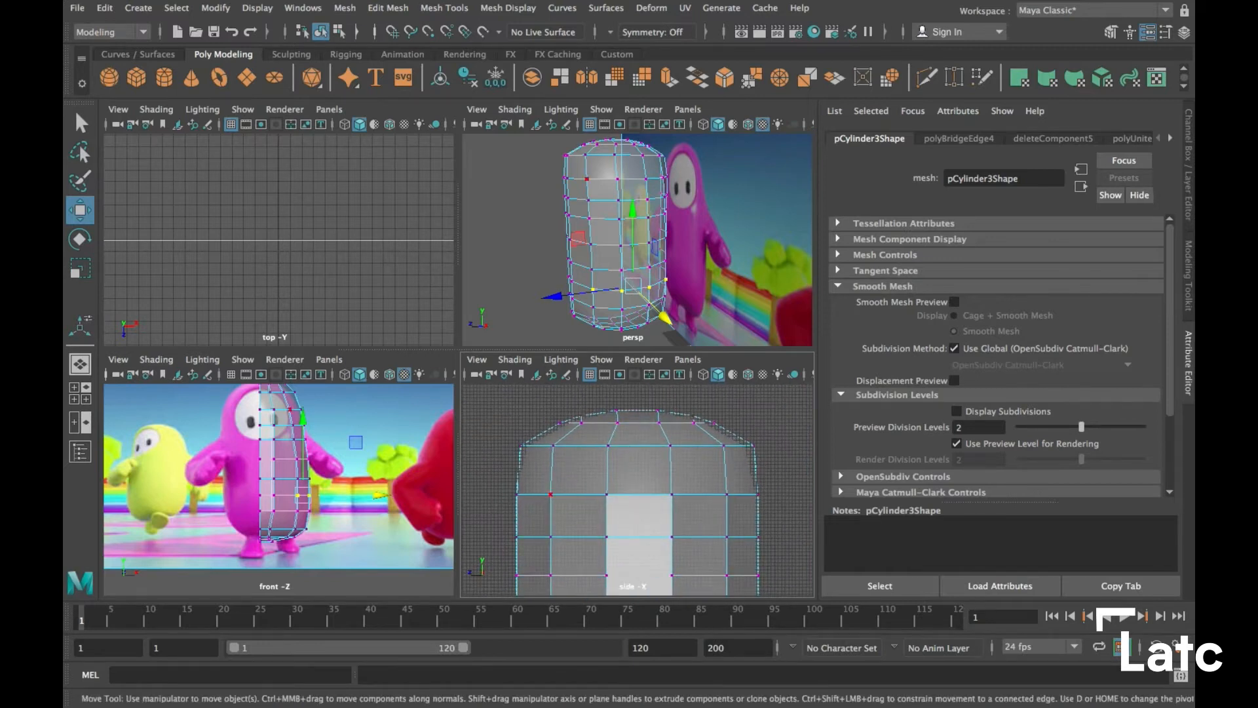
middle_click_drag(551, 536, 549, 526, "alt")
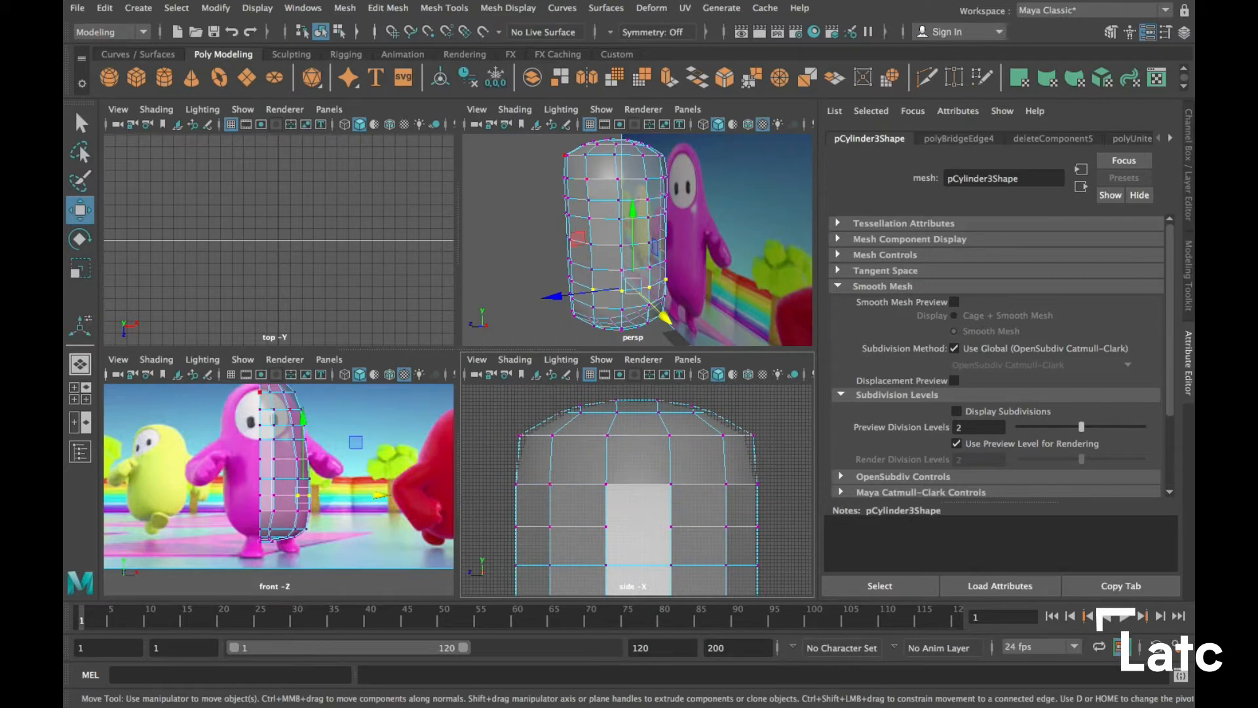
left_click_drag(534, 479, 562, 496)
left_click_drag(475, 459, 581, 501)
left_click_drag(476, 483, 470, 483)
Move the front vertices of the next rows below the head slightly inward to continue the front taper
middle_click_drag(496, 517, 497, 481, "alt")
left_click_drag(496, 481, 570, 543)
left_click_drag(470, 509, 478, 509)
middle_click_drag(507, 524, 505, 410, "alt")
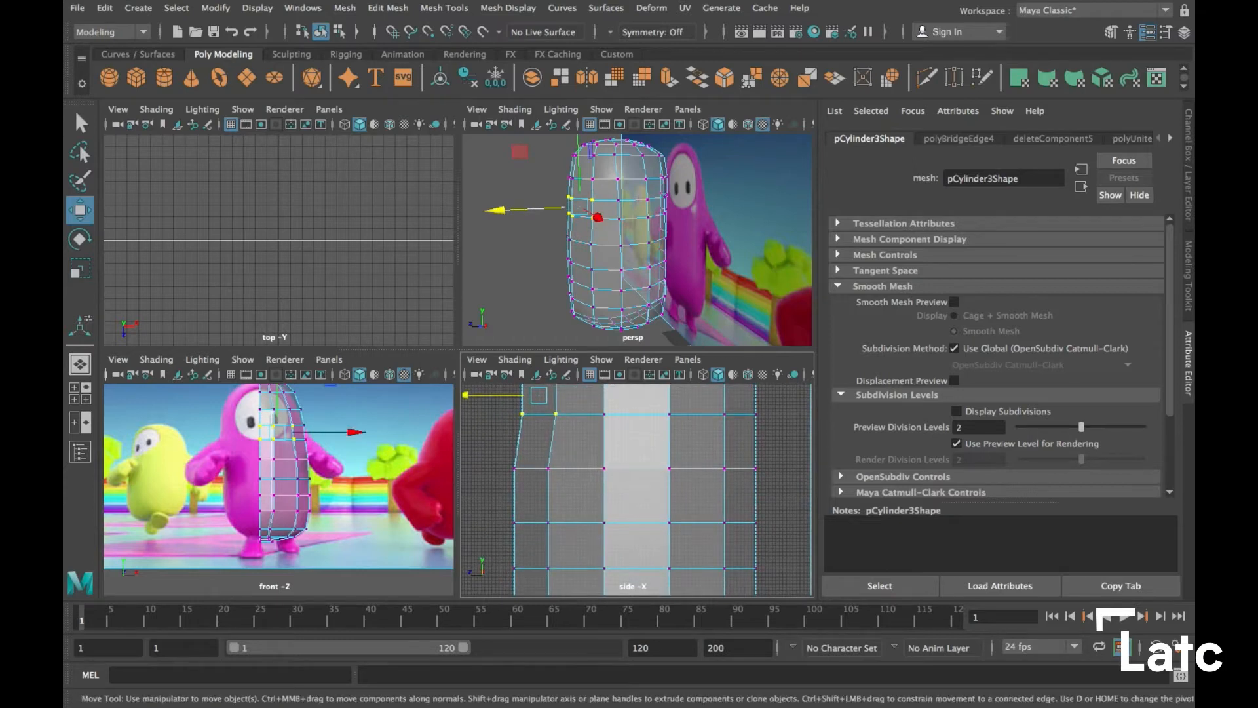
left_click_drag(496, 448, 568, 491)
left_click_drag(475, 468, 480, 468)
Move the back vertices of the head and upper-body rows inward to taper the rear side profile
middle_click_drag(721, 418, 647, 602, "alt")
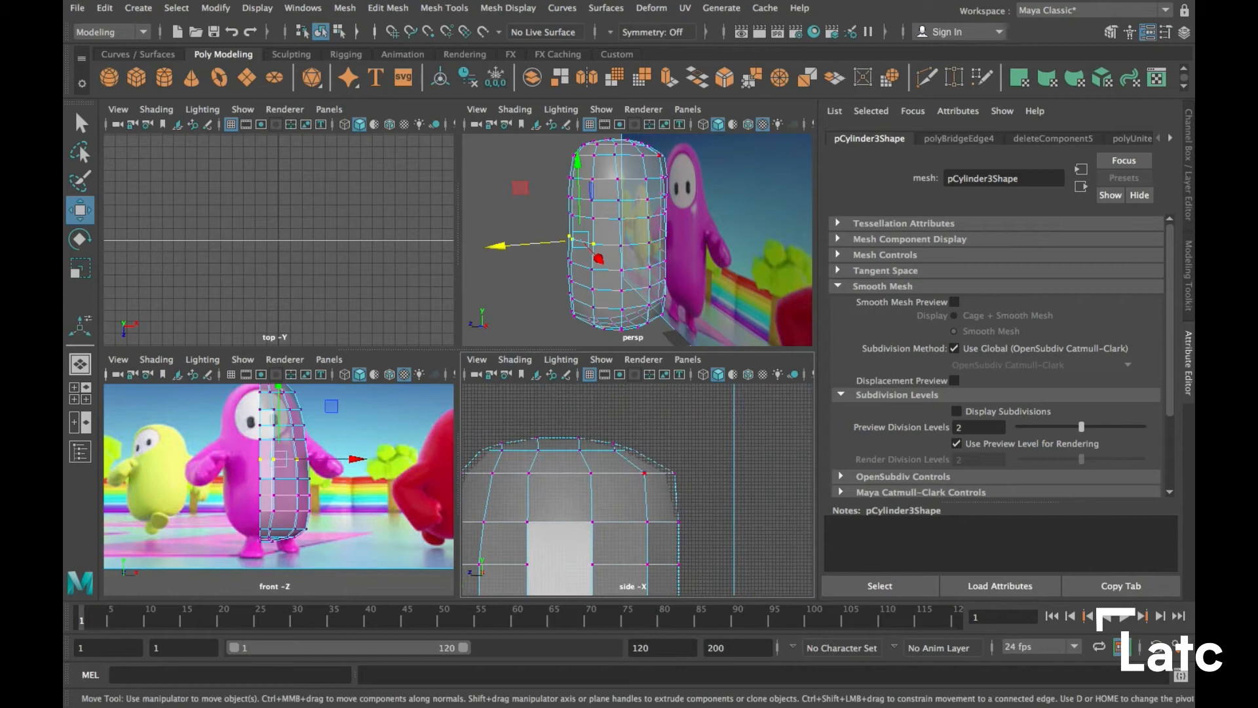
left_click_drag(688, 488, 649, 472)
middle_click_drag(656, 498, 685, 459, "alt")
mouse_move(662, 469)
left_mouse_down()
mouse_move(721, 495)
mouse_move(652, 483)
left_mouse_up()
mouse_move(656, 498)
middle_mouse_down("alt")
mouse_move(642, 511)
mouse_move(637, 501)
middle_mouse_up("alt")
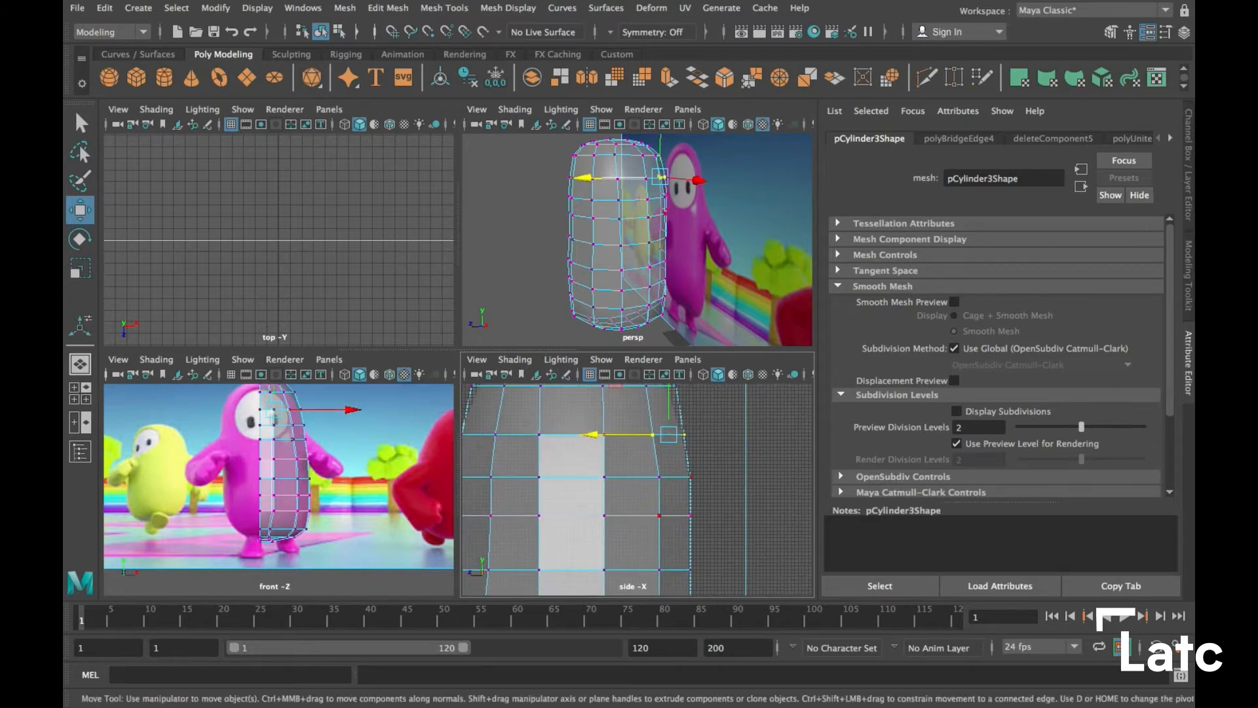
left_click_drag(637, 493, 661, 515)
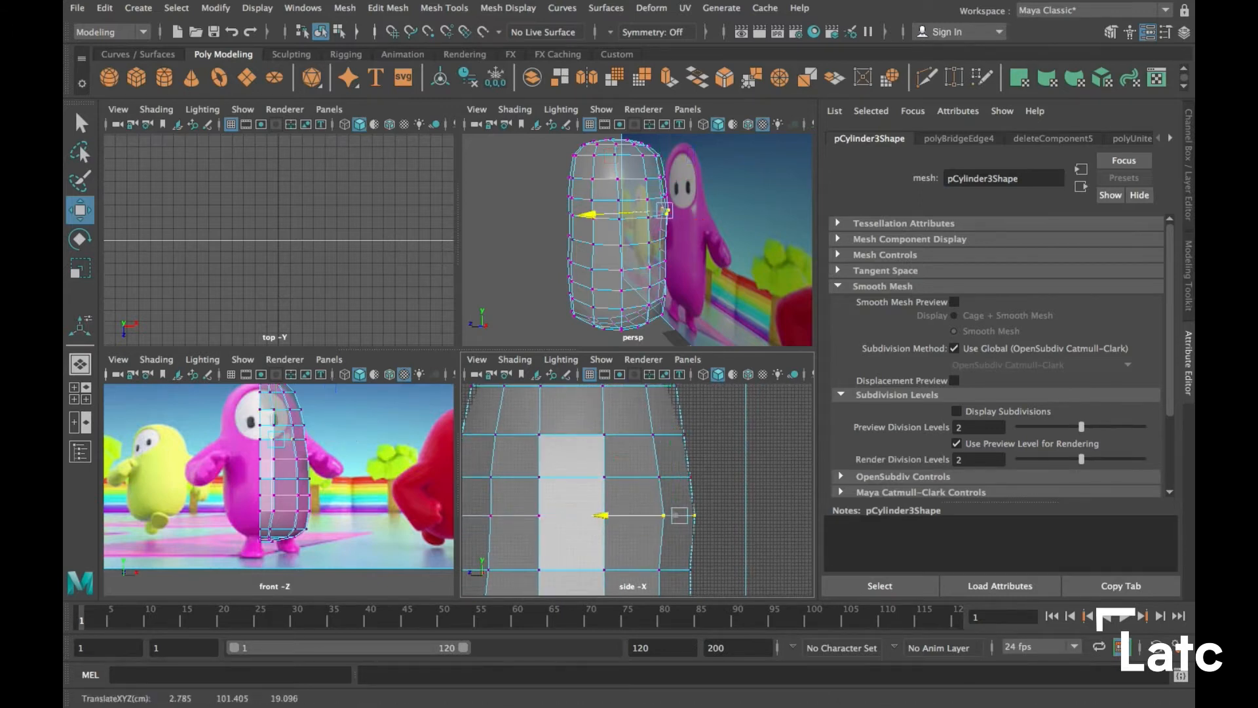
Move the front vertices of the bottom rows and the row above them outward to widen the belly in side profile
middle_click_drag(662, 531, 689, 388, "alt")
scroll(688, 490, "down", 4)
middle_click_drag(662, 511, 683, 399, "alt")
middle_click_drag(636, 459, 654, 511, "alt")
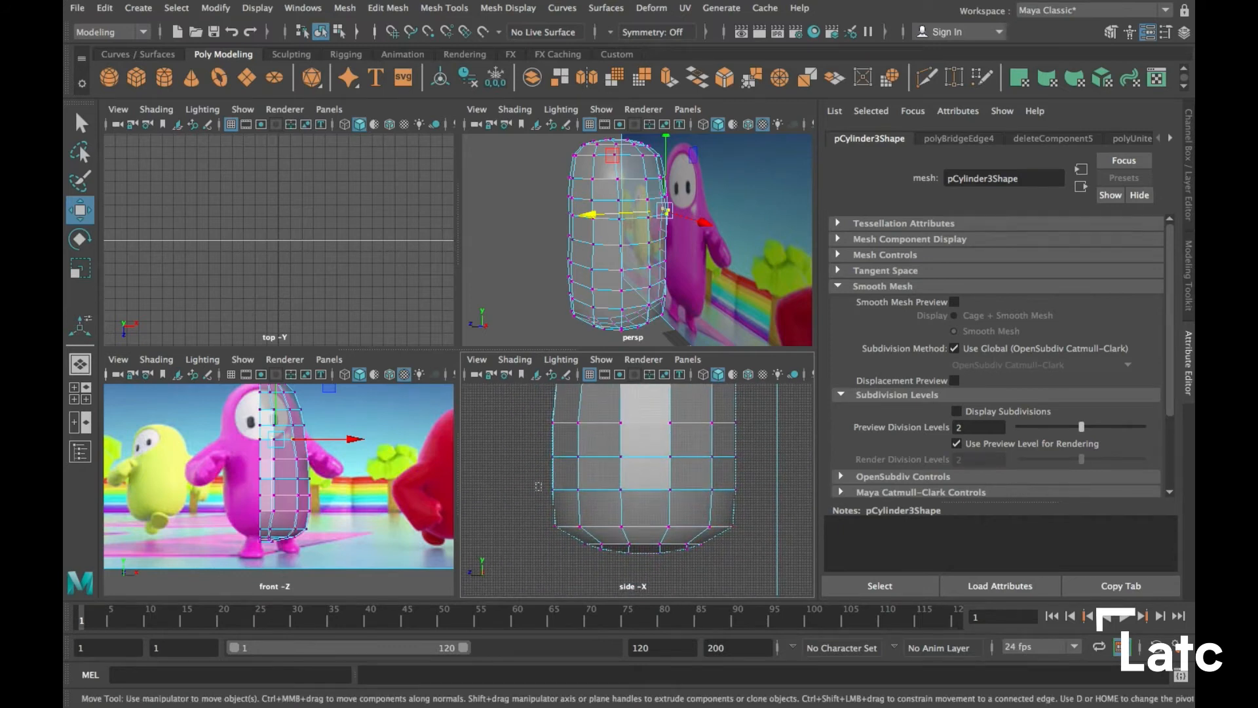
left_click_drag(536, 482, 604, 557)
left_click_drag(501, 519, 494, 519)
left_click_drag(538, 442, 593, 471)
left_click_drag(488, 457, 486, 457)
Move the back vertices of the bottom rows and the row above them slightly outward to round the rear
middle_click_drag(710, 526, 670, 524, "alt")
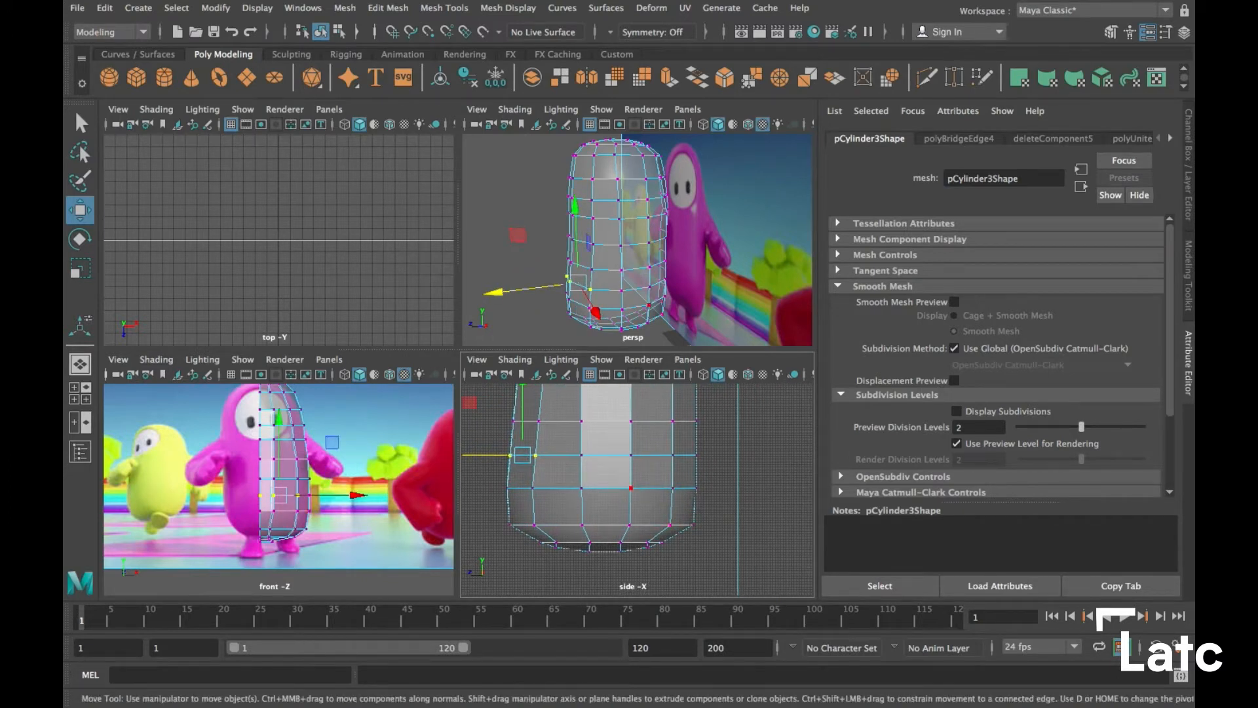
left_click_drag(640, 477, 718, 565)
left_click_drag(595, 517, 599, 518)
left_click_drag(654, 442, 707, 465)
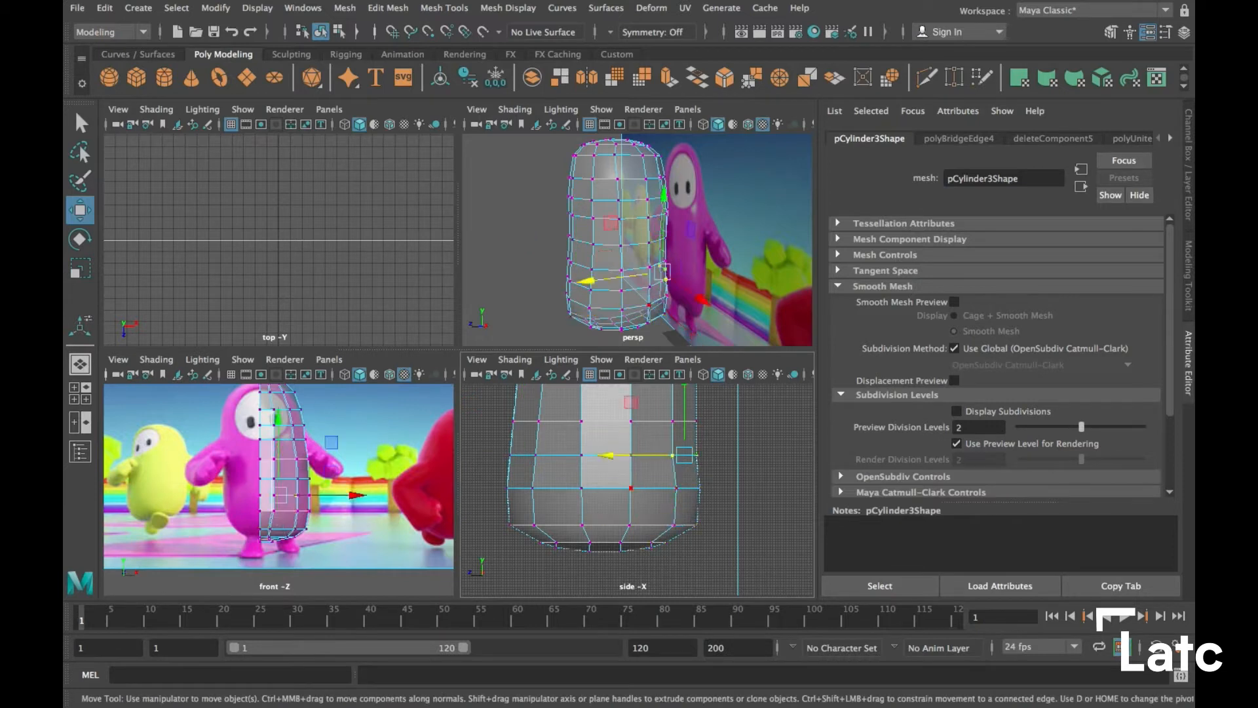
left_click_drag(607, 456, 610, 456)
Move the back vertices of the middle rows slightly inward, row by row, to smooth the curve of the back
middle_click_drag(609, 455, 582, 531, "alt")
left_click_drag(680, 513, 680, 513)
left_click_drag(580, 497, 577, 497)
left_click_drag(638, 445, 678, 474)
left_click_drag(580, 456, 577, 456)
middle_click_drag(576, 455, 564, 512, "alt")
left_click_drag(624, 436, 670, 477)
left_click_drag(567, 457, 561, 457)
Move the back vertices of the two upper head rows inward to round off the back of the head
middle_click_drag(562, 457, 562, 501, "alt")
left_click_drag(620, 443, 667, 467)
left_click_drag(564, 453, 561, 454)
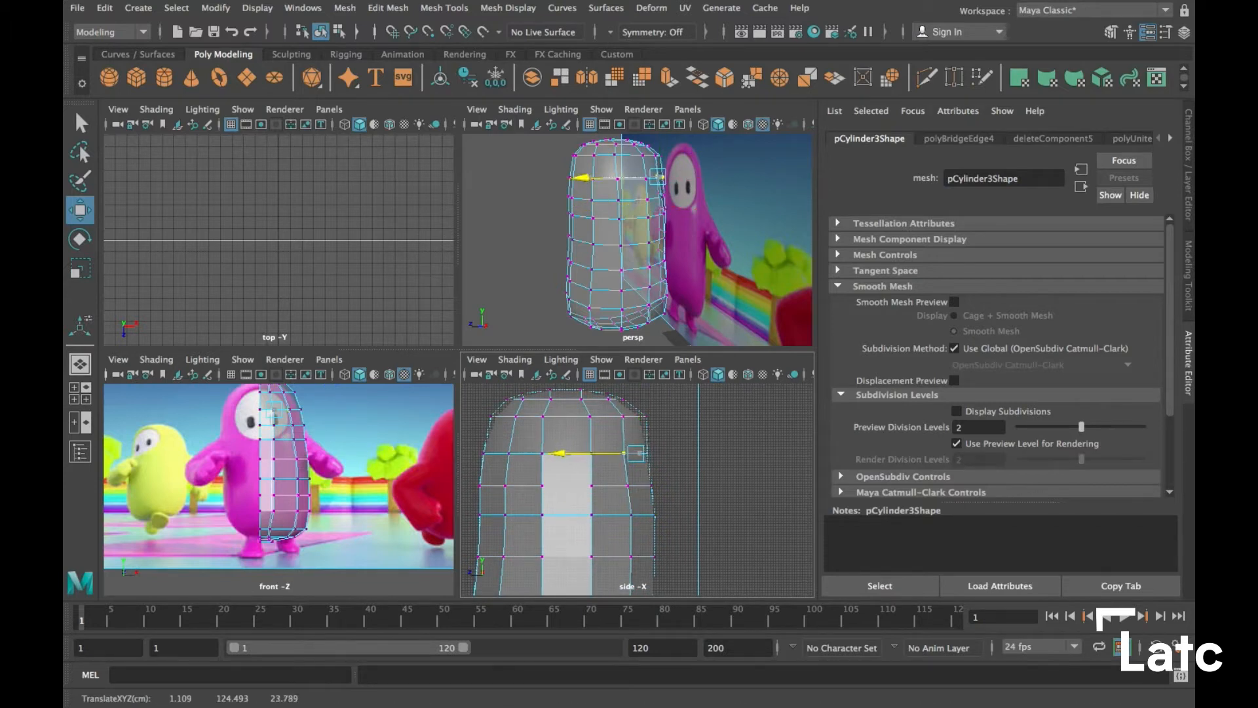
left_click_drag(607, 406, 664, 430)
left_click_drag(558, 416, 552, 416)
middle_click_drag(576, 504, 587, 420, "alt")
scroll(590, 458, "up", 3)
scroll(589, 459, "down", 6)
mouse_move(590, 492)
middle_mouse_down("alt")
mouse_move(597, 459)
mouse_move(610, 491)
middle_mouse_up("alt")
Use Multi-Cut on pCylinder6 to cut a pointed triangle above and below the side face at arm height
left_click_drag(636, 242, 668, 242, "alt")
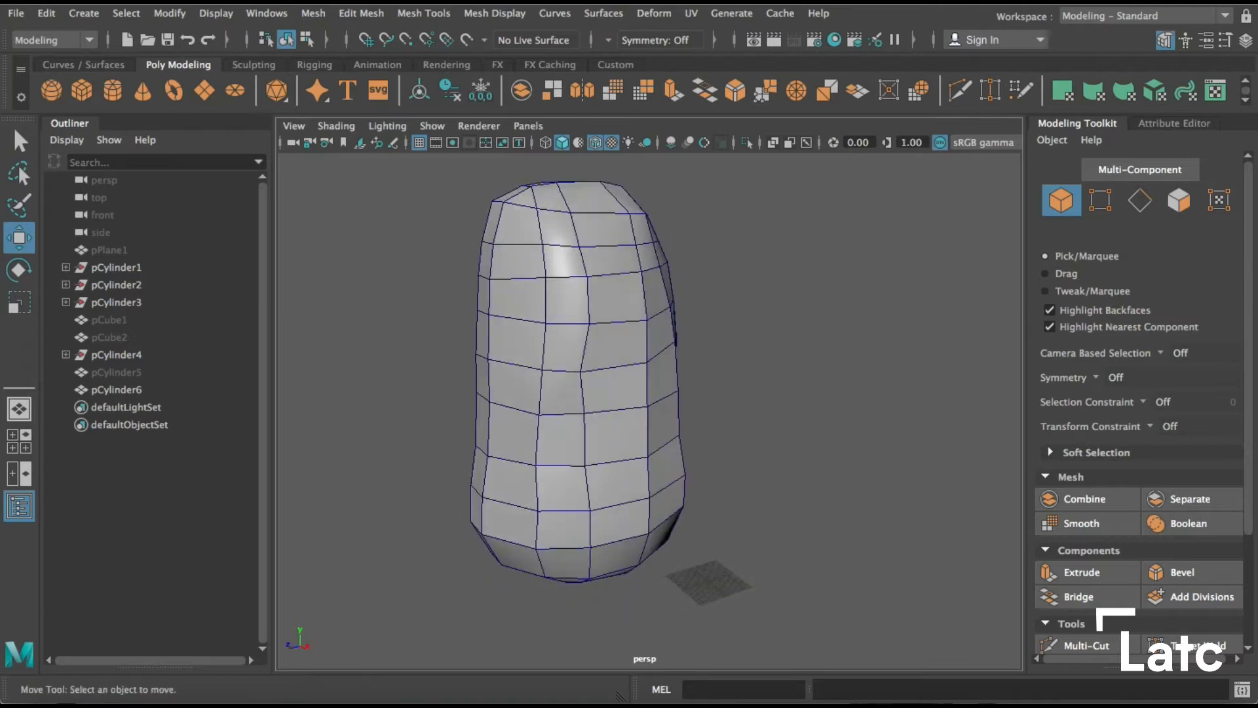
left_click_drag(648, 393, 662, 393, "alt")
right_click_drag(662, 393, 695, 393, "alt")
left_click_drag(695, 394, 715, 393, "alt")
right_click_drag(714, 393, 754, 393, "alt")
left_click_drag(753, 393, 793, 393, "alt")
left_click(116, 389)
left_click(960, 90)
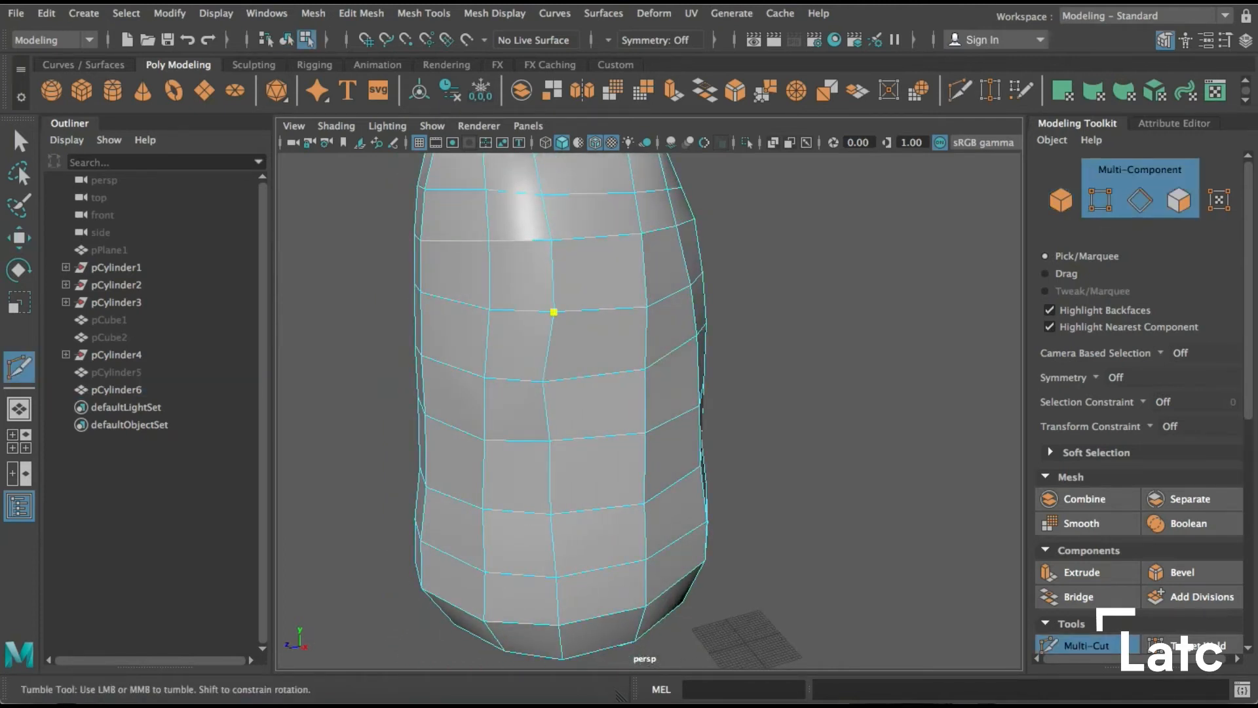
left_click(601, 289)
left_click(647, 306)
key("Return")
left_click(542, 382)
Extrude the arm-height face together with its two adjoining triangles and move them outward into an arm stub
right_click_drag(603, 274, 630, 321)
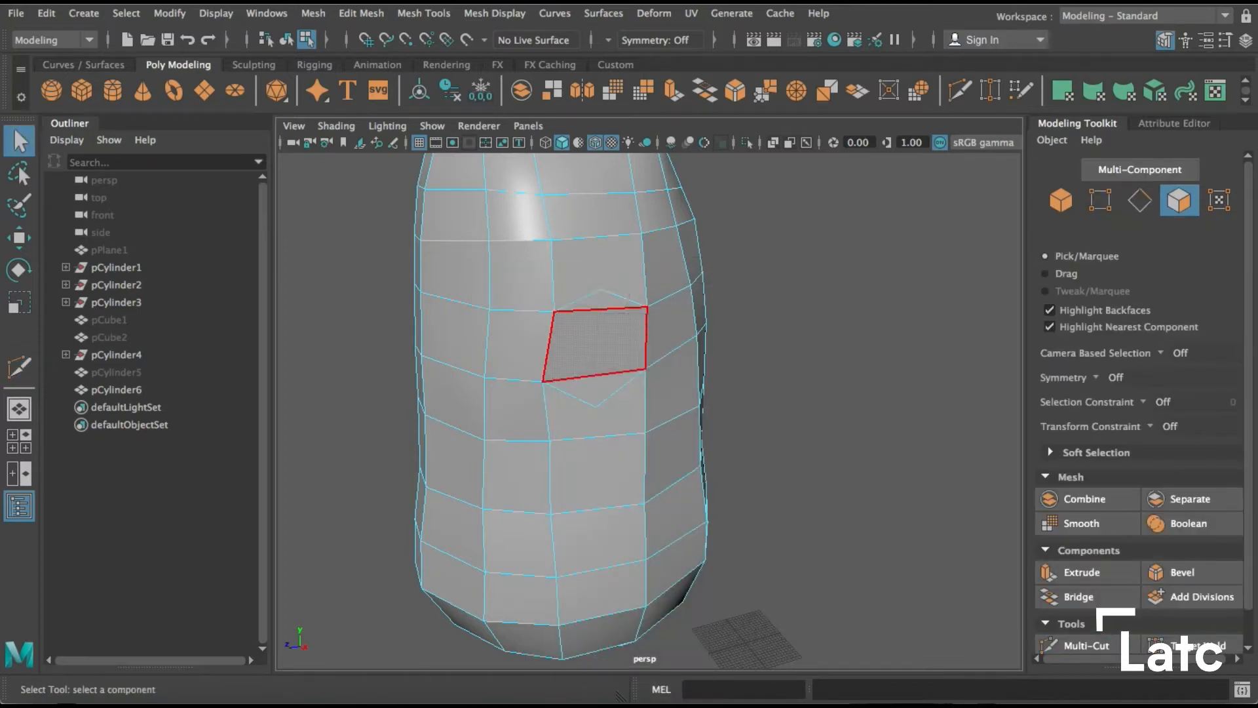
left_click_drag(593, 298, 741, 386)
key("r")
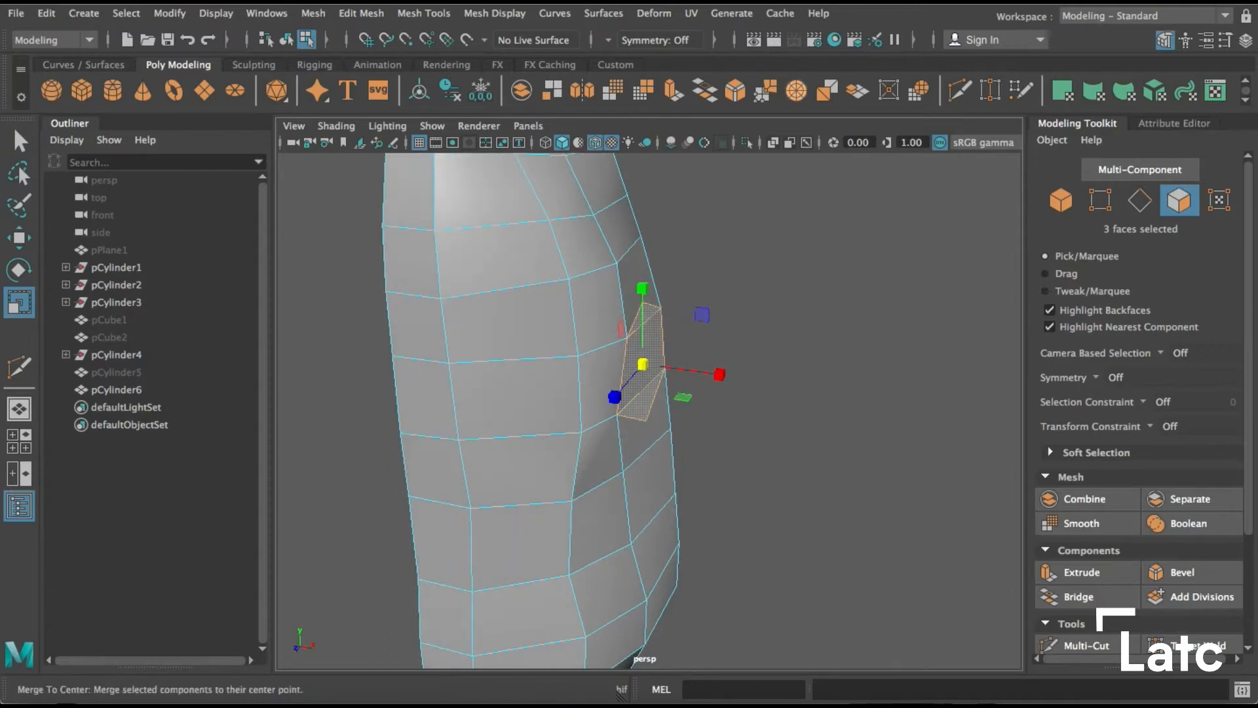
key("ctrl+e")
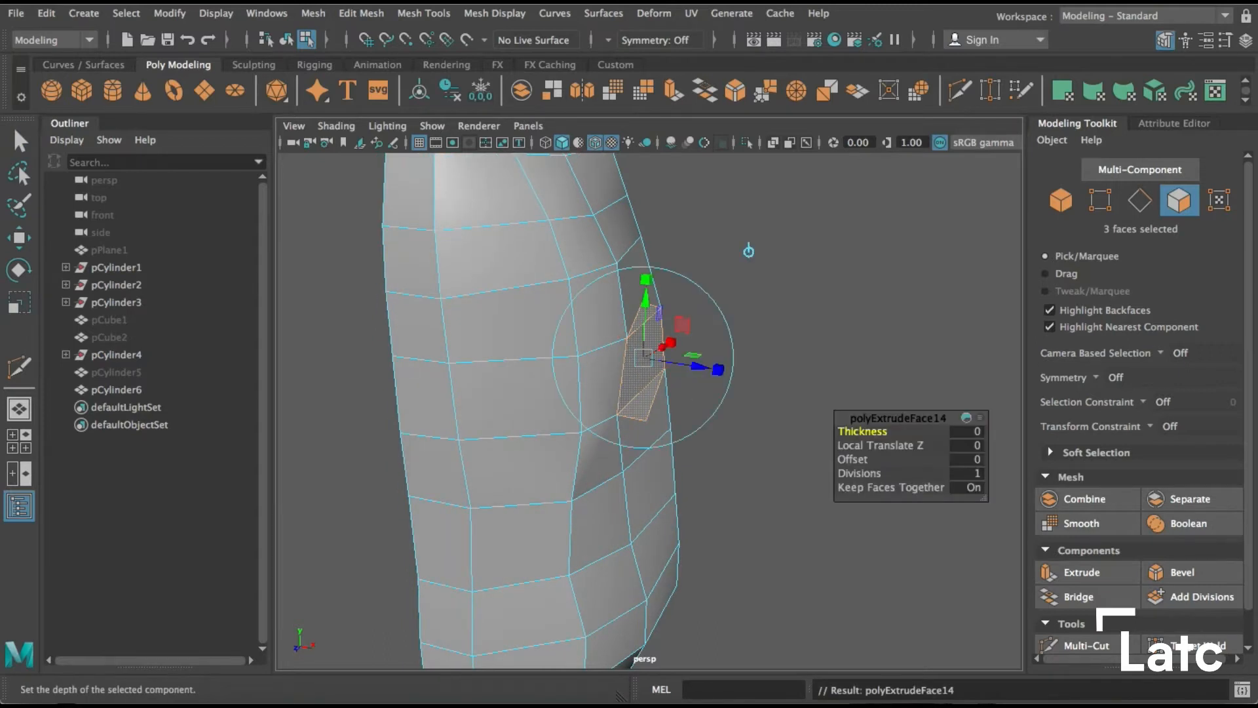
left_click_drag(705, 368, 730, 371)
key("w")
left_click_drag(778, 255, 727, 256, "alt")
left_click_drag(691, 326, 816, 336)
left_click_drag(726, 255, 726, 292)
left_click_drag(790, 353, 652, 365)
Flatten the arm's end faces by scaling, and rotate them to follow the arm's downward slope
key("r")
left_click_drag(494, 407, 595, 415)
middle_click_drag(595, 416, 587, 423, "alt")
key("e")
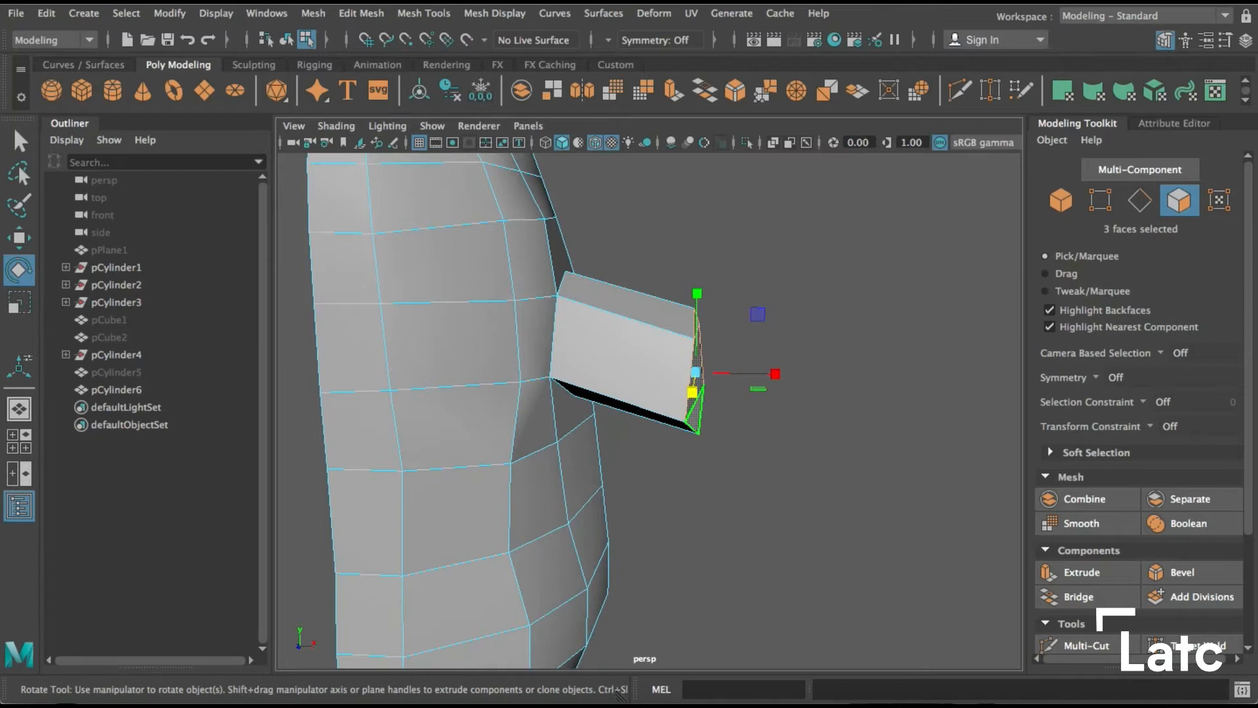
left_click_drag(746, 310, 759, 327)
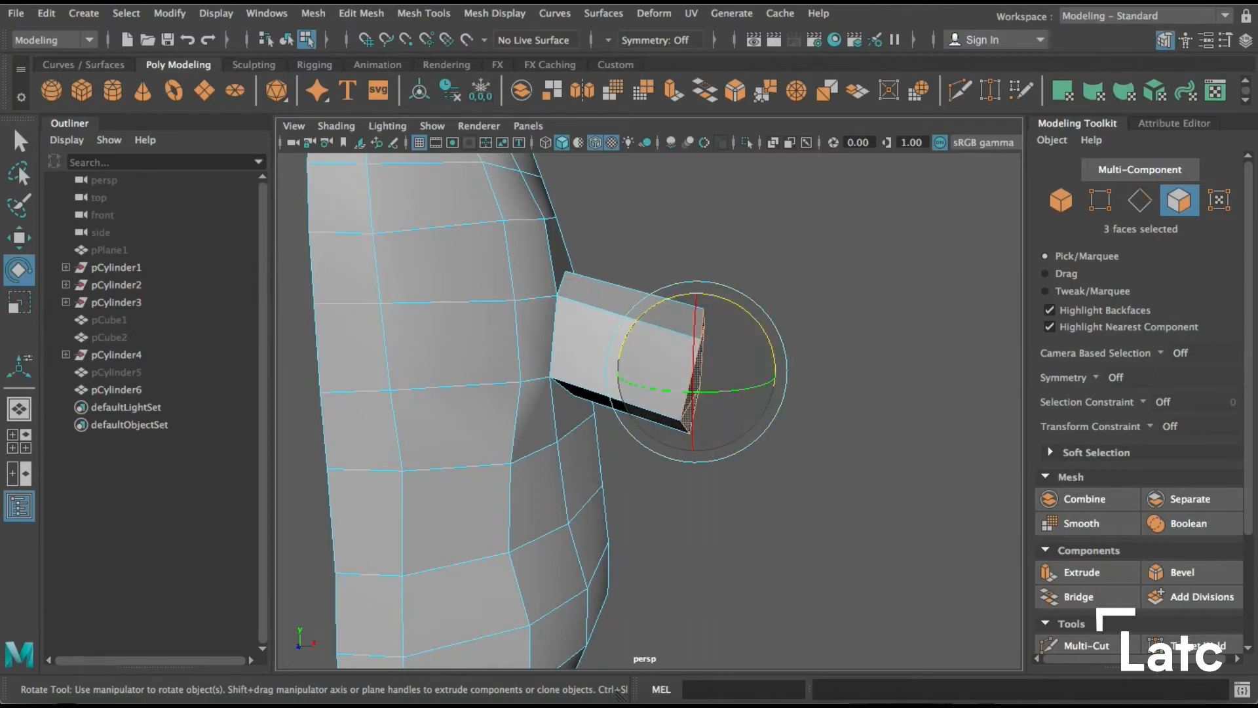
Move the arm's end faces slightly down and scale them wider from front to back
key("w")
left_click_drag(702, 387, 715, 377, "alt")
left_click_drag(701, 279, 701, 294)
left_click_drag(705, 387, 564, 443, "alt")
key("r")
left_click_drag(489, 452, 472, 456)
left_click_drag(565, 443, 698, 401, "alt")
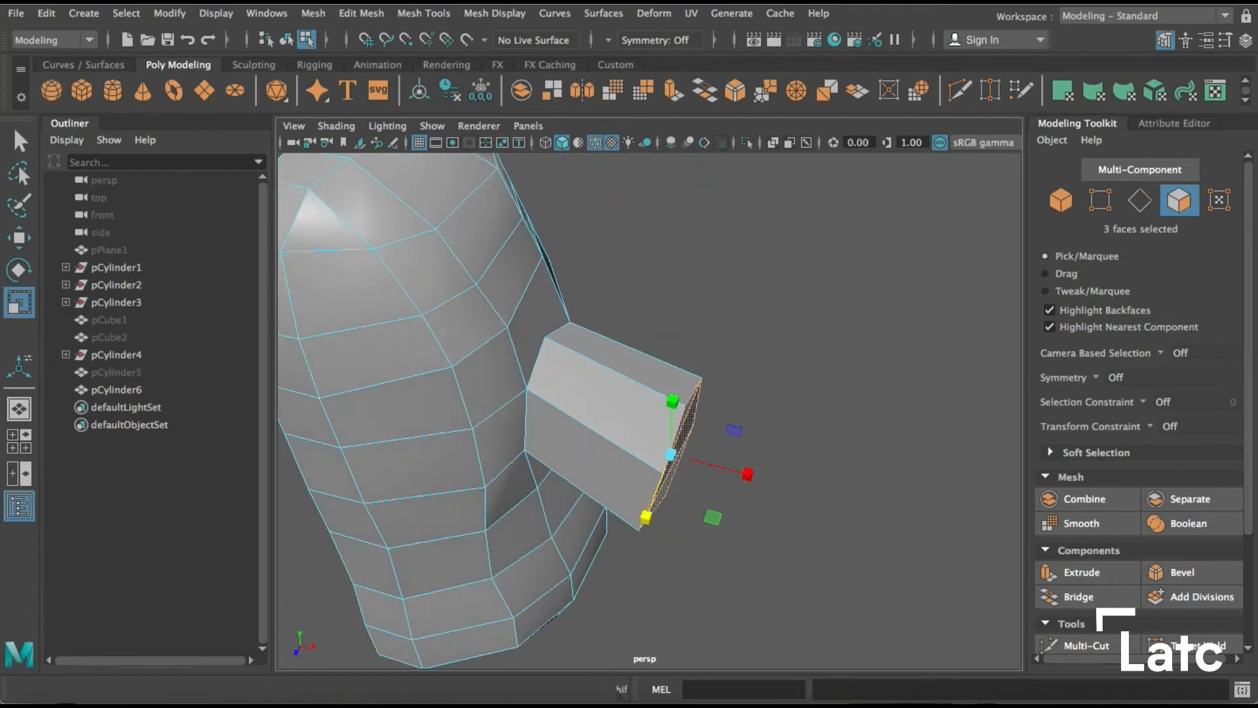
Insert two edge loops around the arm, one near the body and one toward the middle
left_click(495, 13)
mouse_move(424, 14)
left_click(462, 145)
left_click_drag(557, 420, 606, 395, "alt")
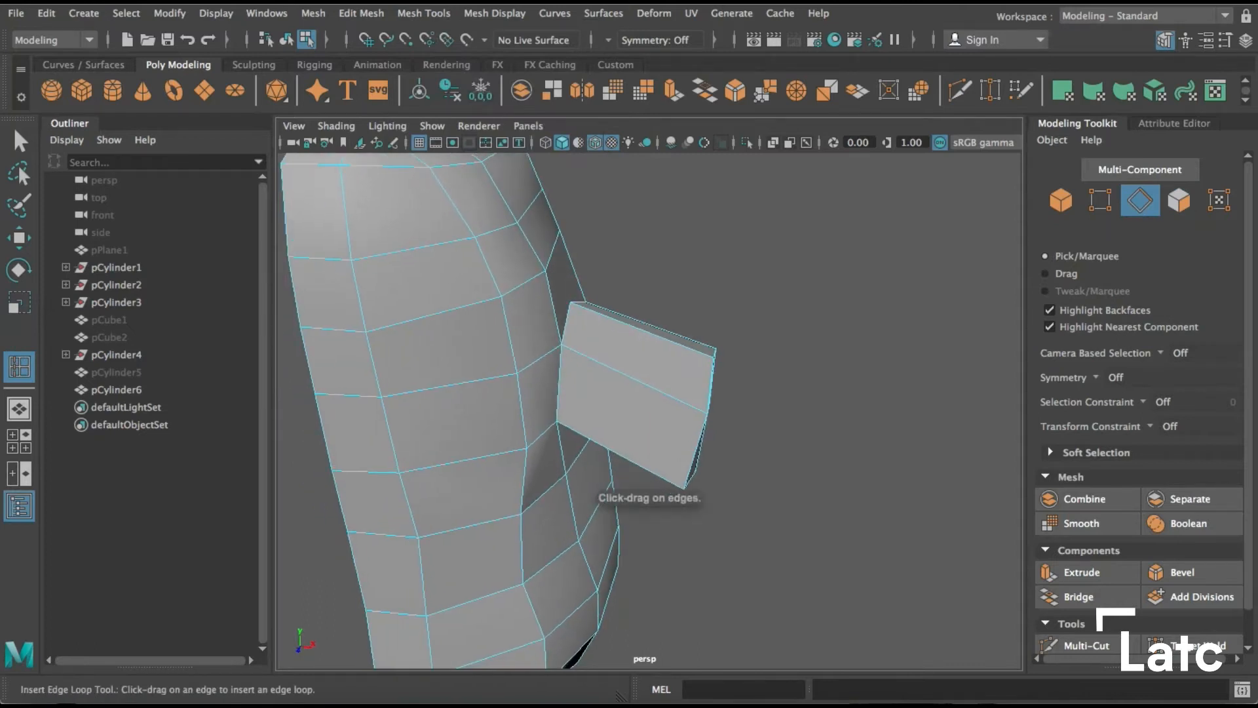
left_click_drag(623, 319, 432, 298)
left_click(18, 152)
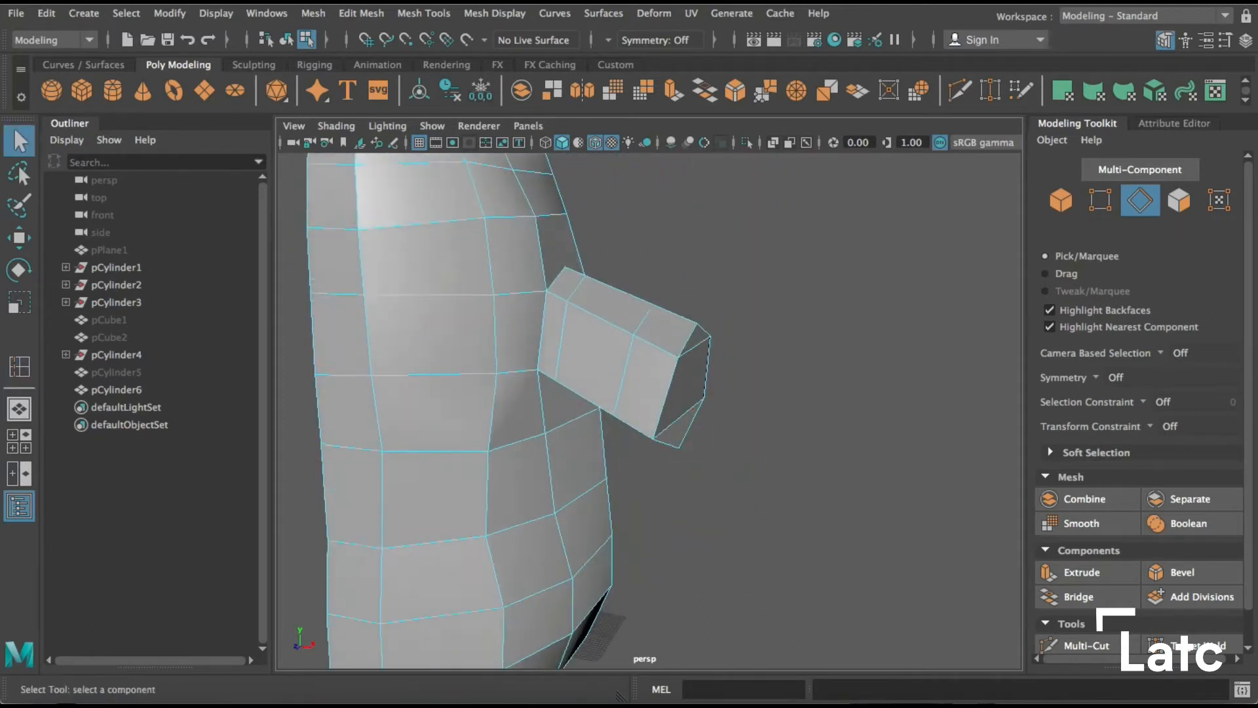
middle_click_drag(622, 327, 658, 401, "alt")
right_click_drag(659, 401, 570, 401, "alt")
middle_click_drag(570, 401, 599, 365, "alt")
left_click_drag(598, 365, 577, 389, "alt")
middle_click_drag(485, 426, 490, 426, "alt")
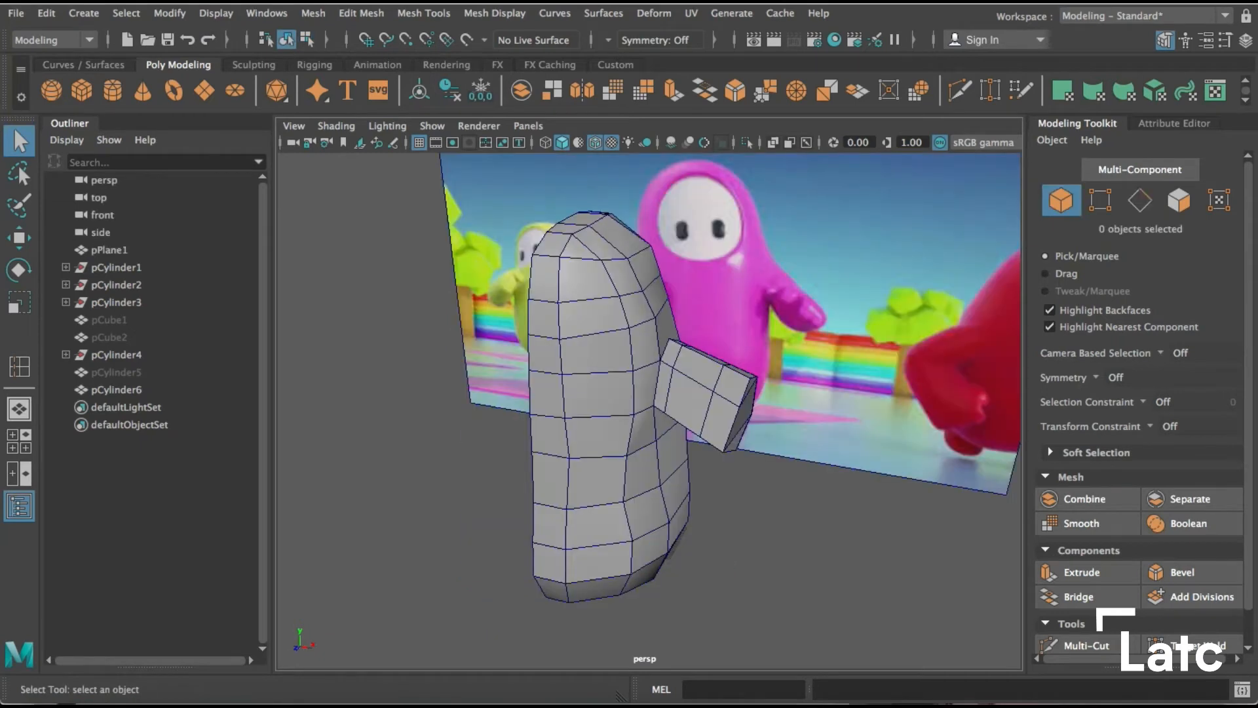
Raise the transparency of the blinn1 material to about half in Hypershade and close the editor
left_click(600, 393)
left_click(406, 471)
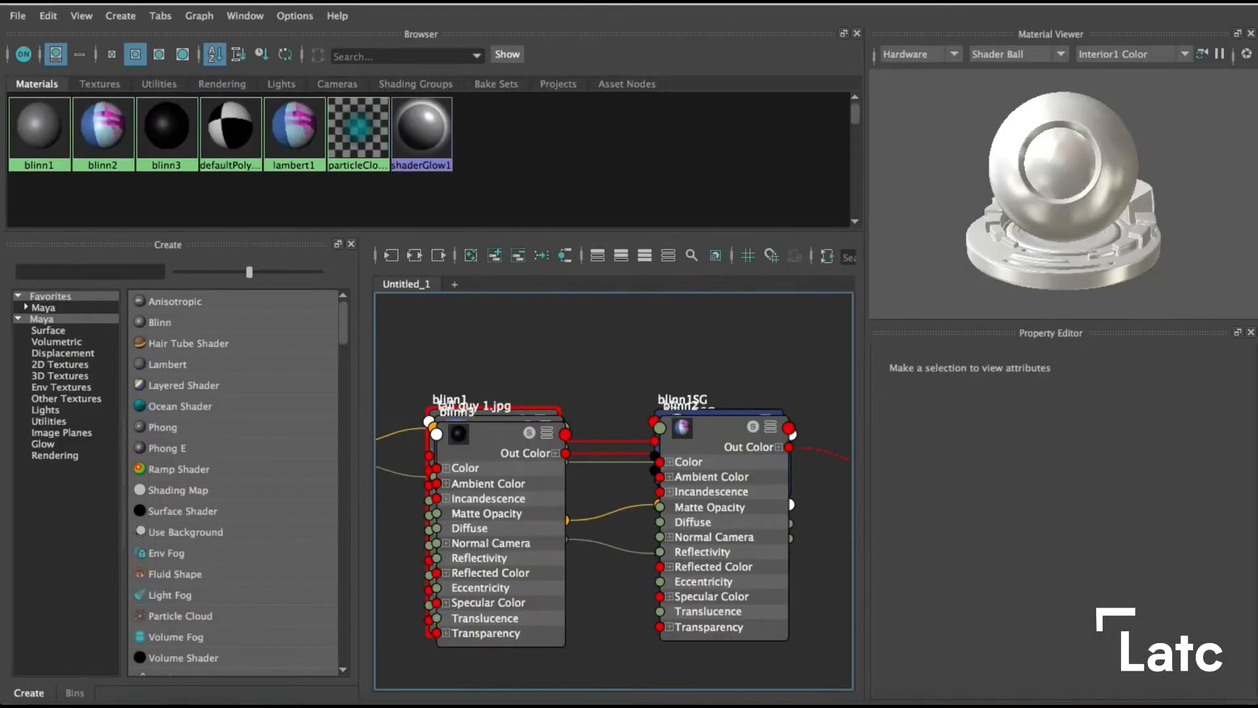
left_click_drag(328, 3, 420, 80)
left_click(136, 205)
left_click_drag(780, 73, 298, 113)
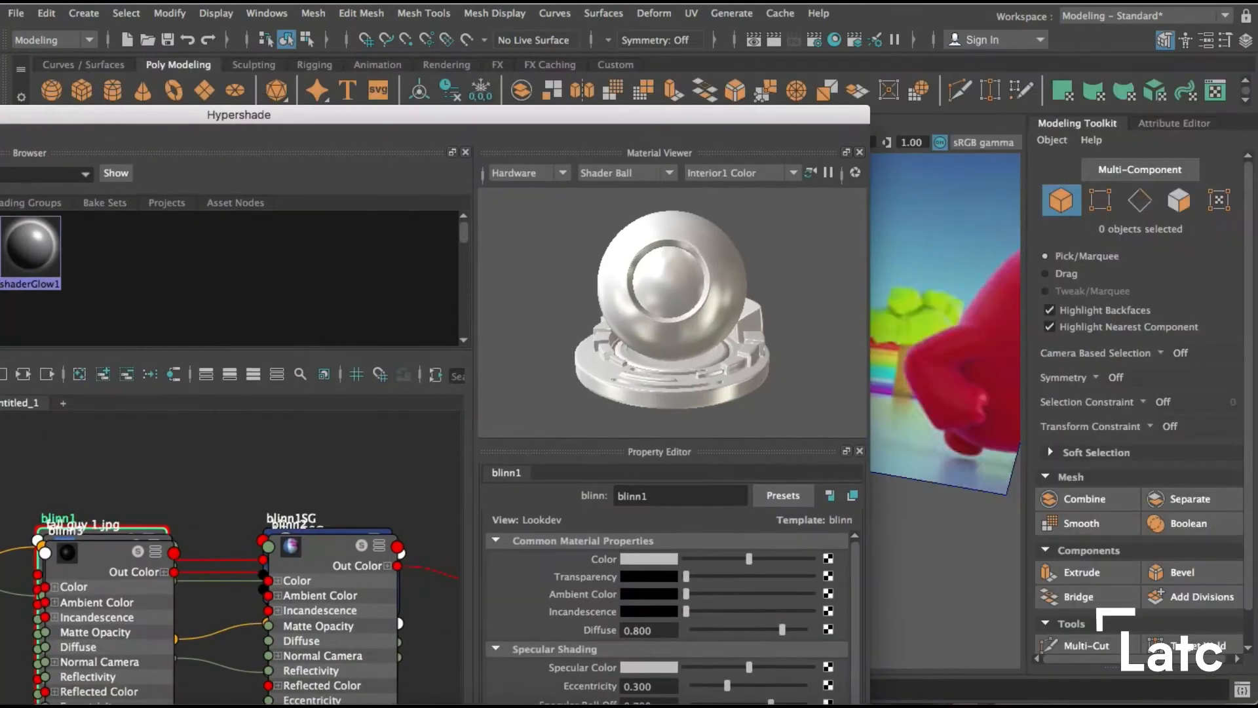
left_click_drag(688, 575, 749, 575)
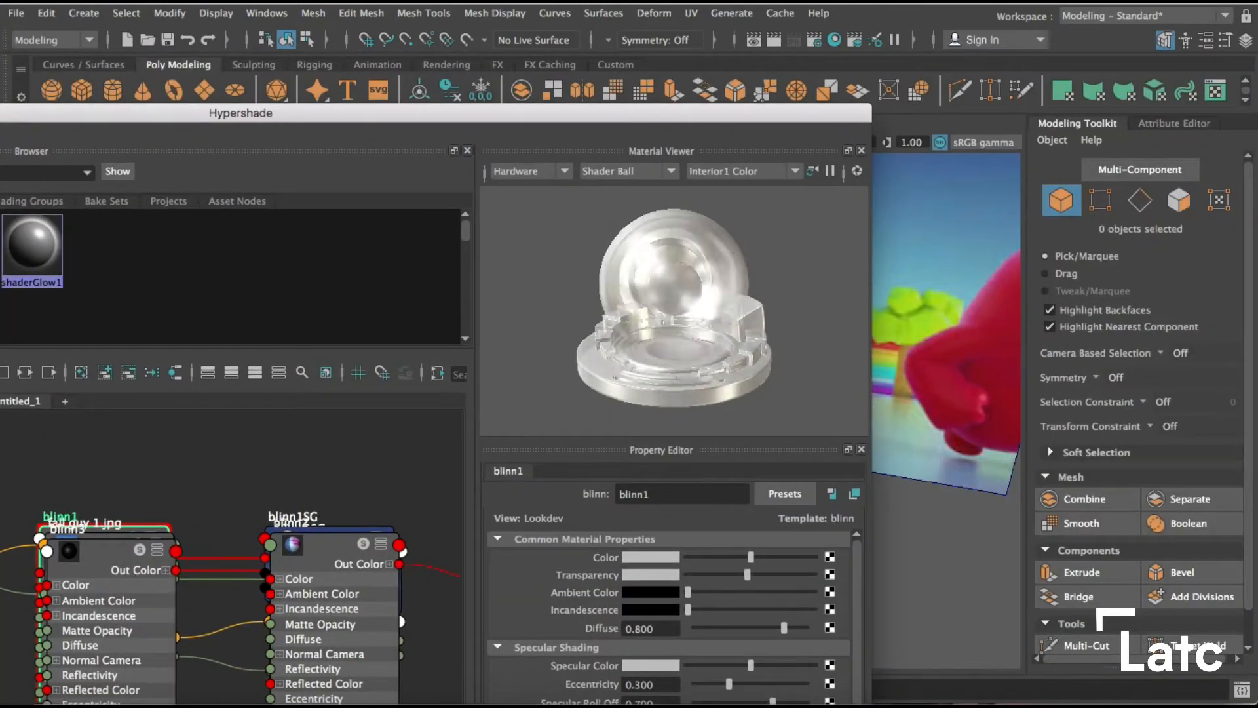
left_click_drag(393, 112, 1035, 283)
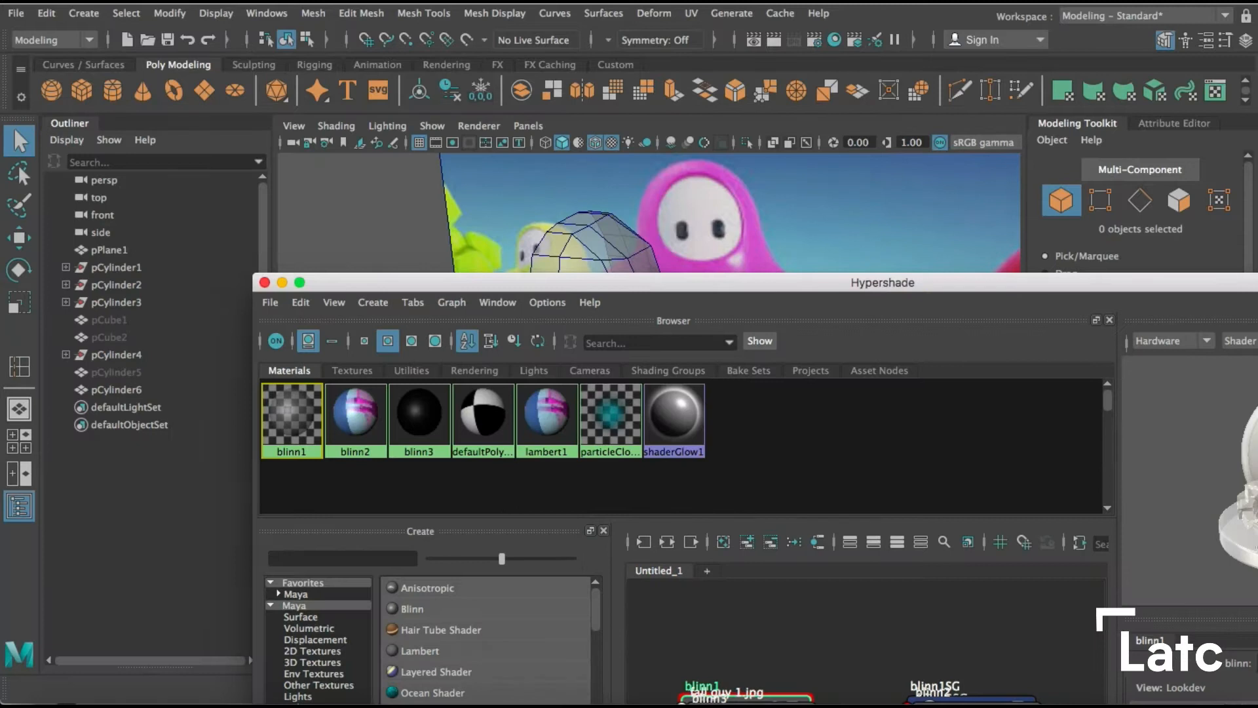
left_click(264, 283)
Display the front view shaded with textures and frame the half-body against the character reference
key("space")
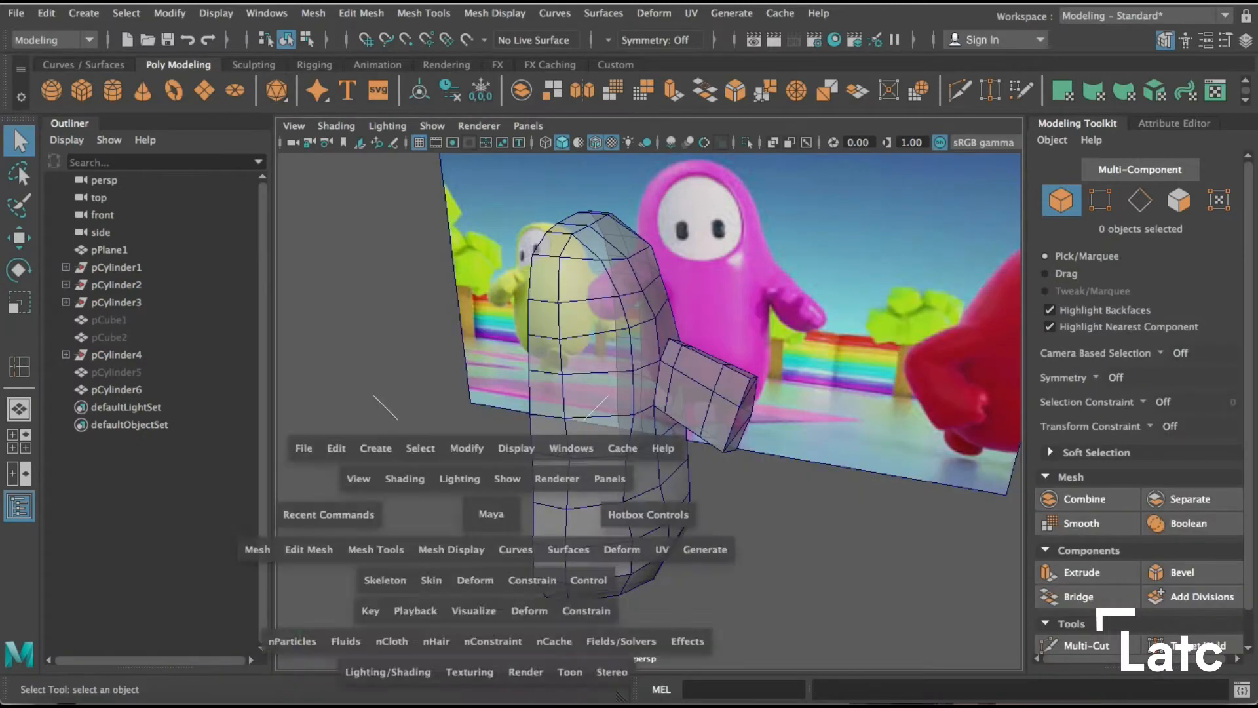
key("space")
scroll(483, 528, "down", 5)
middle_click_drag(483, 528, 467, 595, "alt")
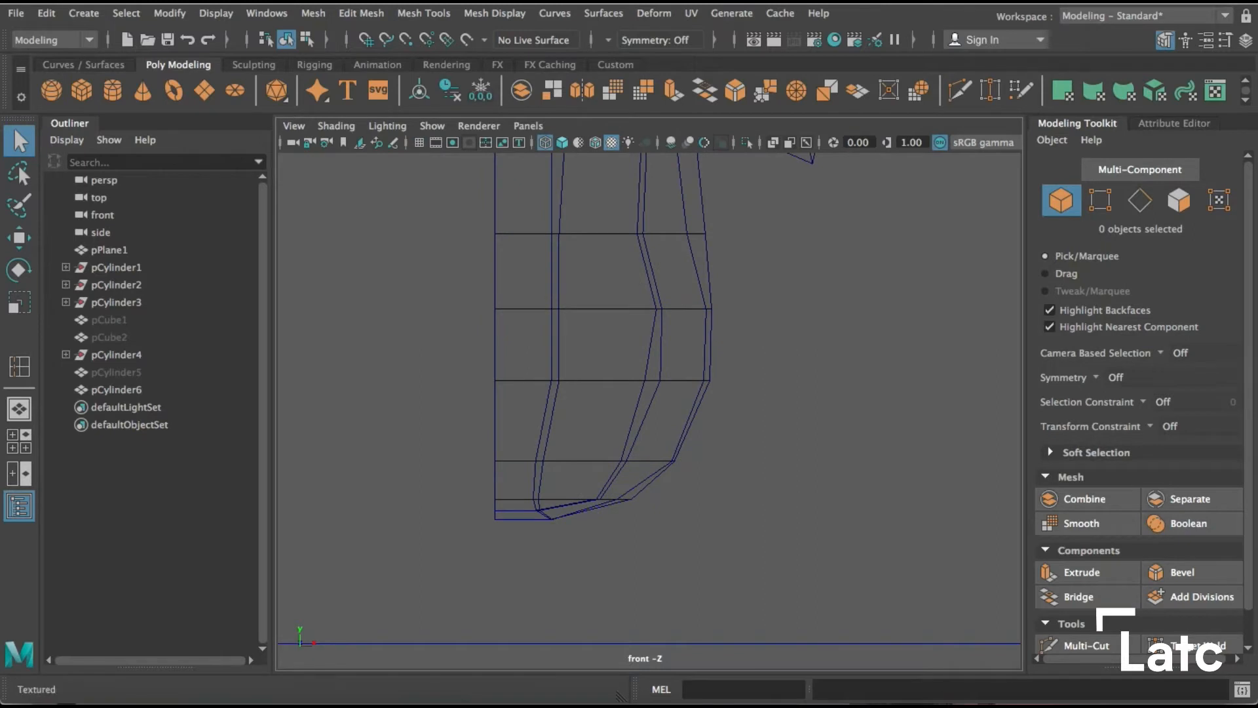
scroll(467, 595, "up", 3)
key("5")
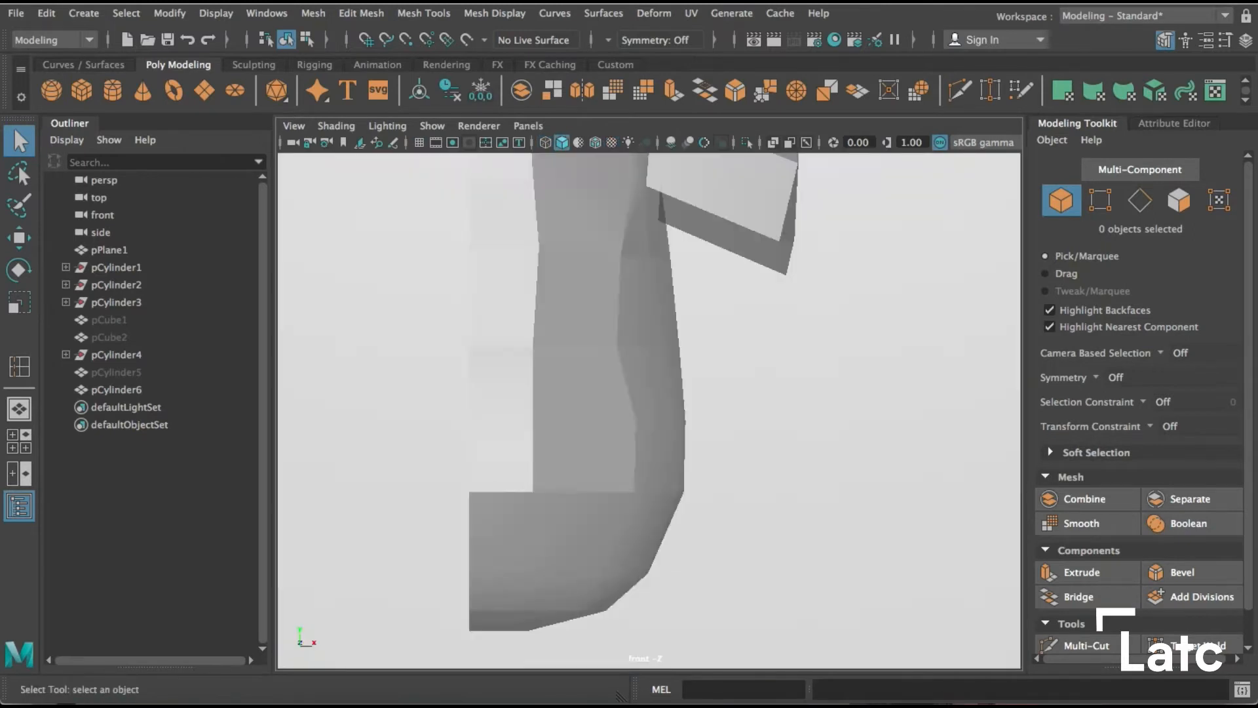
key("6")
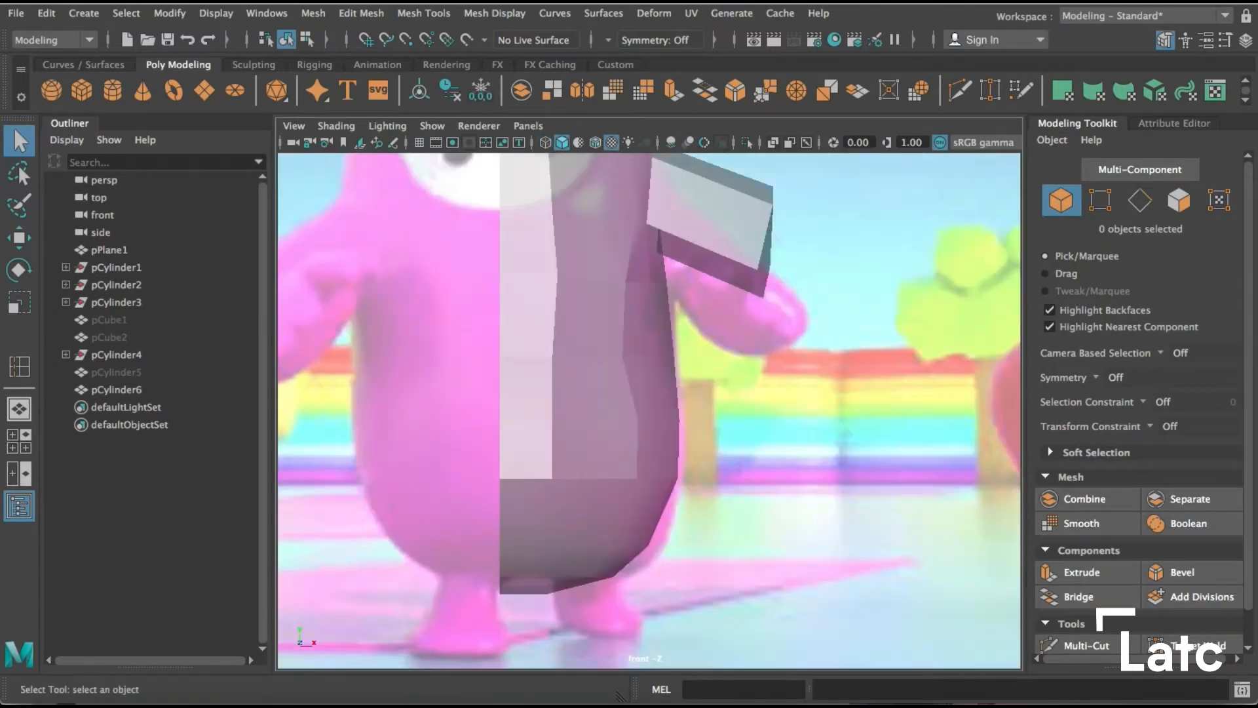
scroll(650, 411, "down", 1)
middle_click_drag(645, 393, 646, 482, "alt")
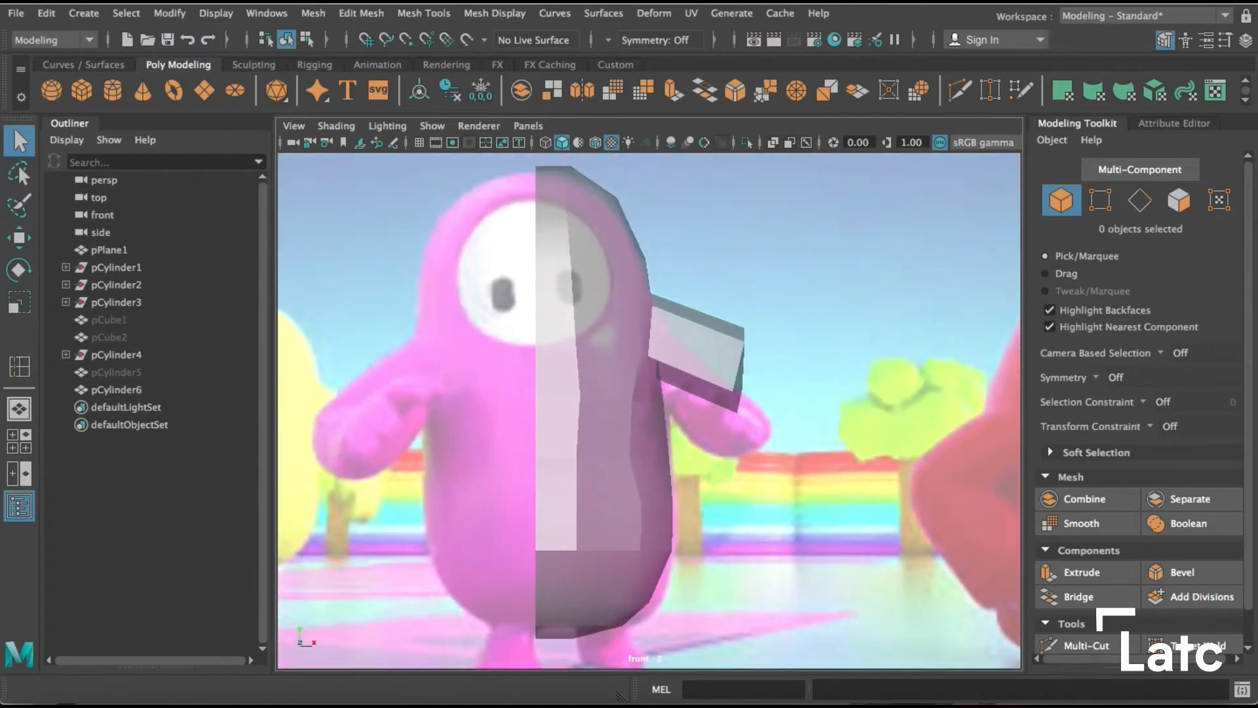
Turn on wireframe on shaded in the front view and return to the perspective view
left_click(595, 142)
mouse_move(646, 393)
middle_mouse_down("alt")
mouse_move(649, 431)
mouse_move(643, 385)
middle_mouse_up("alt")
scroll(649, 411, "up", 2)
scroll(649, 411, "down", 1)
key("space")
key("space")
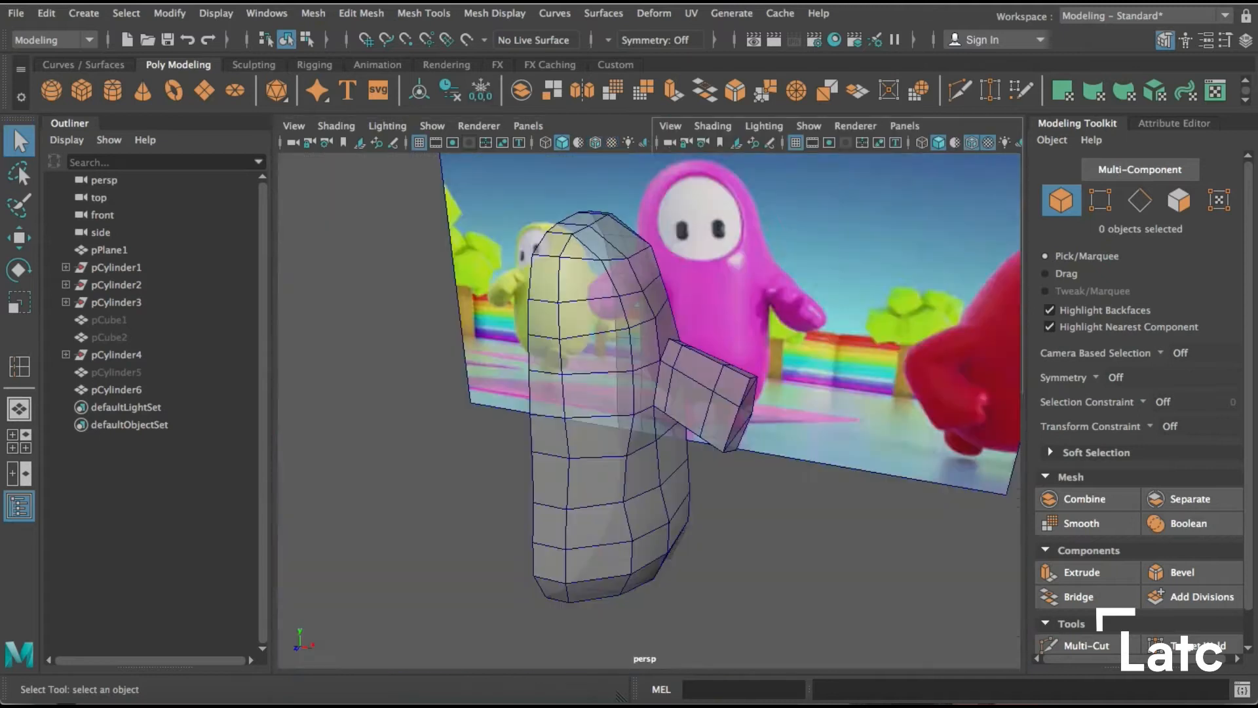
Cut the face outline with Multi-Cut, running from the upper centreline around the side of the face and back to the centreline below
scroll(650, 411, "up", 3)
left_click_drag(646, 394, 671, 429, "alt")
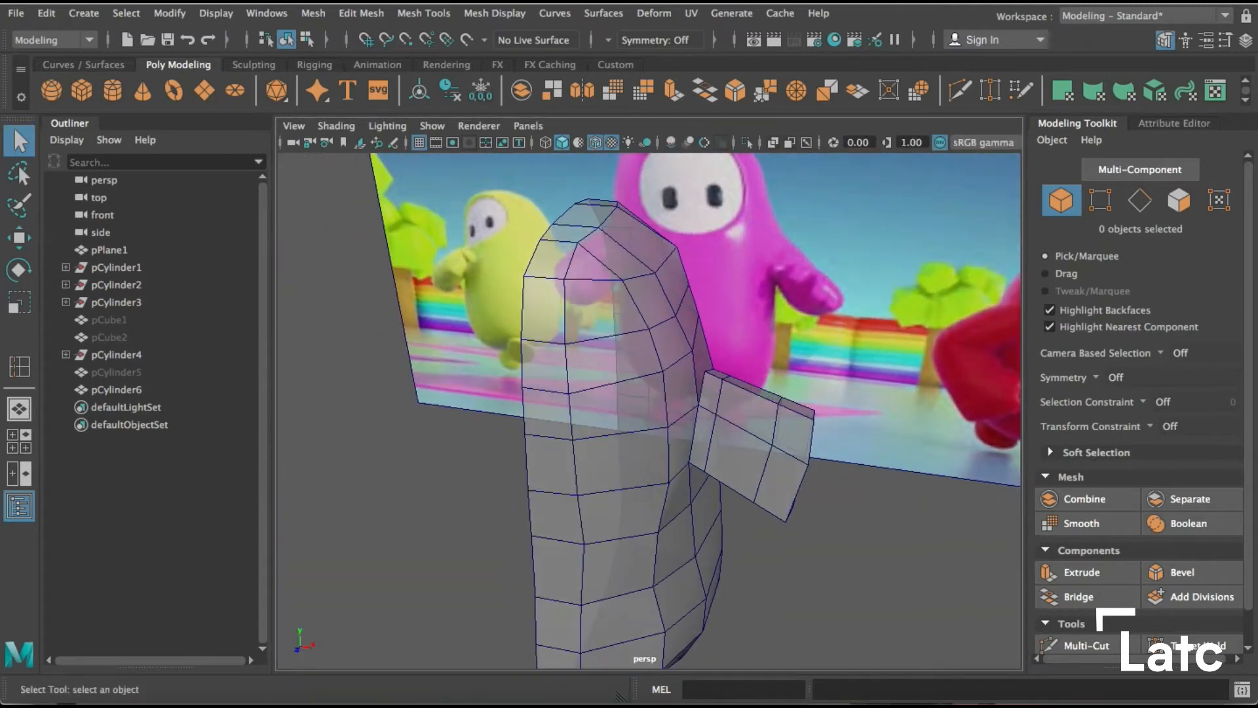
left_click(959, 90)
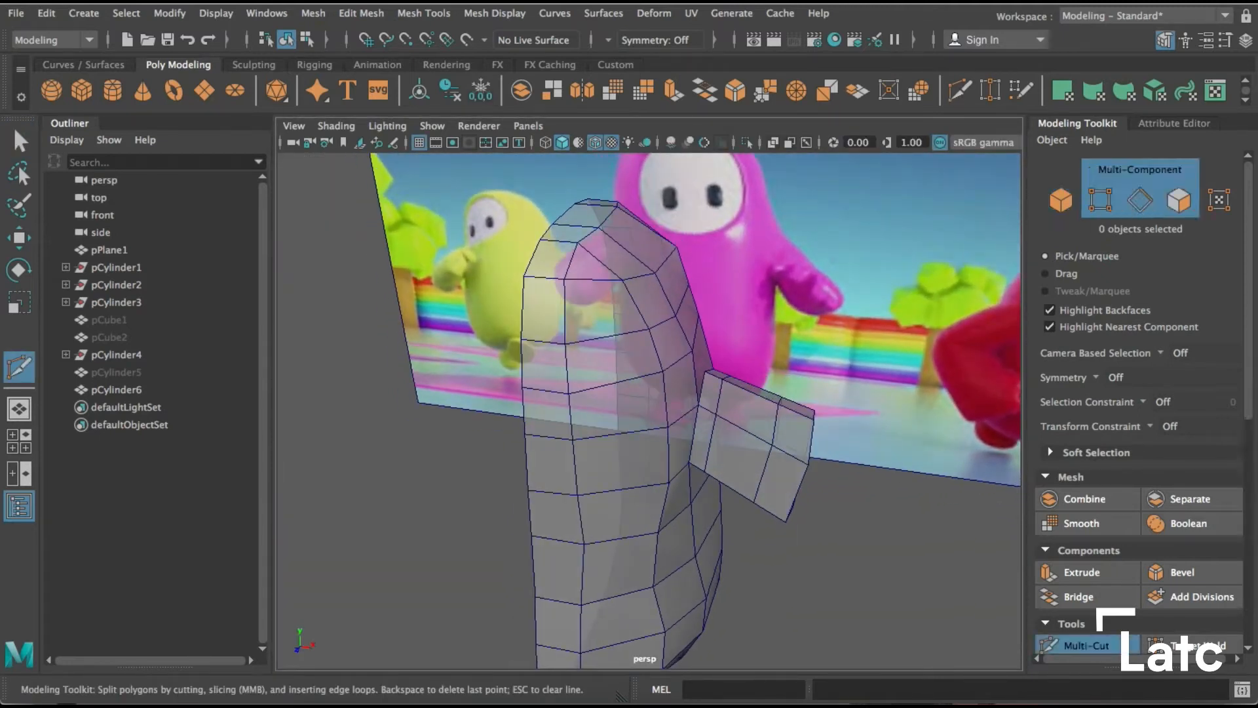
left_click_drag(511, 328, 524, 393, "alt")
left_click(575, 373)
left_click_drag(622, 421, 617, 398, "alt")
middle_click_drag(617, 399, 591, 401, "alt")
left_click(593, 382)
left_click(614, 423)
mouse_move(614, 423)
left_mouse_down("alt")
mouse_move(635, 370)
mouse_move(611, 424)
left_mouse_up("alt")
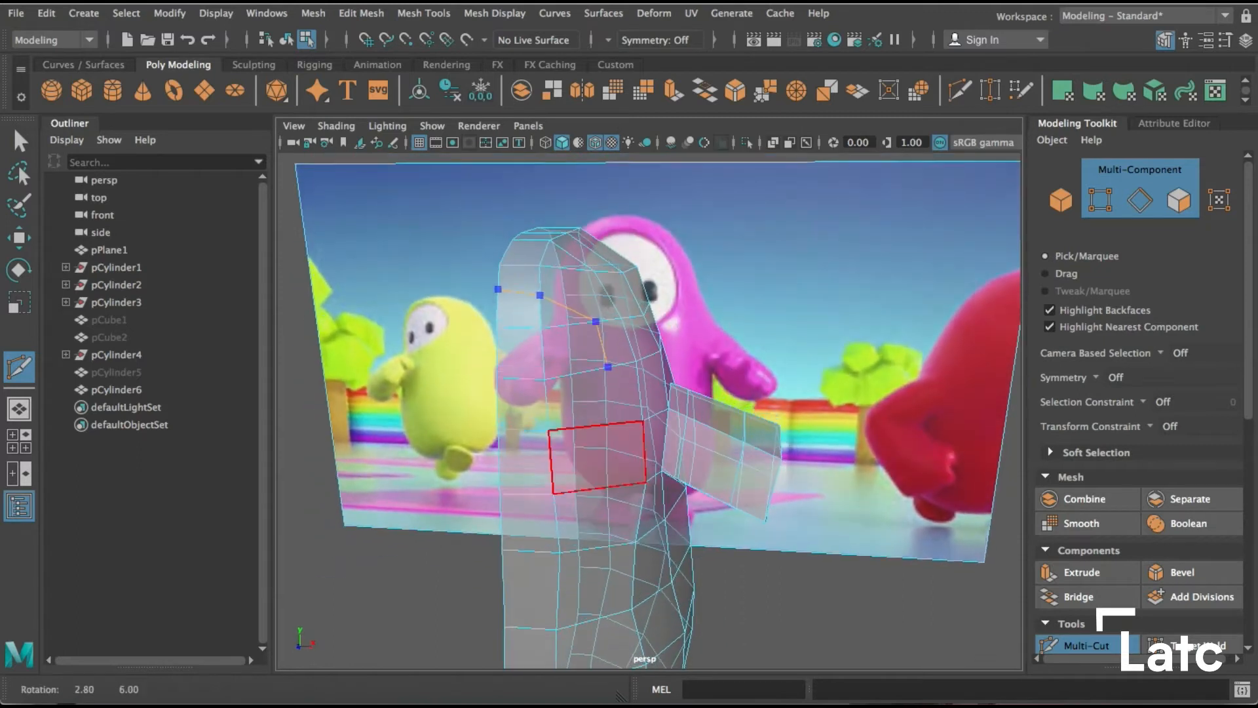
left_click(614, 426)
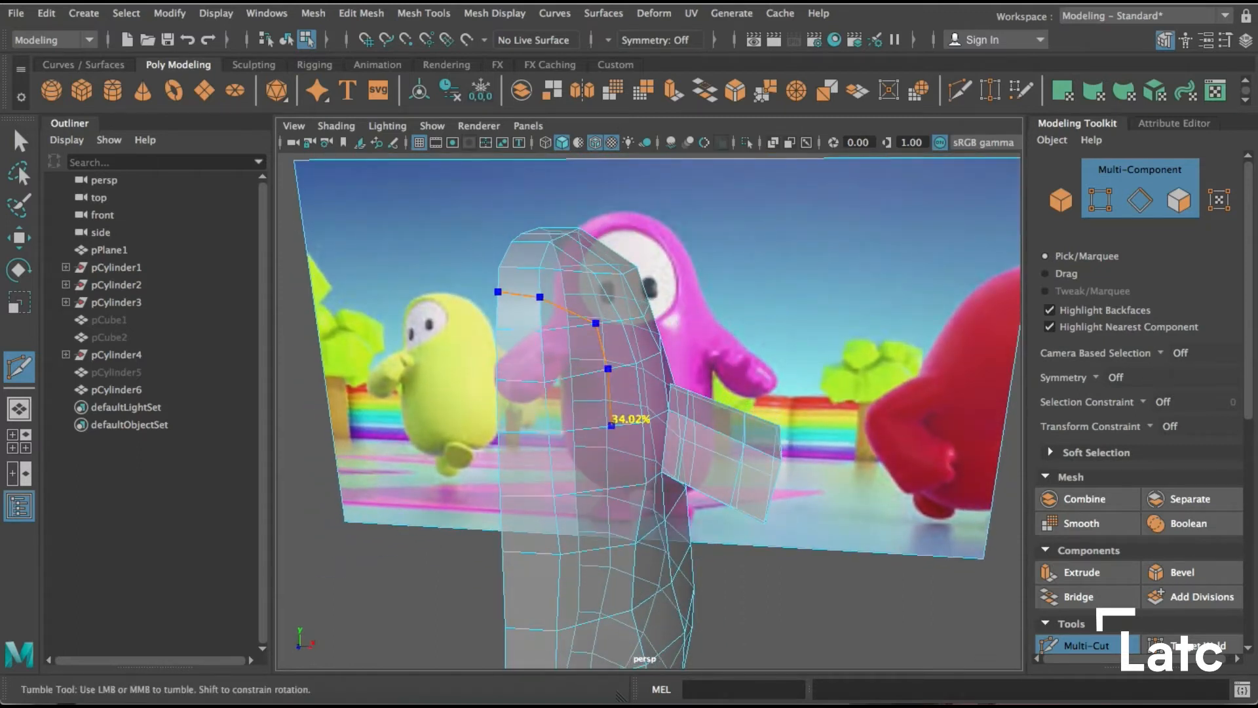
left_click_drag(611, 425, 535, 488, "alt")
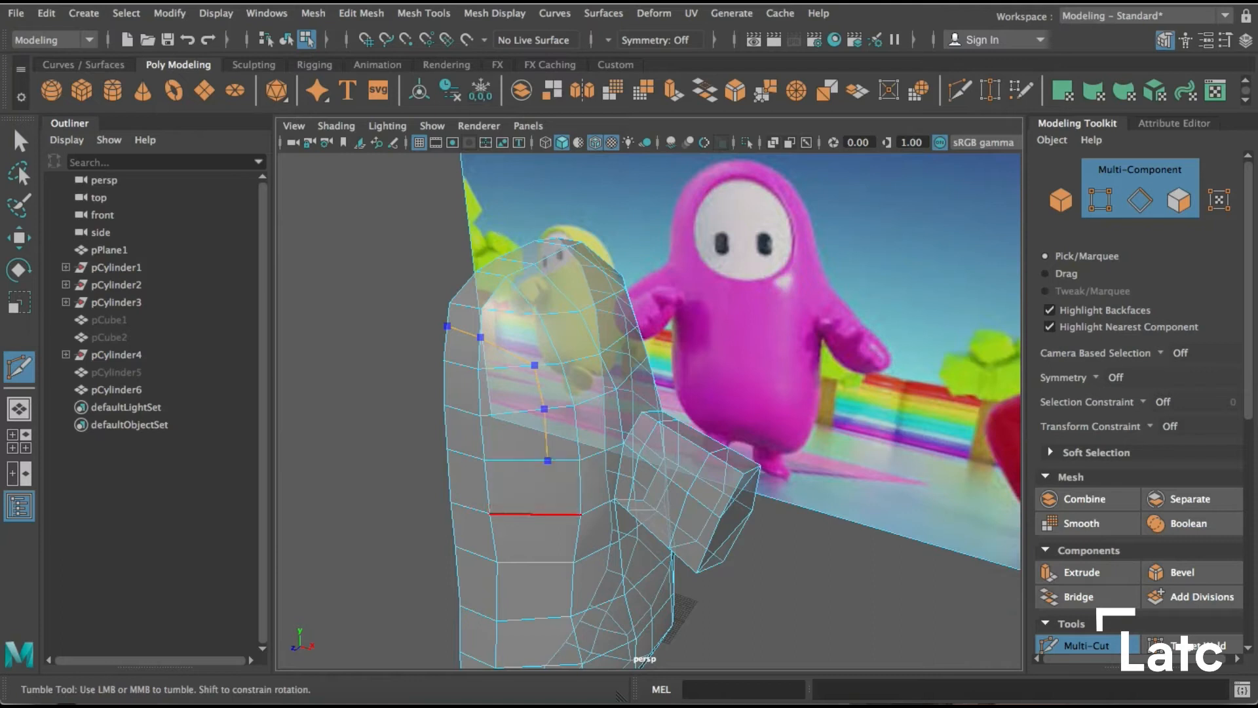
left_click(525, 489)
left_click(449, 487)
key("Return")
left_click_drag(532, 513, 564, 505, "alt")
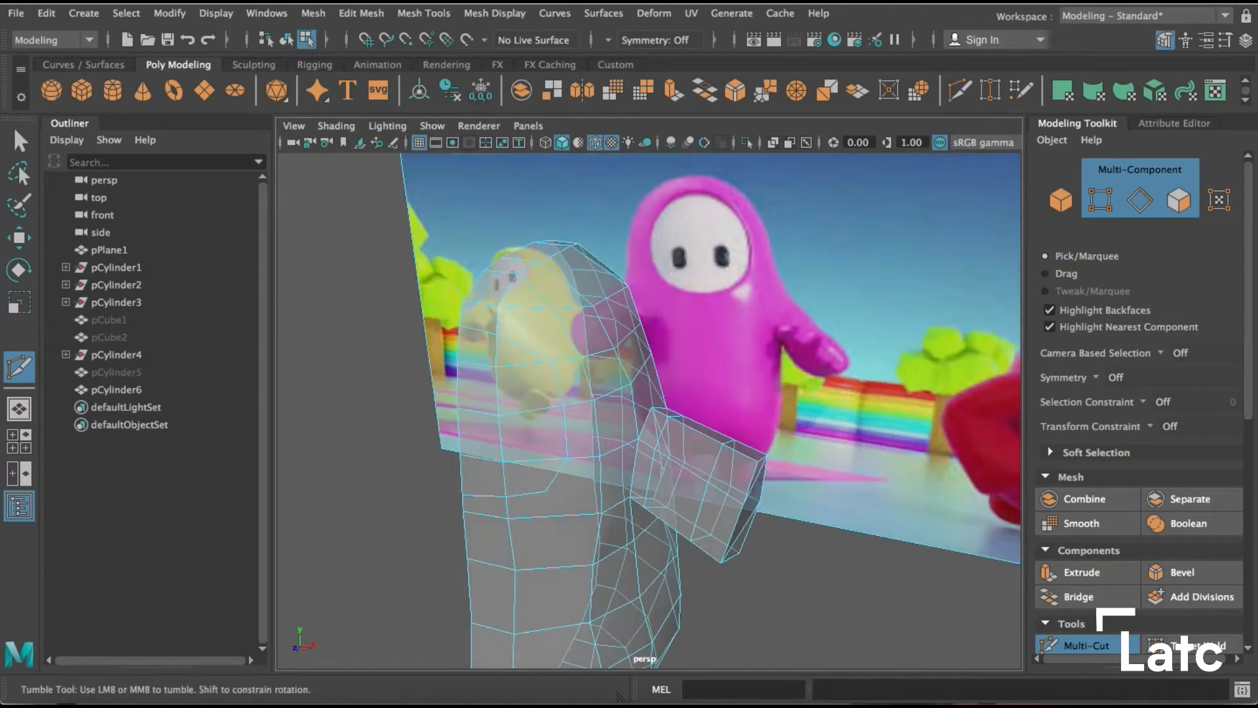
In the front view, lower the two bottom face-outline vertices nearest the centreline onto the lower edge of the reference face
key("space")
left_click(467, 526)
key("space")
scroll(567, 452, "up", 5)
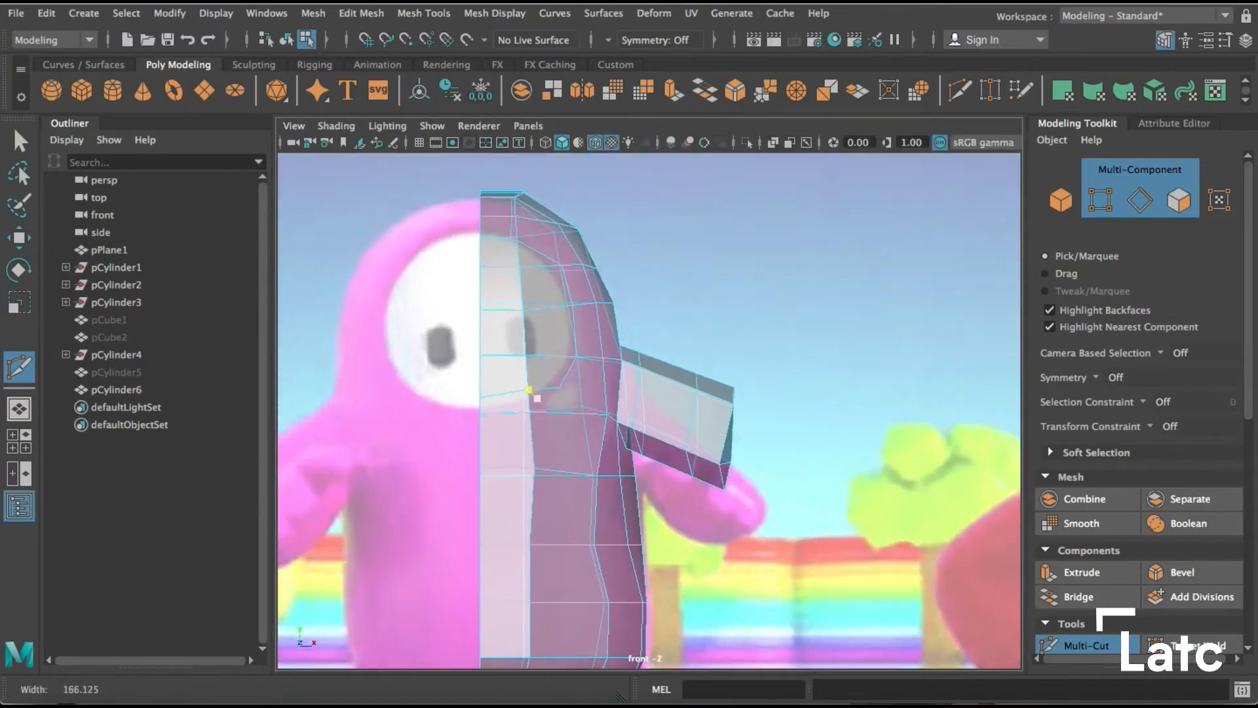
key("q")
right_click_drag(581, 273, 505, 273)
right_click_drag(506, 272, 485, 272, "alt")
scroll(648, 413, "up", 2)
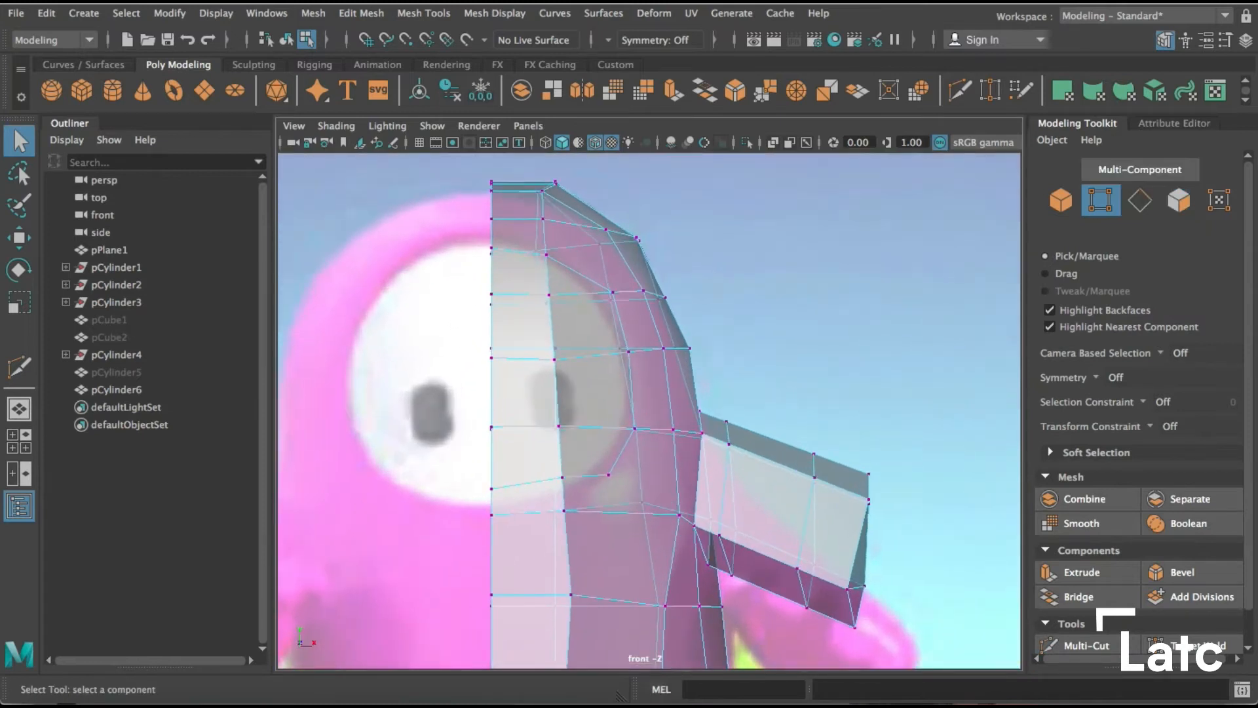
left_click(609, 474)
key("w")
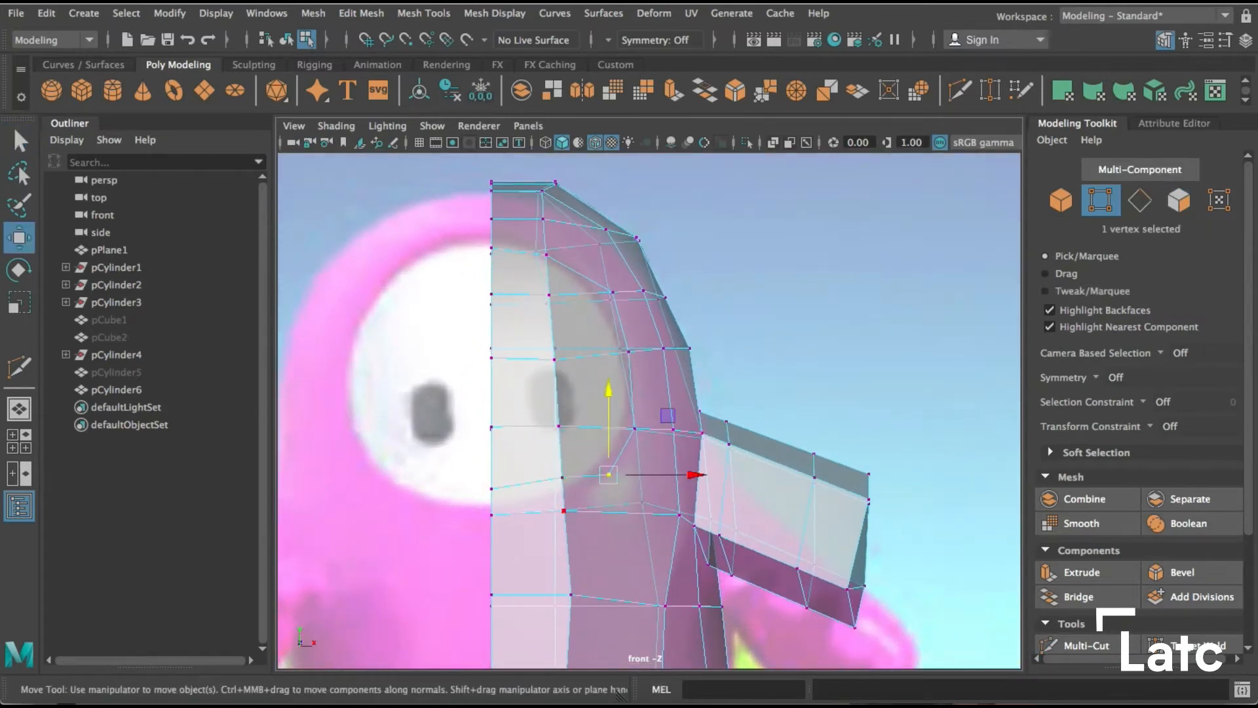
left_click_drag(608, 474, 561, 450)
left_click_drag(629, 491, 558, 493)
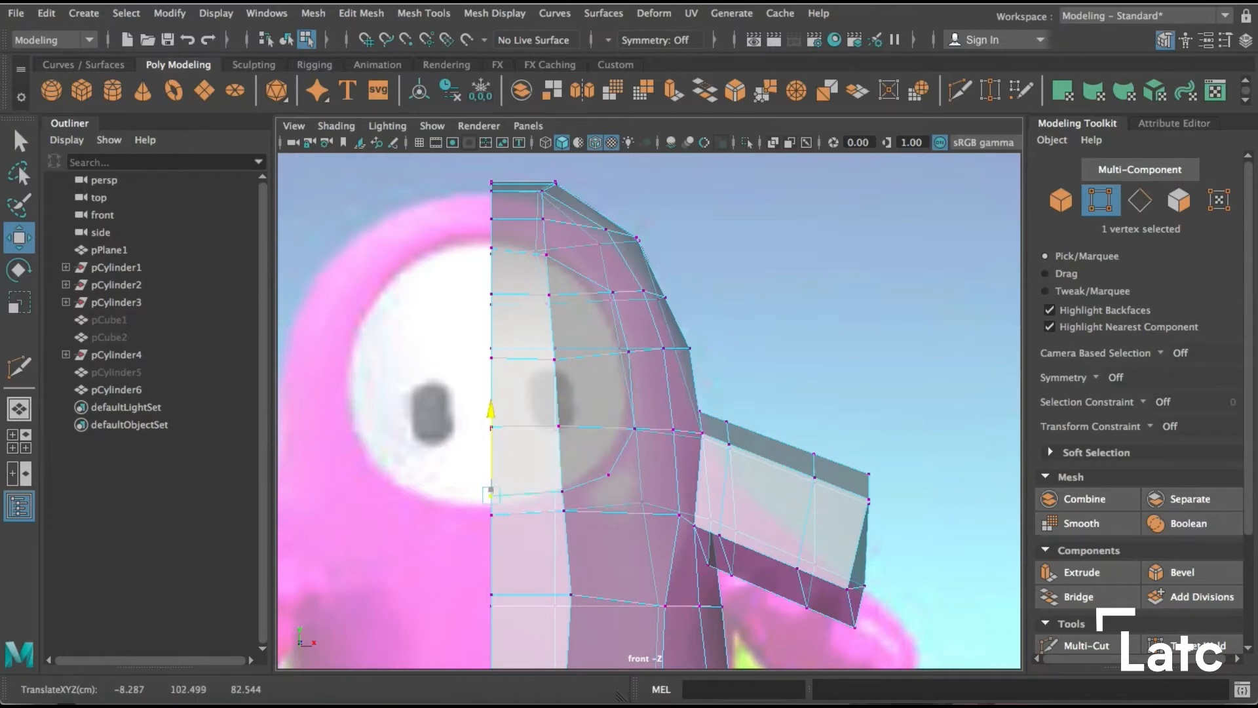
left_click_drag(491, 420, 491, 420)
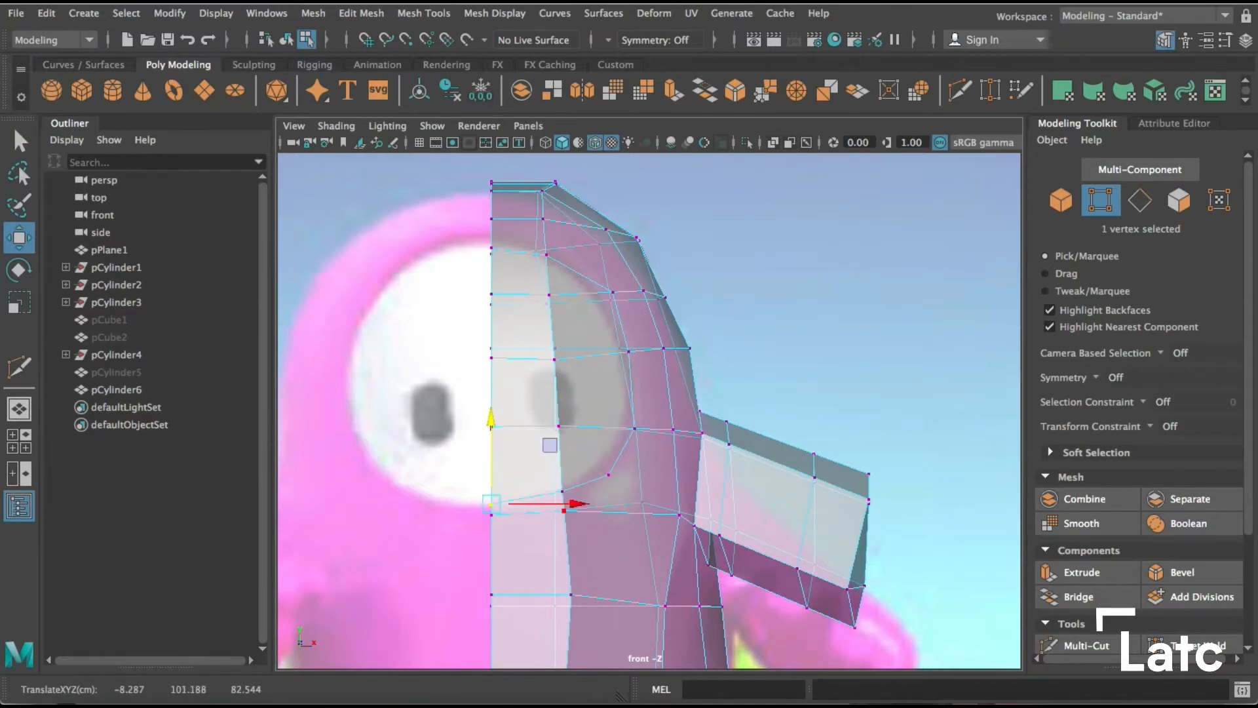
Move the two vertices just beneath the face outline farther down the body to widen the spacing
left_click(564, 511)
left_click(492, 515, "shift")
left_click_drag(527, 426, 528, 452)
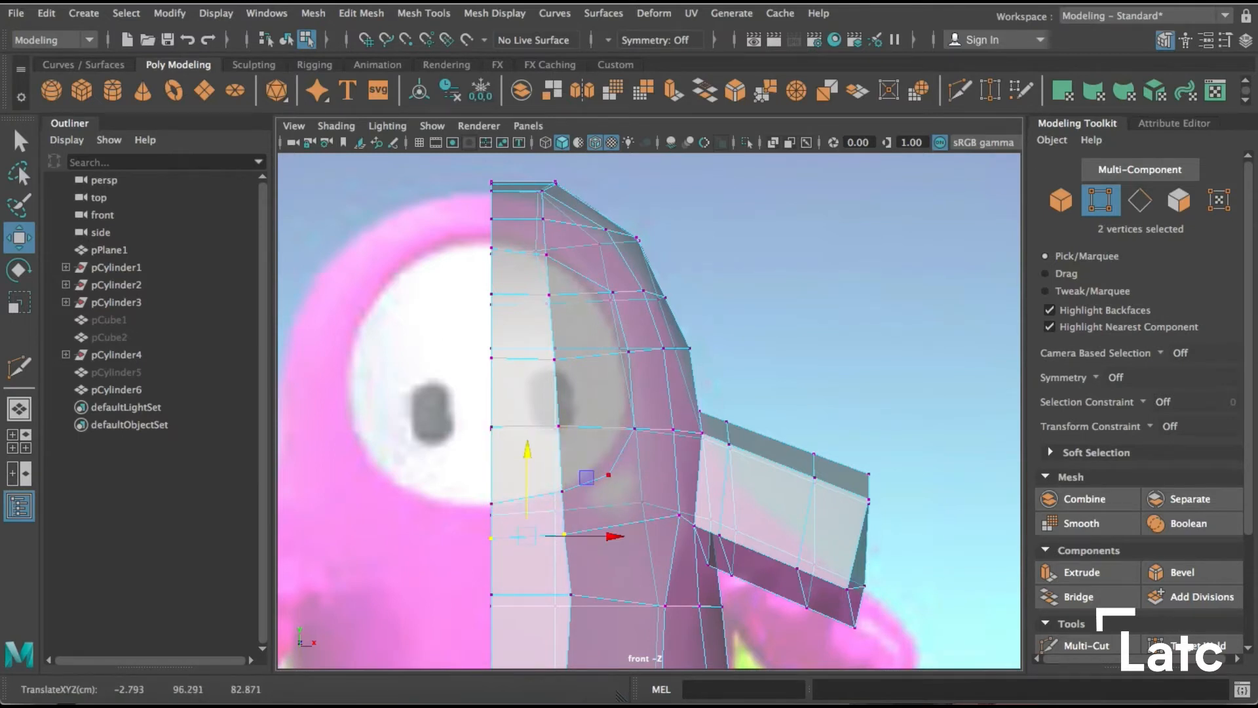
Fit the side vertices of the face outline, from the upper corner to the lower corner, to the reference face's curve
left_click(635, 428)
left_click_drag(634, 428, 632, 426)
middle_click_drag(629, 352, 633, 422, "alt")
scroll(649, 411, "up", 2)
left_click(613, 357)
left_click_drag(613, 357, 596, 352)
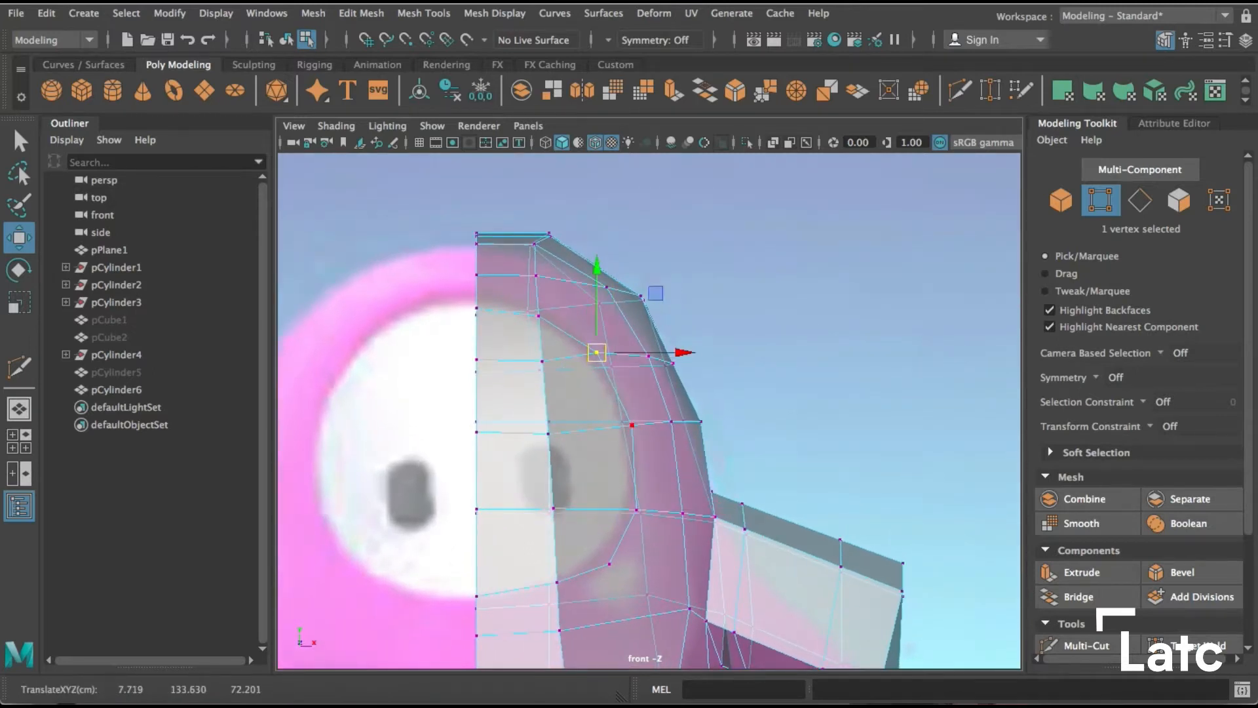
left_click(631, 426)
left_click_drag(632, 426, 632, 423)
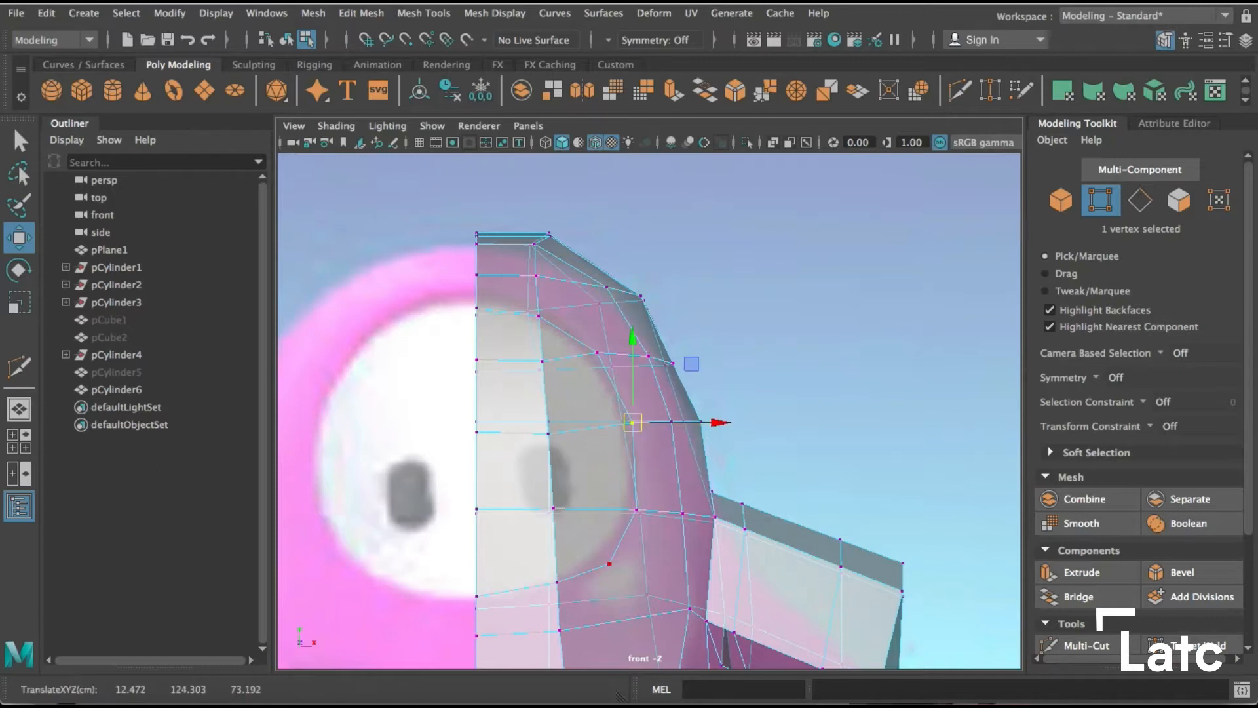
left_click(609, 563)
left_click_drag(610, 564, 605, 561)
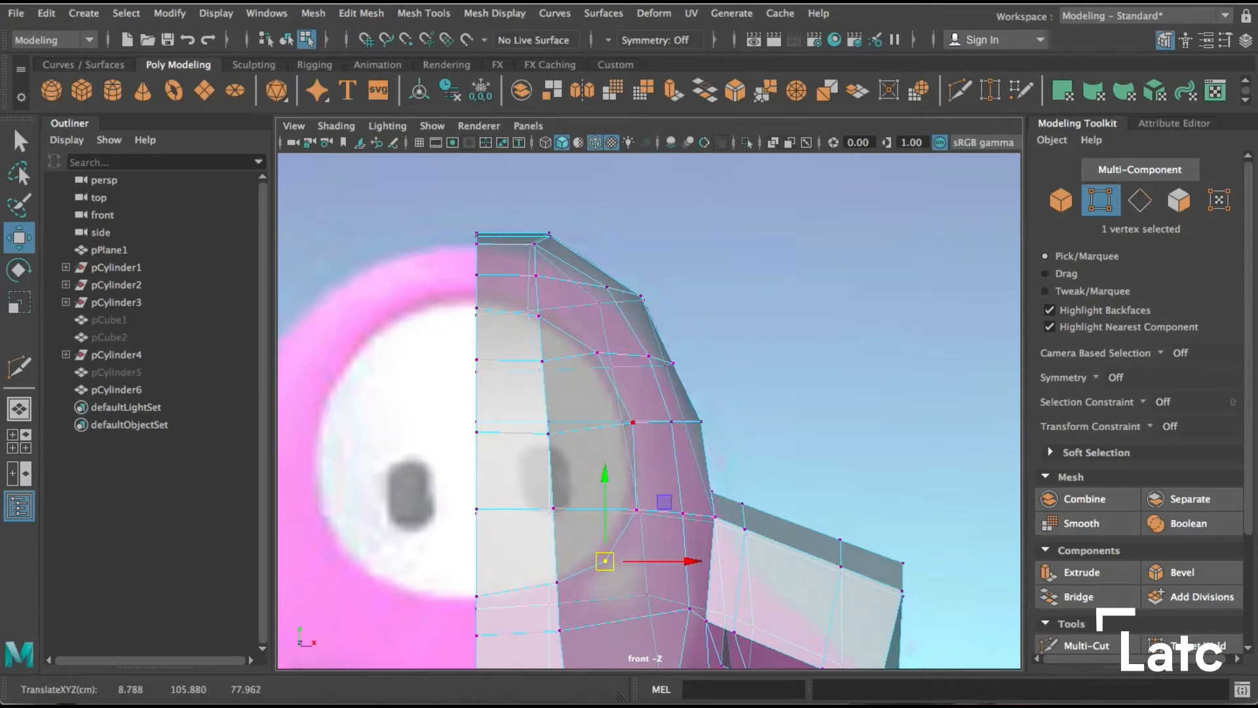
Return to the perspective view and examine the face outline and surrounding topology from several angles
key("space")
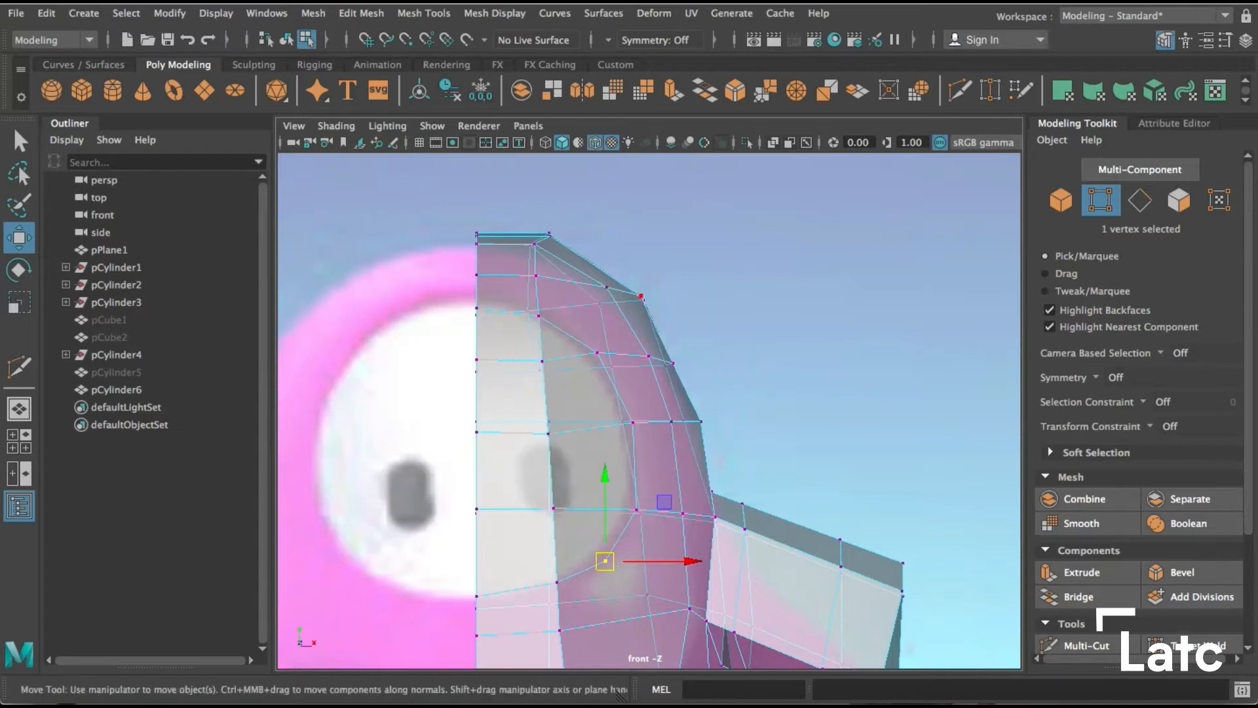
key("space")
key("space")
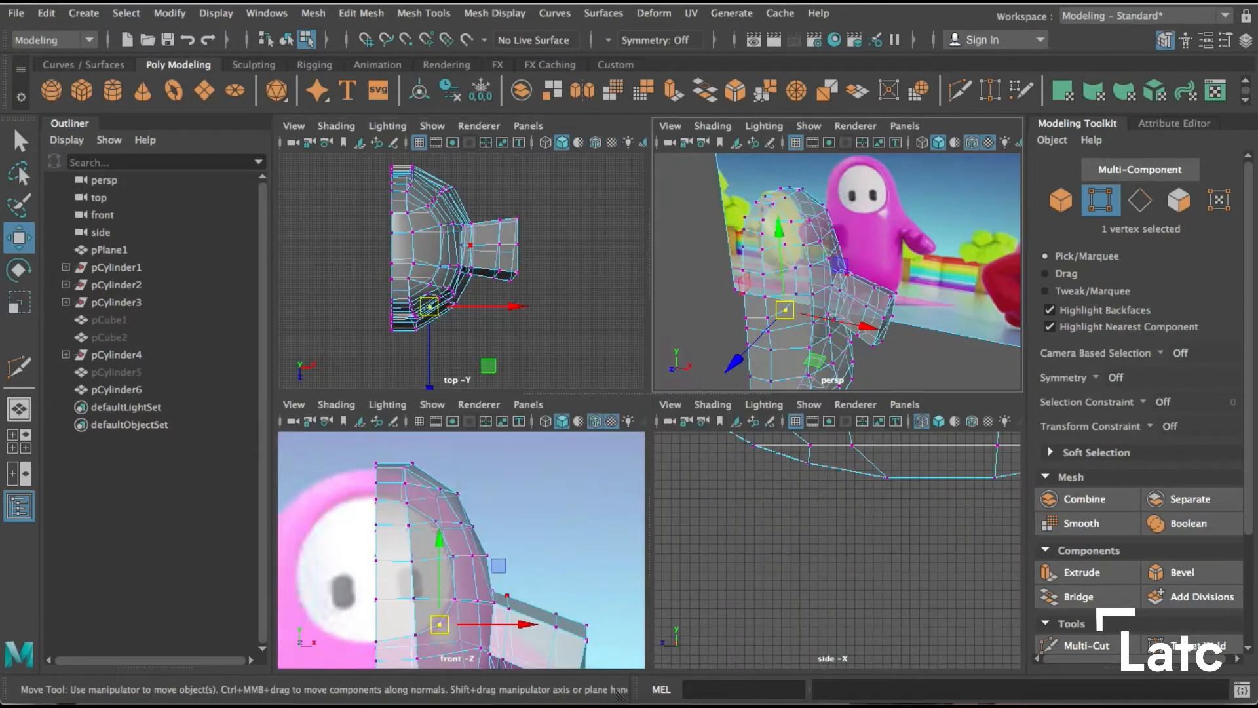
key("space")
left_click_drag(682, 393, 537, 425, "alt")
middle_click_drag(538, 426, 580, 412, "alt")
left_click_drag(580, 413, 561, 498, "alt")
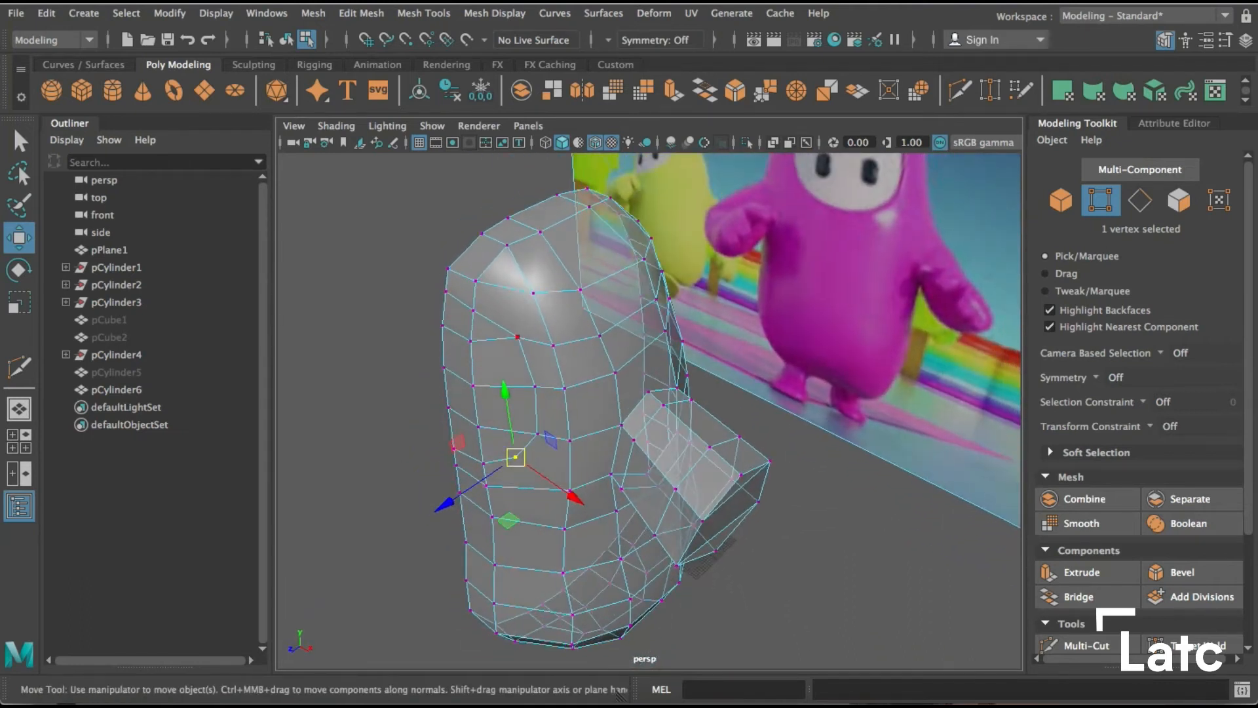
middle_click_drag(517, 338, 525, 324, "alt")
left_click_drag(524, 324, 539, 291, "alt")
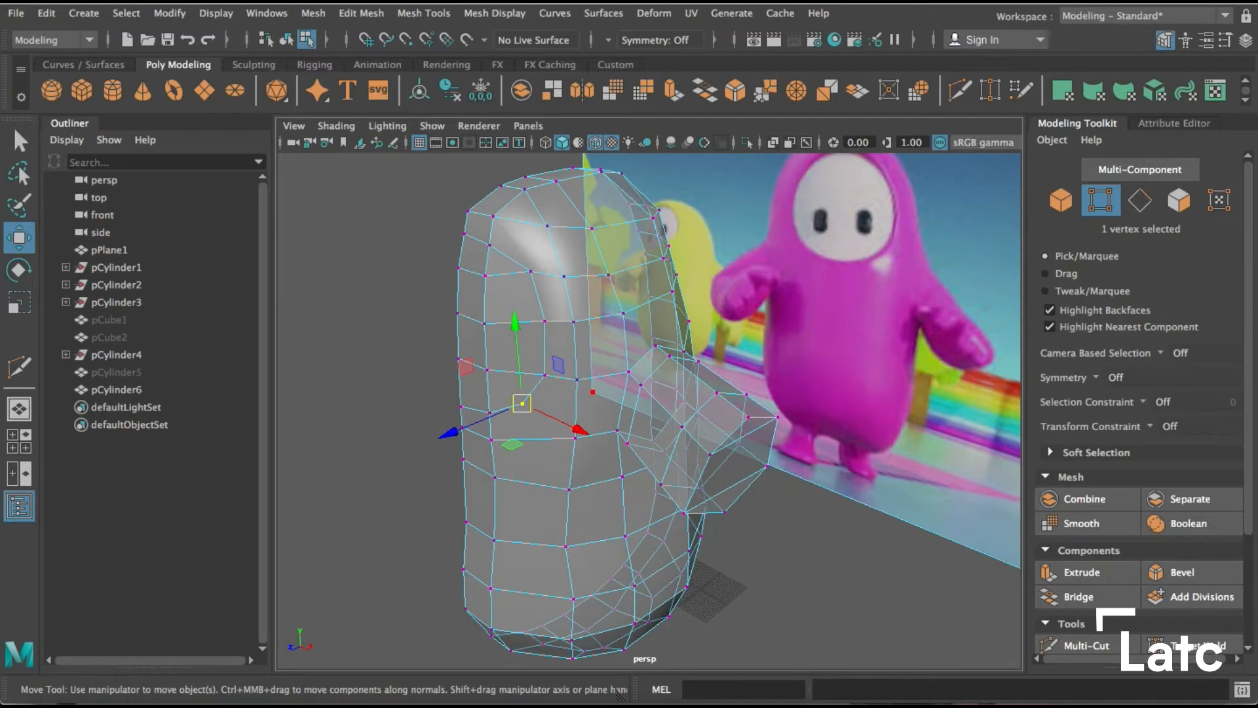
Cut an extra edge at the upper corner of the face outline, adding a vertex near the middle of that outline segment
left_click(960, 90)
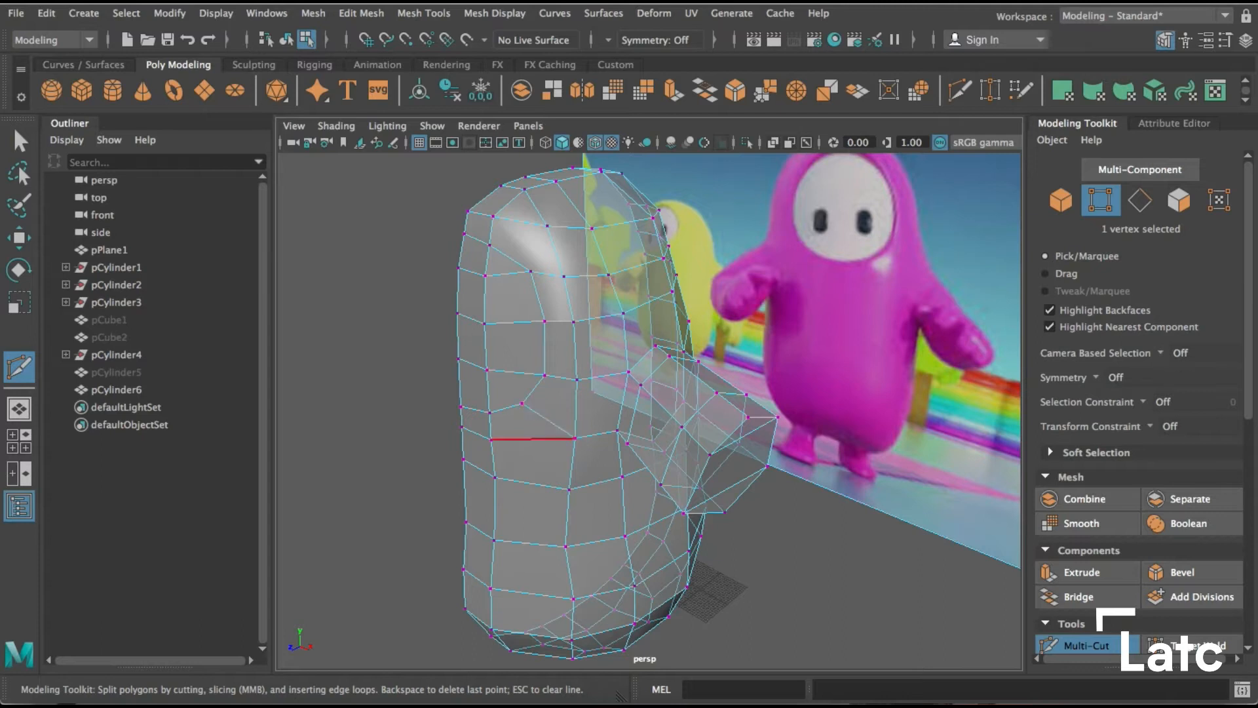
middle_click_drag(532, 439, 501, 462, "alt")
left_click_drag(502, 462, 543, 499, "alt")
left_click_drag(537, 339, 487, 362, "alt")
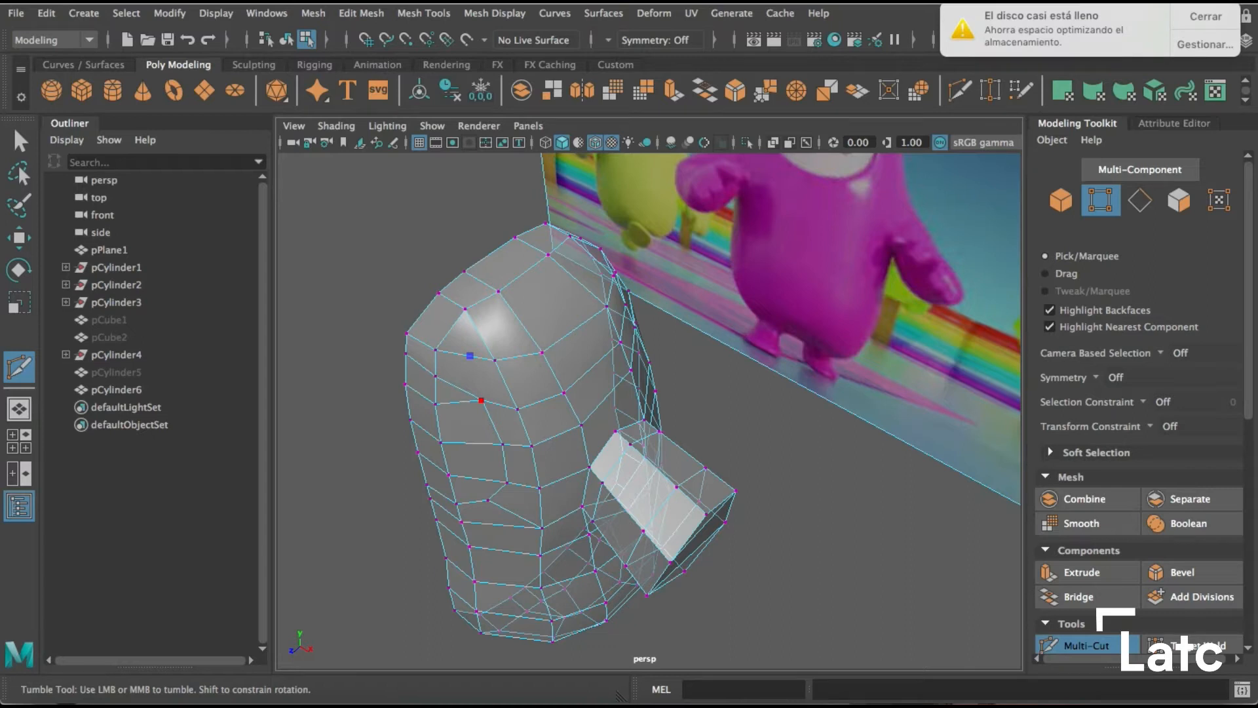
left_click_drag(540, 383, 524, 353, "alt")
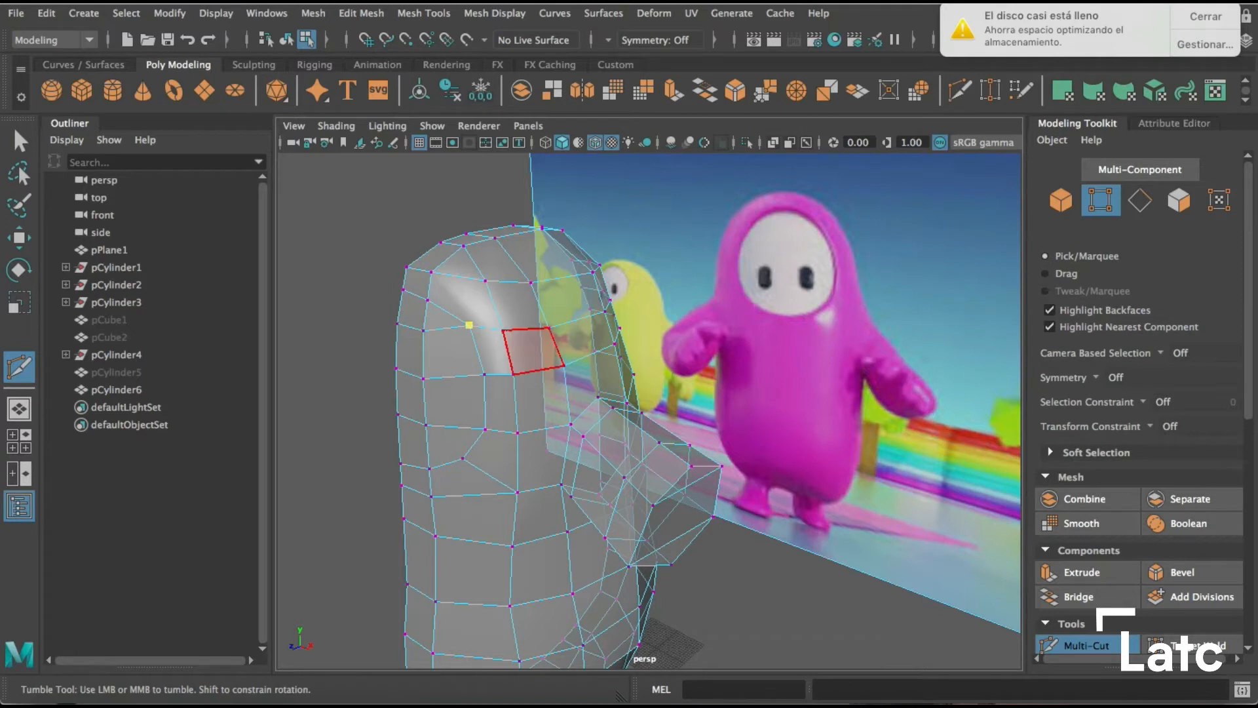
left_click_drag(532, 351, 534, 419, "alt")
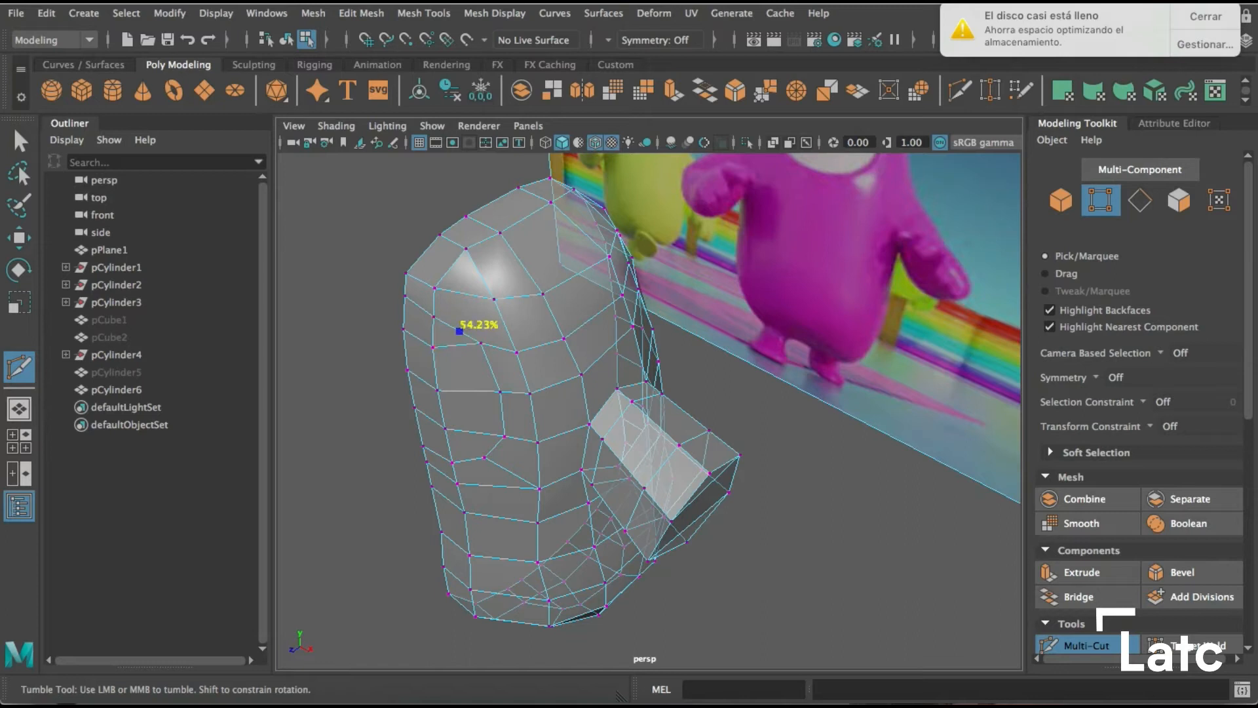
left_click(459, 331)
left_click_drag(521, 348, 524, 357, "alt")
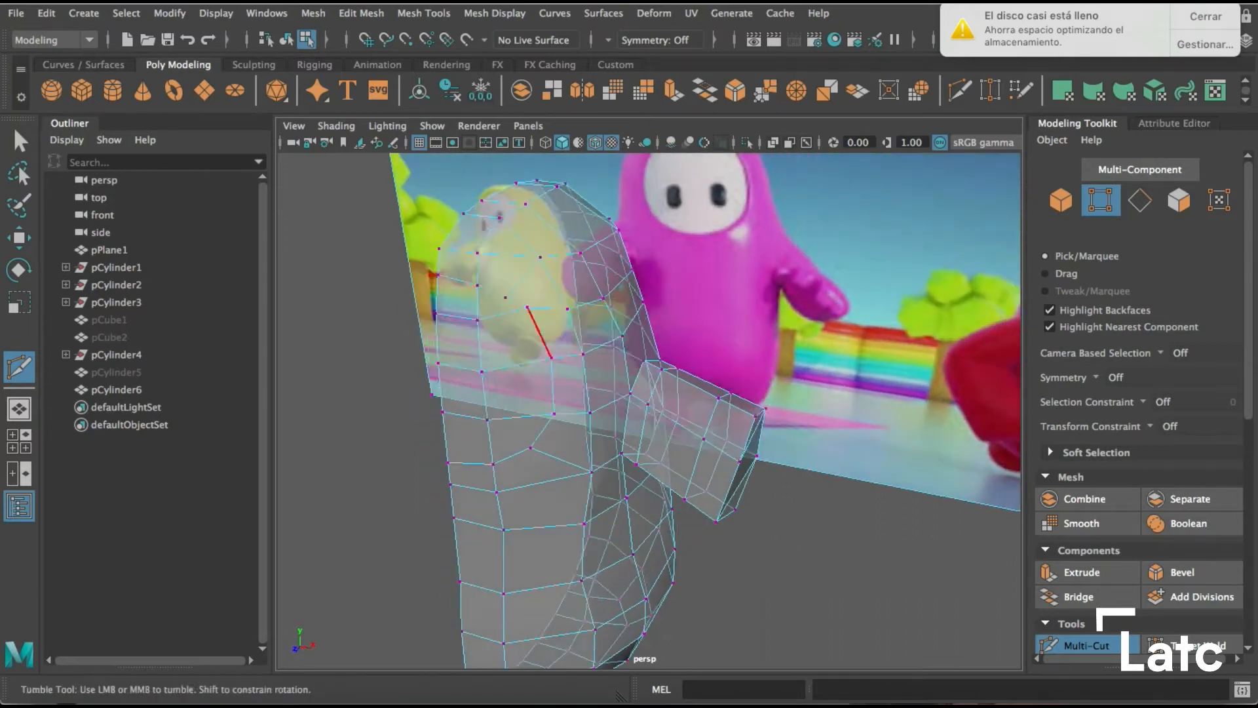
middle_click_drag(524, 357, 528, 375, "alt")
Round the upper part of the face outline in the front view by moving its vertices onto the reference face's edge
key("w")
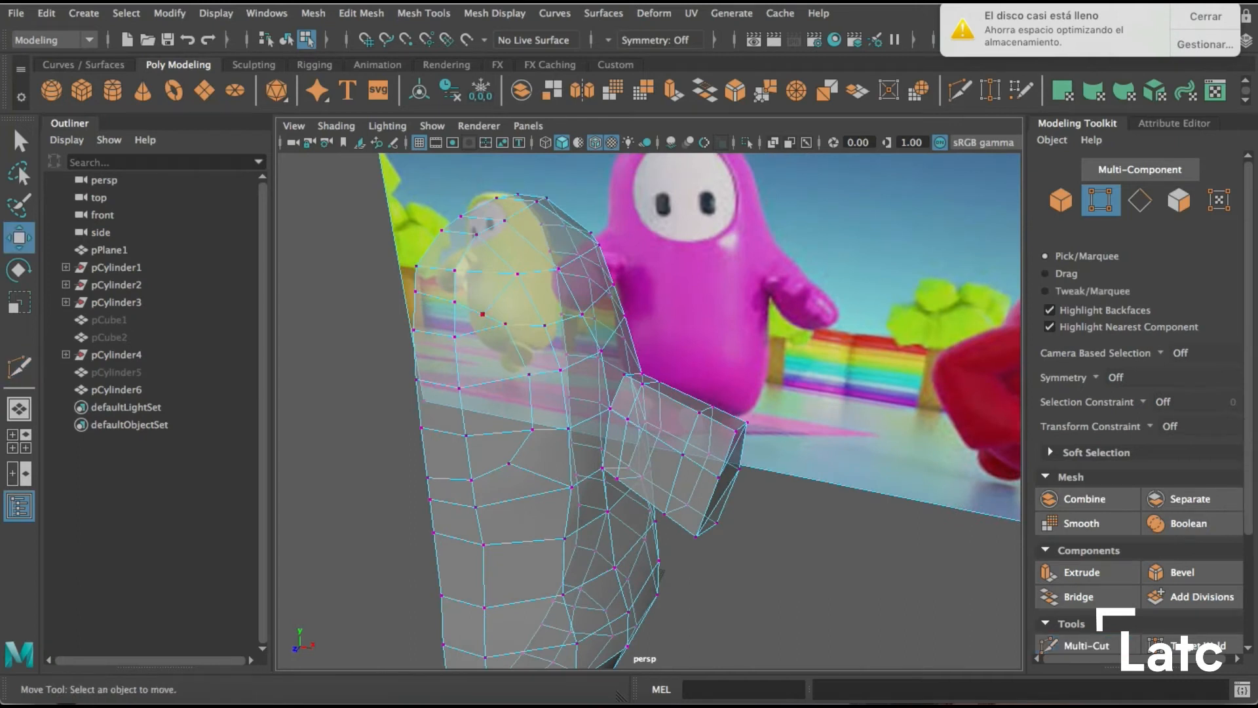
left_click_drag(524, 367, 599, 237, "alt")
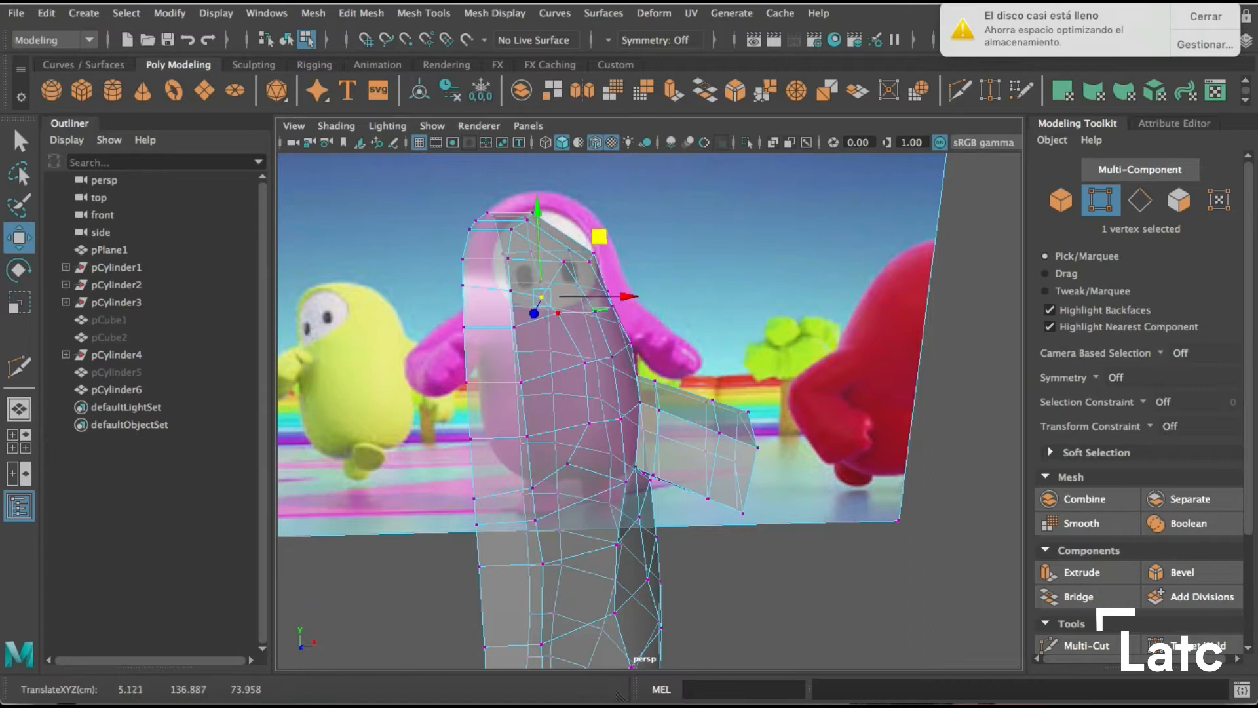
left_click(558, 313)
key("space")
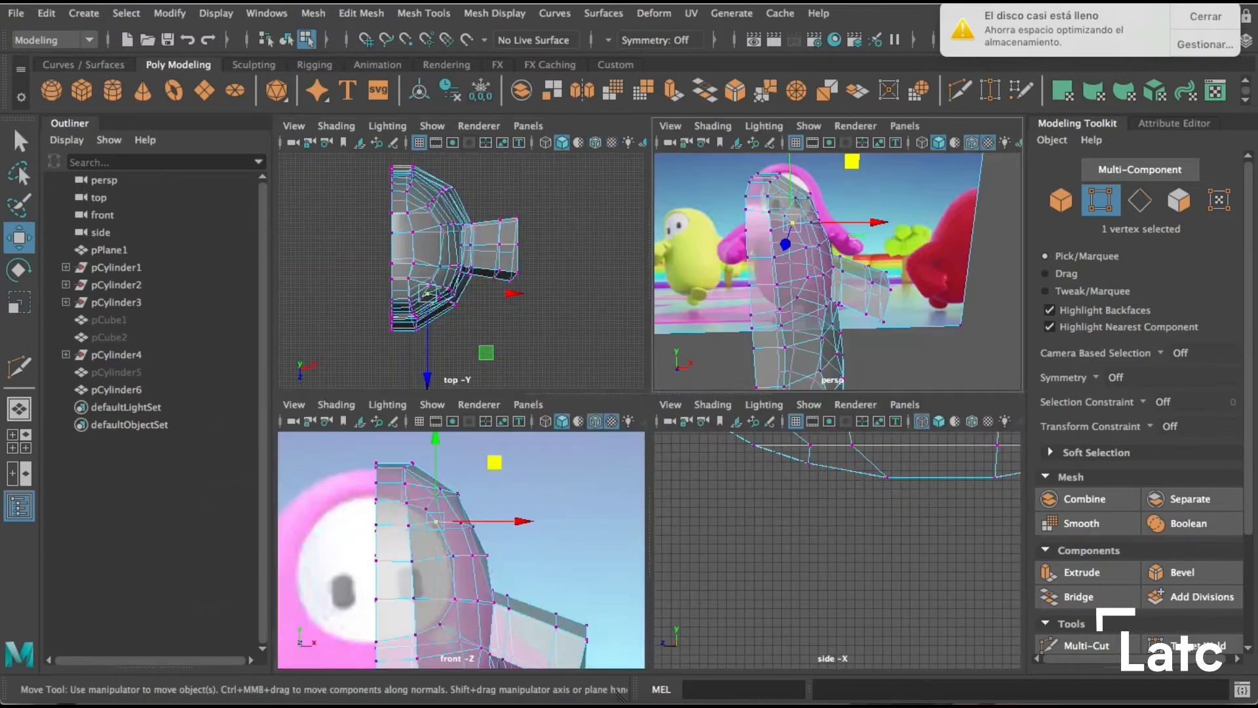
key("space")
scroll(649, 409, "up", 2)
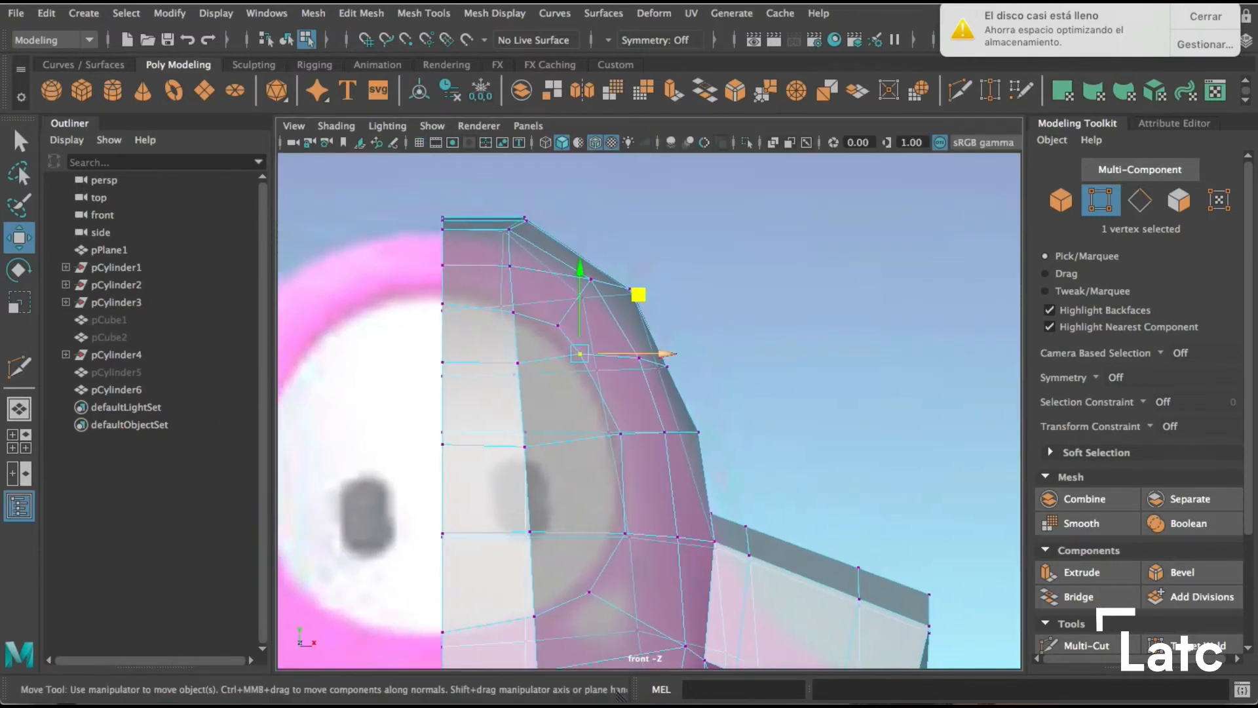
left_click_drag(580, 354, 594, 375)
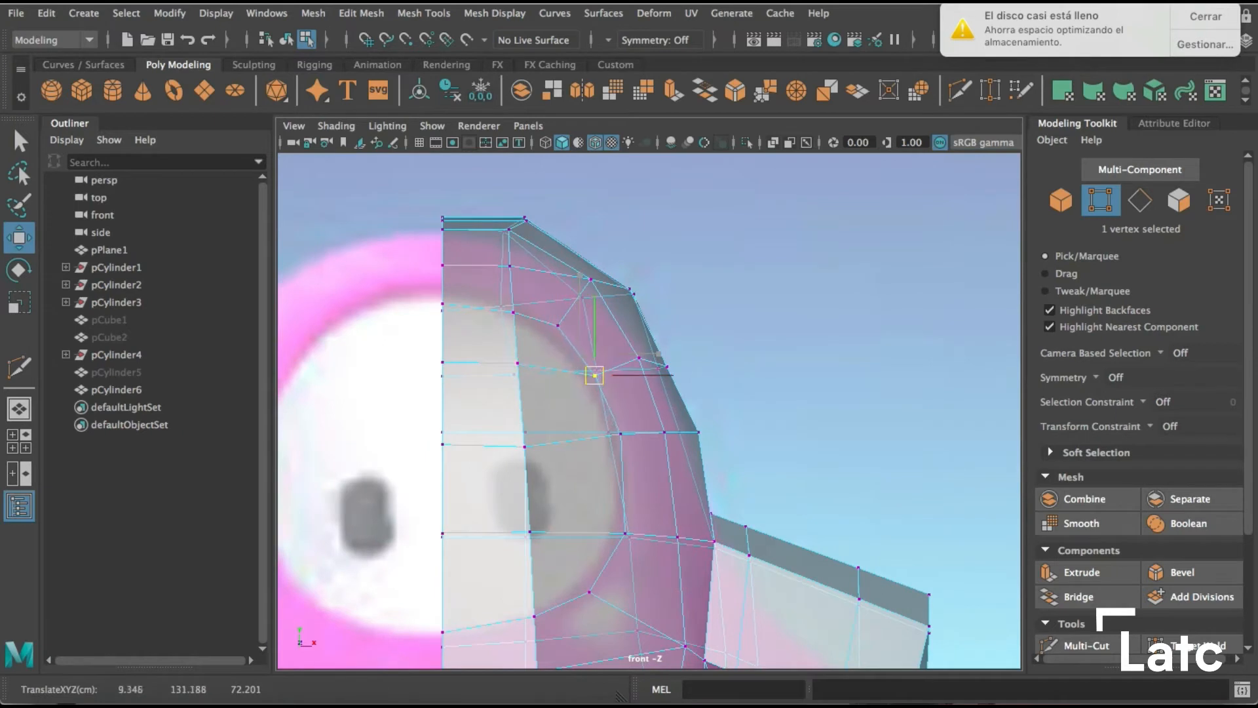
left_click(557, 325)
left_click_drag(558, 325, 555, 328)
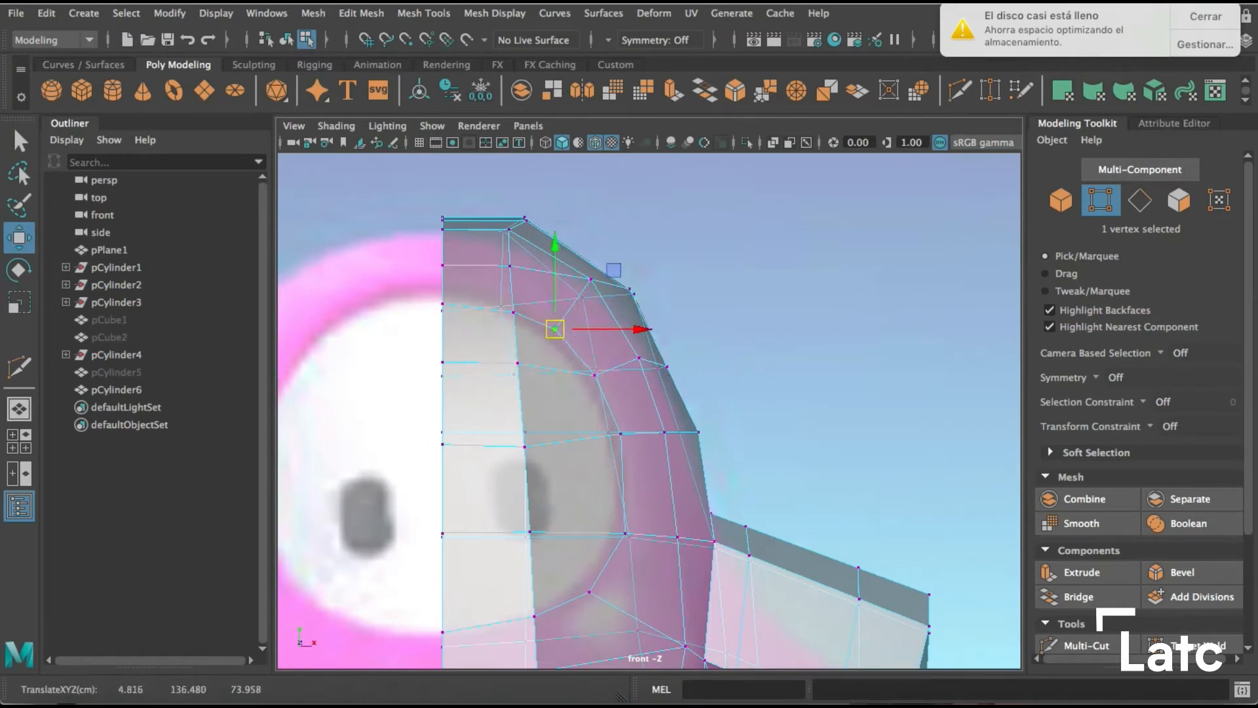
left_click(513, 313)
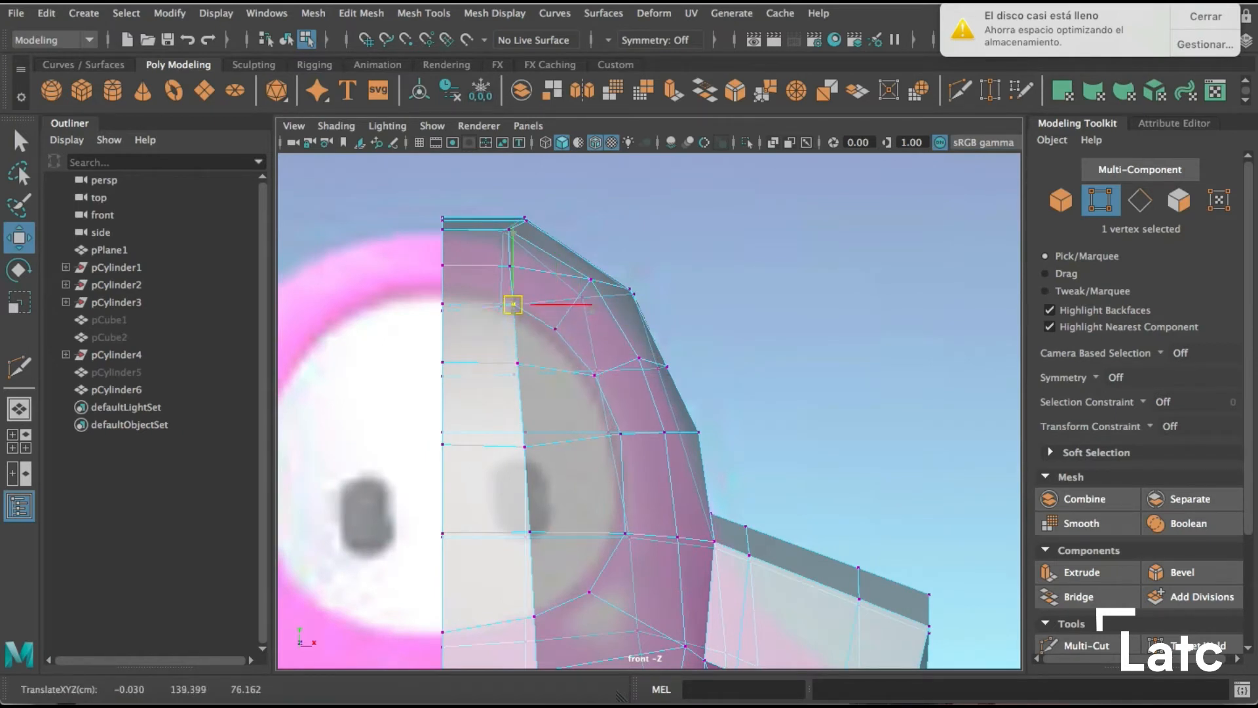
left_click_drag(513, 304, 442, 296)
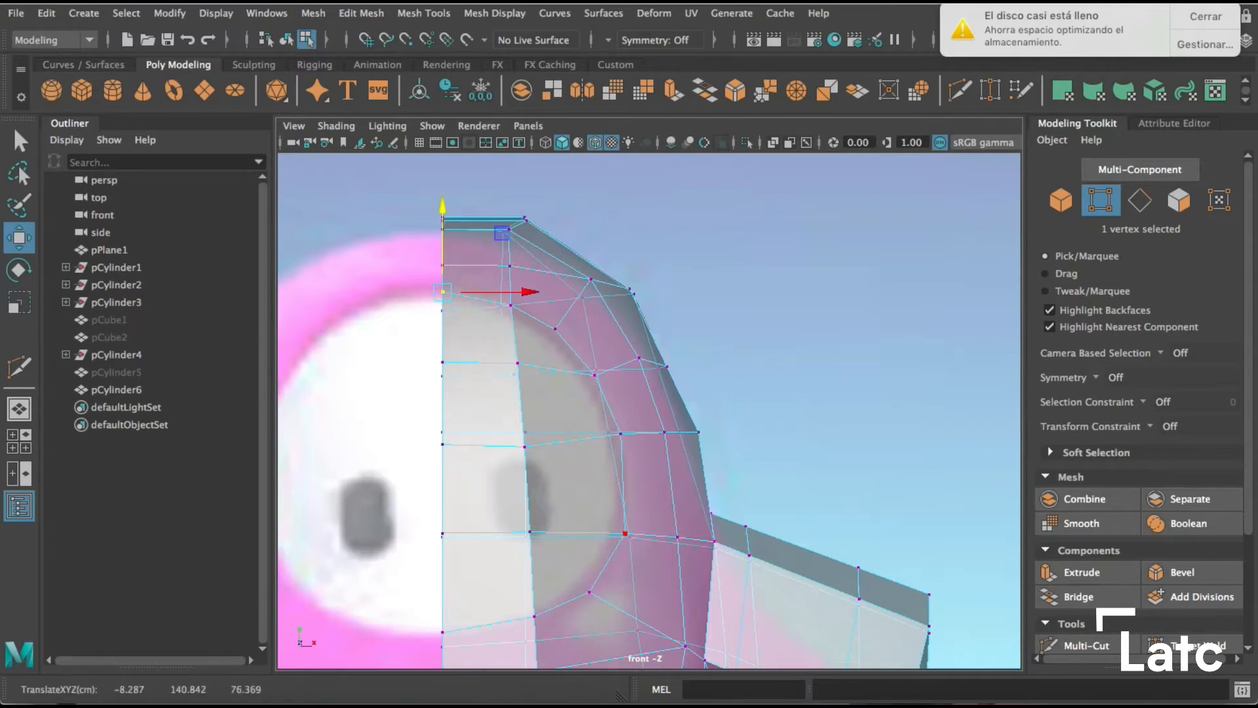
Return to the perspective view and select the eight faces inside the face outline on the half-body
key("space")
key("space")
mouse_move(655, 407)
left_mouse_down("alt")
mouse_move(603, 400)
mouse_move(649, 403)
left_mouse_up("alt")
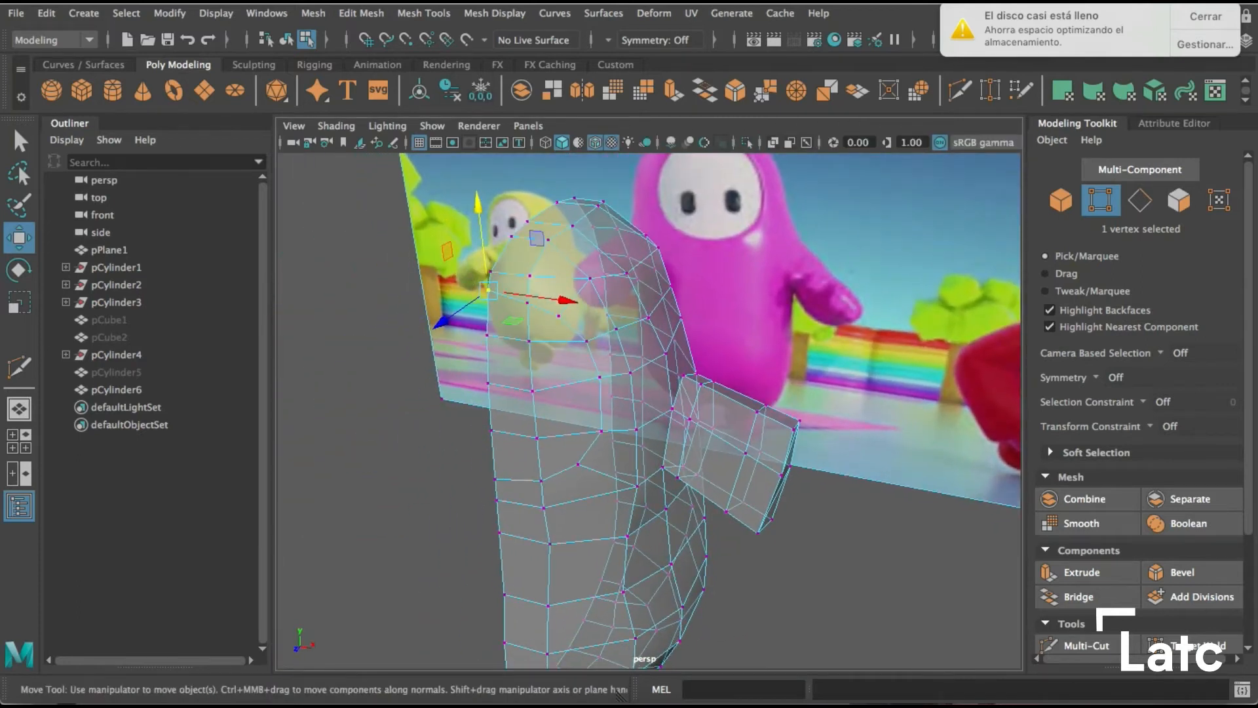
key("q")
right_click_drag(540, 274, 539, 321)
mouse_move(539, 321)
left_mouse_down("alt")
mouse_move(590, 327)
mouse_move(544, 324)
left_mouse_up("alt")
left_click(511, 452)
left_click(562, 399, "shift")
left_click(508, 401, "shift")
left_click(507, 354, "shift")
left_click(560, 354, "shift")
left_click(552, 320, "shift")
left_click(505, 308, "shift")
left_click_drag(511, 446, 474, 429, "alt")
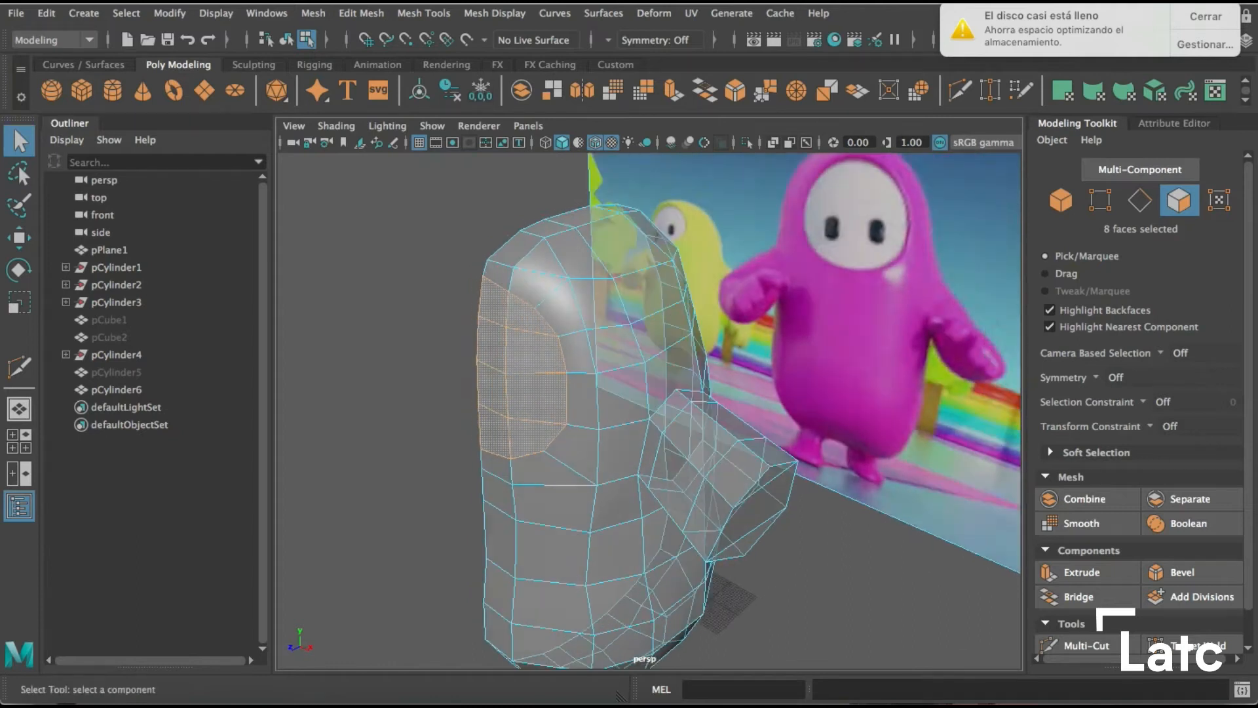
Extrude the selected face area slightly inward and delete the resulting side faces along the symmetry plane
left_click(673, 91)
left_click_drag(492, 354, 433, 342, "alt")
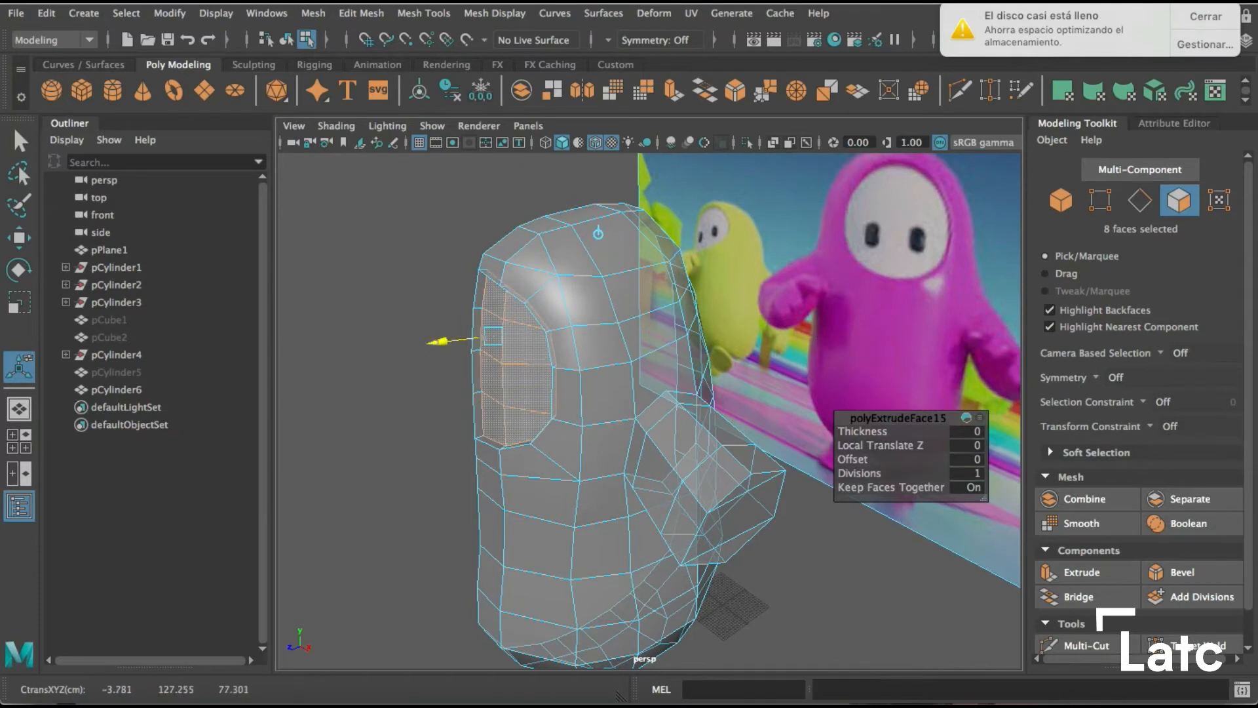
left_click_drag(433, 342, 438, 342)
left_click_drag(485, 406, 510, 401, "alt")
key("q")
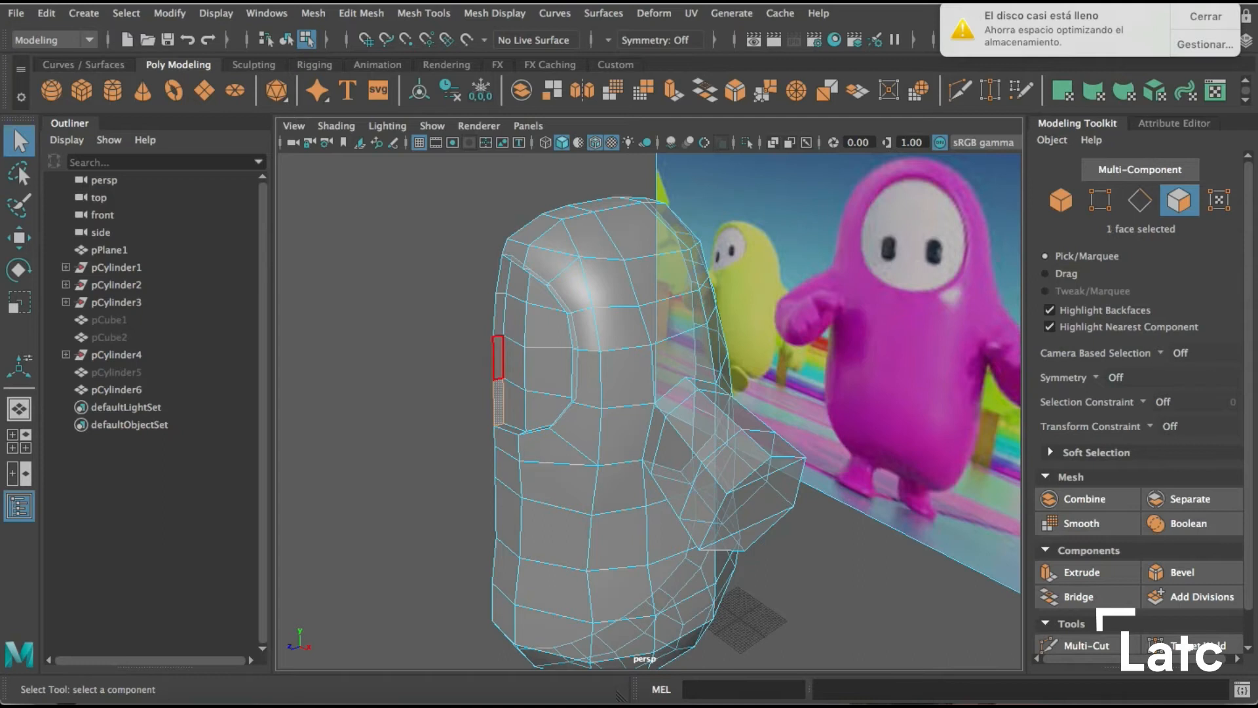
left_click_drag(514, 363, 679, 367, "alt")
middle_click_drag(679, 367, 595, 340, "alt")
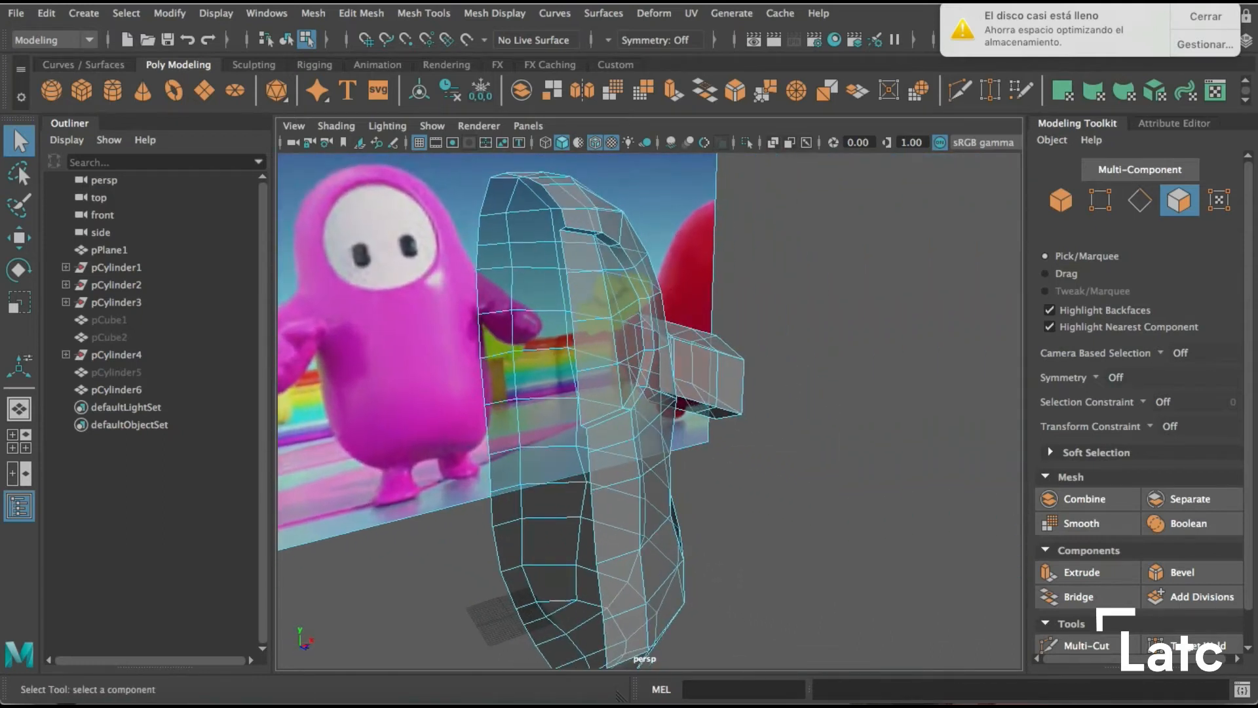
Examine the recessed face area and the open inner side of the half-body from several angles
scroll(595, 339, "up", 3)
left_click_drag(595, 340, 423, 230, "alt")
scroll(464, 352, "down", 4)
middle_click_drag(424, 229, 422, 172, "alt")
left_click_drag(422, 172, 420, 170, "alt")
left_click_drag(648, 393, 603, 452, "alt")
middle_click_drag(603, 452, 564, 373, "alt")
left_click_drag(590, 393, 675, 419, "alt")
middle_click_drag(675, 341, 682, 524, "alt")
right_click_drag(682, 518, 580, 501, "alt")
middle_click_drag(580, 501, 584, 506, "alt")
Mirror the whole half-body with Duplicate Special, using Instance geometry and an X scale of -1
right_click_drag(584, 505, 619, 525)
right_click_drag(652, 299, 670, 249)
middle_click_drag(669, 262, 629, 226, "alt")
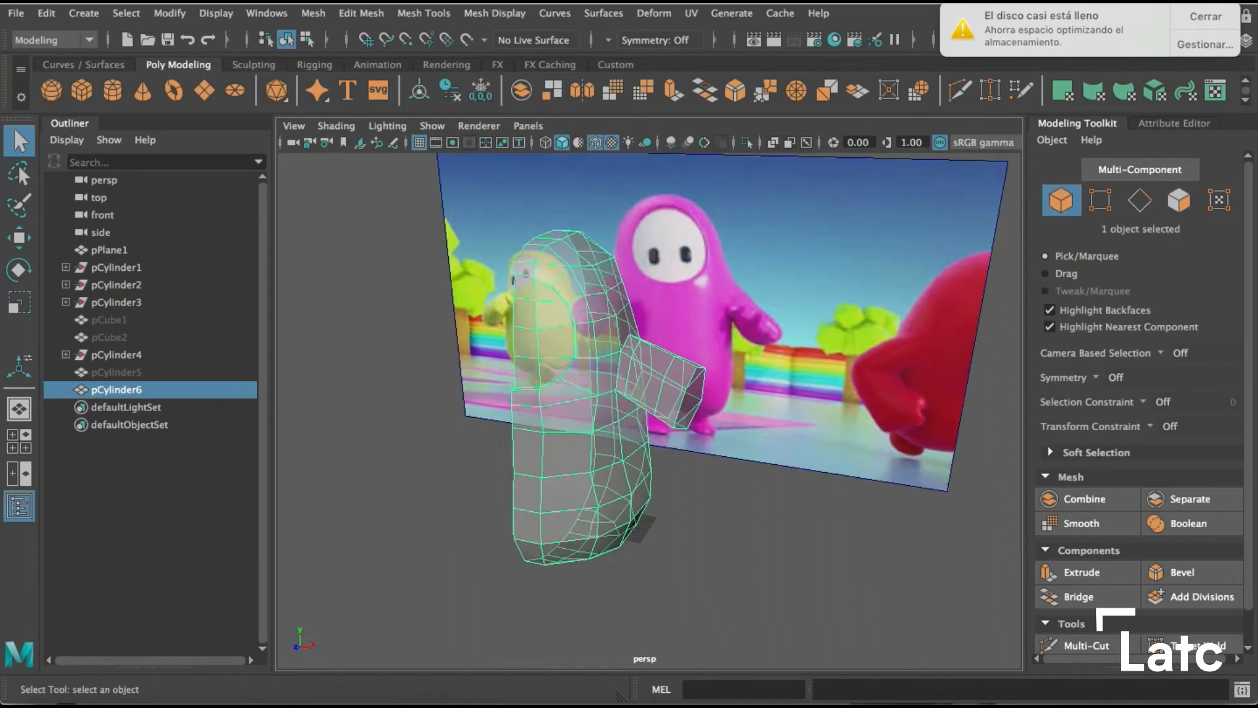
left_click(46, 13)
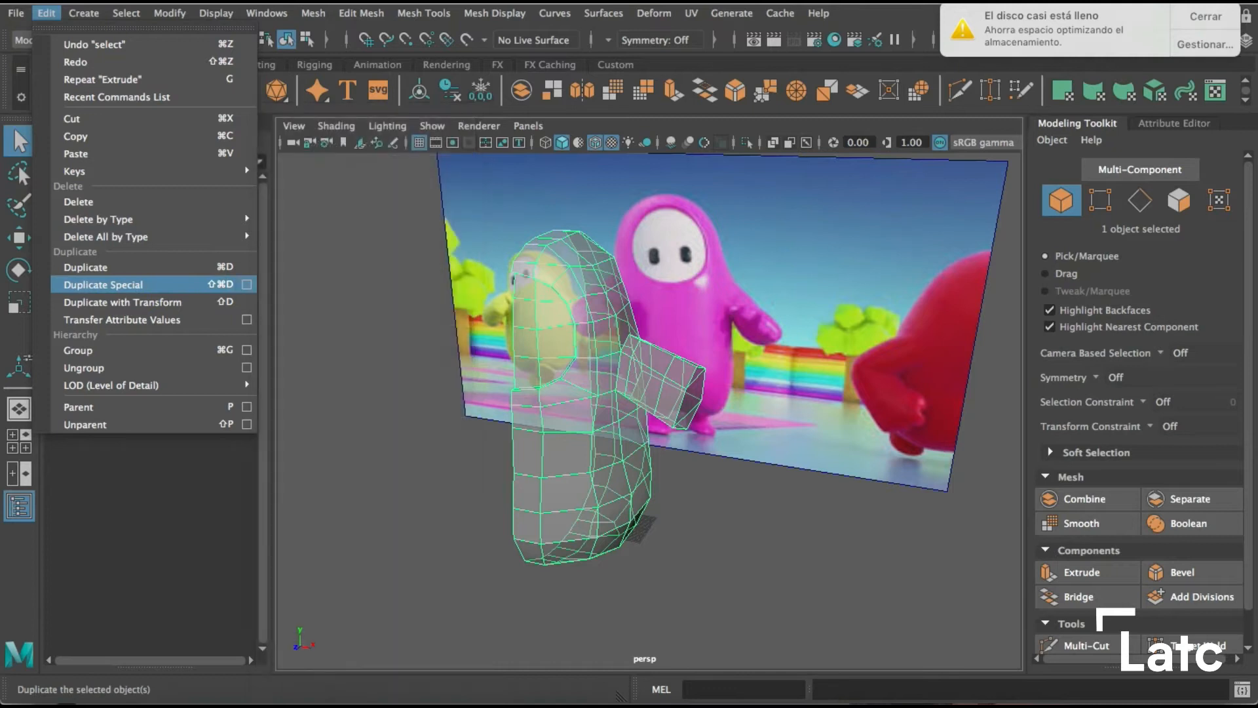
left_click(246, 284)
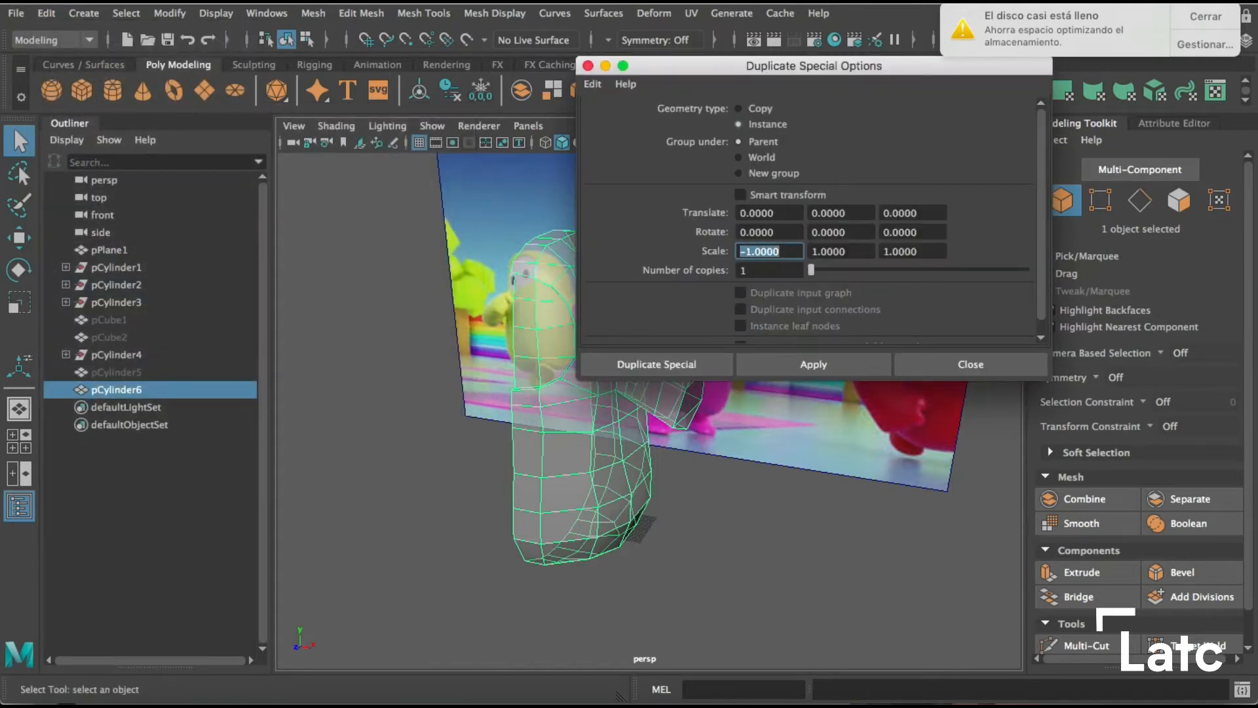
left_click(813, 365)
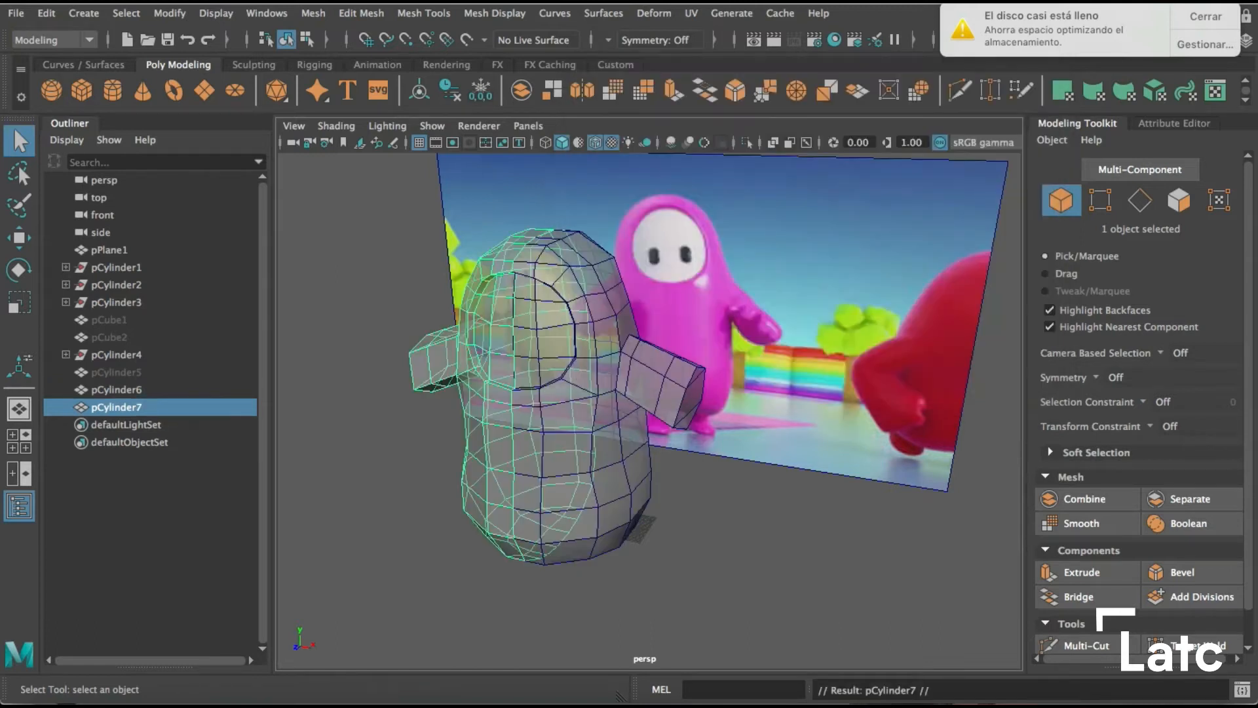
left_click_drag(648, 407, 721, 407, "alt")
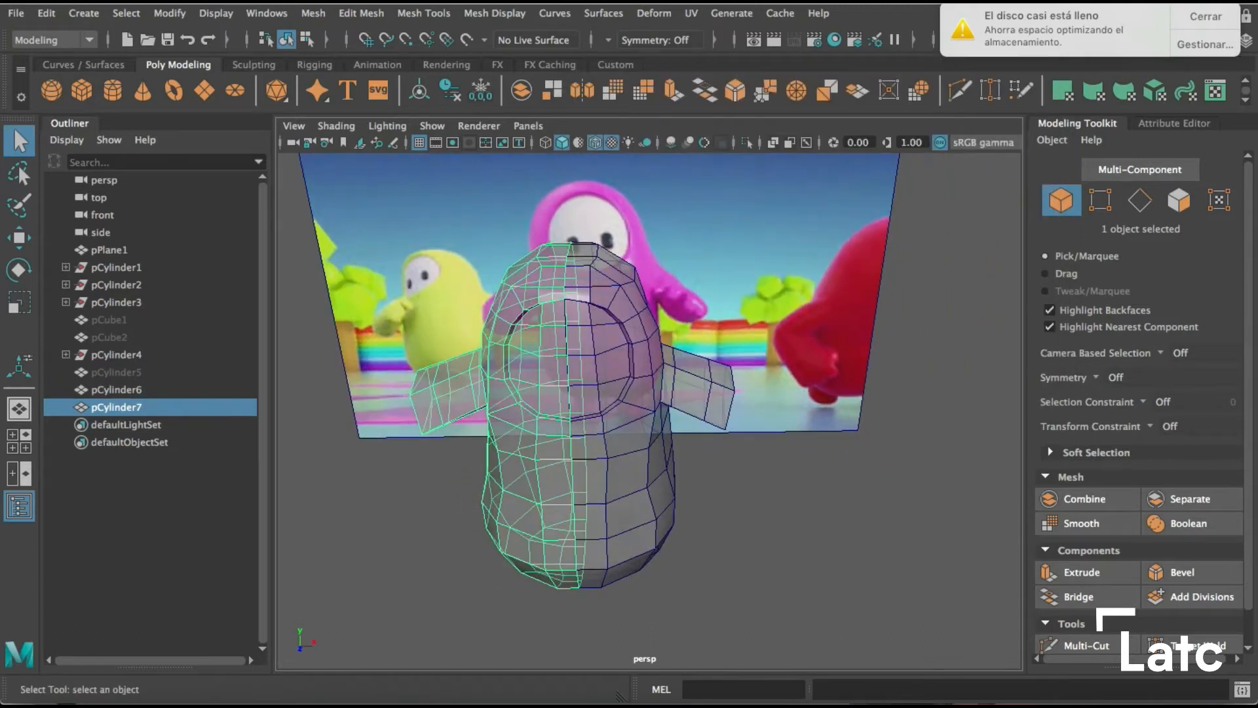
Try moving a vertex in the face area of the original half to test the mirrored instance, and undo the move
left_click(626, 419)
left_click_drag(626, 419, 551, 433, "alt")
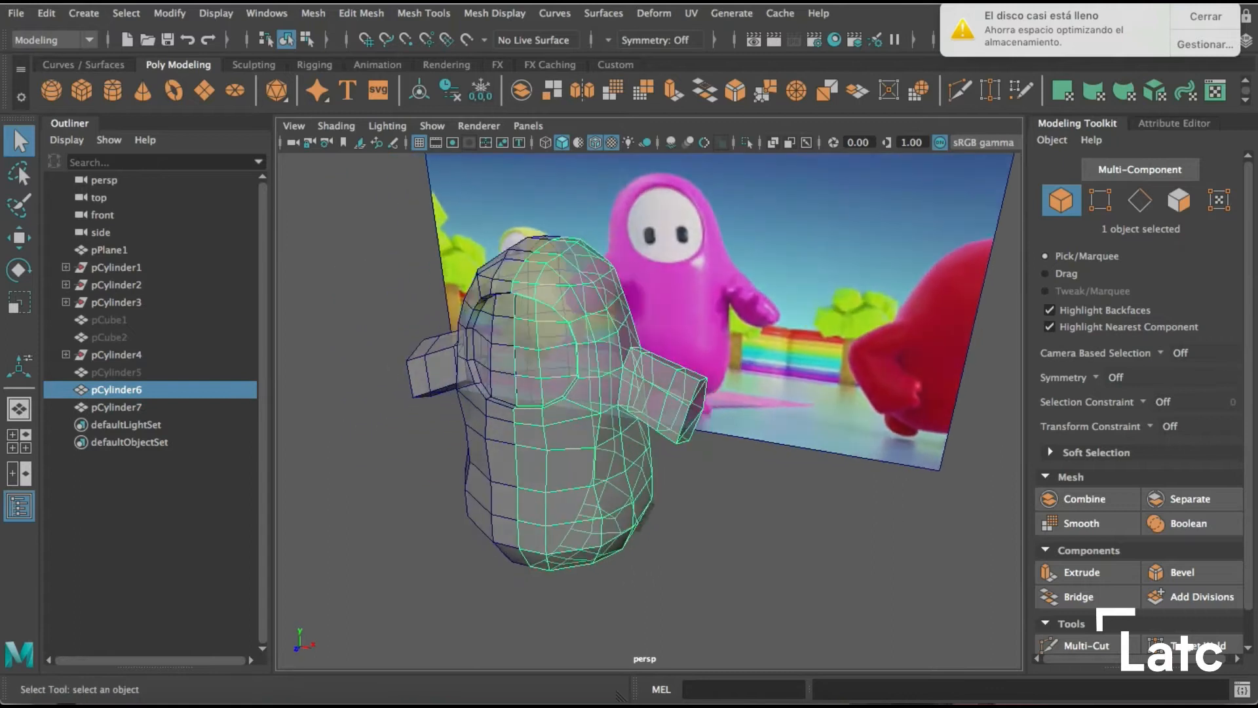
right_click_drag(576, 273, 485, 274)
left_click(539, 350)
left_click_drag(539, 350, 513, 380, "alt")
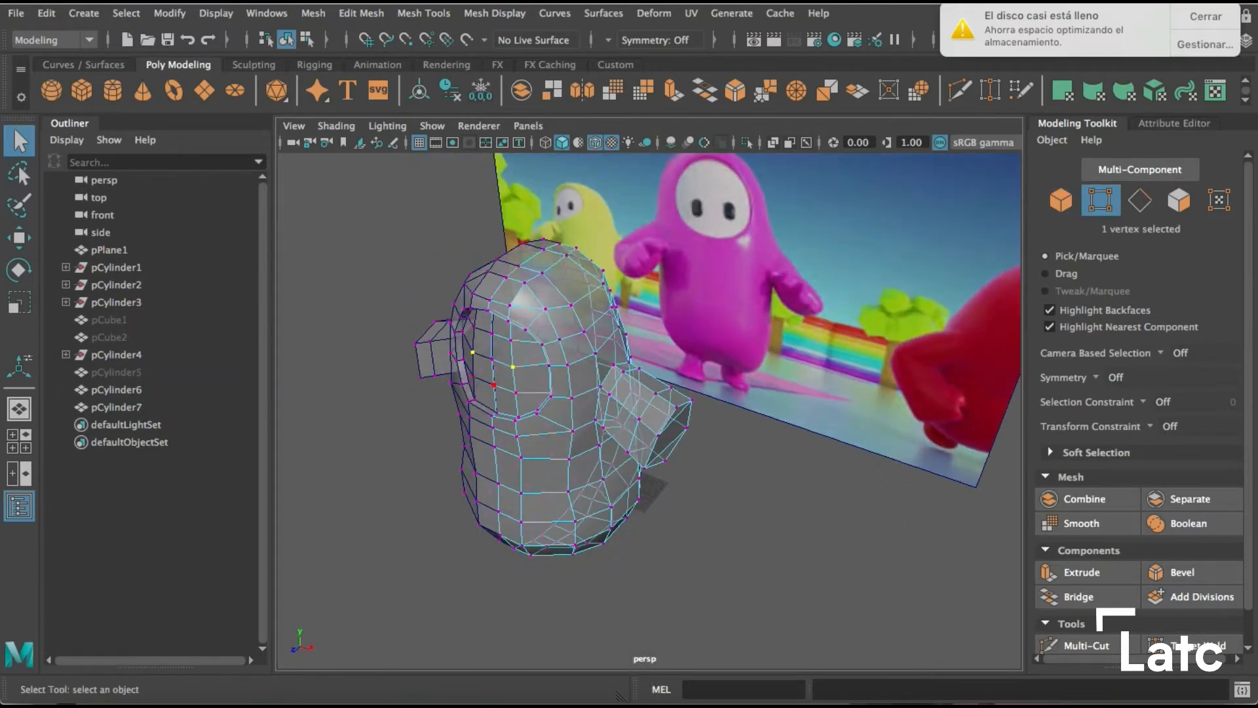
key("w")
left_click_drag(452, 413, 488, 403)
key("super+z")
left_click(610, 457)
Compare the mirrored body with the reference character in the front view, from the face to the lower body
left_click_drag(714, 429, 741, 432, "alt")
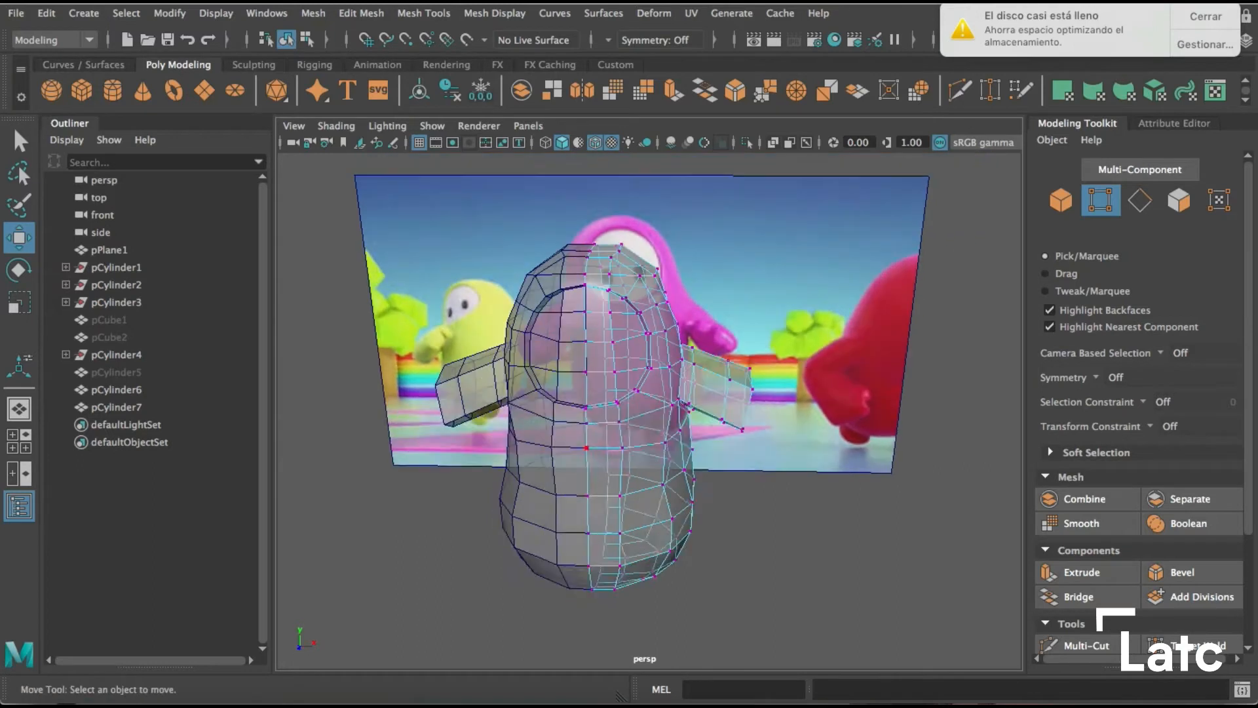
key("space")
key("space")
key("space")
right_click_drag(623, 537, 488, 532, "alt")
middle_click_drag(488, 533, 595, 287, "alt")
right_click_drag(595, 287, 528, 287, "alt")
middle_click_drag(527, 286, 506, 302, "alt")
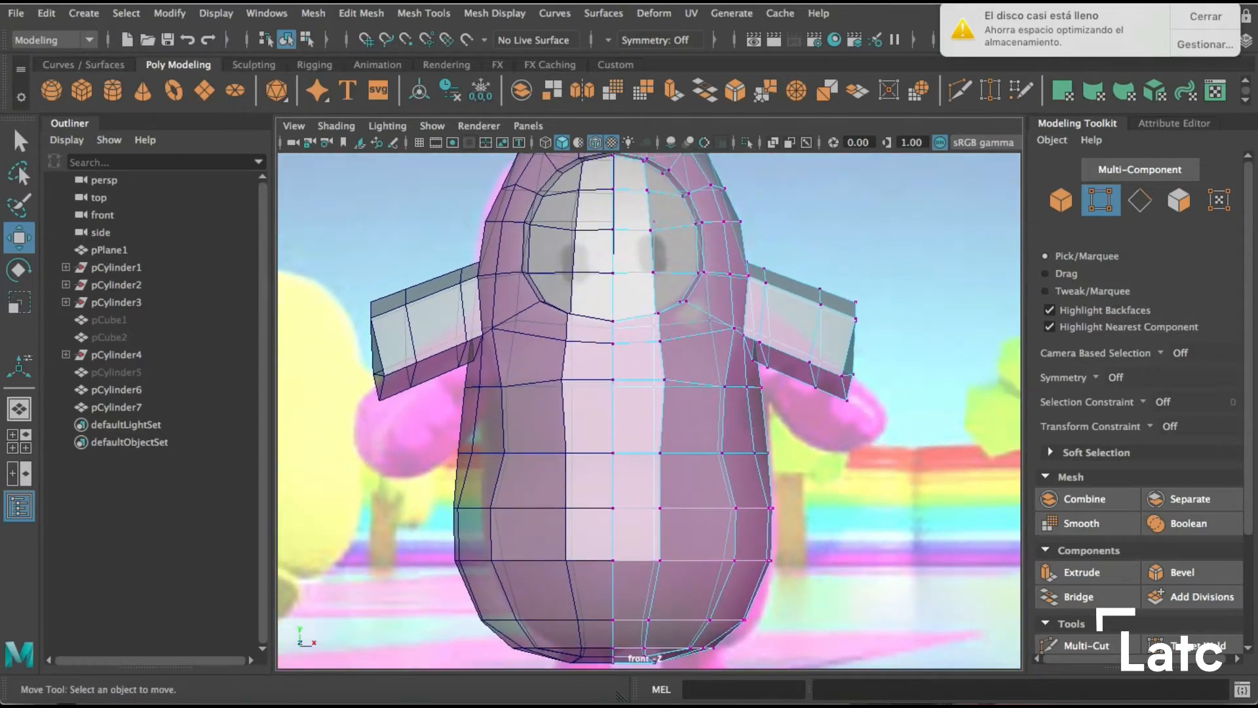
Return to the perspective view and examine the body's side and the topology of its underside
key("space")
key("space")
left_click_drag(818, 306, 874, 328, "alt")
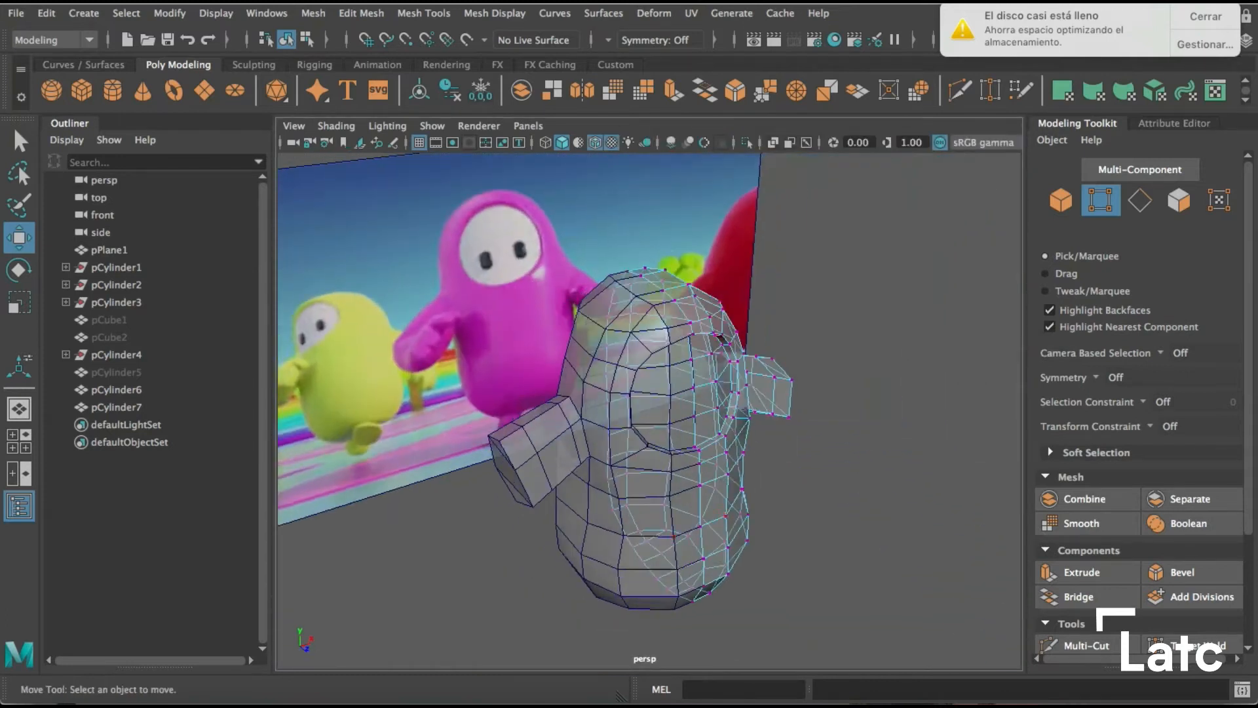
middle_click_drag(875, 328, 865, 277, "alt")
left_click_drag(865, 278, 773, 216, "alt")
middle_click_drag(774, 217, 774, 176, "alt")
middle_click_drag(655, 406, 656, 361, "alt")
left_click_drag(655, 360, 663, 272, "alt")
scroll(664, 272, "up", 3)
scroll(656, 367, "up", 6)
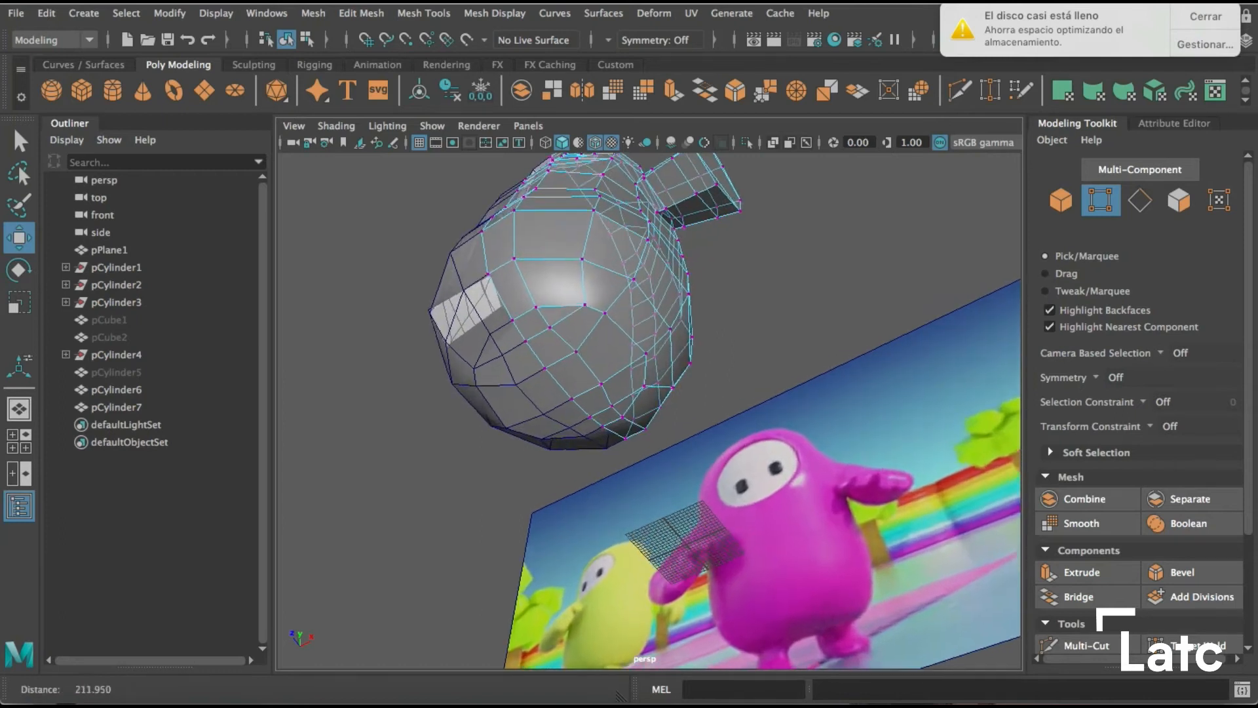
middle_click_drag(655, 367, 652, 381, "alt")
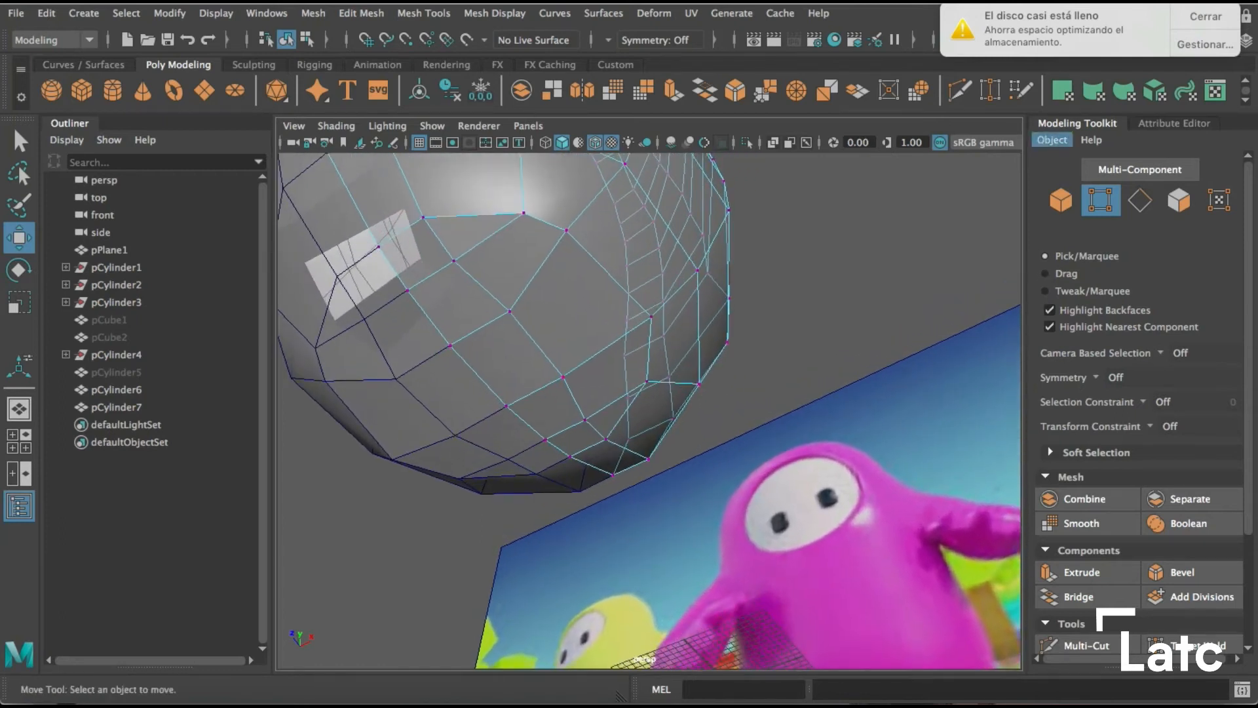
Cut new edges across the corners of the underside faces with Multi-Cut, forming a six-sided outline for the leg
left_click(960, 90)
left_click(1205, 17)
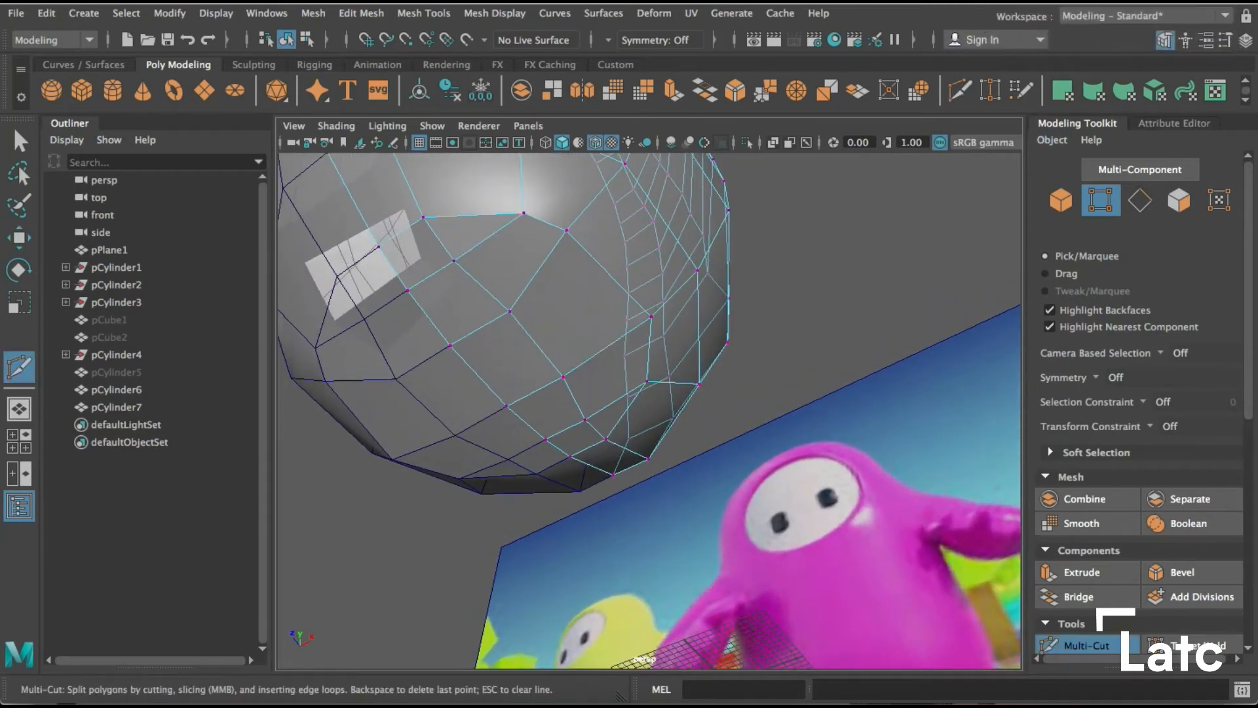
left_click_drag(541, 311, 603, 305, "alt")
left_click_drag(452, 367, 463, 381, "alt")
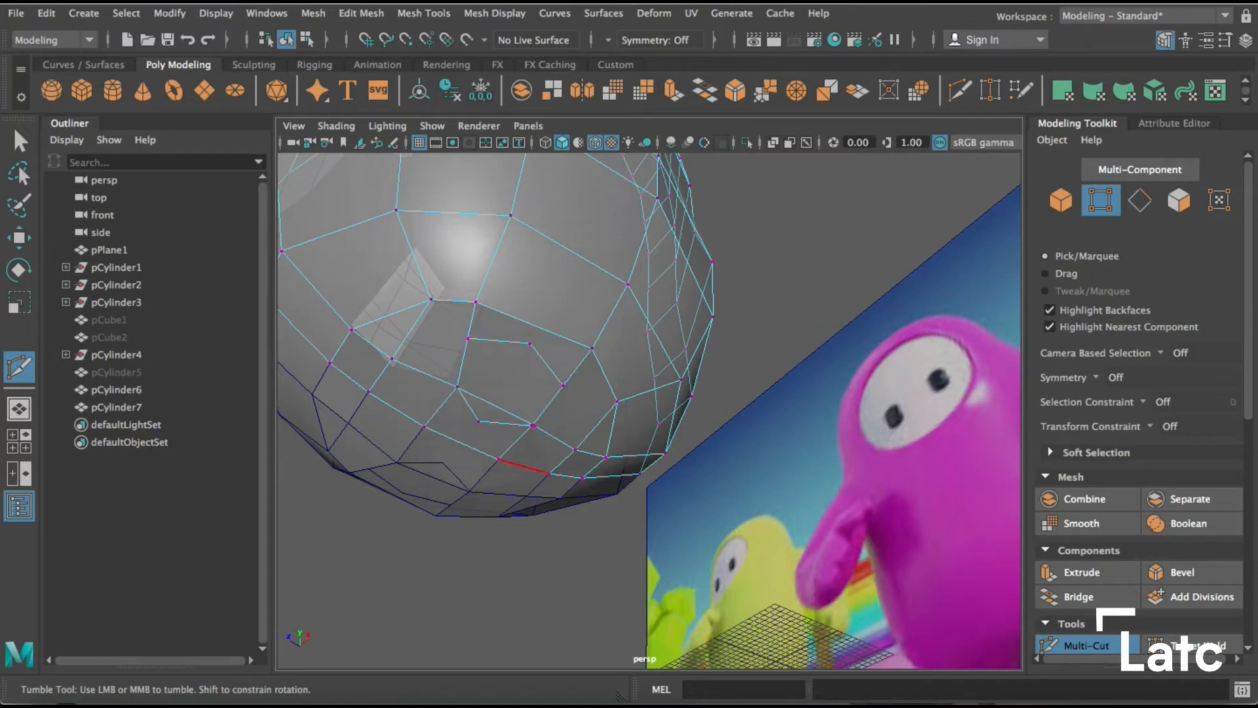
mouse_move(533, 426)
left_mouse_down("alt")
mouse_move(569, 457)
mouse_move(523, 411)
left_mouse_up("alt")
left_click_drag(518, 332, 522, 581, "alt")
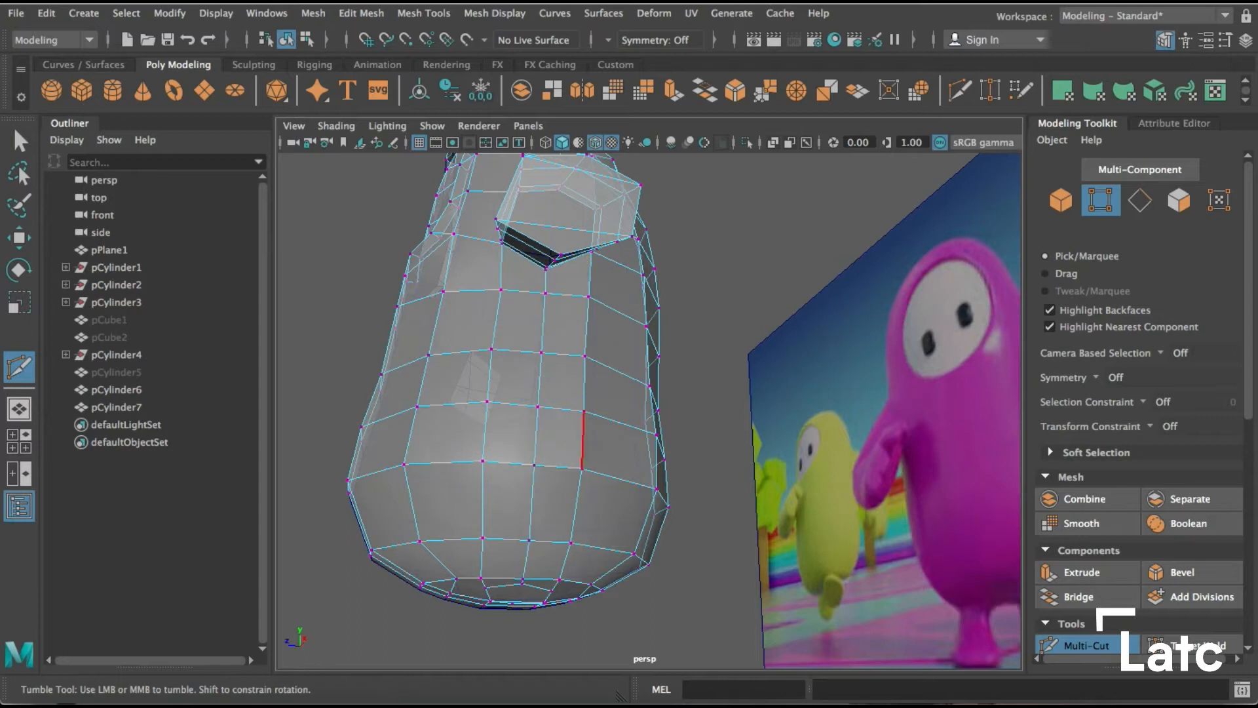
middle_click_drag(588, 460, 565, 380, "alt")
left_click_drag(565, 380, 534, 304, "alt")
middle_click_drag(534, 305, 540, 328, "alt")
right_click_drag(459, 407, 488, 412, "alt")
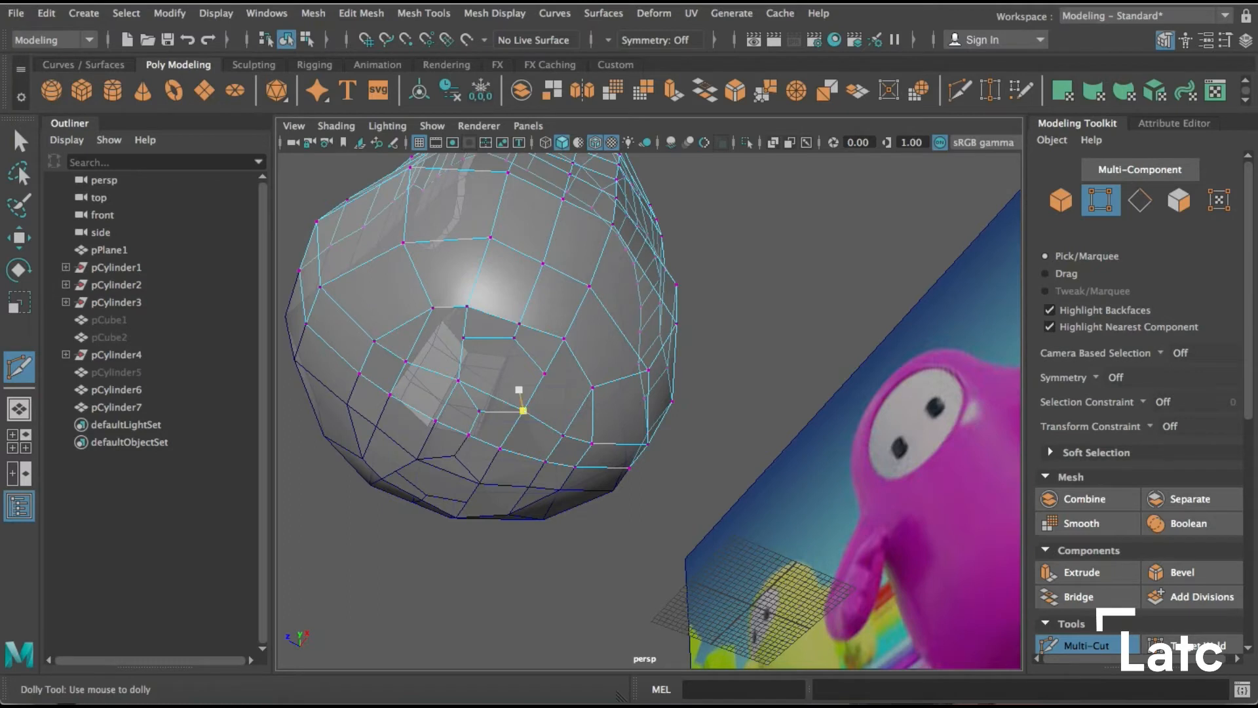
left_click_drag(519, 391, 522, 419, "alt")
Select the two faces inside the leg outline and extrude them downward with a Local Translate Z of about 9.924
key("q")
key("F8")
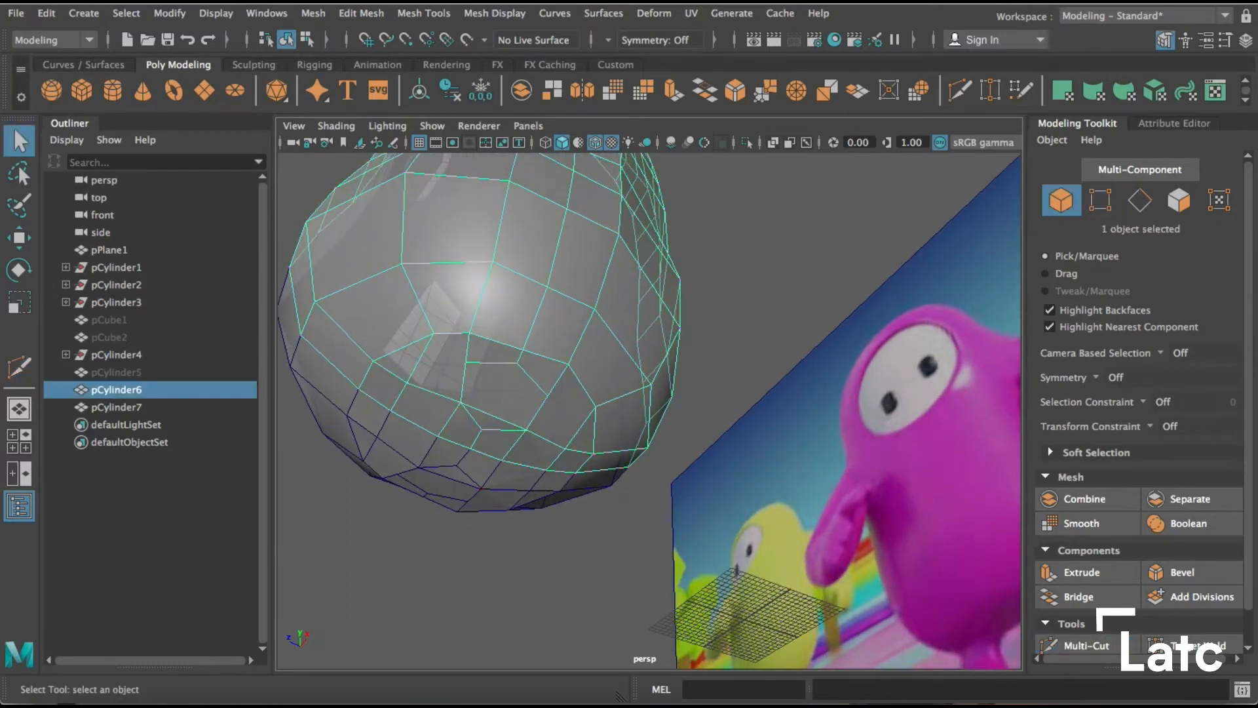
right_click(496, 274)
left_click(495, 321)
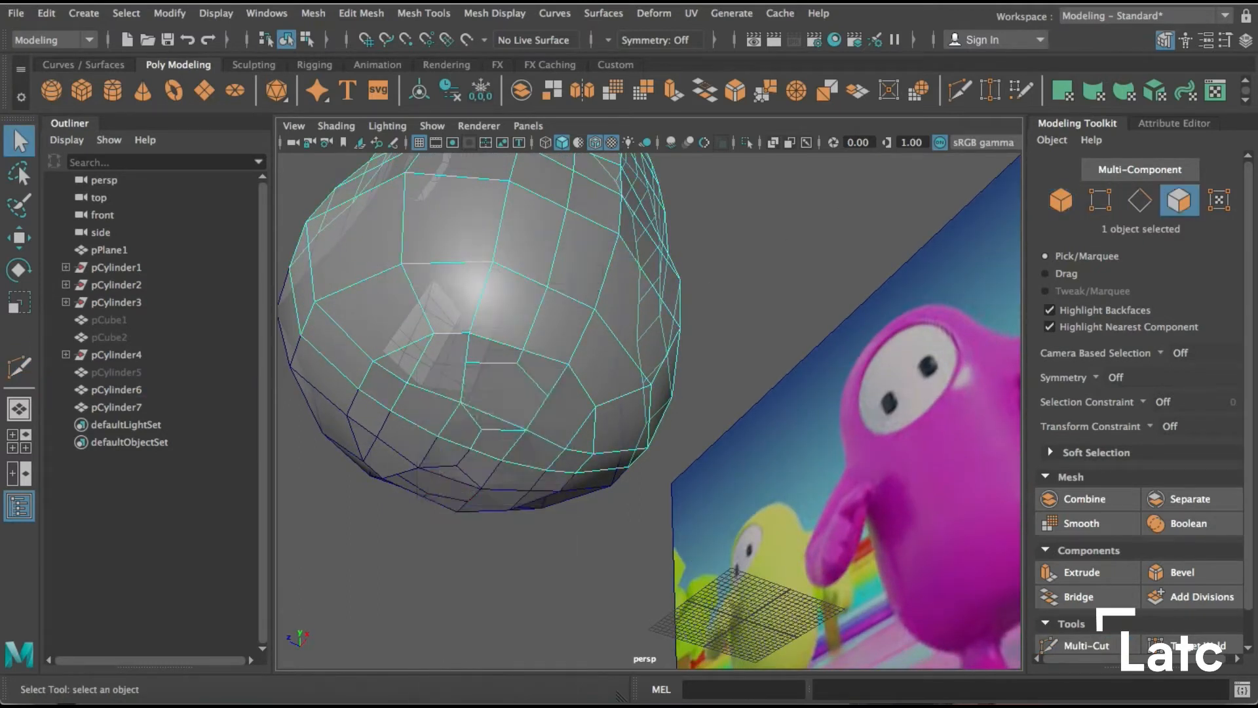
left_click(505, 393)
left_click_drag(504, 393, 600, 347, "alt")
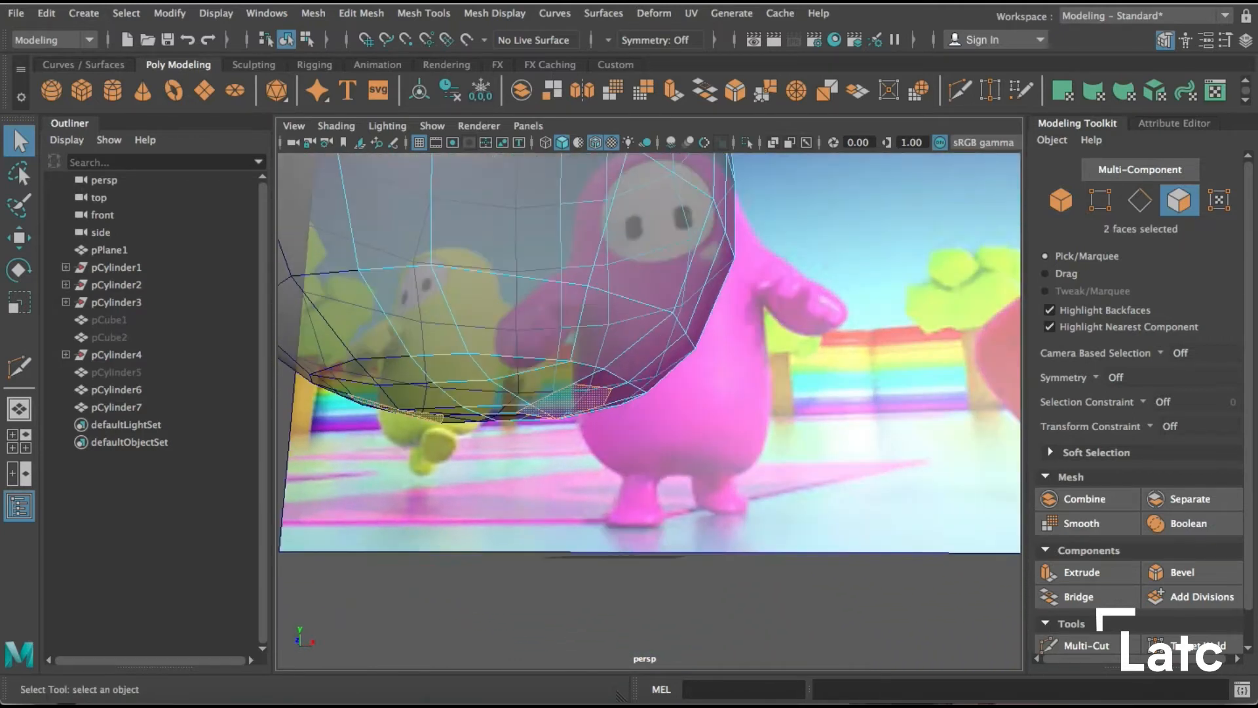
key("ctrl+e")
key("f")
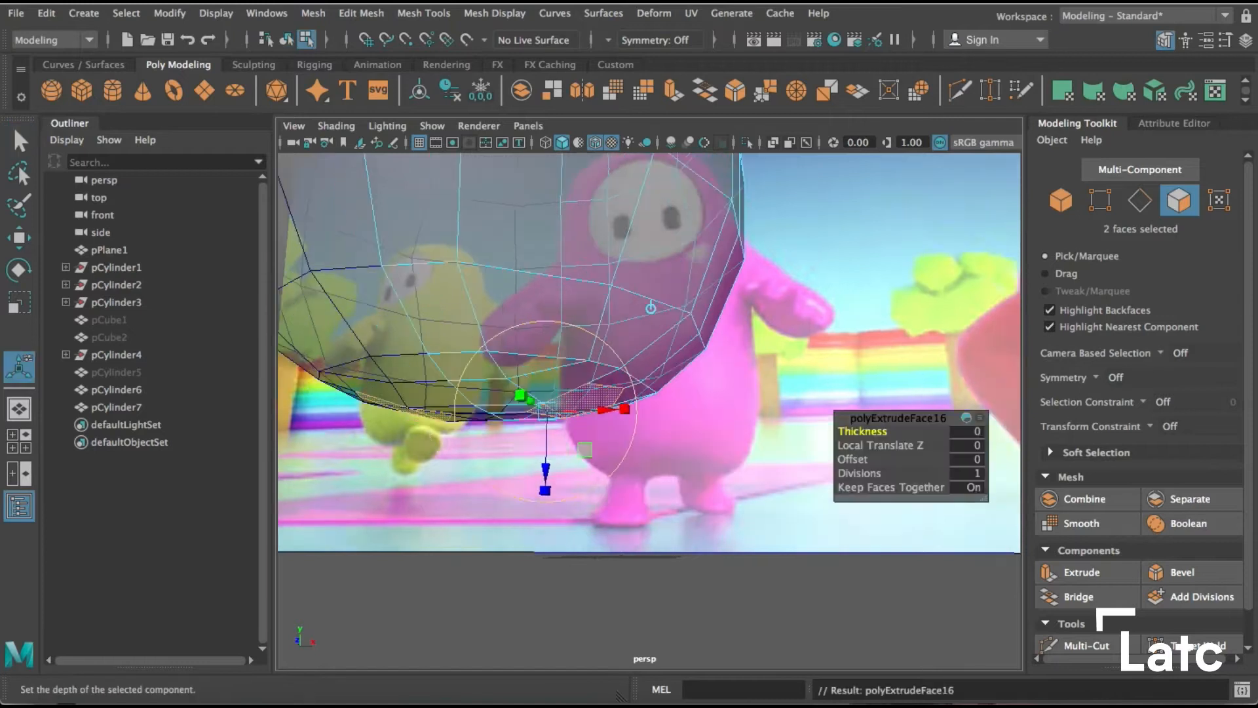
left_click_drag(575, 483, 572, 554)
Flatten the leg's bottom faces vertically in the front view and lower them slightly toward the reference foot
key("space")
key("space")
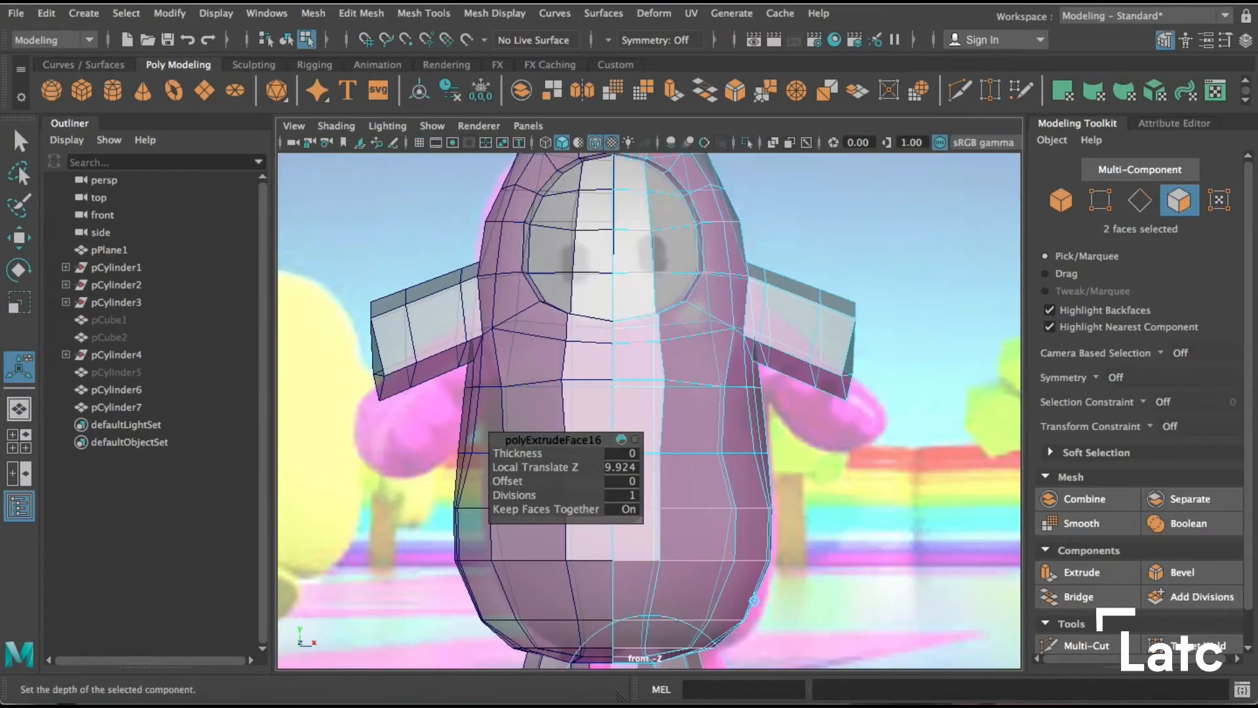
key("f")
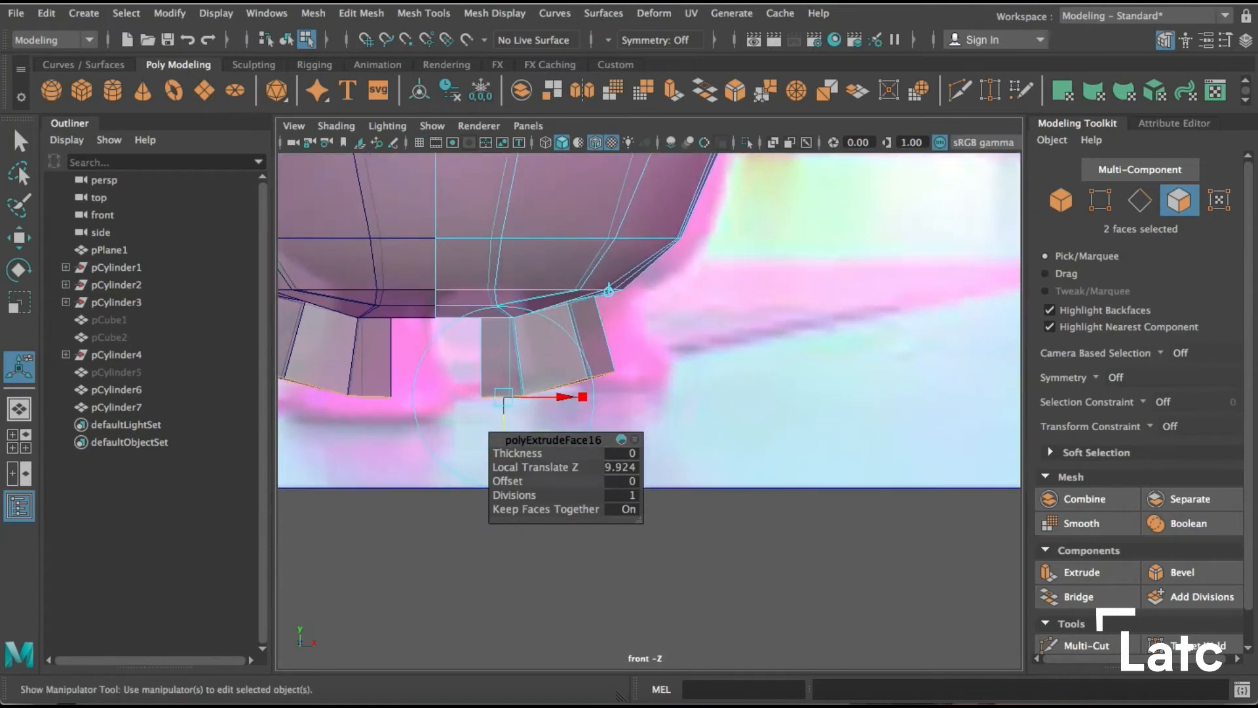
key("e")
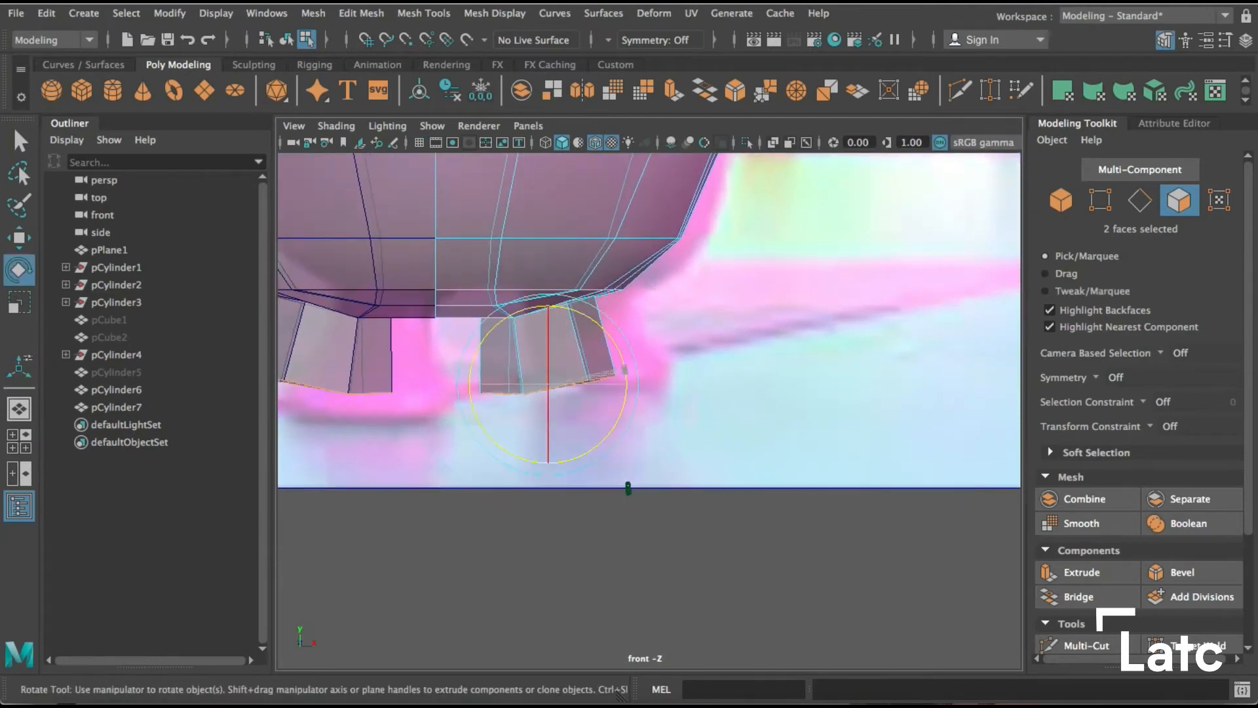
key("r")
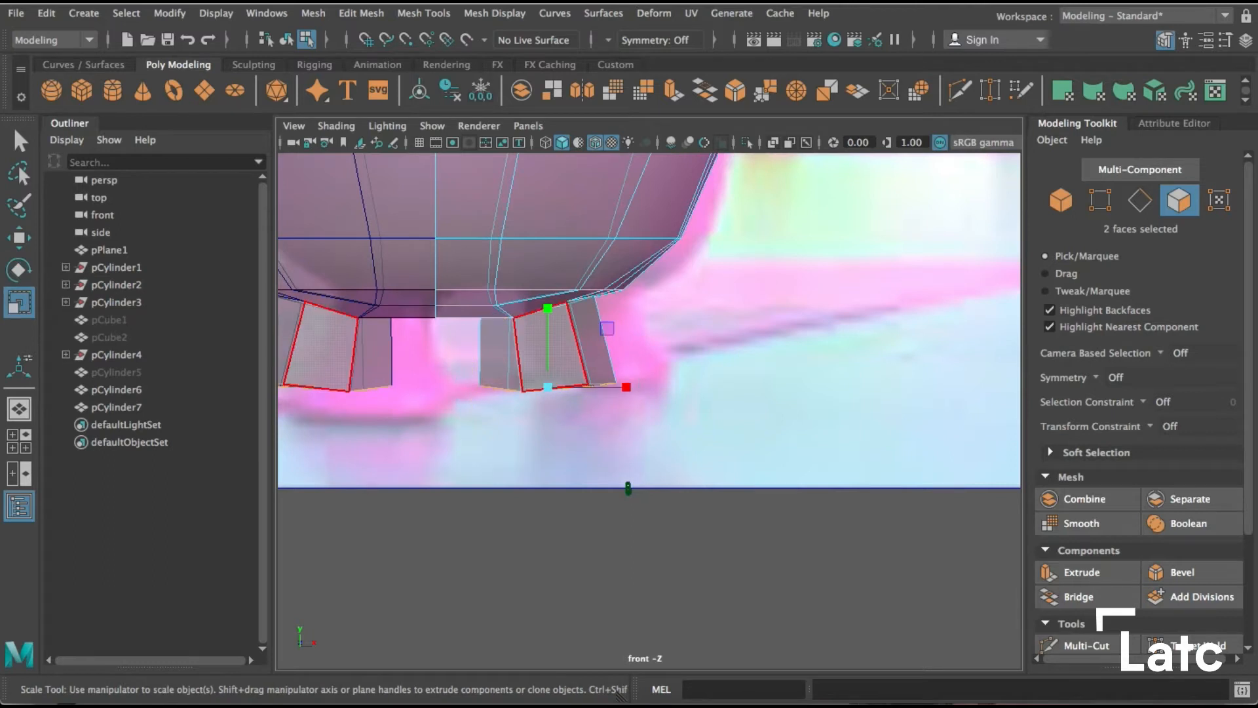
left_click_drag(547, 308, 548, 352)
key("w")
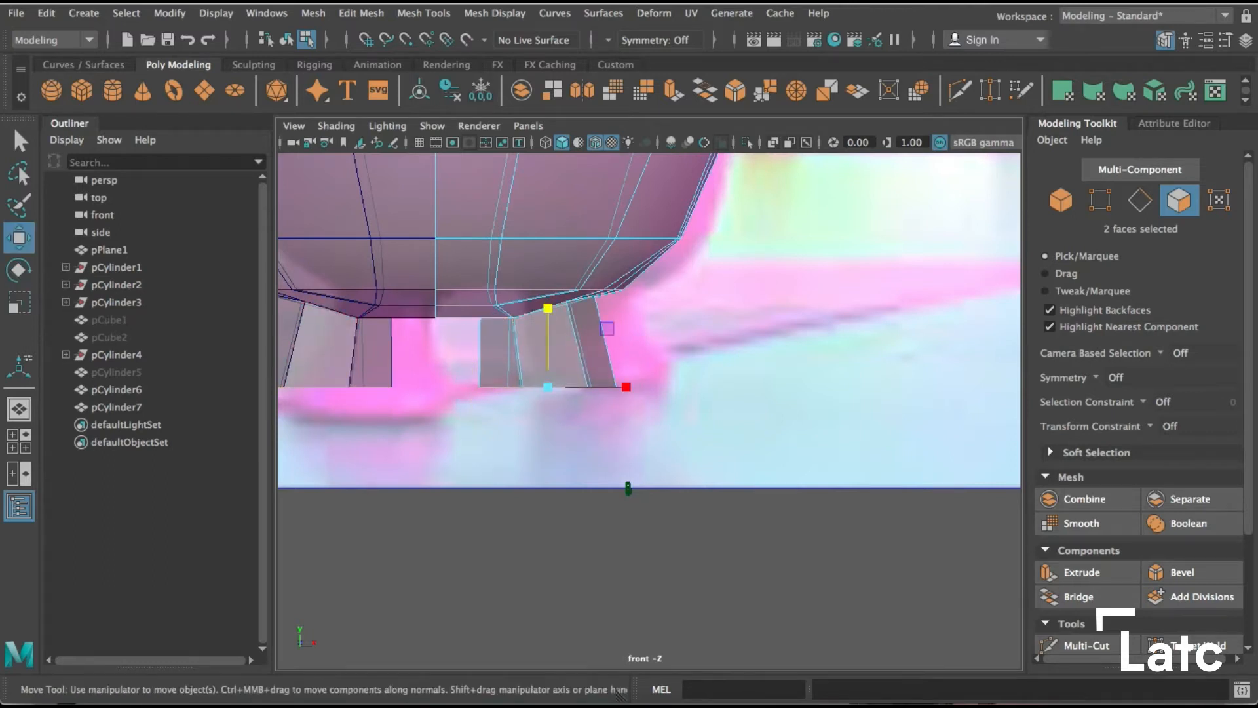
mouse_move(548, 303)
left_mouse_down()
mouse_move(547, 220)
mouse_move(548, 309)
left_mouse_up()
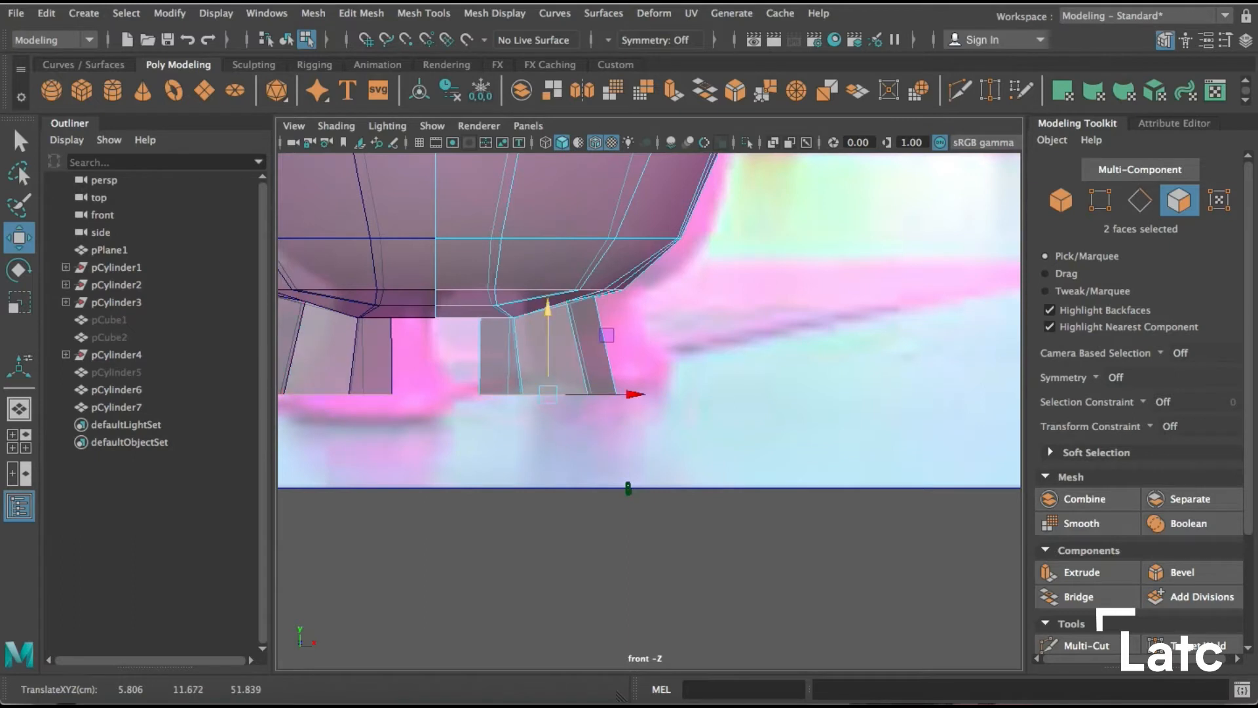
Select the three outer vertices at the leg's bottom in the perspective view and move them inward along X
key("space")
key("space")
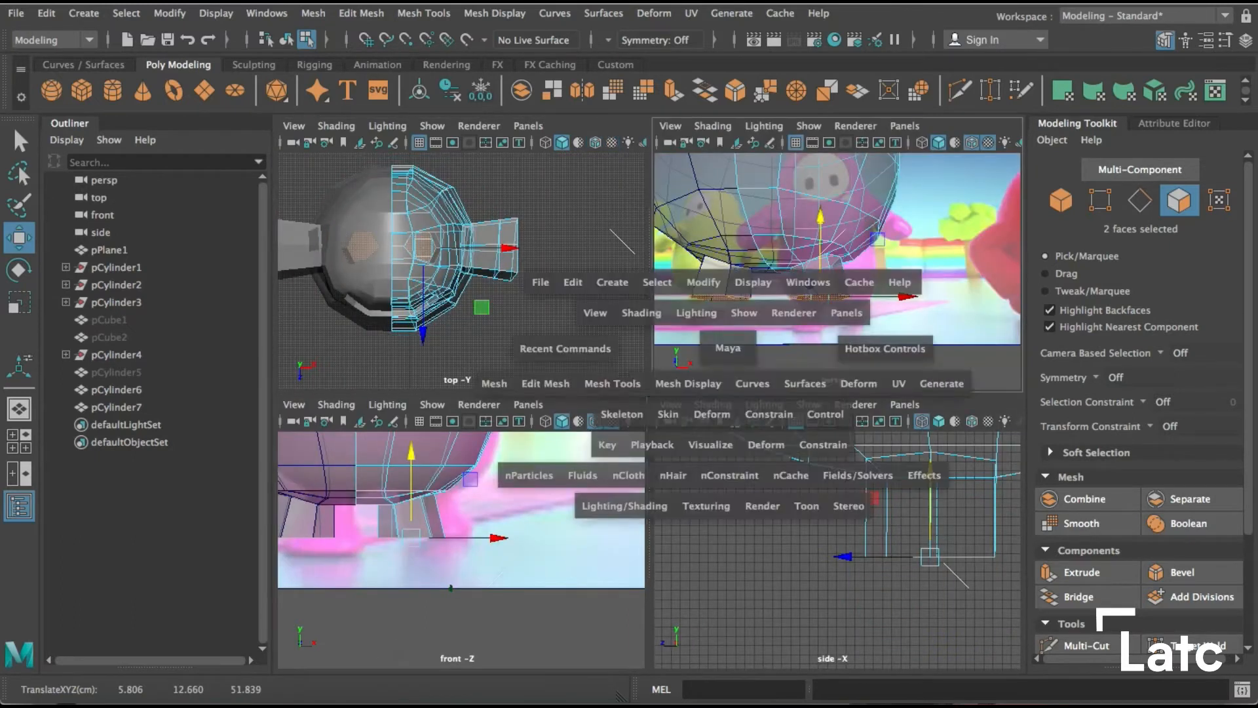
mouse_move(728, 348)
left_mouse_down("alt")
mouse_move(569, 357)
mouse_move(751, 341)
left_mouse_up("alt")
left_click_drag(698, 424, 687, 437, "alt")
right_click(691, 274)
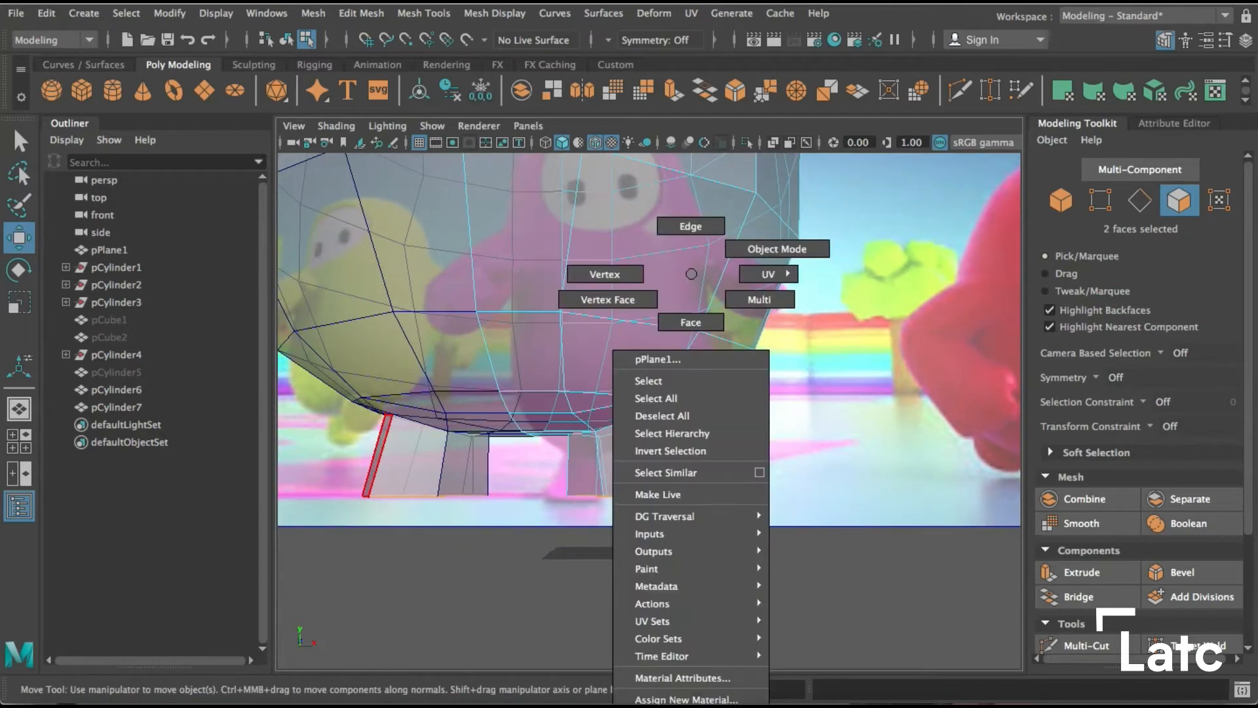
right_click_drag(645, 274, 629, 274)
key("q")
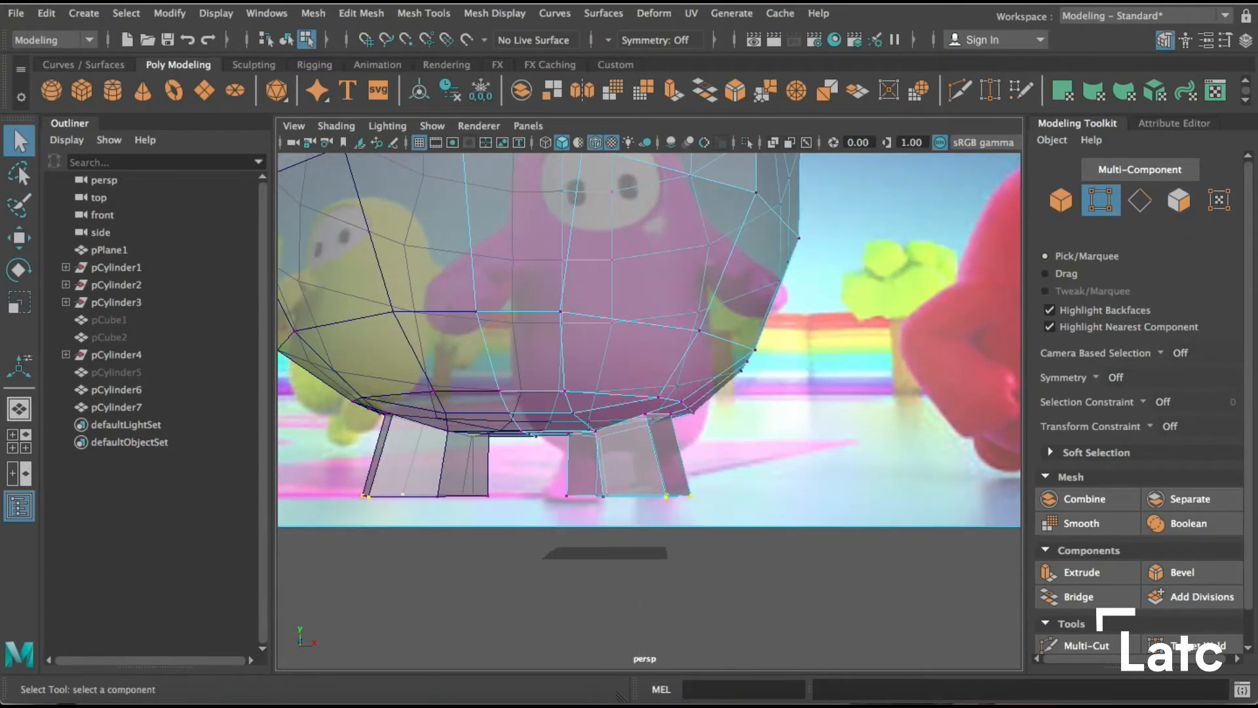
key("w")
left_click_drag(764, 496, 724, 498)
middle_click_drag(724, 499, 750, 475, "alt")
left_click_drag(749, 474, 751, 405, "alt")
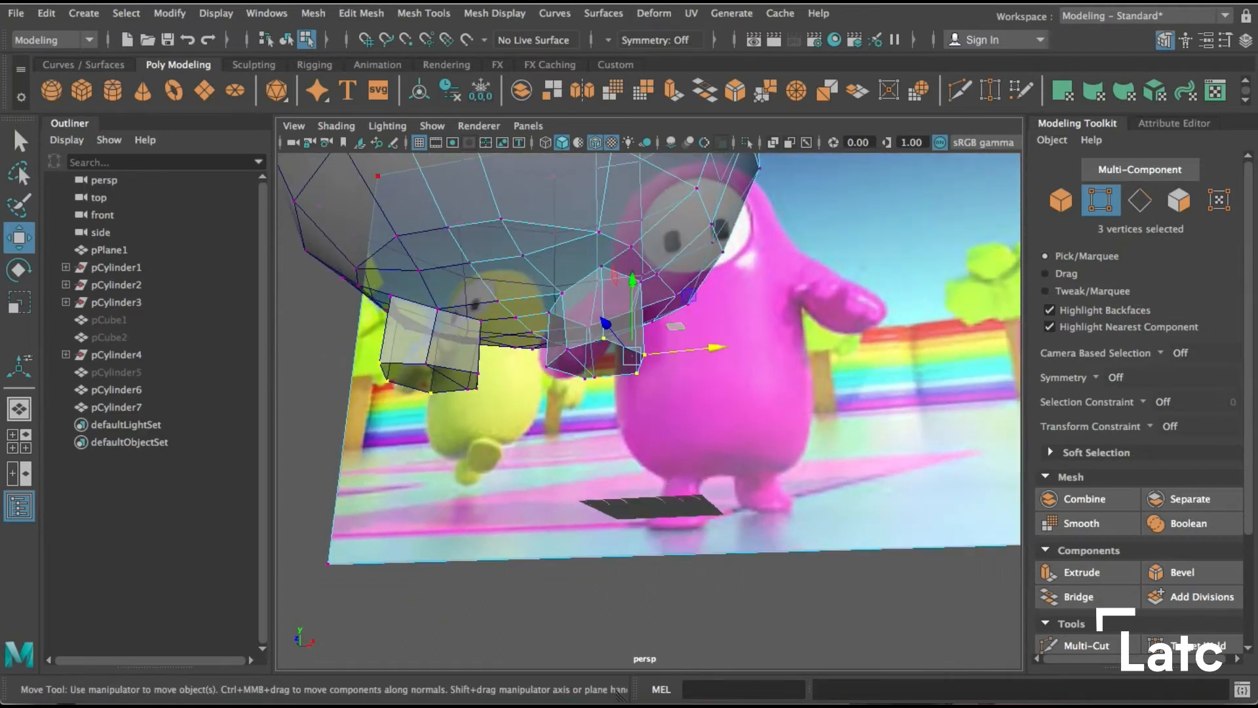
Extrude the two bottom faces of the leg downward a short distance to add a thin foot section
right_click(643, 274)
left_click(643, 323)
key("q")
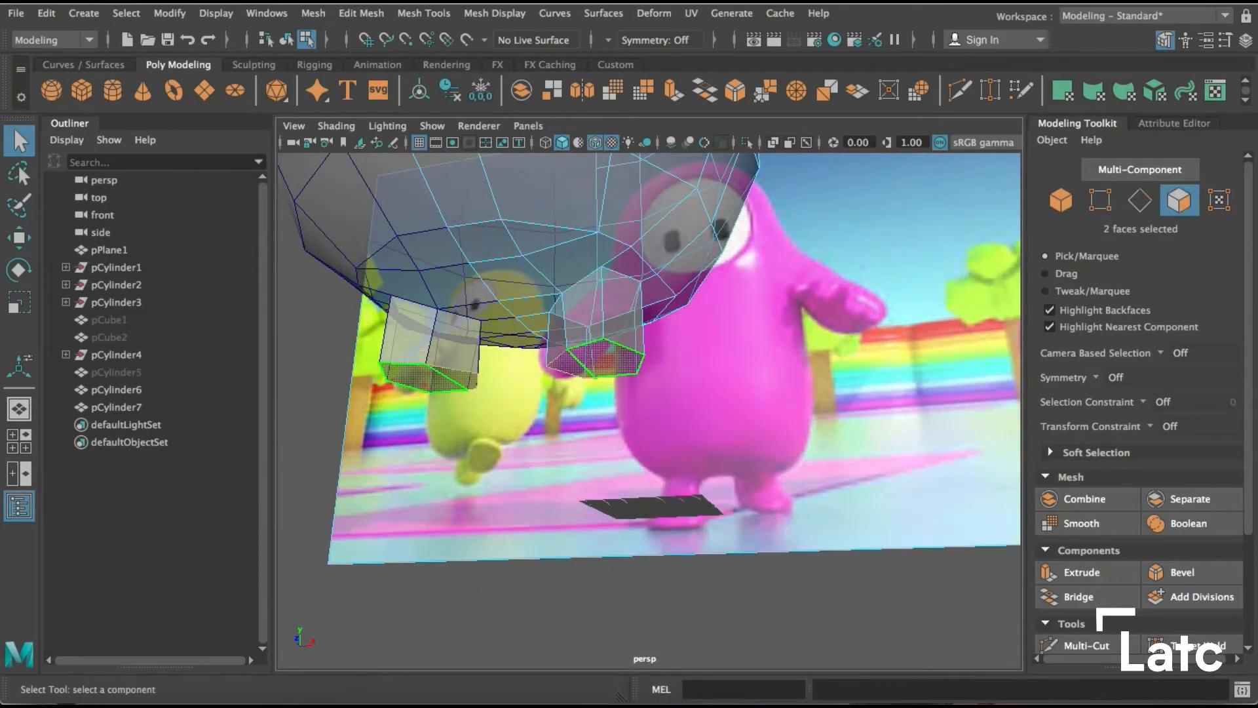
left_click_drag(572, 366, 577, 383, "alt")
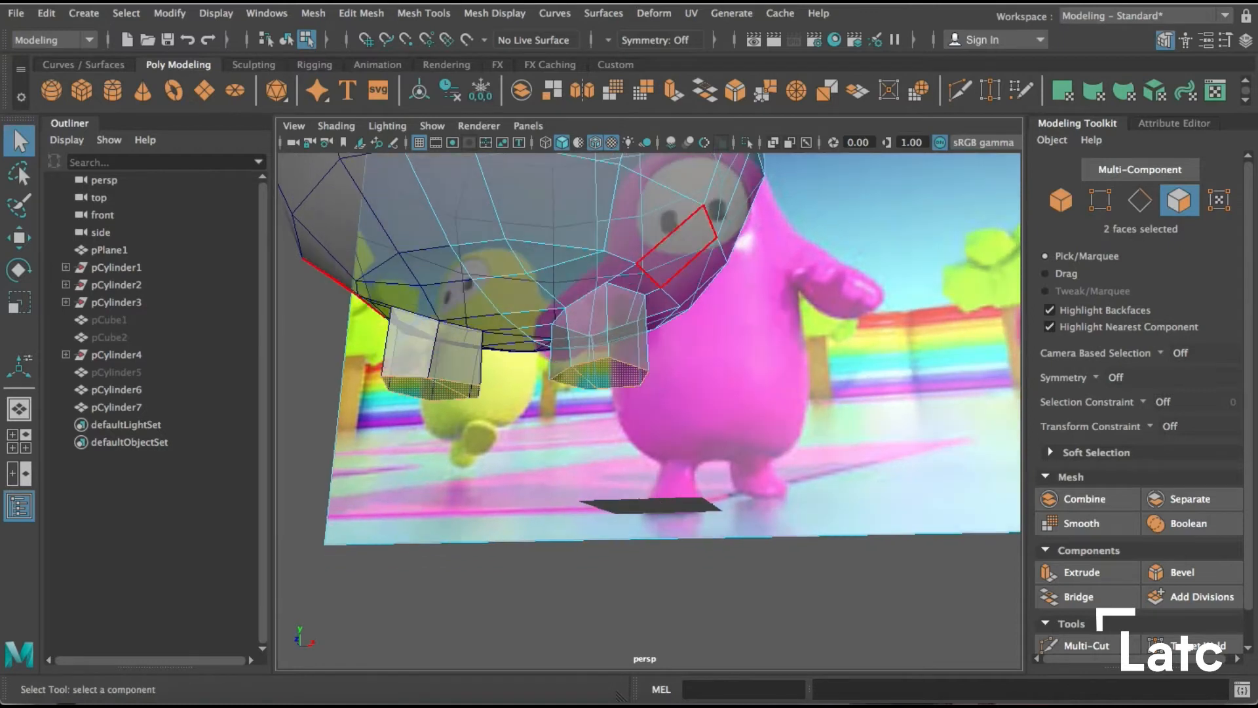
left_click(673, 90)
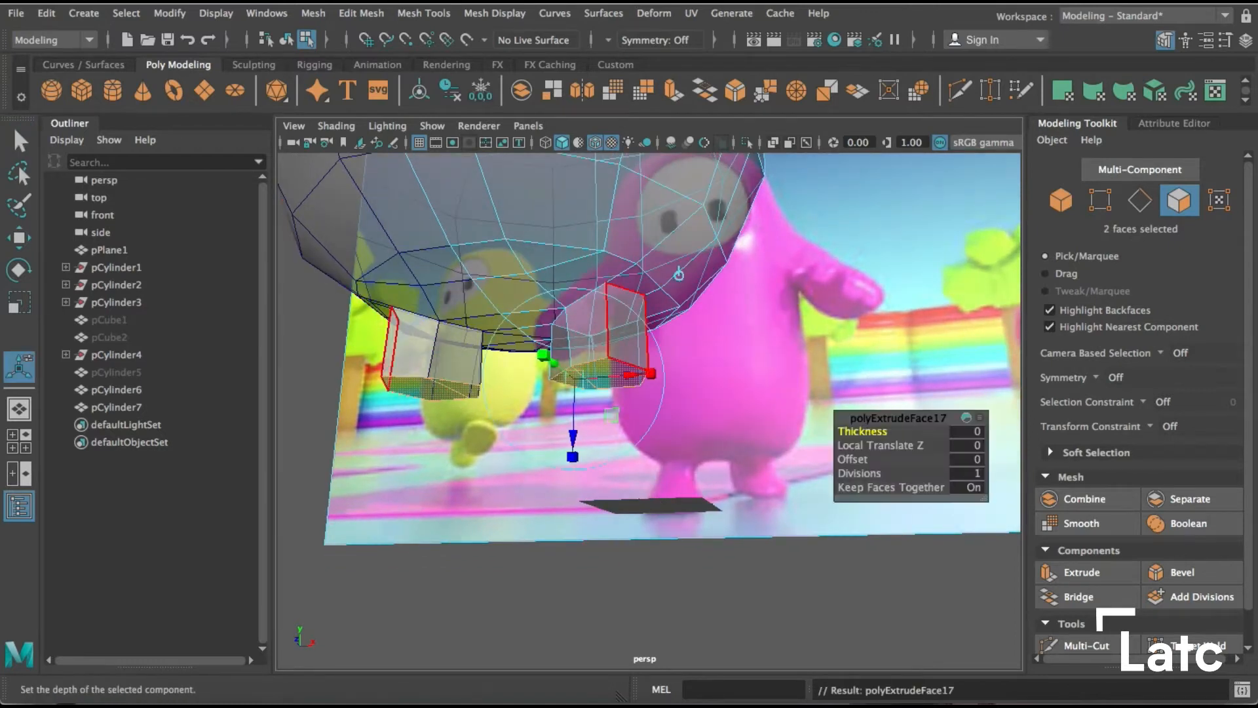
mouse_move(574, 439)
left_mouse_down()
mouse_move(574, 473)
mouse_move(572, 456)
left_mouse_up()
left_click_drag(649, 347, 649, 289, "alt")
middle_click_drag(648, 288, 656, 341, "alt")
key("t")
left_click_drag(715, 371, 707, 365, "alt")
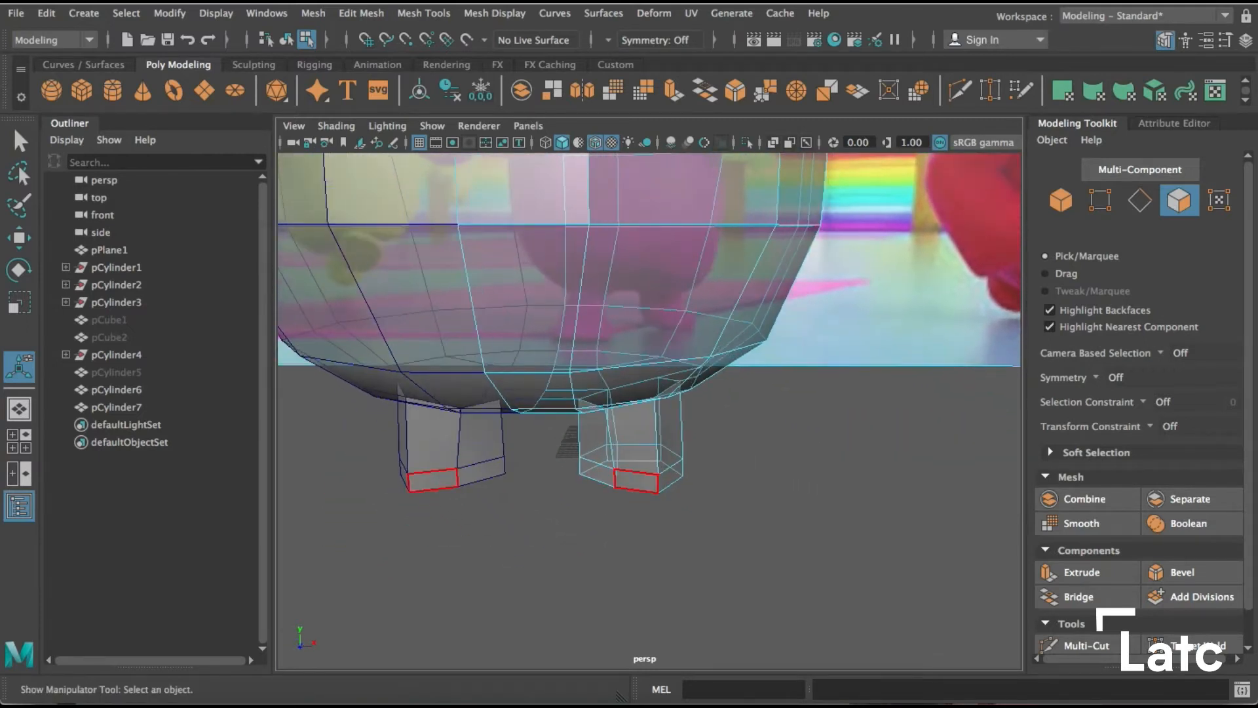
Extrude the three front side faces of the thin foot section forward into a toe and flatten them along Z
key("F11")
mouse_move(649, 327)
left_mouse_down("alt")
mouse_move(648, 295)
mouse_move(629, 301)
mouse_move(636, 315)
left_mouse_up("alt")
key("ctrl+e")
key("w")
left_click_drag(472, 465, 403, 503)
left_click_drag(649, 295, 662, 281, "alt")
key("r")
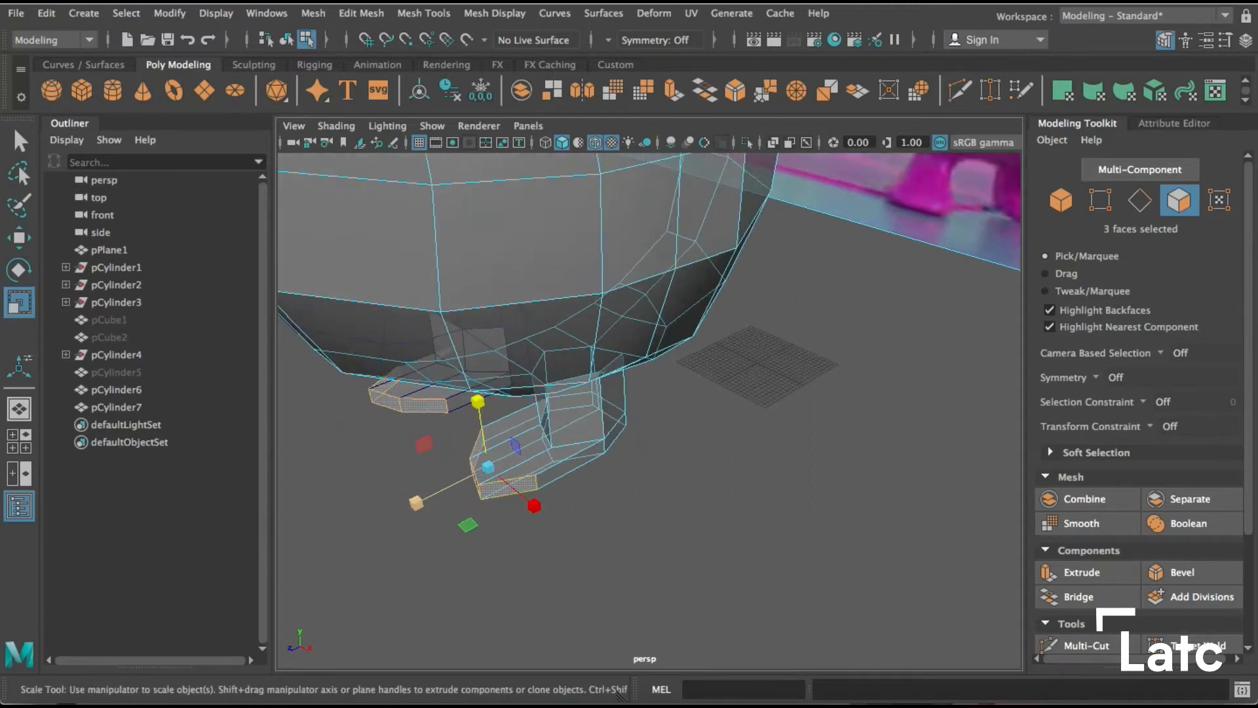
left_click_drag(416, 503, 468, 477)
Select the foot's vertices in groups of three and two and move them along Z to shape the toe outline
left_click_drag(459, 393, 644, 274, "alt")
right_click(644, 273)
right_click_drag(644, 274, 560, 274)
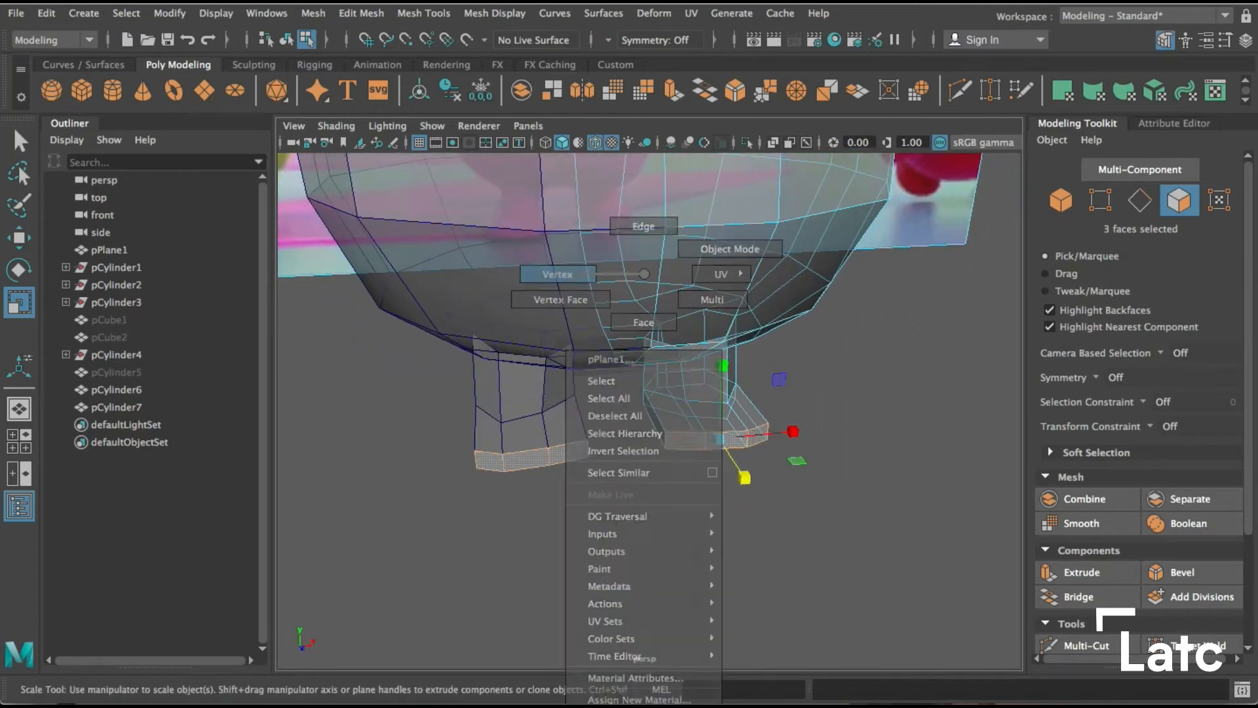
key("w")
left_click_drag(649, 415, 635, 445)
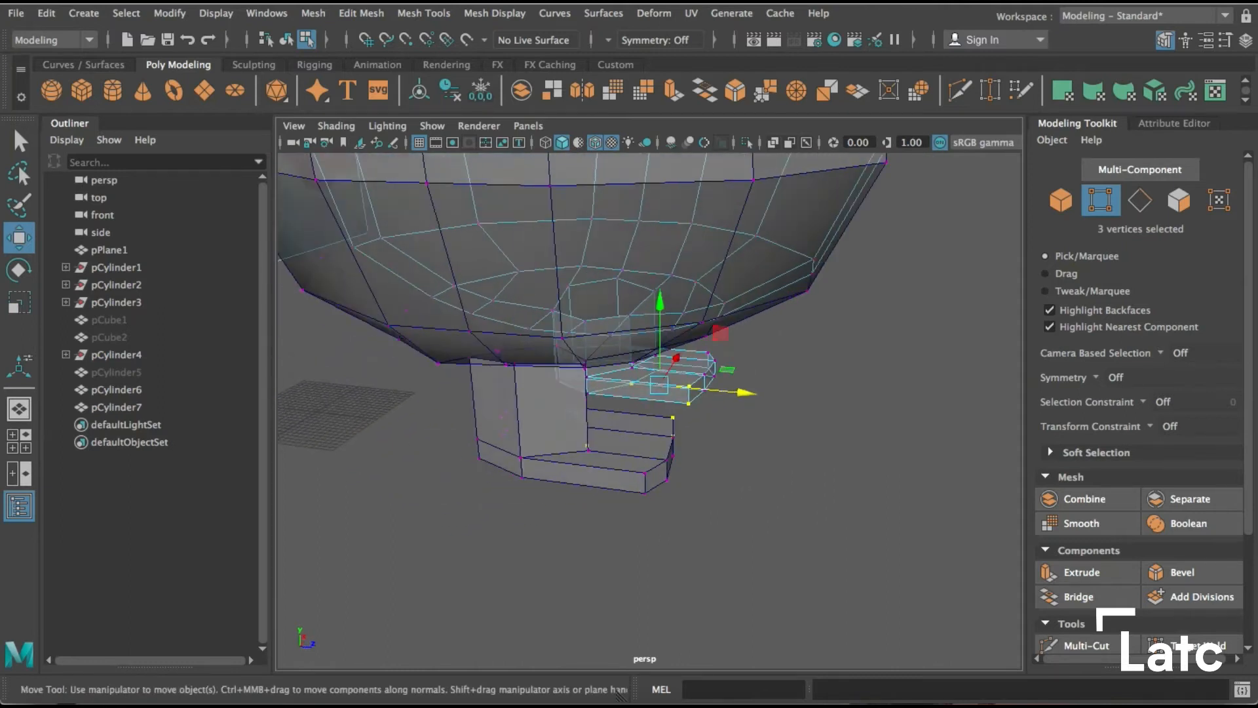
left_click_drag(738, 391, 629, 430)
left_click(616, 397)
key("f")
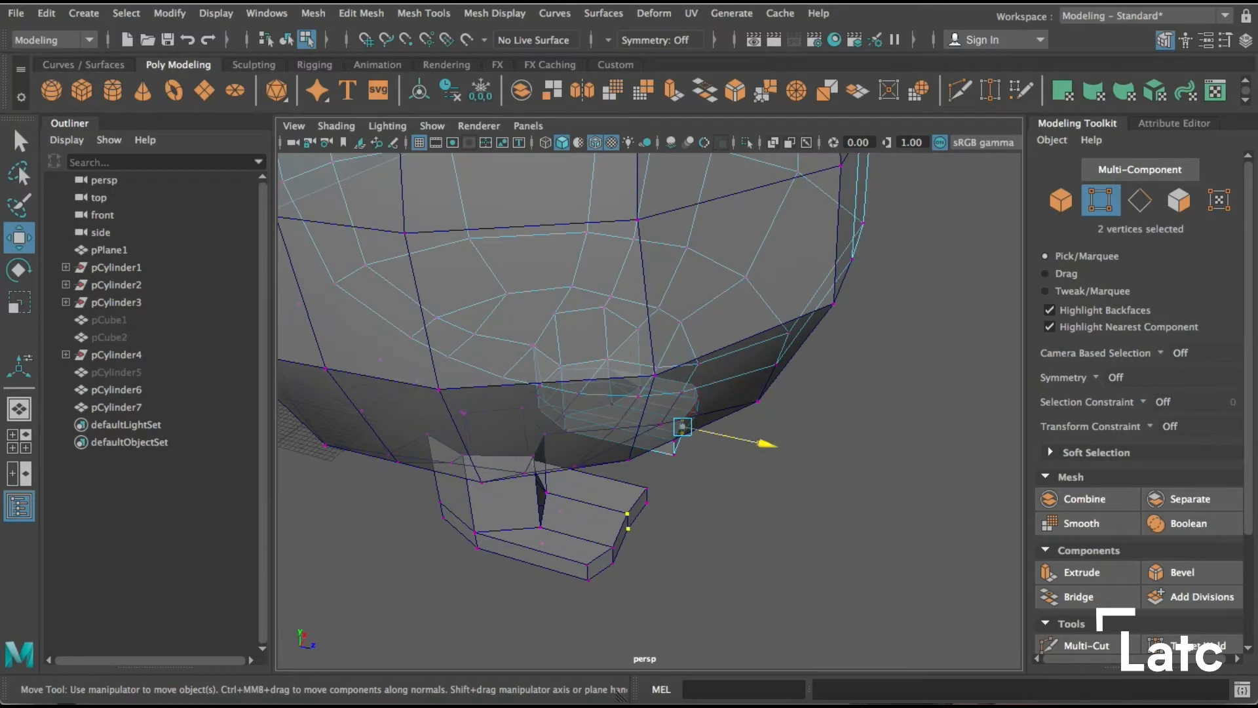
left_click_drag(728, 437, 737, 437)
Raise the upper foot vertices around the ankle so the instep slopes from the leg down to the toe
left_click_drag(656, 394, 576, 423, "alt")
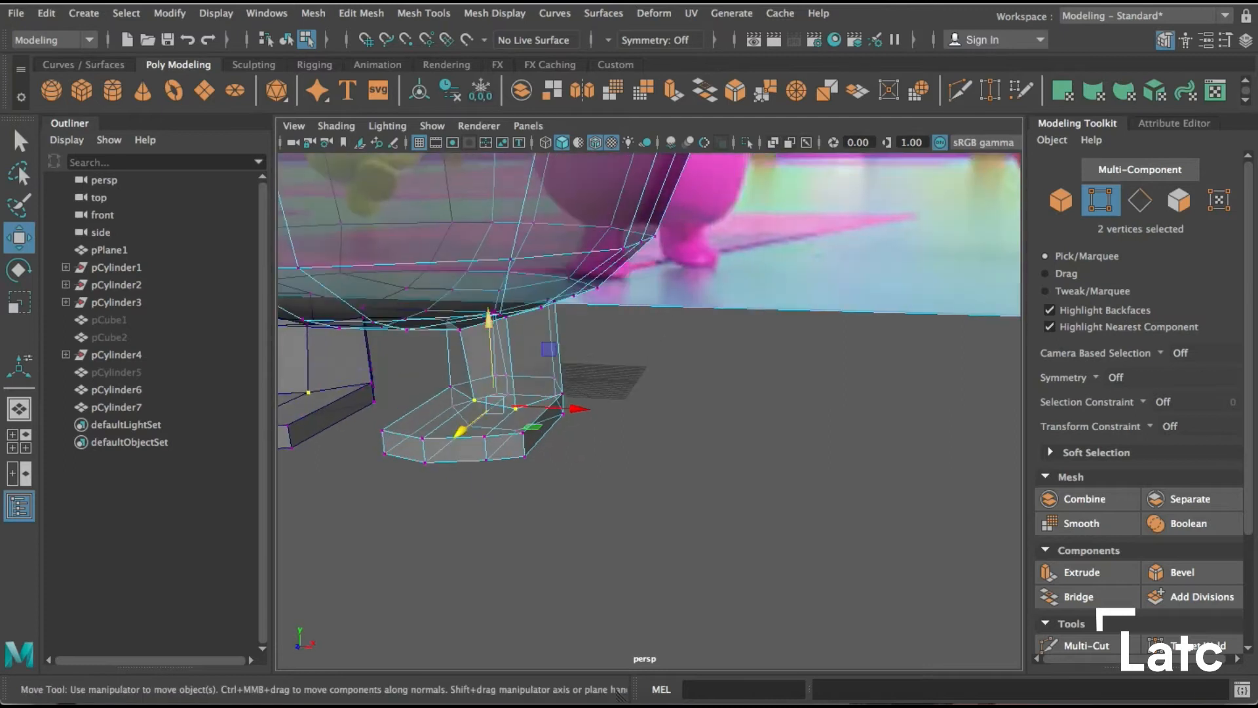
left_click_drag(490, 367, 488, 332)
left_click_drag(577, 422, 517, 412, "alt")
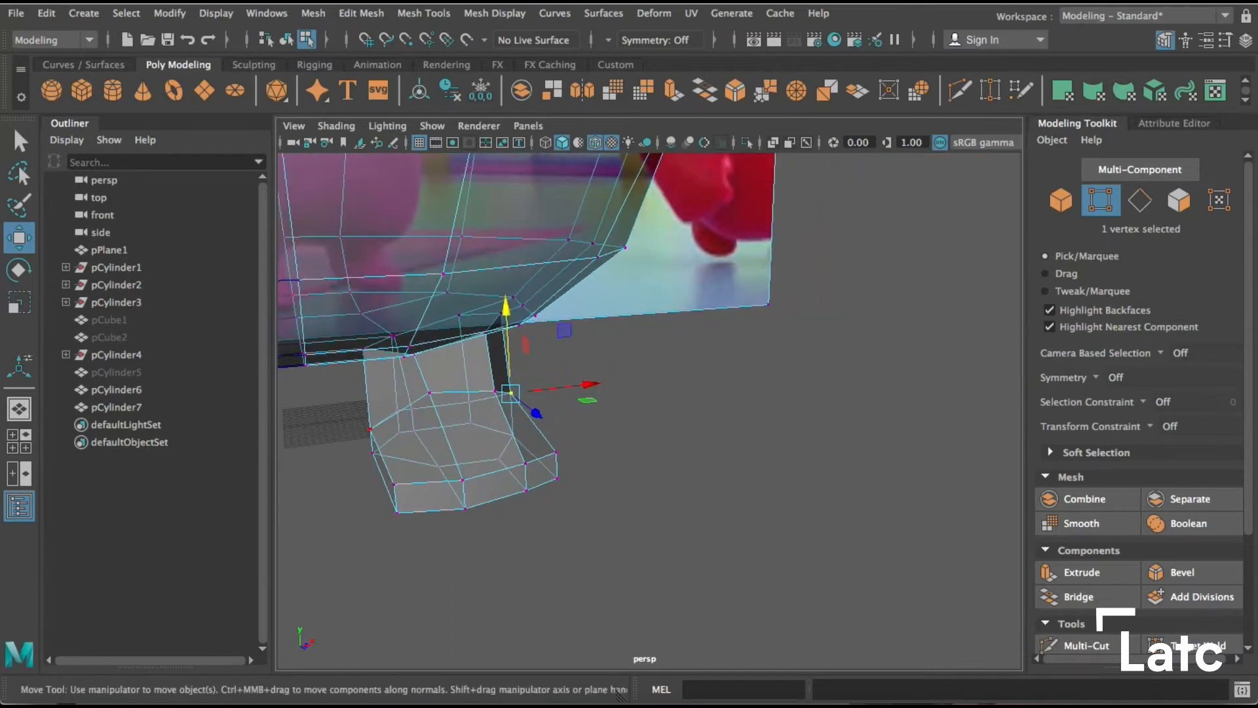
left_click_drag(360, 347, 359, 341)
left_click_drag(373, 419, 426, 416, "alt")
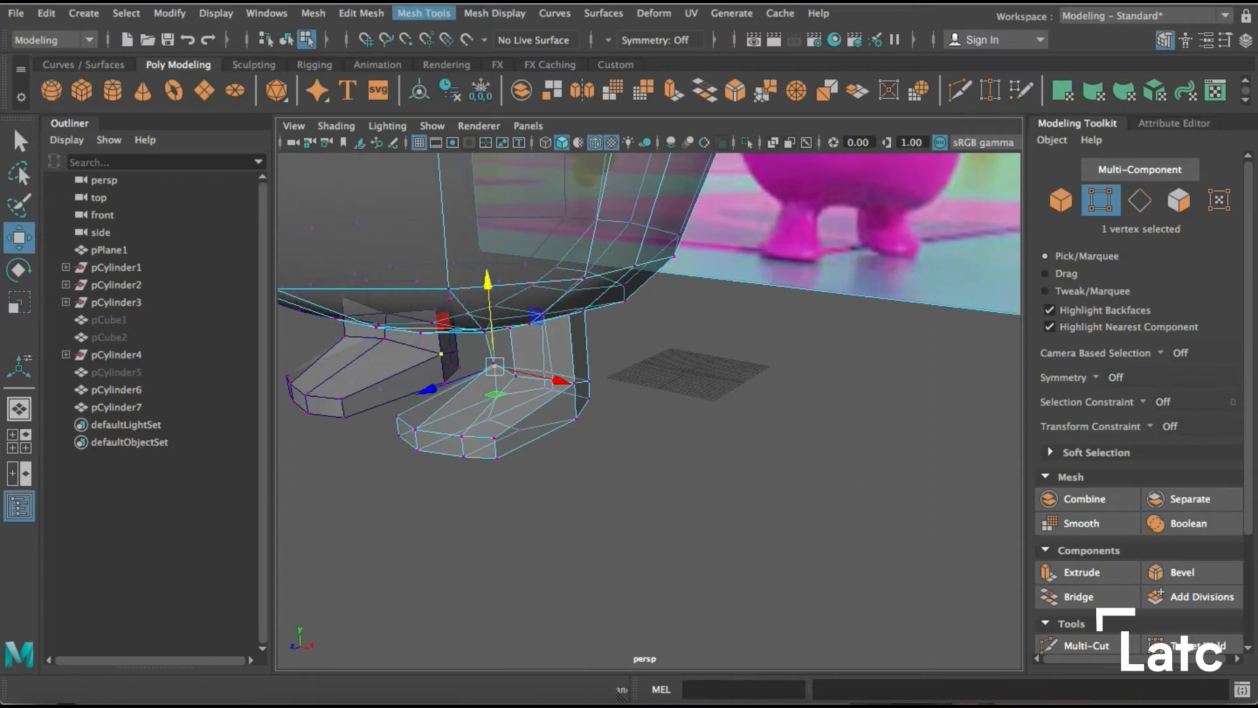
Insert a horizontal edge loop around the leg above the foot
left_click(424, 13)
left_click(459, 145)
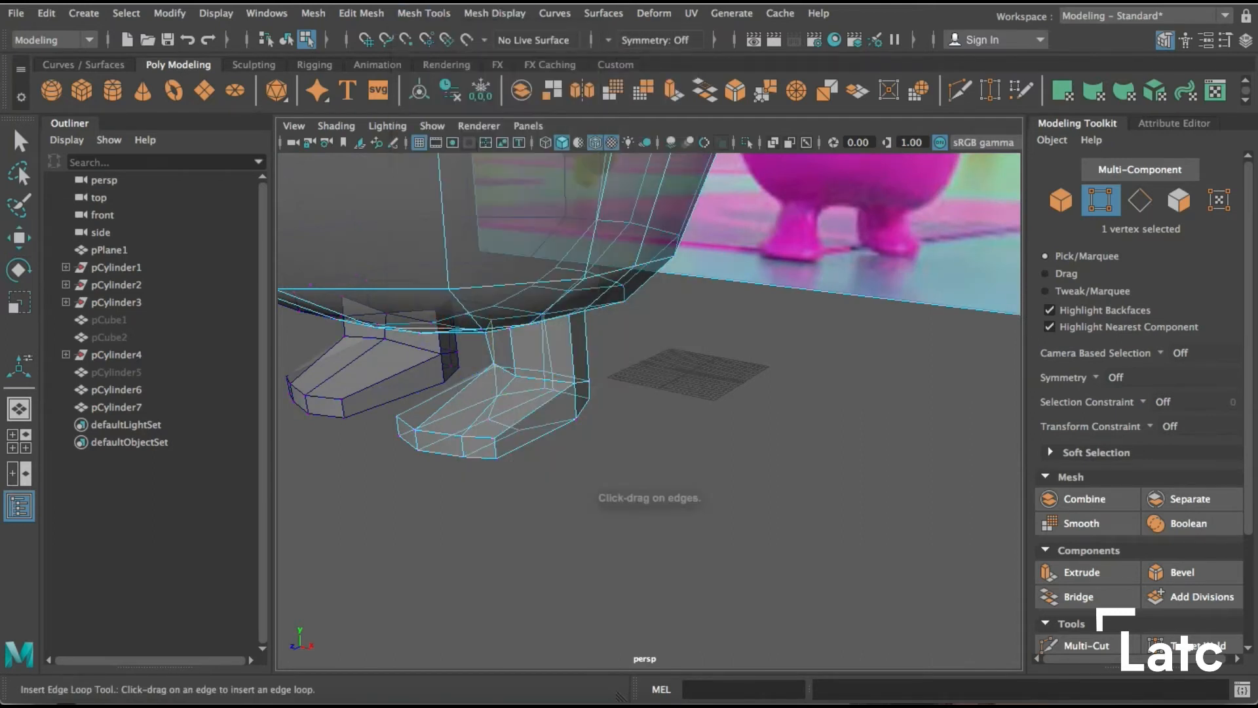
left_click_drag(452, 456, 480, 395, "alt")
left_click(503, 423)
scroll(480, 395, "down", 2)
scroll(480, 395, "down", 8)
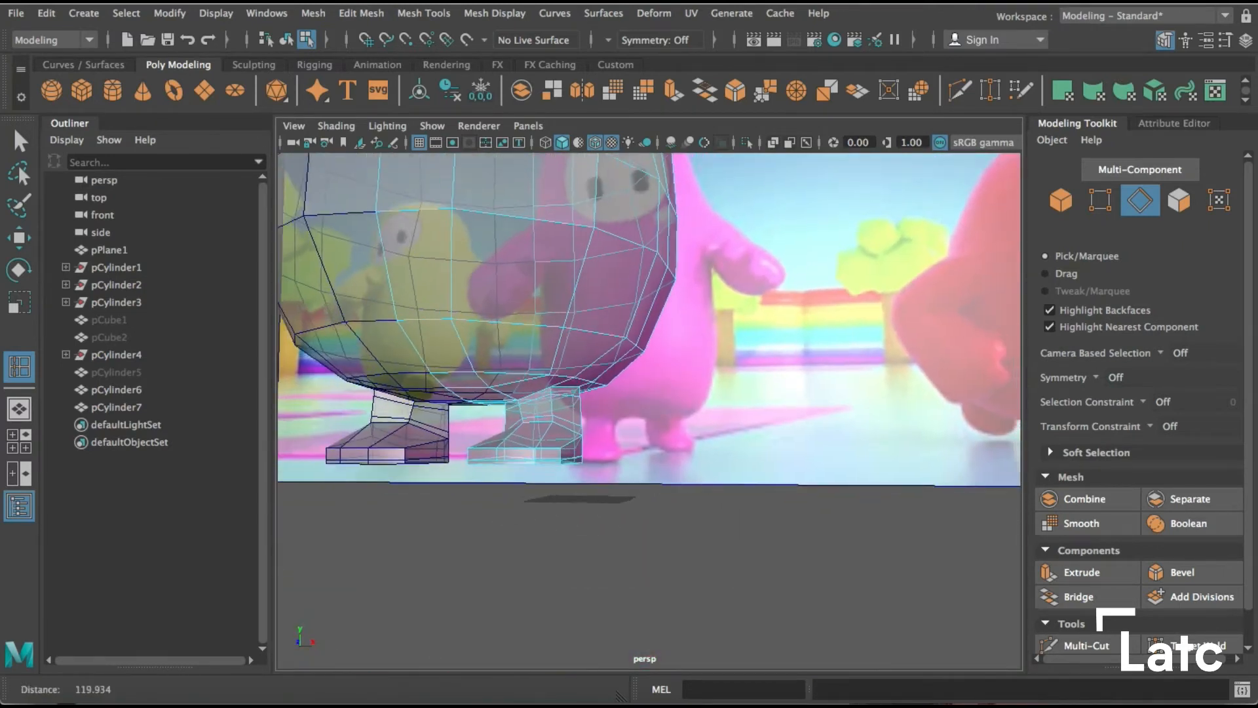
Insert an edge loop along the rim of the face recess, close to its inner border
left_click_drag(557, 396, 645, 436, "alt")
middle_click_drag(645, 435, 646, 469, "alt")
scroll(645, 469, "down", 2)
scroll(646, 419, "up", 6)
middle_click_drag(645, 420, 727, 590, "alt")
left_click_drag(590, 419, 714, 446, "alt")
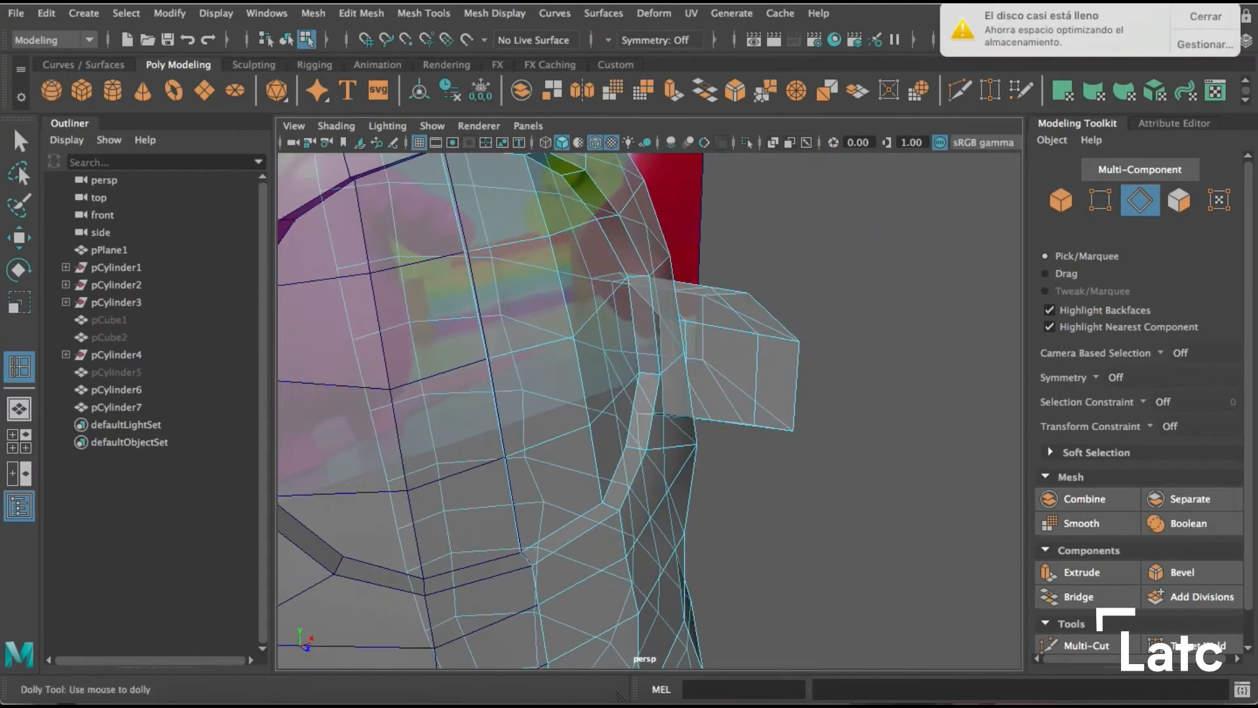
right_click_drag(649, 410, 715, 411, "alt")
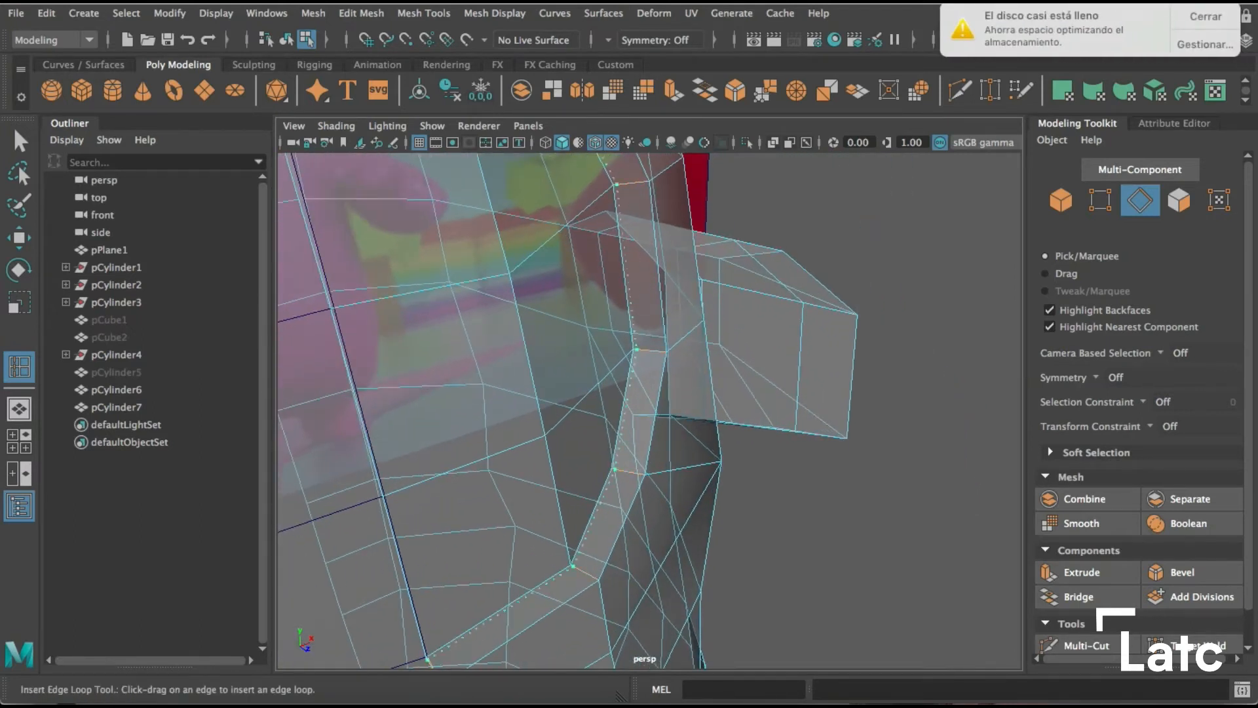
left_click(620, 470)
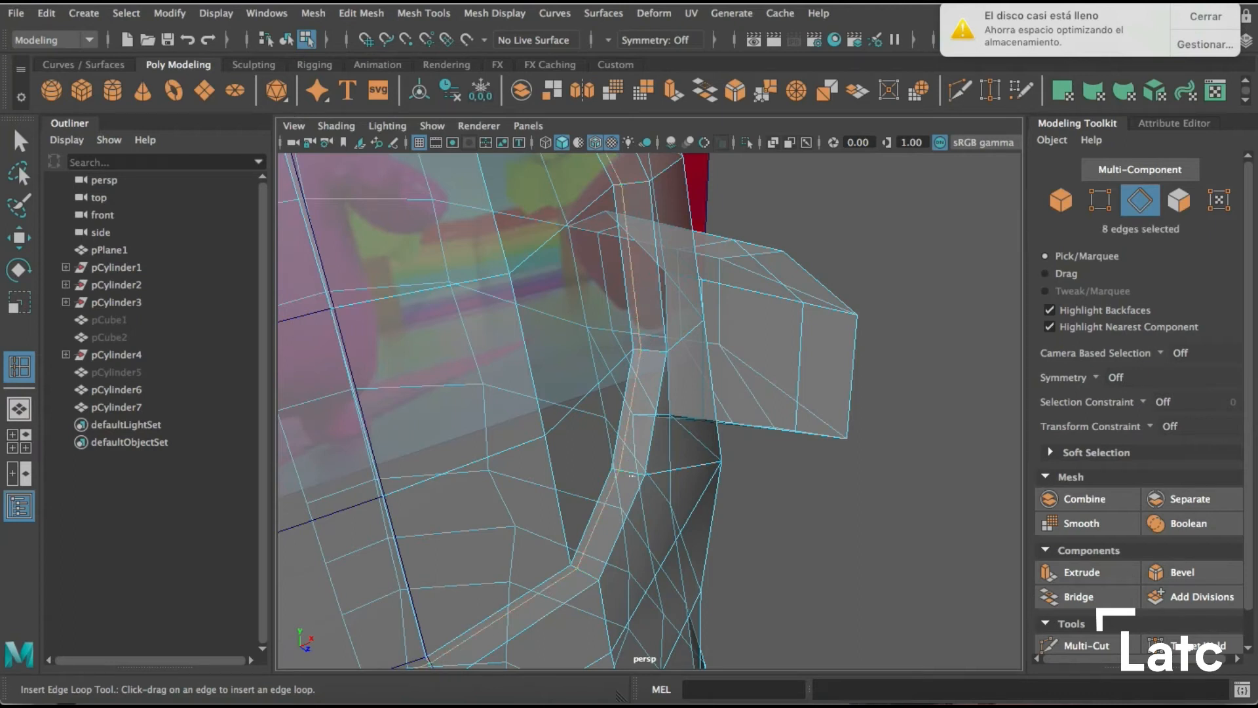
Reselect the half-body mesh and insert a second edge loop along the face rim, close to its outer border
key("F8")
left_click(872, 498)
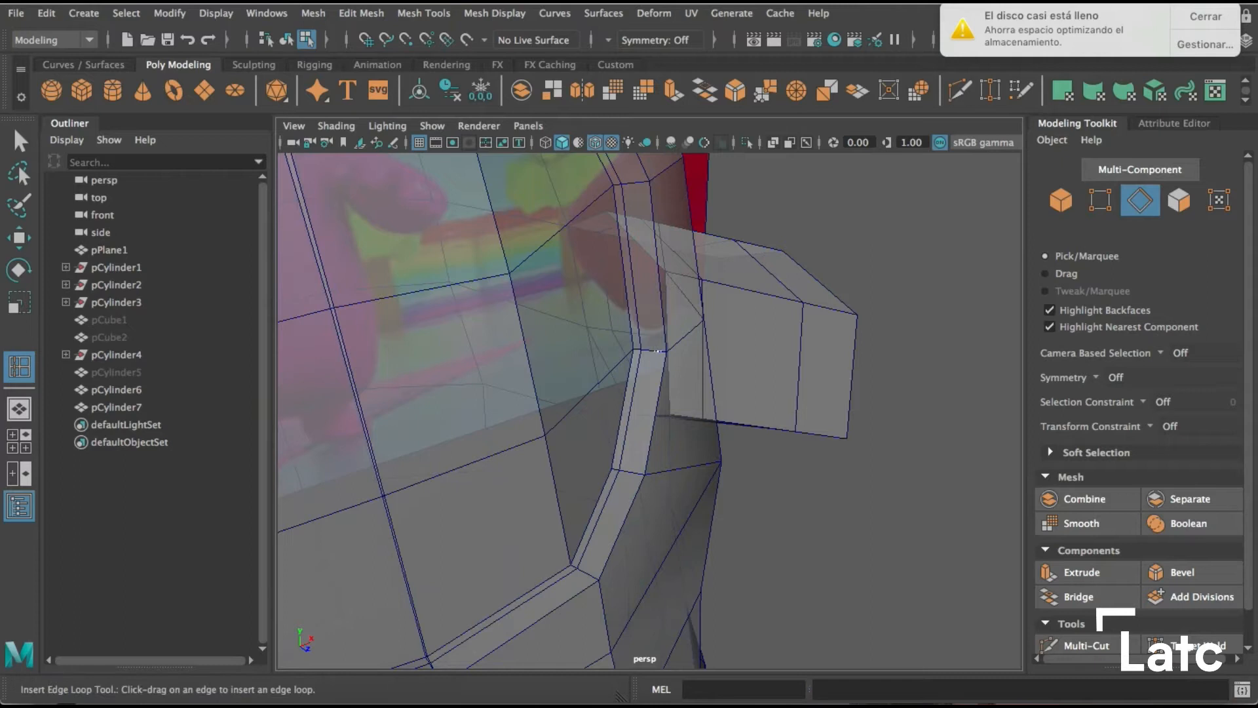
left_click(774, 360)
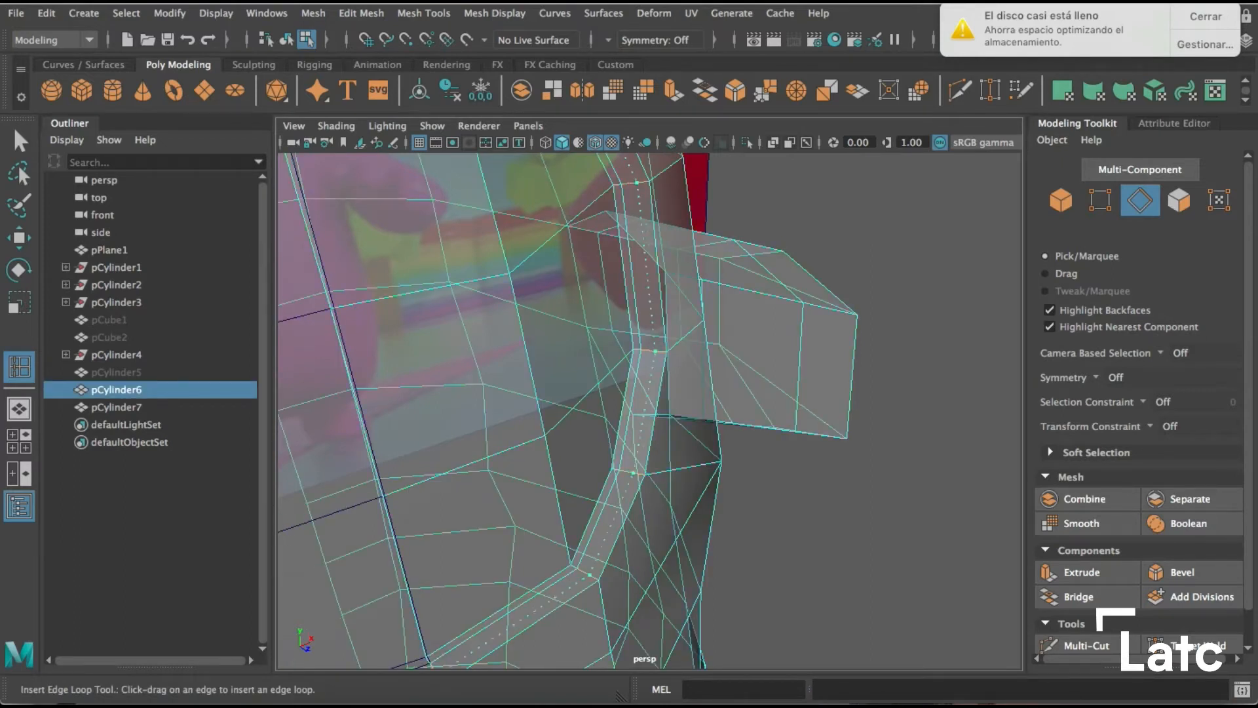
left_click_drag(659, 352, 660, 352)
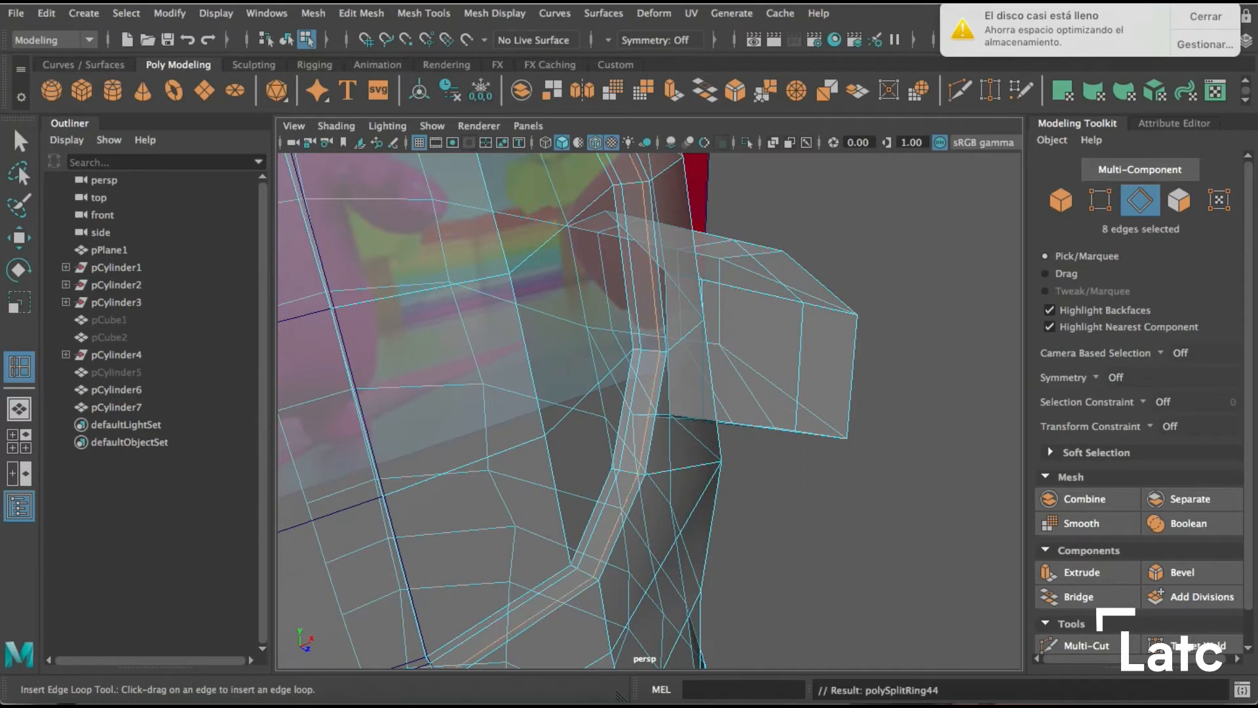
key("q")
scroll(650, 411, "down", 6)
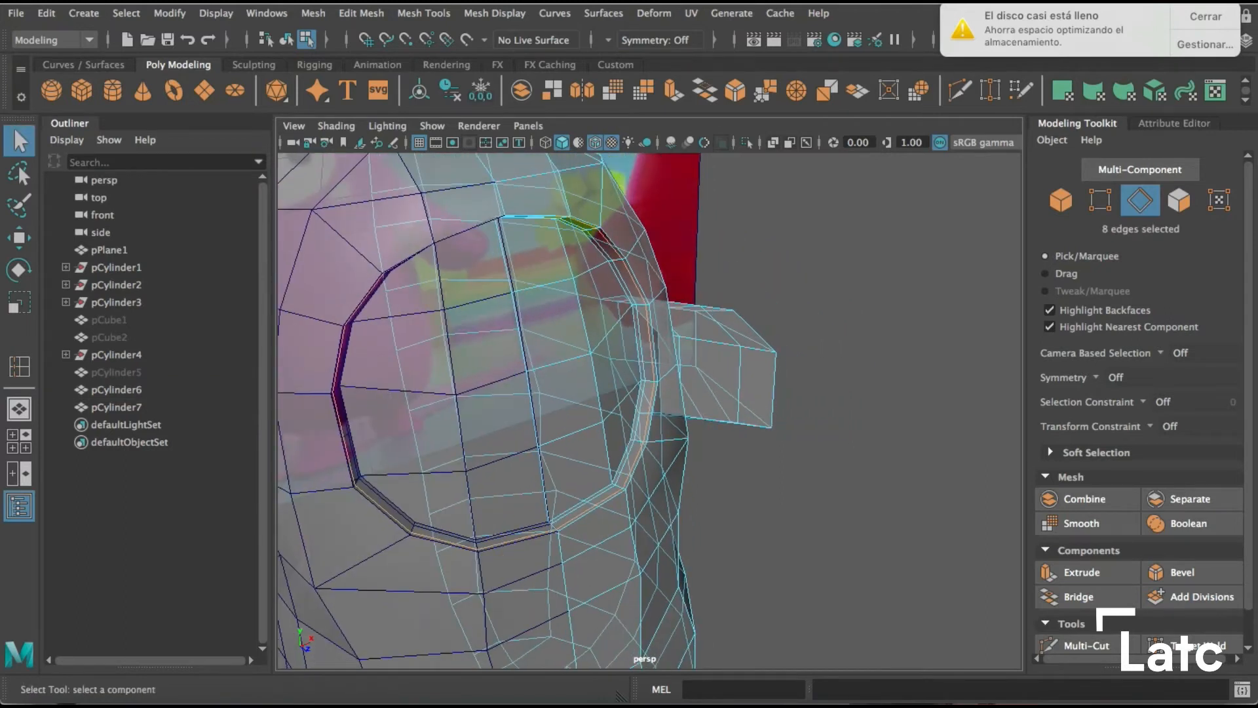
scroll(649, 409, "down", 10)
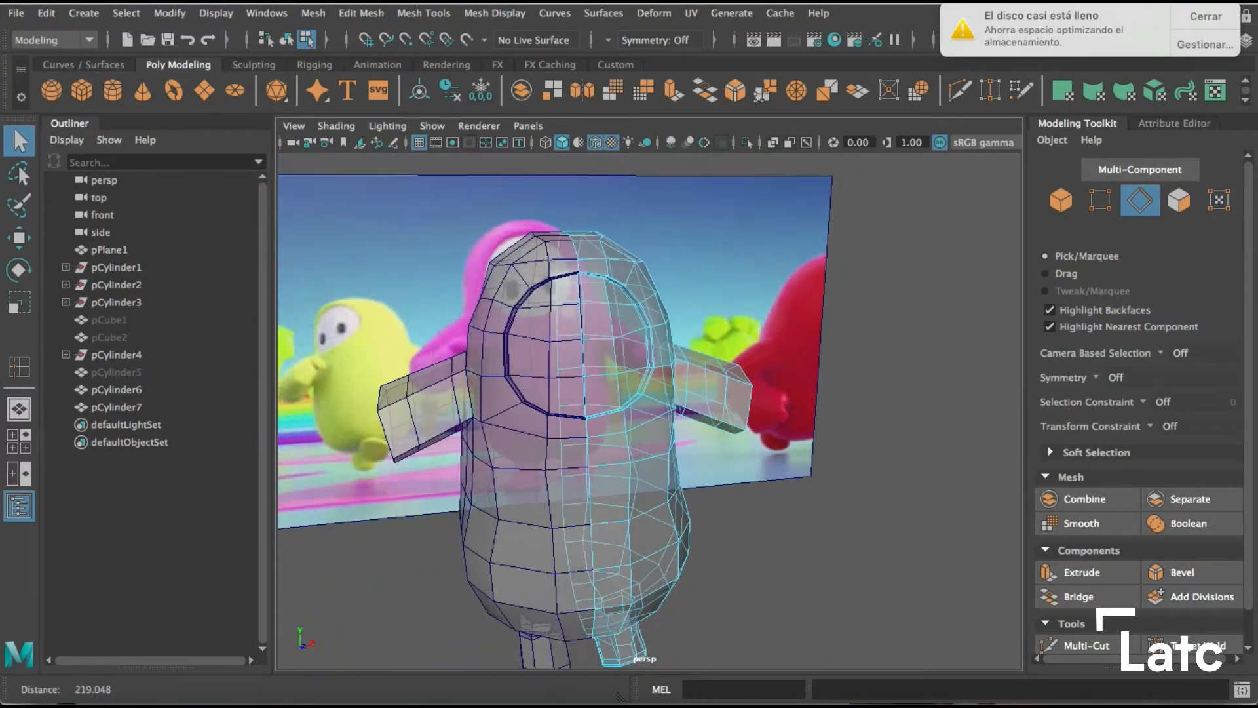
middle_click_drag(648, 472, 650, 403, "alt")
left_click_drag(650, 403, 607, 405, "alt")
middle_click_drag(607, 404, 592, 431, "alt")
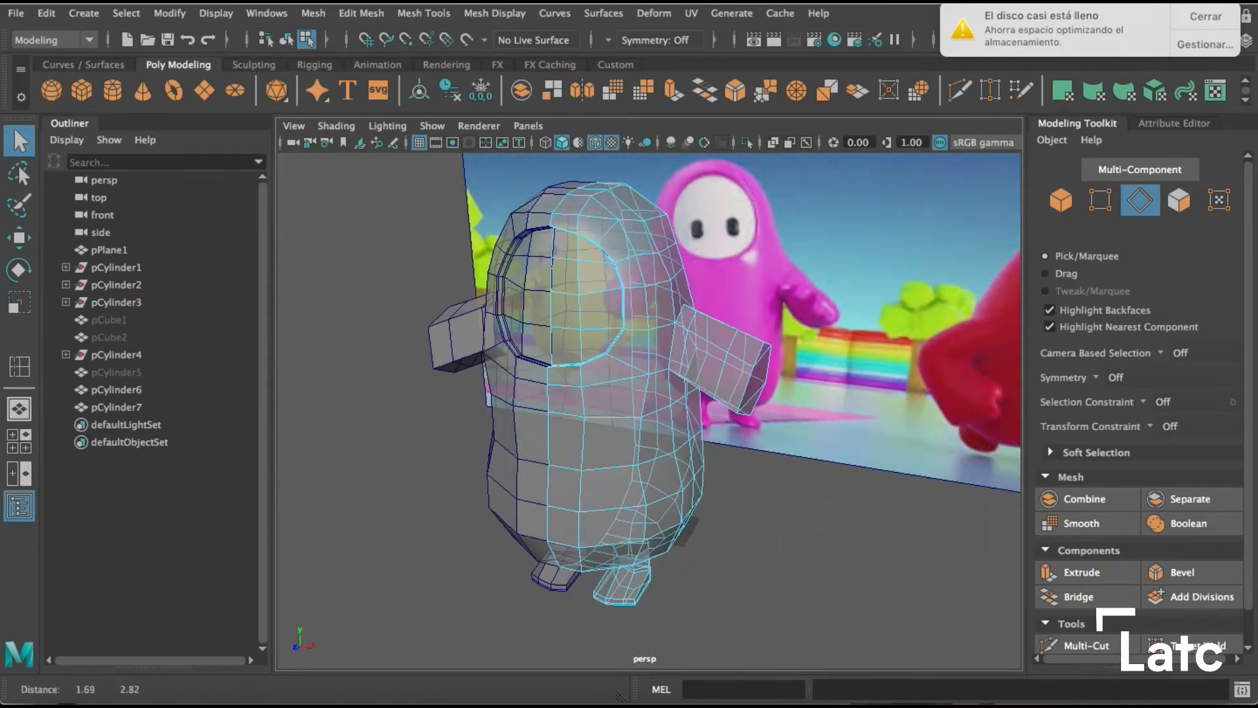
Turn on Smooth Mesh Preview for the half-body mesh and review the rounded character from several angles
right_click_drag(613, 272, 711, 250)
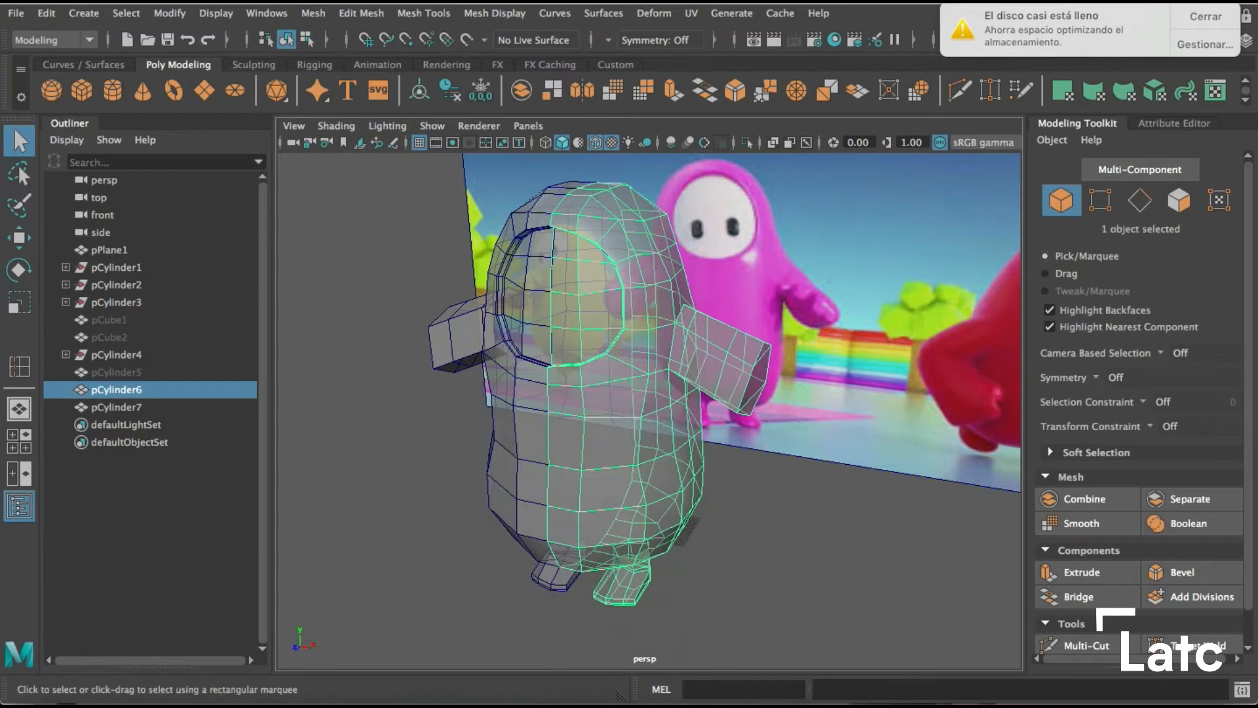
key("ctrl+a")
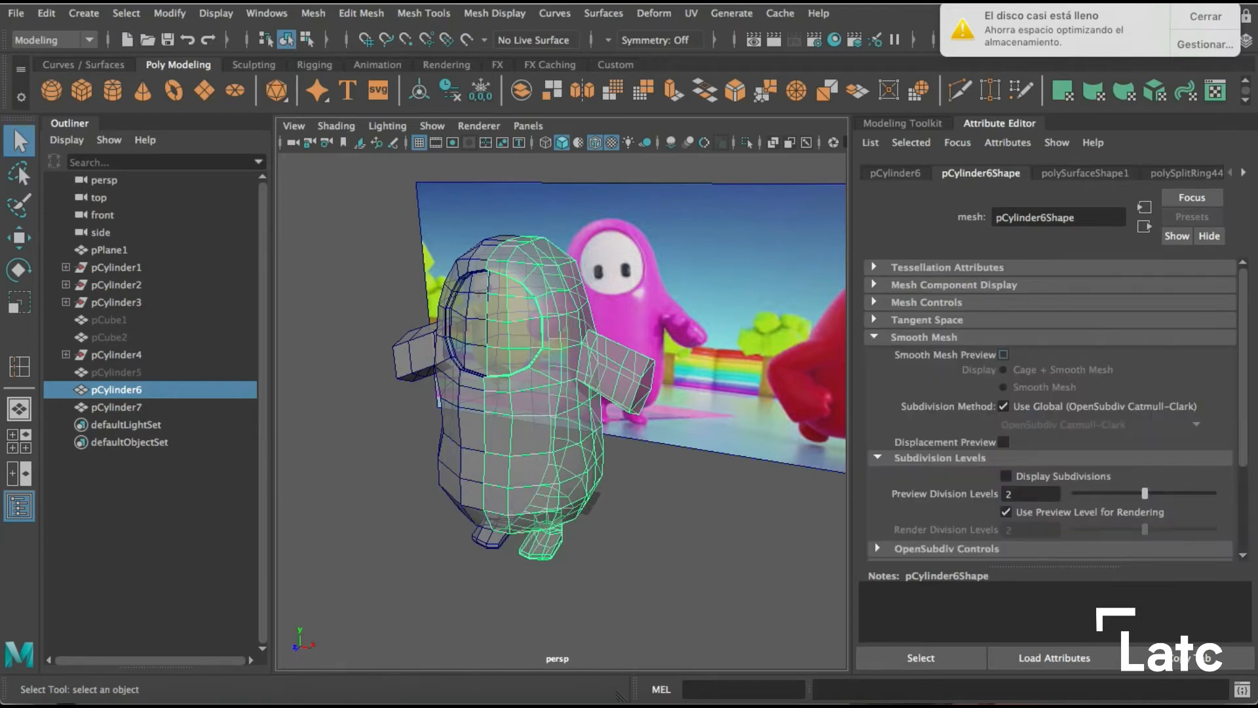
left_click(1004, 354)
left_click(707, 538)
left_click_drag(708, 537, 643, 511, "alt")
right_click_drag(564, 458, 649, 459, "alt")
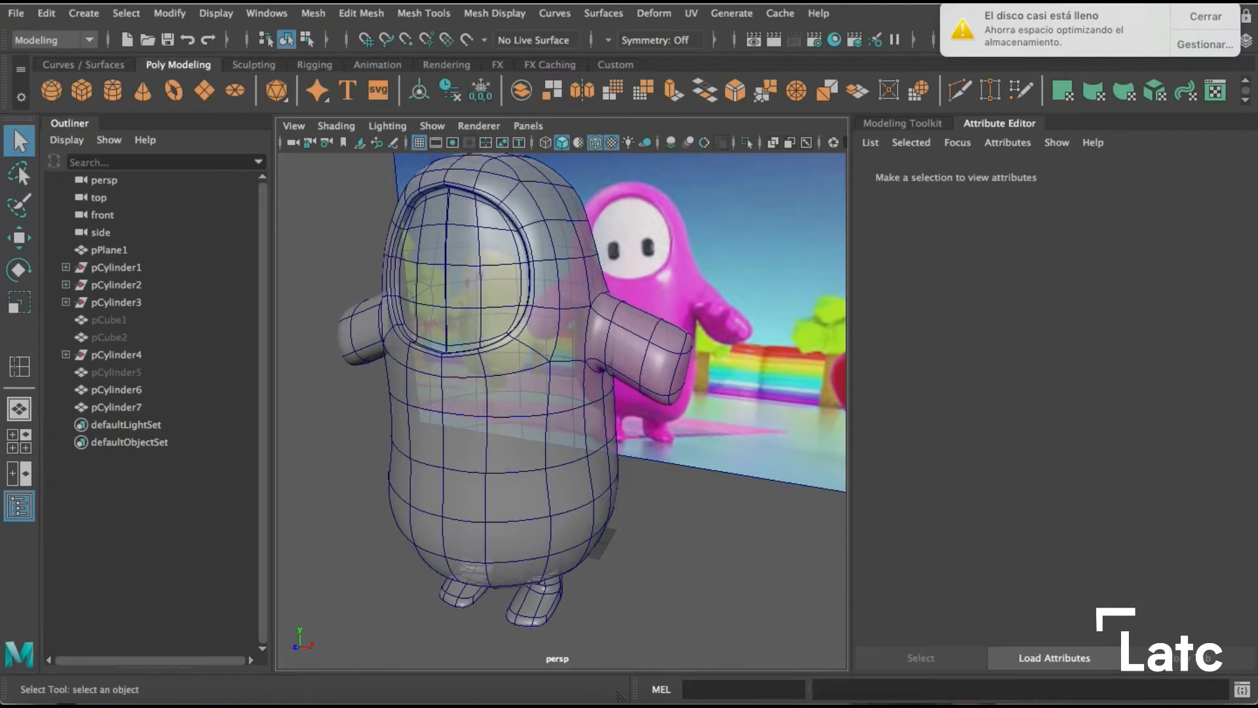
middle_click_drag(563, 420, 564, 434, "alt")
mouse_move(544, 433)
left_mouse_down("alt")
mouse_move(682, 436)
mouse_move(525, 433)
left_mouse_up("alt")
middle_click_drag(537, 426, 570, 422, "alt")
right_click_drag(570, 423, 524, 423, "alt")
left_click_drag(537, 426, 518, 397, "alt")
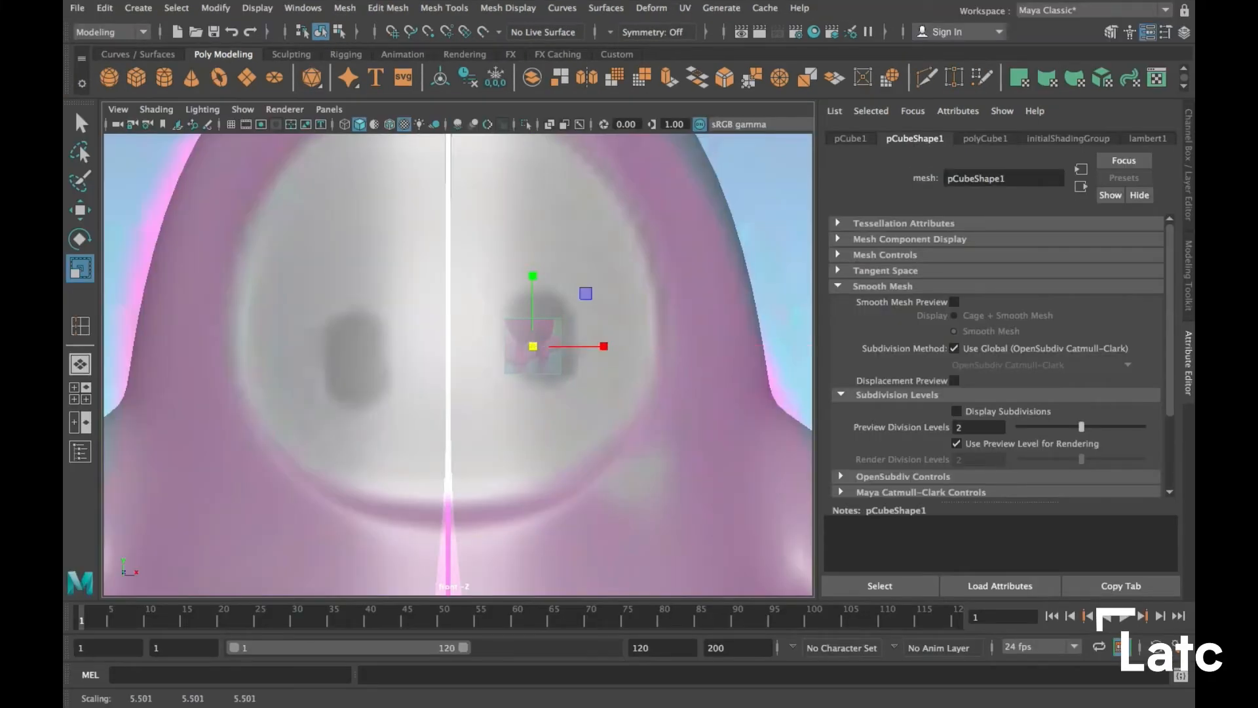
Scale the eye cube to 9.046 in Y and position it over the reference eye at X 1.070, Y 116.782
left_click_drag(533, 276, 533, 199)
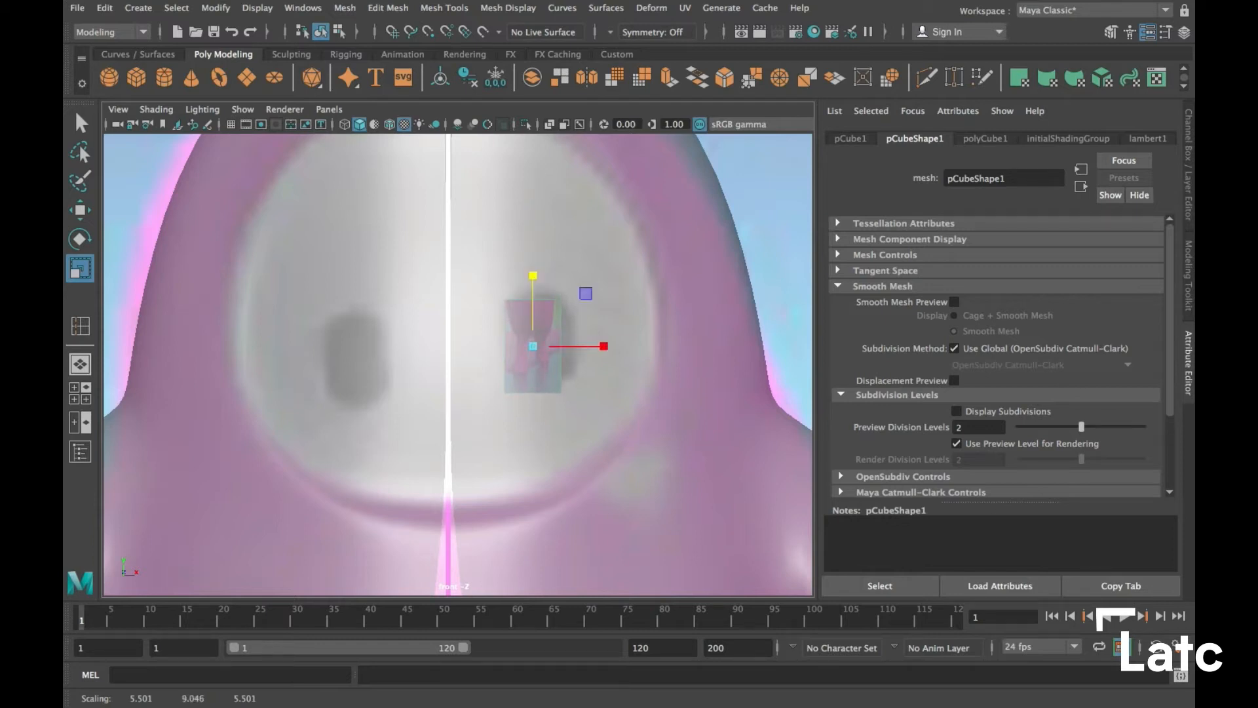
key("w")
left_click_drag(583, 346, 601, 346)
left_click_drag(550, 271, 550, 262)
left_click_drag(623, 337, 613, 337)
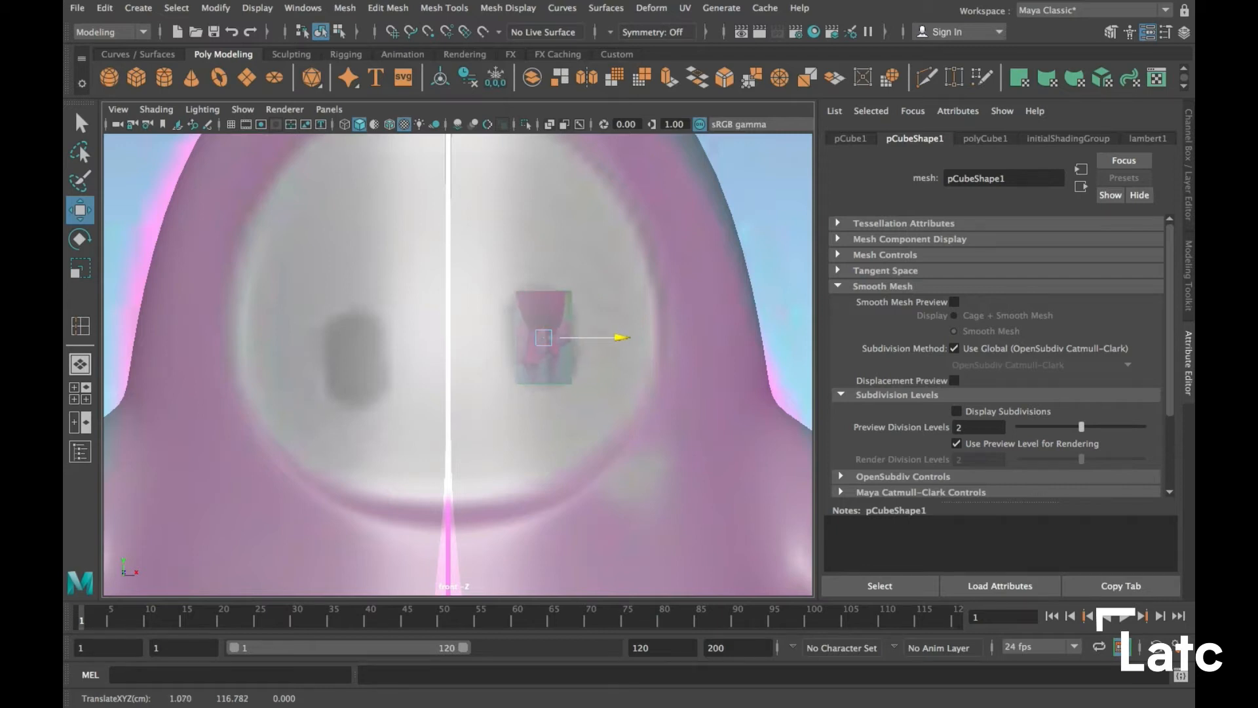
Move the eye cube forward along Z to 78.302 in the perspective view, in front of the face
key("space")
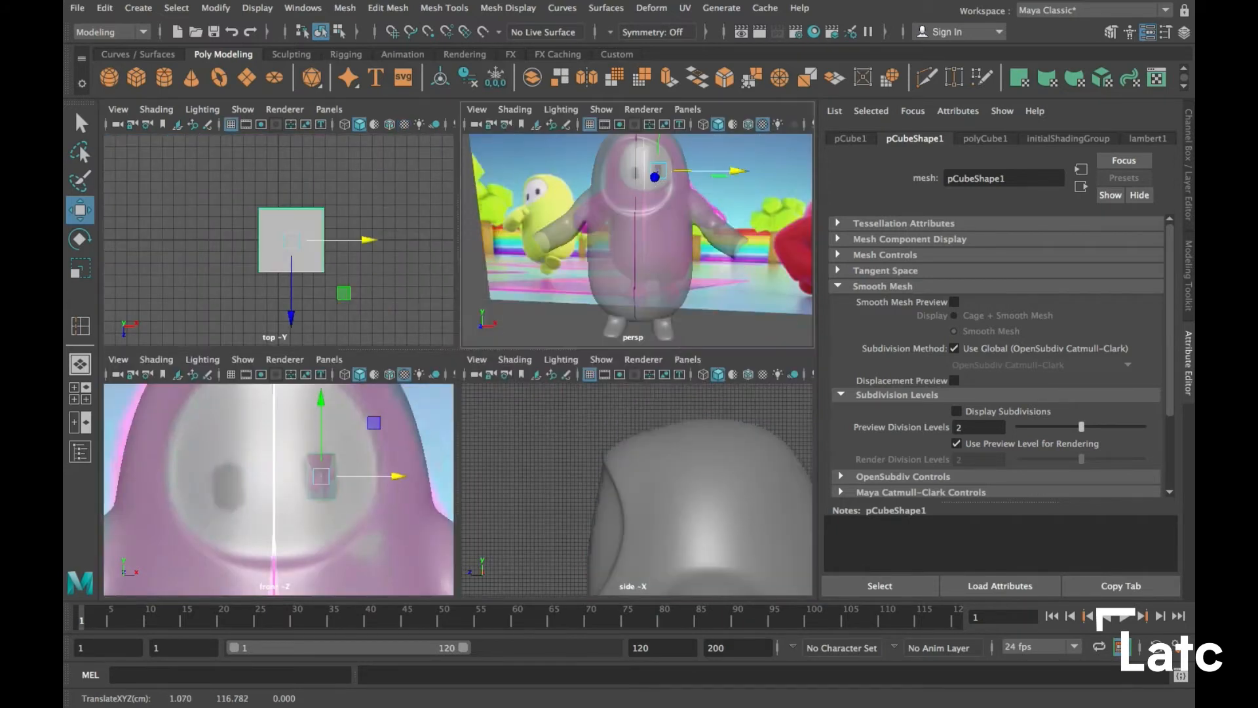
key("space")
left_click_drag(609, 263, 485, 315, "alt")
left_click_drag(513, 261, 267, 343)
left_click_drag(380, 357, 462, 325, "alt")
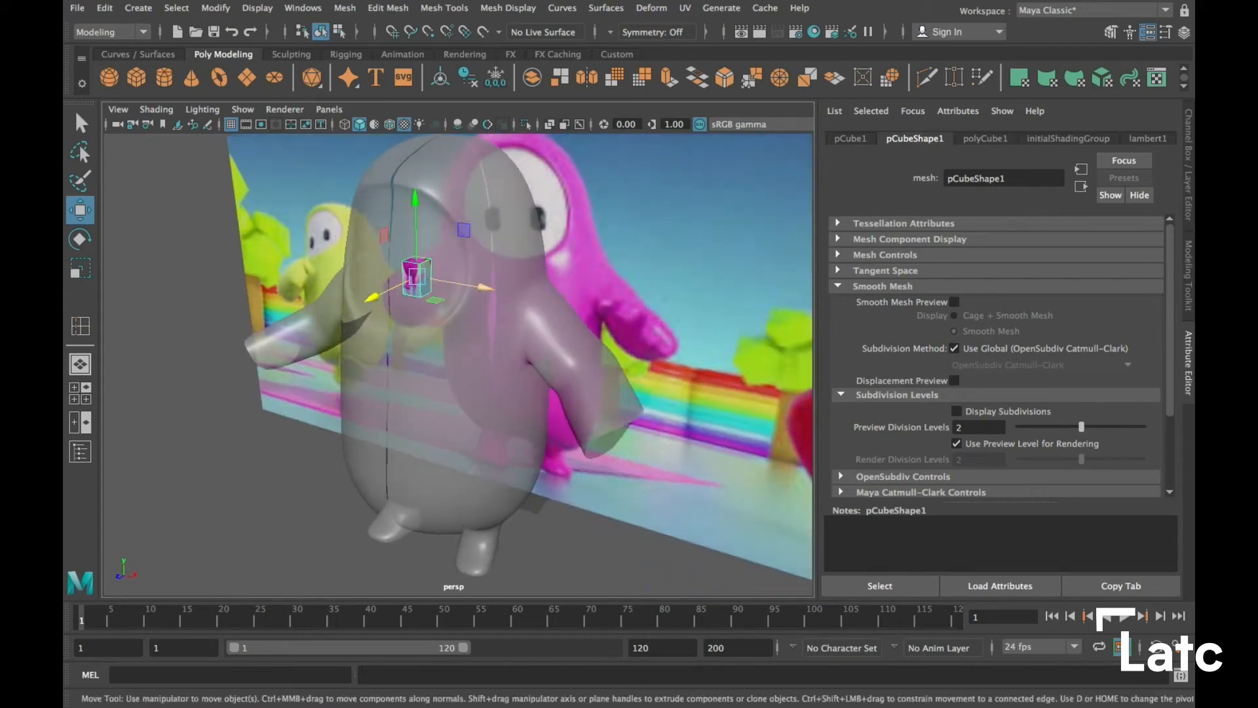
scroll(462, 325, "up", 5)
middle_click_drag(462, 324, 485, 426, "alt")
right_click_drag(459, 367, 563, 357, "alt")
mouse_move(564, 357)
left_mouse_down("alt")
mouse_move(445, 361)
mouse_move(557, 354)
left_mouse_up("alt")
left_click_drag(458, 354, 413, 394, "alt")
left_click_drag(223, 355, 253, 348)
left_click_drag(328, 360, 394, 357, "alt")
Thin the eye cube by scaling it to 2.142 along Z
left_click(850, 139)
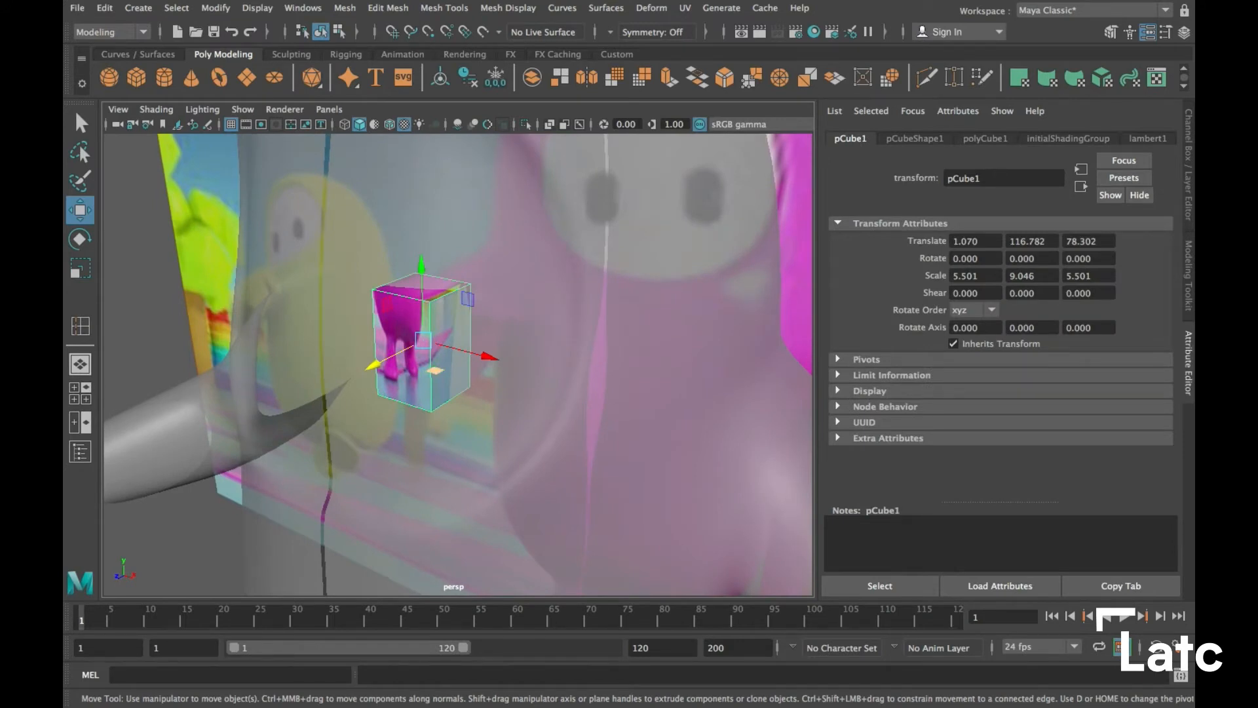
key("r")
left_click_drag(435, 371, 373, 383, "alt")
left_click_drag(262, 388, 364, 361)
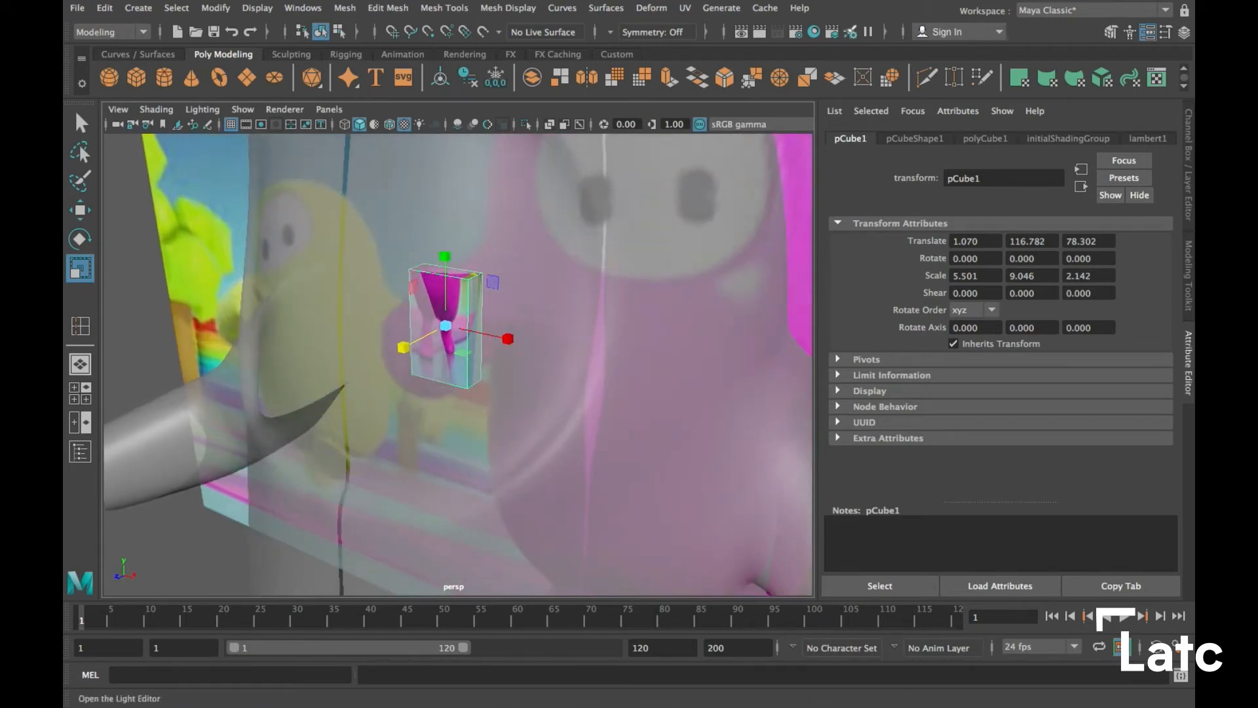
Open the Hypershade and assign the blinn1 material to the eye cube
left_click(814, 31)
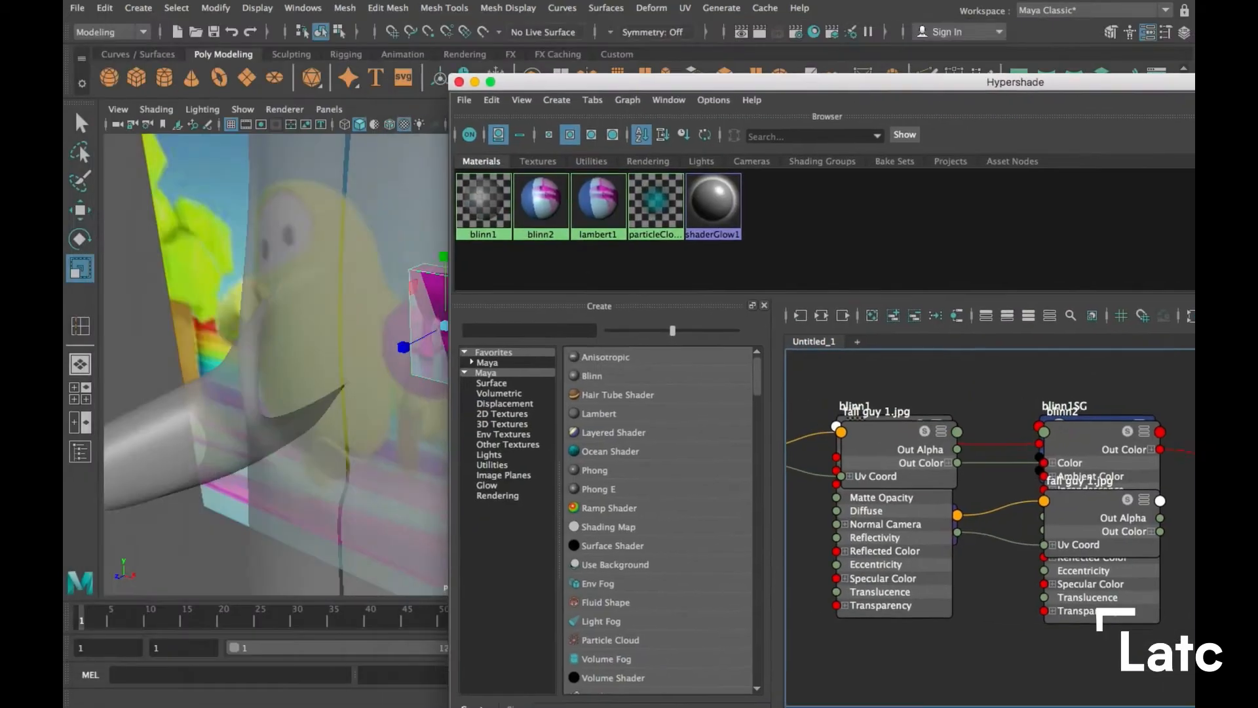
right_click(498, 203)
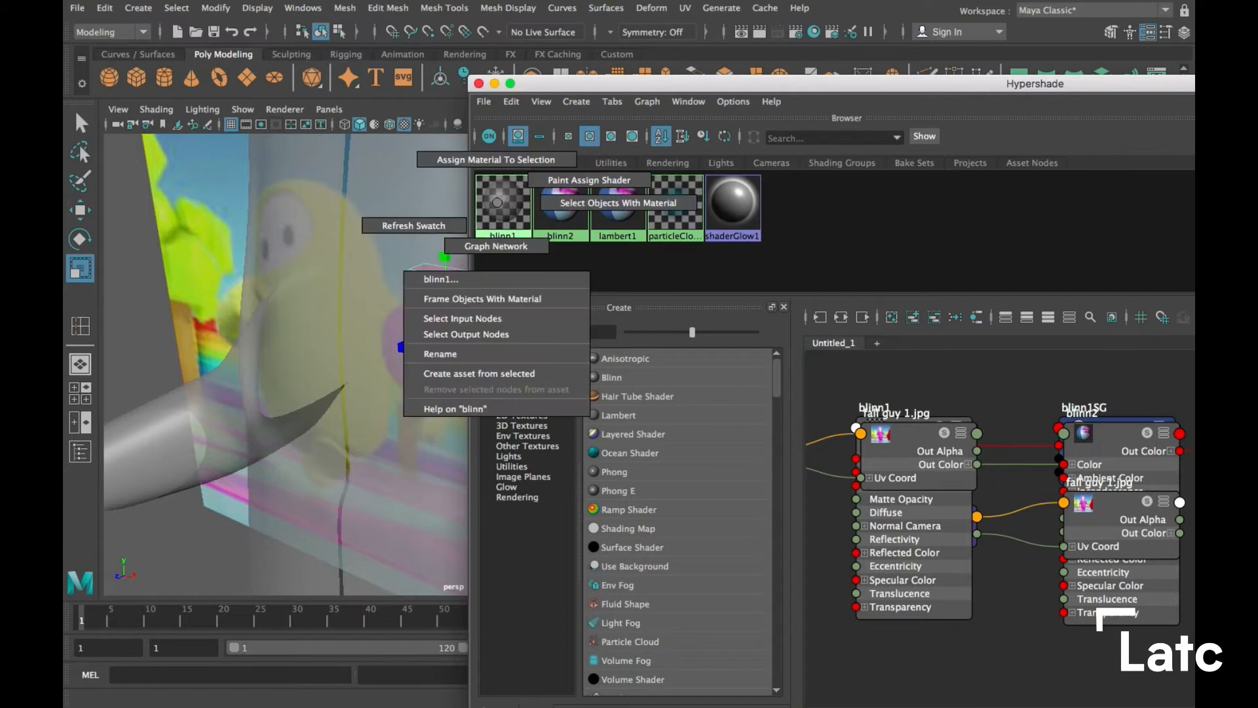
left_click(496, 159)
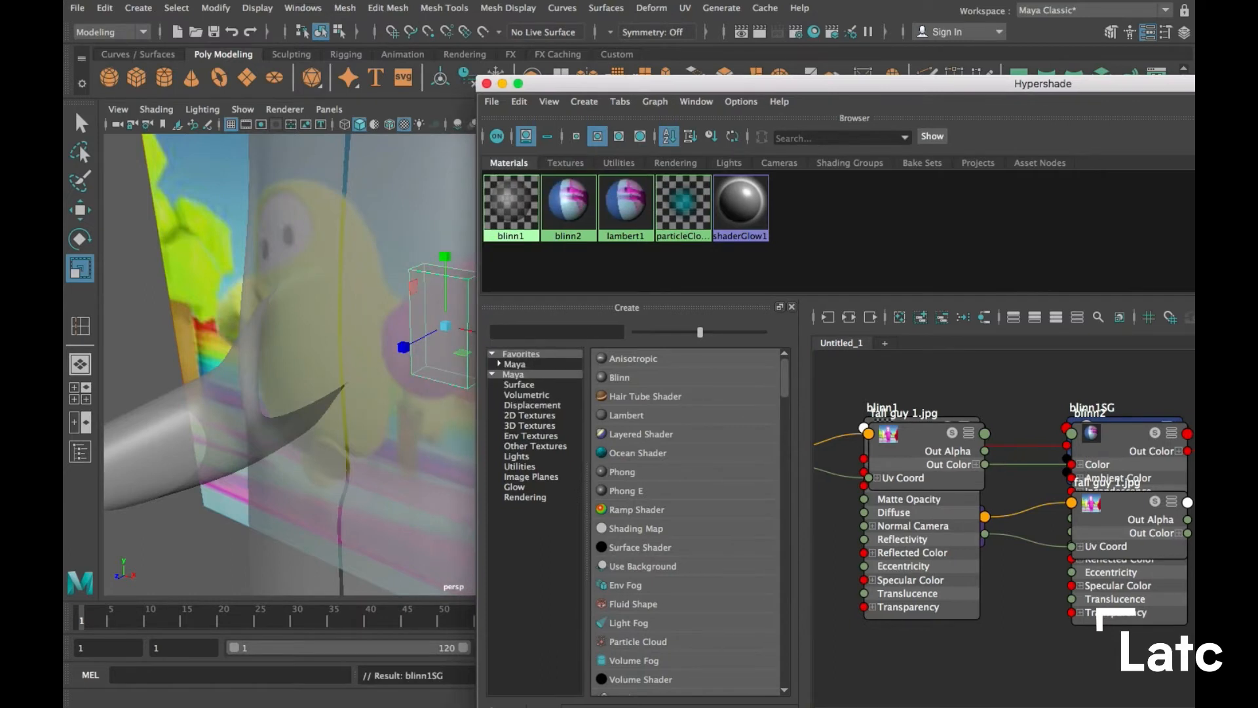
Inspect the blinn1 material's preview and properties in the Hypershade, and close the Hypershade
left_click_drag(564, 84, 677, 124)
double_click(678, 124)
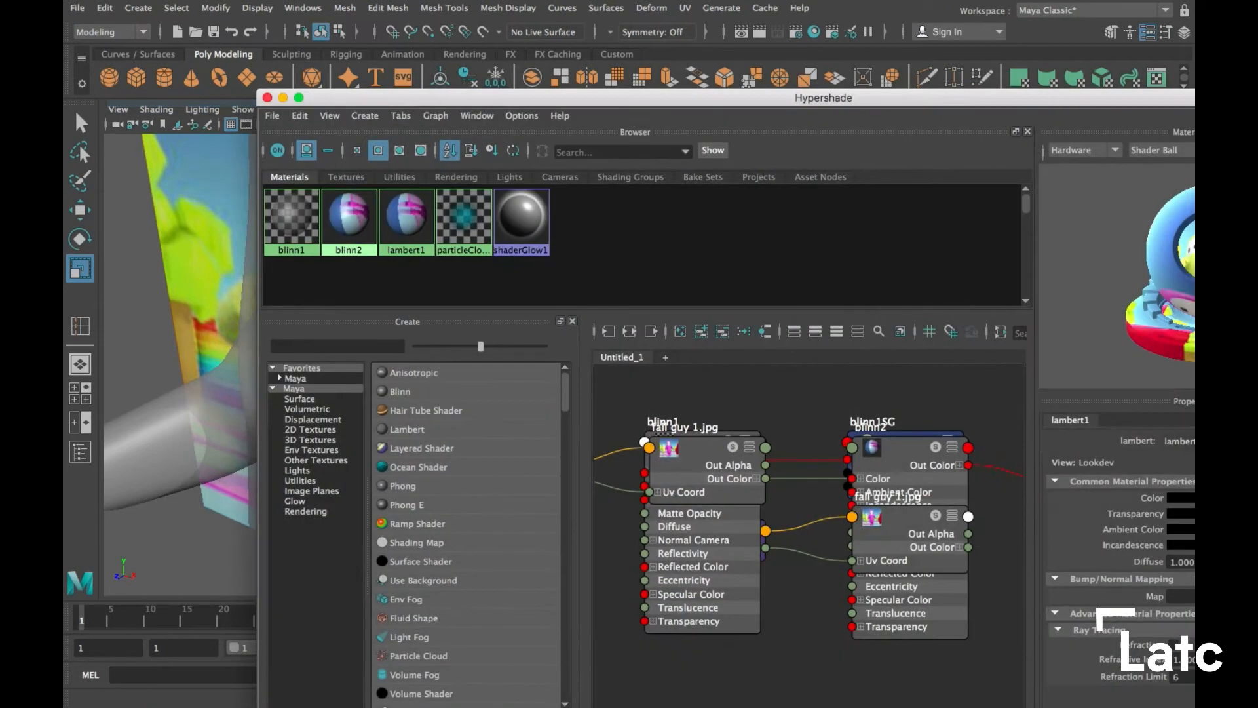
left_click_drag(564, 99, 326, 80)
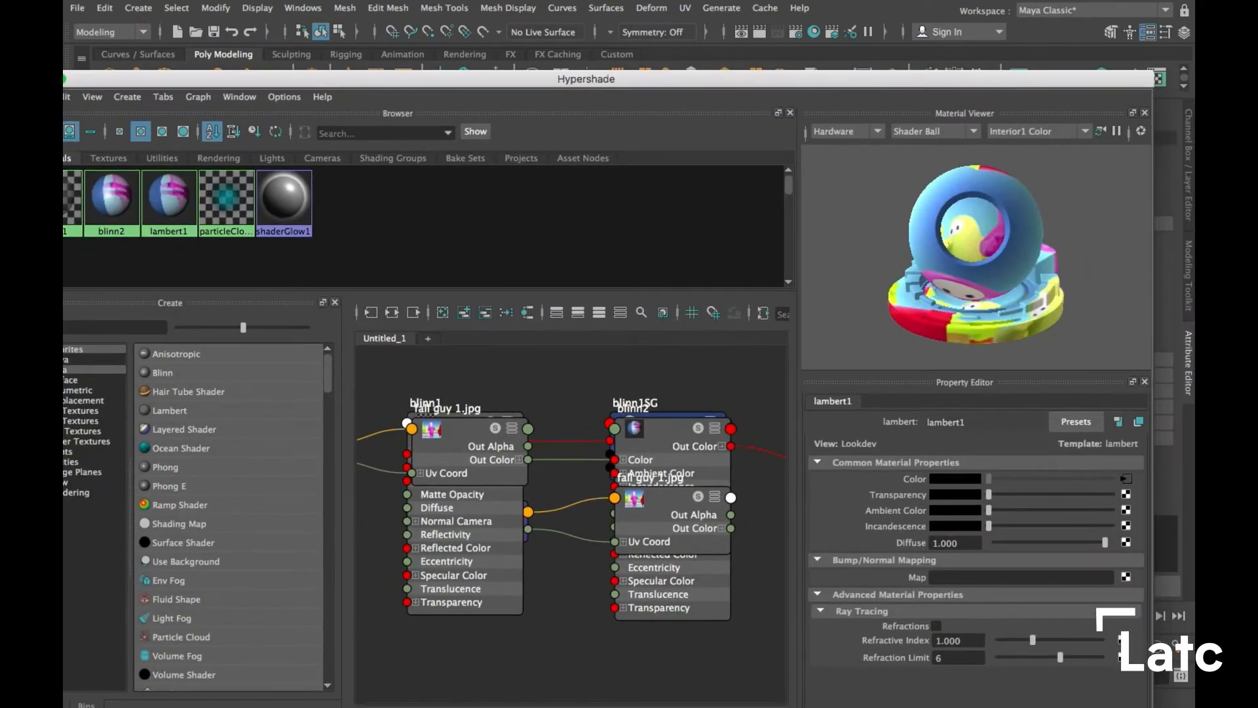
left_click_drag(137, 79, 237, 88)
left_click(163, 200)
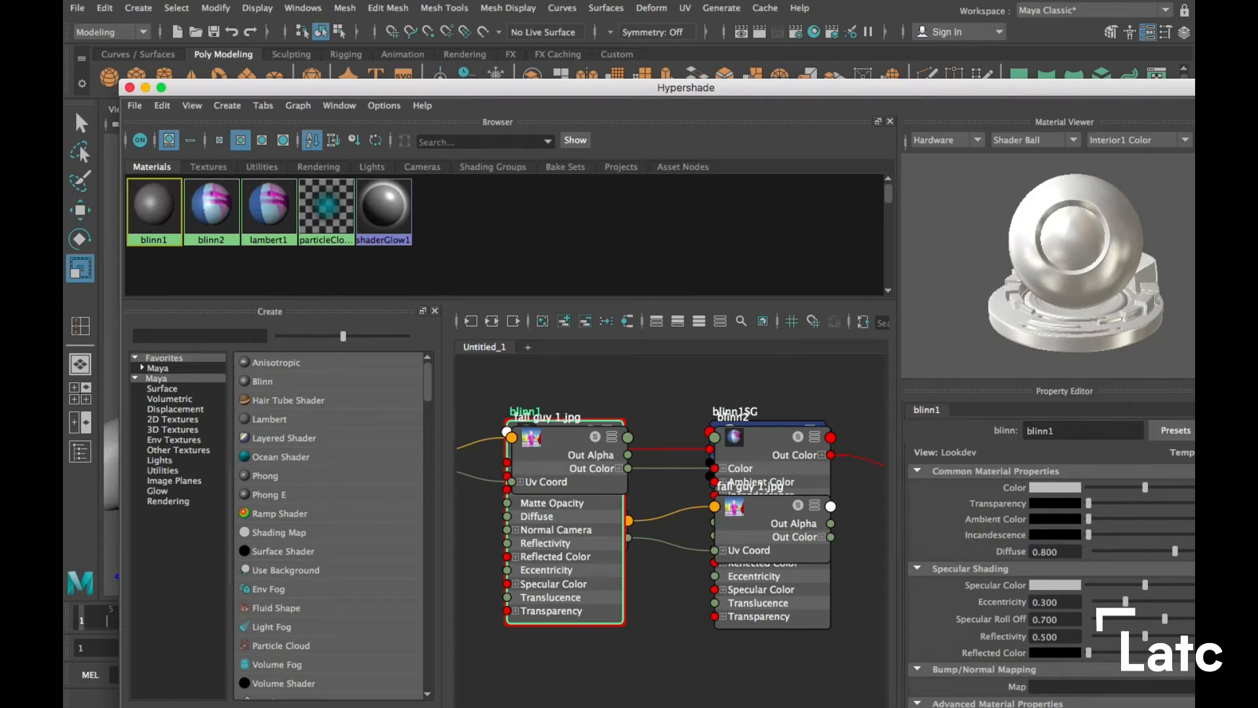
mouse_move(885, 705)
left_click(130, 87)
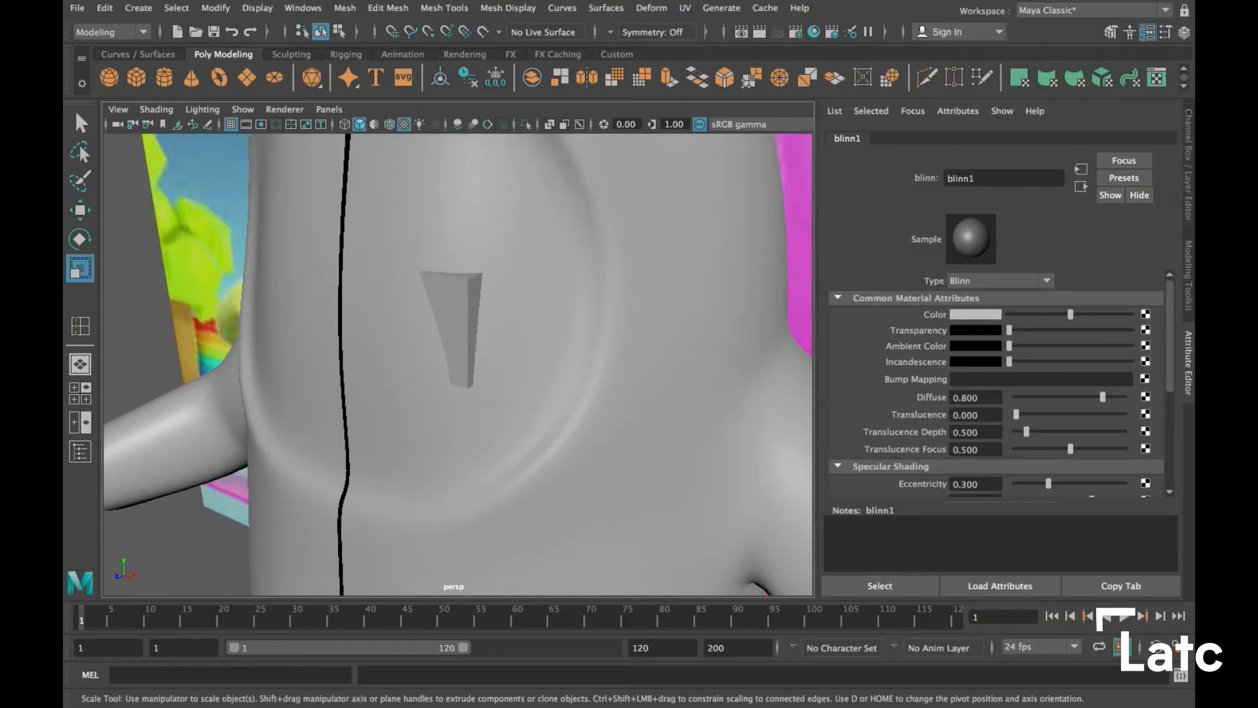
Move the eye cube forward along Z to 79.598 so it stands in front of the face
key("w")
left_click(461, 334)
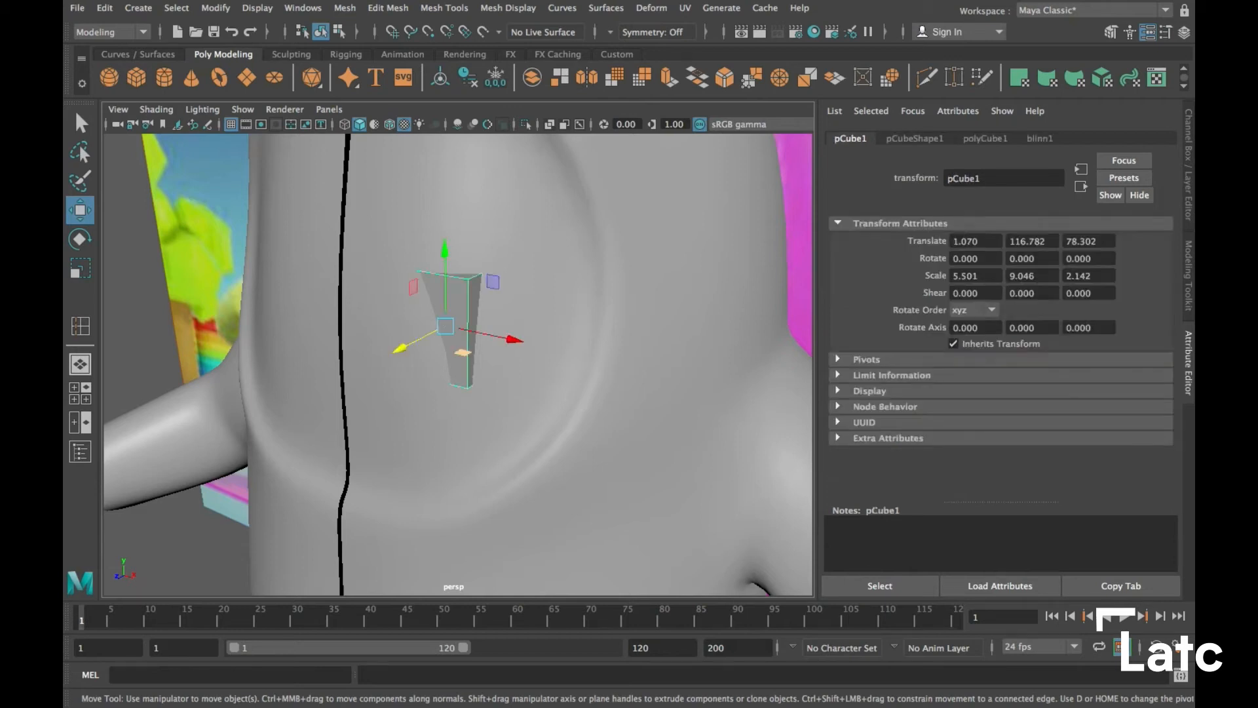
left_click_drag(461, 341, 423, 332, "alt")
left_click_drag(285, 367, 367, 378)
middle_click_drag(367, 378, 357, 381, "alt")
right_click_drag(357, 380, 256, 384, "alt")
left_click_drag(255, 384, 229, 395, "alt")
right_click_drag(230, 395, 361, 392, "alt")
left_click_drag(361, 392, 177, 426, "alt")
middle_click_drag(177, 426, 282, 393, "alt")
left_click_drag(282, 393, 403, 392, "alt")
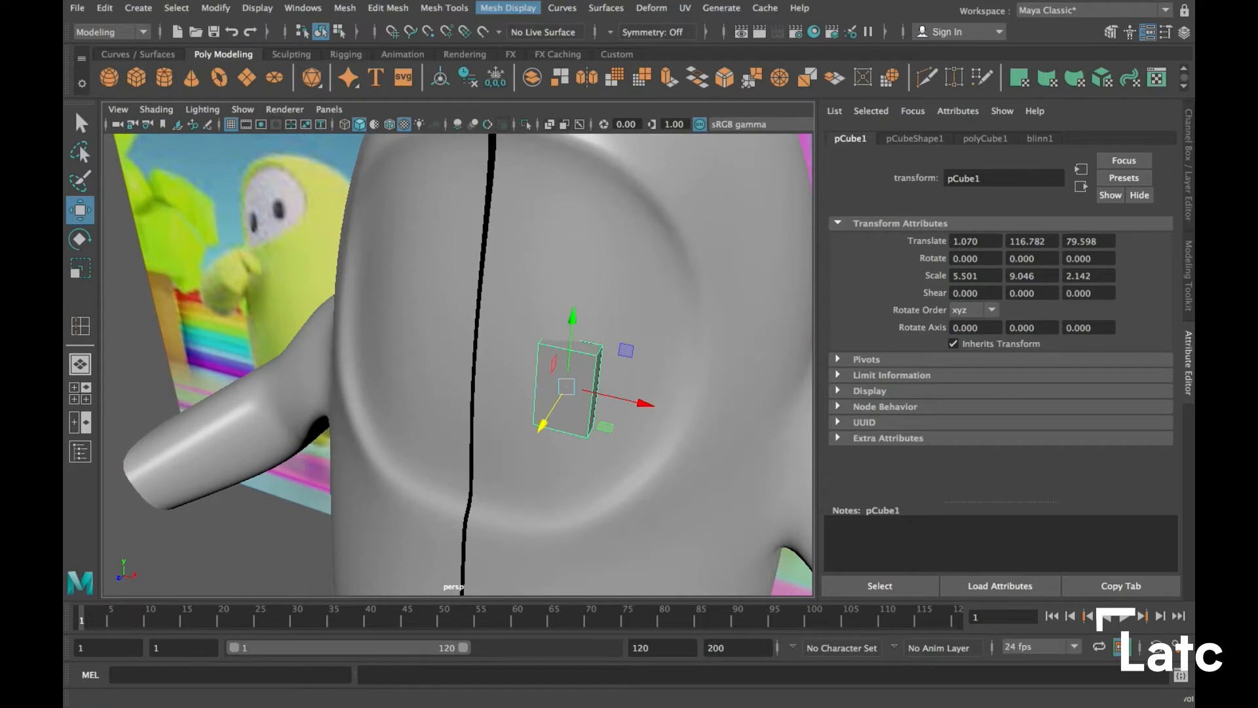
Insert two vertical edge loops that divide the eye cube's front into three strips
left_click(508, 8)
mouse_move(445, 8)
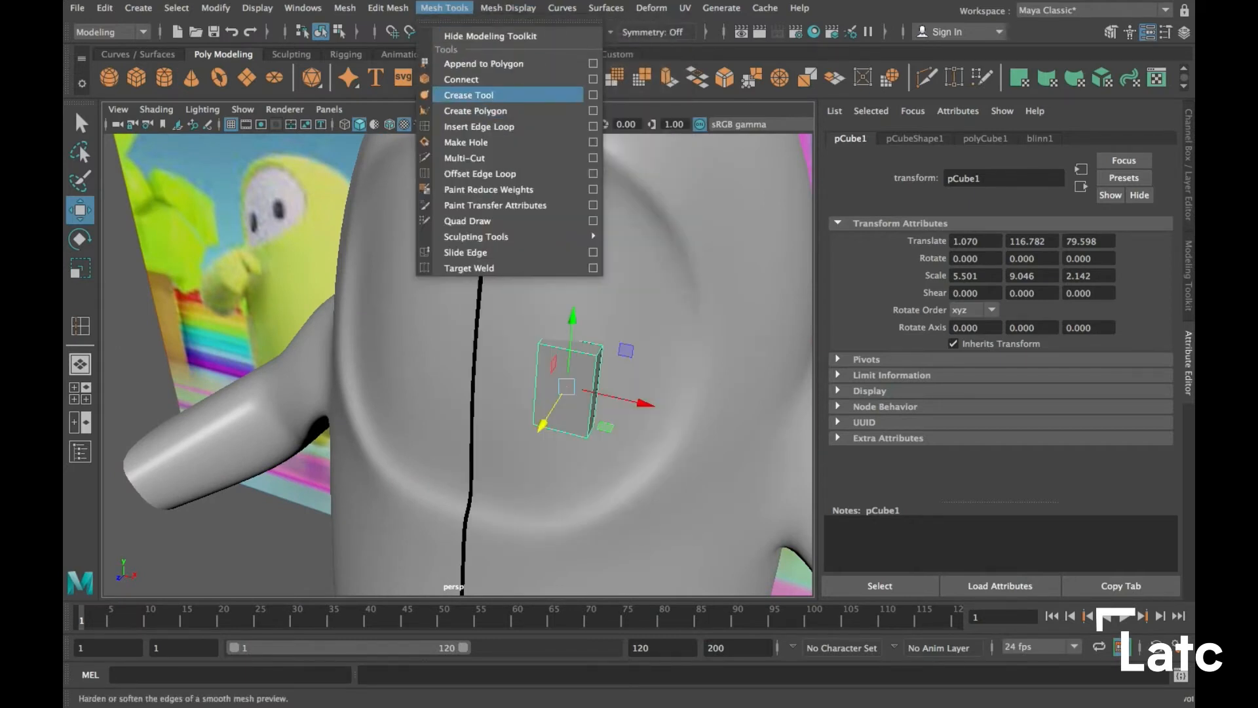
left_click(479, 126)
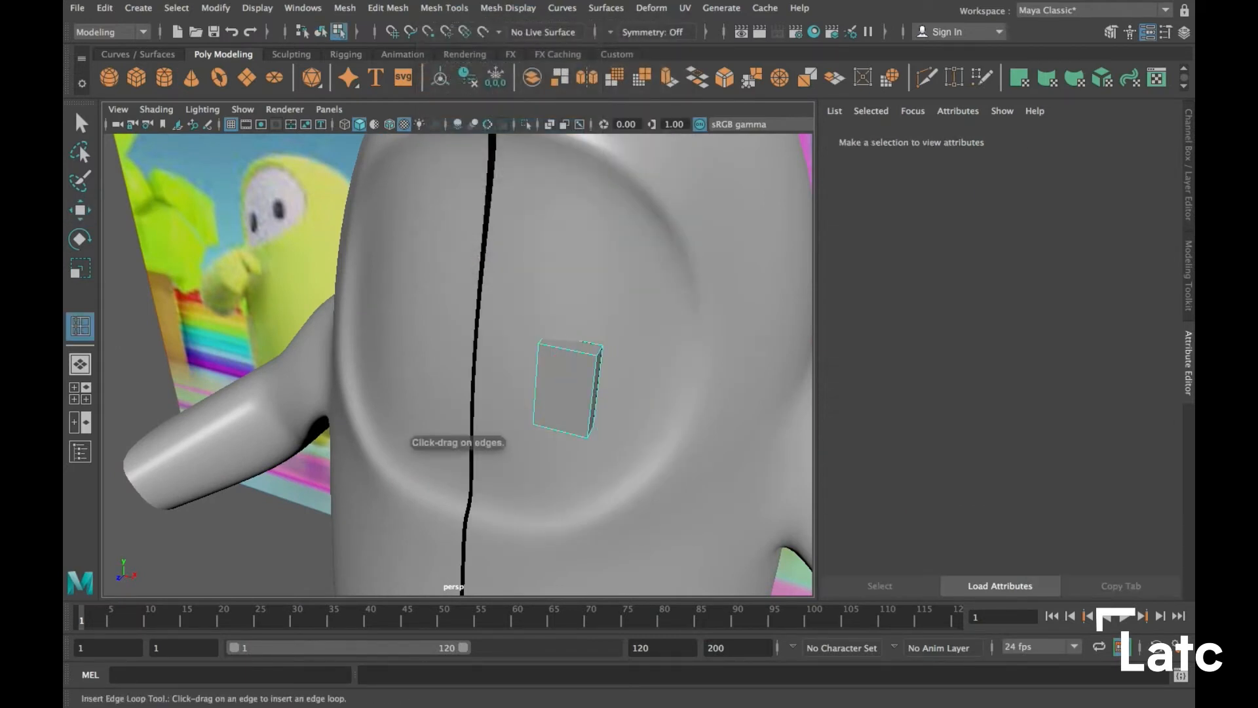
left_click_drag(576, 352, 629, 361)
left_click(555, 343)
key("ctrl+z")
scroll(649, 301, "up", 4)
middle_click_drag(728, 278, 587, 403, "alt")
left_click_drag(586, 403, 585, 452, "alt")
middle_click_drag(585, 452, 564, 369, "alt")
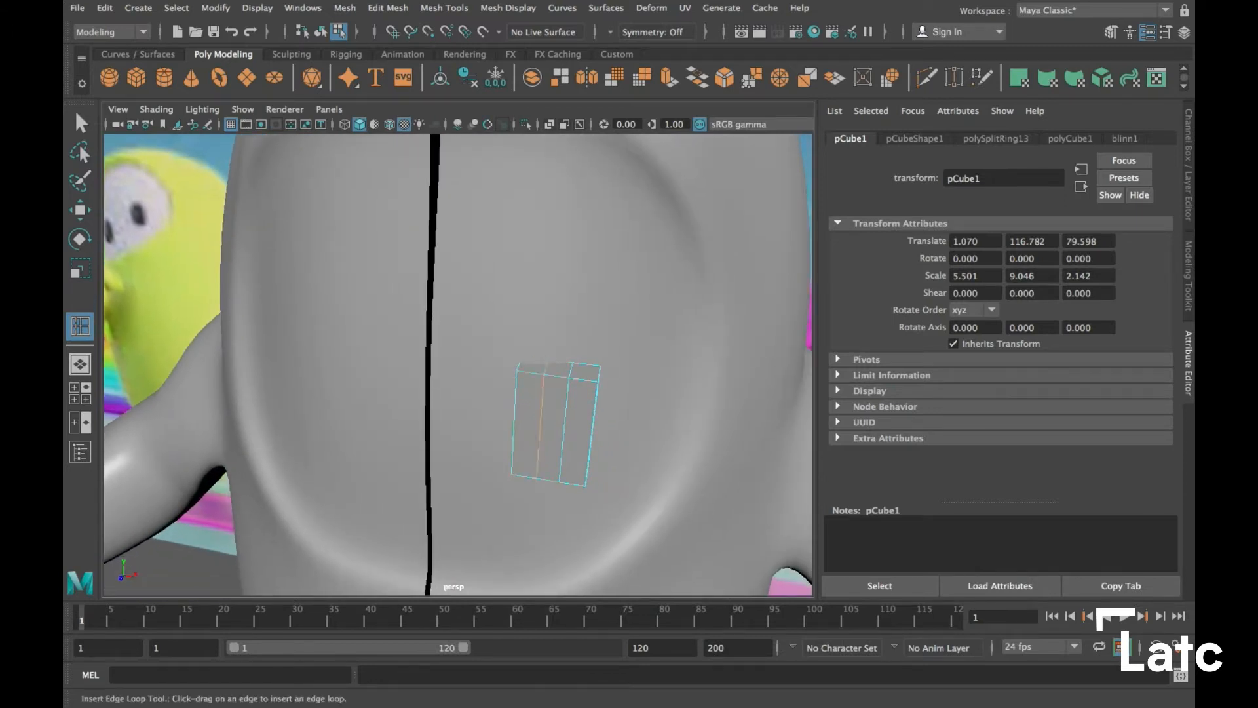
Raise the middle vertices along the eye cube's upper edge in wireframe view to about Y 122.667, giving it a beveled top
right_click_drag(561, 275, 496, 275)
middle_click_drag(496, 275, 532, 200, "alt")
left_click_drag(532, 200, 492, 252, "alt")
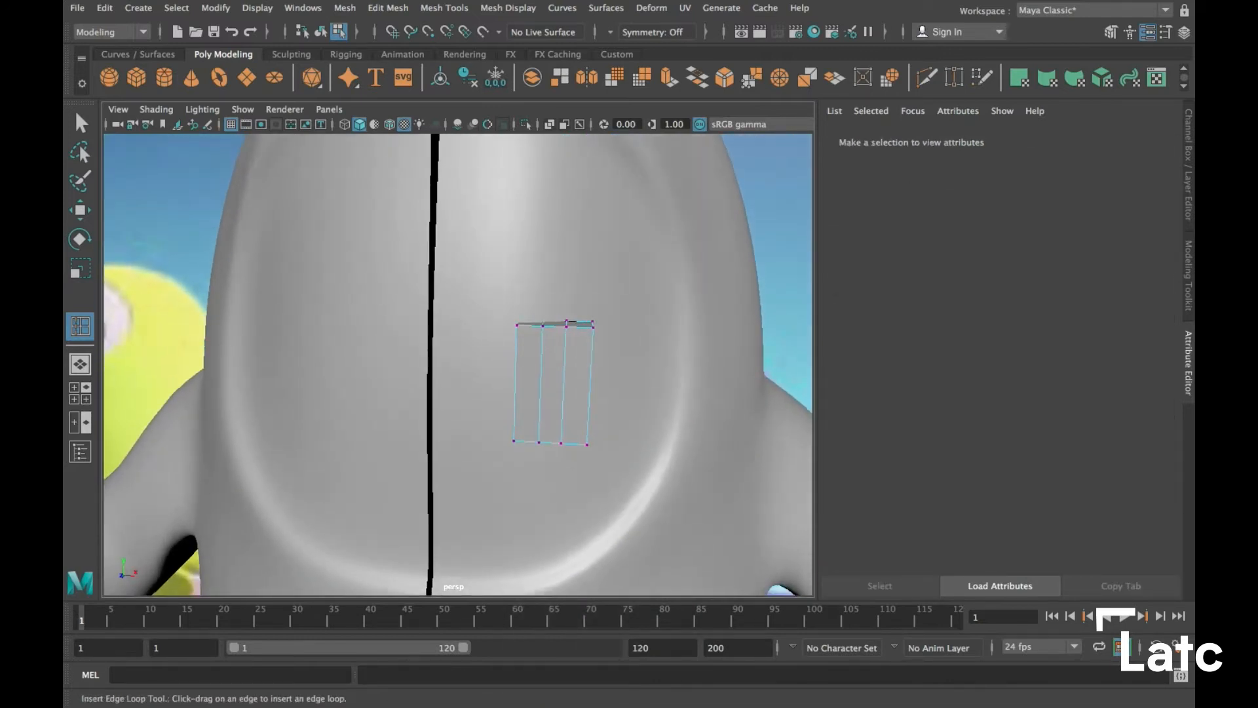
key("q")
left_click_drag(536, 305, 568, 352)
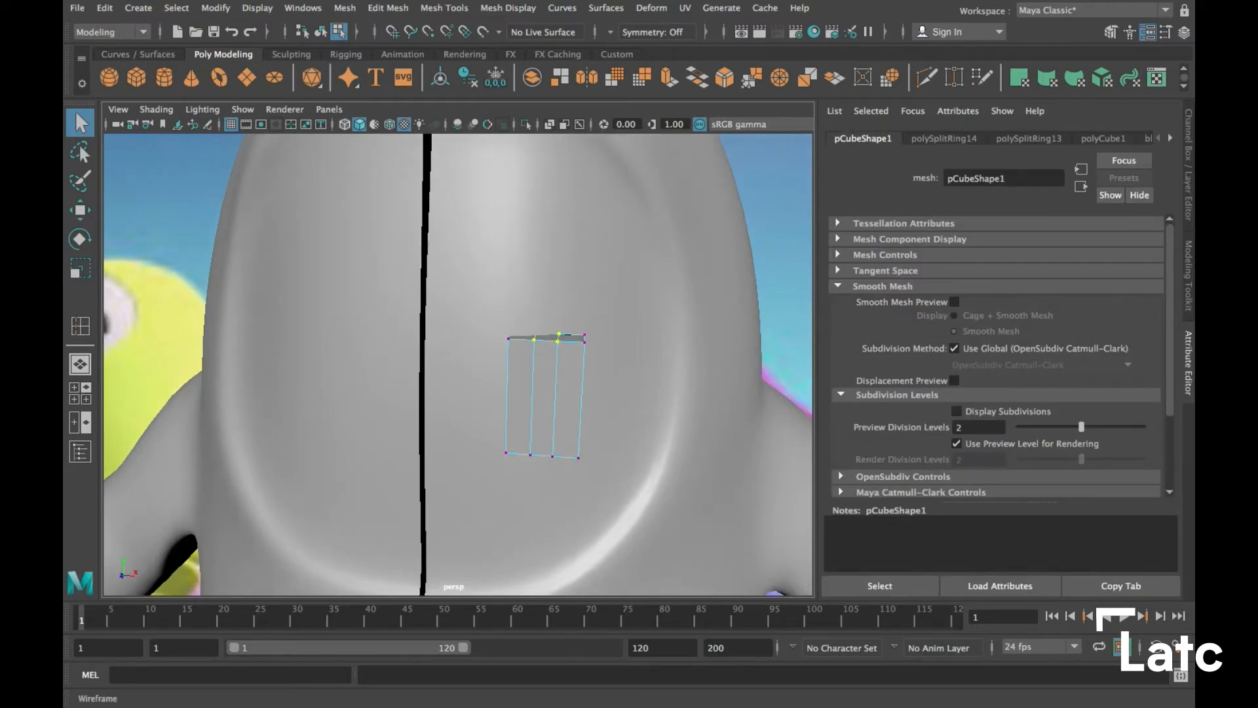
left_click(344, 124)
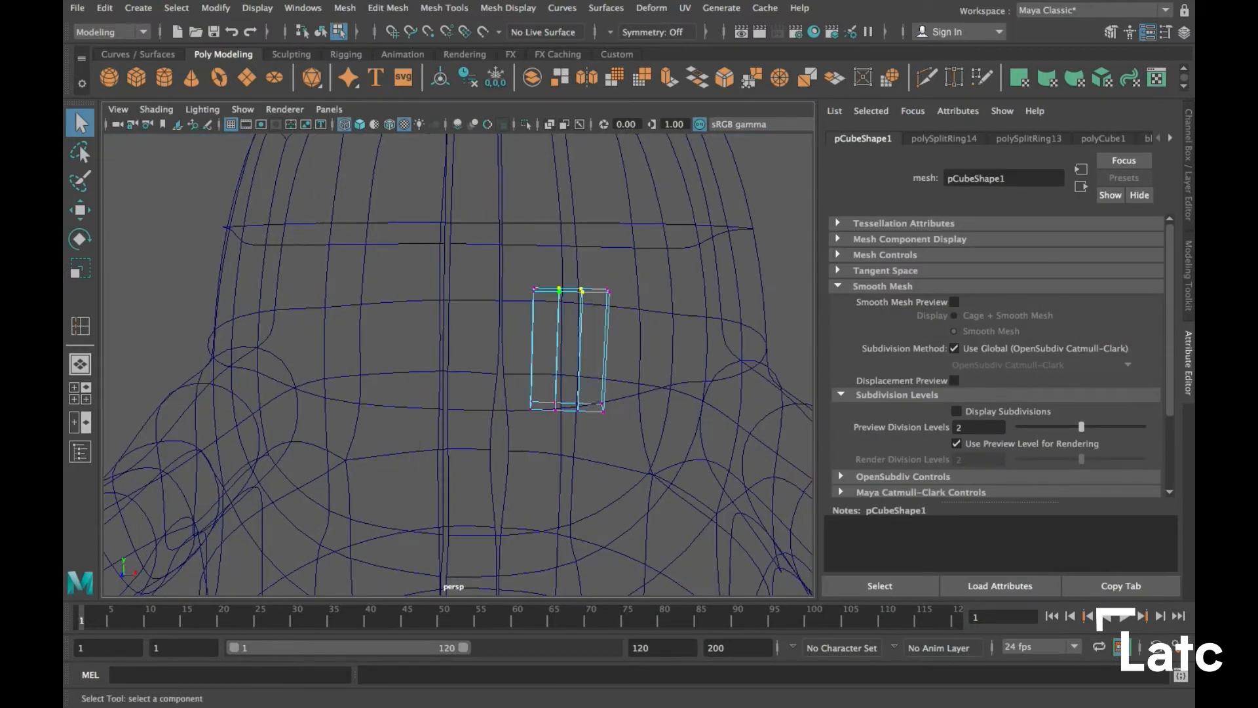
key("w")
left_click_drag(573, 209, 573, 198)
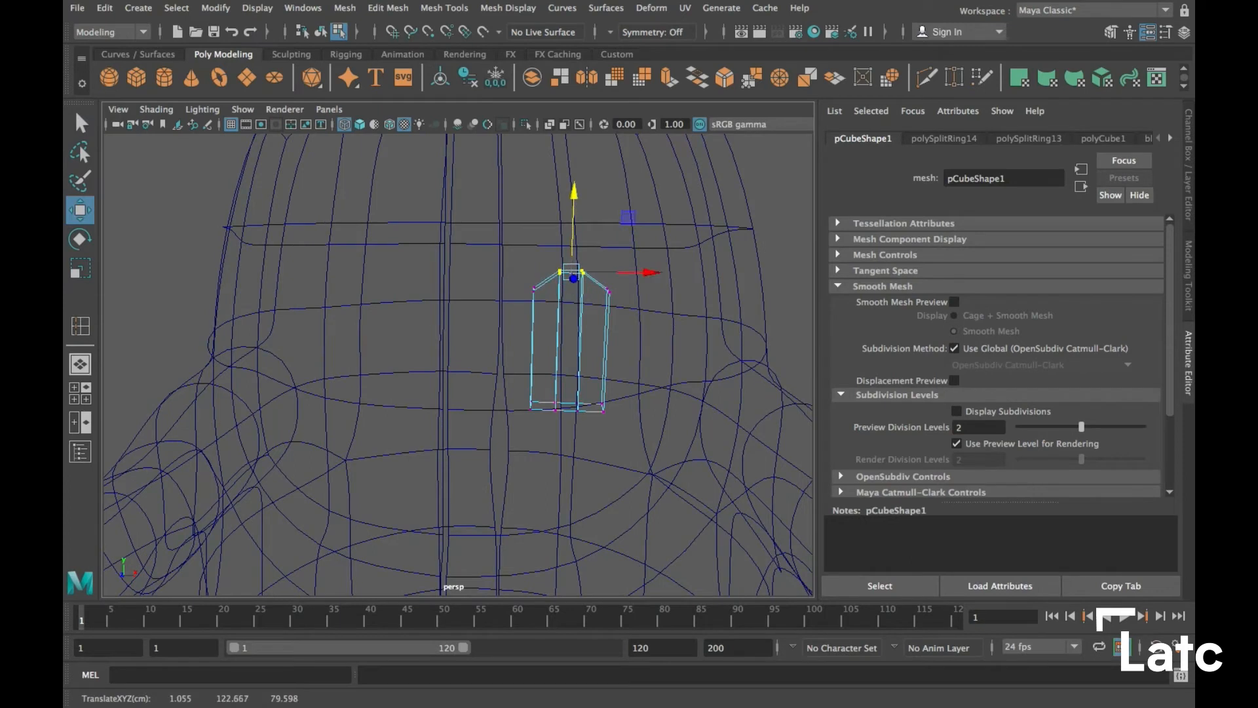
Lower the middle vertices along the eye cube's bottom edge to give it a matching beveled bottom
key("q")
left_click_drag(549, 397, 585, 418)
key("w")
left_click_drag(459, 406, 459, 315, "alt")
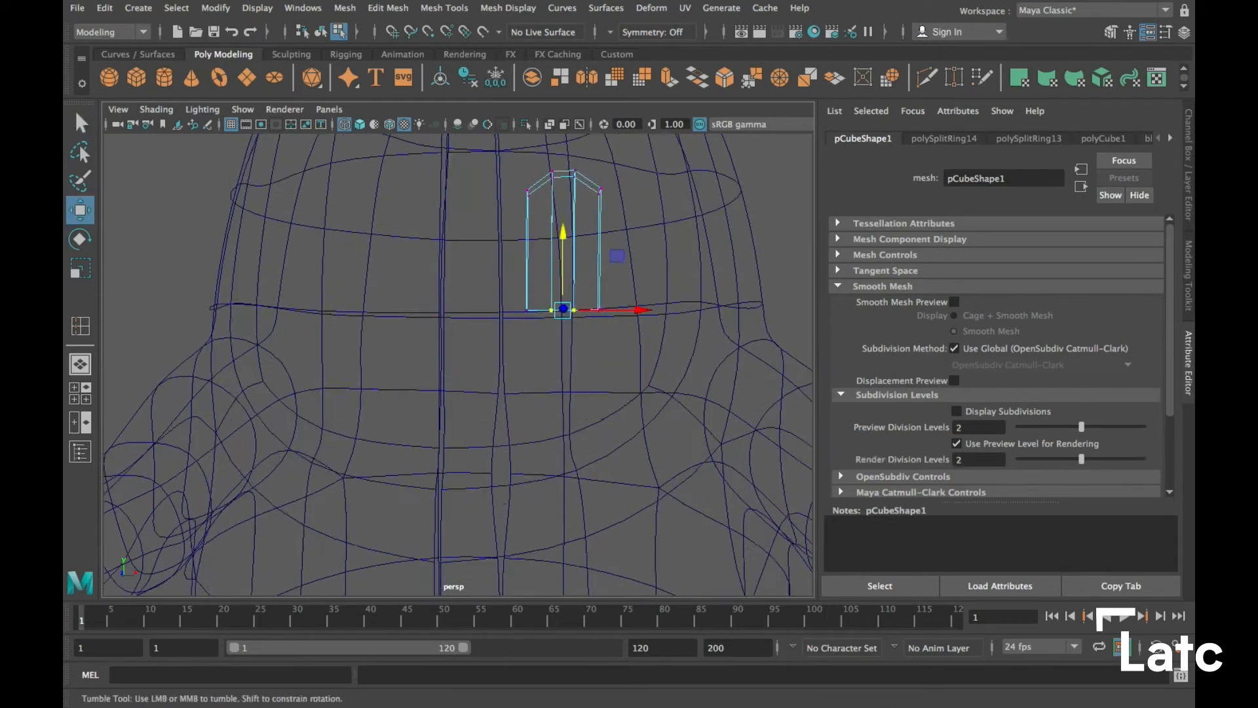
left_click_drag(562, 229, 562, 249)
left_click_drag(459, 327, 380, 354, "alt")
middle_click_drag(380, 354, 459, 338, "alt")
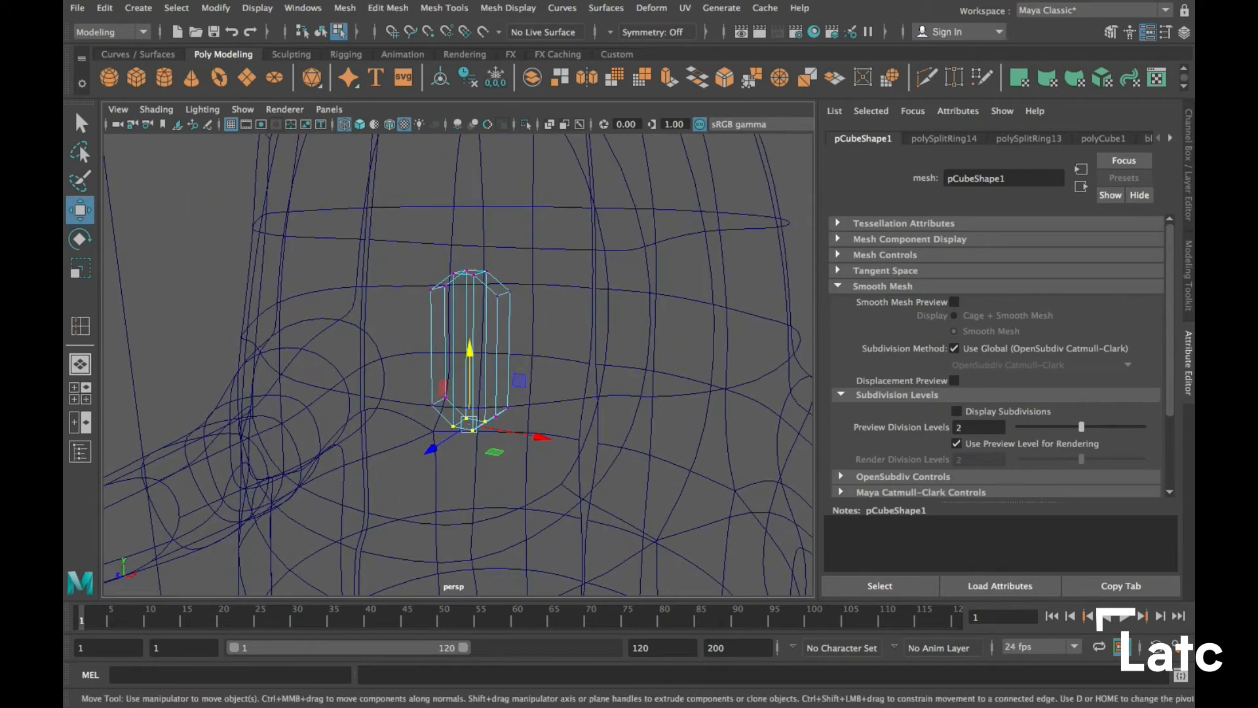
Insert horizontal edge loops around the eye just inside its upper and lower beveled ends
left_click(445, 7)
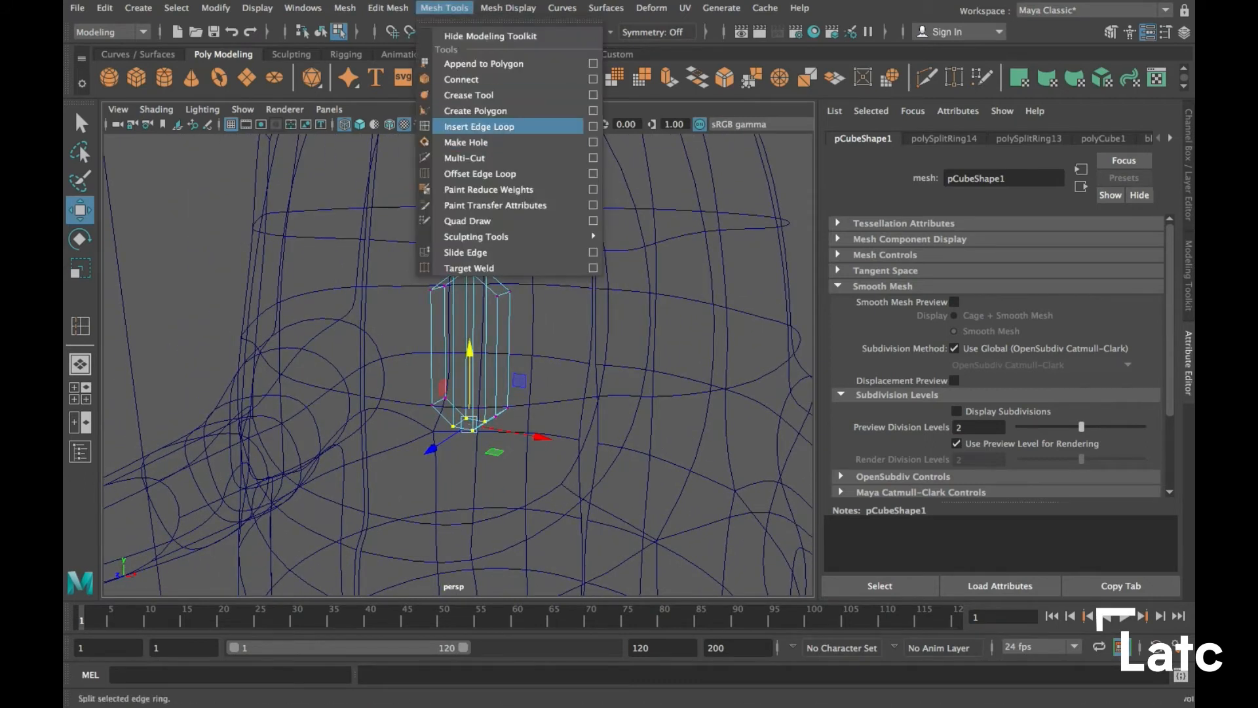
left_click(479, 127)
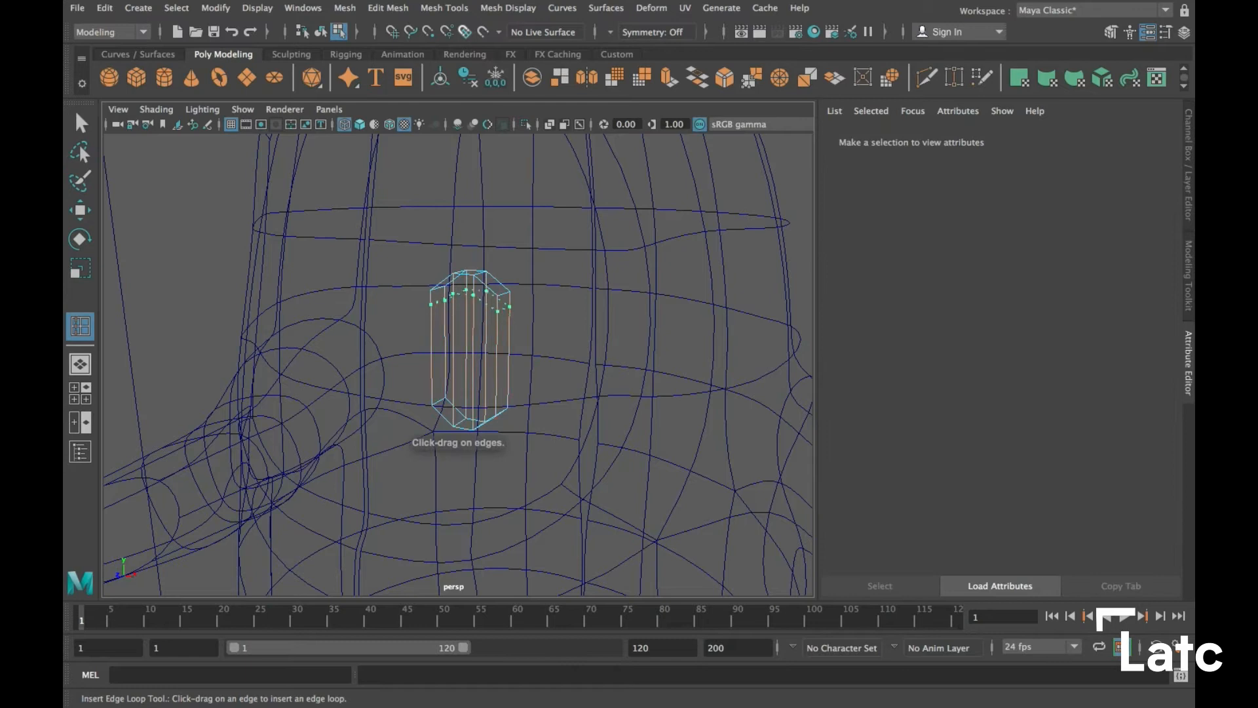
left_click(472, 349)
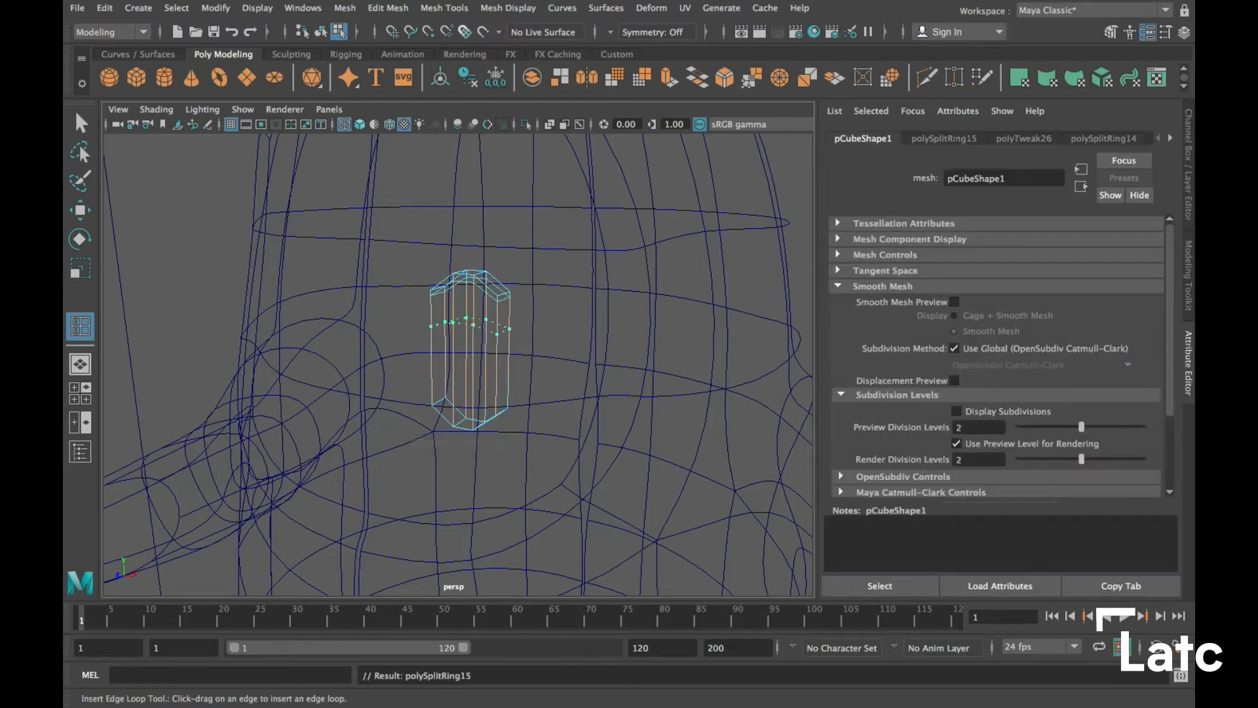
left_click(467, 412)
Insert two more horizontal edge loops around the middle section of the eye
left_click_drag(458, 360, 393, 328, "alt")
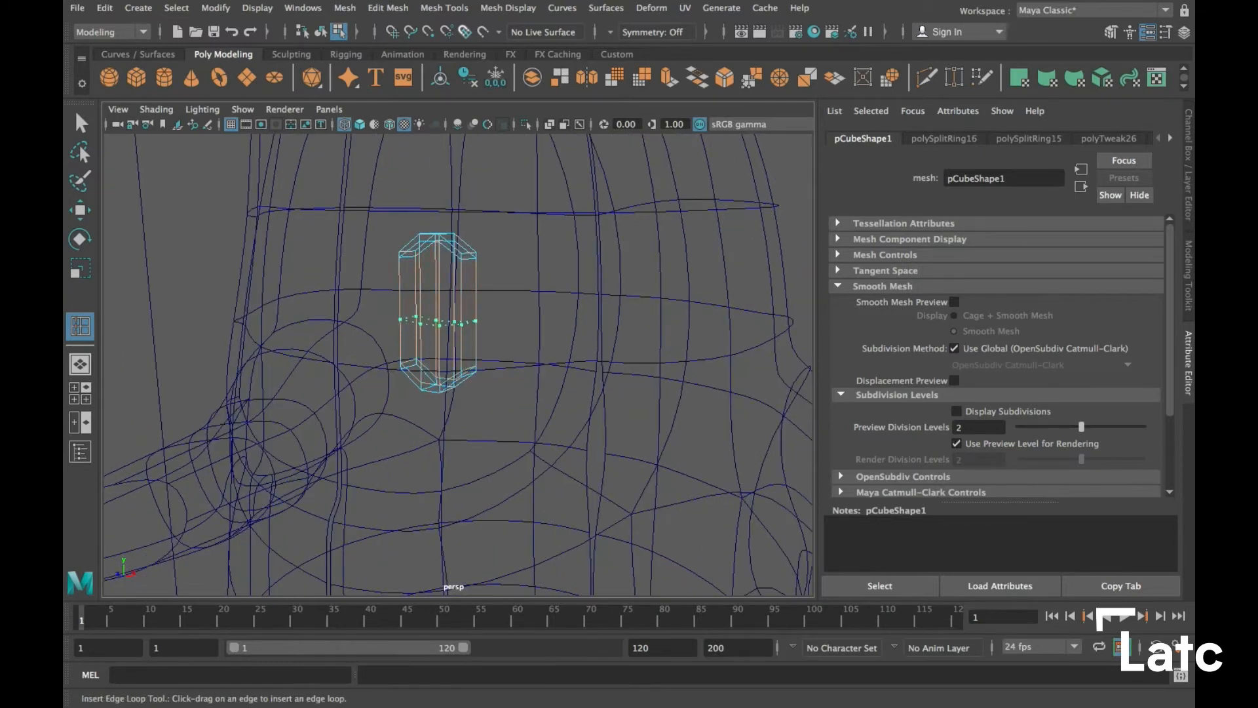
left_click(474, 340)
left_click(438, 306)
left_click_drag(393, 328, 538, 321, "alt")
scroll(458, 364, "up", 5)
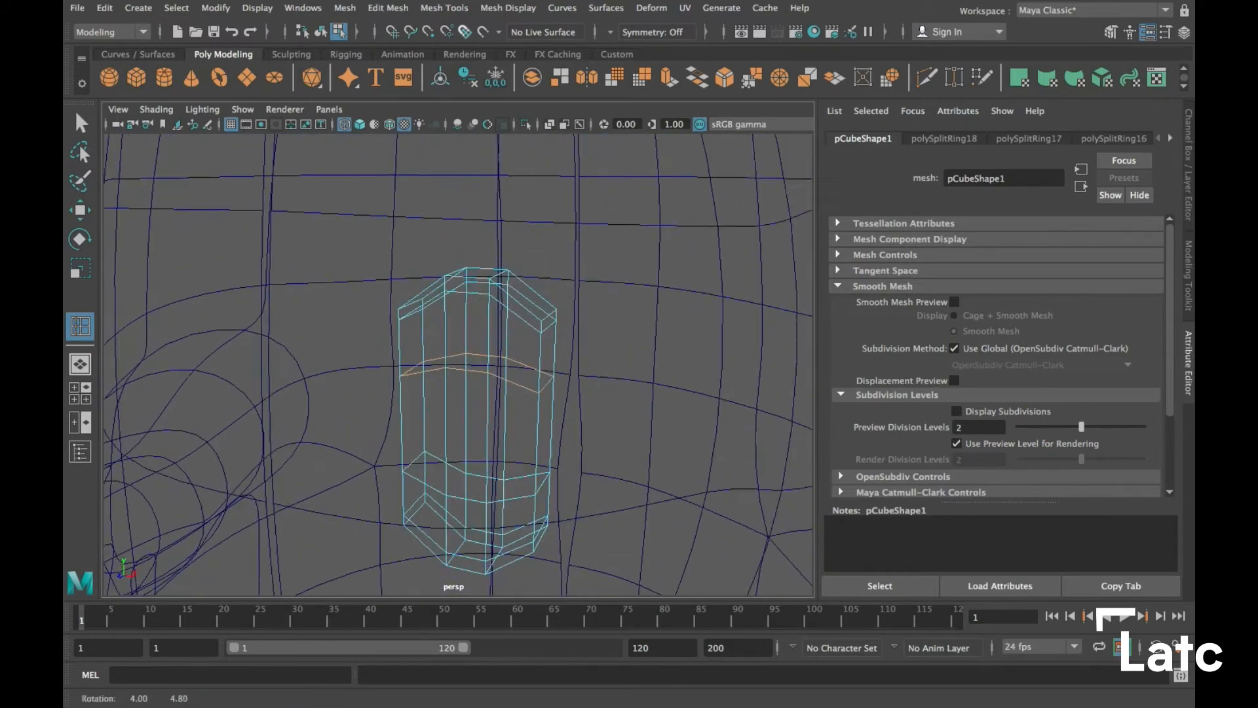
Insert vertical edge loops close to the eye's two side edges
left_click_drag(514, 458, 514, 458)
left_click_drag(459, 361, 577, 354, "alt")
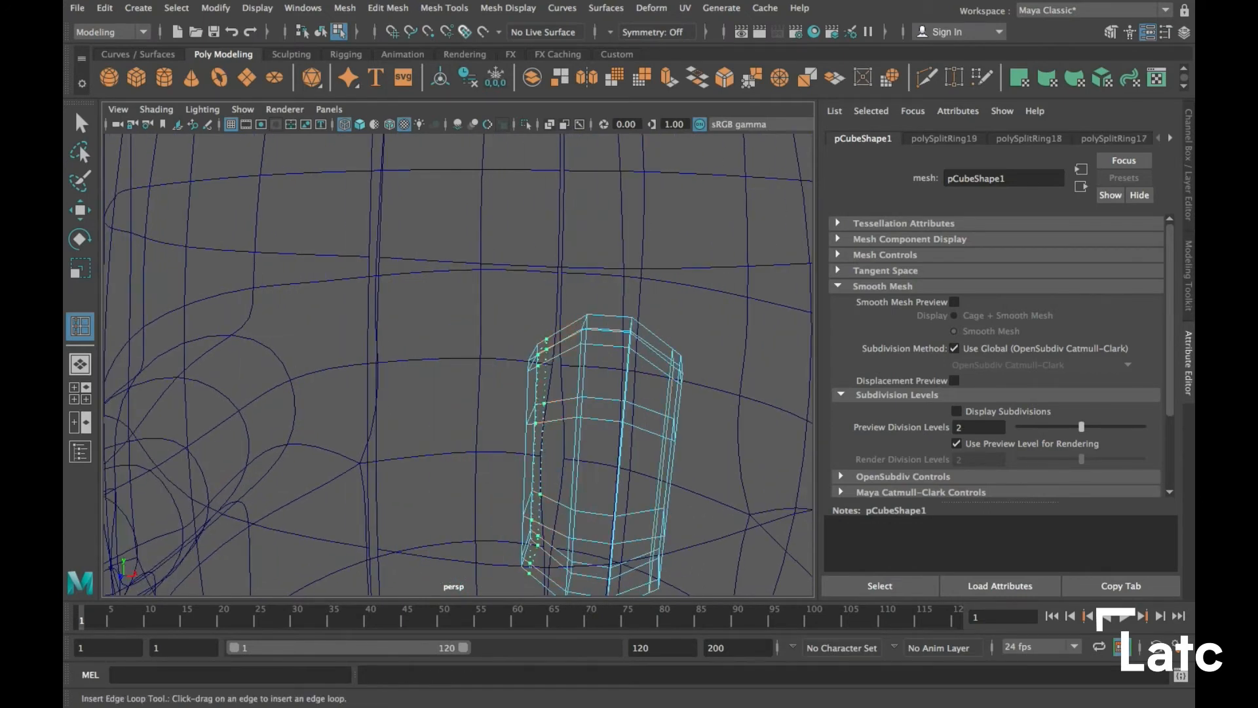
left_click_drag(542, 419, 542, 419)
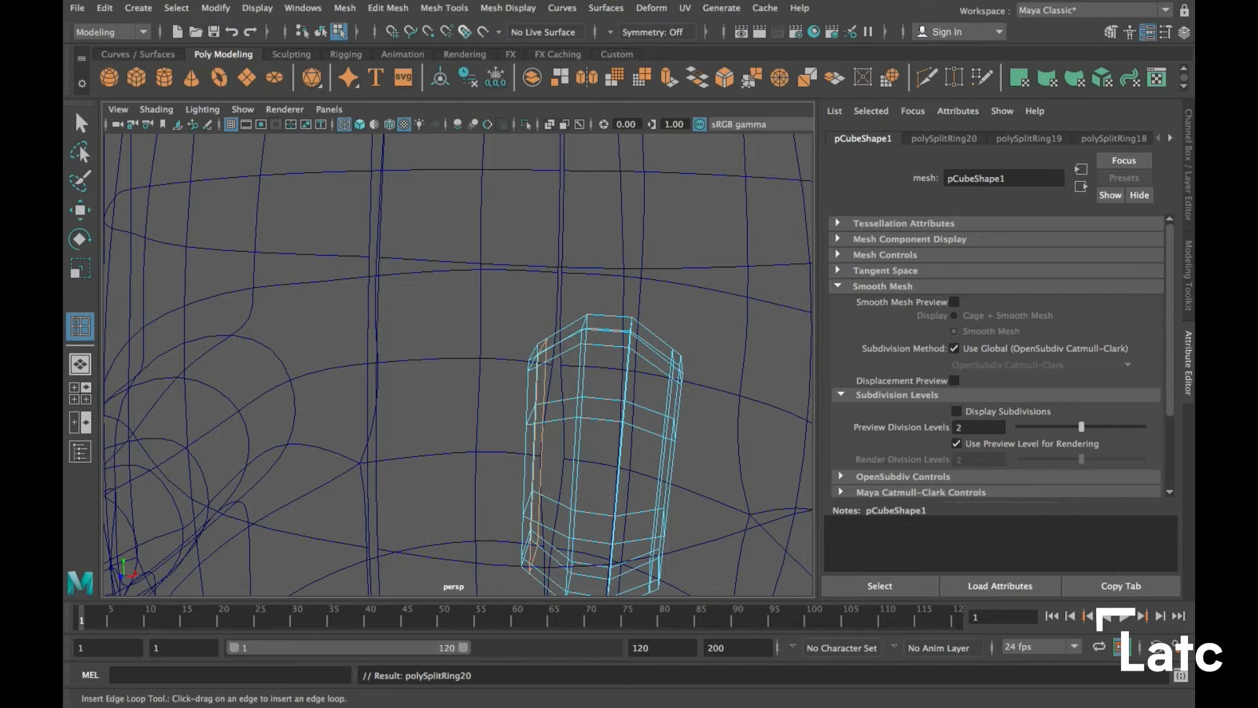
In shaded view, move the eye to Z 78.793 and rotate it to -4.754 in X and 10.448 in Y to follow the face
key("5")
mouse_move(590, 361)
left_mouse_down("alt")
mouse_move(458, 361)
mouse_move(524, 361)
left_mouse_up("alt")
right_click_drag(459, 361, 393, 360, "alt")
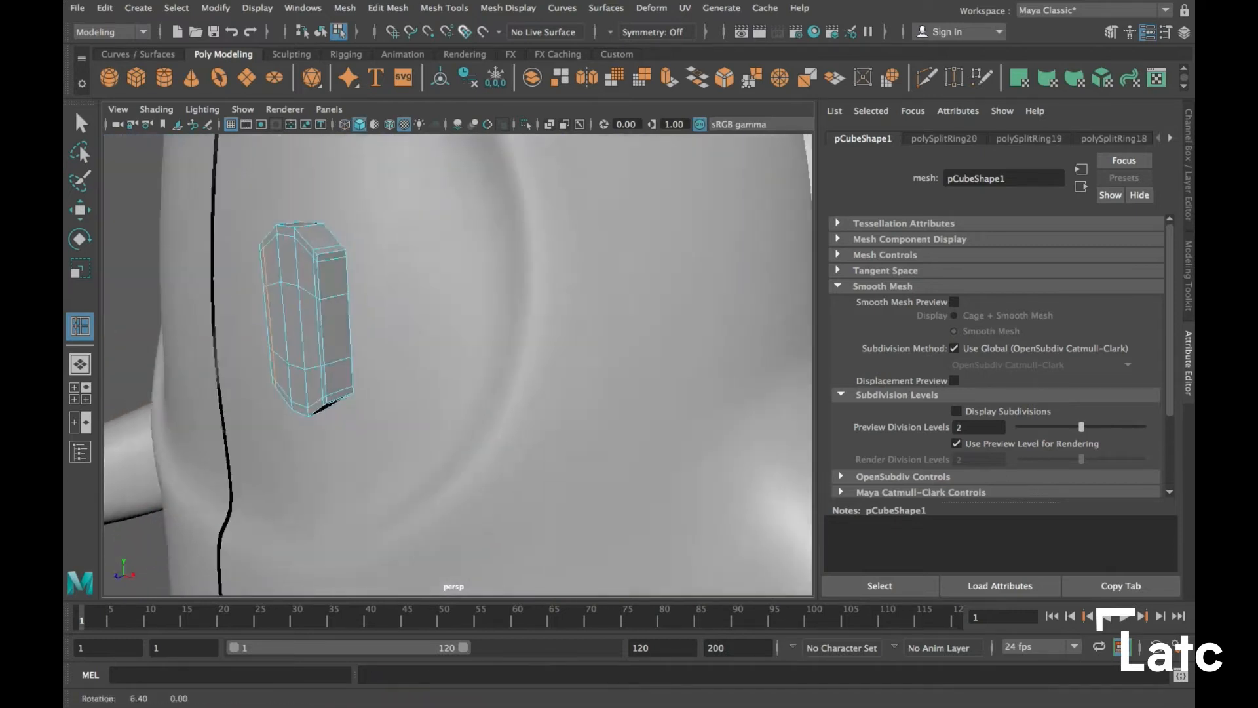
middle_click_drag(459, 361, 328, 328, "alt")
key("f")
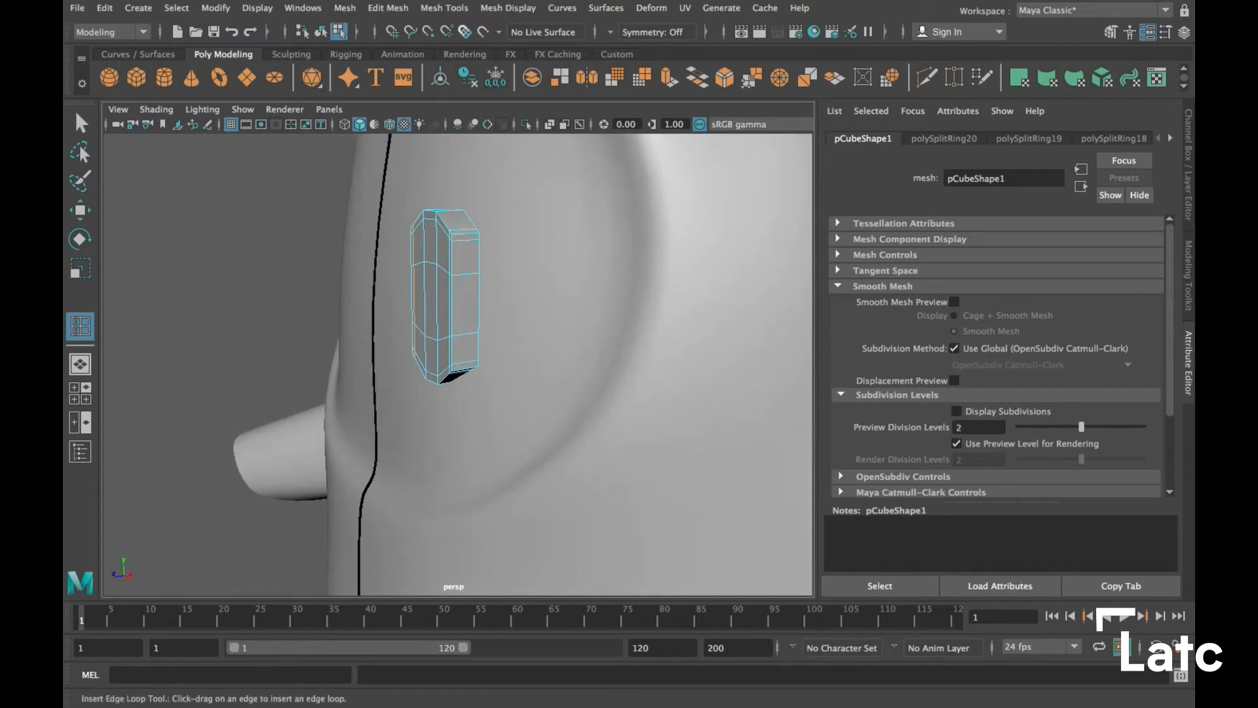
key("w")
right_click_drag(440, 278, 472, 253)
left_click_drag(375, 301, 472, 324)
key("e")
left_click_drag(524, 264, 522, 257)
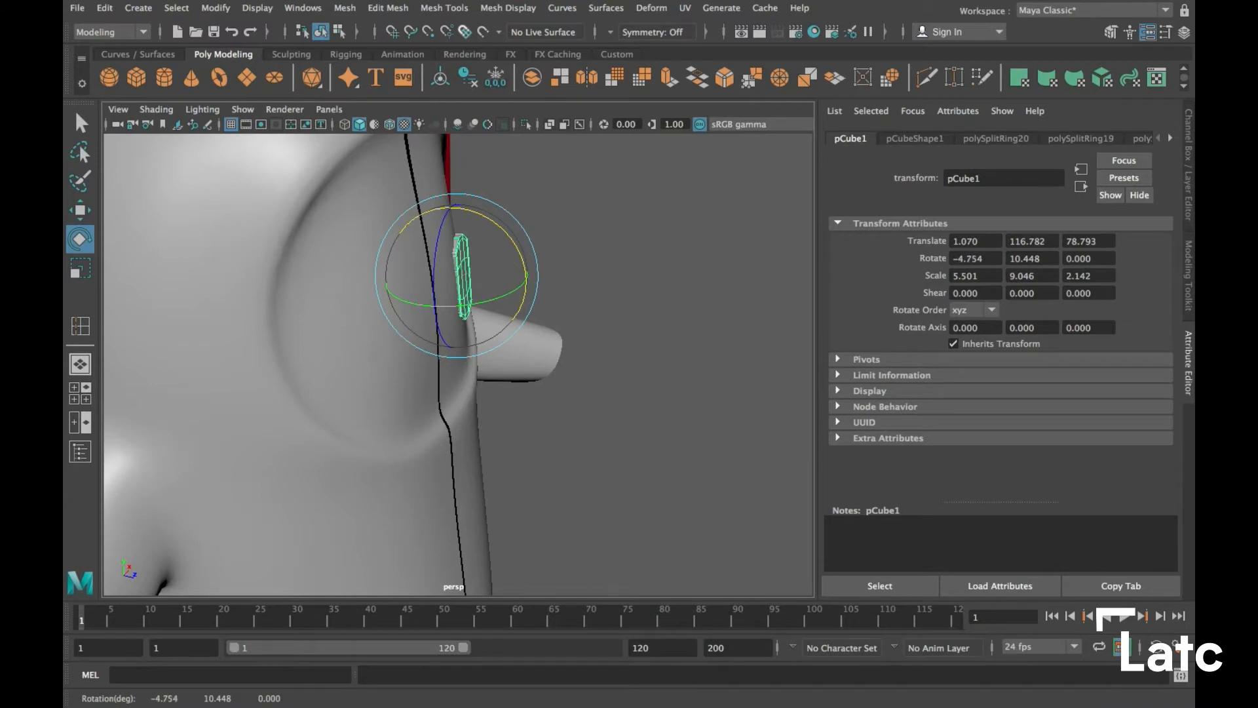
Turn on Smooth Mesh Preview for the eye and check its rounded shape against the face
left_click(915, 139)
key("3")
left_click_drag(458, 334, 367, 318, "alt")
right_click_drag(459, 365, 488, 365, "alt")
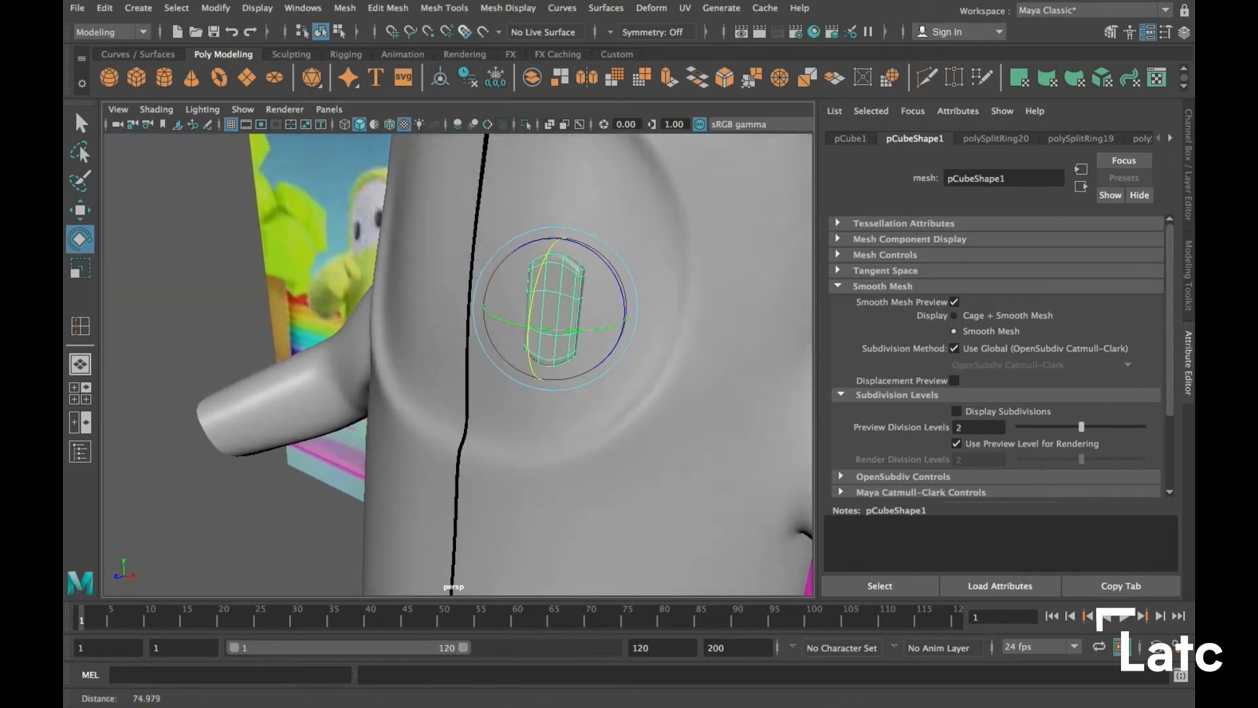
middle_click_drag(489, 365, 420, 387, "alt")
left_click_drag(421, 387, 432, 389, "alt")
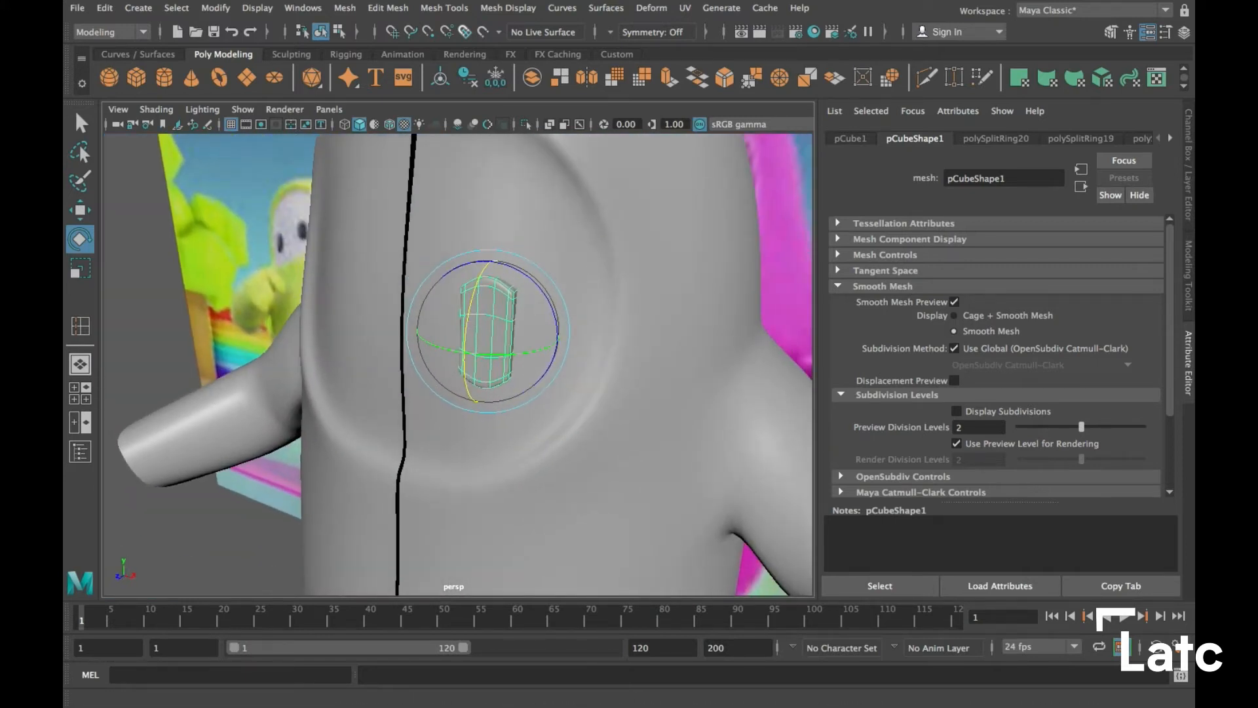
Open the Hypershade and create a new Blinn material for the eye
left_click(814, 31)
left_click_drag(814, 30, 990, 113)
left_click(255, 129)
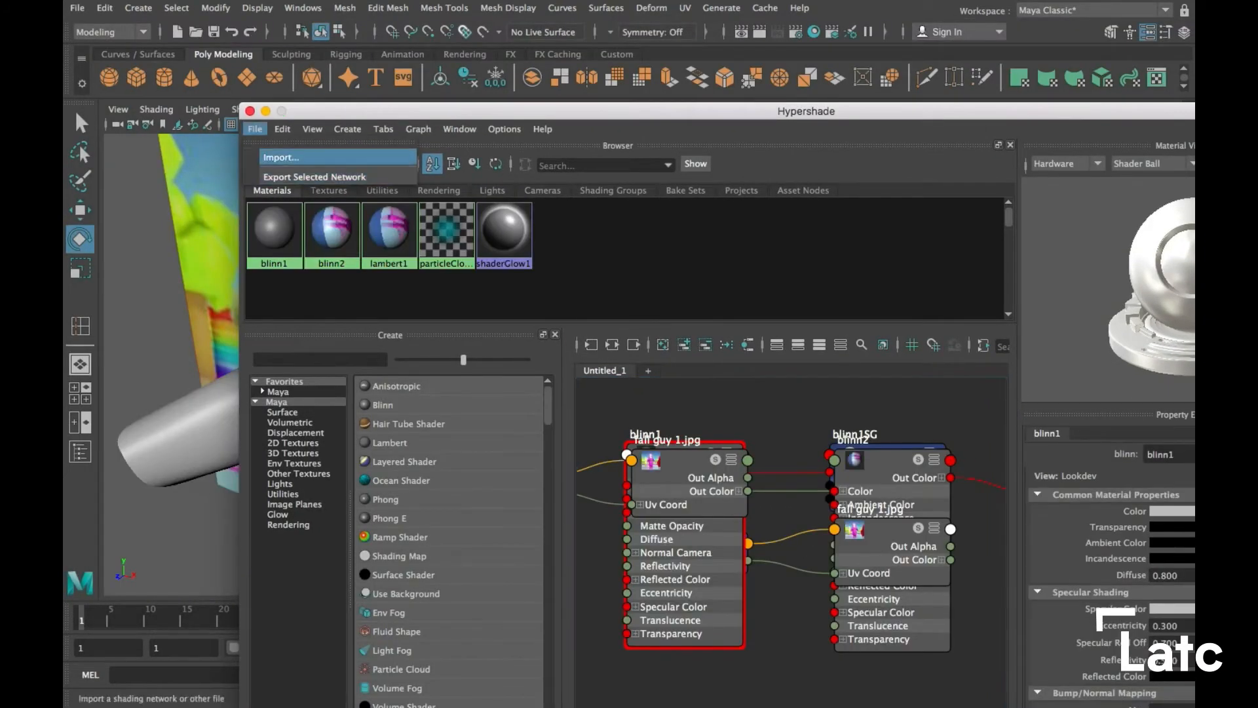
mouse_move(283, 129)
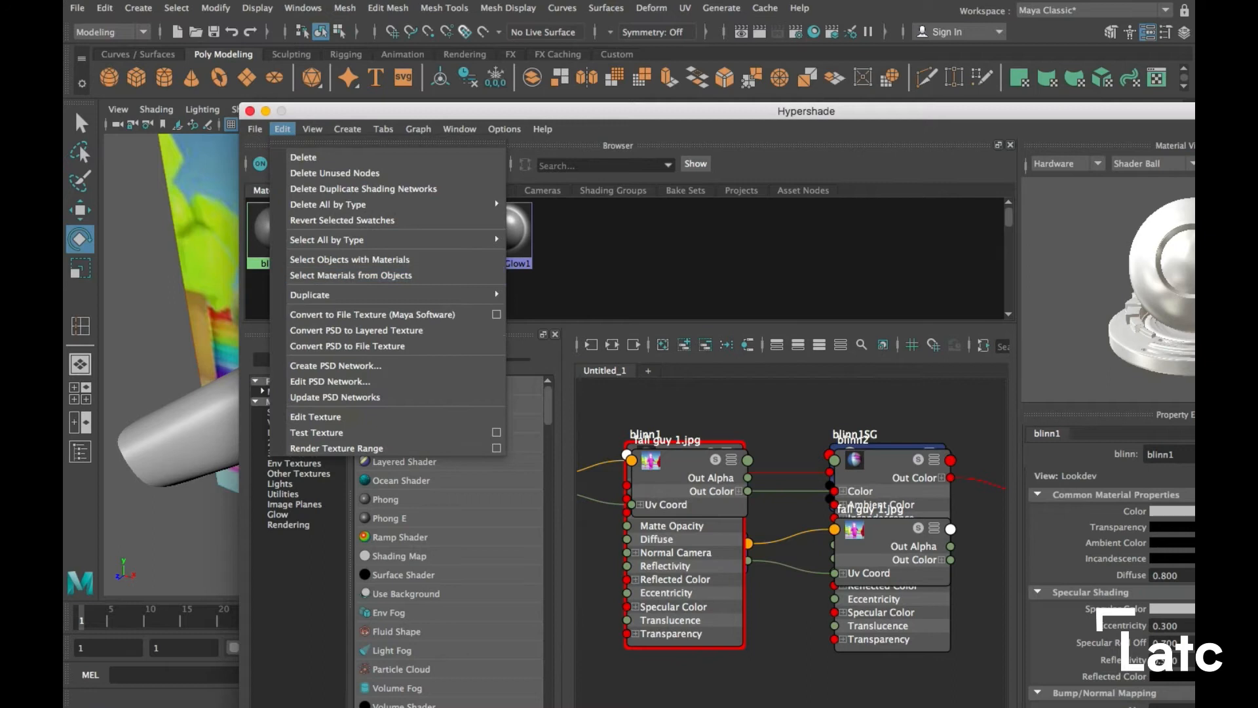
left_click(357, 214)
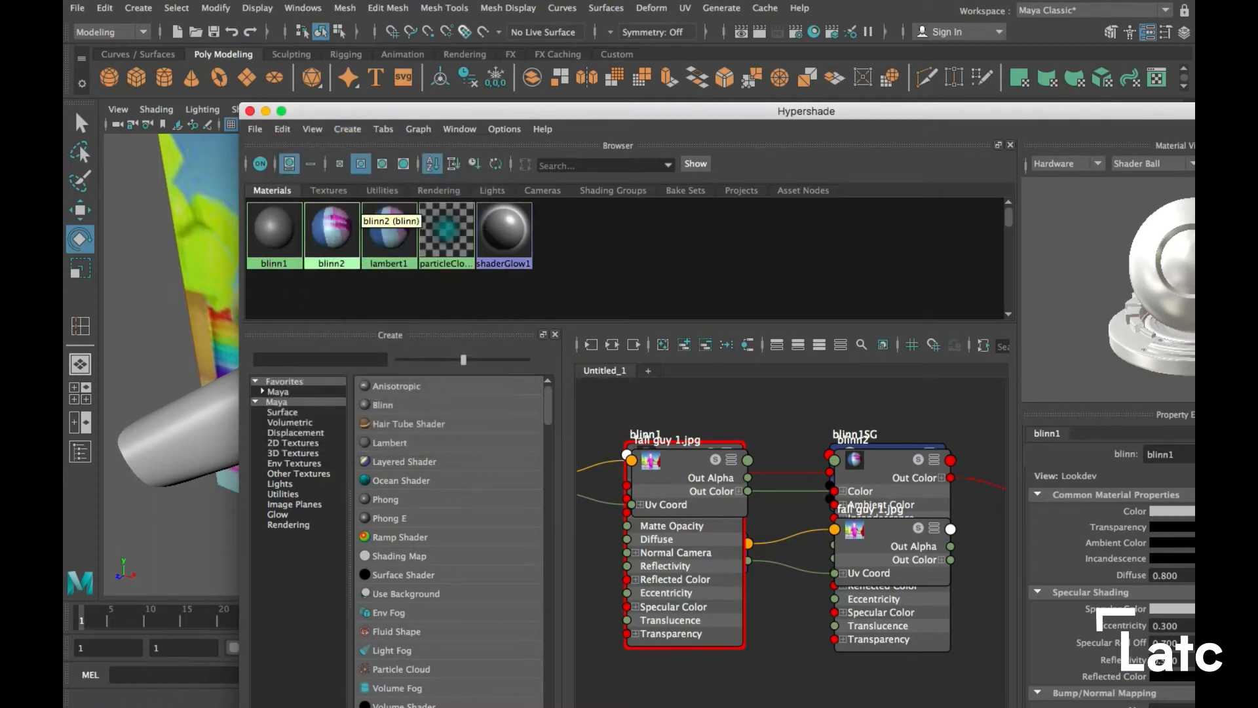
left_click(387, 404)
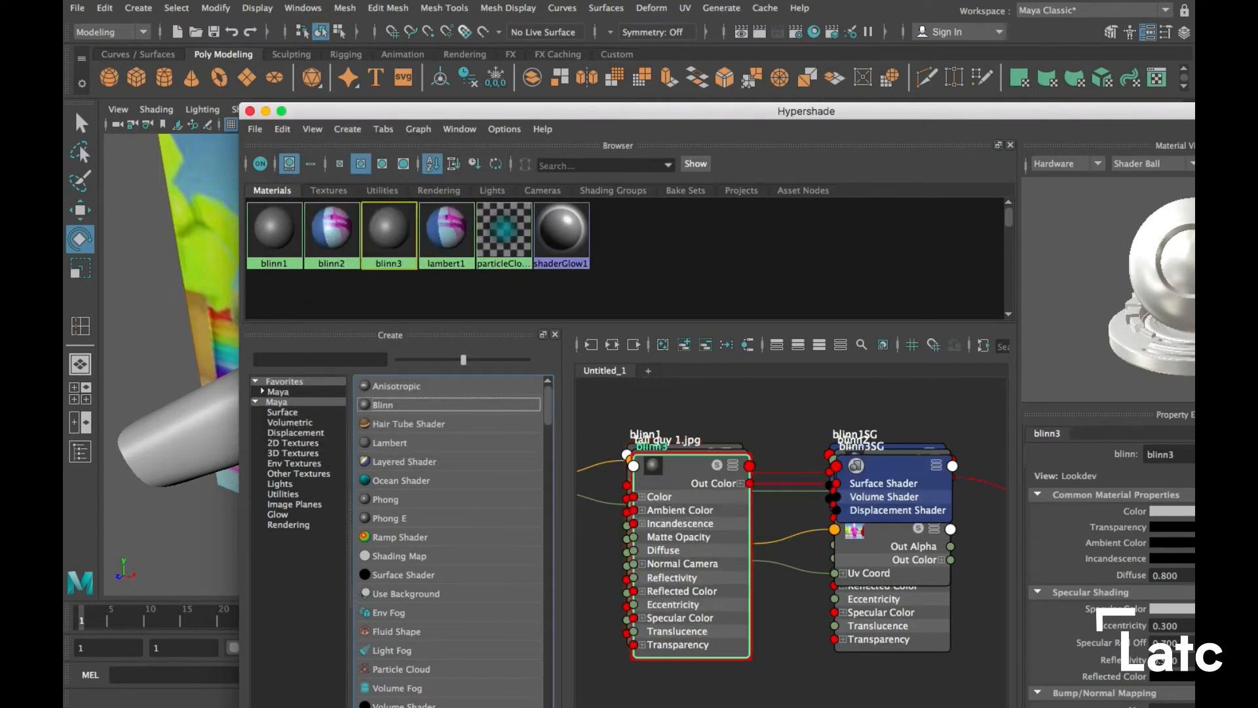
Darken the new Blinn material's color to near black with V 0.002, and select the eye beside the Hypershade window
left_click_drag(721, 111, 349, 72)
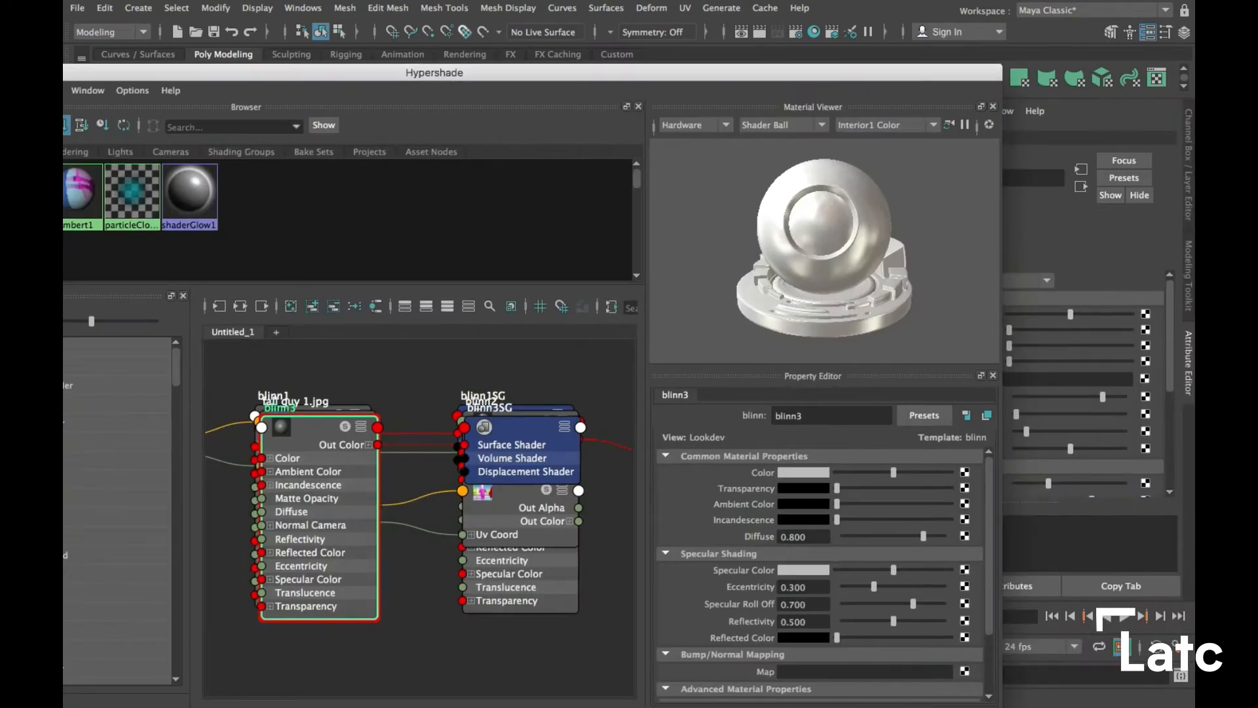
left_click(803, 472)
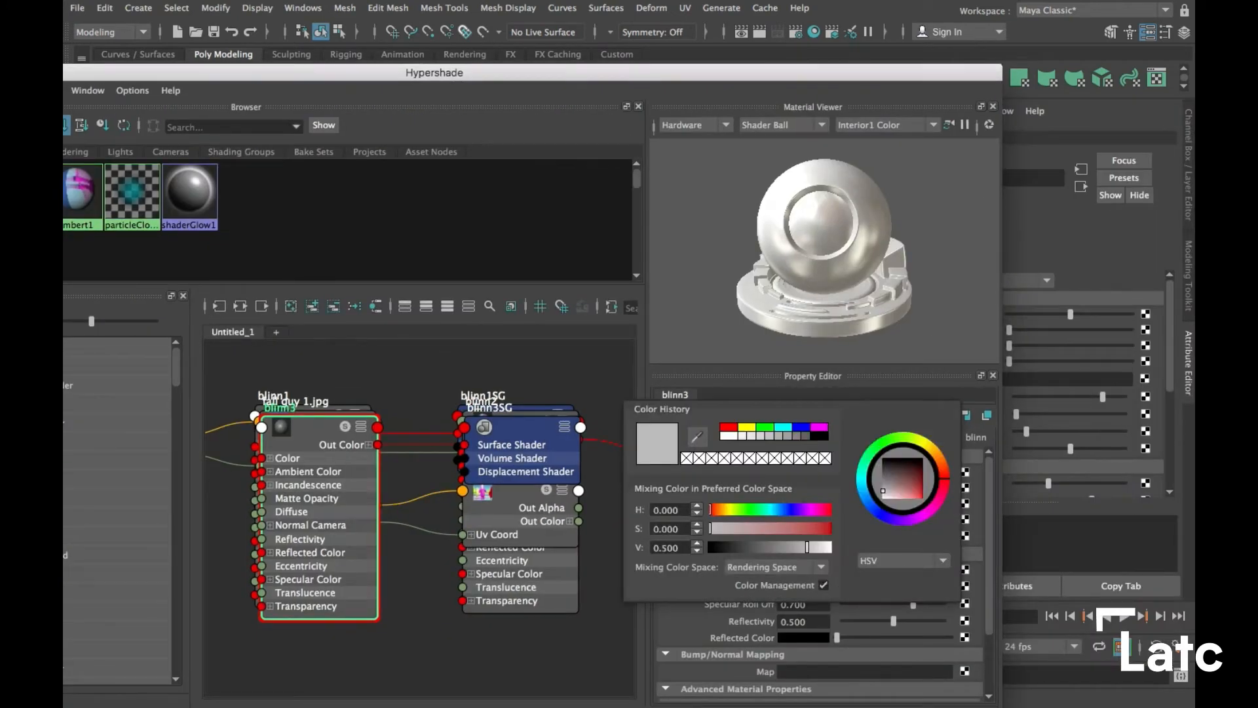
left_click_drag(807, 548, 718, 547)
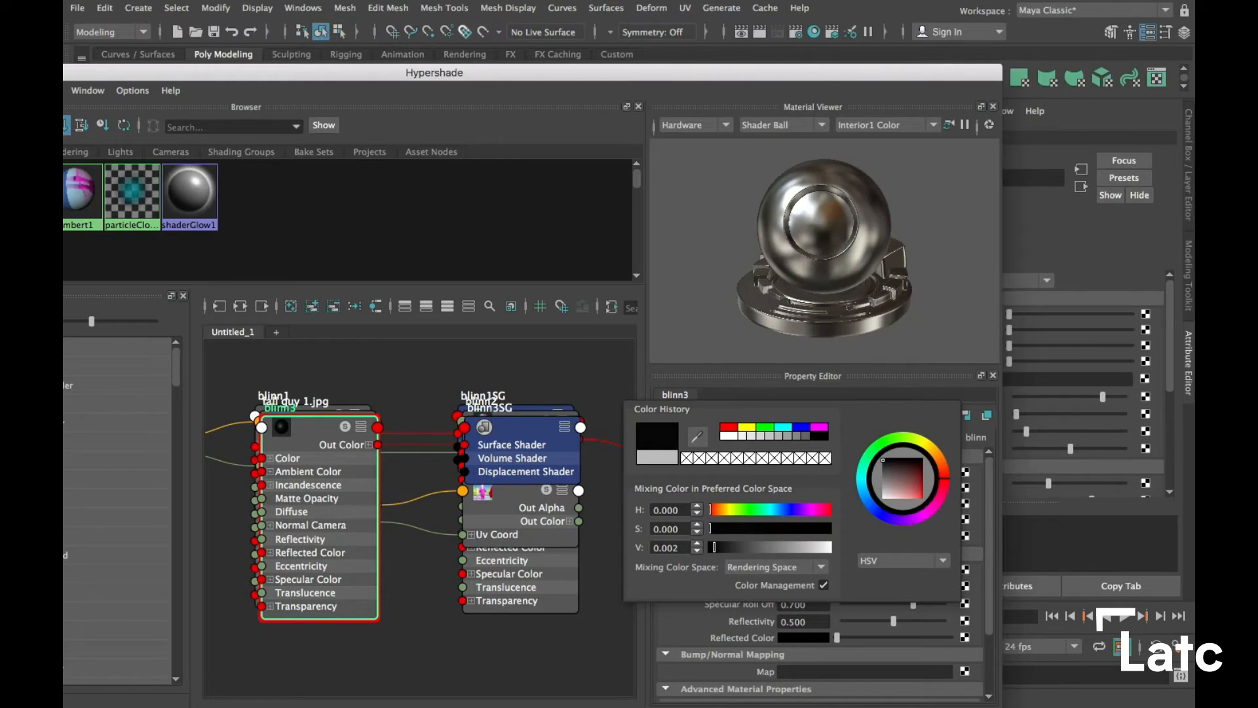
left_click_drag(434, 72, 886, 345)
left_click(488, 292)
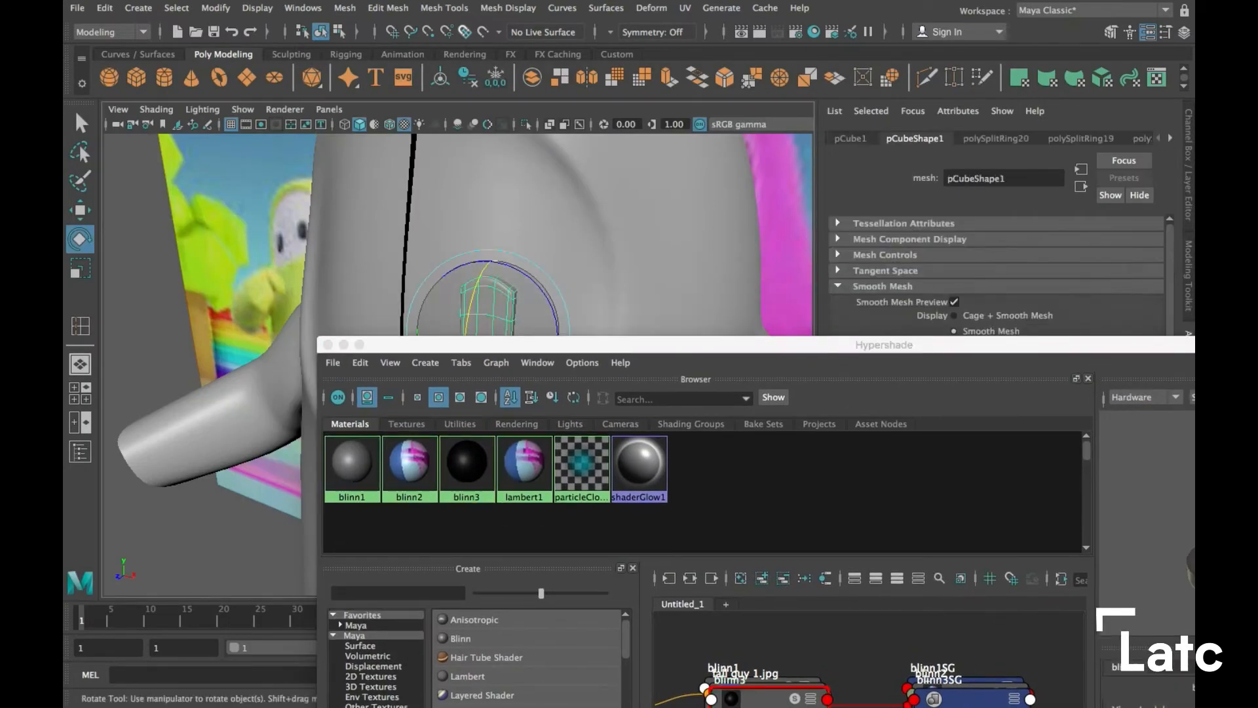
Assign the black Blinn material blinn3 to the selected eye
right_click_drag(470, 473, 471, 431)
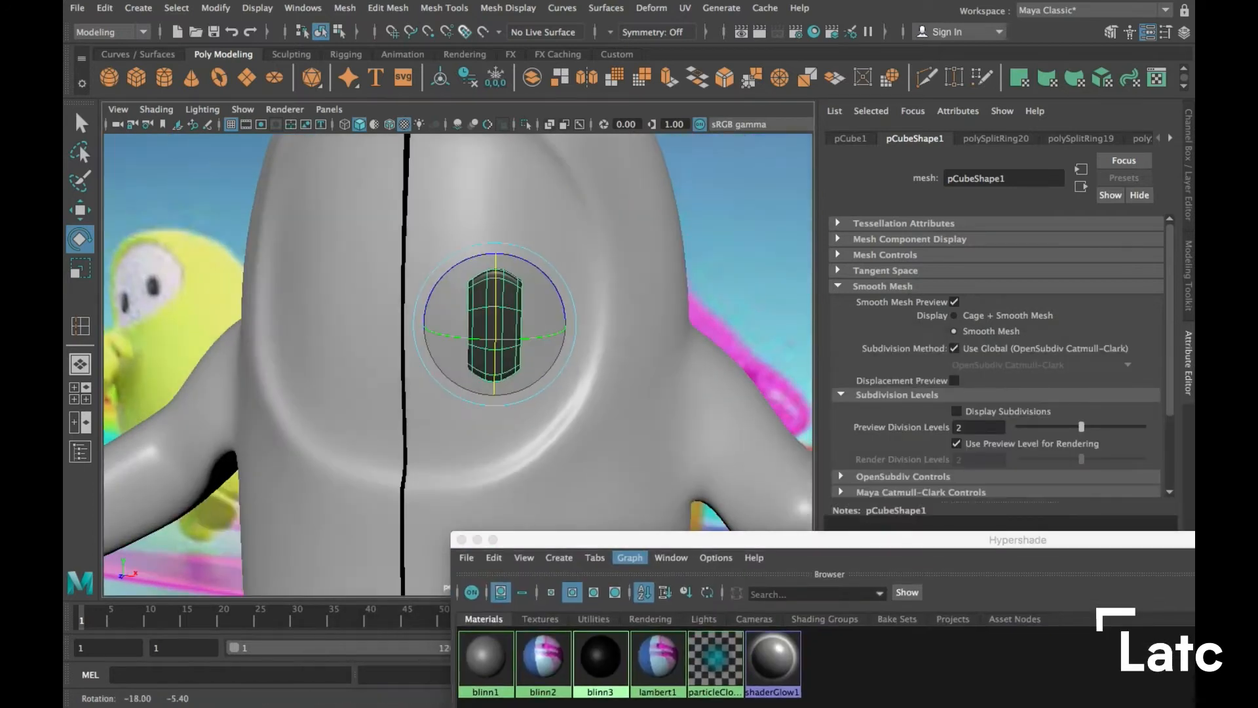
left_click_drag(459, 361, 491, 331, "alt")
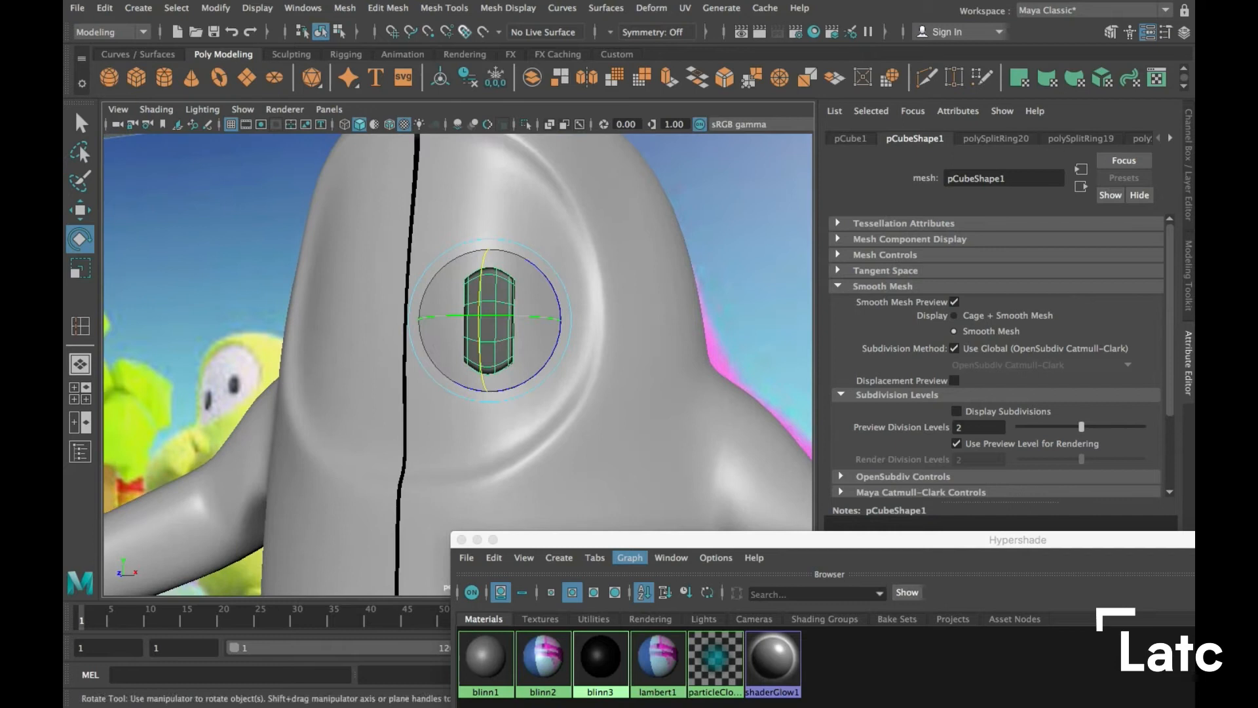
key("r")
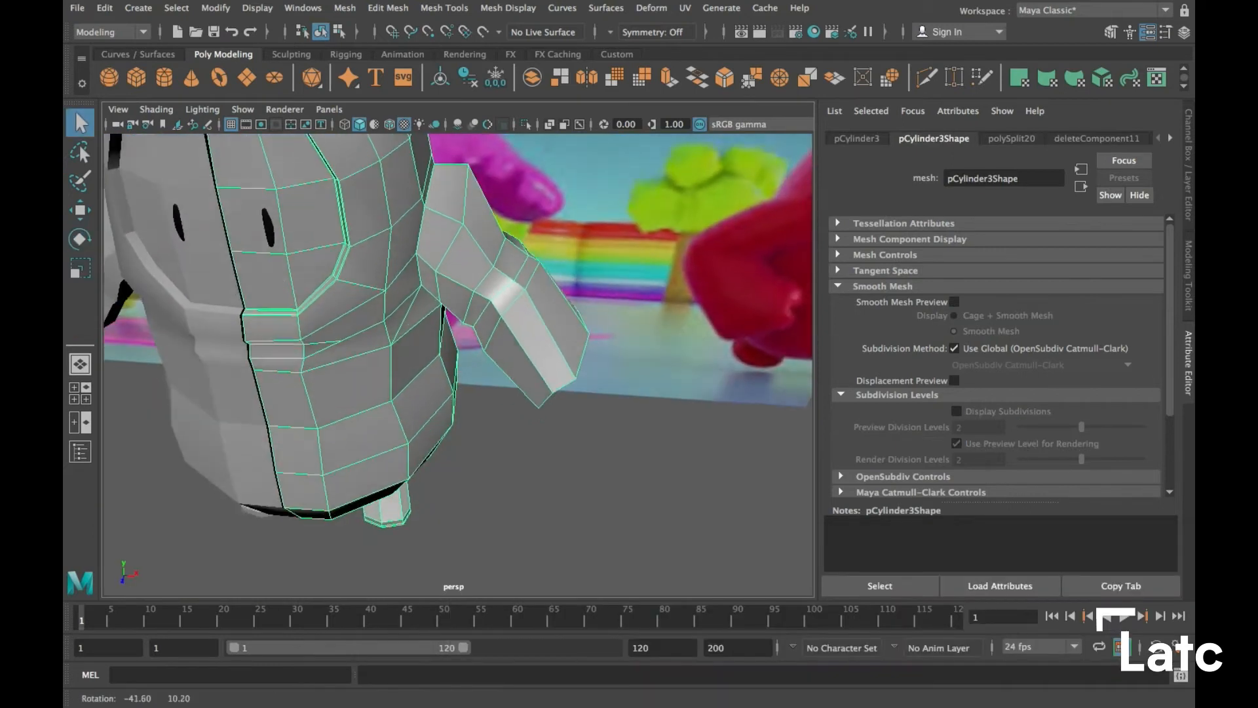
Switch the half-body mesh to vertex editing at the free end of its arm
right_click(581, 278)
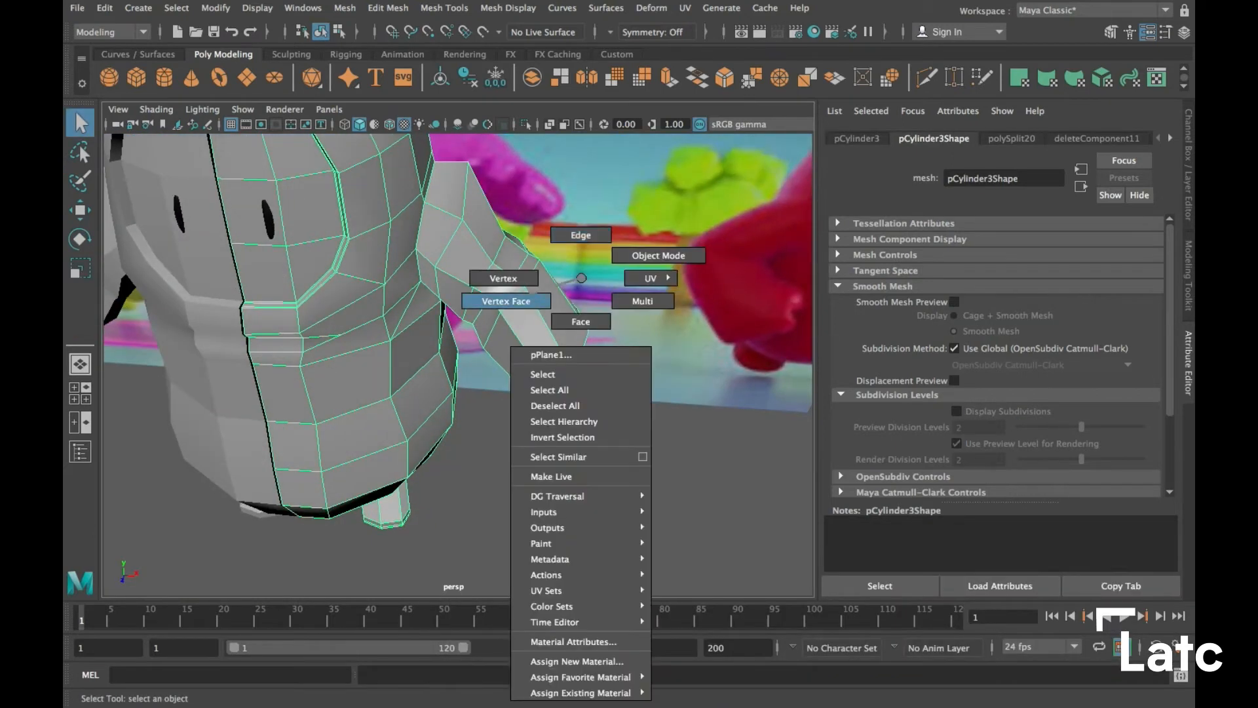
right_click_drag(581, 277, 518, 281)
left_click_drag(518, 289, 334, 308, "alt")
right_click(469, 278)
right_click_drag(469, 278, 397, 282)
left_click(314, 419)
left_click(469, 282)
left_click(420, 439)
left_click_drag(420, 439, 406, 486, "alt")
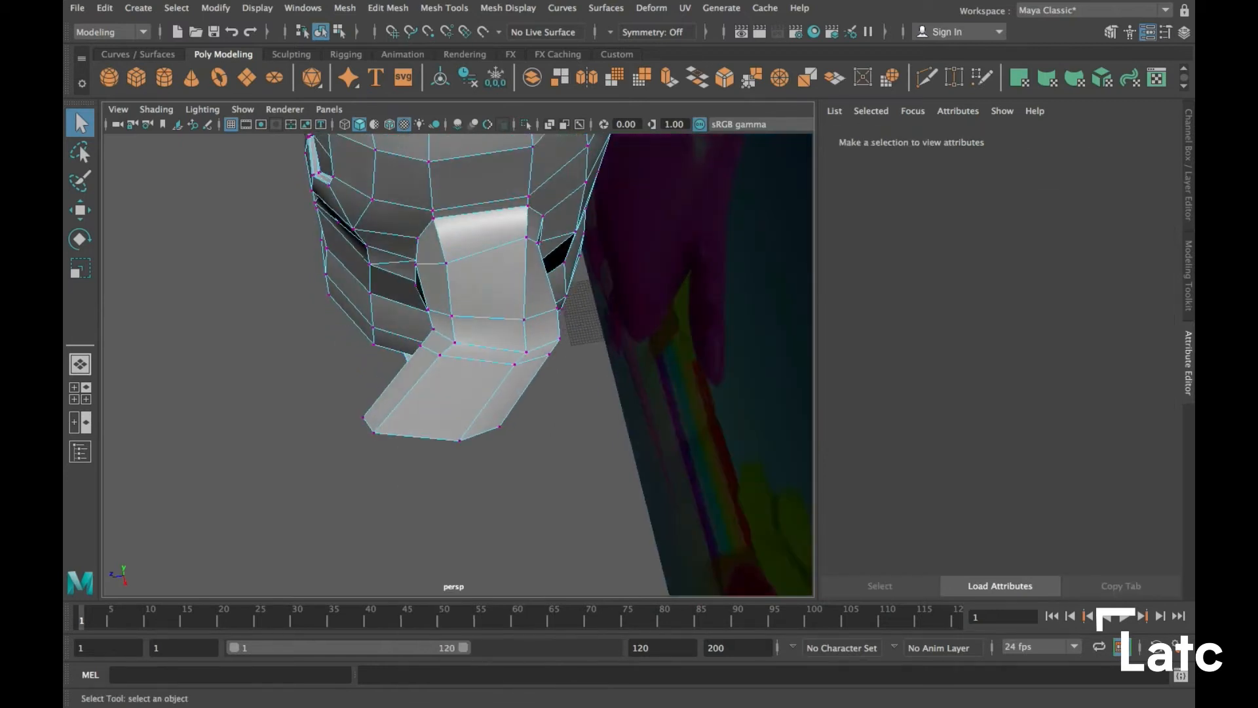
Select the vertices at the arm's open end and reposition them to adjust the forearm's shape
left_click_drag(337, 407, 521, 477)
left_click_drag(518, 472, 609, 459, "alt")
key("w")
left_click_drag(554, 341, 593, 256)
left_click_drag(498, 265, 525, 293)
right_click_drag(526, 294, 565, 295, "alt")
middle_click_drag(564, 295, 561, 314, "alt")
Insert an edge loop around the forearm near its open end with the Insert Edge Loop tool
left_click(388, 9)
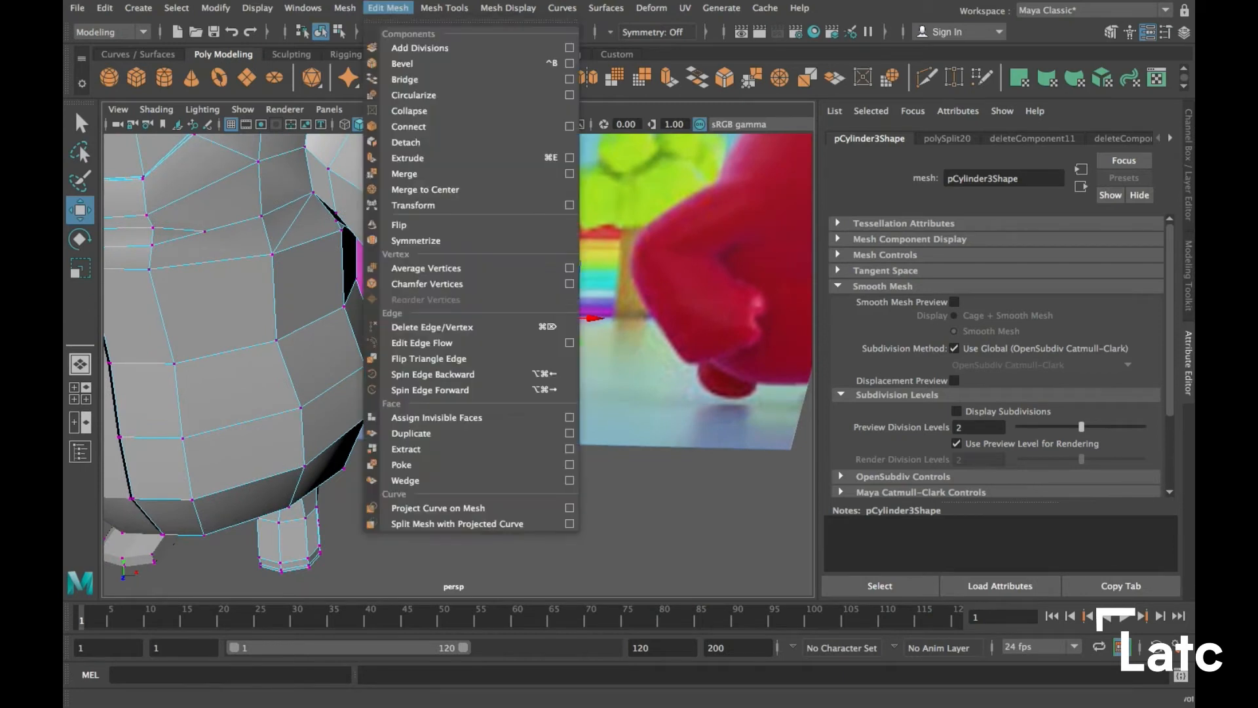
mouse_move(344, 8)
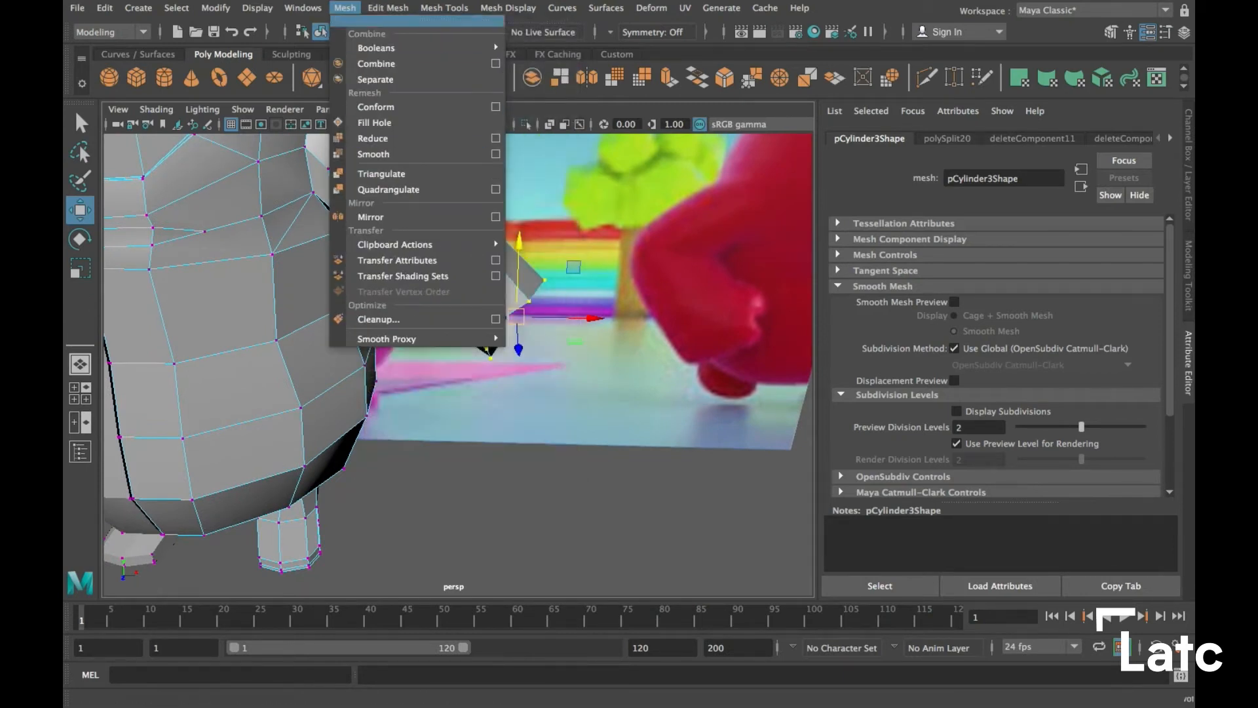
mouse_move(444, 8)
left_click(479, 127)
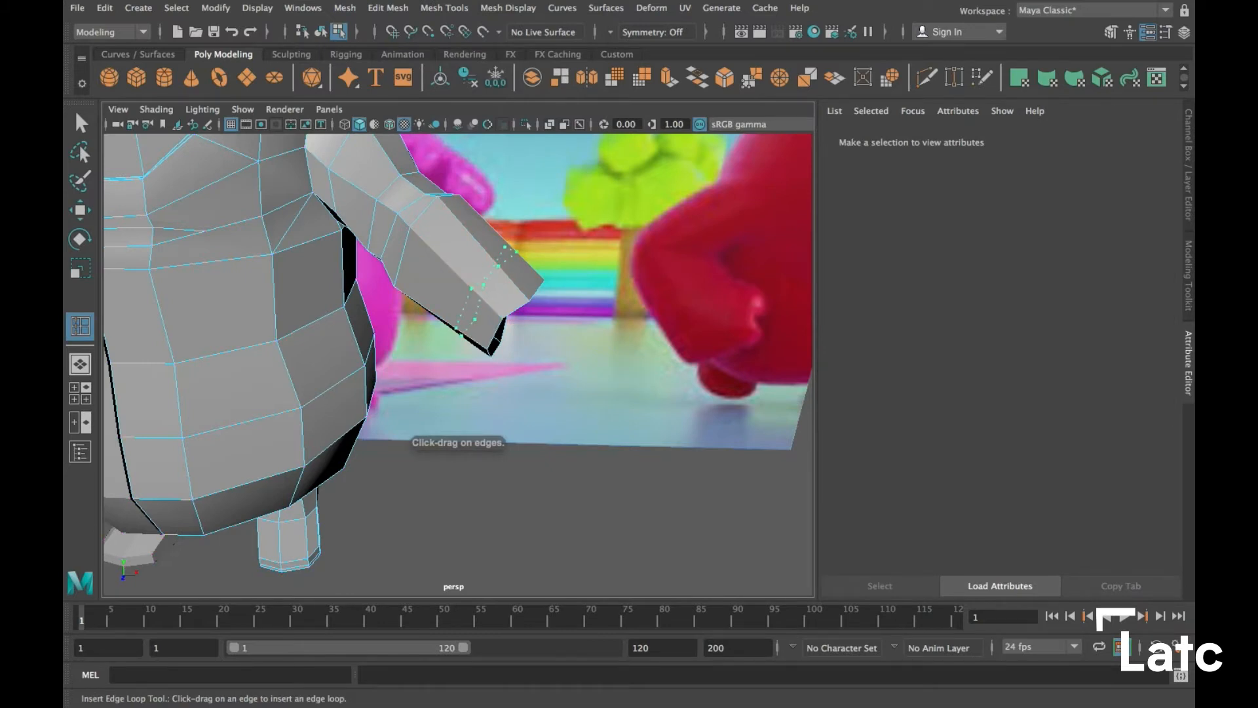
Insert an edge loop around the forearm a short distance before its end, to mark off the hand section
left_click(471, 288)
left_click_drag(471, 288, 514, 334, "alt")
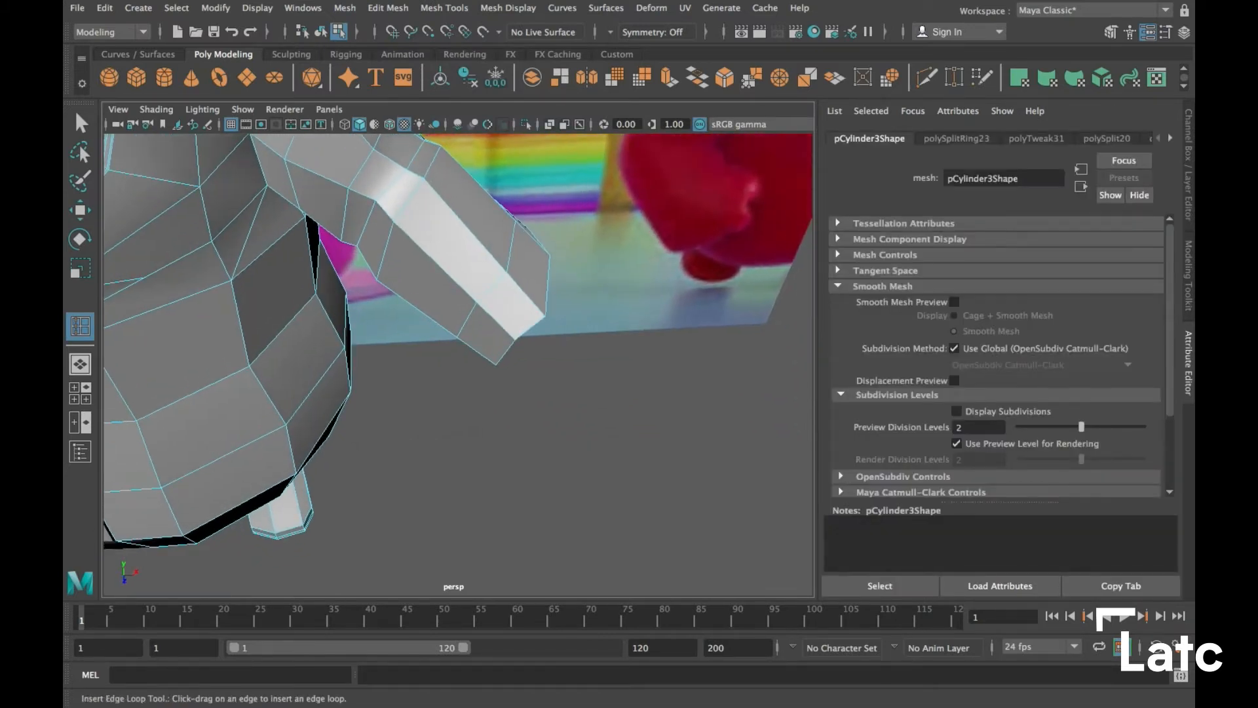
right_click(525, 278)
left_click(523, 321)
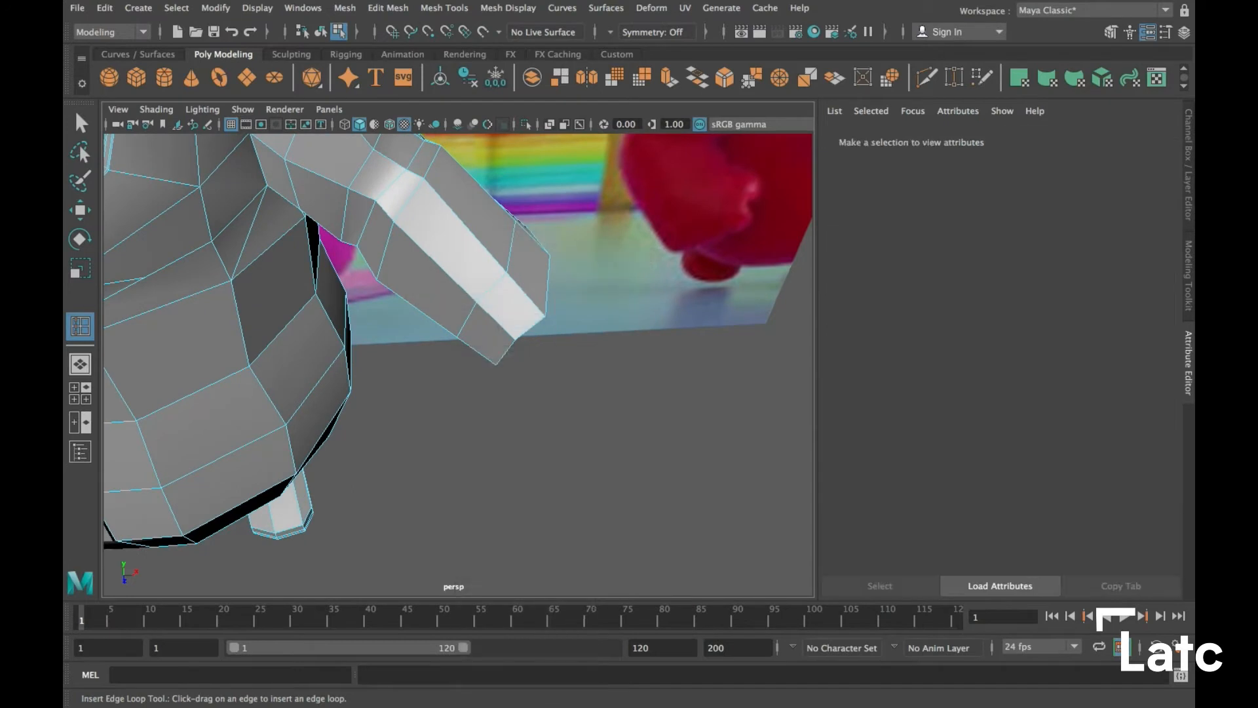
Extrude the side face of the hand section and move it out and down to start a thumb
right_click_drag(492, 278, 495, 321)
mouse_move(495, 322)
left_mouse_down("alt")
mouse_move(525, 358)
mouse_move(477, 326)
left_mouse_up("alt")
key("q")
left_click(493, 338)
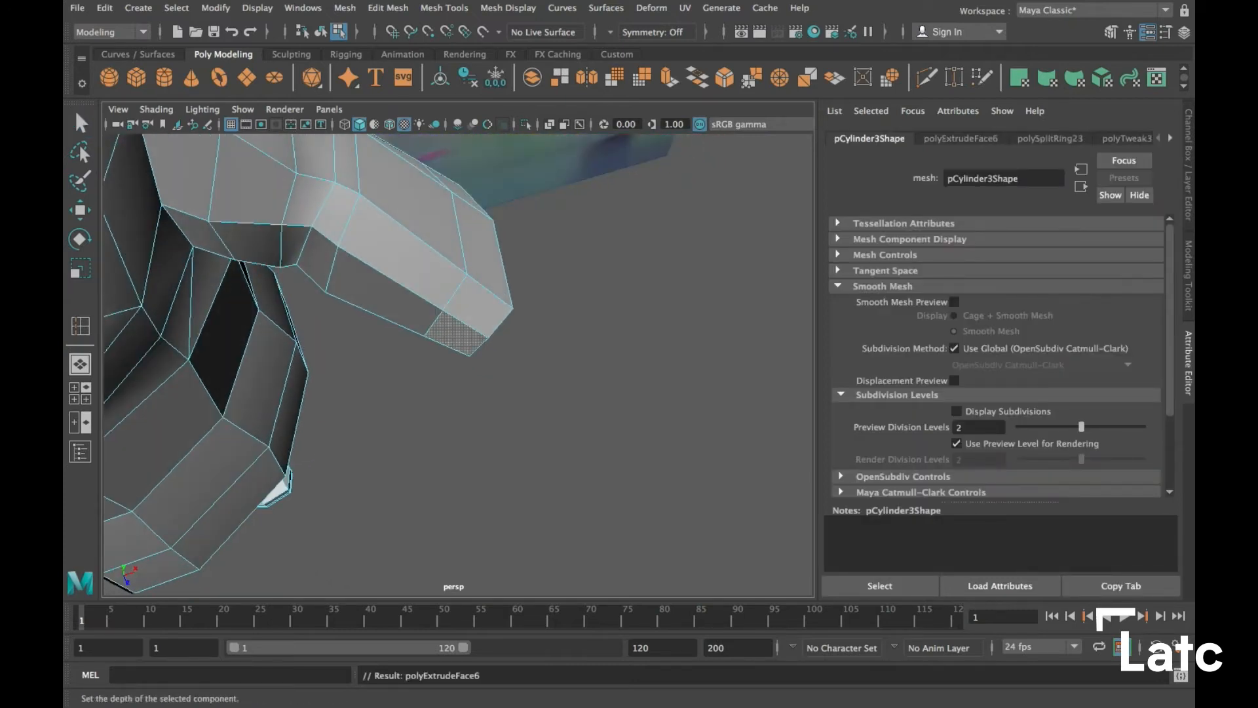
left_click_drag(478, 328, 445, 305, "alt")
key("w")
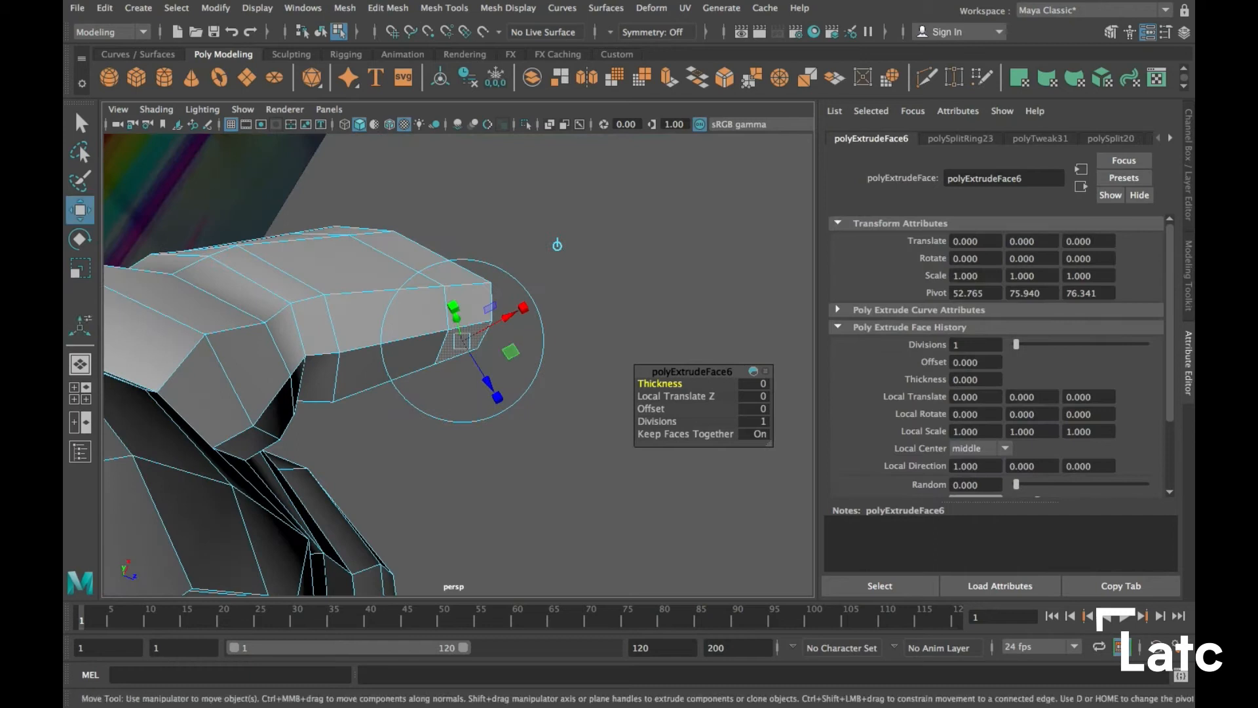
left_click_drag(511, 358, 382, 373)
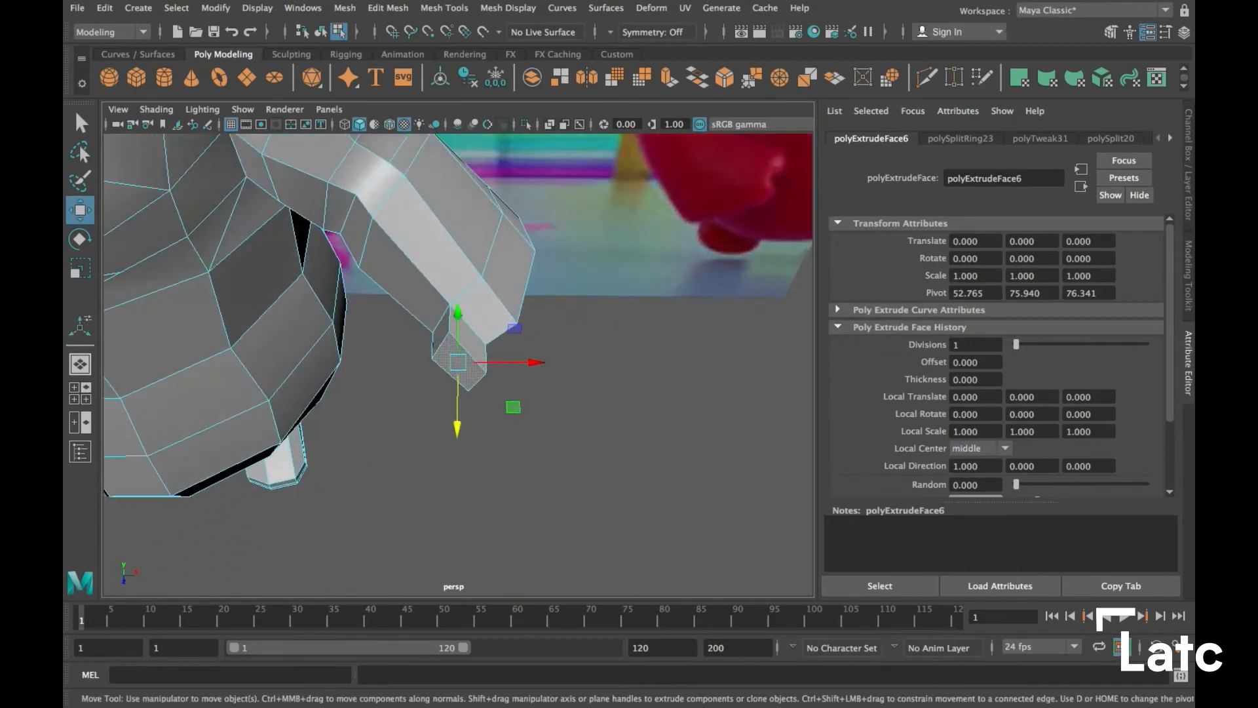
Scale the extruded end face of the thumb along one axis
key("r")
left_click_drag(529, 361, 629, 360)
middle_click_drag(570, 323, 565, 317, "alt")
Select the lower vertices of the thumb tip and move them outward to reshape the thumb
right_click(590, 278)
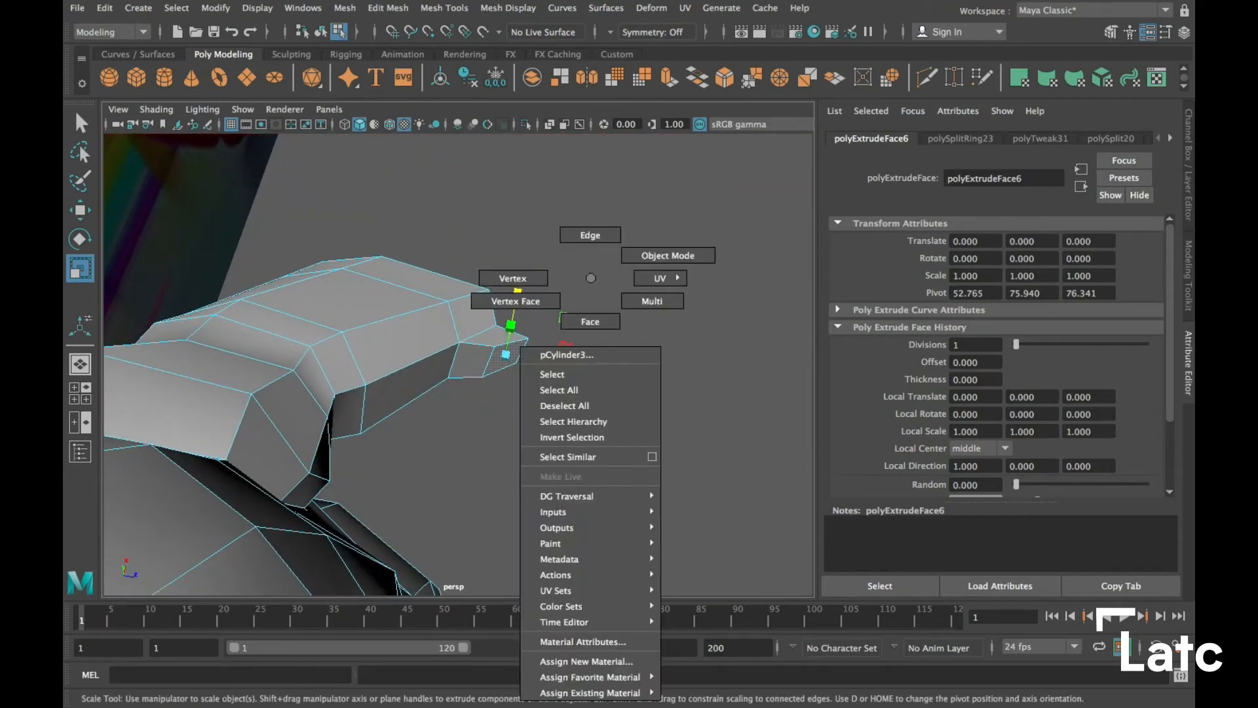
right_click_drag(590, 278, 536, 275)
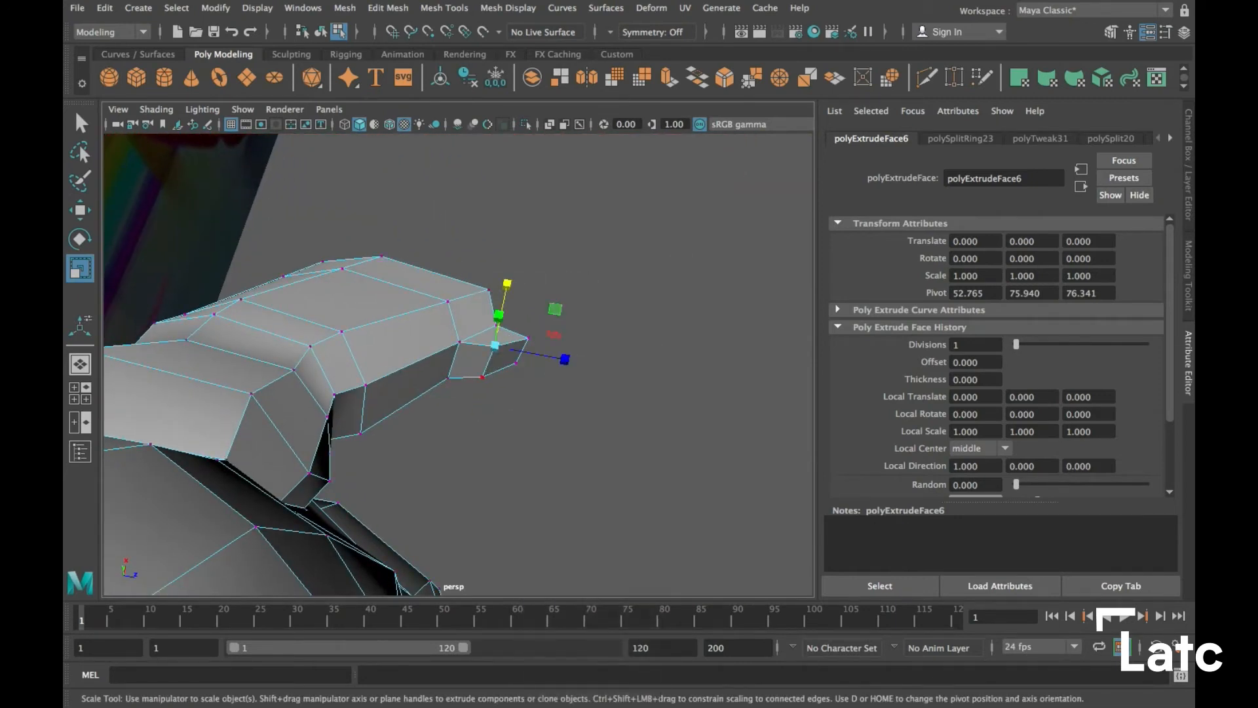
key("w")
left_click_drag(498, 367, 550, 439, "alt")
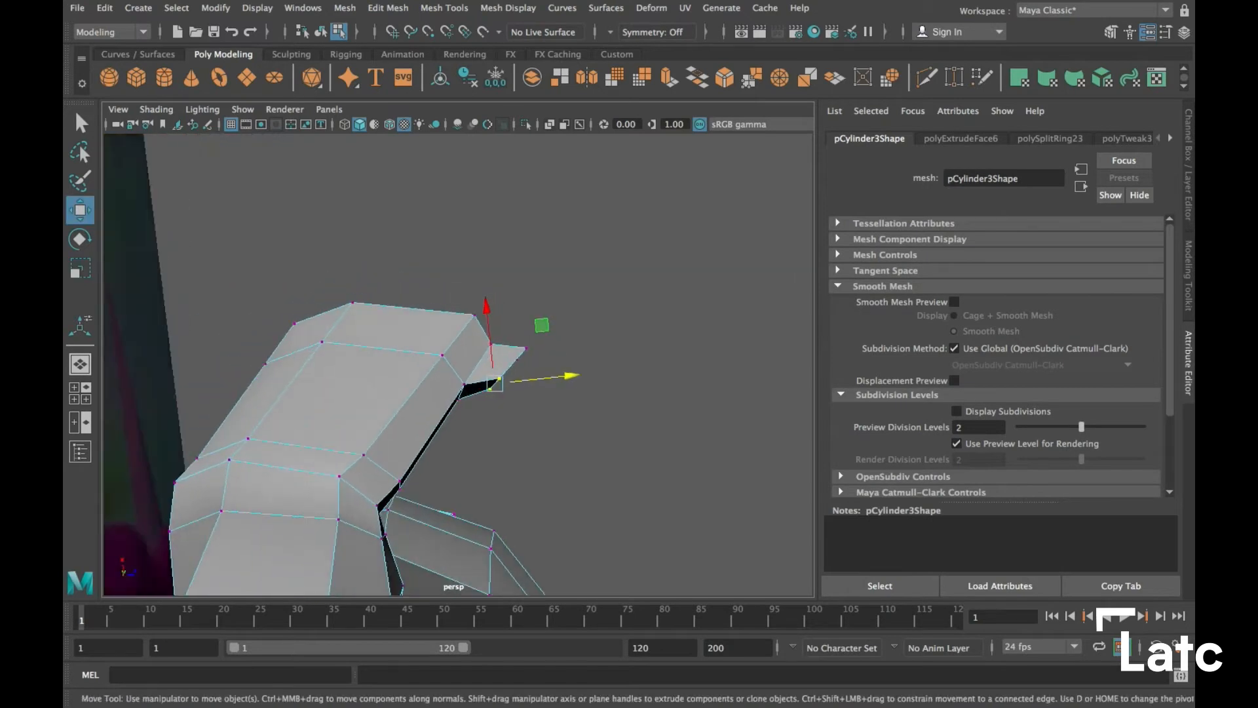
left_click_drag(547, 376, 629, 314)
Bridge two pairs of opposite border edges across the open end of the hand to start closing the hole
left_click_drag(458, 341, 603, 341, "alt")
middle_click_drag(459, 340, 426, 344, "alt")
left_click_drag(485, 380, 446, 288, "alt")
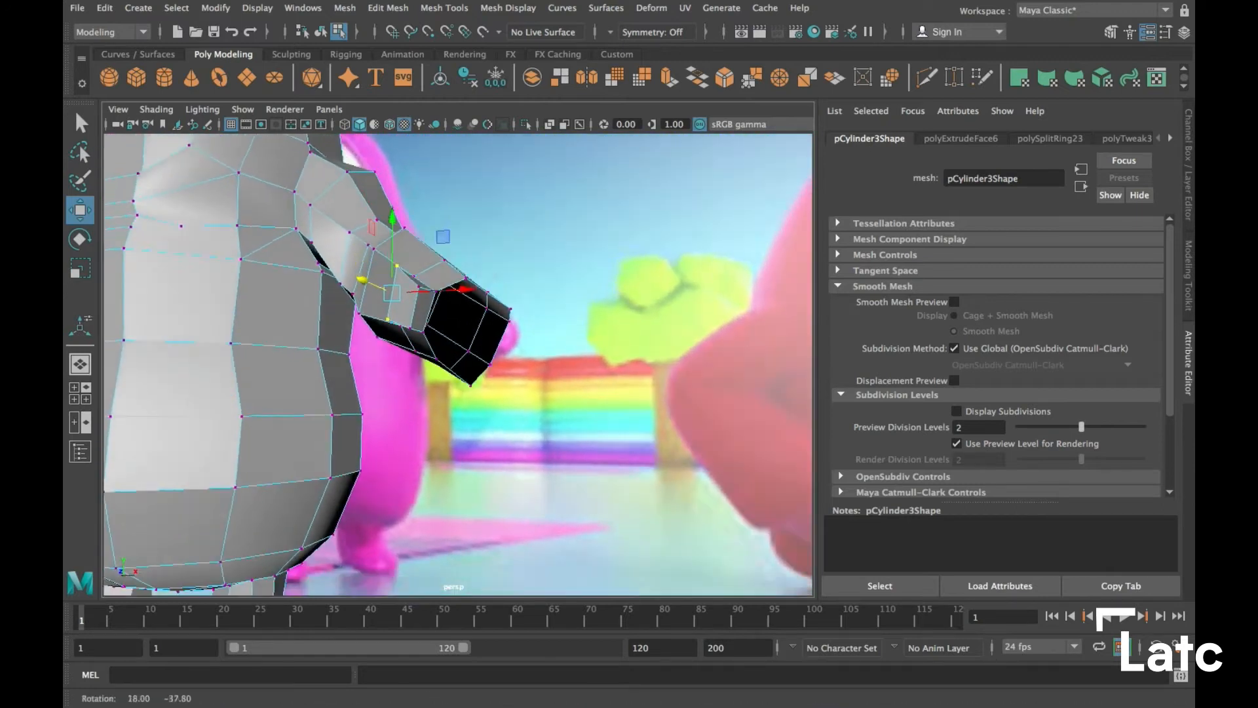
right_click_drag(446, 289, 485, 292, "alt")
middle_click_drag(472, 289, 466, 282, "alt")
right_click_drag(464, 278, 457, 241)
left_click_drag(459, 367, 439, 334, "alt")
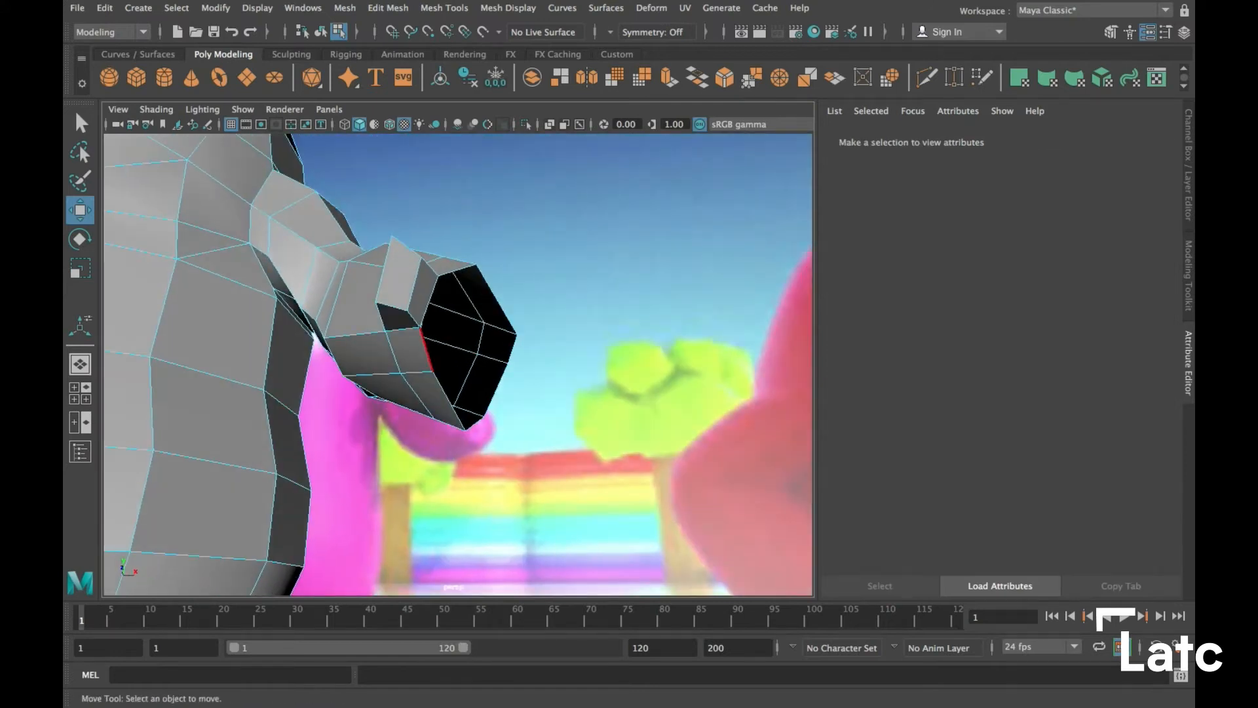
left_click(424, 347)
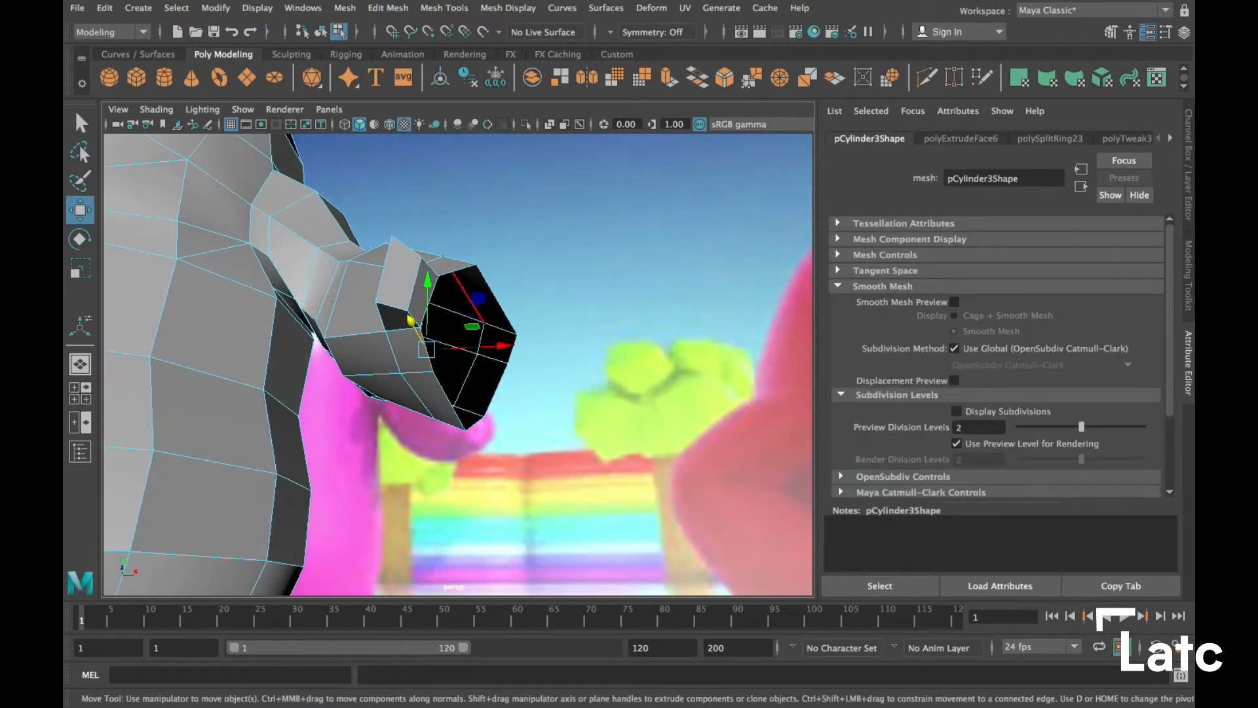
left_click_drag(439, 328, 419, 353, "alt")
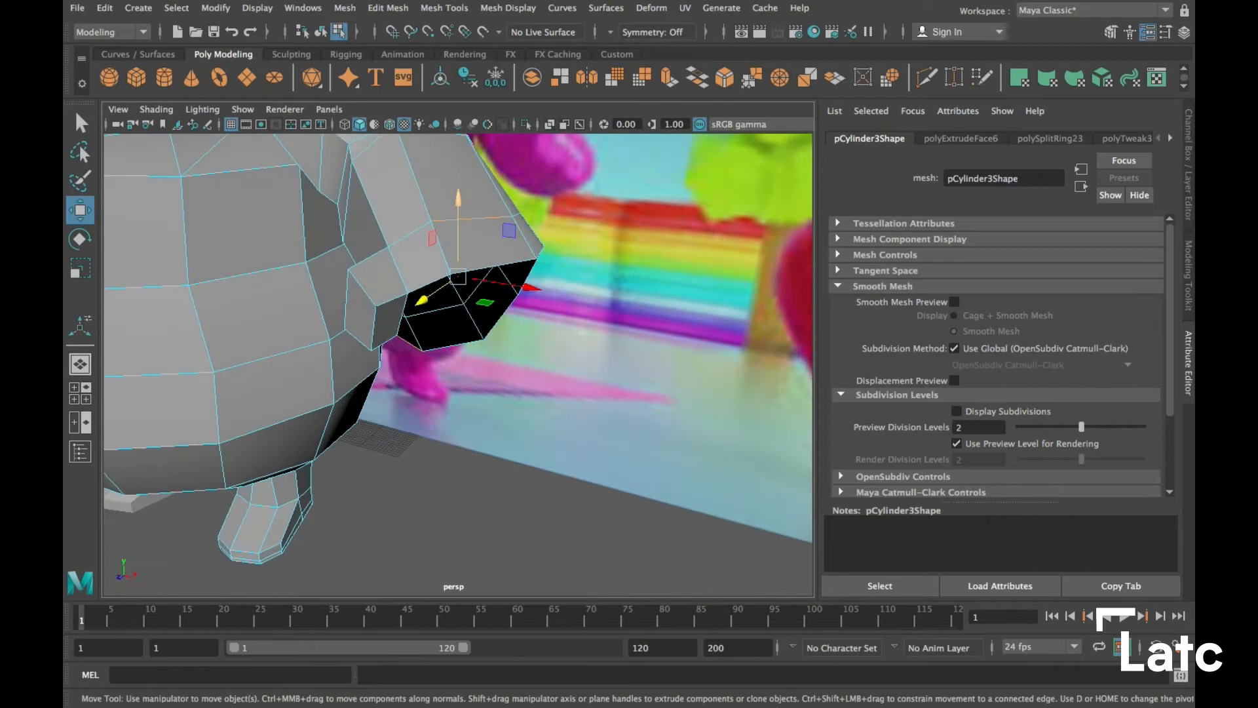
left_click(514, 295)
left_click(428, 284)
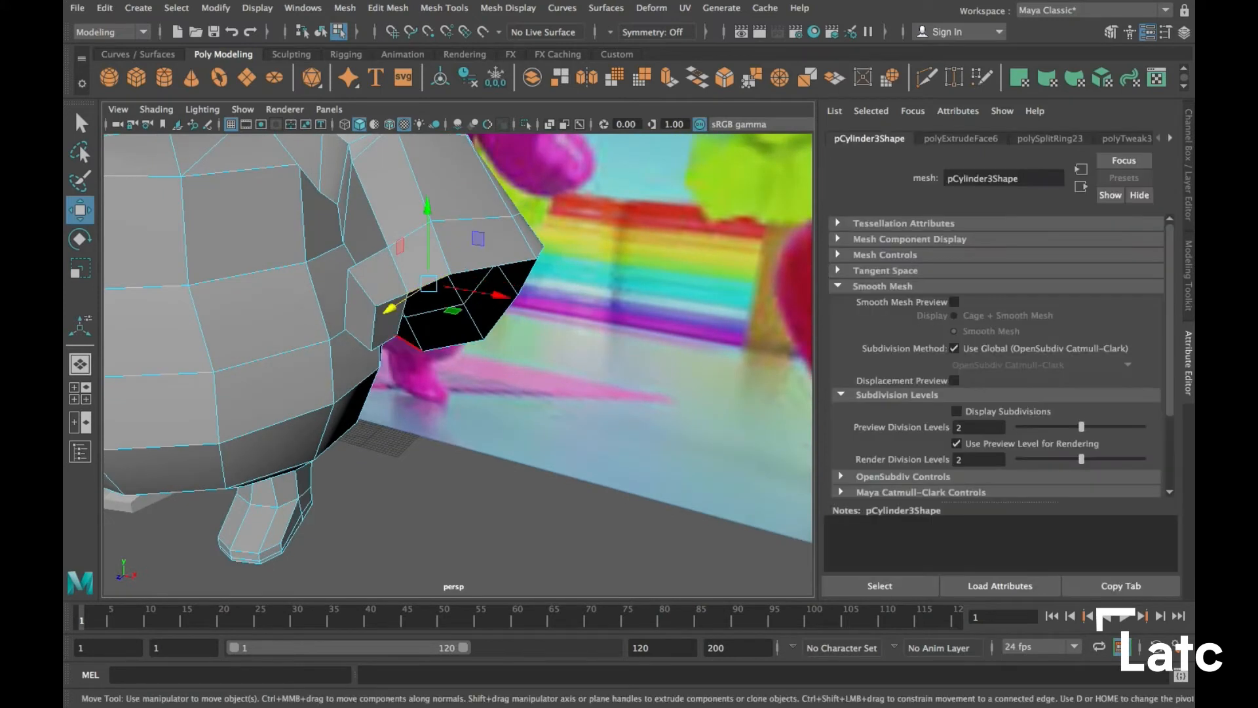
left_click(411, 344, "shift")
left_click_drag(414, 344, 386, 435, "alt")
key("g")
key("F8")
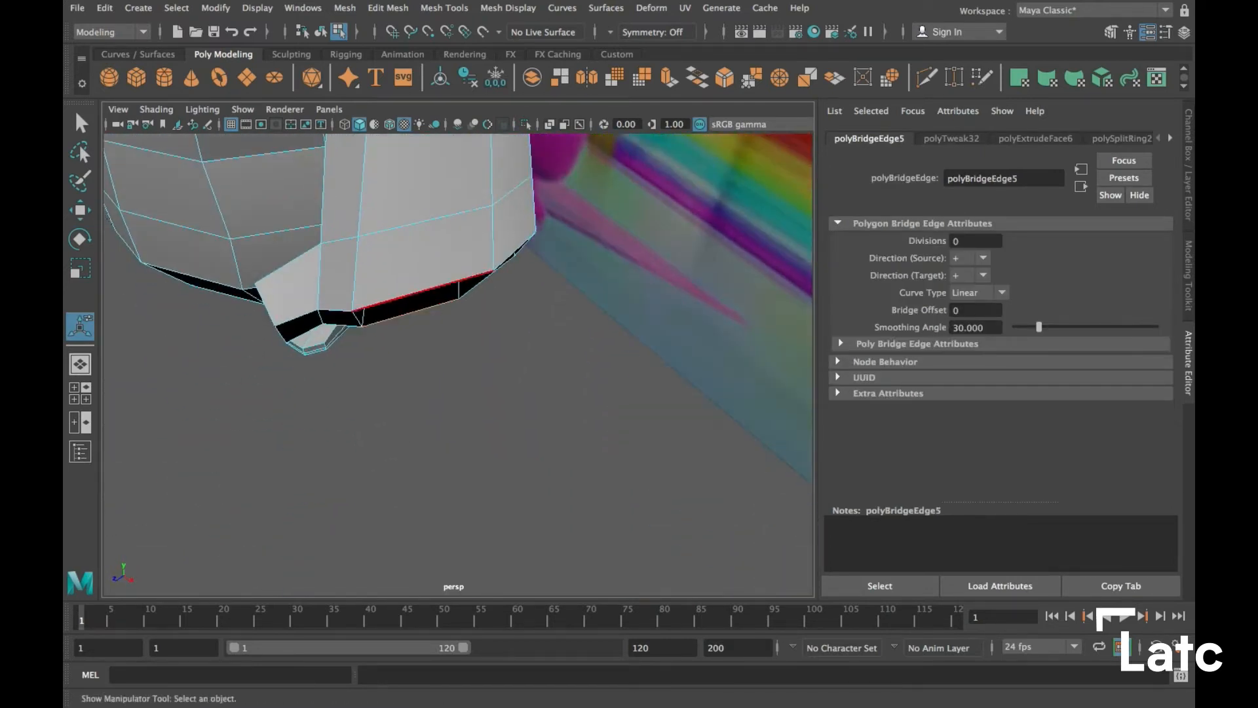
left_click(697, 76)
Examine the bridged hand and arm from several sides and at a distance
left_click_drag(459, 393, 288, 427, "alt")
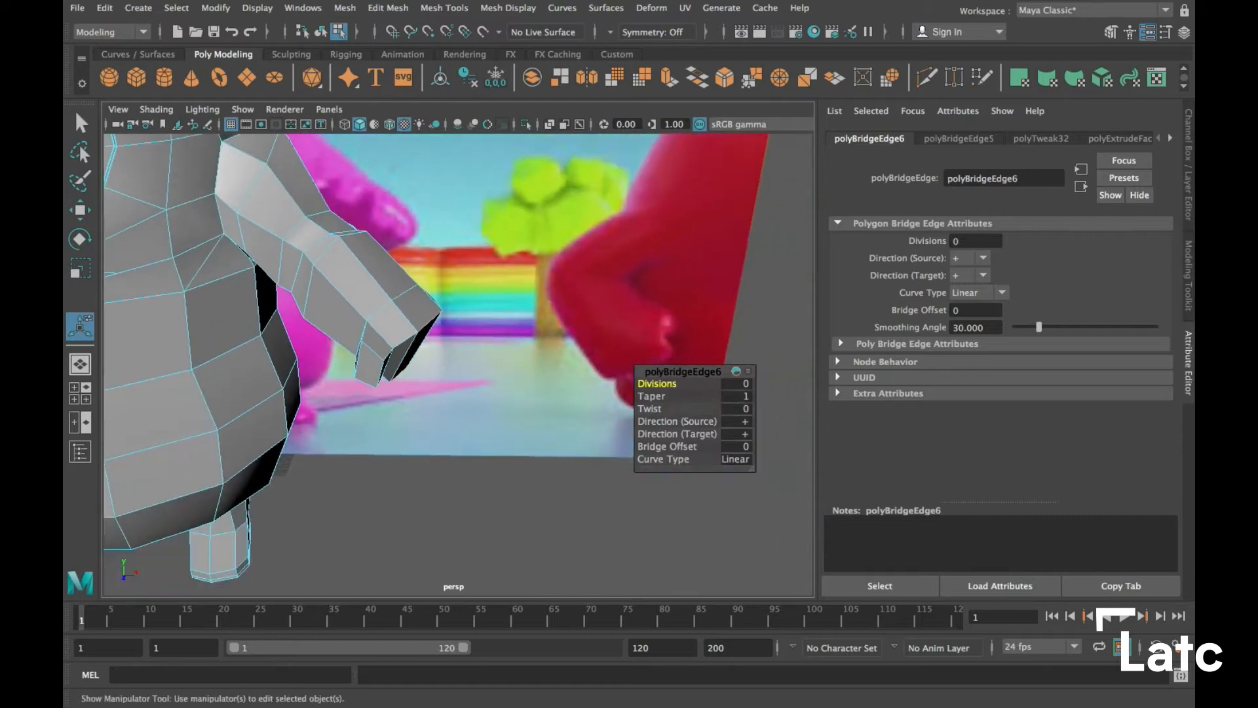
middle_click_drag(288, 427, 286, 388, "alt")
left_click_drag(286, 388, 229, 390, "alt")
right_click_drag(229, 390, 197, 406, "alt")
left_click_drag(196, 406, 171, 459, "alt")
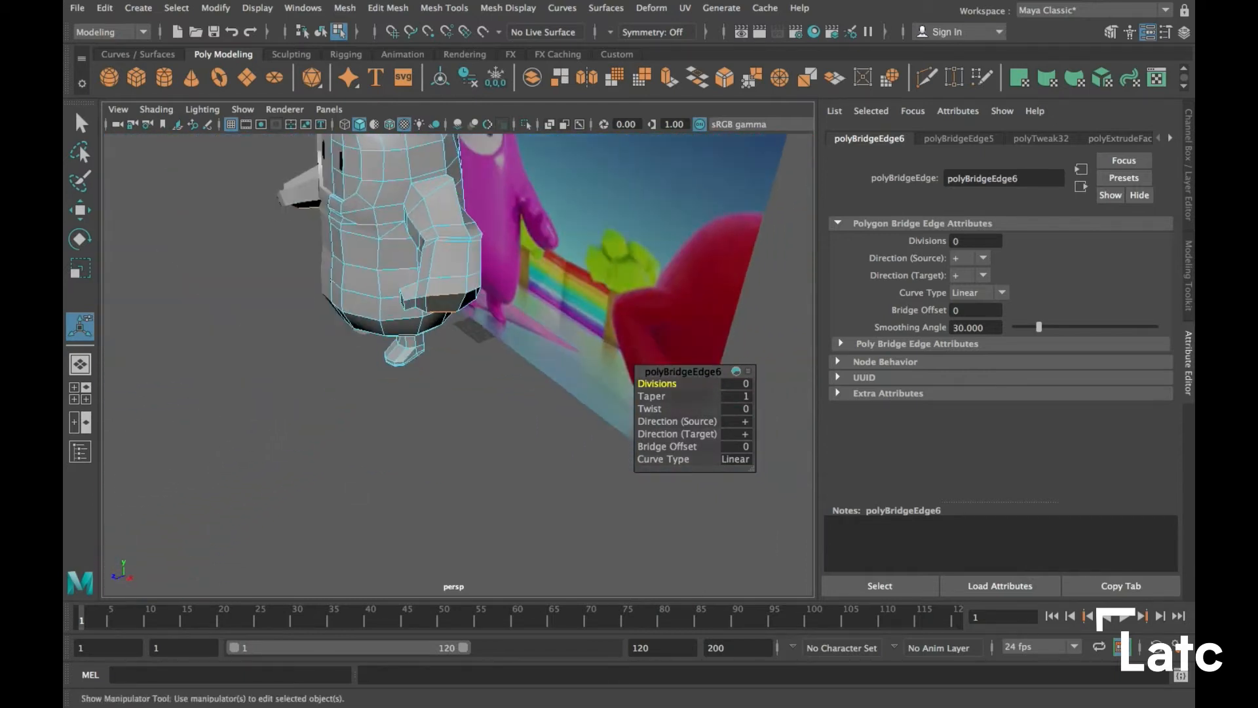
right_click_drag(171, 459, 216, 475, "alt")
left_click_drag(216, 475, 289, 393, "alt")
middle_click_drag(288, 393, 341, 393, "alt")
mouse_move(341, 393)
left_mouse_down("alt")
mouse_move(275, 428)
mouse_move(357, 393)
left_mouse_up("alt")
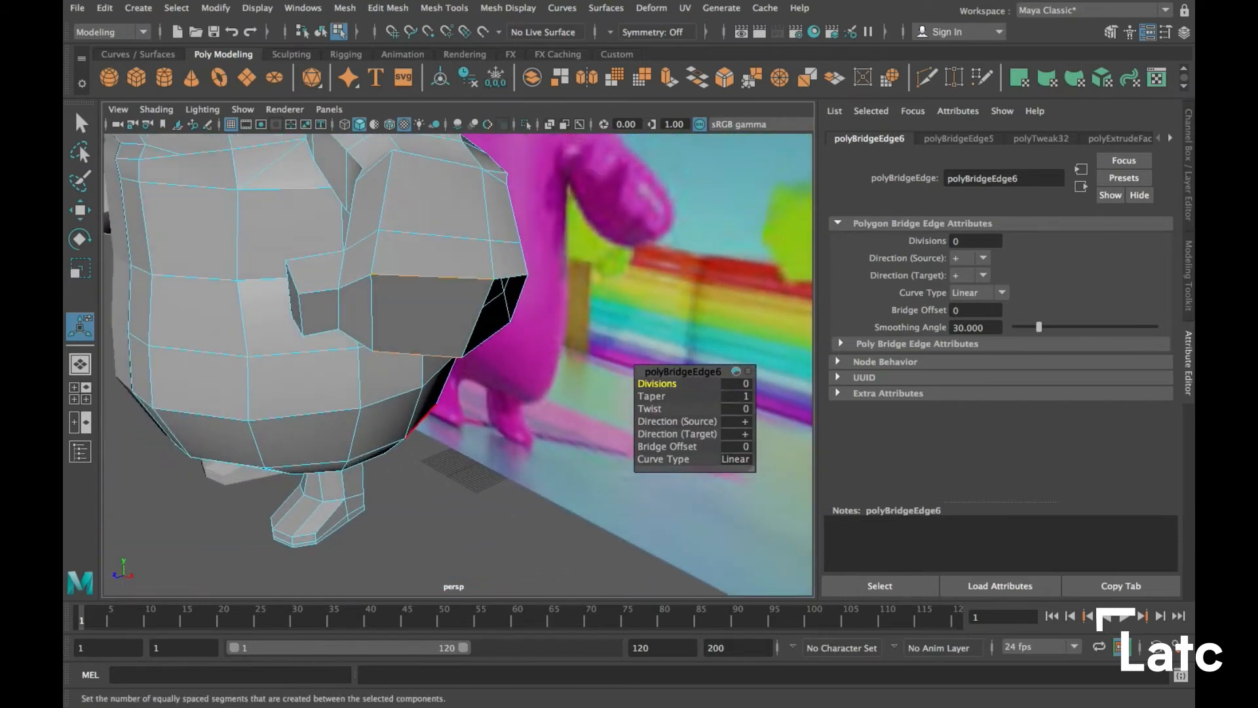
Divide the bridged hand end into four with Multi-Cut, one cut across its middle and one vertical from the nearest loop
left_click(449, 429)
left_click_drag(449, 429, 675, 342, "alt")
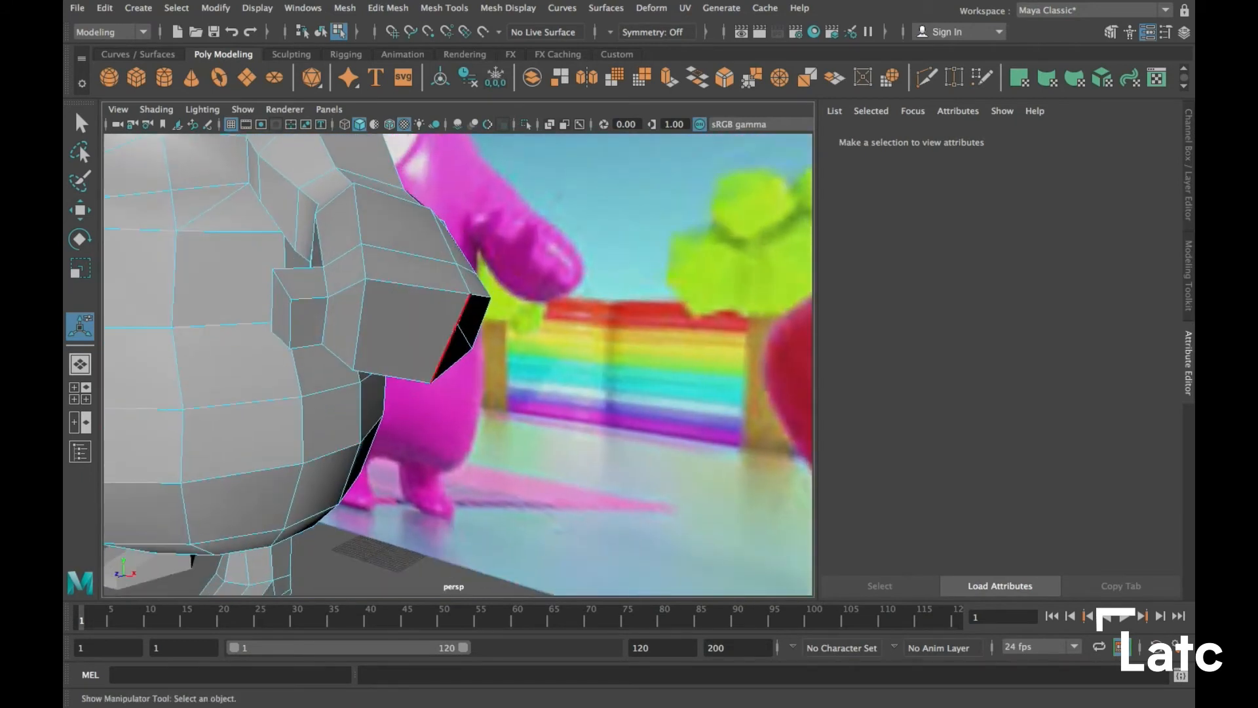
key("ctrl+shift+x")
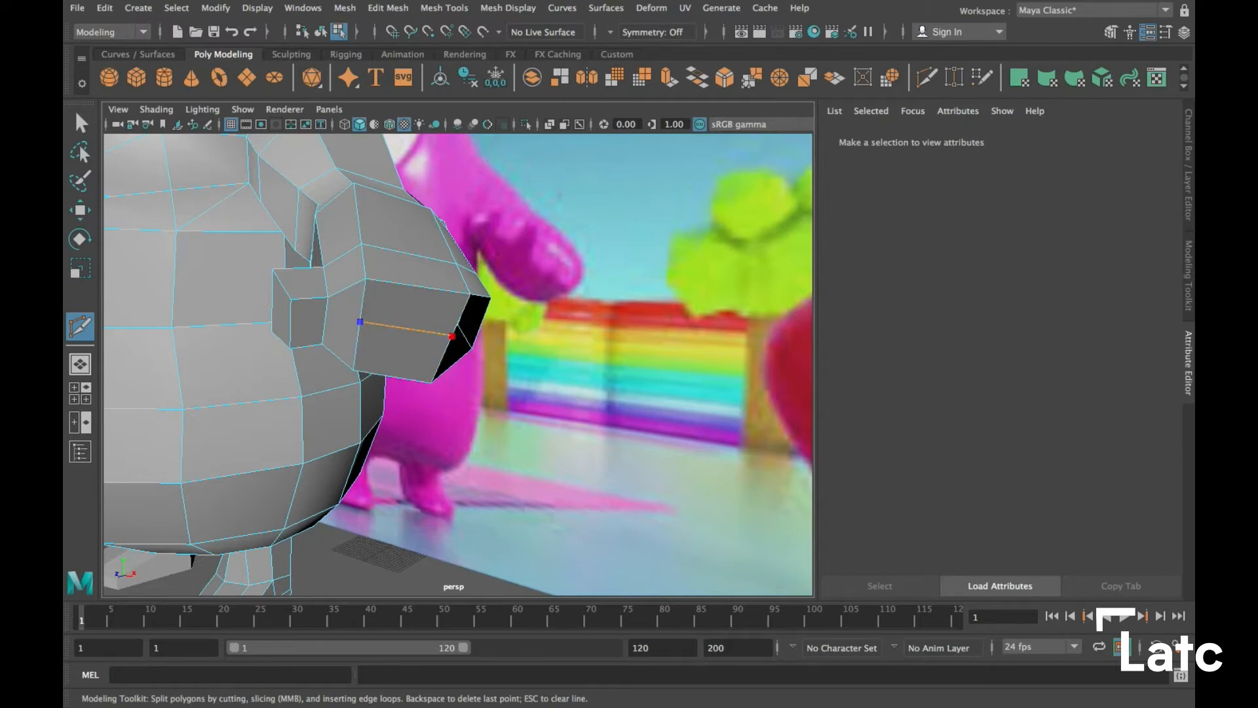
mouse_move(459, 361)
left_mouse_down("alt")
mouse_move(432, 341)
mouse_move(459, 367)
left_mouse_up("alt")
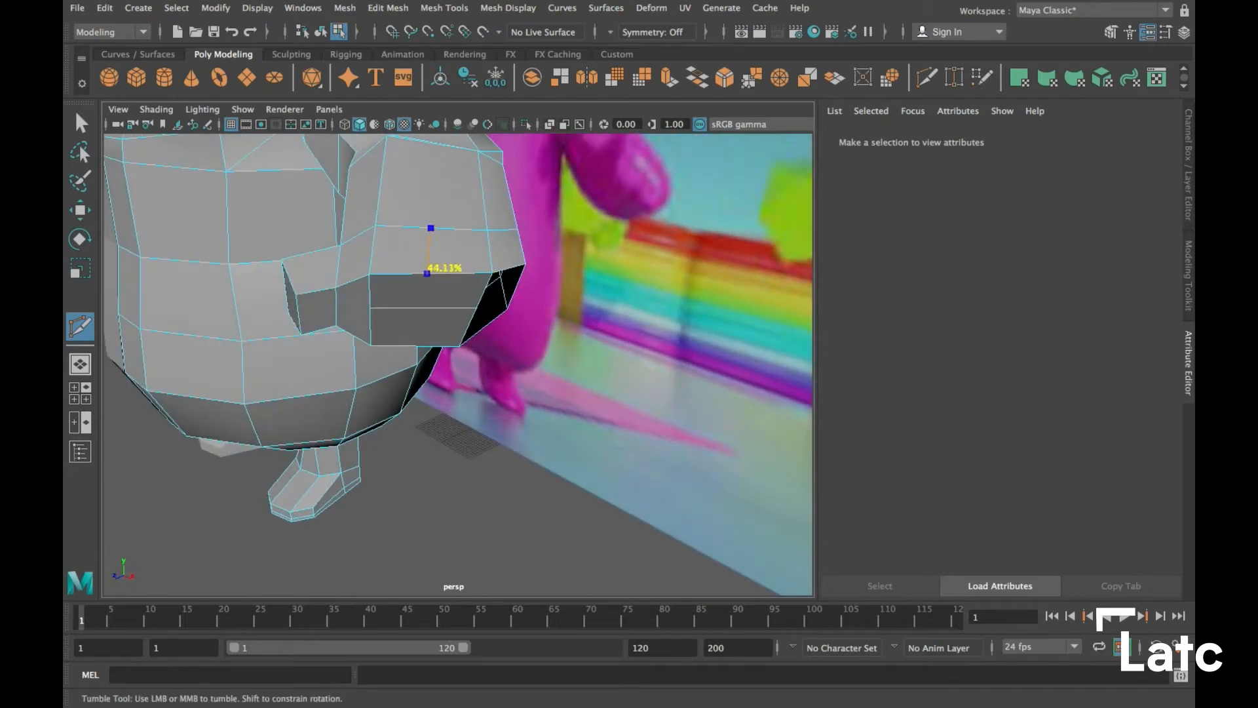
left_click_drag(458, 327, 439, 354, "alt")
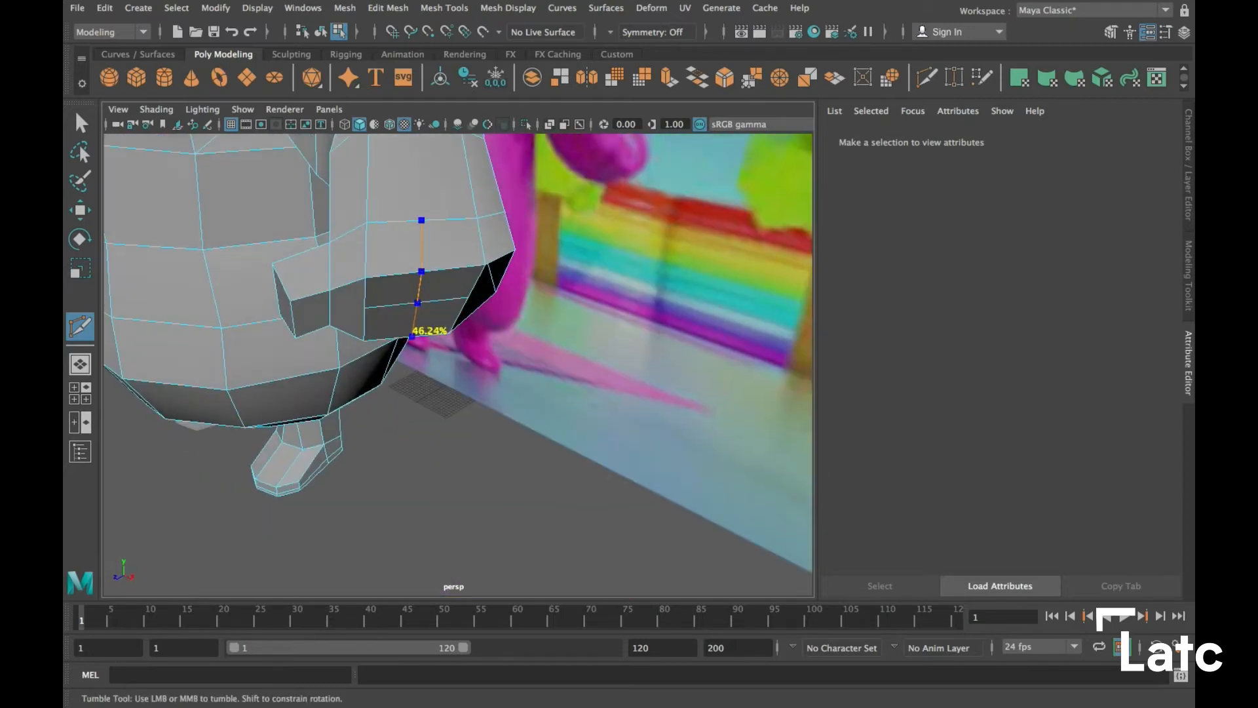
left_click_drag(459, 328, 445, 353, "alt")
Extrude the hand's end face beside the thumb by about 7.07 and move it outward and down as a finger
right_click_drag(454, 278, 452, 321)
left_click_drag(452, 321, 439, 347, "alt")
left_click(669, 78)
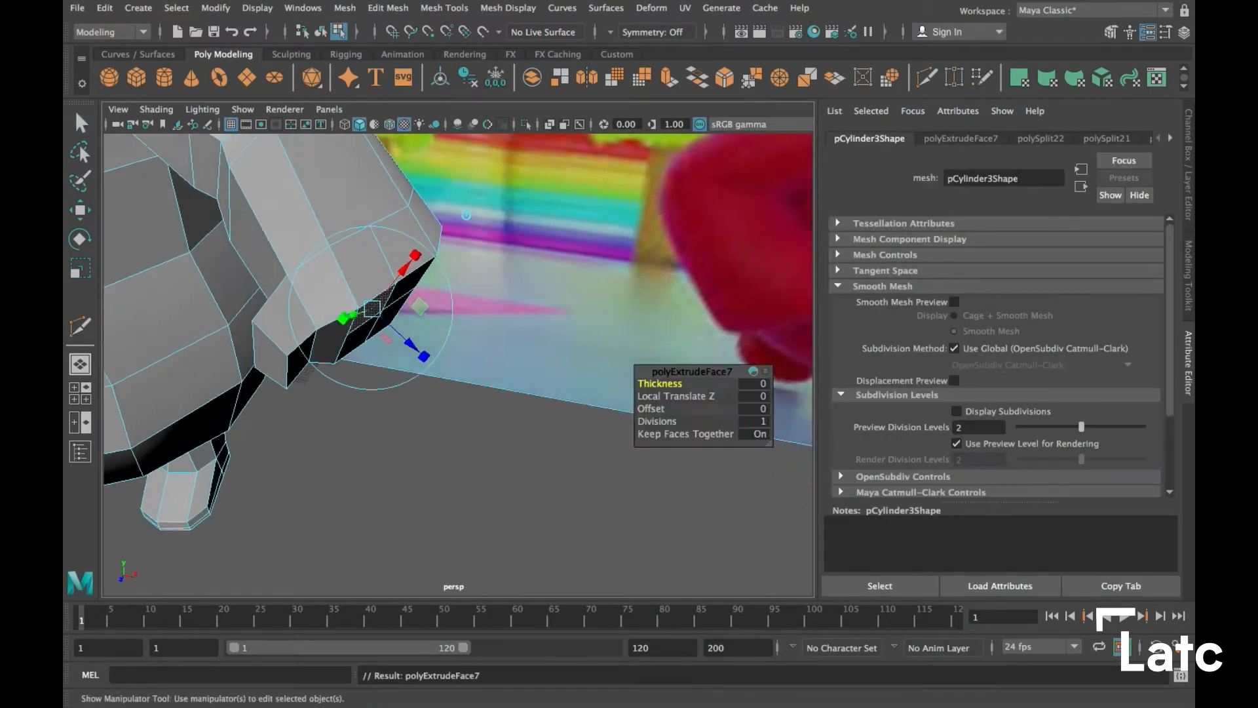
left_click_drag(507, 252, 440, 361, "alt")
key("w")
left_click_drag(355, 342, 458, 337)
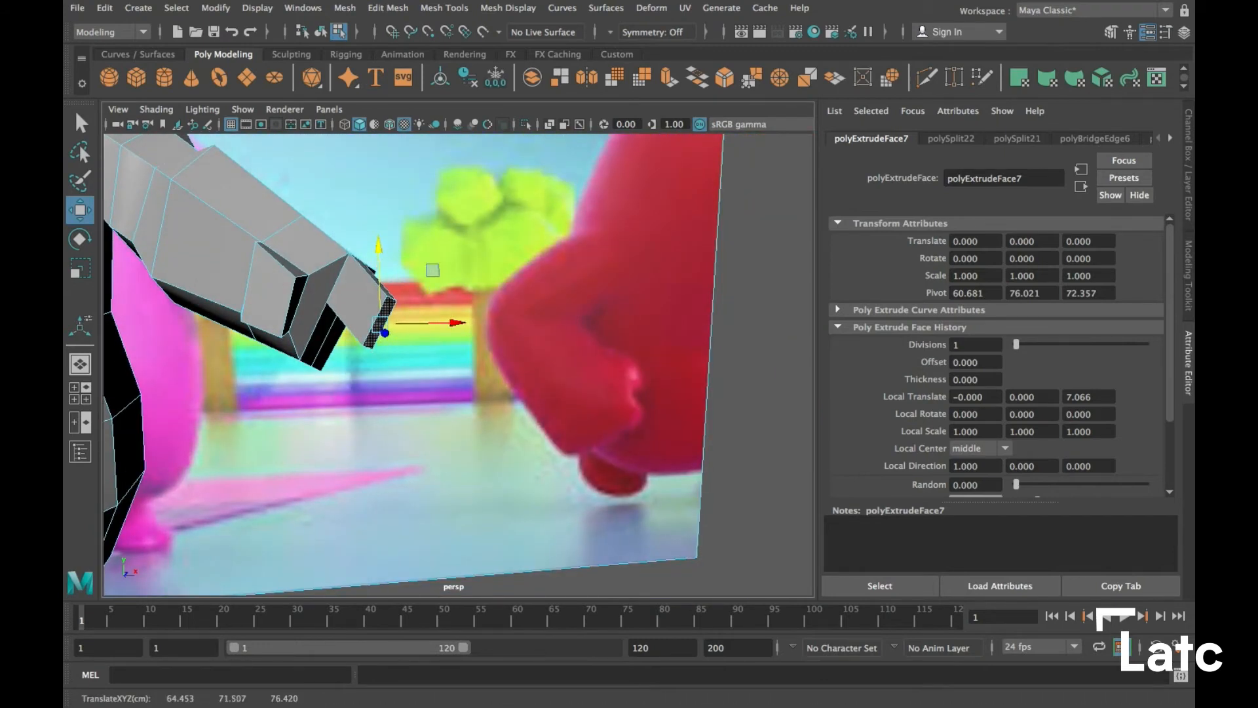
Extrude the finger's end face again by about 5.6 and reposition it to form the second finger segment
key("ctrl+e")
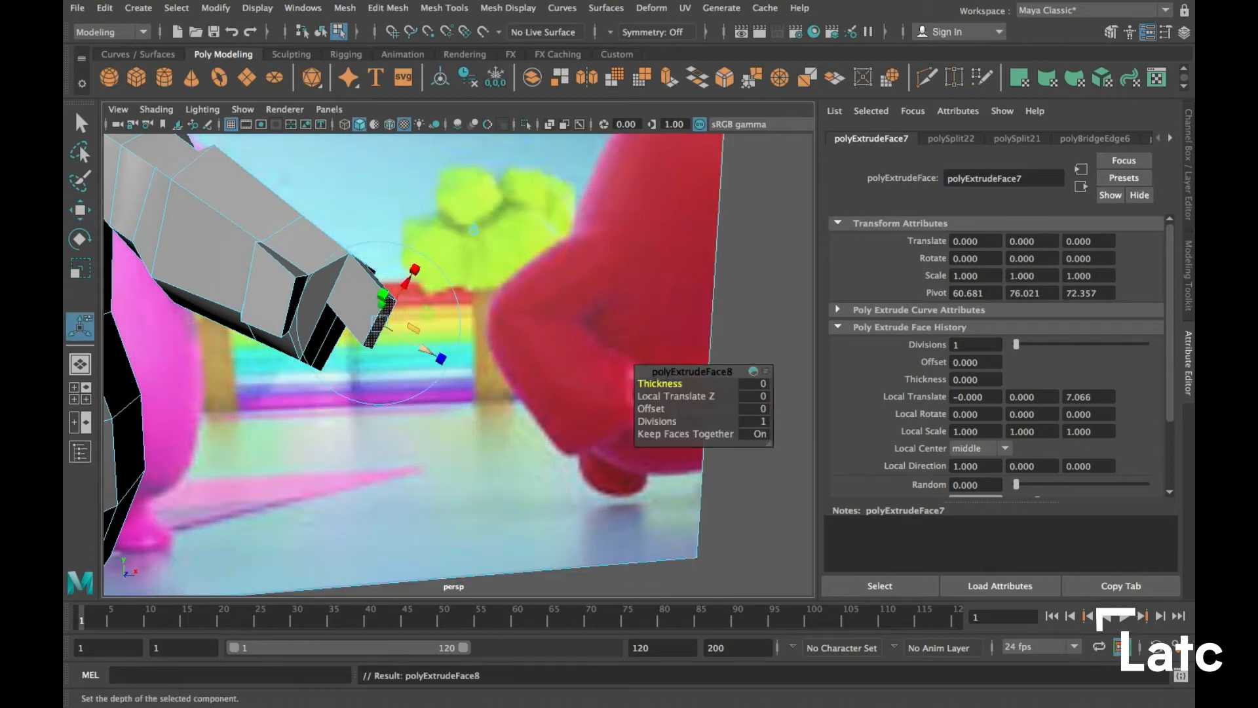
left_click_drag(458, 368, 466, 374)
key("w")
left_click_drag(421, 274, 451, 219)
left_click_drag(380, 364, 453, 282)
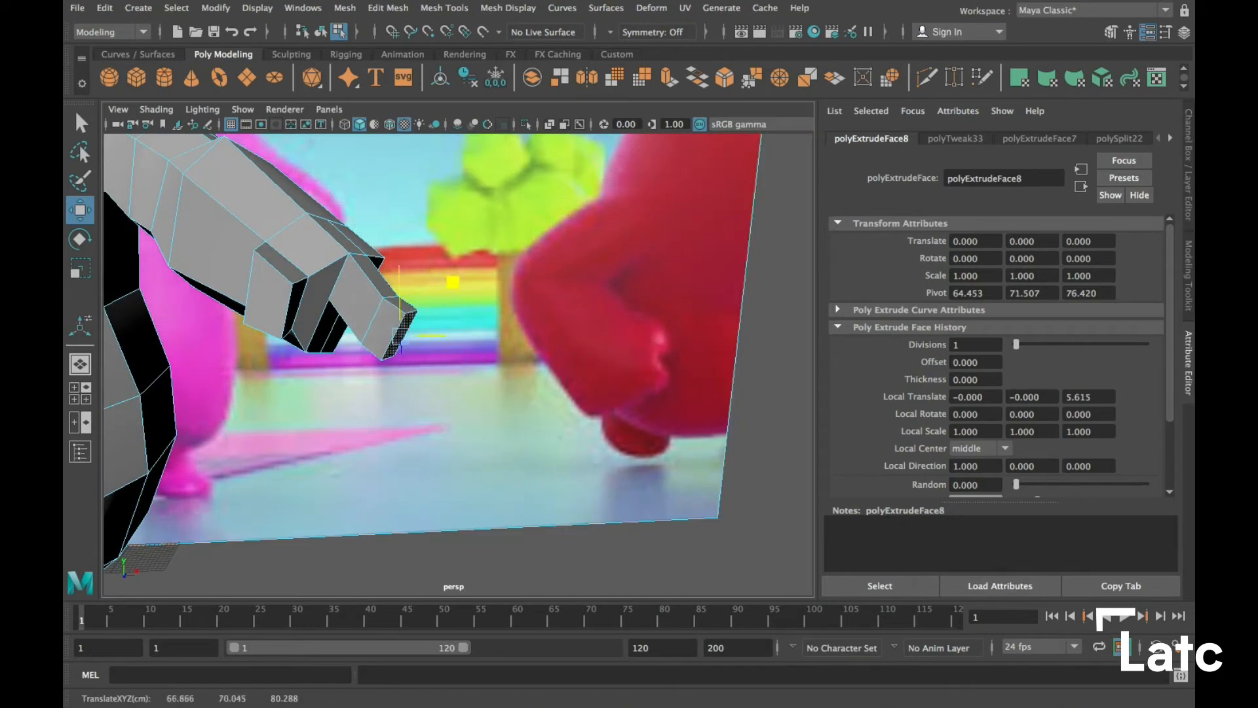
Cut a new vertical edge with Multi-Cut just beside the first finger, from the hand's edge loop to the end's middle edge
left_click_drag(458, 367, 446, 403, "alt")
middle_click_drag(446, 403, 485, 421, "alt")
left_click_drag(485, 421, 261, 327, "alt")
middle_click_drag(261, 327, 252, 327, "alt")
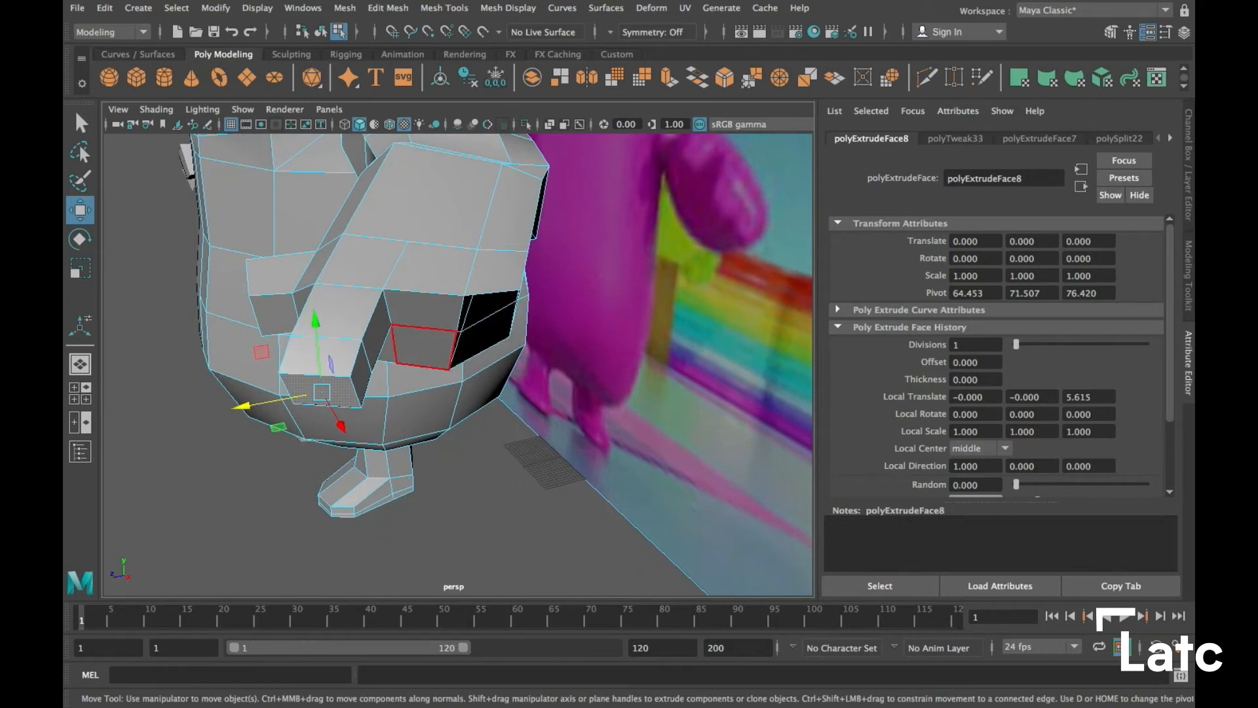
mouse_move(445, 347)
left_mouse_down("alt")
mouse_move(469, 369)
mouse_move(457, 327)
mouse_move(458, 360)
left_mouse_up("alt")
scroll(458, 360, "up", 2)
scroll(457, 364, "up", 4)
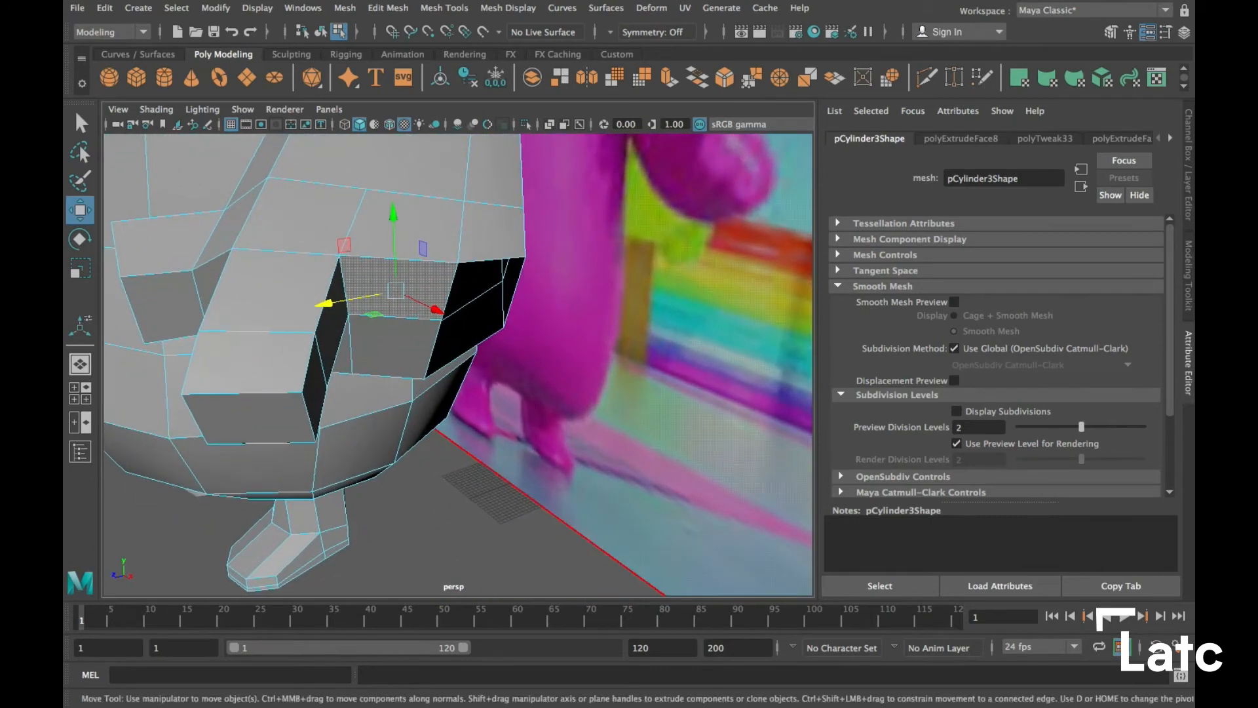
left_click(926, 77)
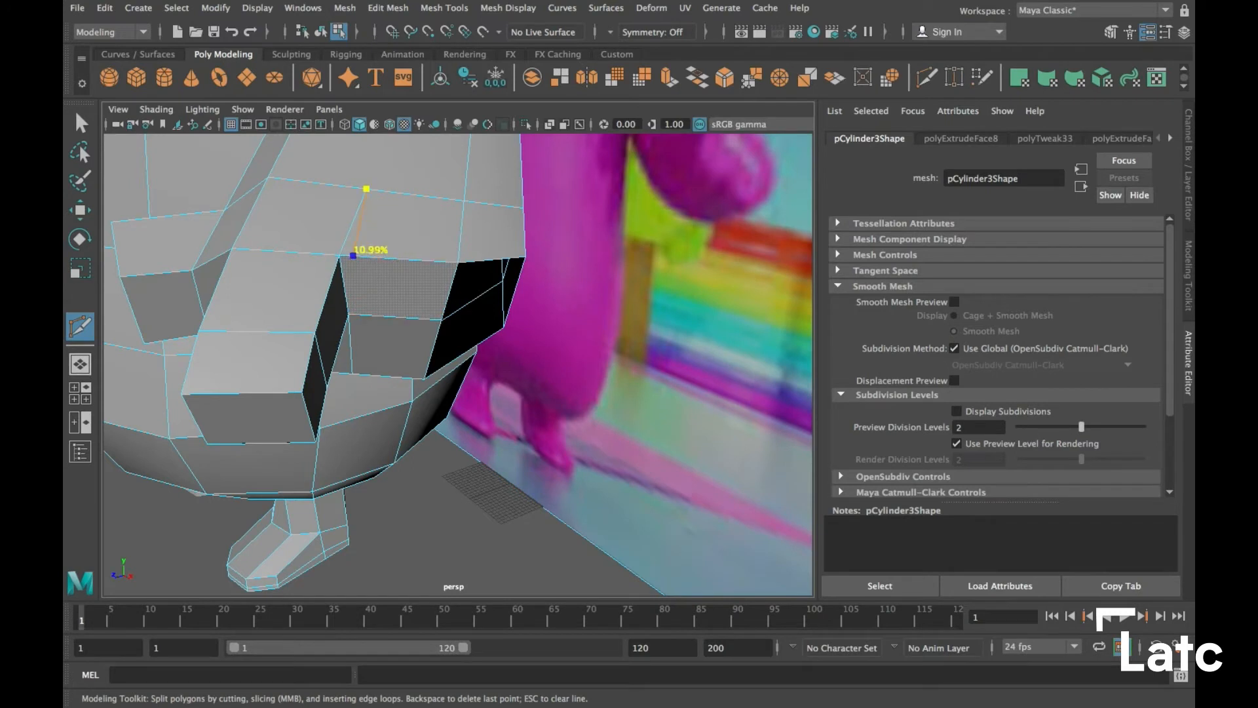
left_click_drag(388, 315, 395, 293, "alt")
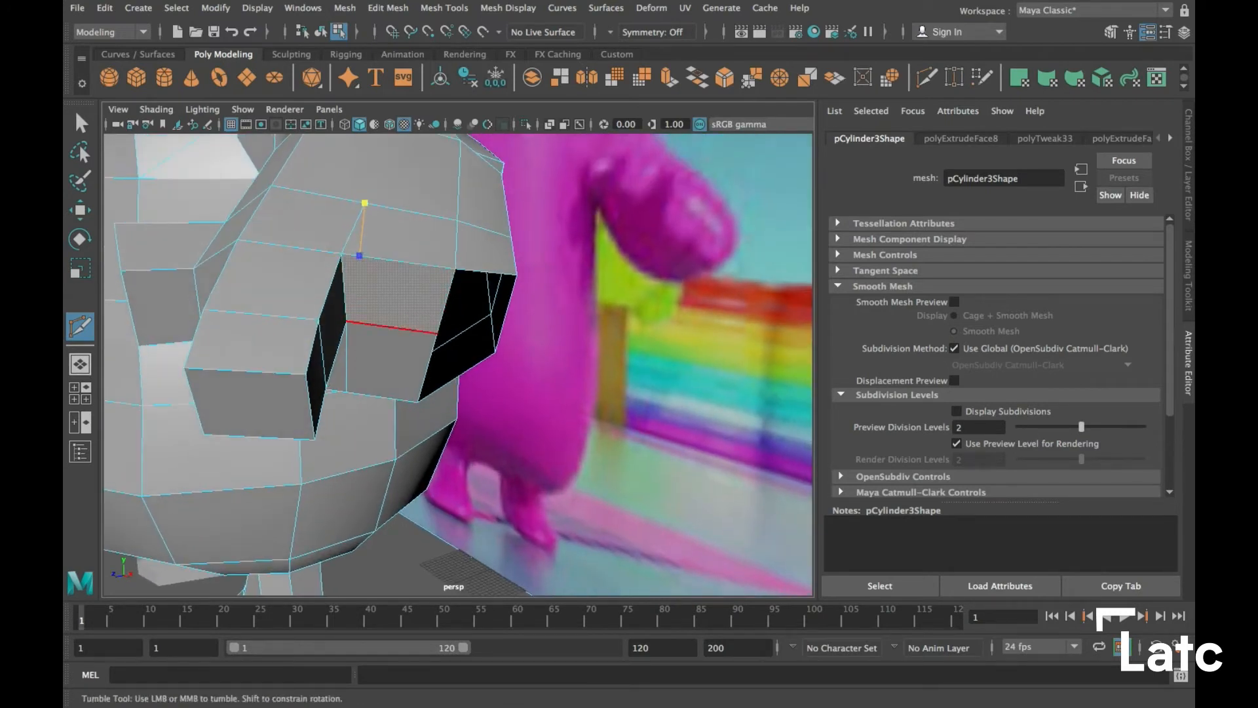
left_click(358, 322)
key("Return")
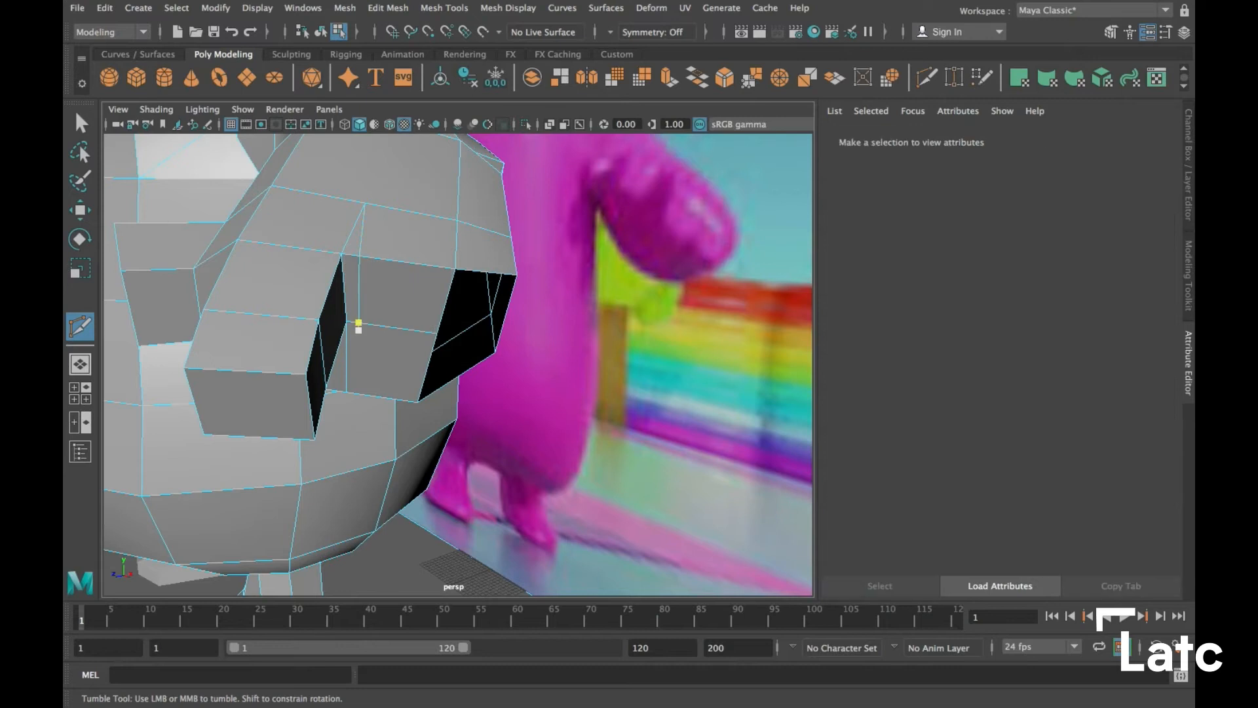
Extrude the upper end face next to the first finger by 7.62 to start a second finger
right_click(396, 278)
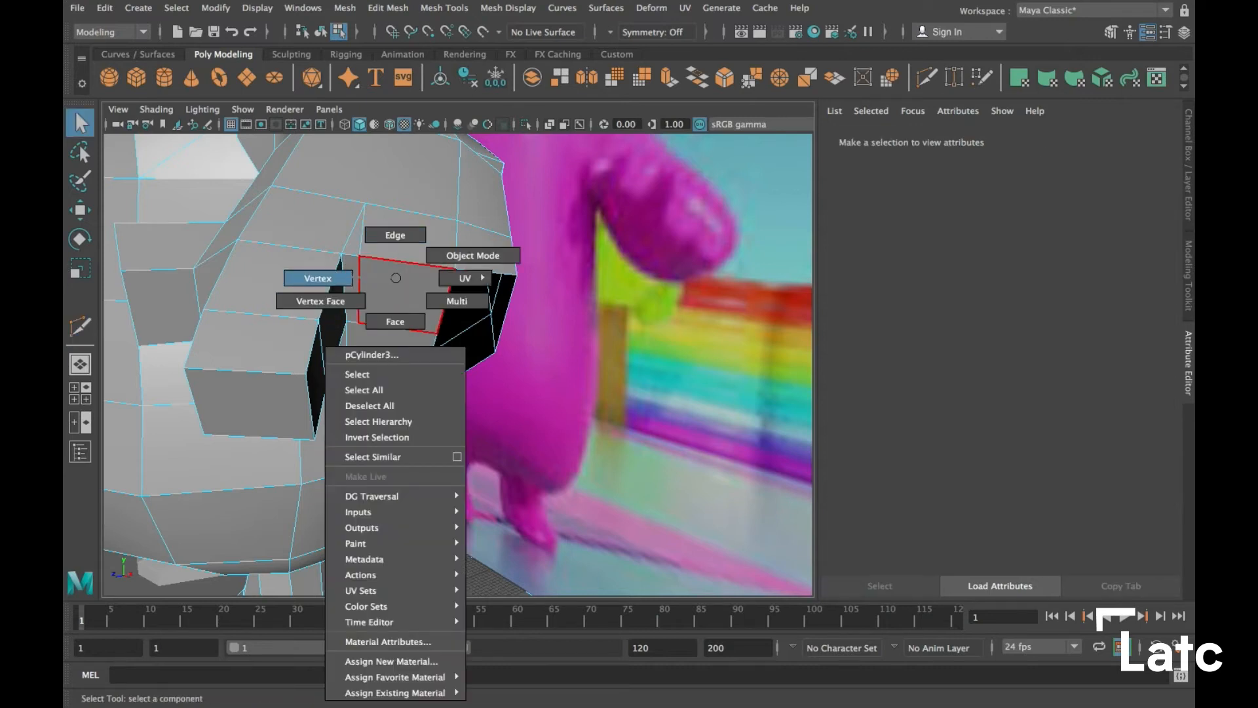
left_click(396, 321)
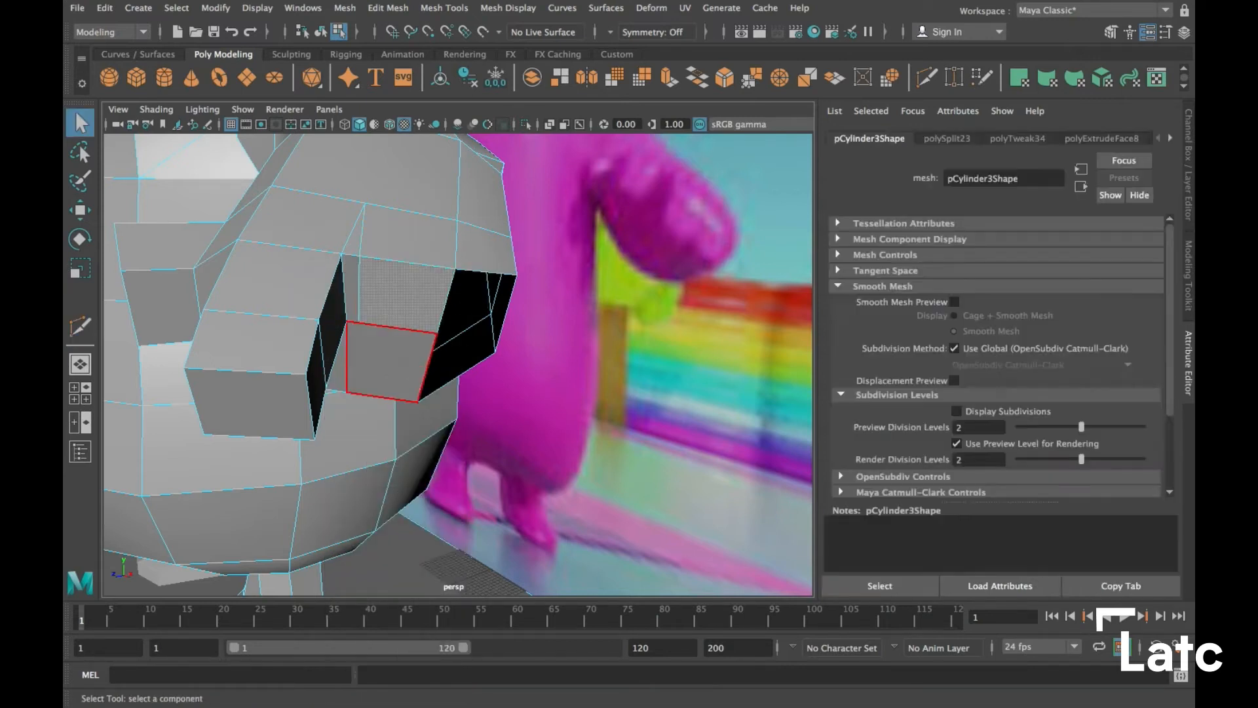
left_click(670, 78)
left_click_drag(321, 393, 446, 406, "alt")
left_click_drag(399, 340, 438, 381)
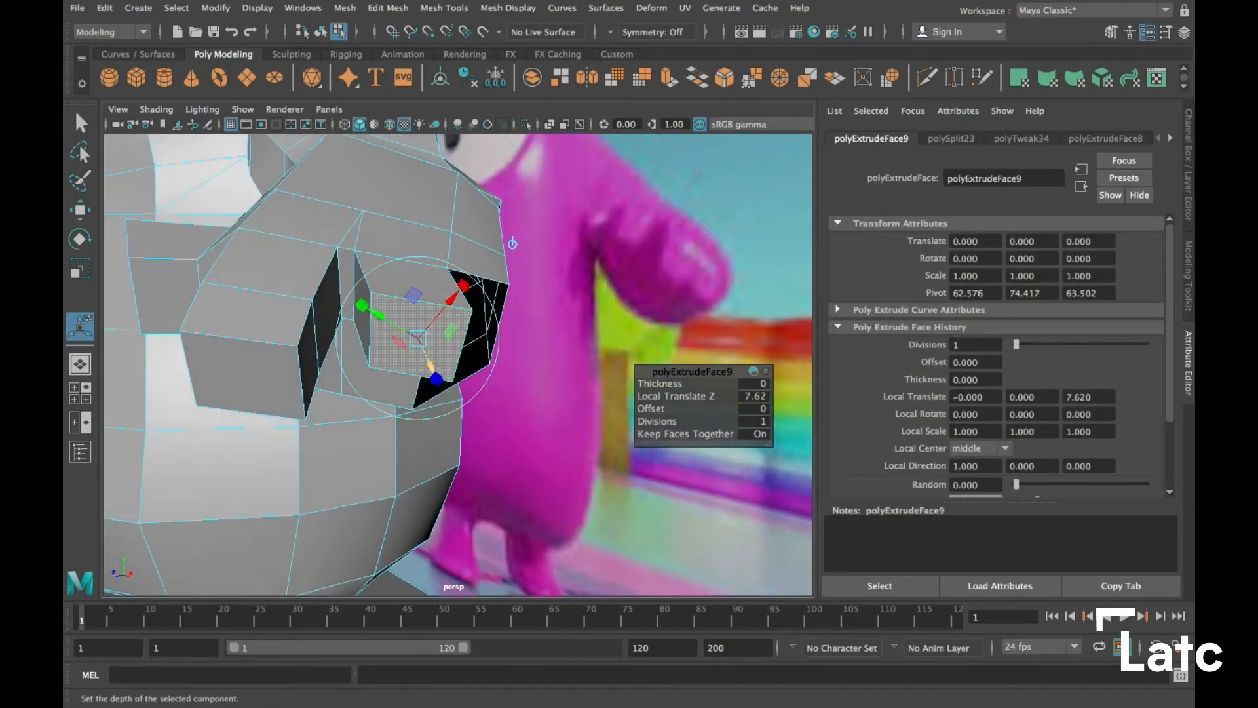
Move the second finger's end face sideways and vertically to angle the finger away from the hand
key("w")
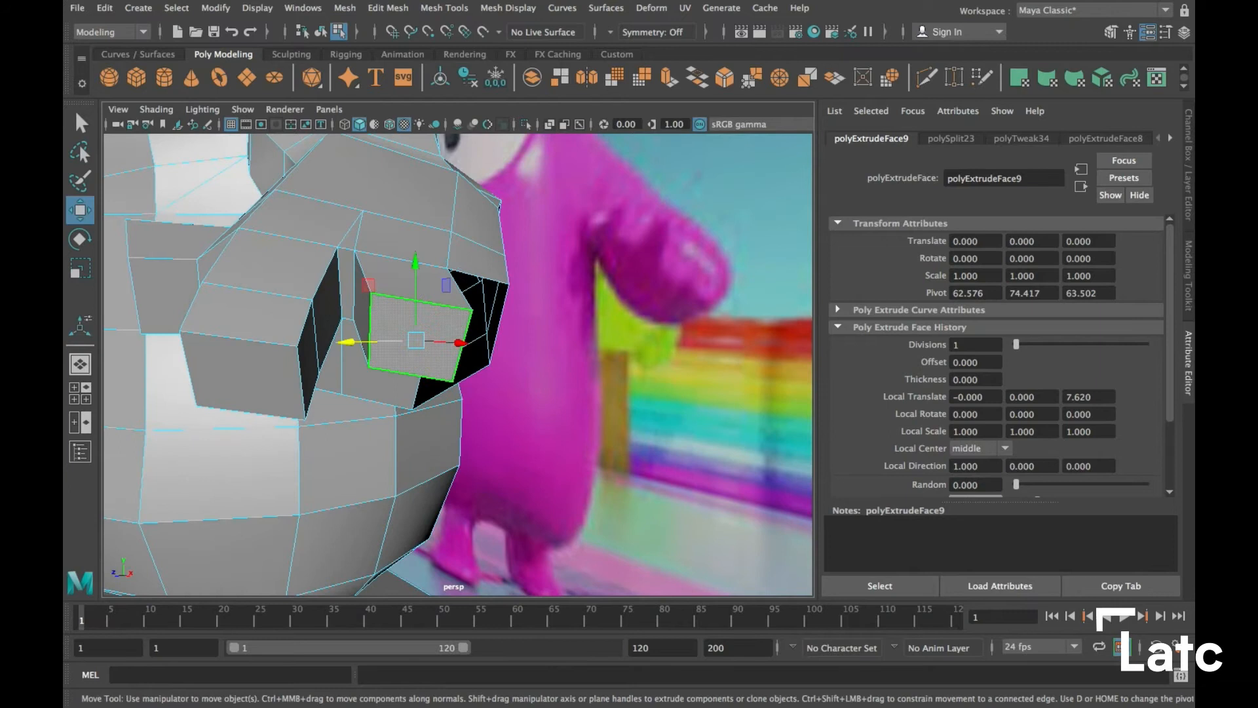
left_click_drag(512, 243, 506, 215, "alt")
left_click_drag(417, 259, 417, 266)
left_click_drag(342, 340, 317, 335)
left_click_drag(367, 341, 393, 386, "alt")
left_click_drag(378, 266, 378, 265)
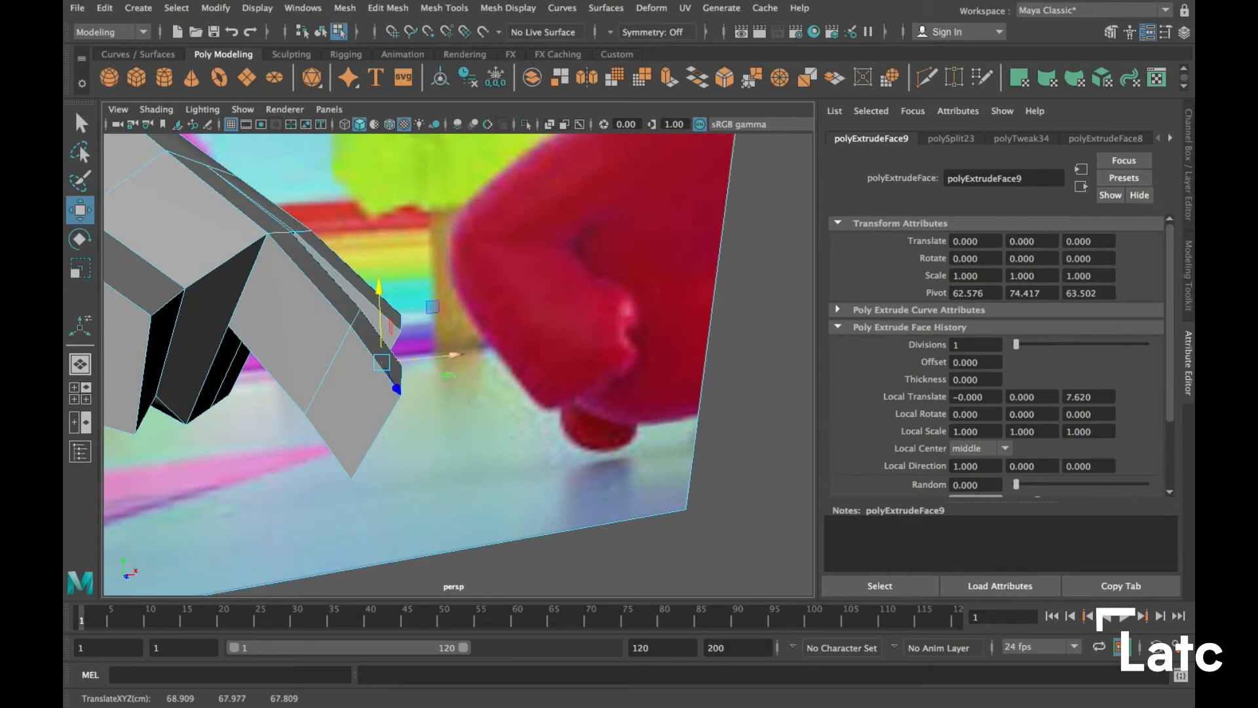
Reposition the second finger's end face in height and sideways to line it up beside the first finger
left_click_drag(415, 291, 410, 295)
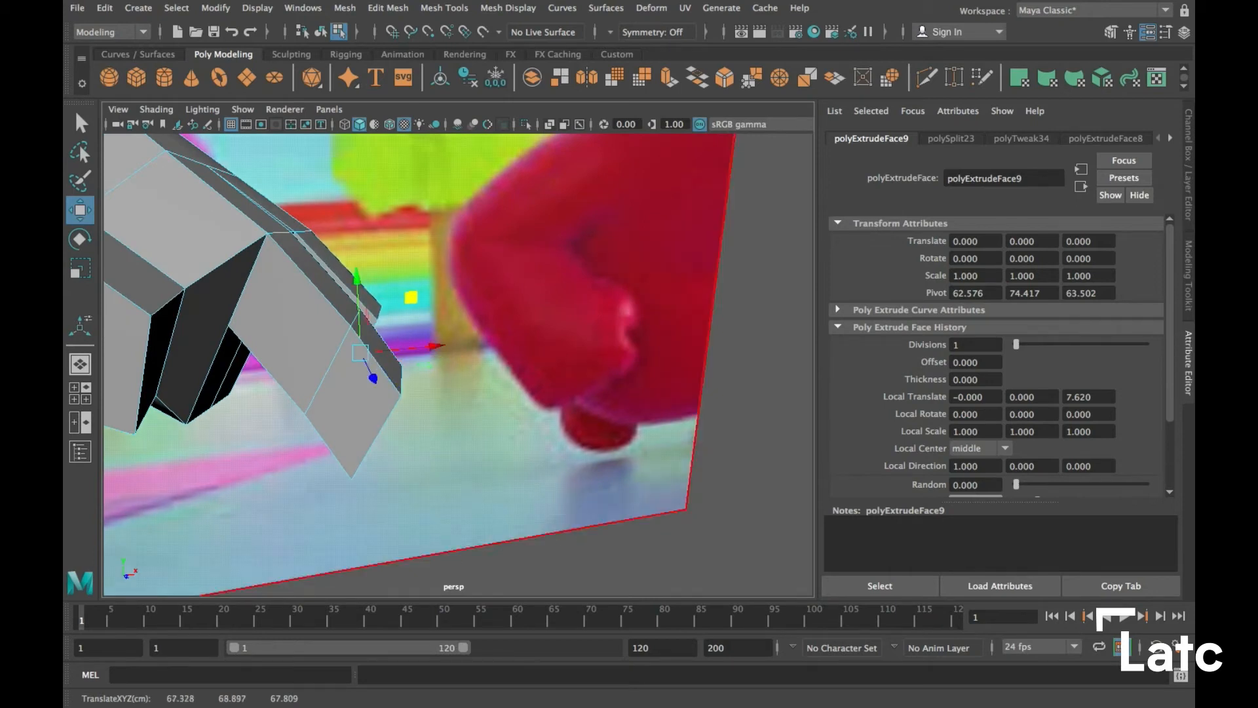
left_click_drag(452, 354, 334, 341, "alt")
left_click_drag(432, 328, 393, 407, "alt")
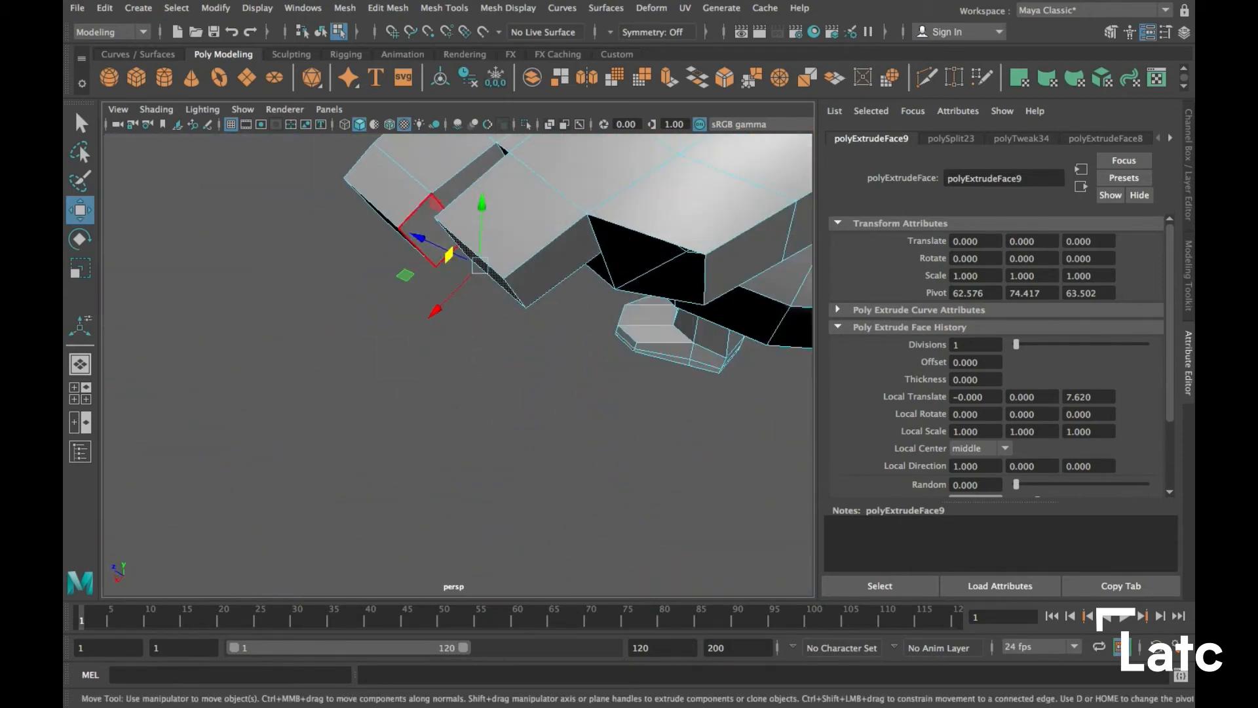
left_click_drag(480, 267, 499, 246)
left_click_drag(550, 318, 616, 285, "alt")
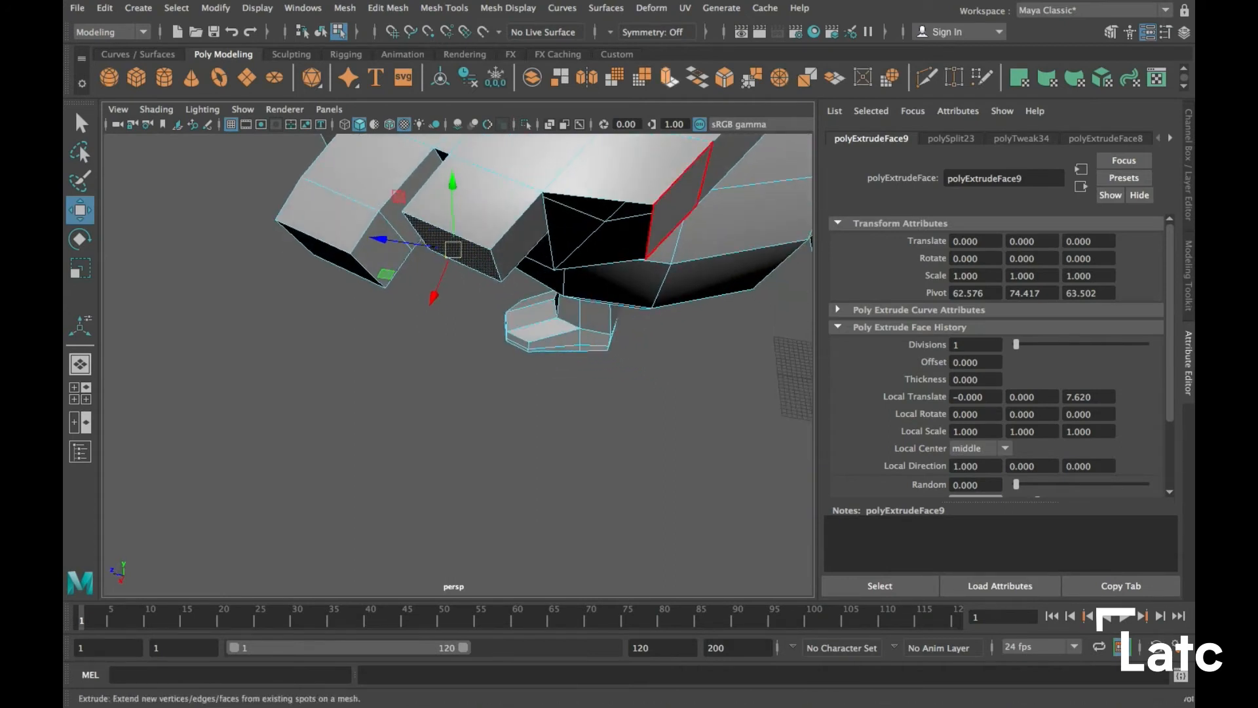
Extrude the second finger's end face by 4.444 and scale the new face uniformly to about 0.83
left_click(669, 77)
left_click_drag(432, 294, 410, 336)
left_click_drag(409, 336, 501, 321, "alt")
key("r")
left_click_drag(396, 311, 385, 312)
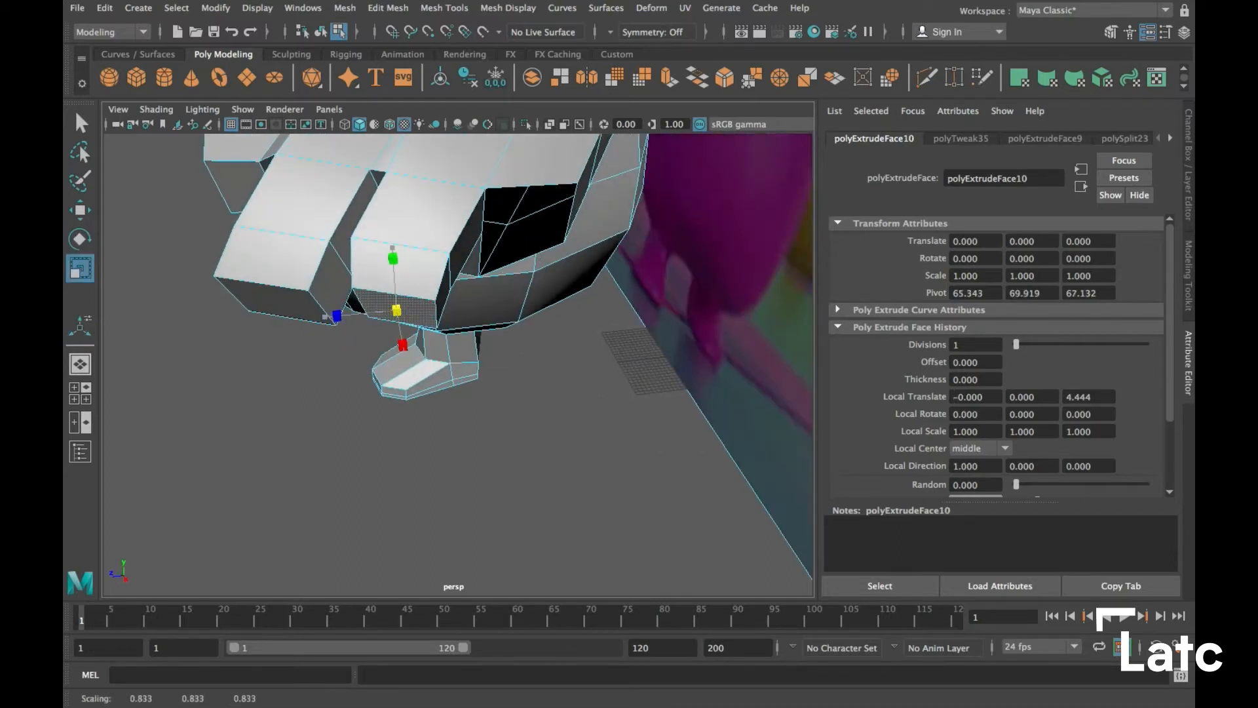
Move the second finger's tip face to bend the outer segment into line with the first finger
left_click_drag(393, 356, 472, 315, "alt")
key("w")
mouse_move(378, 291)
left_mouse_down("alt")
mouse_move(393, 272)
mouse_move(373, 279)
left_mouse_up("alt")
left_click_drag(279, 360, 274, 360)
left_click_drag(481, 308, 262, 298, "alt")
left_click_drag(534, 360, 542, 361)
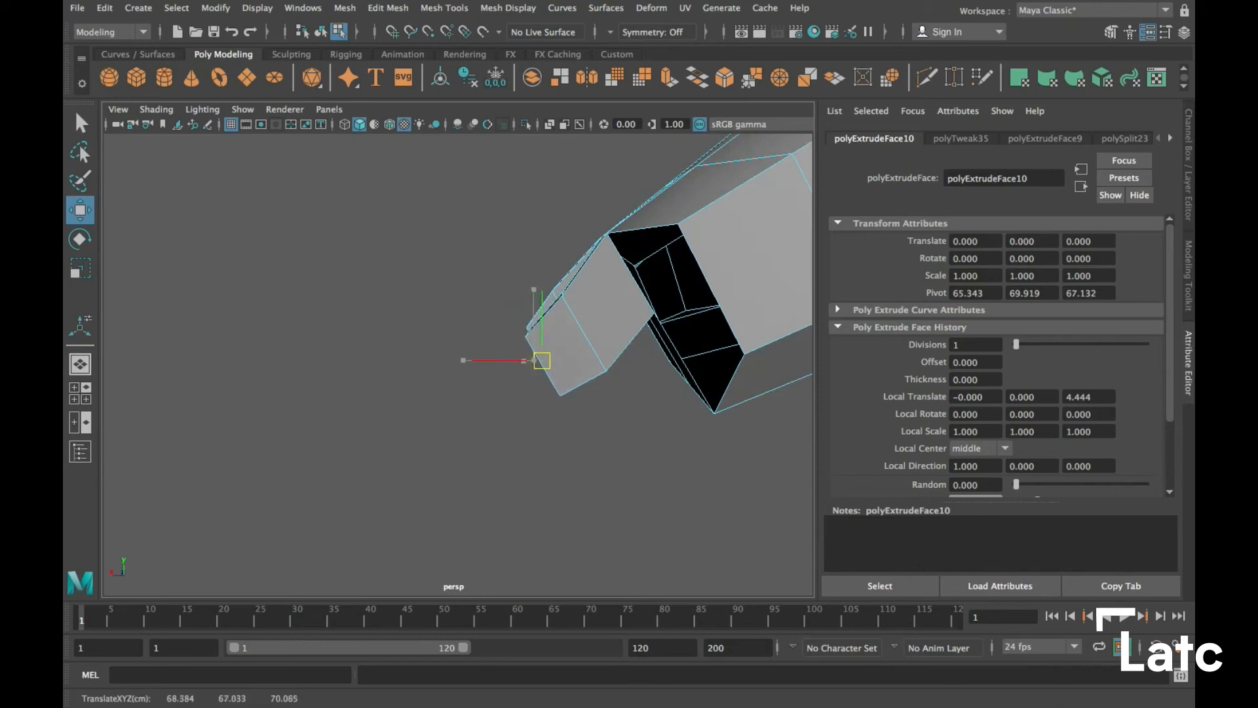
Scale the first finger's end face and reposition it to taper the fingertip
left_click_drag(367, 328, 445, 327, "alt")
middle_click_drag(393, 328, 373, 338, "alt")
key("q")
left_click(346, 335)
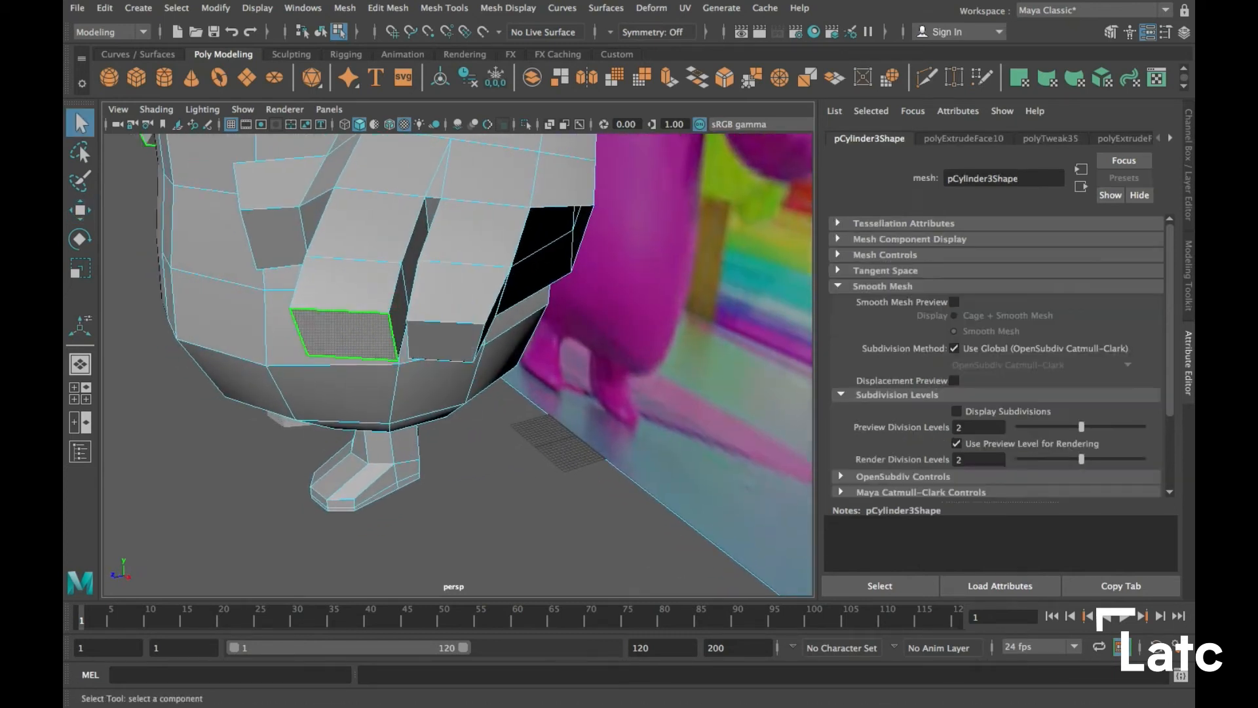
key("r")
left_click_drag(348, 337, 327, 278)
left_click(392, 328)
key("w")
left_click_drag(295, 330, 412, 278)
Move the corner vertices of the thumb's end face one by one to reshape its outline
right_click_drag(412, 278, 334, 278)
left_click(413, 227)
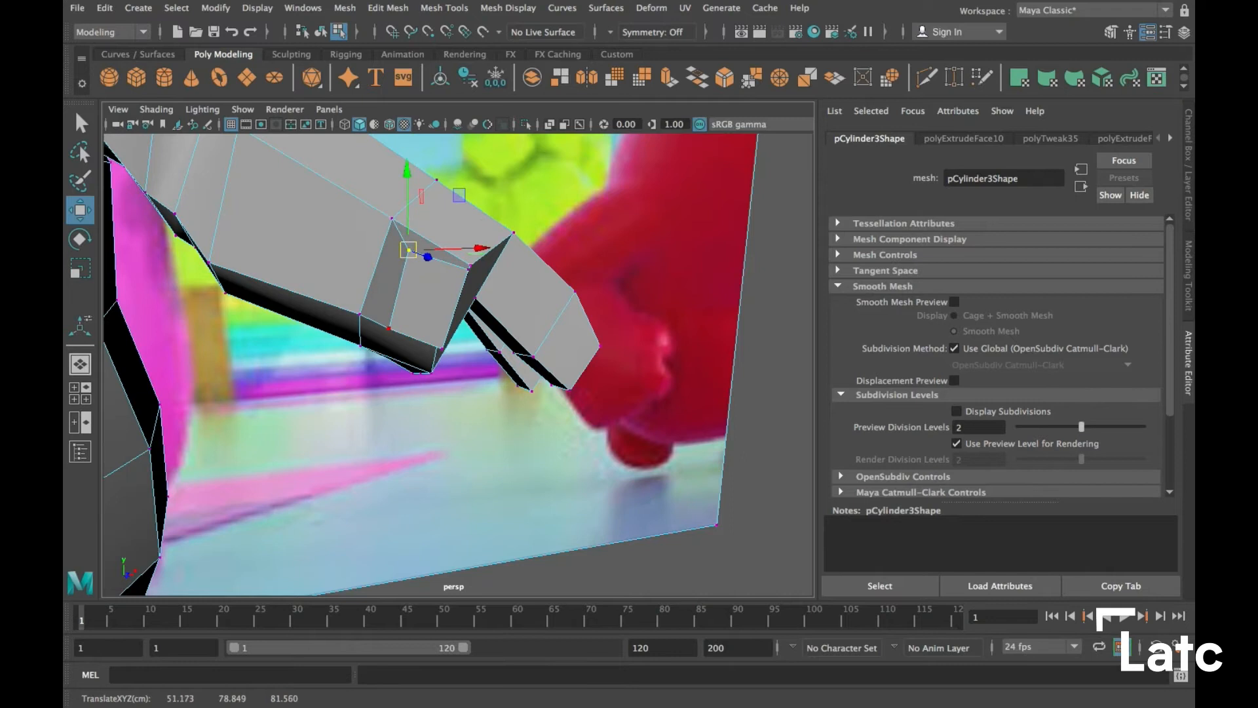
left_click(388, 327)
left_click(459, 272)
left_click(440, 346)
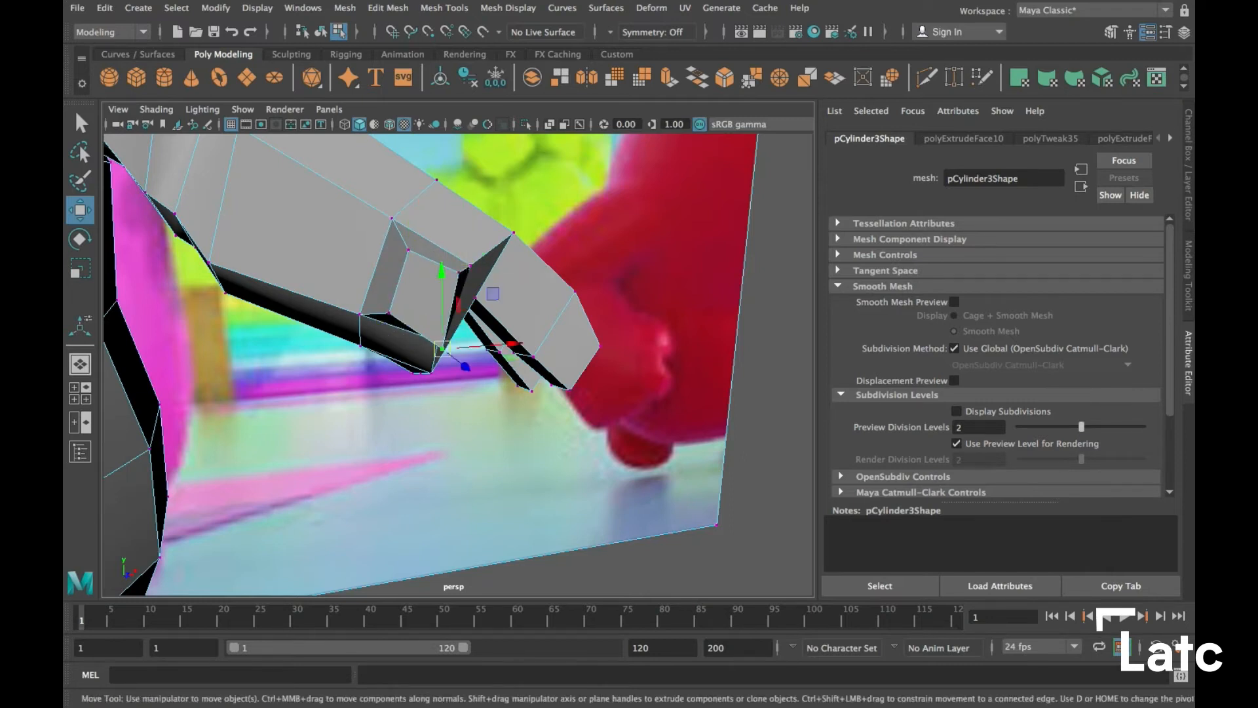
left_click_drag(508, 328, 443, 280, "alt")
Move the finger-side edge of the thumb's end face sideways
right_click_drag(440, 278, 440, 238)
left_click(423, 300)
key("q")
left_click_drag(433, 320, 489, 293, "alt")
key("w")
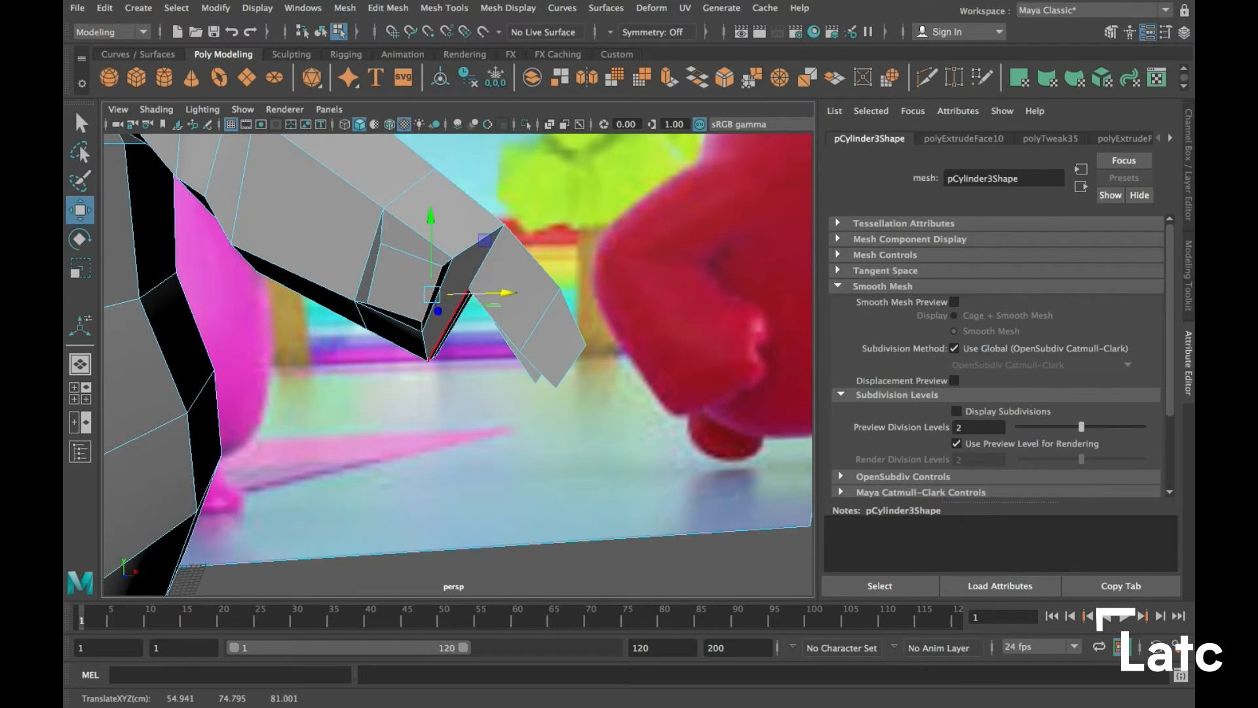
Extrude the thumb's end face by 3.135 and shift the new face sideways toward the fingers
right_click(456, 278)
left_click(454, 321)
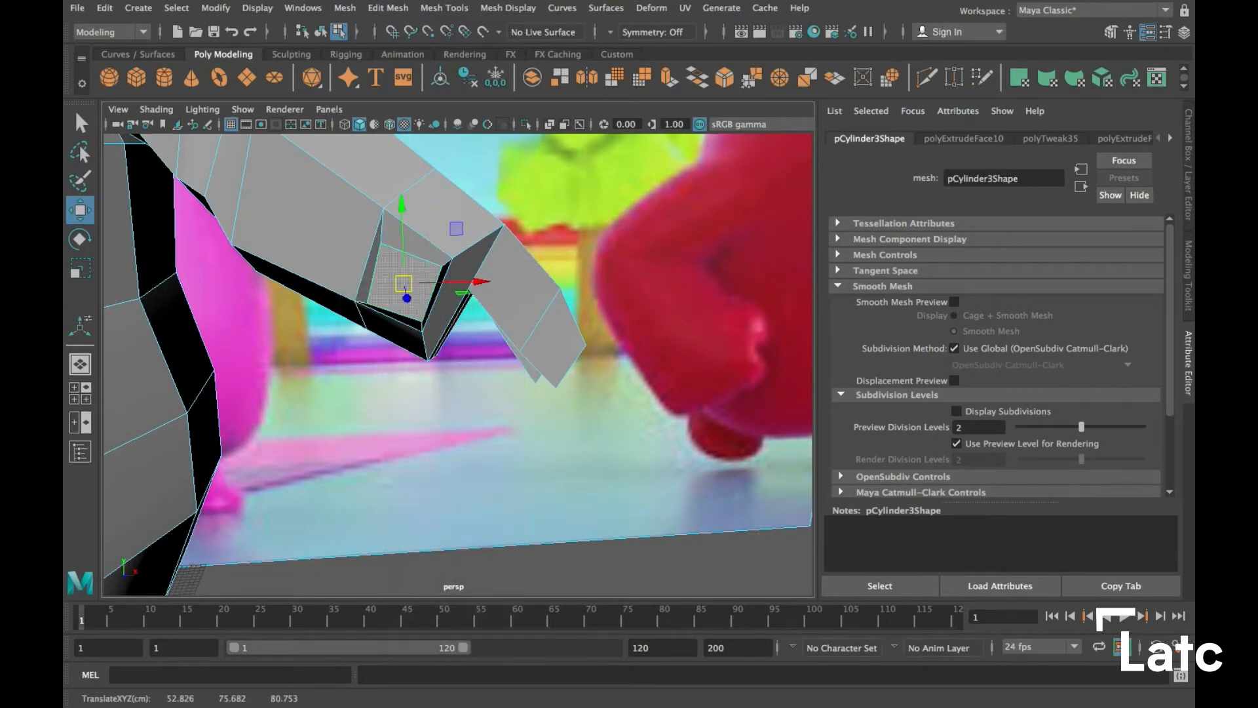
key("ctrl+e")
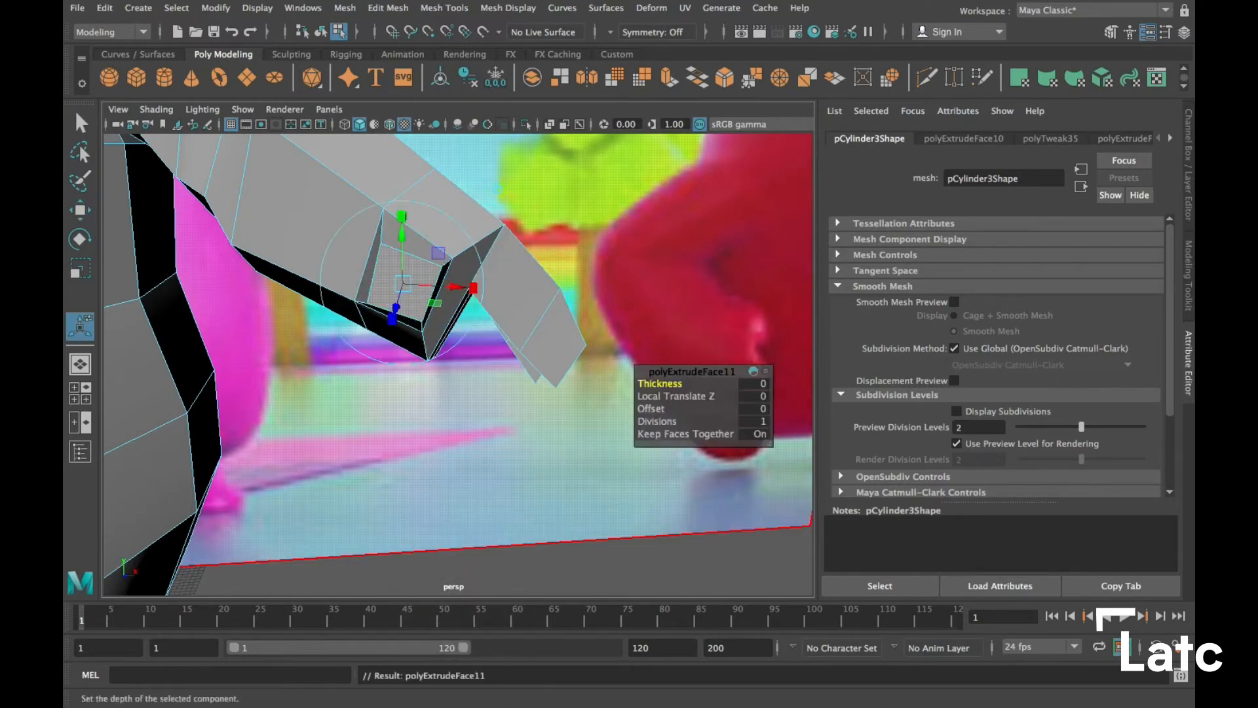
key("f")
left_click_drag(452, 393, 357, 409, "alt")
key("w")
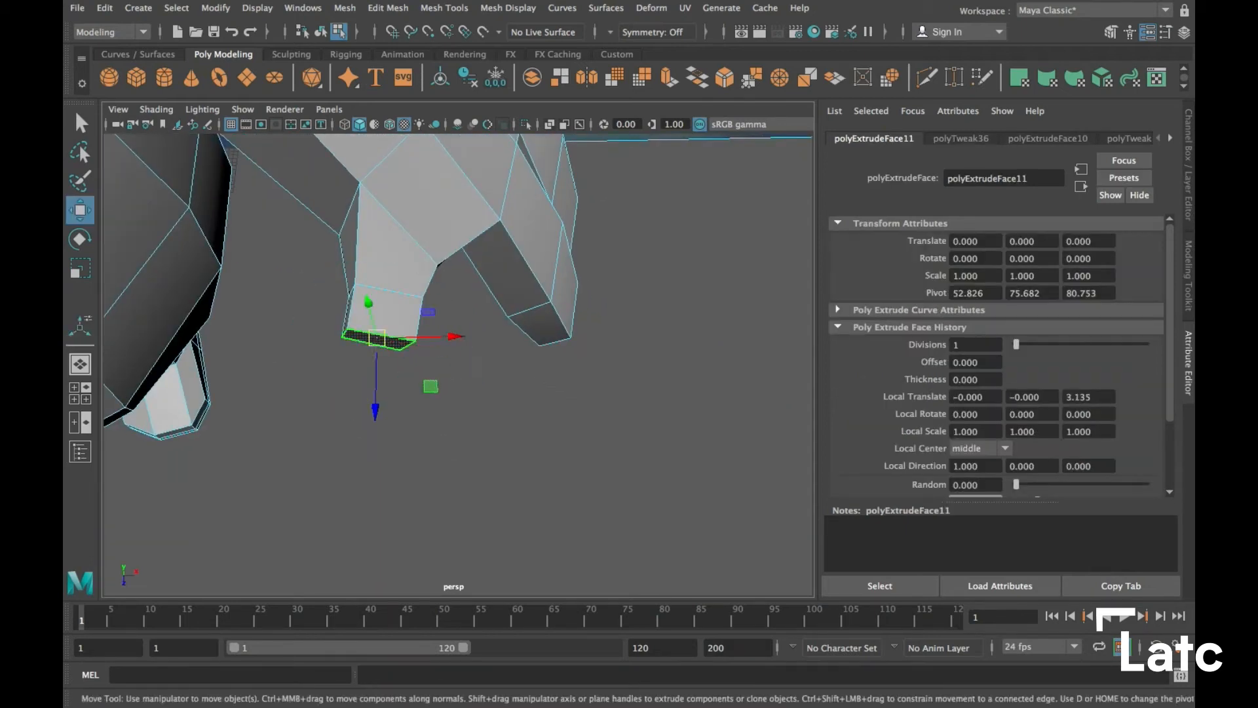
left_click_drag(452, 336, 480, 336)
Adjust the vertices between the thumb and fingers and at the lower rim of the hand's open end
left_click_drag(458, 386, 433, 400, "alt")
mouse_move(469, 285)
left_mouse_down("alt")
mouse_move(481, 383)
mouse_move(460, 280)
left_mouse_up("alt")
right_click_drag(459, 278, 459, 317)
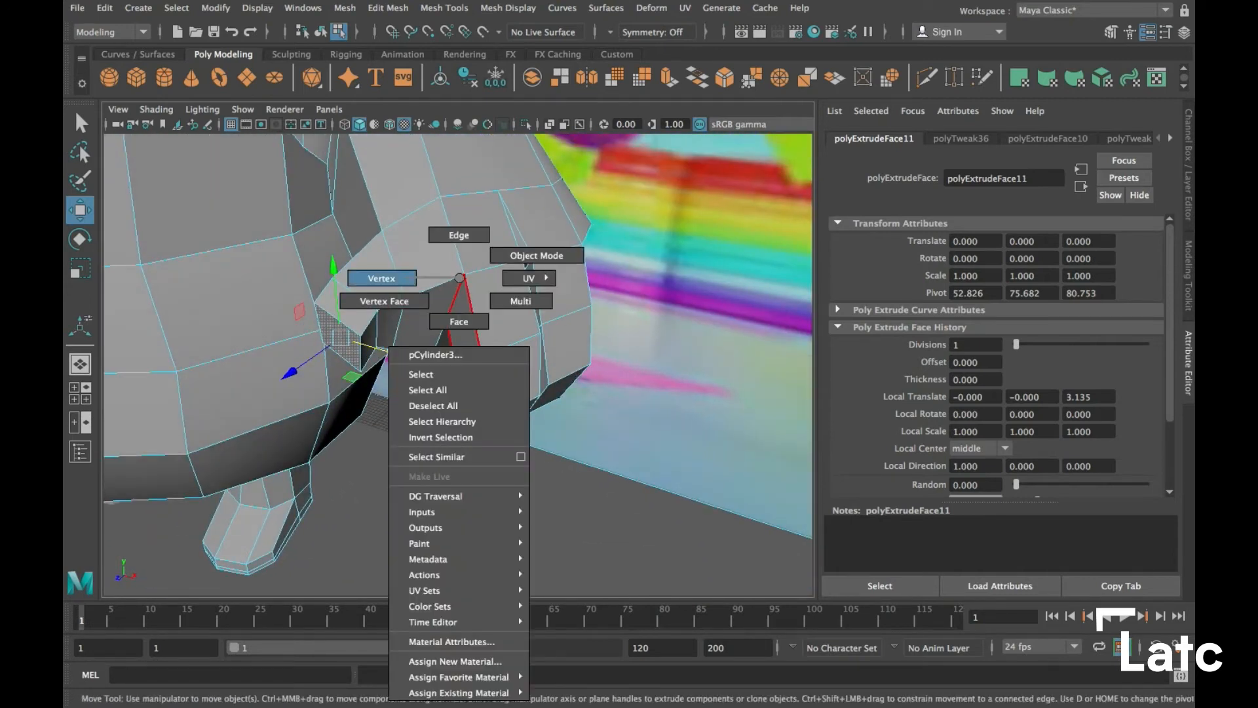
right_click_drag(417, 278, 393, 278)
key("q")
left_click(464, 274)
left_click_drag(464, 278, 420, 386, "alt")
key("w")
left_click_drag(450, 305, 485, 210)
left_click_drag(425, 328, 642, 234)
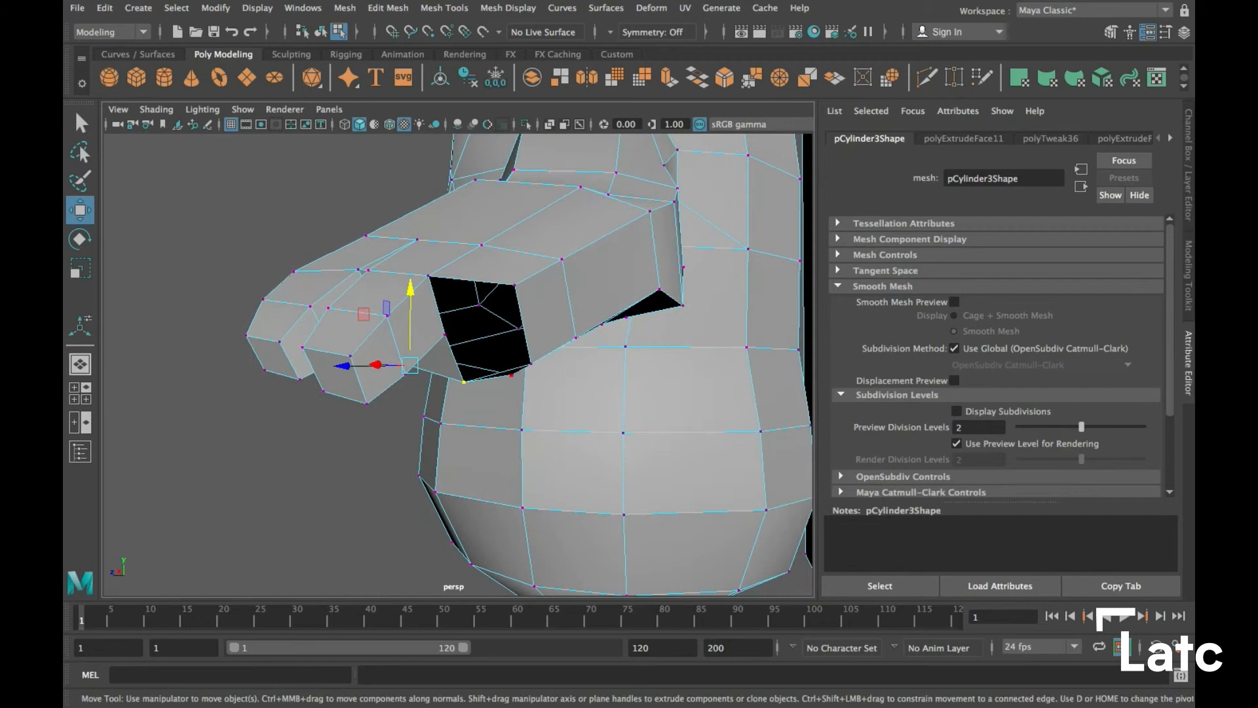
Bridge the upper and lower edges of the hand's open end next to the second finger
right_click_drag(495, 278, 477, 302)
right_click_drag(483, 243, 488, 237)
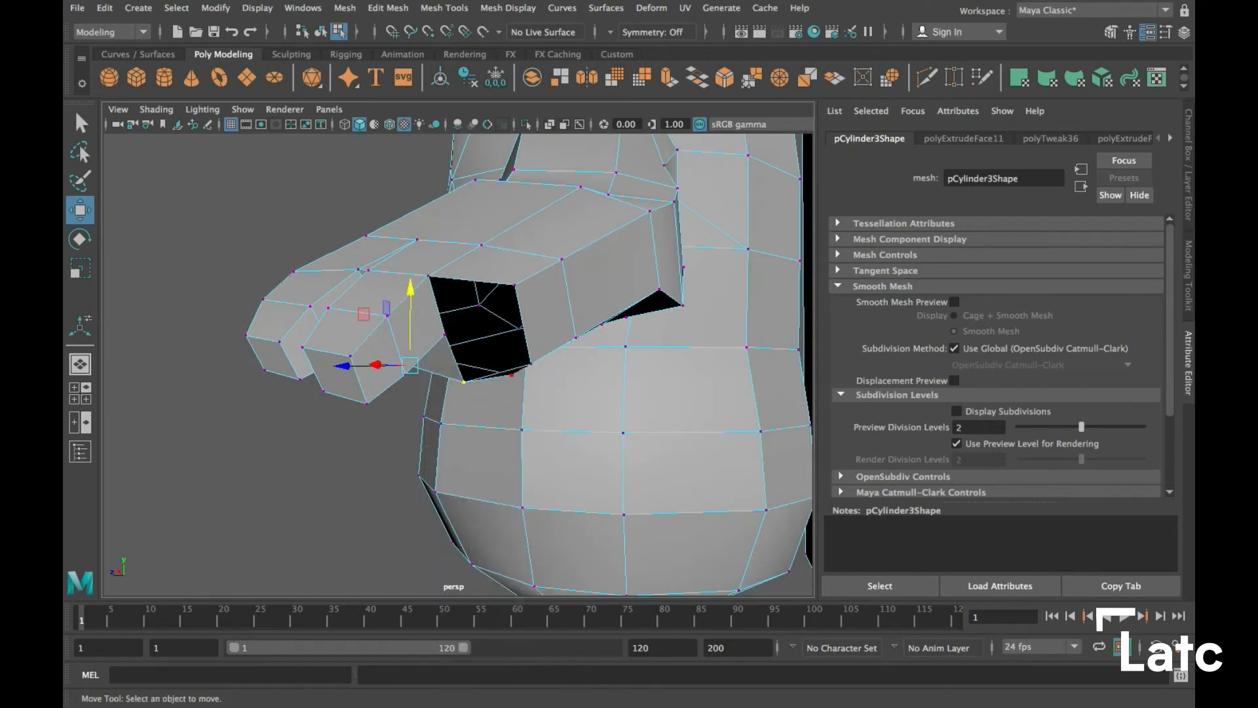
left_click(488, 376)
left_click_drag(488, 376, 557, 321, "alt")
left_click_drag(298, 291, 328, 308, "alt")
left_click(269, 412)
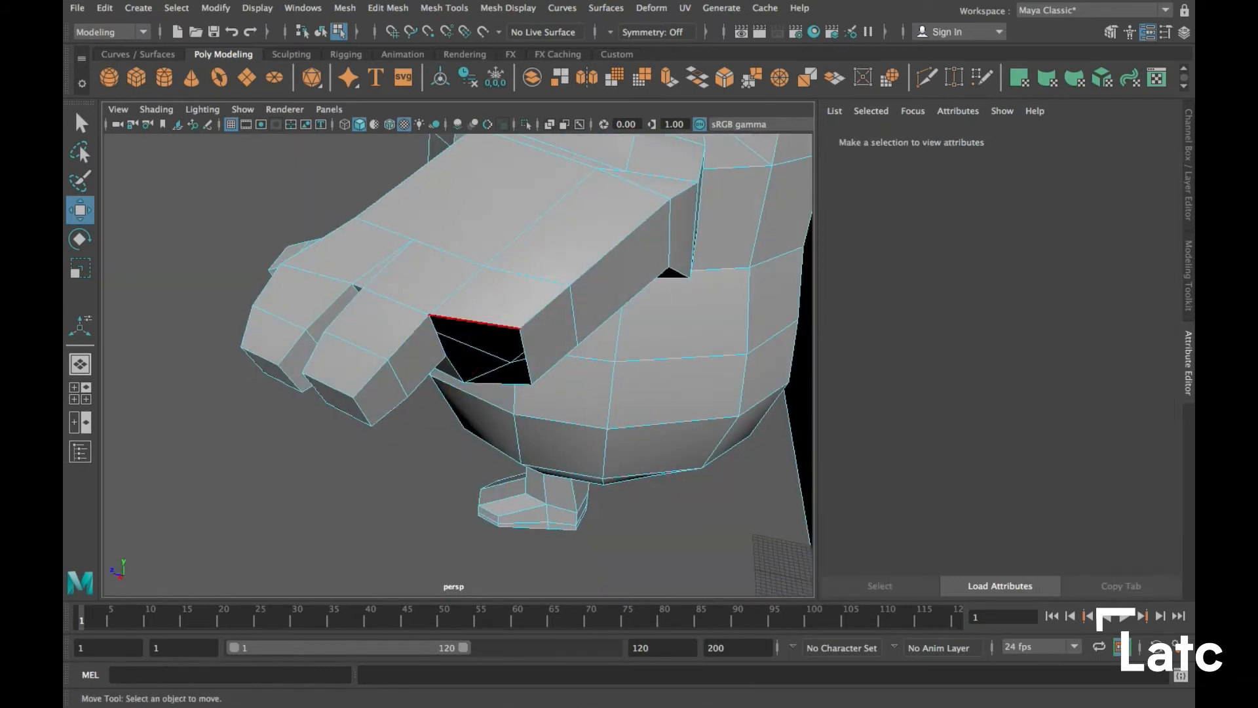
left_click(477, 322)
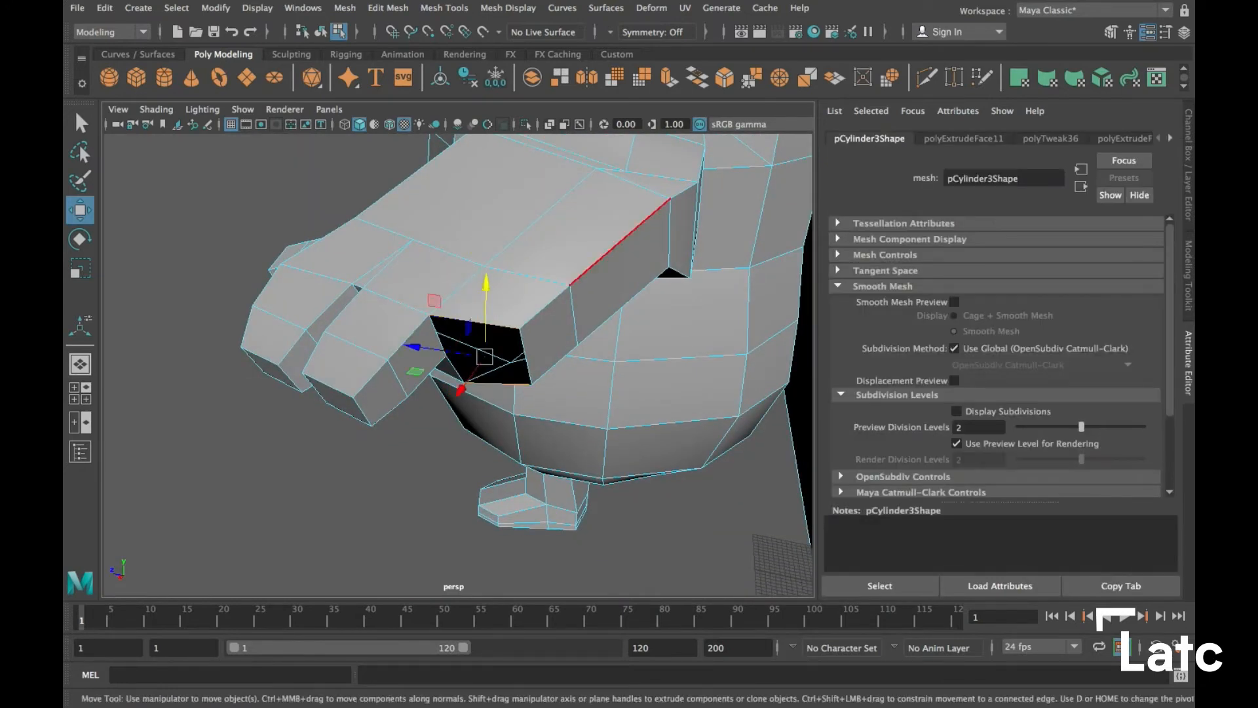
left_click(697, 77)
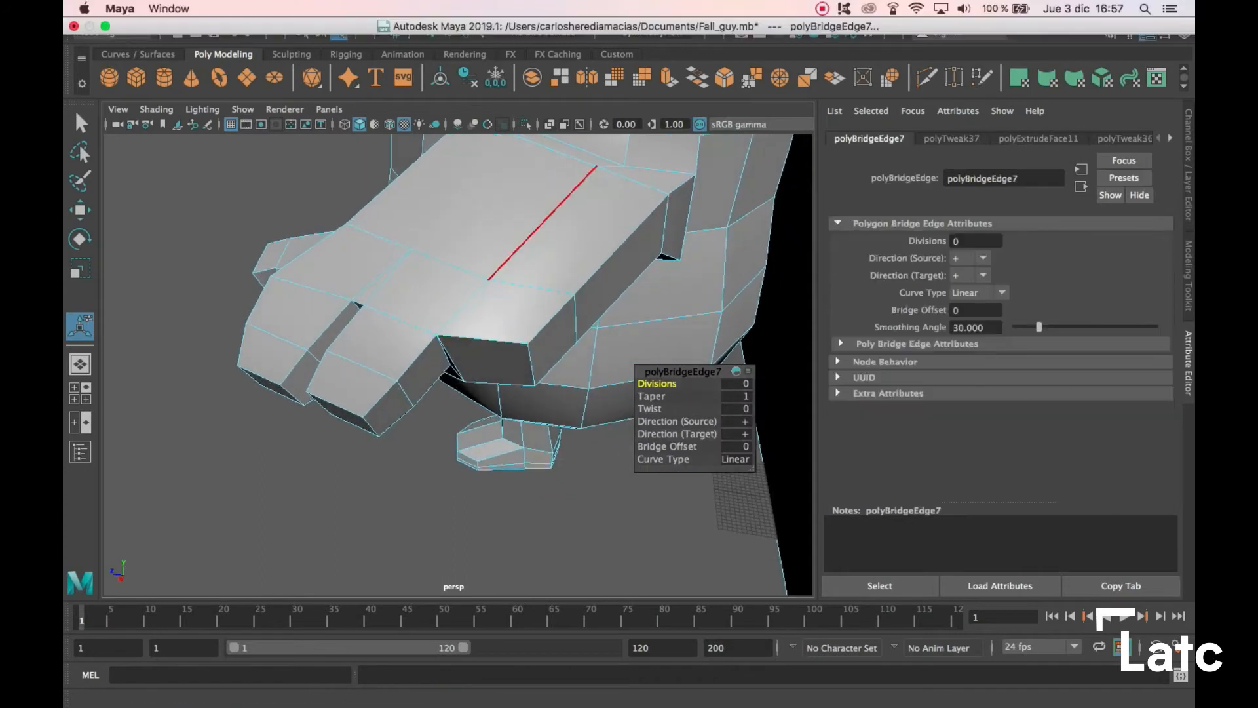
Cut an edge with Multi-Cut across the new end face, from the second finger's base vertex to the hand's outer edge
mouse_move(458, 328)
left_mouse_down("alt")
mouse_move(445, 302)
mouse_move(472, 295)
mouse_move(458, 314)
left_mouse_up("alt")
scroll(512, 295, "up", 4)
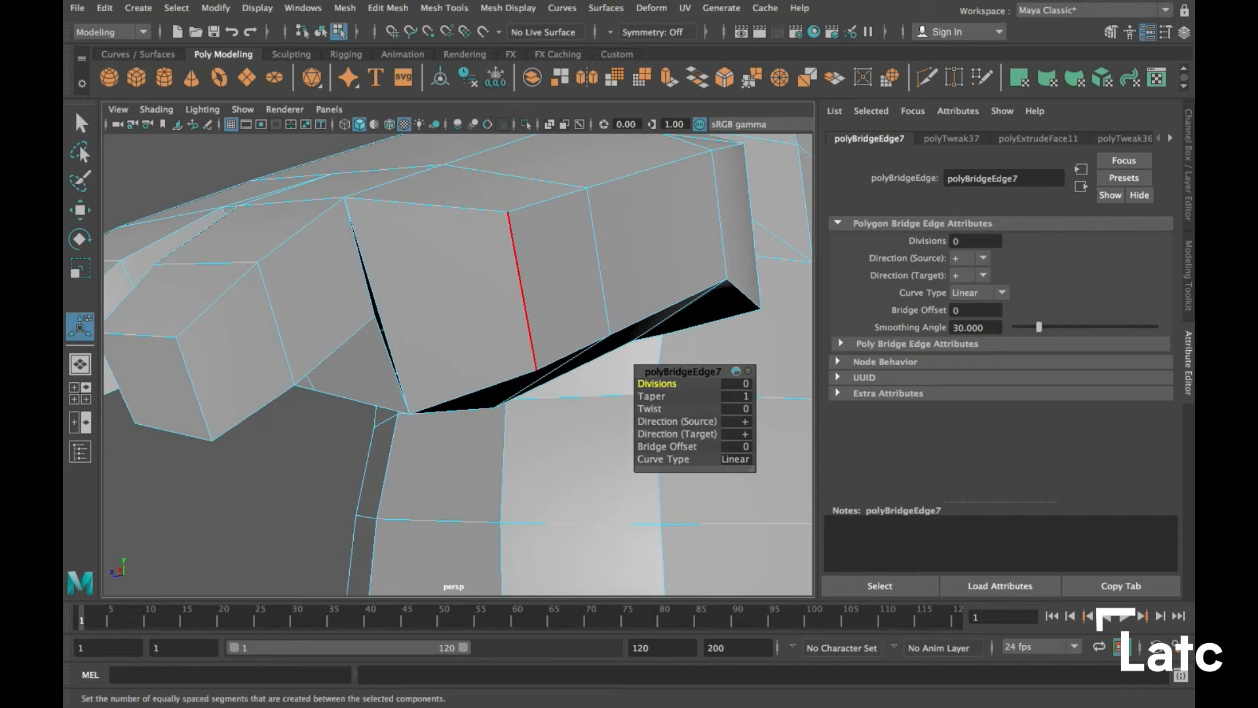
left_click(376, 316)
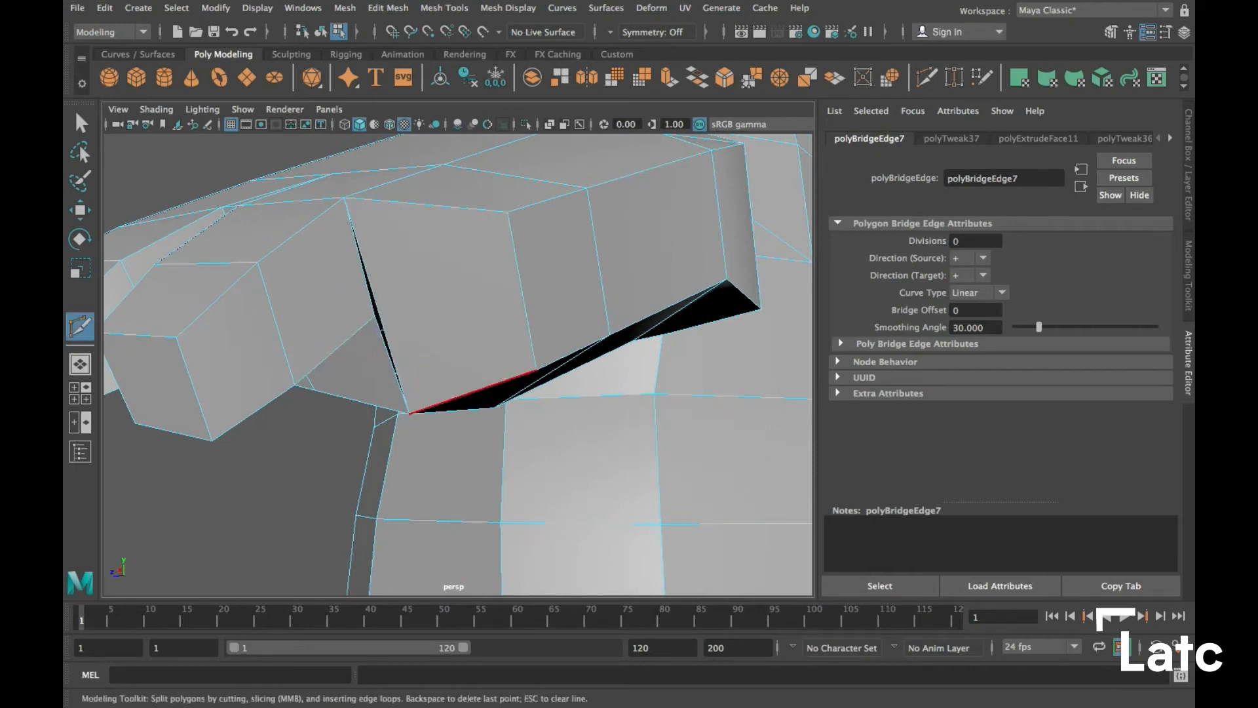
left_click_drag(381, 331, 550, 346, "alt")
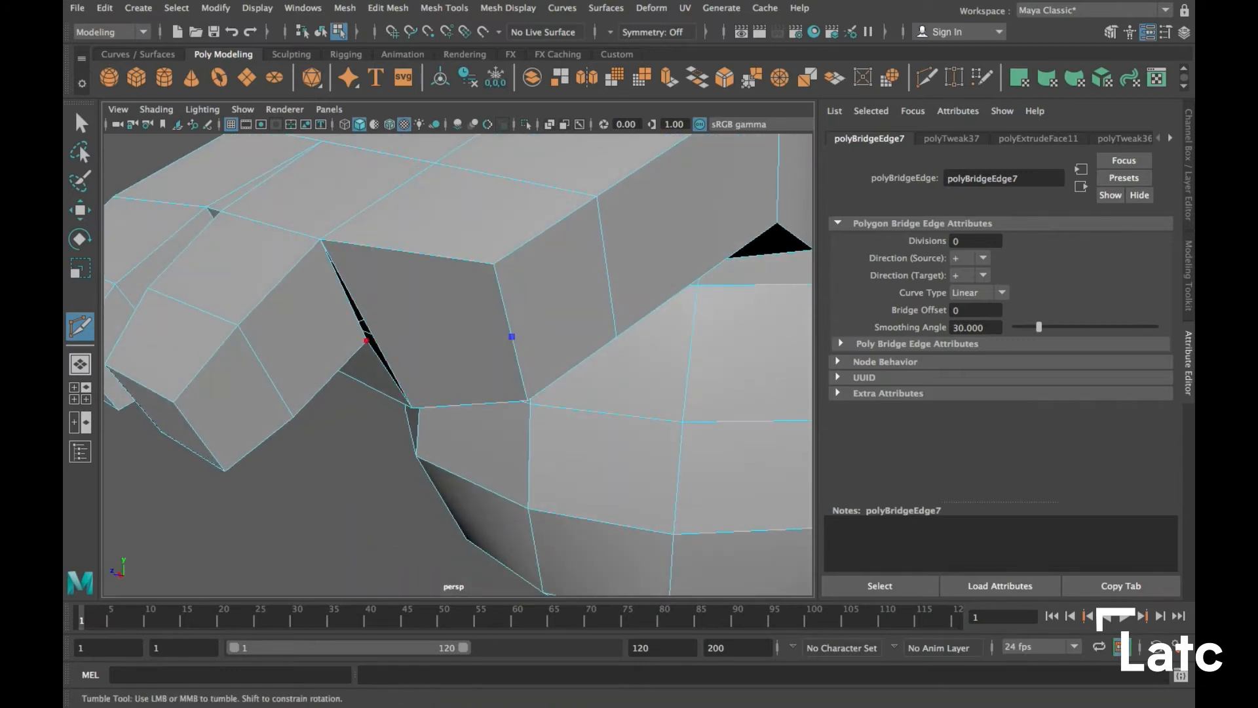
left_click_drag(393, 330, 472, 338, "alt")
right_click_drag(472, 337, 498, 341, "alt")
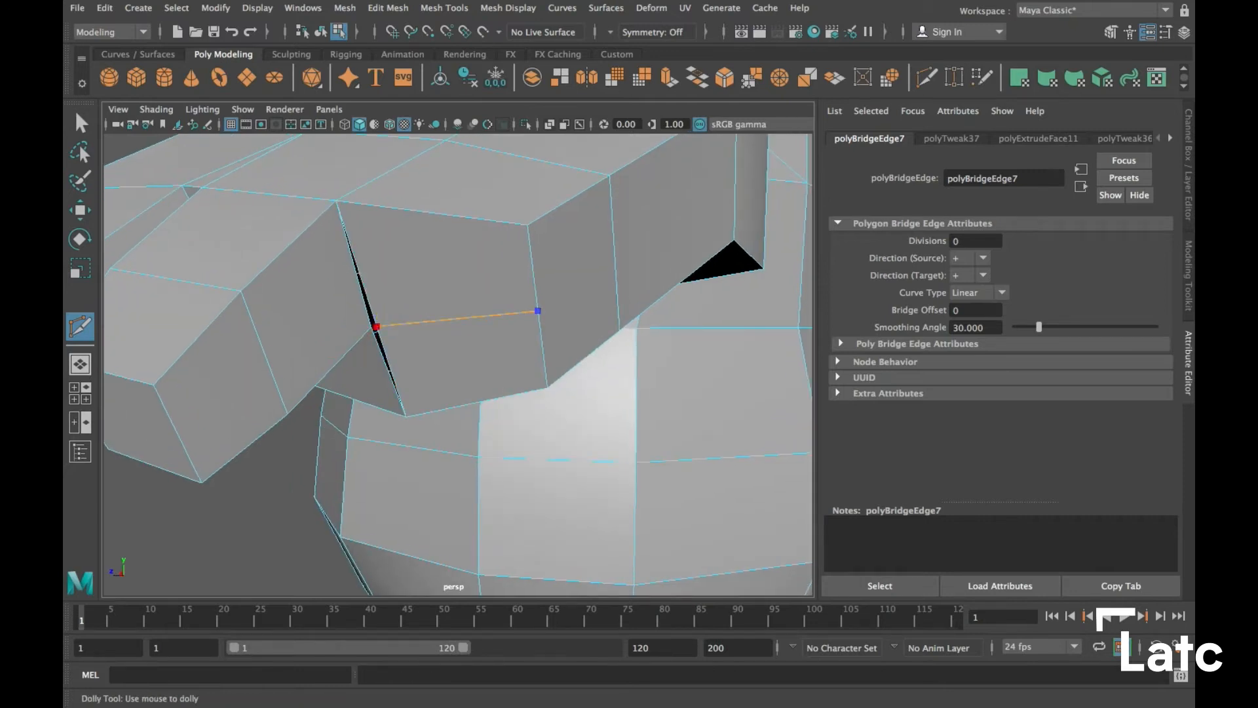
left_click(376, 326)
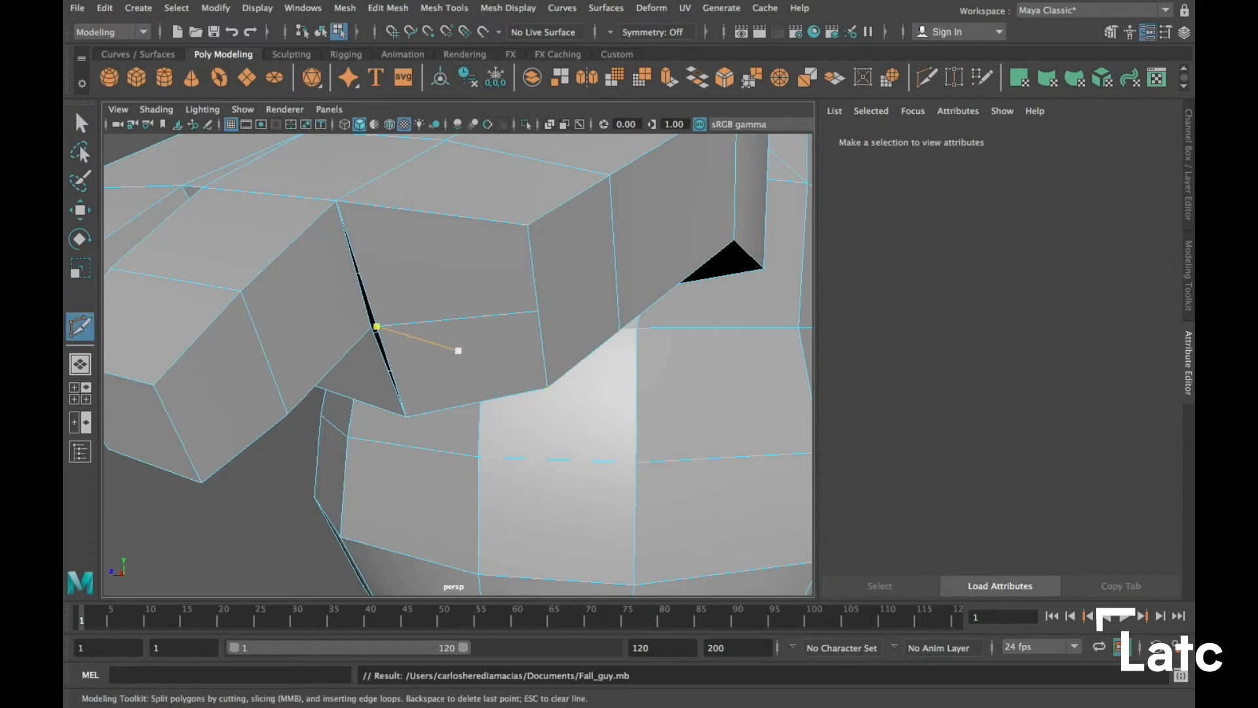
left_click(500, 317)
Merge the loose vertices along the gap between the second finger's base and the bridged end face
key("q")
left_click_drag(459, 341, 537, 367, "alt")
right_click_drag(393, 330, 314, 325, "alt")
left_click_drag(407, 289, 443, 282, "alt")
right_click_drag(443, 281, 367, 282)
left_click(954, 78)
Cut a new edge beside the second finger with Multi-Cut, from the hand's edge loop down to the end's middle edge
left_click_drag(452, 295, 370, 338, "alt")
left_click_drag(372, 337, 446, 367, "alt")
middle_click_drag(446, 367, 457, 394, "alt")
middle_click_drag(444, 240, 433, 265, "alt")
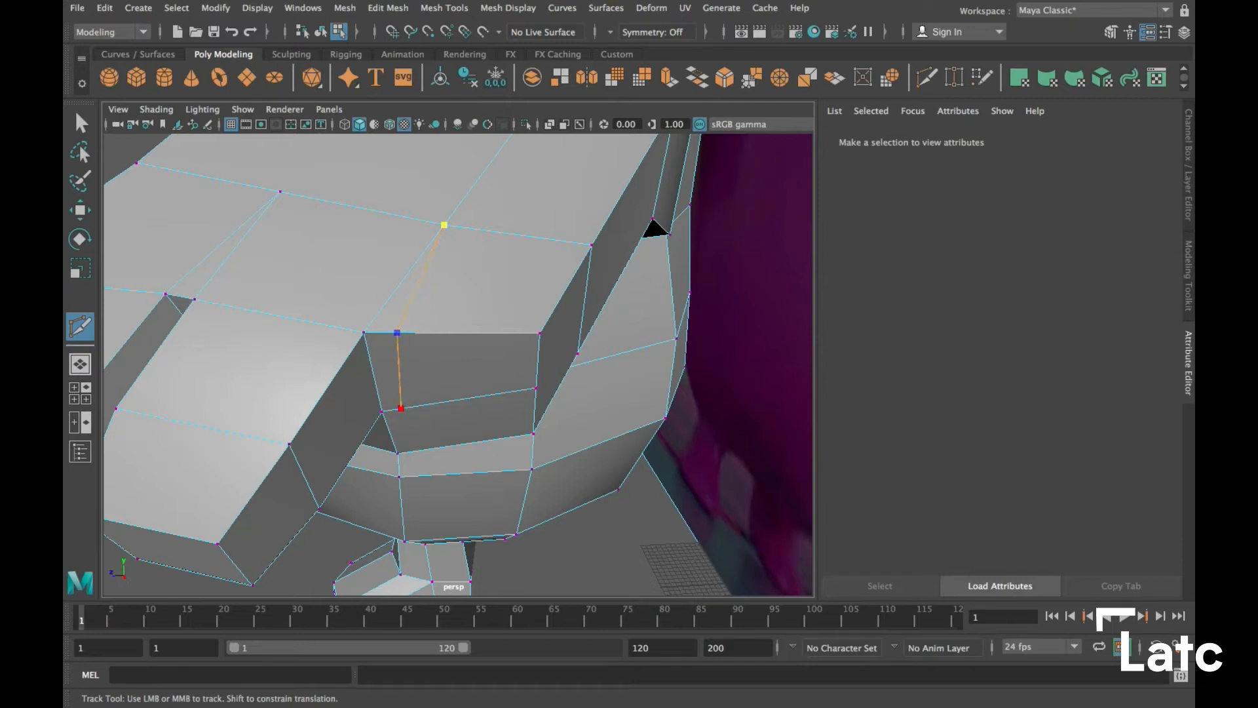
Extrude the upper end face beside the second finger by 2.875 and move it downward to start a third finger
right_click_drag(404, 277, 404, 326)
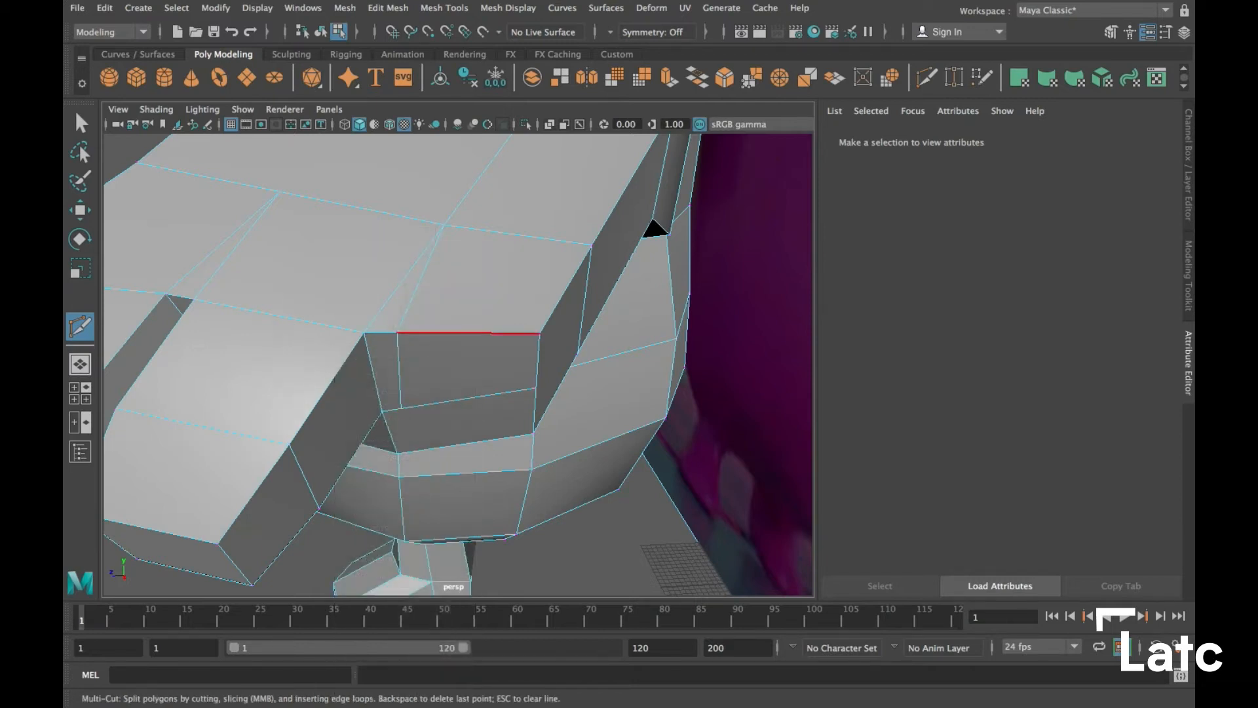
key("q")
left_click(467, 366)
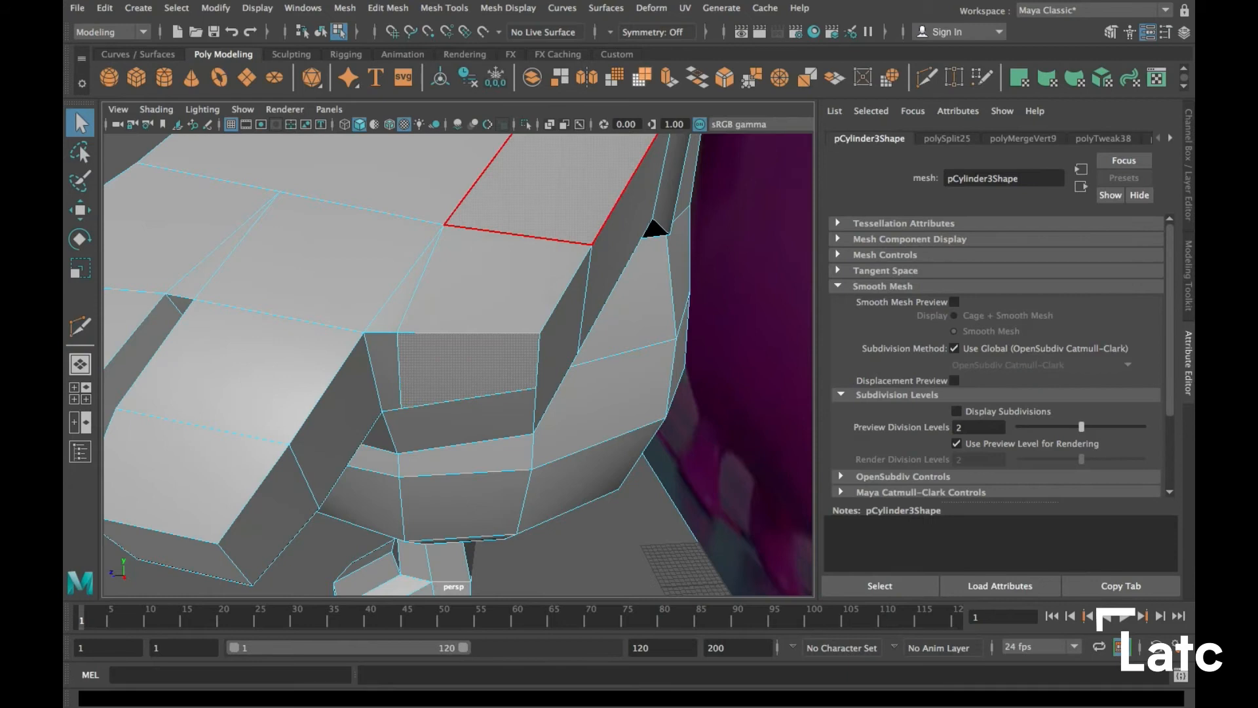
key("ctrl+e")
left_click_drag(472, 354, 446, 419, "alt")
left_click_drag(552, 263, 576, 328, "alt")
key("w")
left_click_drag(517, 401, 478, 436)
left_click_drag(478, 435, 387, 315, "alt")
left_click_drag(346, 331, 542, 365, "alt")
Adjust the height of the vertices around the third finger's base and extrude its end face again by 0.77
right_click(454, 278)
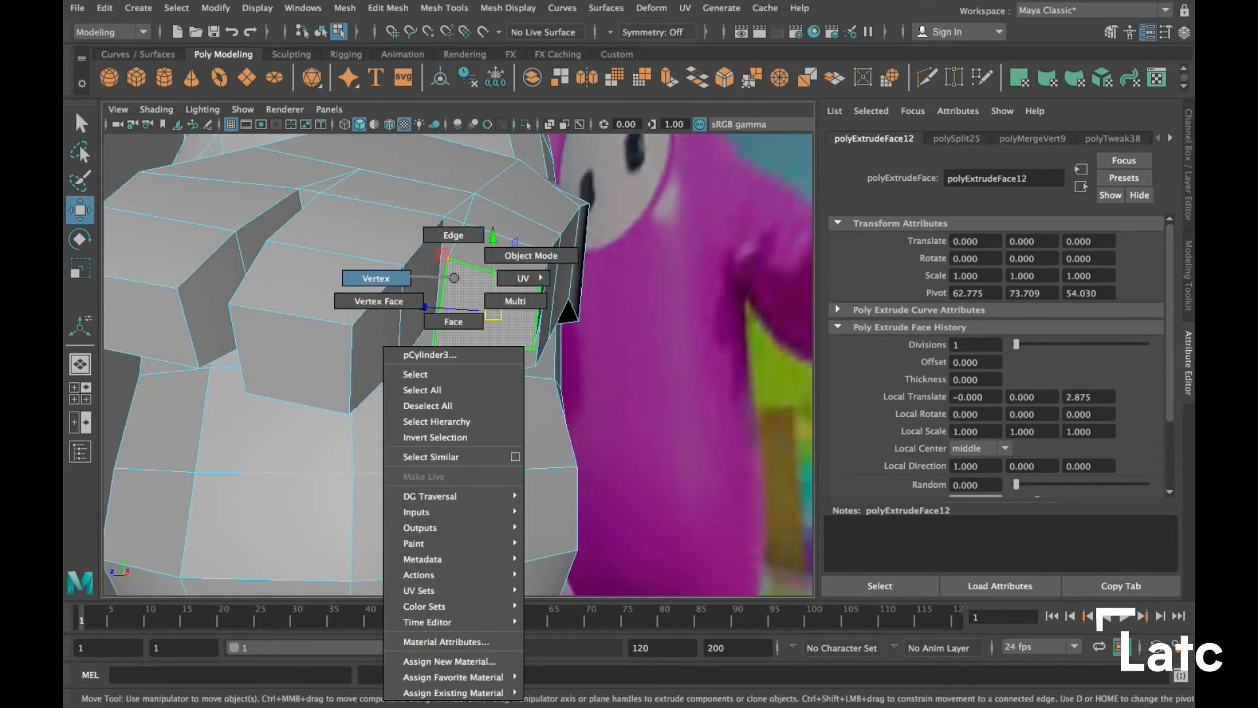
right_click_drag(454, 278, 376, 277)
left_click_drag(448, 260, 468, 147, "alt")
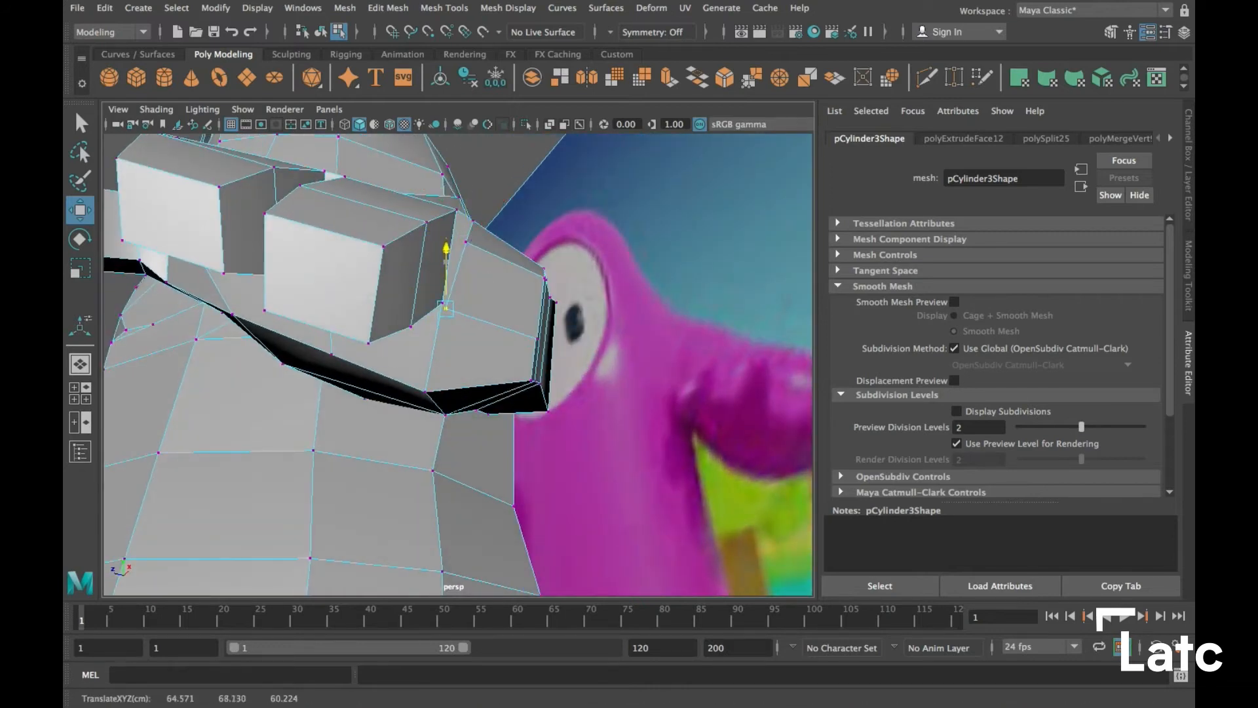
left_click_drag(389, 297, 391, 281)
left_click_drag(392, 301, 112, 294)
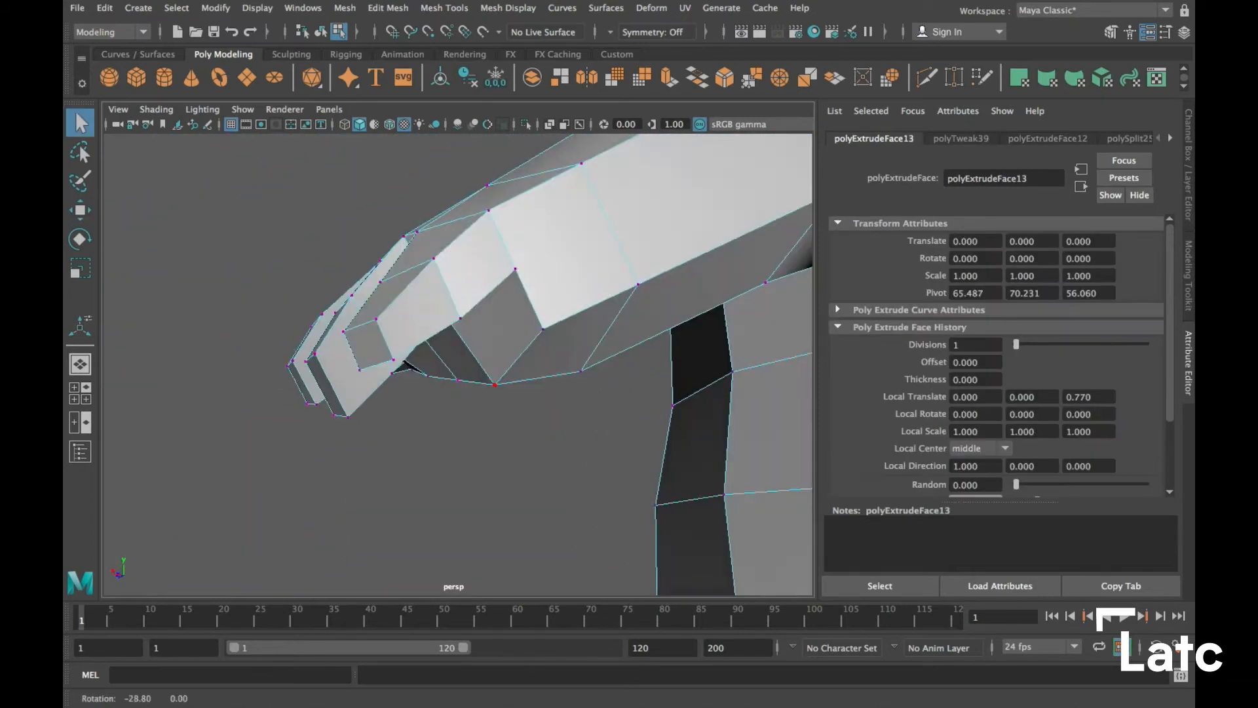
Move the vertices beneath the third finger to reshape the hand's outer lower corner
left_click_drag(459, 315, 367, 281, "alt")
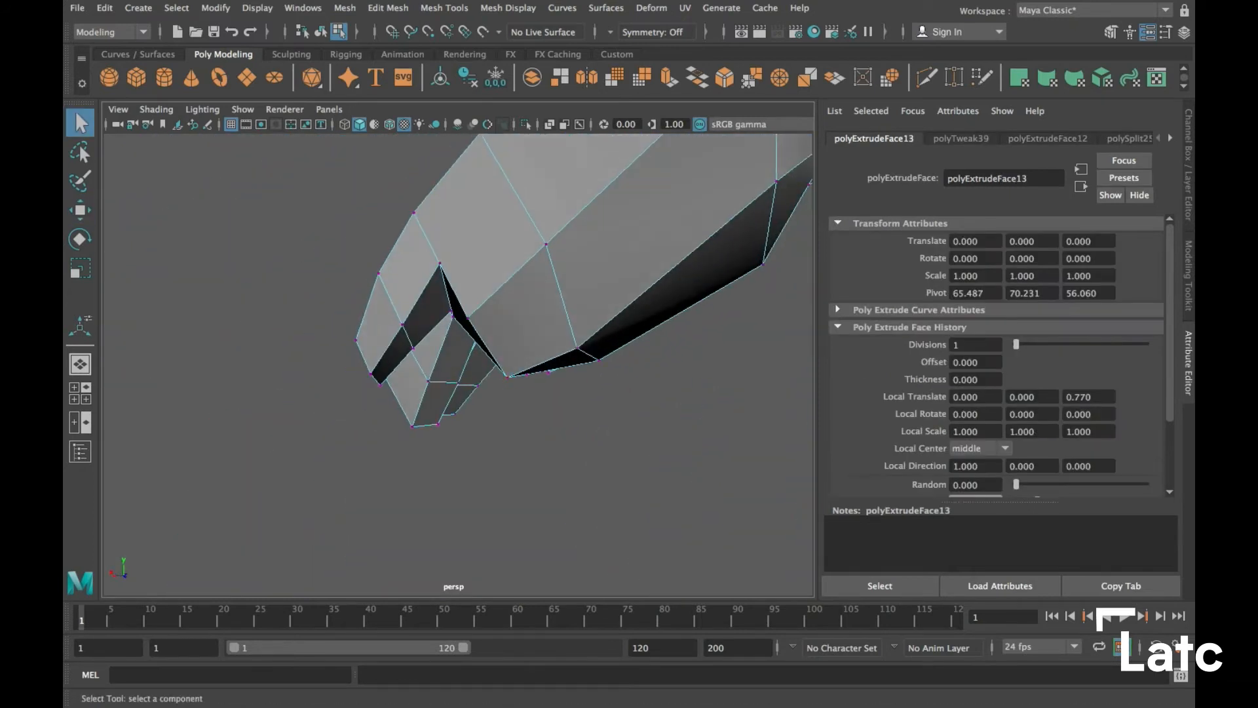
left_click(467, 318)
left_click_drag(467, 318, 481, 347, "alt")
middle_click_drag(481, 347, 495, 367, "alt")
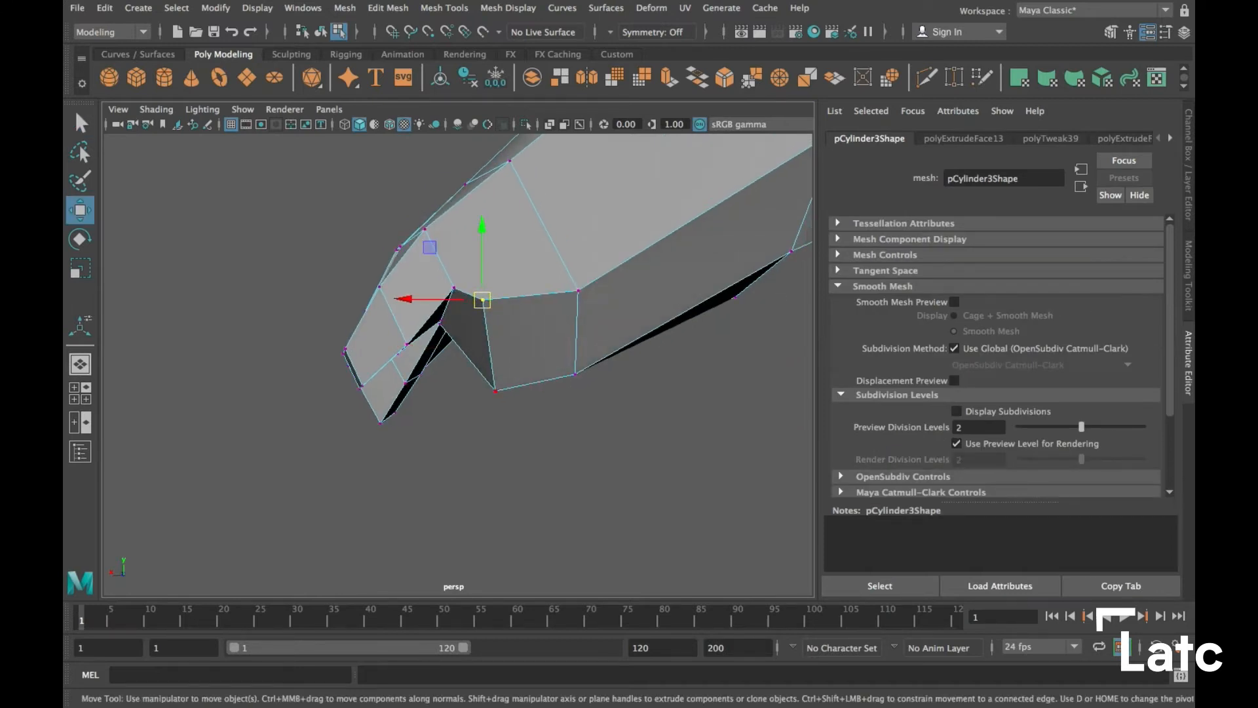
left_click_drag(576, 374, 458, 331)
Adjust the vertices along the palm's underside and wrist to smooth the hand's lower contour
scroll(338, 336, "up", 3)
scroll(338, 336, "down", 4)
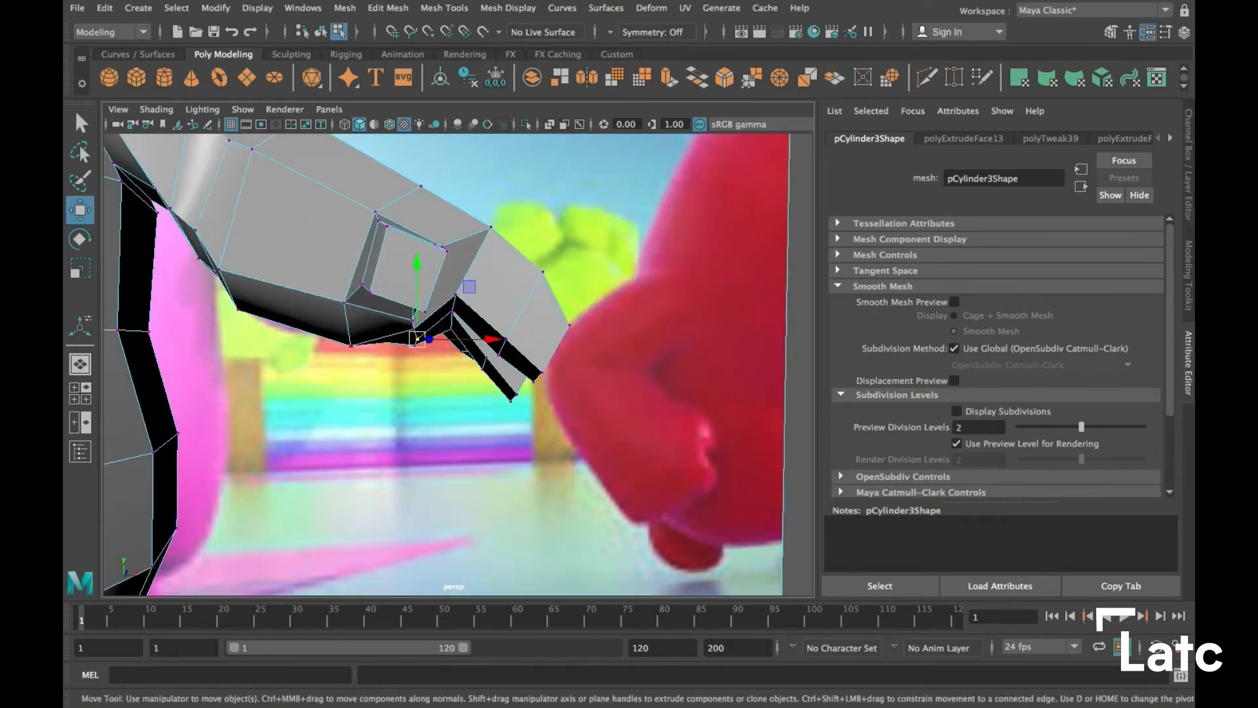
left_click_drag(344, 326, 347, 325)
left_click_drag(354, 328, 387, 235, "alt")
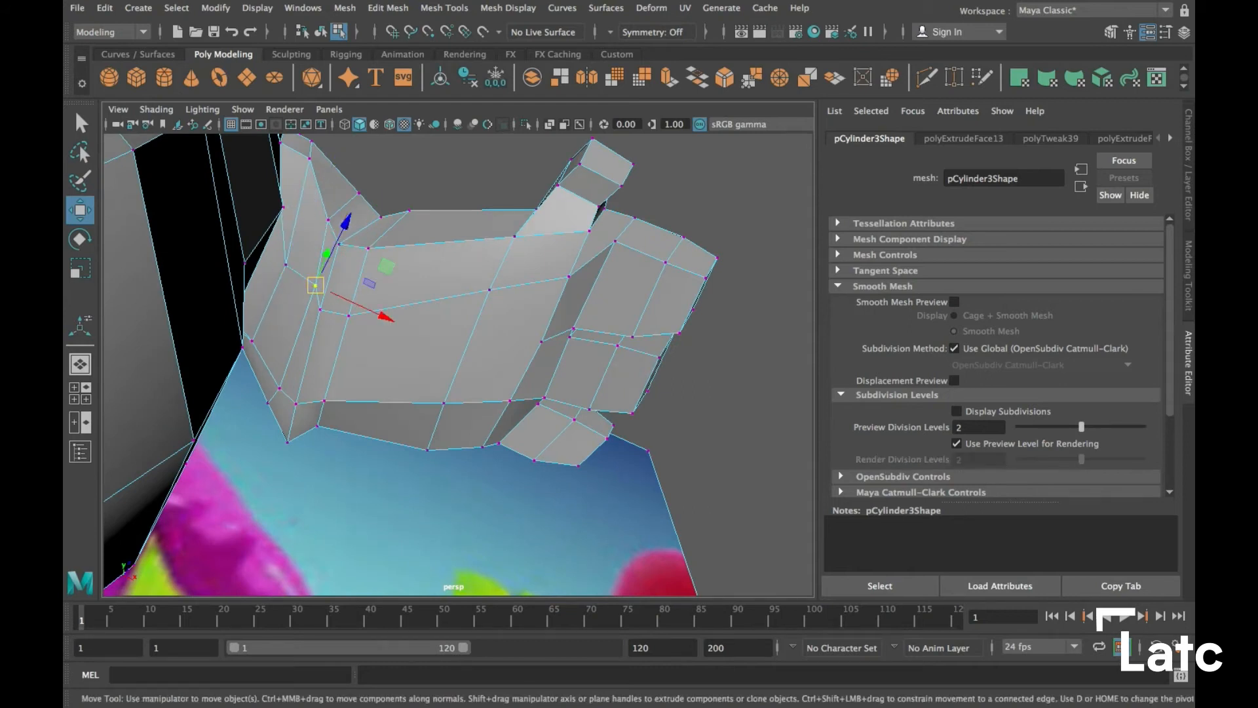
Examine the hand, its fingers and the arm's connection to the body from several sides
left_click_drag(498, 315, 310, 342, "alt")
right_click_drag(310, 342, 213, 334, "alt")
middle_click_drag(213, 334, 297, 328, "alt")
left_click_drag(297, 327, 232, 331, "alt")
middle_click_drag(233, 331, 176, 324, "alt")
left_click_drag(354, 334, 265, 352, "alt")
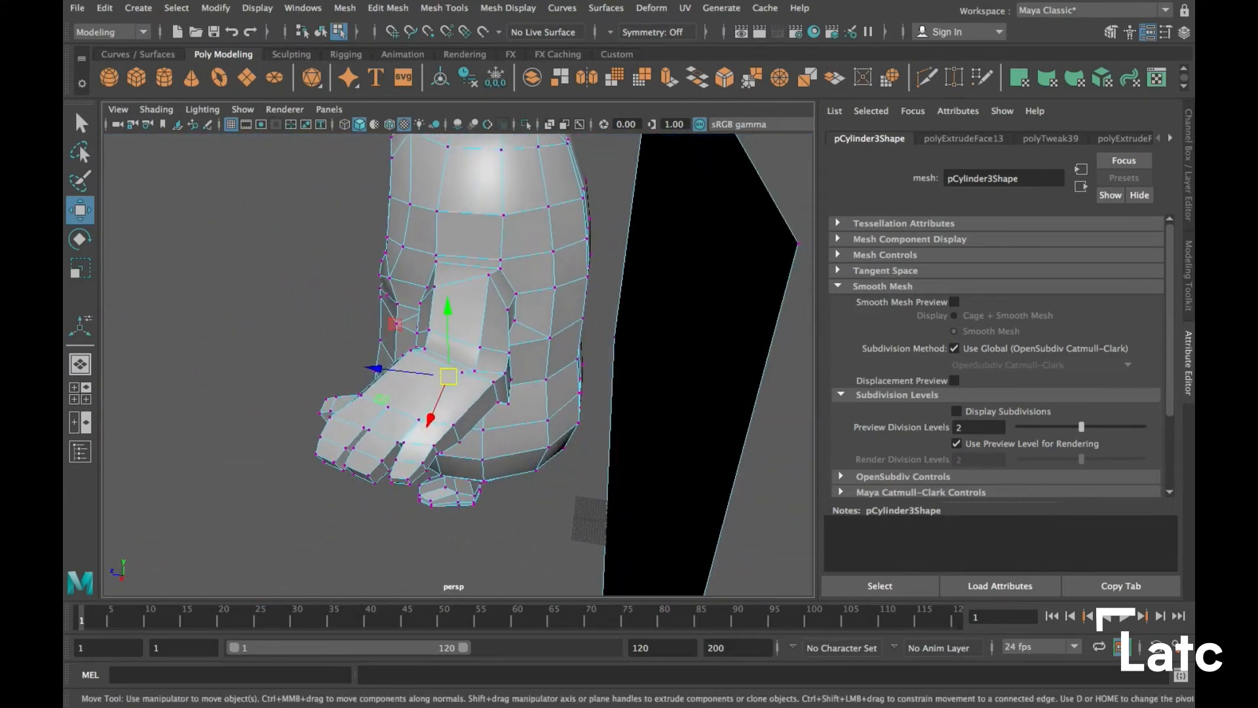
right_click_drag(341, 347, 295, 346, "alt")
middle_click_drag(295, 346, 272, 418, "alt")
right_click_drag(271, 418, 373, 416, "alt")
middle_click_drag(373, 416, 410, 357, "alt")
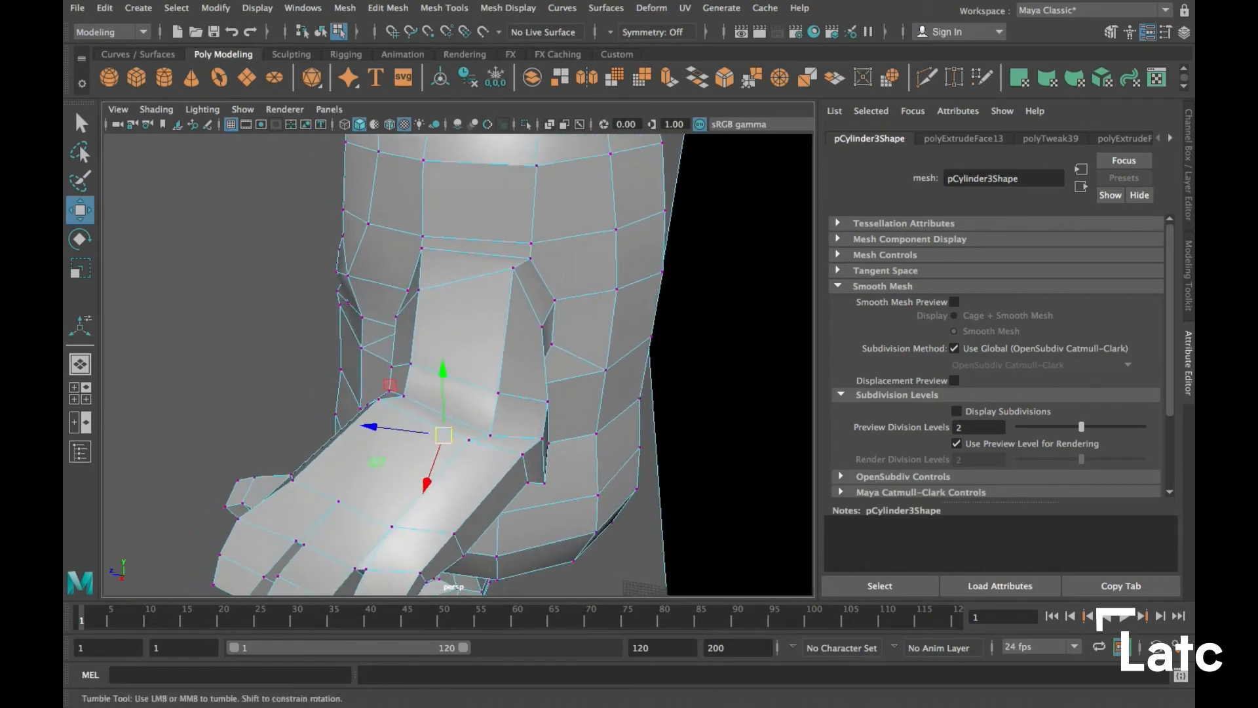
Save the scene and reposition the vertices along the top of the arm where it meets the shoulder
left_click_drag(410, 357, 473, 361, "alt")
key("super+s")
left_click(547, 268)
left_click_drag(547, 267, 524, 243, "alt")
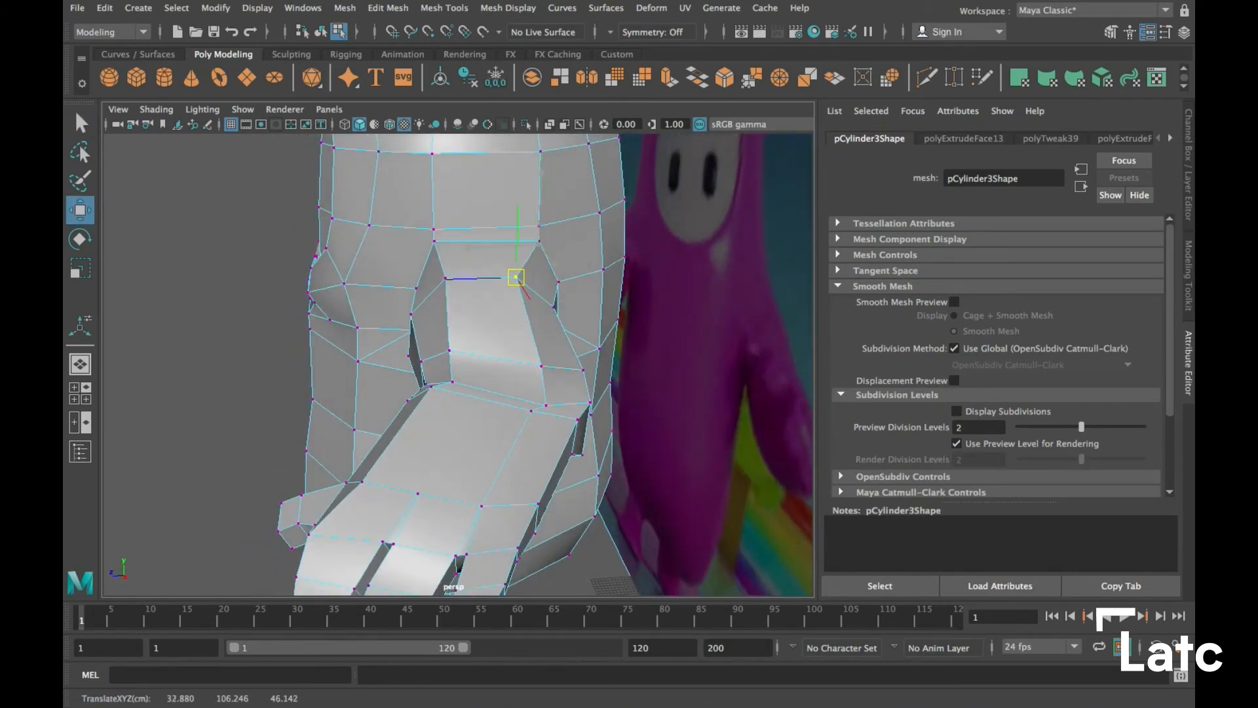
left_click_drag(555, 283, 413, 318, "alt")
left_click(542, 341)
left_click_drag(481, 266, 515, 337, "alt")
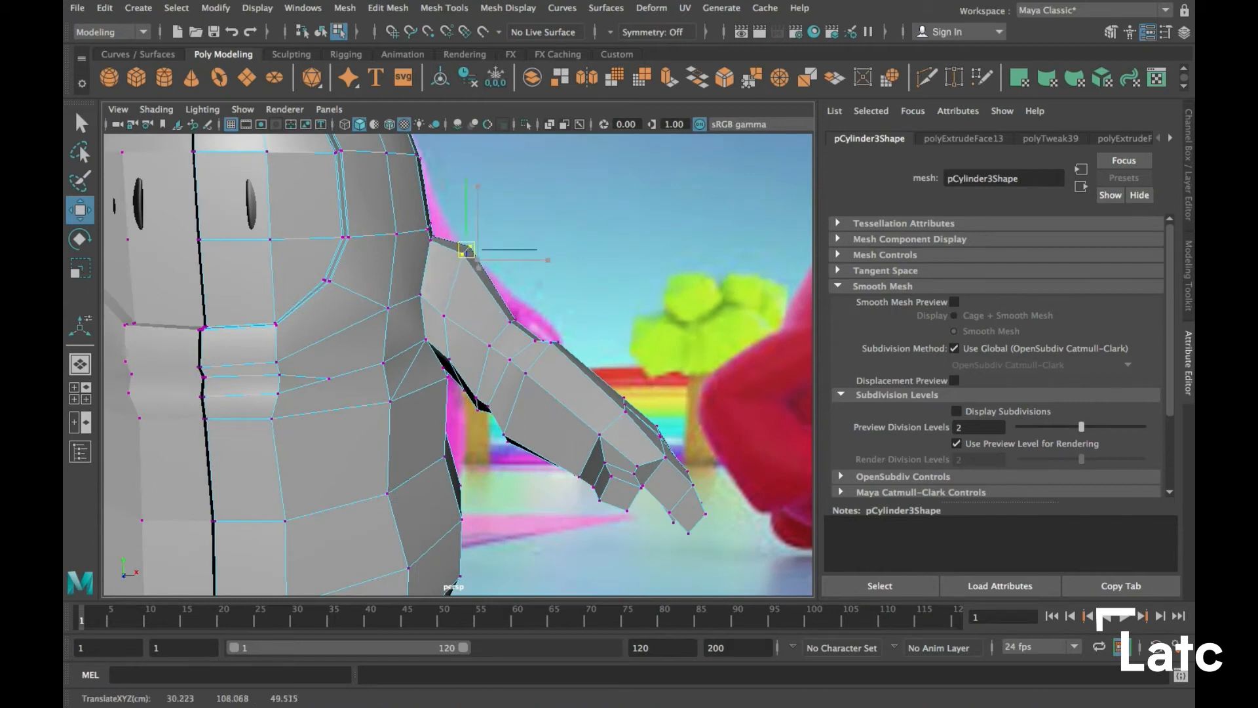
Examine the arm, thumb and fingers in smooth preview from the front and from below
left_click_drag(515, 338, 649, 328, "alt")
middle_click_drag(537, 328, 760, 338, "alt")
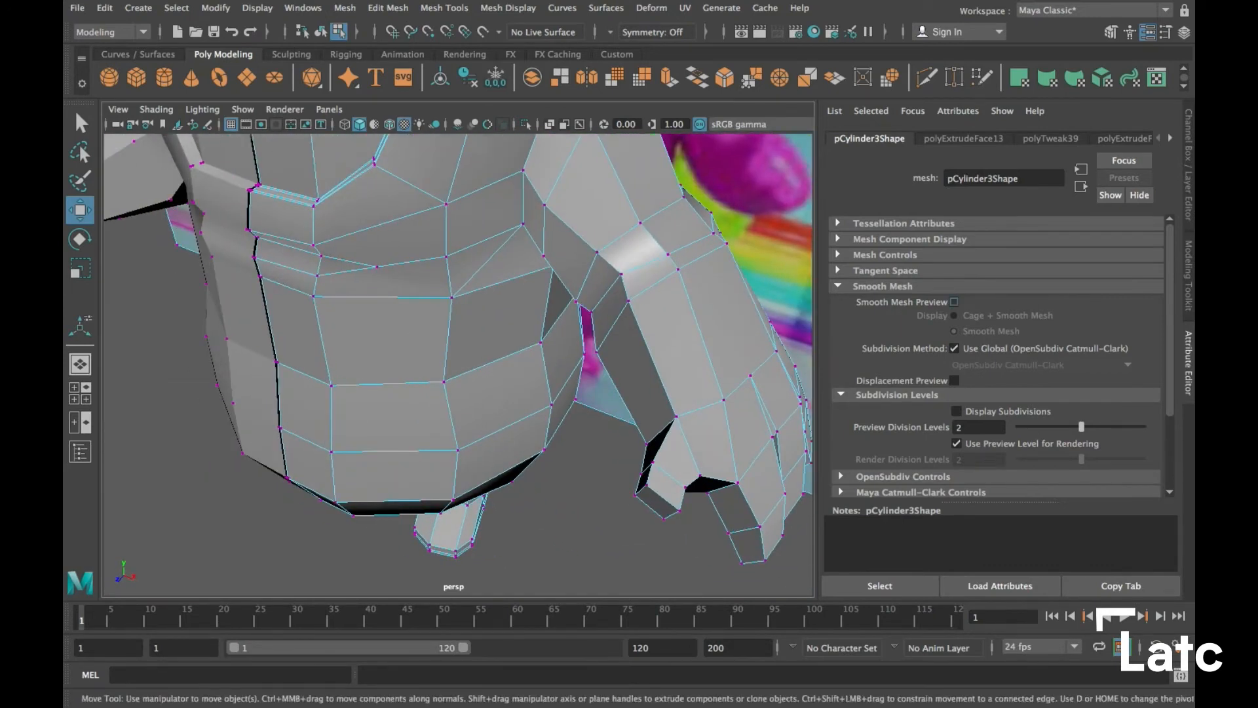
key("3")
left_click_drag(682, 341, 740, 308, "alt")
left_click_drag(655, 367, 655, 393, "alt")
right_click_drag(655, 393, 596, 393, "alt")
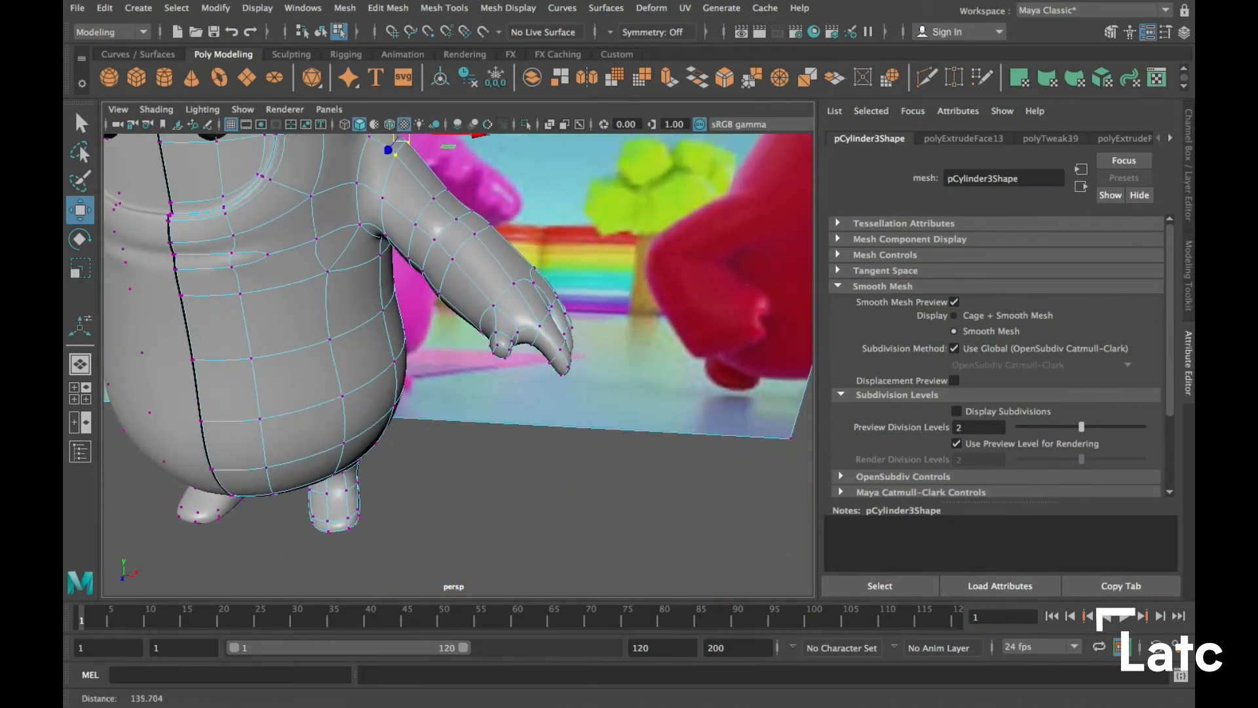
scroll(501, 341, "up", 4)
middle_click_drag(502, 334, 494, 378, "alt")
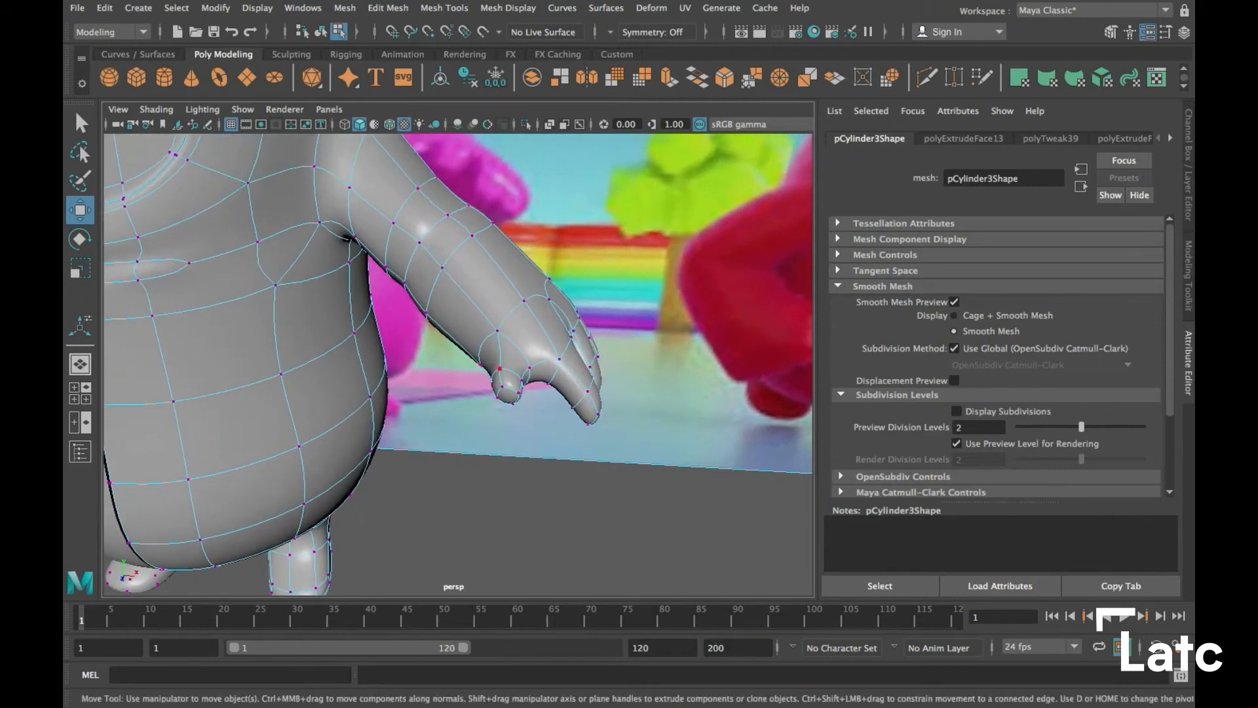
left_click_drag(483, 368, 565, 296, "alt")
Turn off smooth preview and move the vertices at the base of the thumb to reshape where it joins the palm
key("1")
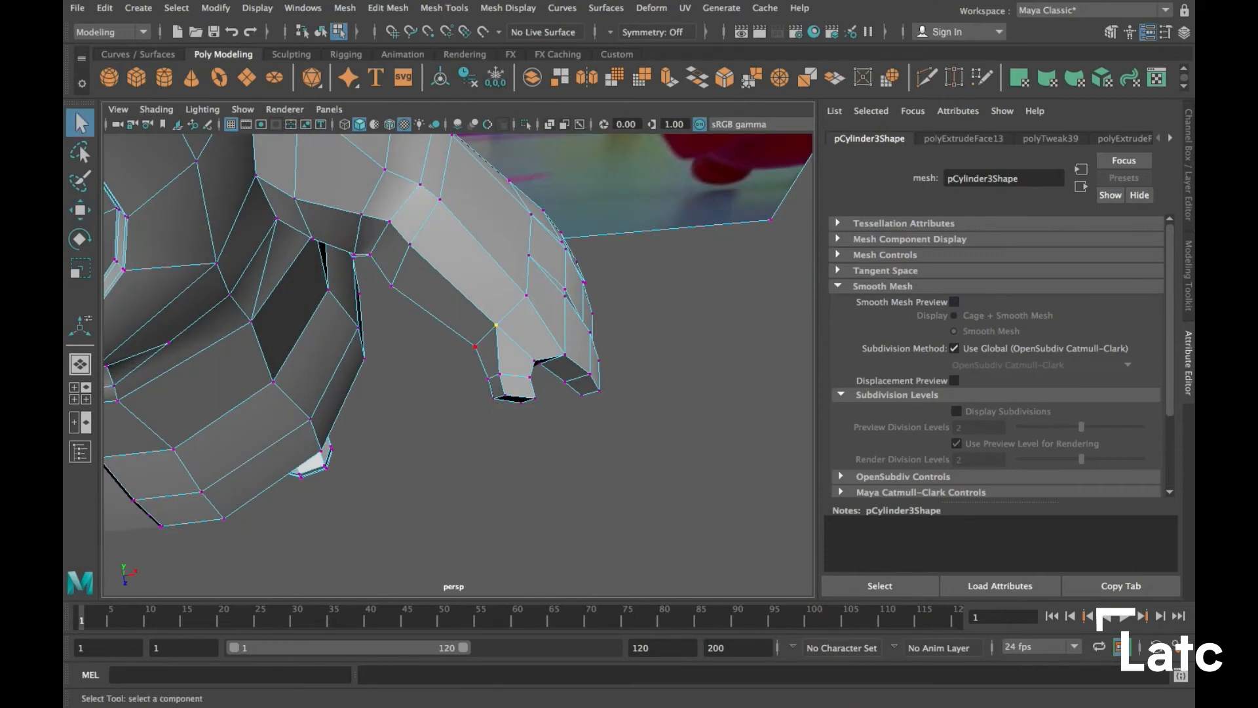
left_click_drag(496, 328, 460, 393, "alt")
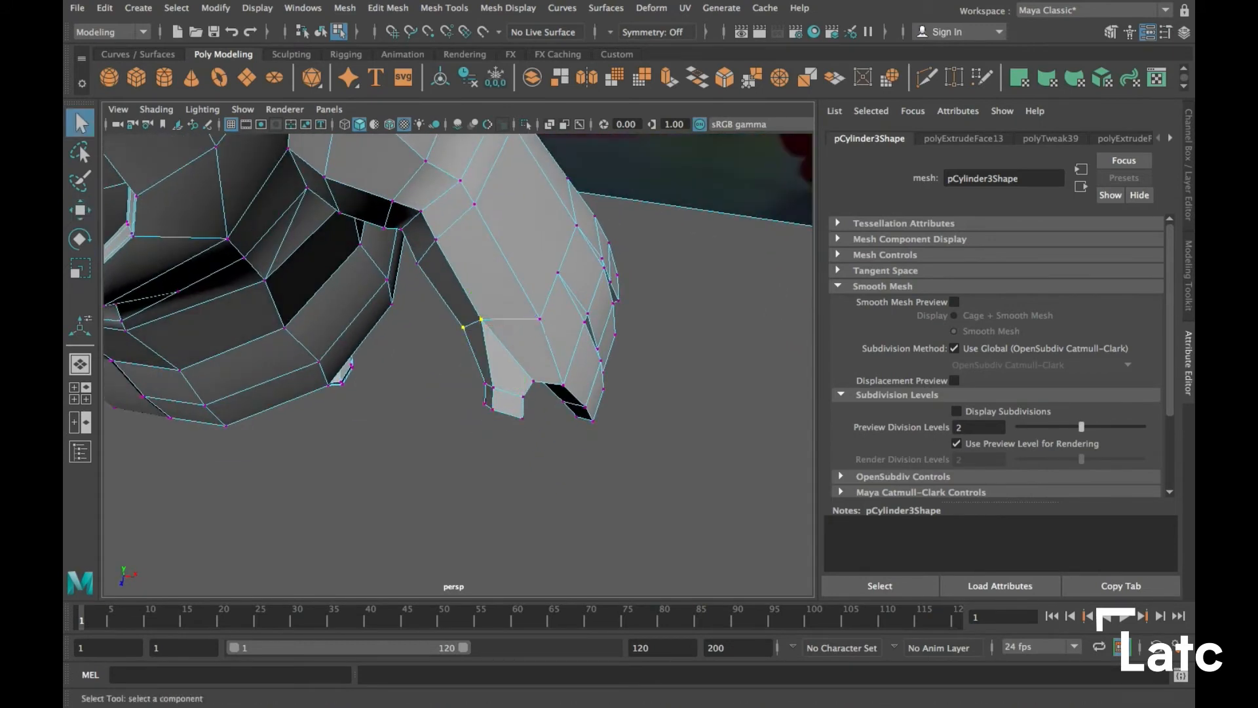
left_click_drag(571, 385, 511, 371, "alt")
middle_click_drag(511, 371, 441, 384, "alt")
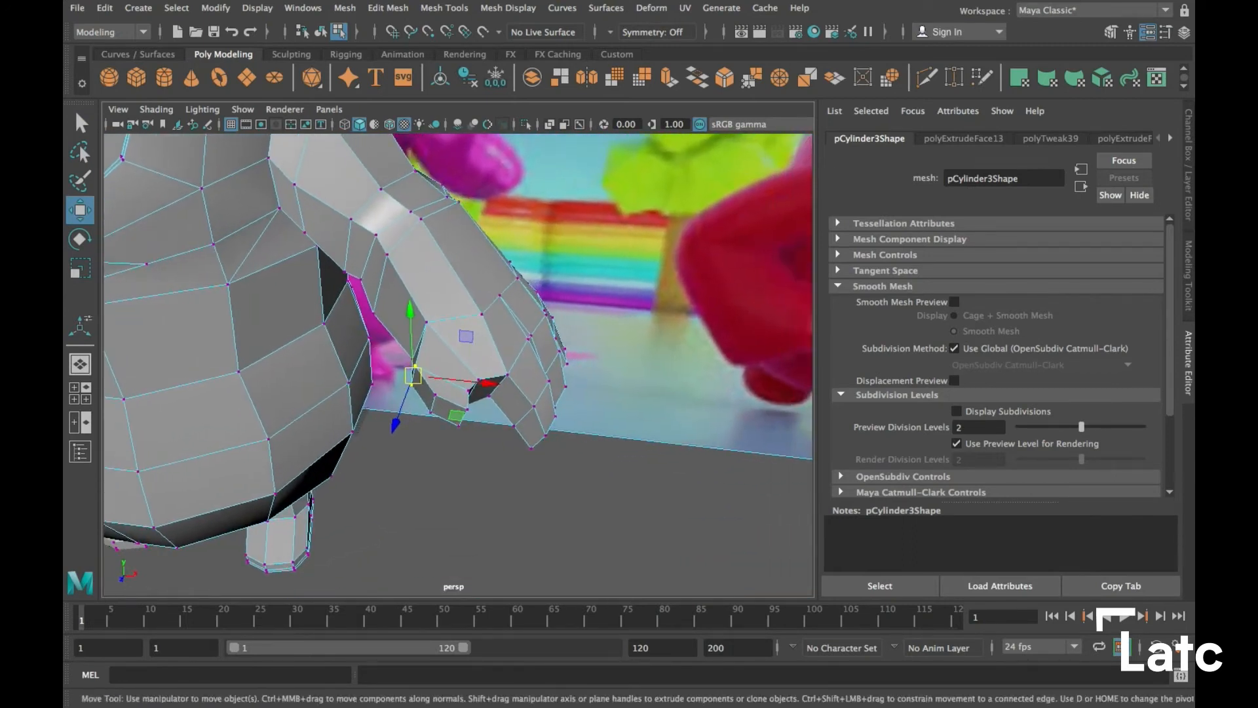
left_click_drag(441, 384, 462, 385, "alt")
right_click_drag(462, 386, 489, 387, "alt")
left_click_drag(488, 387, 478, 429, "alt")
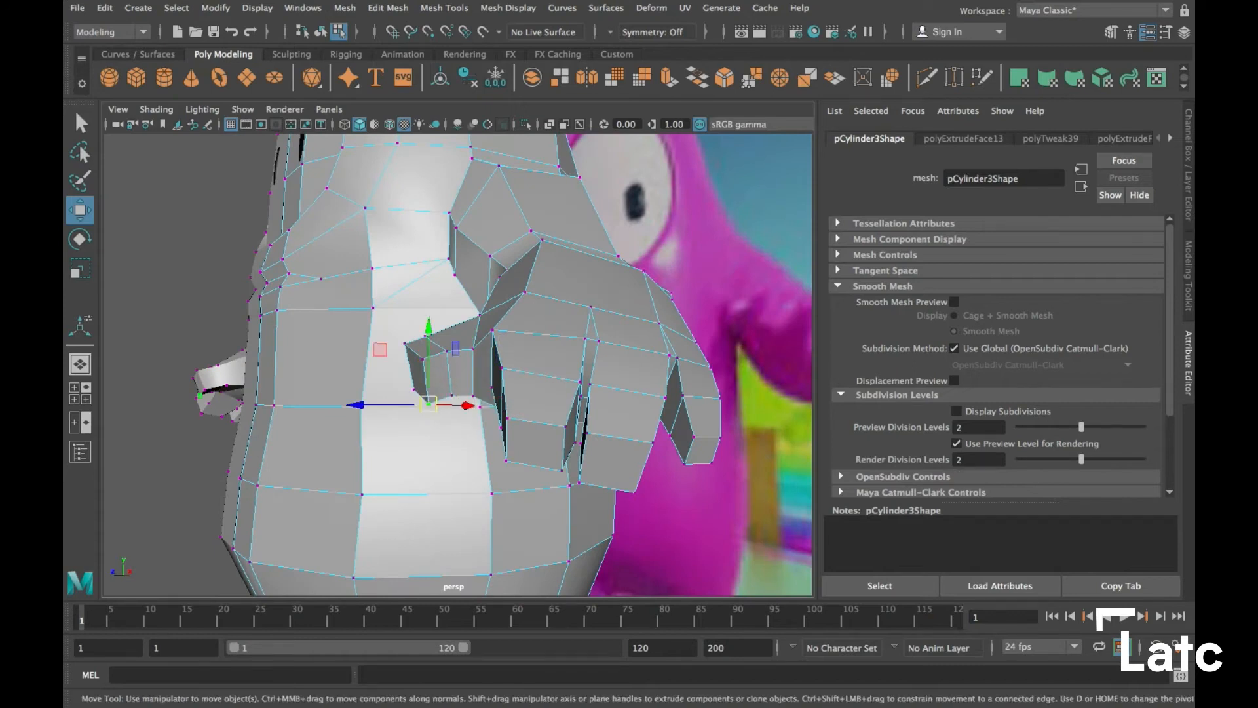
Adjust the lower vertices of the thumb tip, undo the last change and check the hand in smooth preview
left_click(414, 390, "shift")
left_click_drag(413, 389, 465, 321, "alt")
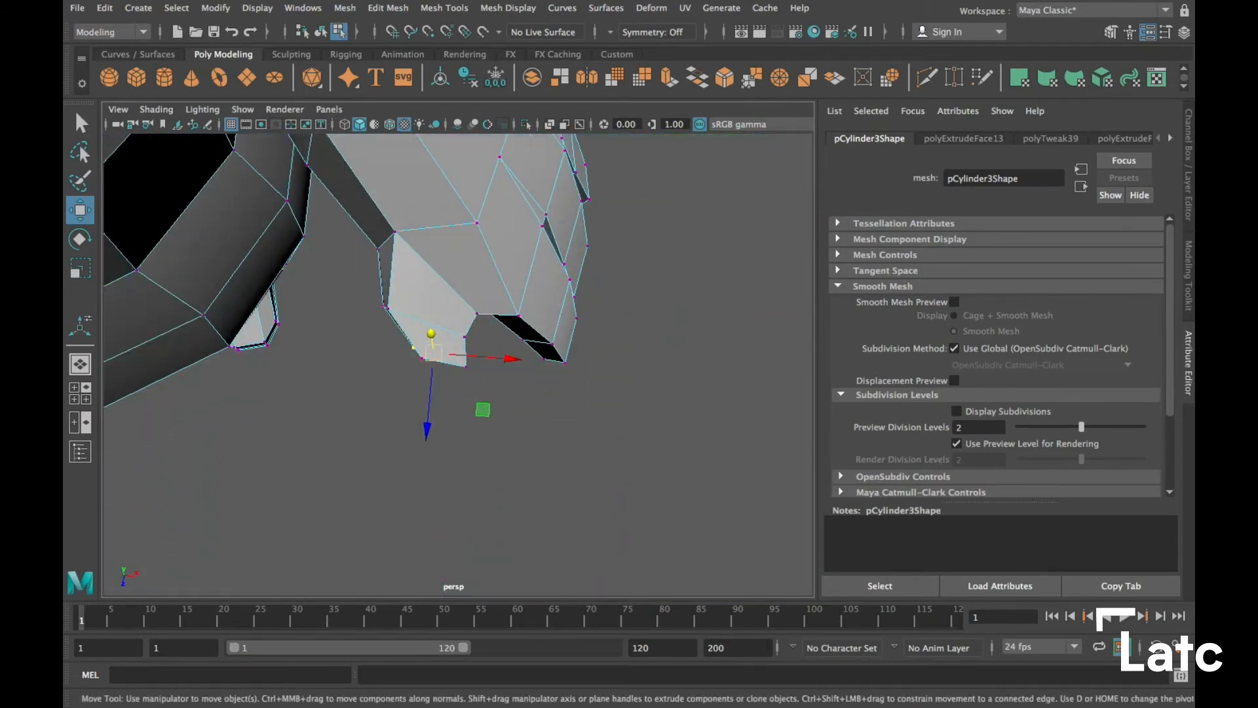
key("ctrl+z")
left_click_drag(458, 367, 361, 295, "alt")
key("3")
scroll(298, 313, "down", 3)
scroll(276, 308, "up", 3)
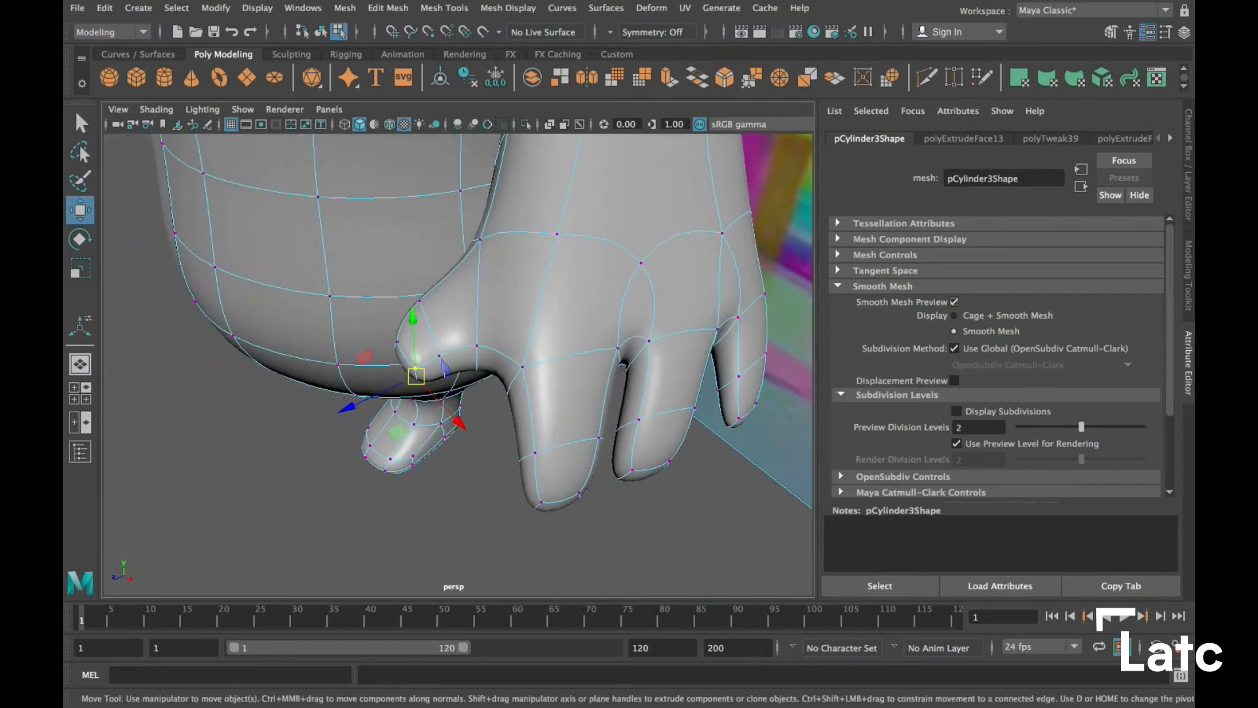
Reposition the vertices on the back of the hand above the thumb, comparing the unsmoothed and smoothed shapes
key("1")
scroll(459, 360, "up", 3)
scroll(459, 360, "down", 2)
left_click_drag(406, 367, 485, 354, "alt")
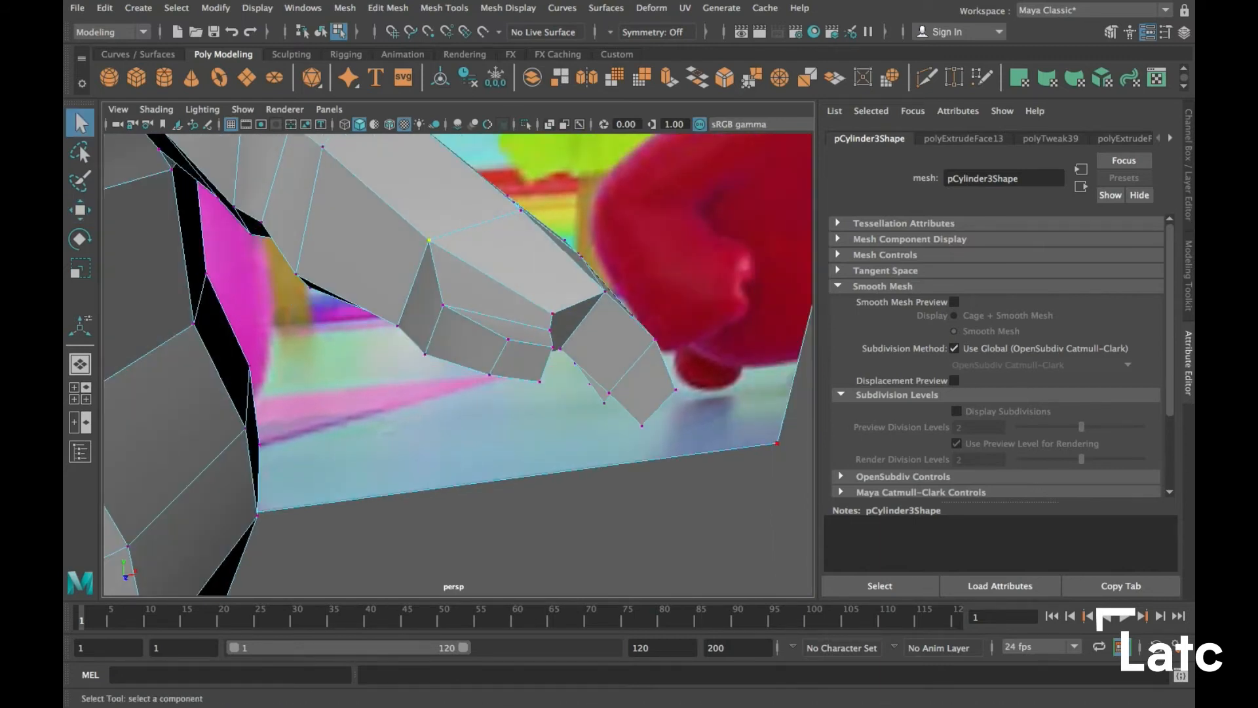
key("3")
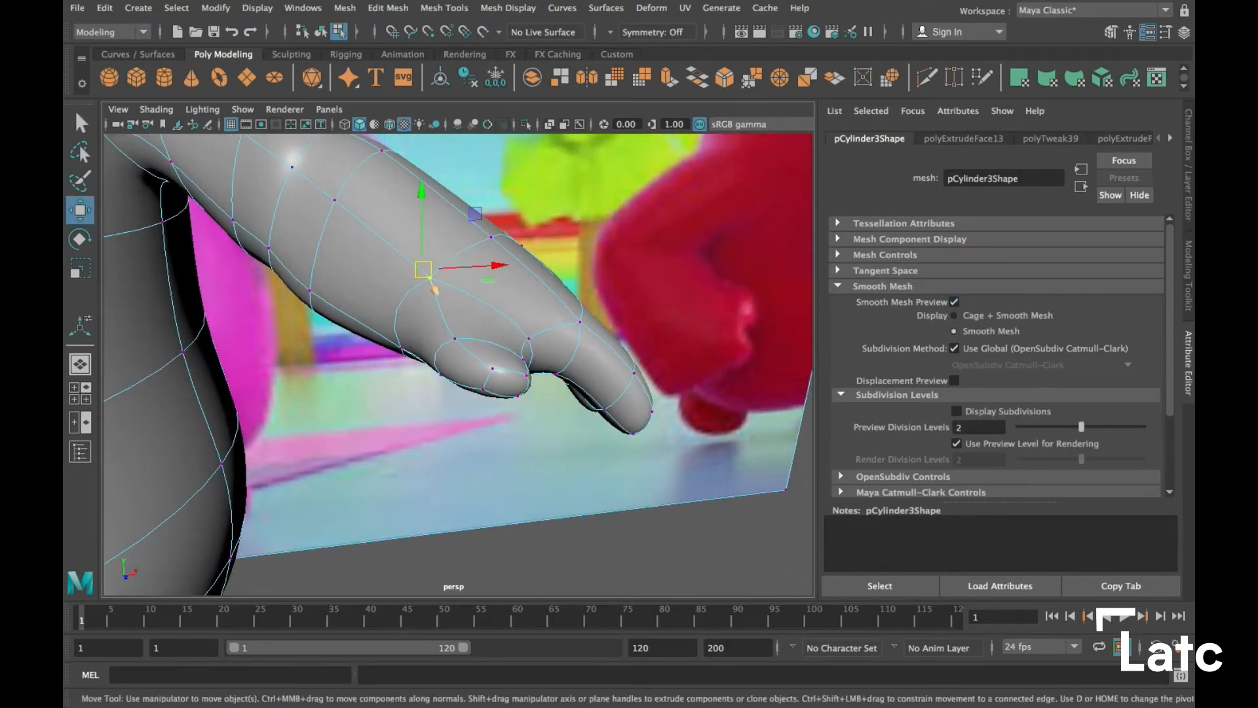
left_click_drag(459, 360, 517, 295, "alt")
key("1")
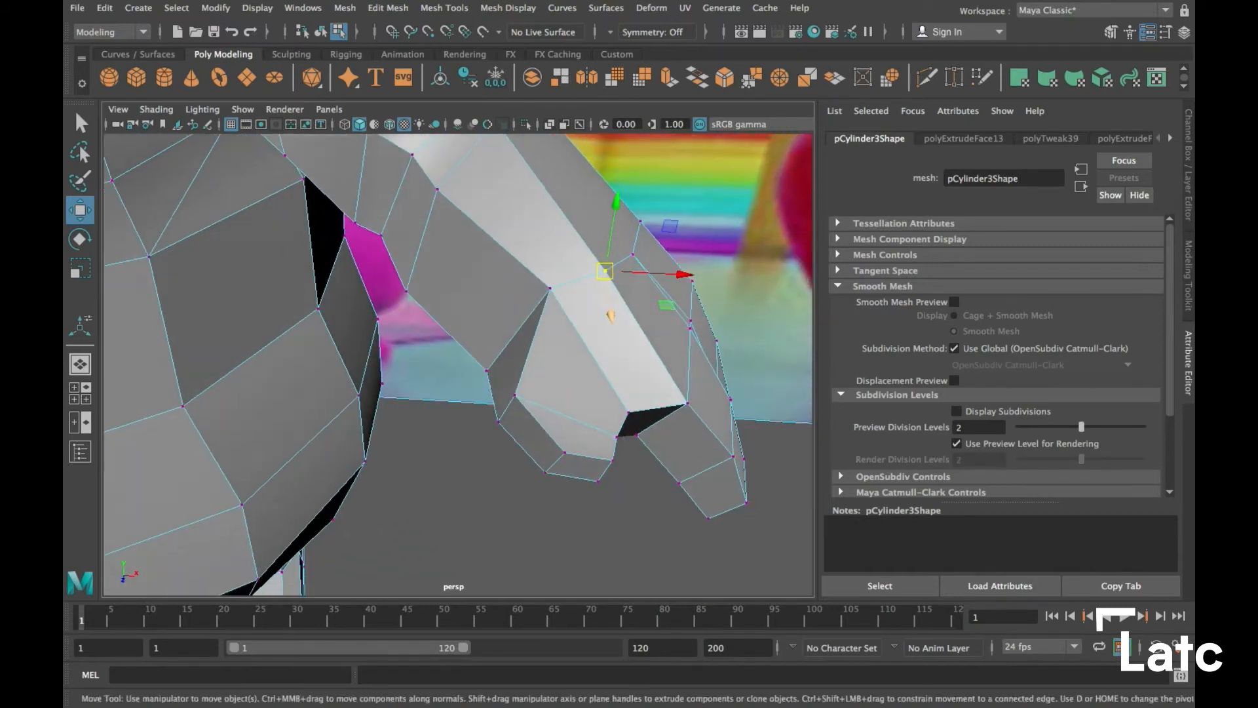
Examine the whole smoothed character in the perspective and front views against the reference image
scroll(459, 360, "down", 5)
left_click_drag(458, 360, 374, 295, "alt")
middle_click_drag(373, 295, 370, 190, "alt")
left_click_drag(371, 190, 448, 194, "alt")
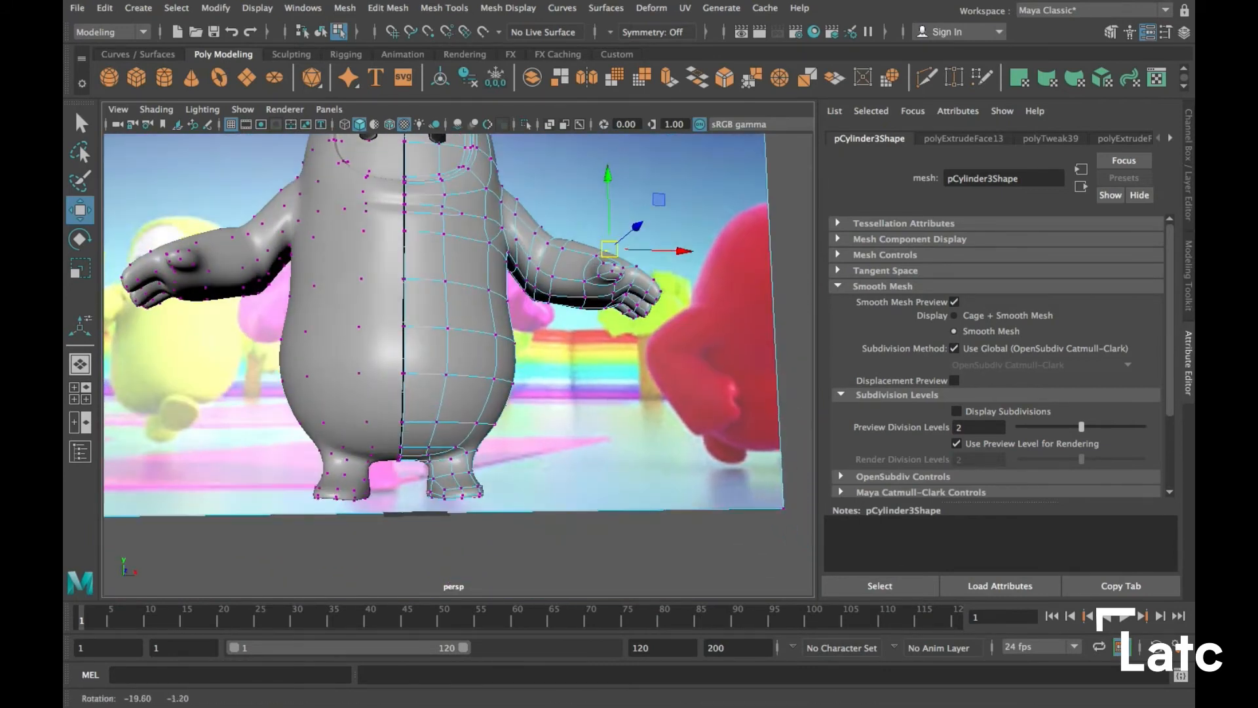
key("space")
key("space")
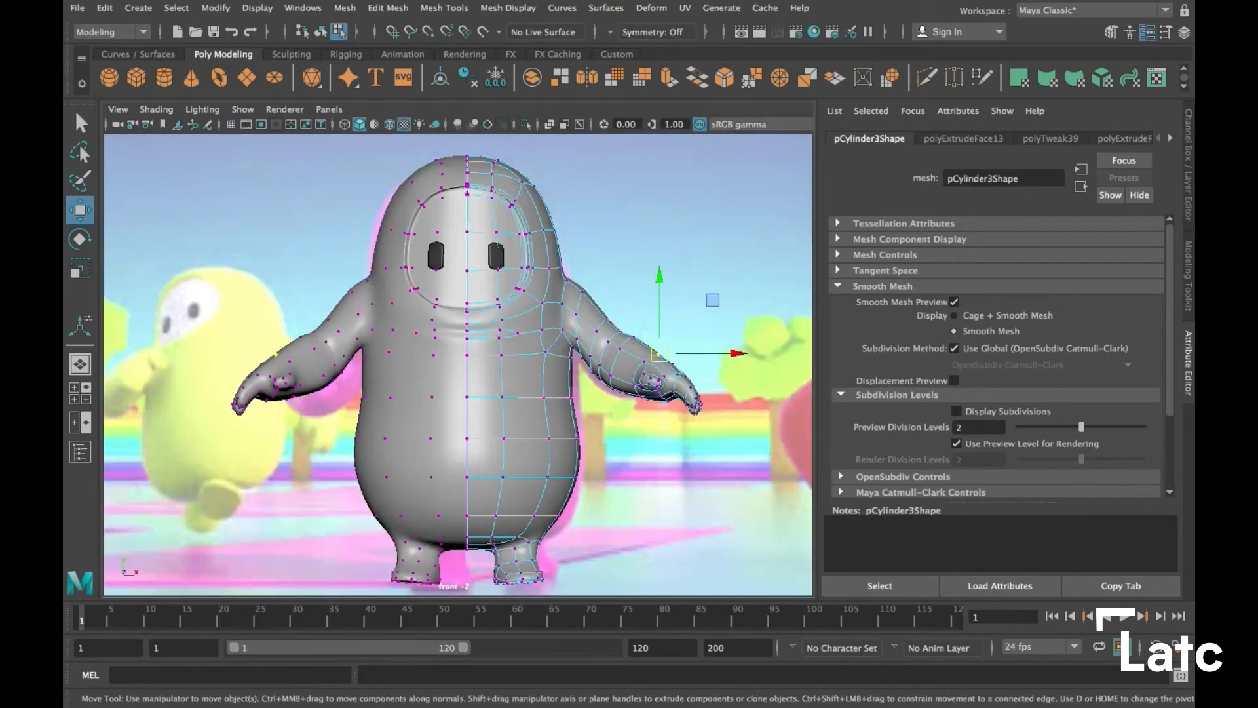
middle_click_drag(419, 511, 404, 515, "alt")
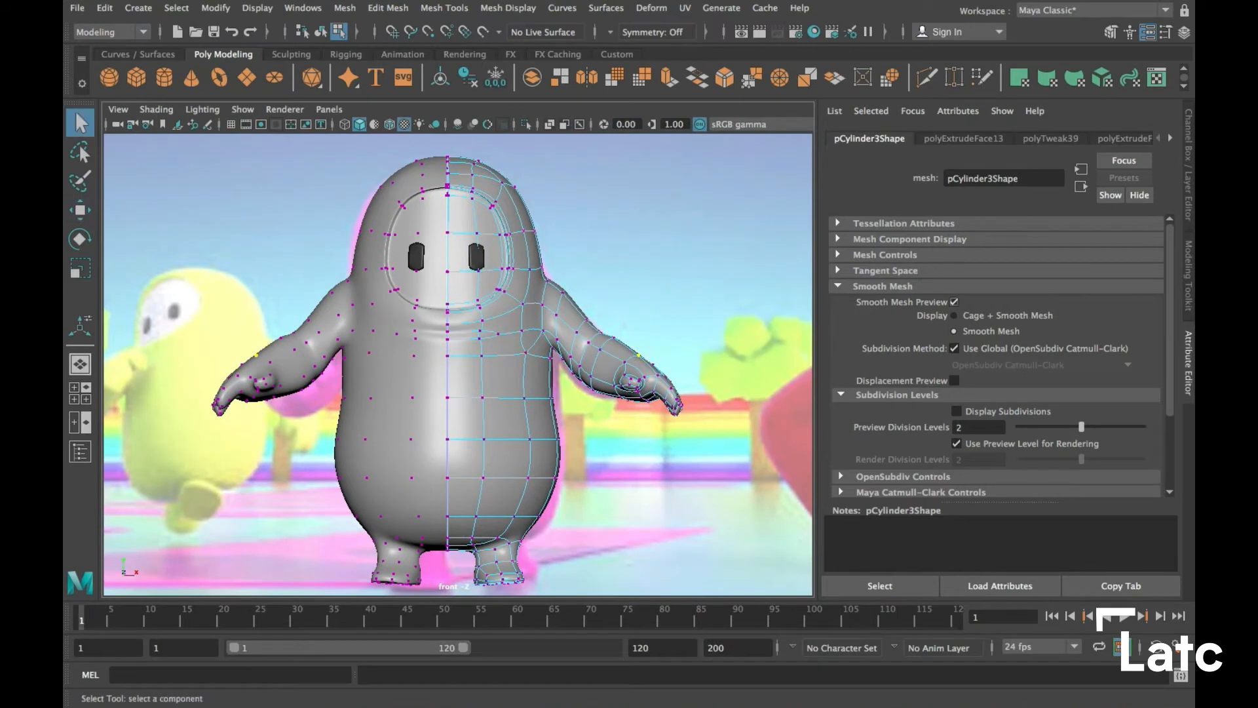
Shift the body's centre-line vertices along X in the front view to close the seam between the halves, and save the scene
key("1")
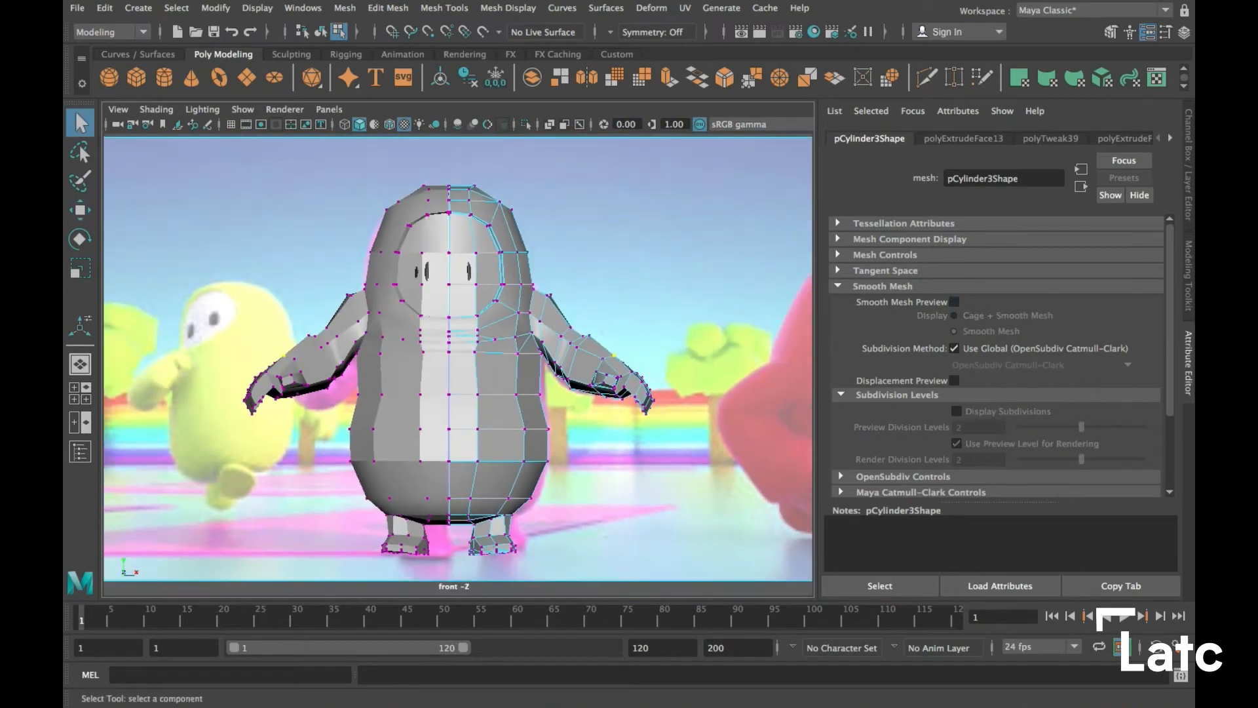
scroll(458, 364, "down", 3)
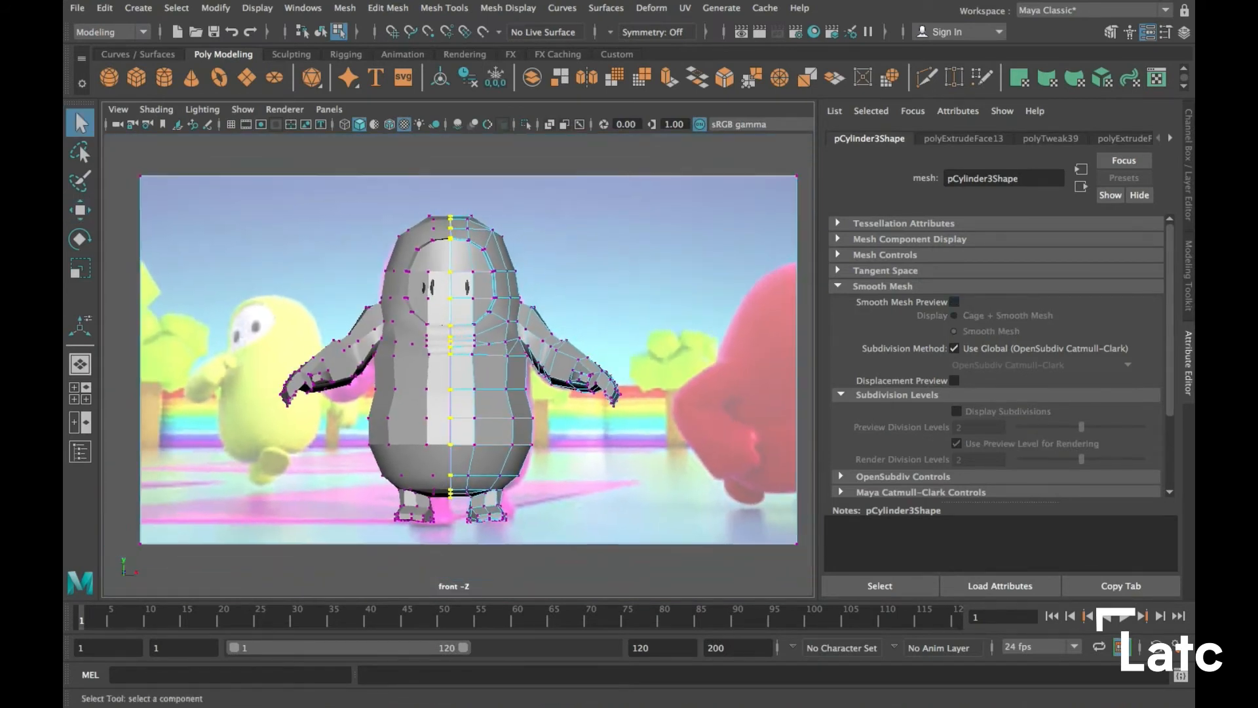
scroll(458, 364, "up", 12)
middle_click_drag(458, 364, 483, 430, "alt")
scroll(458, 364, "up", 3)
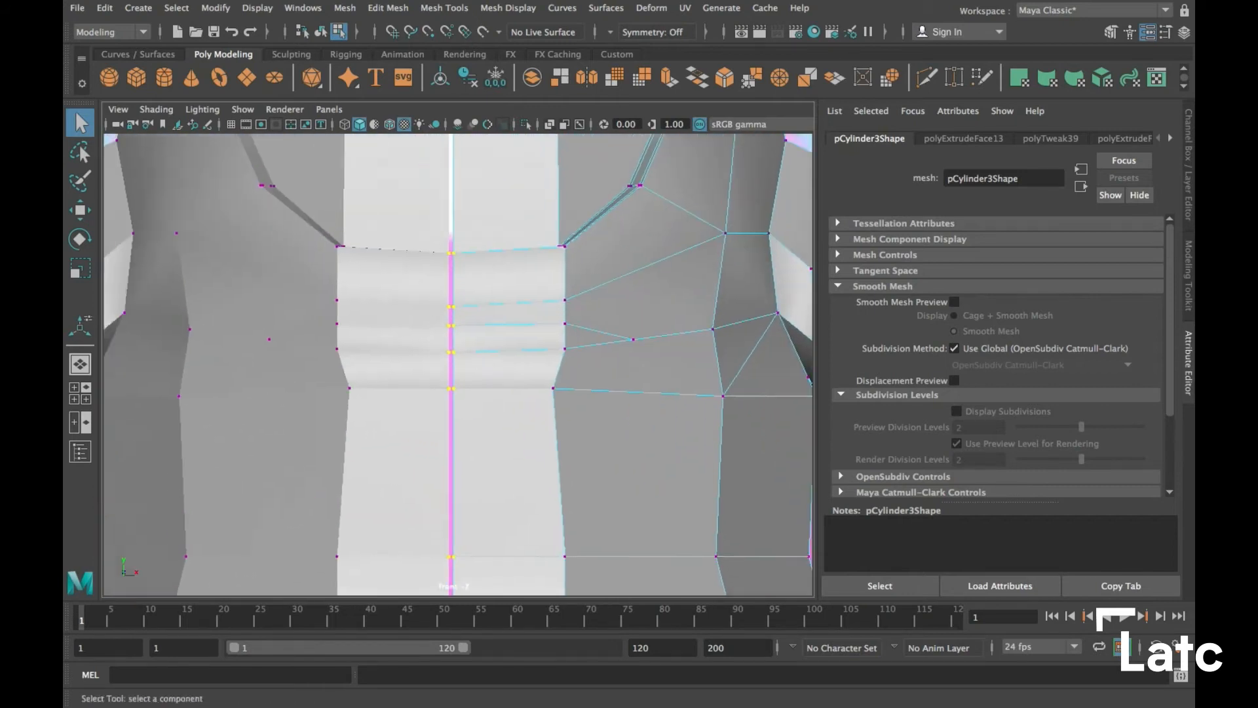
key("w")
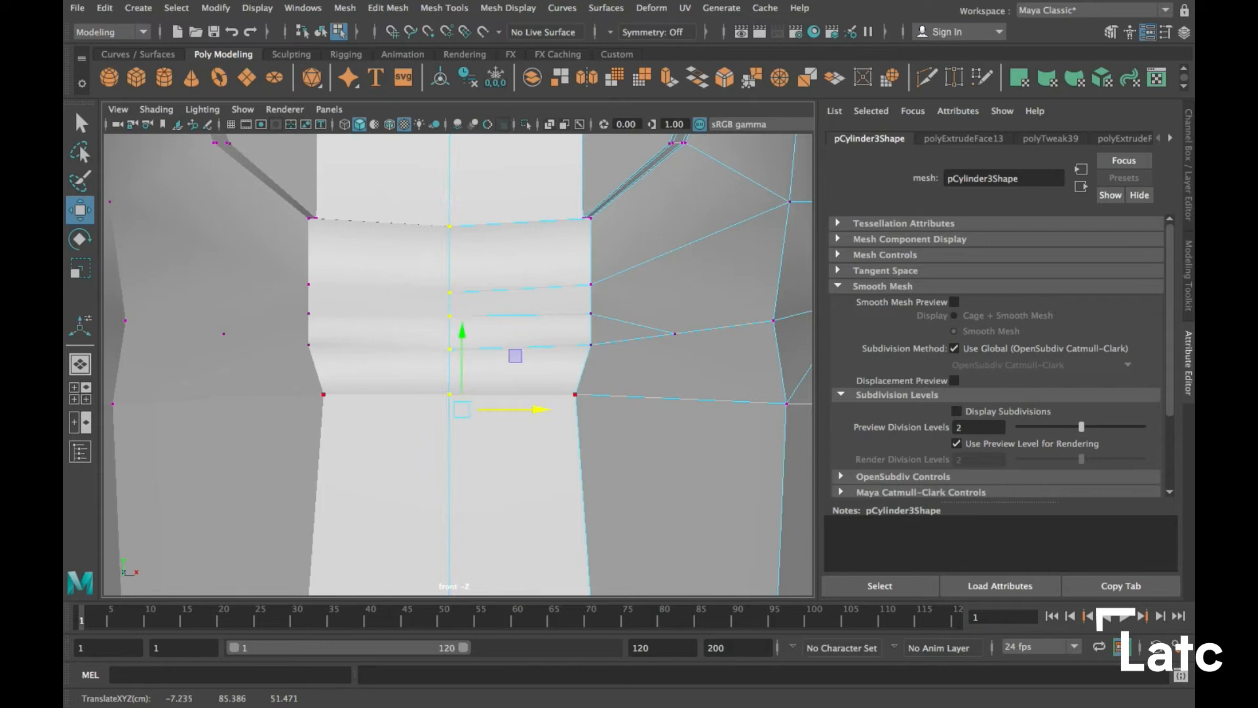
key("space")
key("space")
left_click_drag(609, 262, 541, 299, "alt")
middle_click_drag(541, 298, 554, 326, "alt")
left_click_drag(553, 326, 539, 302, "alt")
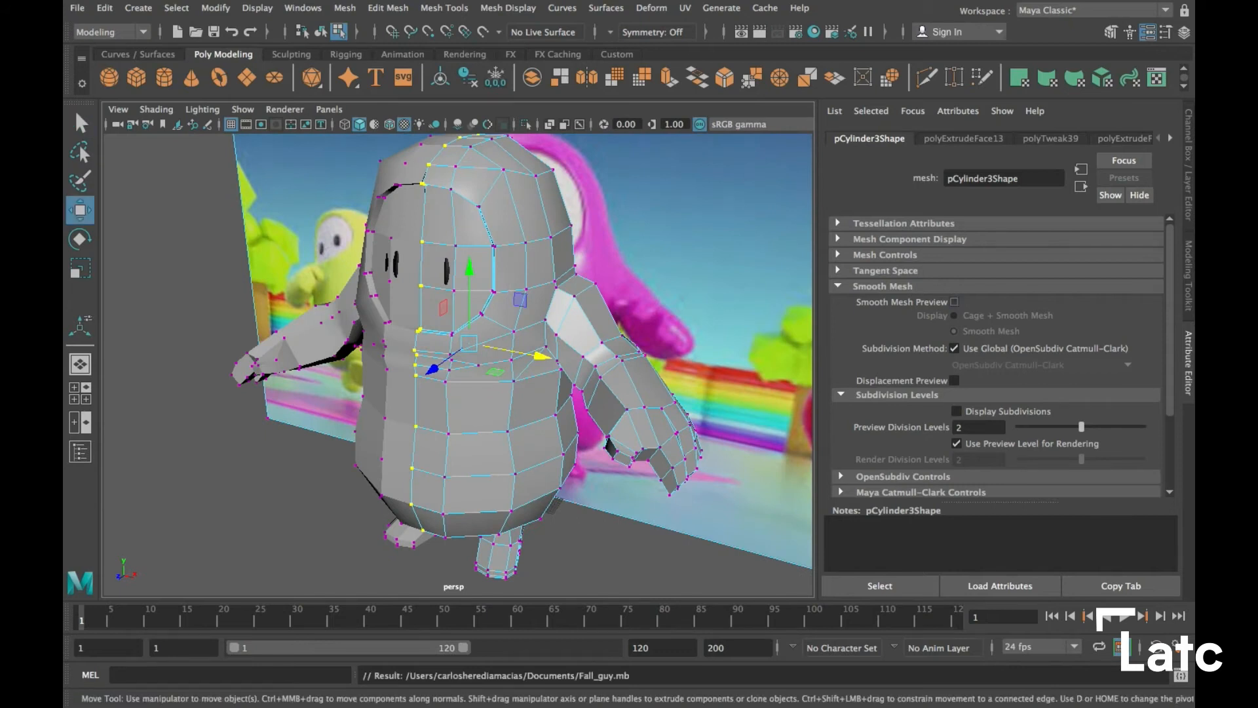
Examine the thumb, fingers and arm from several sides with smooth preview on and off
left_click_drag(616, 331, 315, 253, "alt")
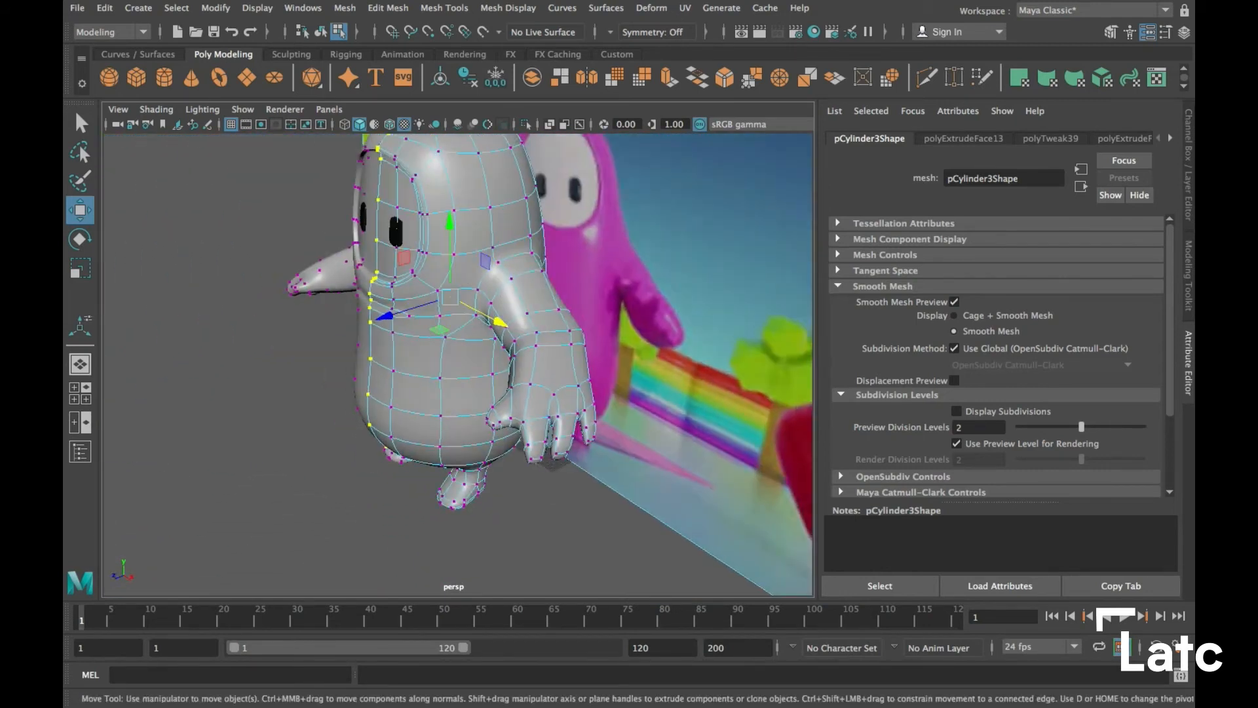
scroll(373, 298, "up", 5)
middle_click_drag(393, 315, 359, 252, "alt")
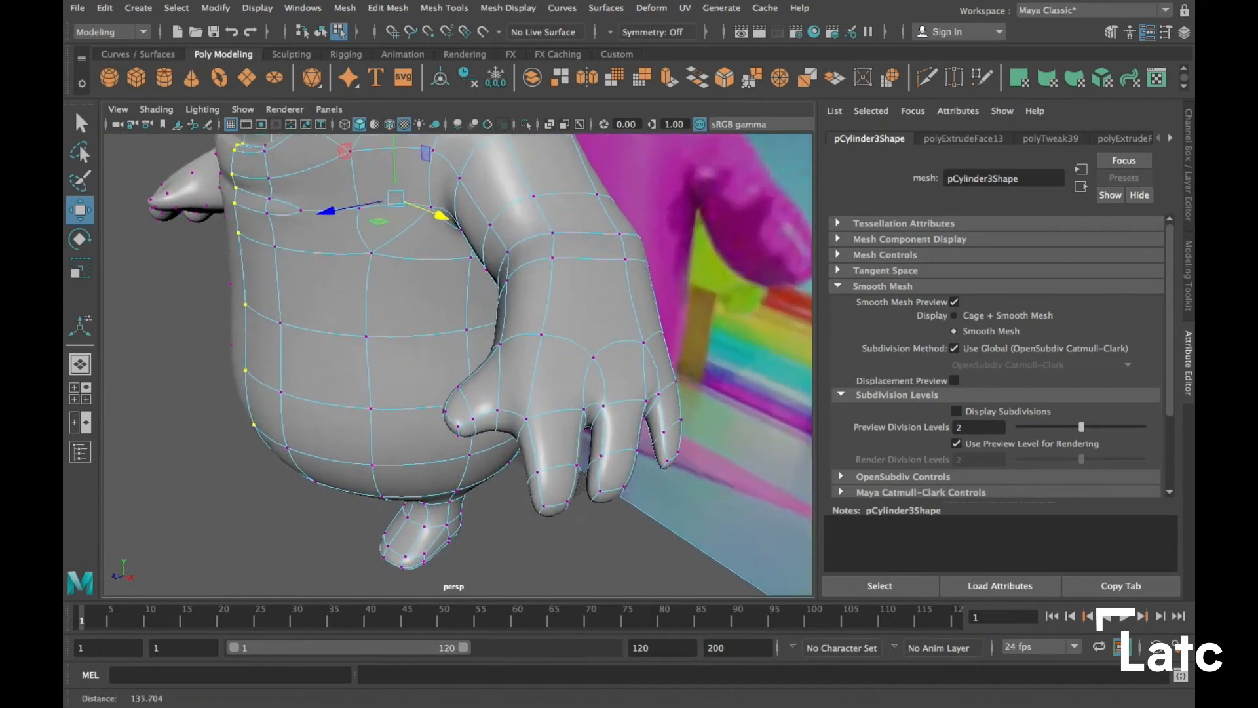
left_click_drag(359, 253, 380, 262, "alt")
scroll(458, 352, "up", 2)
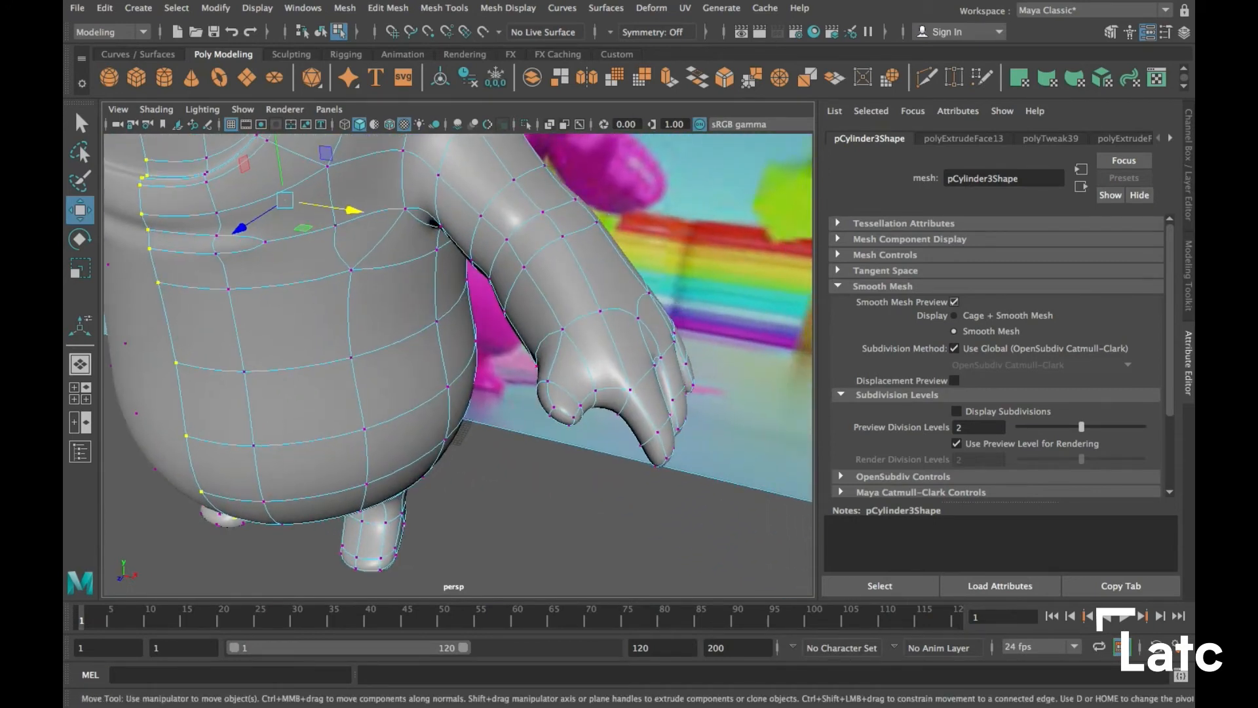
key("1")
left_click_drag(406, 360, 321, 323, "alt")
middle_click_drag(321, 322, 357, 344, "alt")
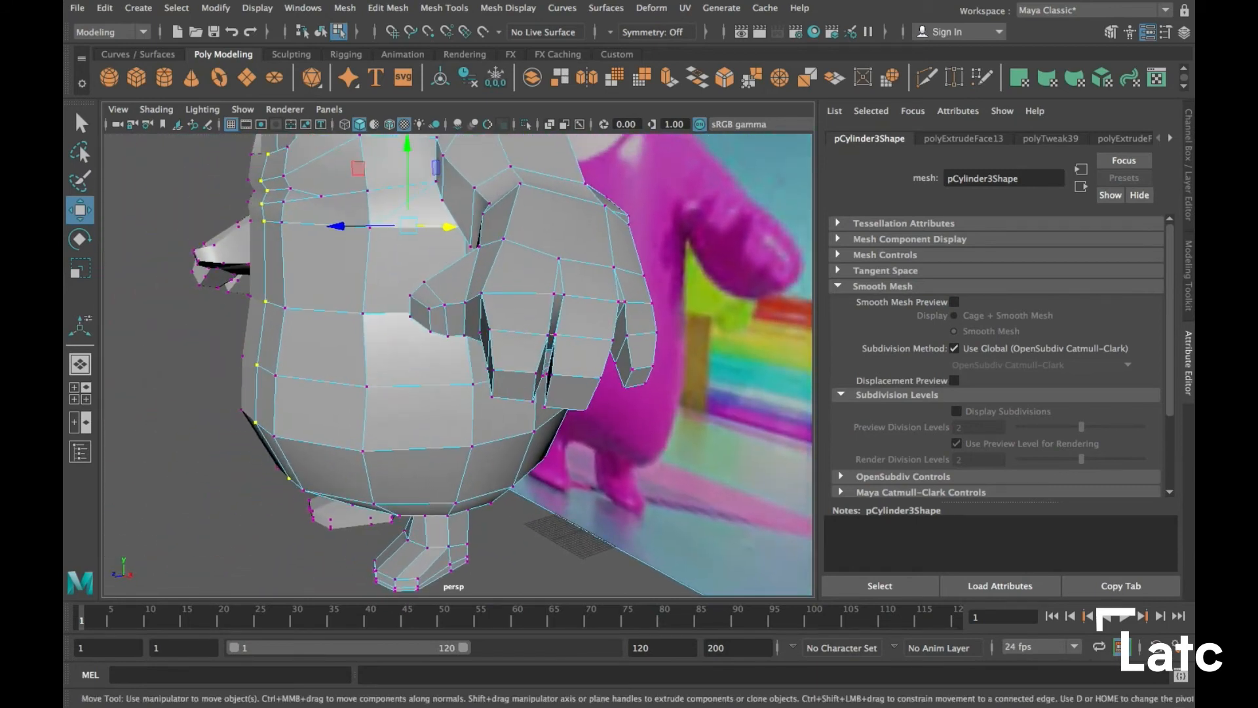
left_click_drag(357, 344, 419, 393, "alt")
middle_click_drag(419, 393, 341, 414, "alt")
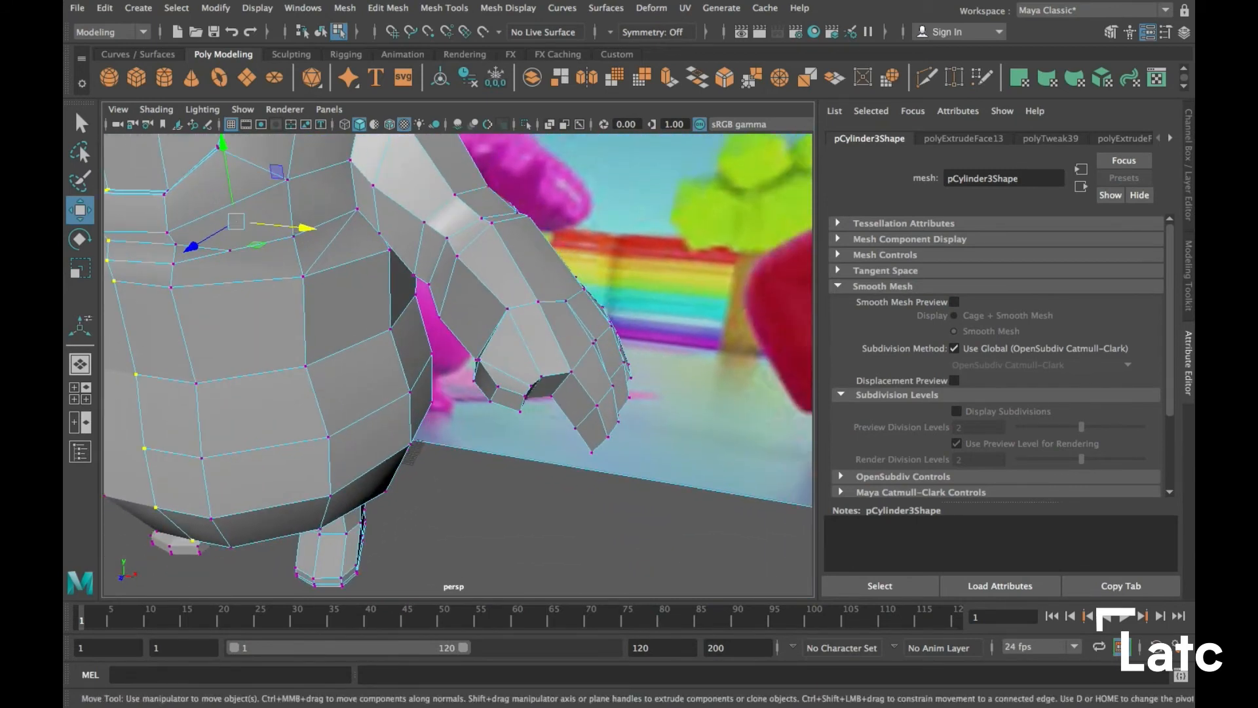
Select the vertices at the end of the thumb and adjust their height
left_click_drag(340, 414, 305, 393, "alt")
right_click_drag(308, 393, 479, 407, "alt")
key("q")
left_click(496, 393)
left_click_drag(496, 393, 270, 420, "alt")
left_click(262, 407)
left_click_drag(313, 369, 313, 369)
left_click_drag(313, 369, 518, 348, "alt")
middle_click_drag(517, 347, 399, 346, "alt")
key("w")
left_click_drag(400, 346, 354, 337, "alt")
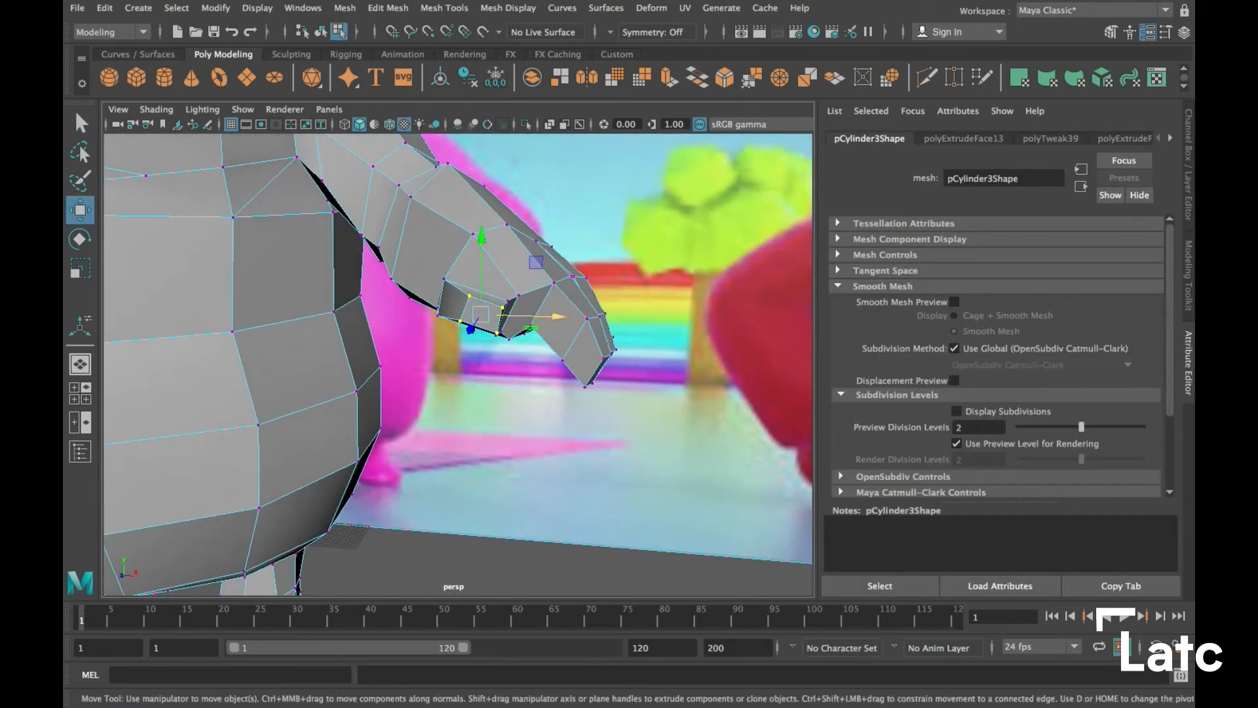
left_click_drag(481, 267, 481, 270)
Shift the thumb tip's vertices along X to refine the direction the thumb points
left_click_drag(481, 270, 458, 380, "alt")
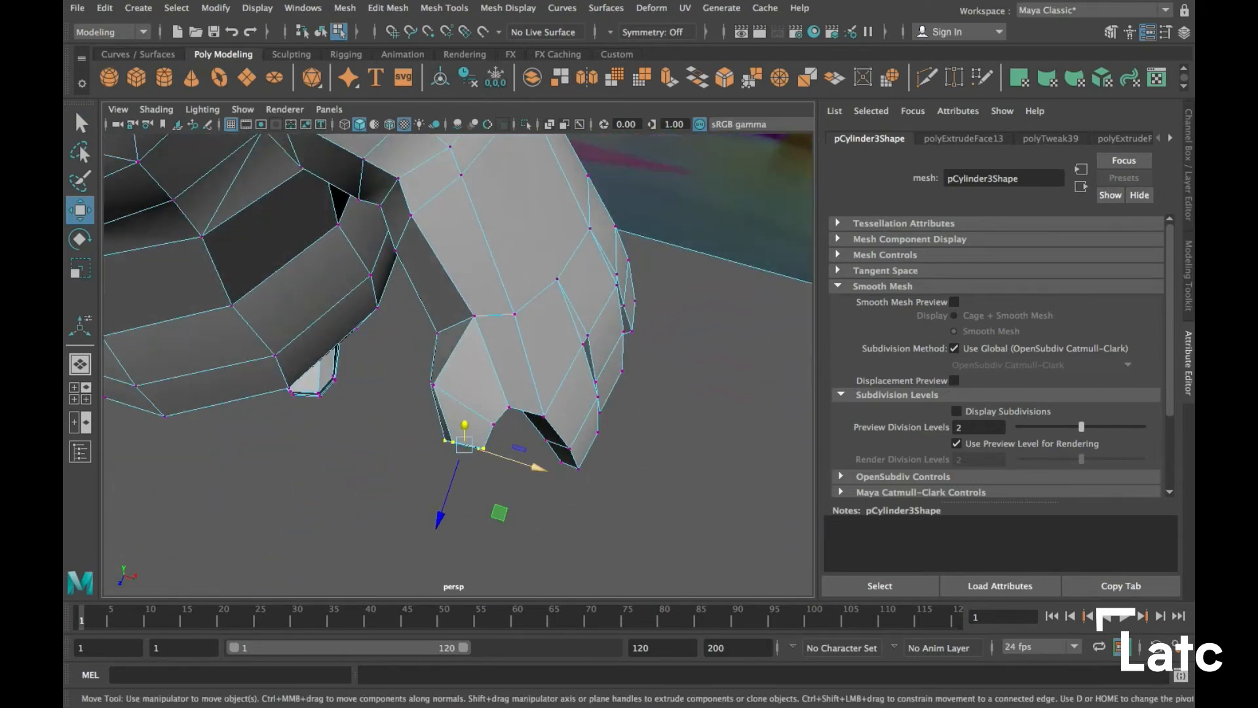
left_click_drag(538, 467, 539, 468)
left_click_drag(539, 467, 446, 357, "alt")
middle_click_drag(446, 357, 473, 380, "alt")
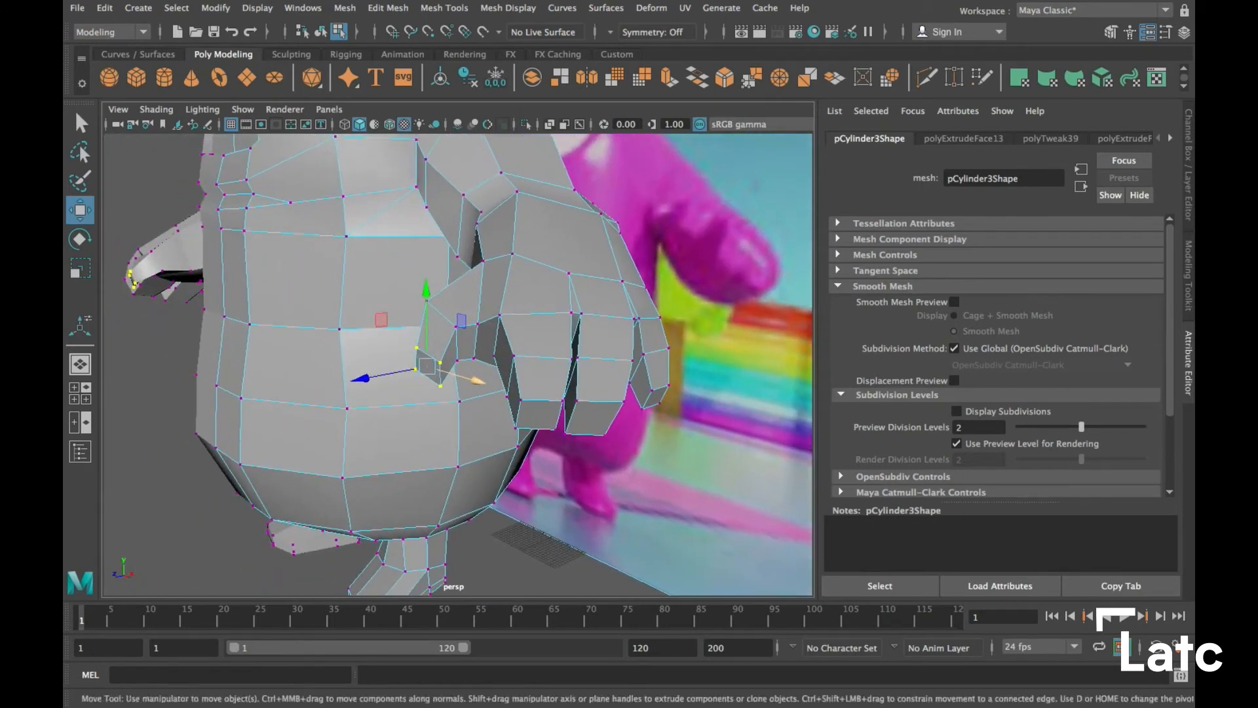
Raise the vertices between the thumb and the first finger
scroll(472, 378, "up", 5)
left_click_drag(472, 379, 472, 347, "alt")
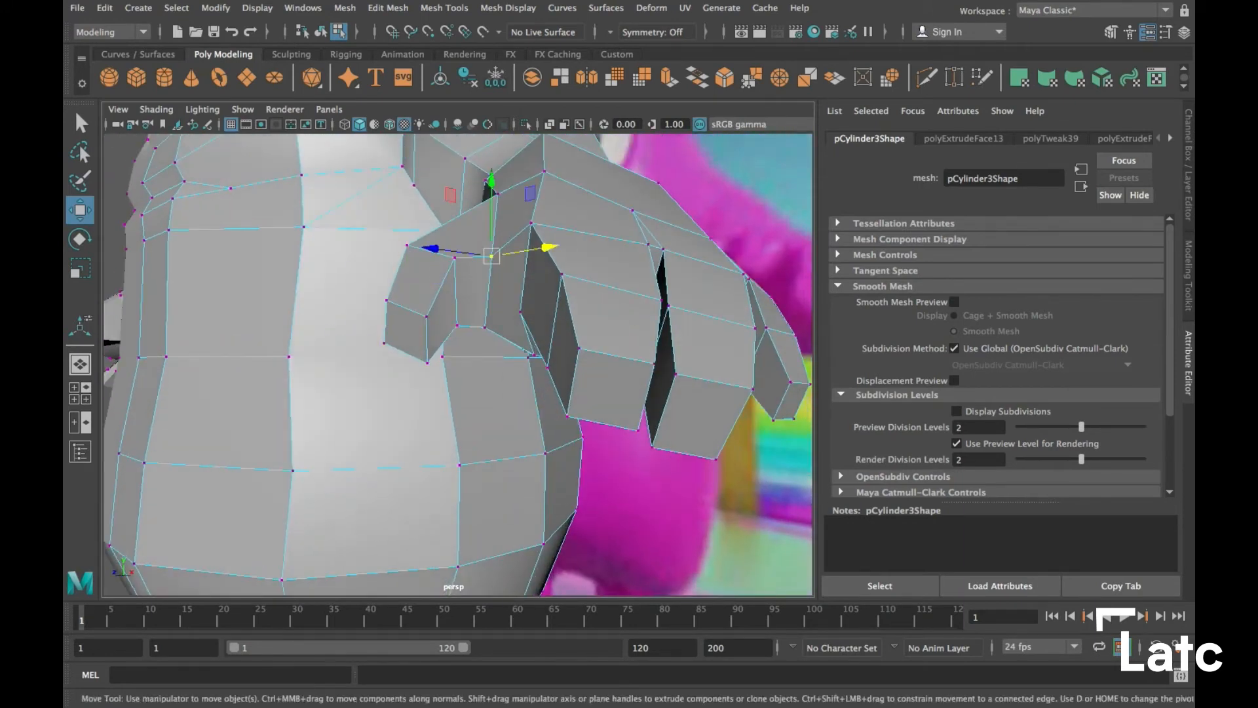
left_click_drag(492, 181, 491, 179)
left_click_drag(472, 314, 517, 393, "alt")
left_click_drag(535, 245, 535, 241)
Adjust the height of the palm's underside vertices and move the vertex at the thumb's base along X
left_click_drag(536, 241, 528, 210, "alt")
left_click_drag(570, 298, 569, 360, "alt")
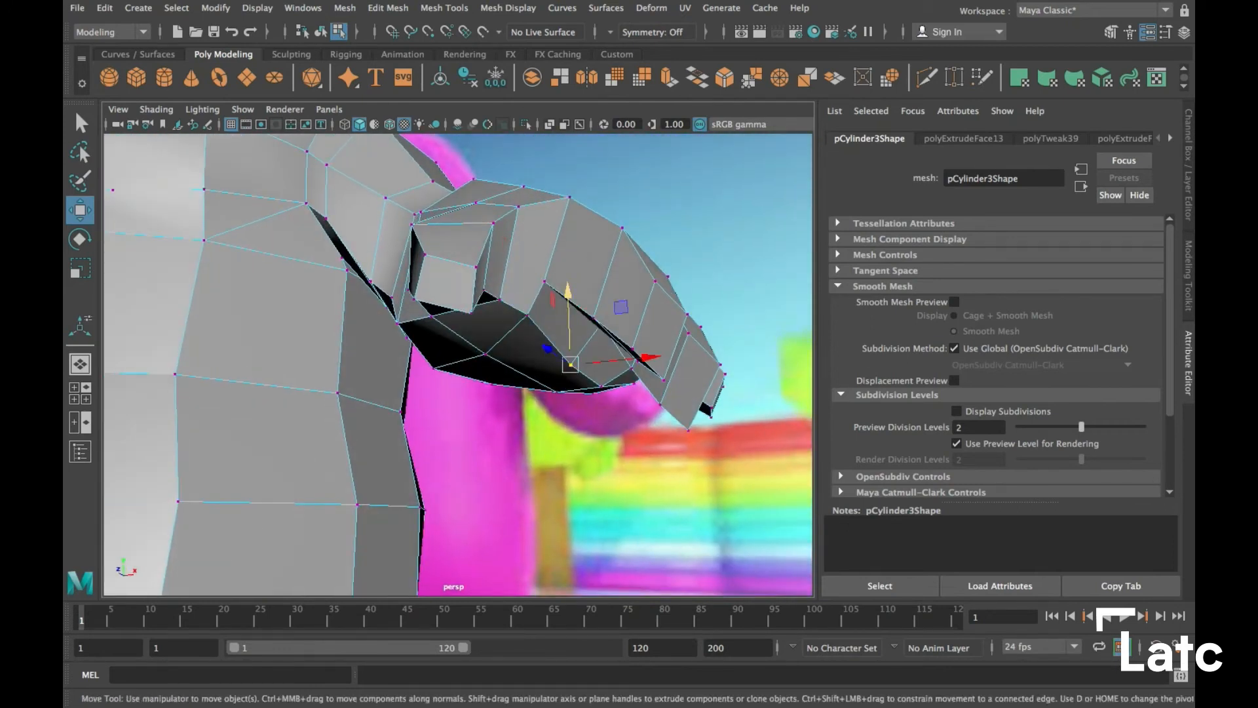
left_click_drag(568, 292, 590, 403, "alt")
scroll(590, 403, "down", 3)
left_click_drag(534, 276, 565, 340, "alt")
left_click_drag(426, 253, 459, 380, "alt")
left_click(453, 362)
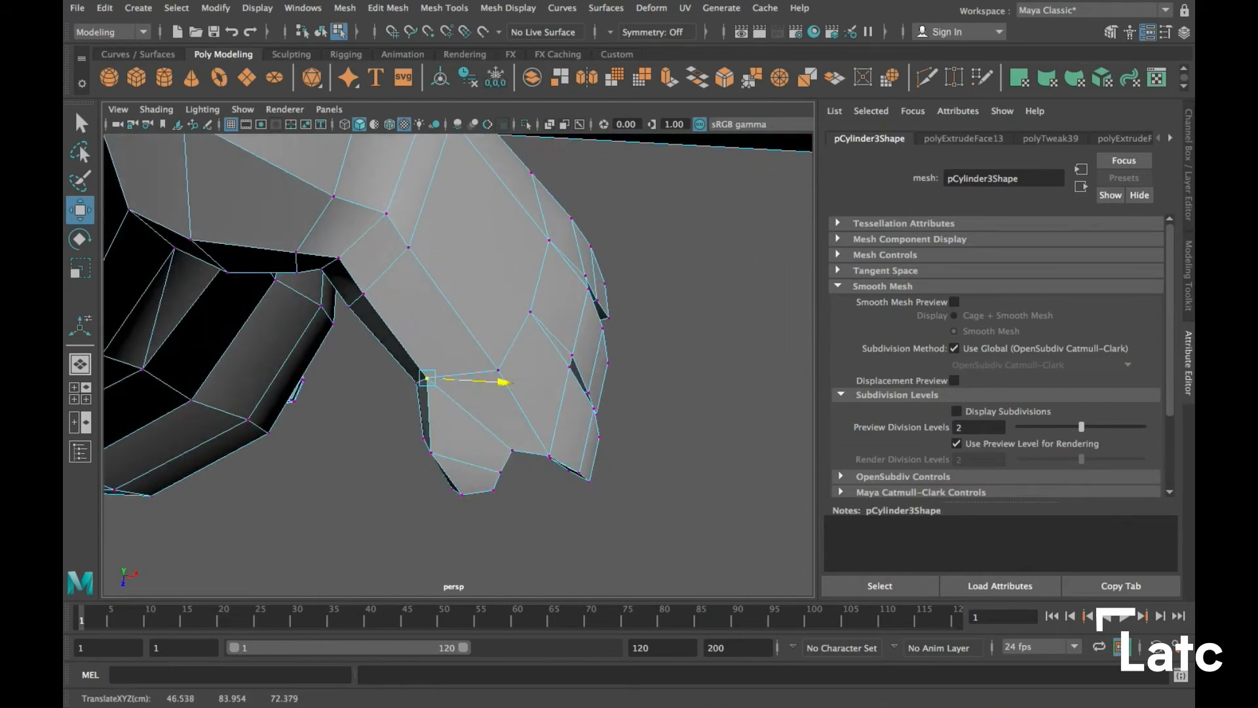
Reposition the vertex in the gap between the thumb and the first finger to refine the web of the hand
left_click_drag(426, 485, 420, 352, "alt")
left_click_drag(420, 354, 277, 384, "alt")
mouse_move(449, 392)
left_mouse_down("alt")
mouse_move(426, 418)
mouse_move(440, 404)
left_mouse_up("alt")
left_click_drag(440, 404, 426, 380, "alt")
middle_click_drag(426, 380, 440, 389, "alt")
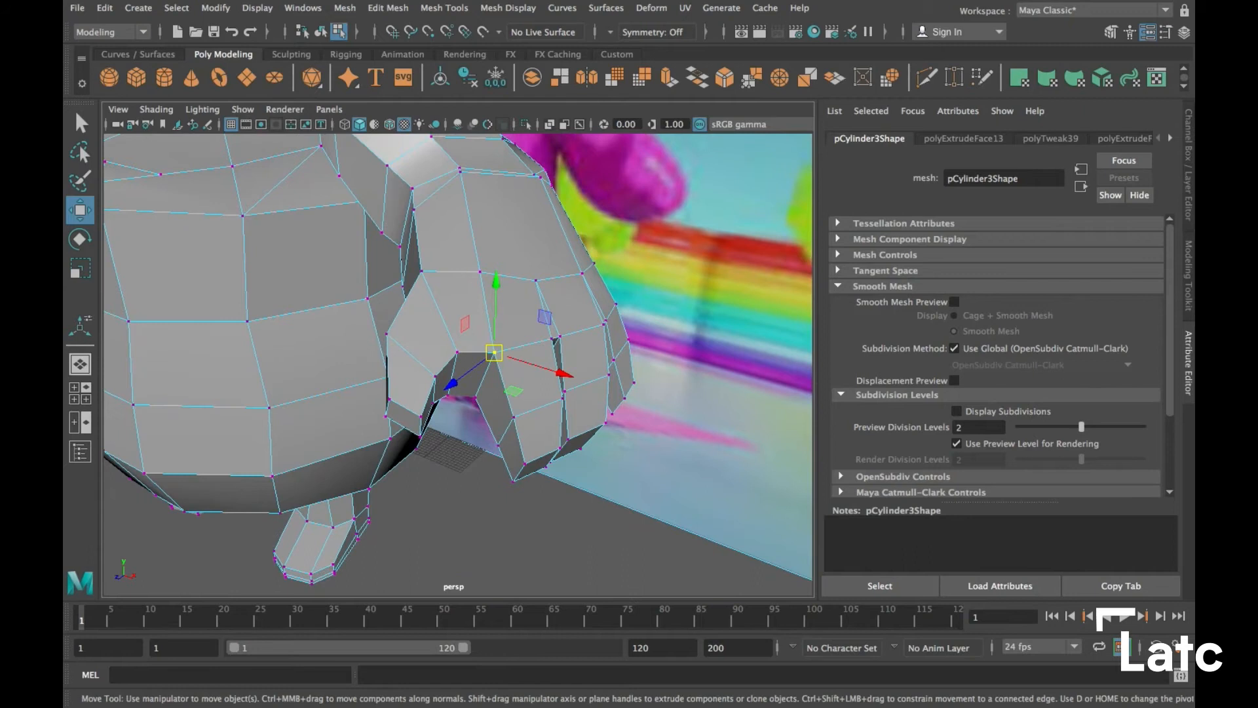
Check the reshaped thumb, fingers and arm in smooth preview
key("3")
middle_click_drag(514, 415, 520, 421, "alt")
right_click_drag(519, 422, 501, 420, "alt")
left_click_drag(501, 419, 467, 429, "alt")
right_click_drag(467, 429, 439, 426, "alt")
middle_click_drag(439, 426, 475, 455, "alt")
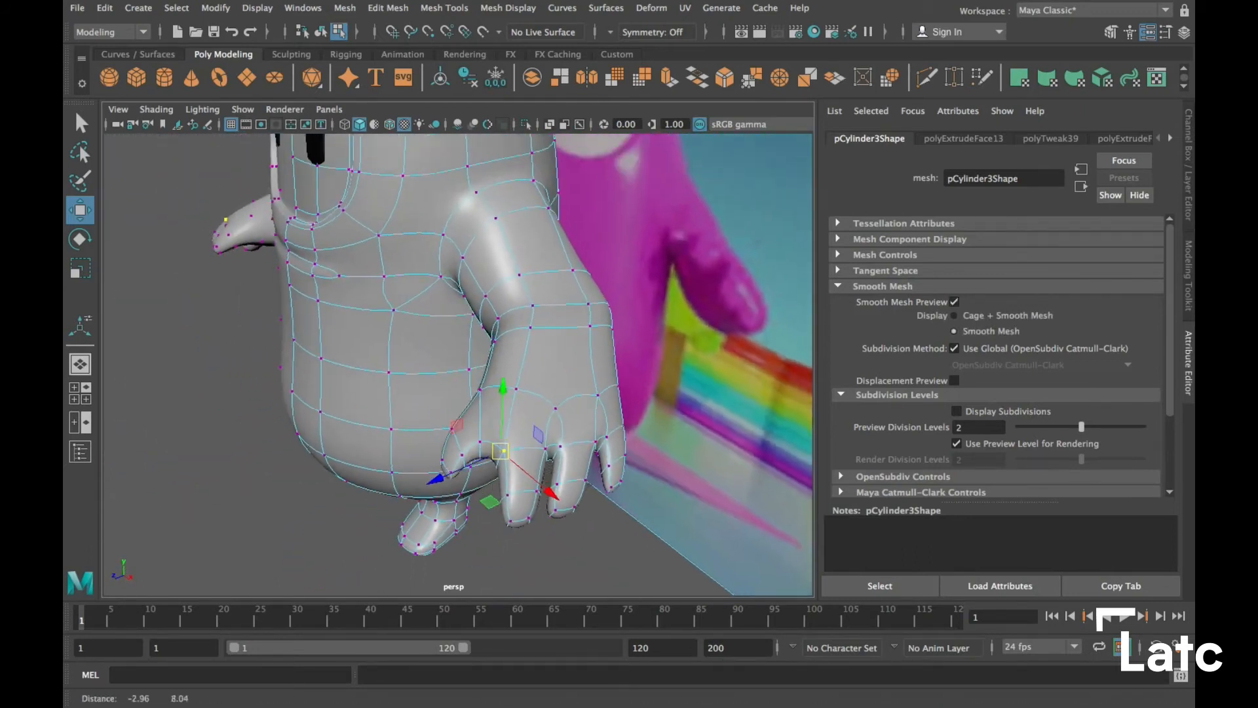
Turn off the smooth preview and reposition the vertices around the inner side of the forearm near the wrist
left_click_drag(475, 456, 583, 445, "alt")
left_click_drag(546, 376, 459, 426, "alt")
key("1")
right_click_drag(459, 426, 538, 426, "alt")
left_click_drag(538, 426, 503, 319, "alt")
left_click(490, 329)
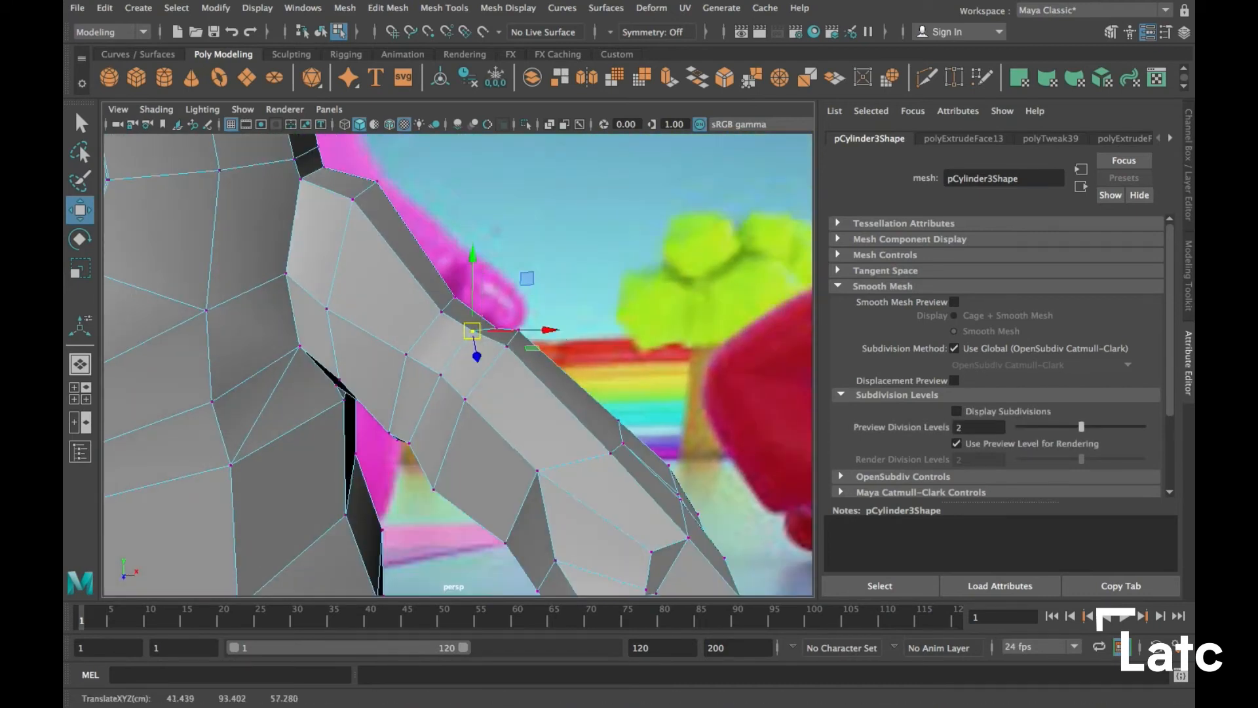
left_click_drag(430, 292, 340, 328, "alt")
left_click_drag(508, 318, 496, 326, "alt")
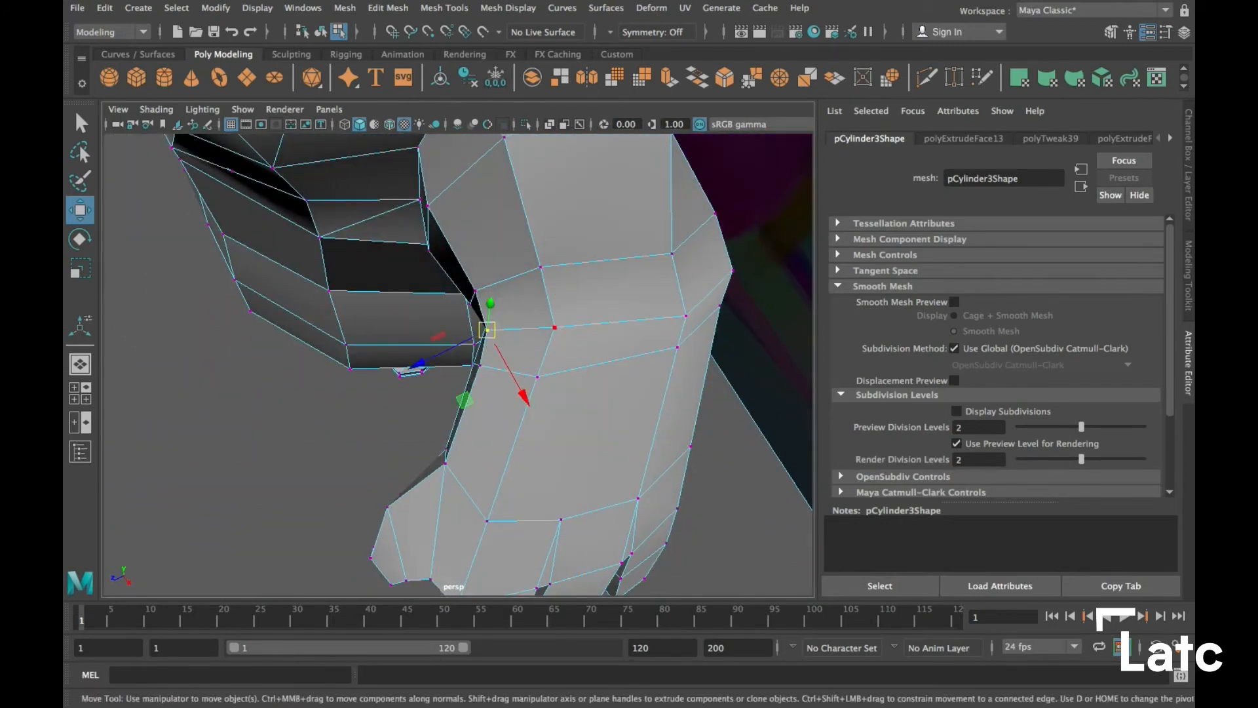
left_click_drag(459, 328, 538, 308, "alt")
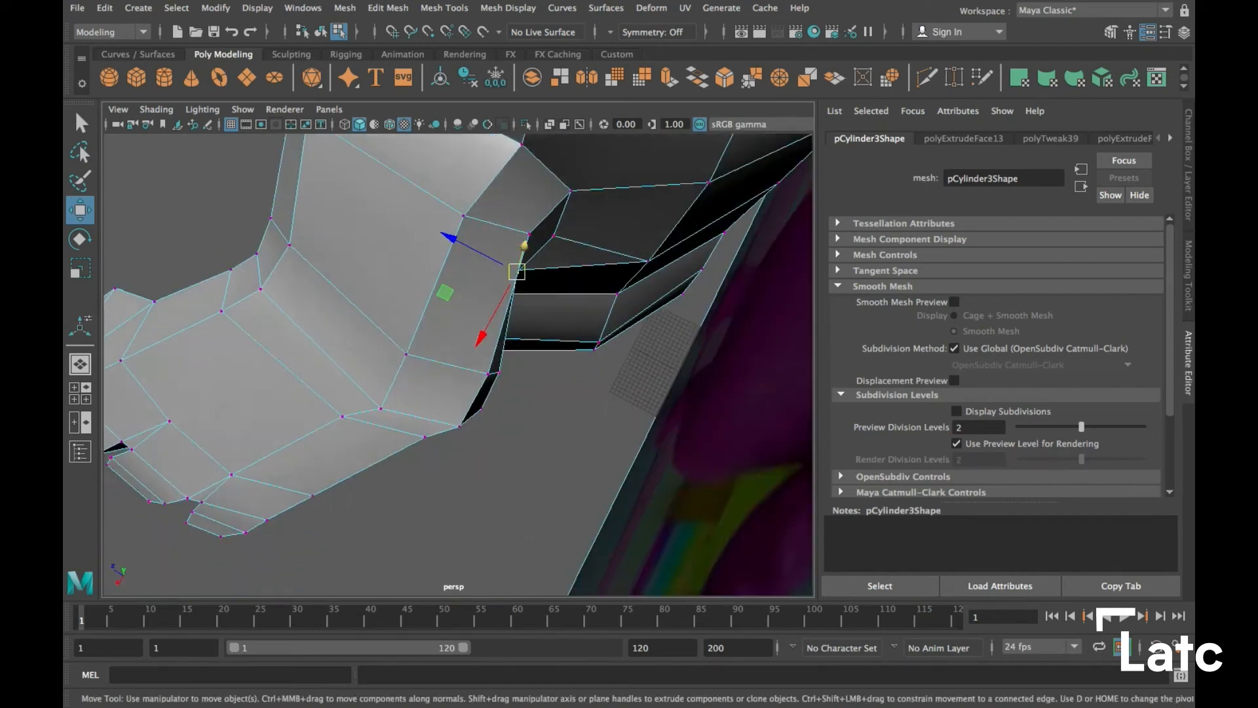
mouse_move(523, 248)
left_mouse_down("alt")
mouse_move(510, 212)
mouse_move(519, 256)
left_mouse_up("alt")
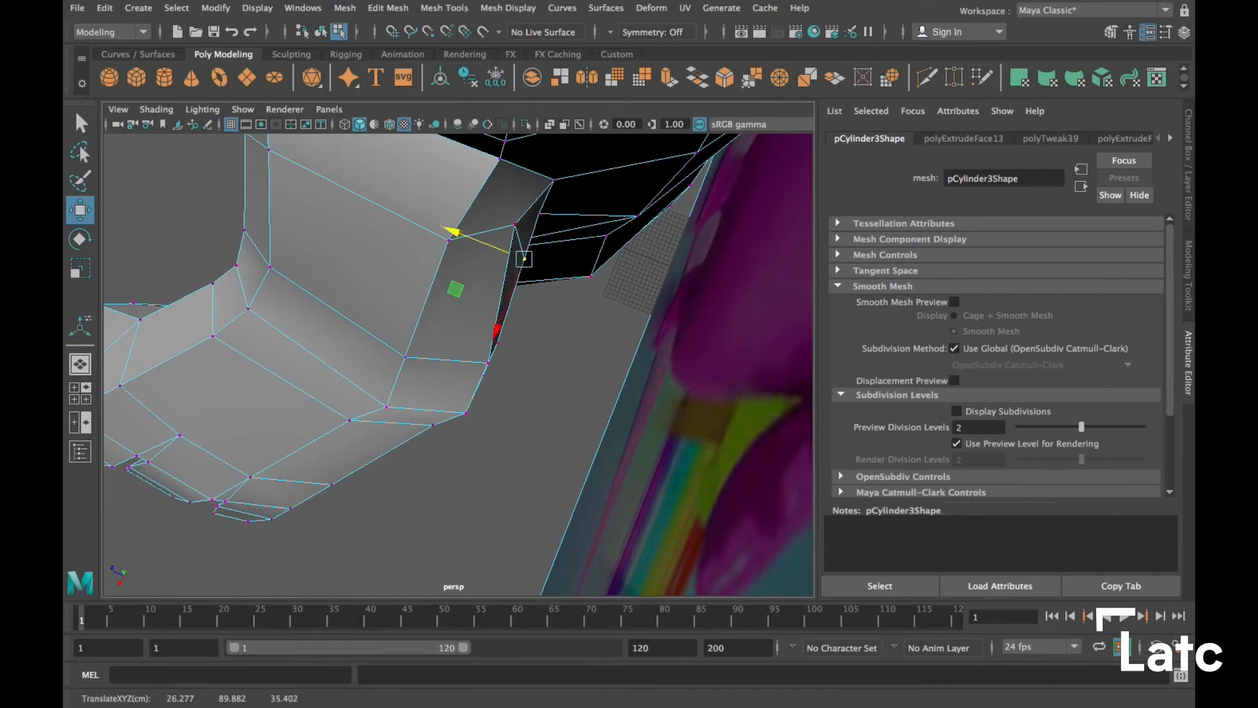
Adjust the forearm vertices above the wrist, raising the outer vertex on the upper side along Y
left_click_drag(514, 225, 491, 344)
scroll(472, 350, "down", 2)
middle_click_drag(473, 349, 506, 269, "alt")
left_click_drag(506, 269, 464, 310, "alt")
left_click(455, 292)
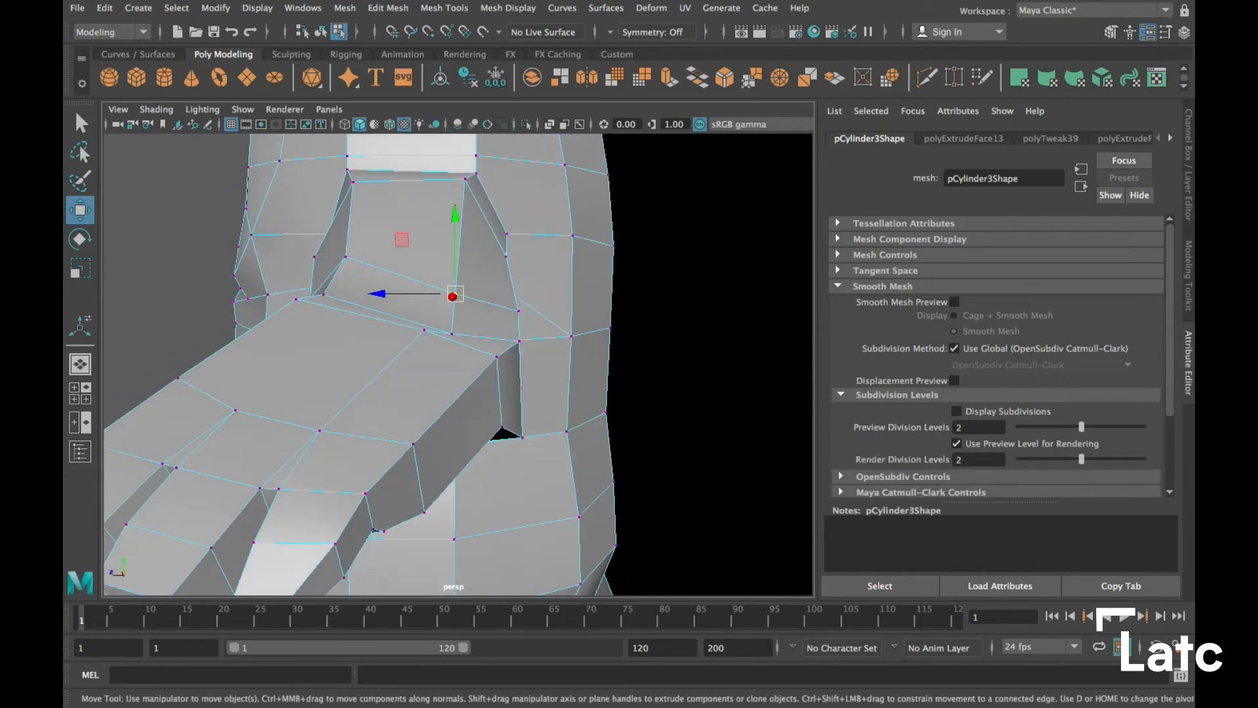
left_click_drag(455, 255, 491, 199)
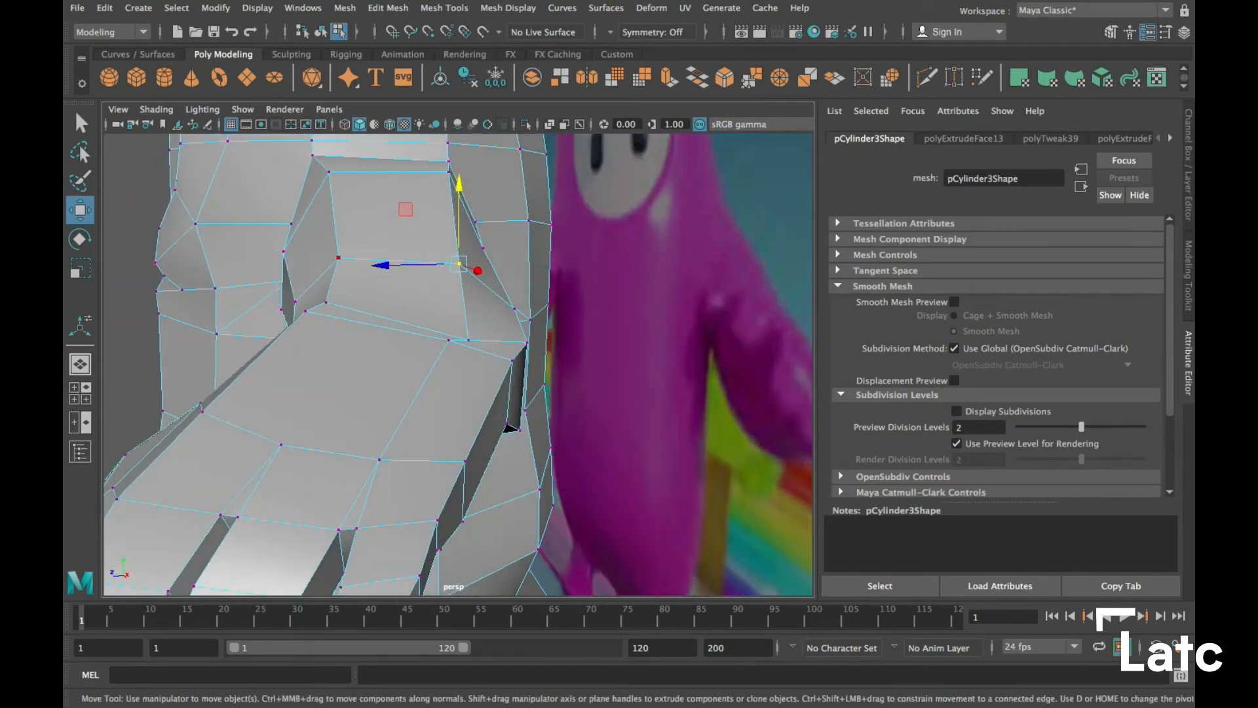
Adjust the height of the remaining vertices across the back of the wrist along Y
left_click(338, 257)
left_click_drag(338, 258, 309, 250, "alt")
left_click_drag(339, 181, 338, 175)
left_click_drag(460, 338, 451, 356, "alt")
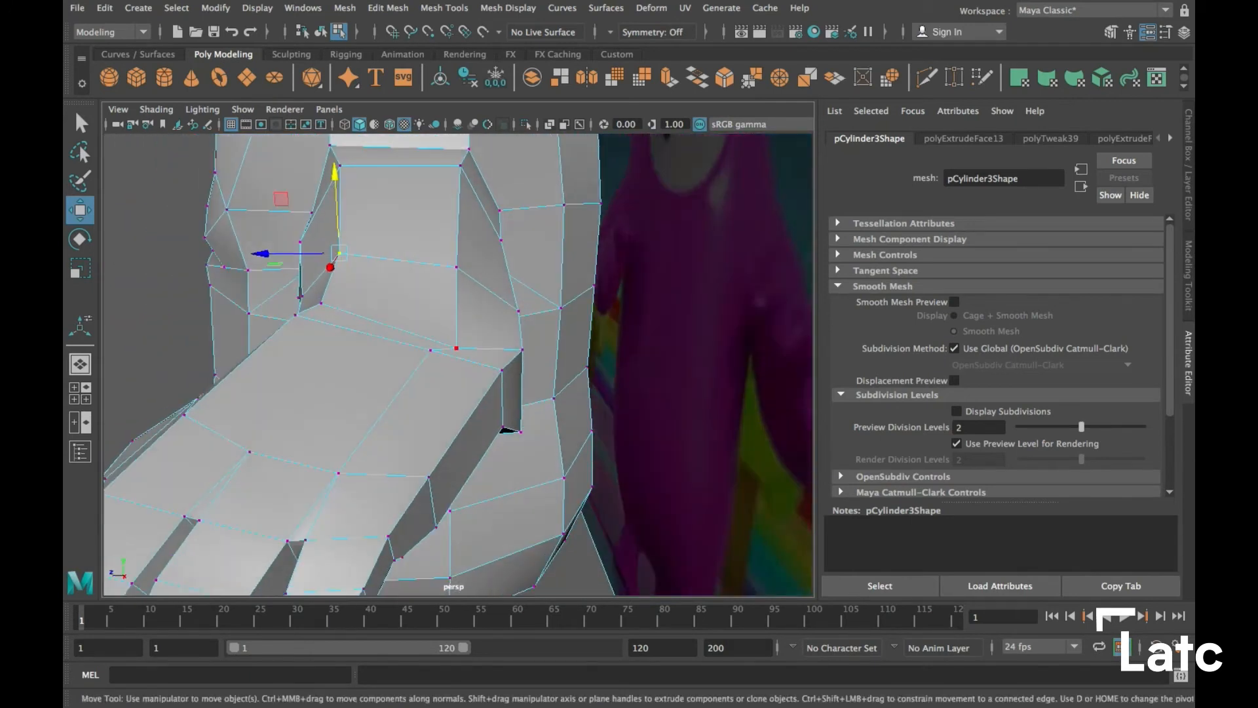
left_click_drag(456, 308, 526, 276)
left_click(328, 316)
left_click_drag(328, 316, 318, 300, "alt")
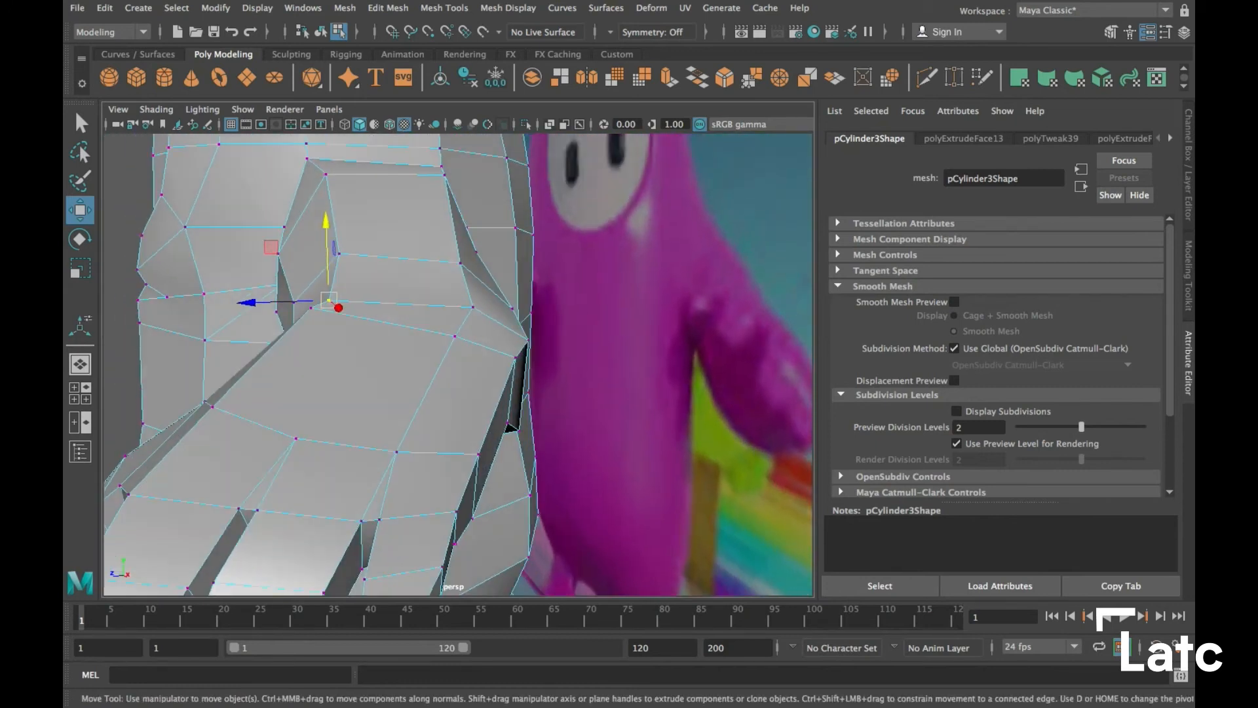
Shift the vertex on the forearm's underside along Z and save the scene
left_click_drag(455, 333, 394, 372, "alt")
left_click_drag(395, 372, 577, 289, "alt")
scroll(459, 365, "down", 10)
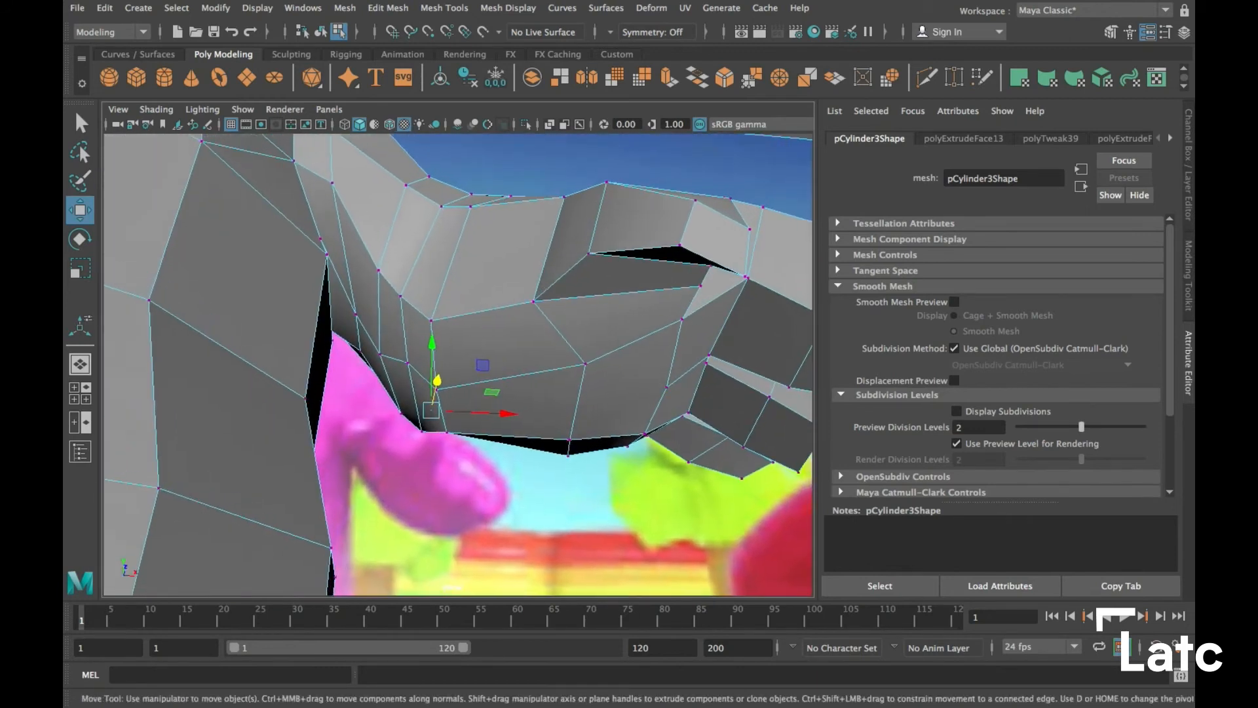
left_click_drag(458, 365, 679, 374, "alt")
key("ctrl+s")
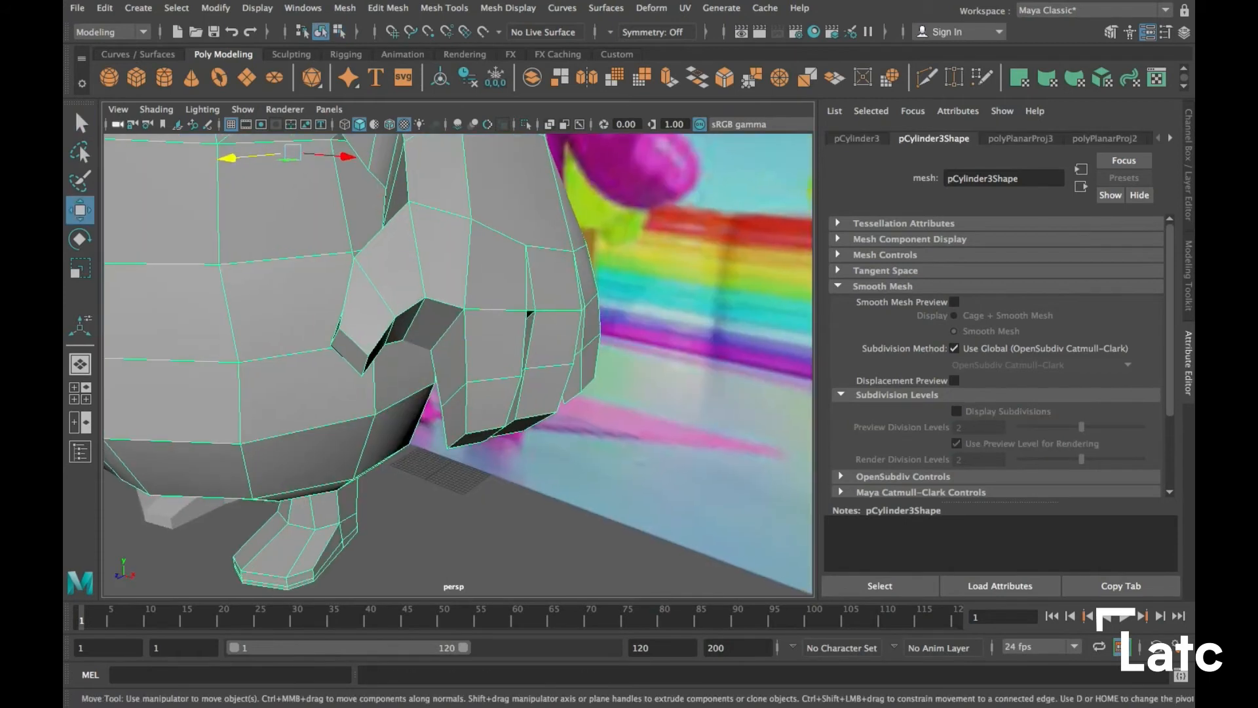
Insert an edge loop near the tip of each of the three fingers with the Insert Edge Loop tool
scroll(457, 364, "up", 3)
right_click(572, 255)
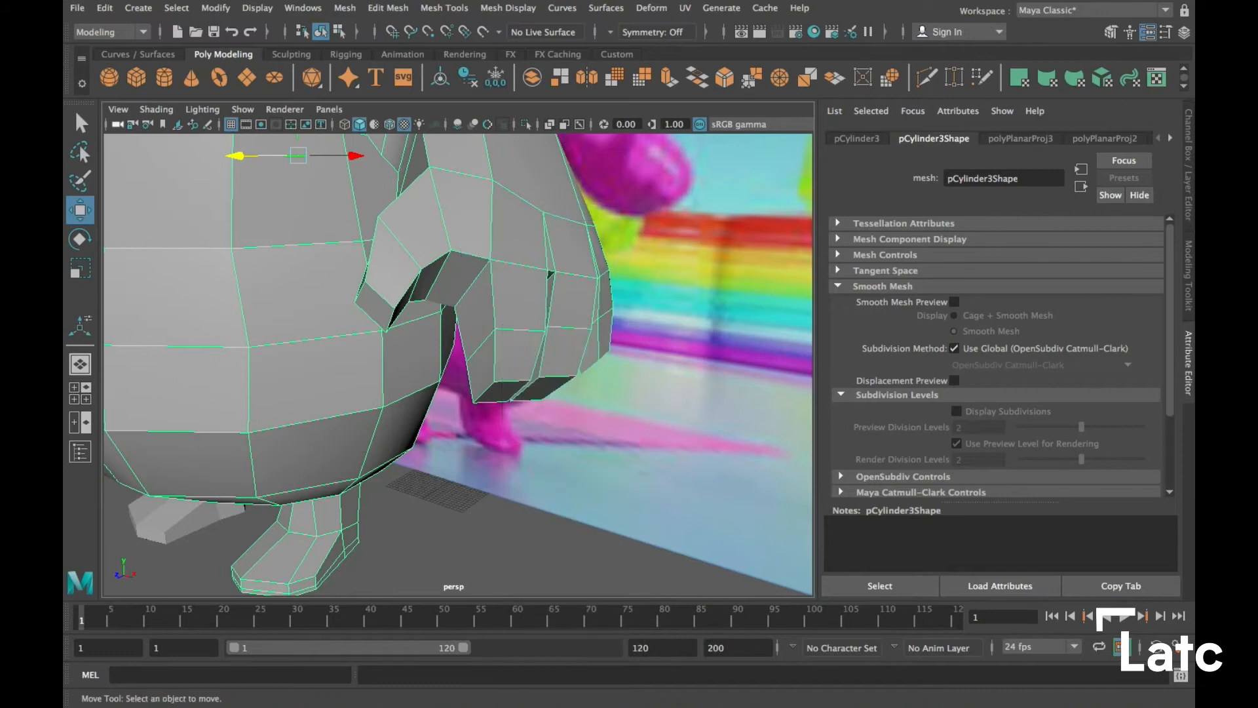
left_click(445, 8)
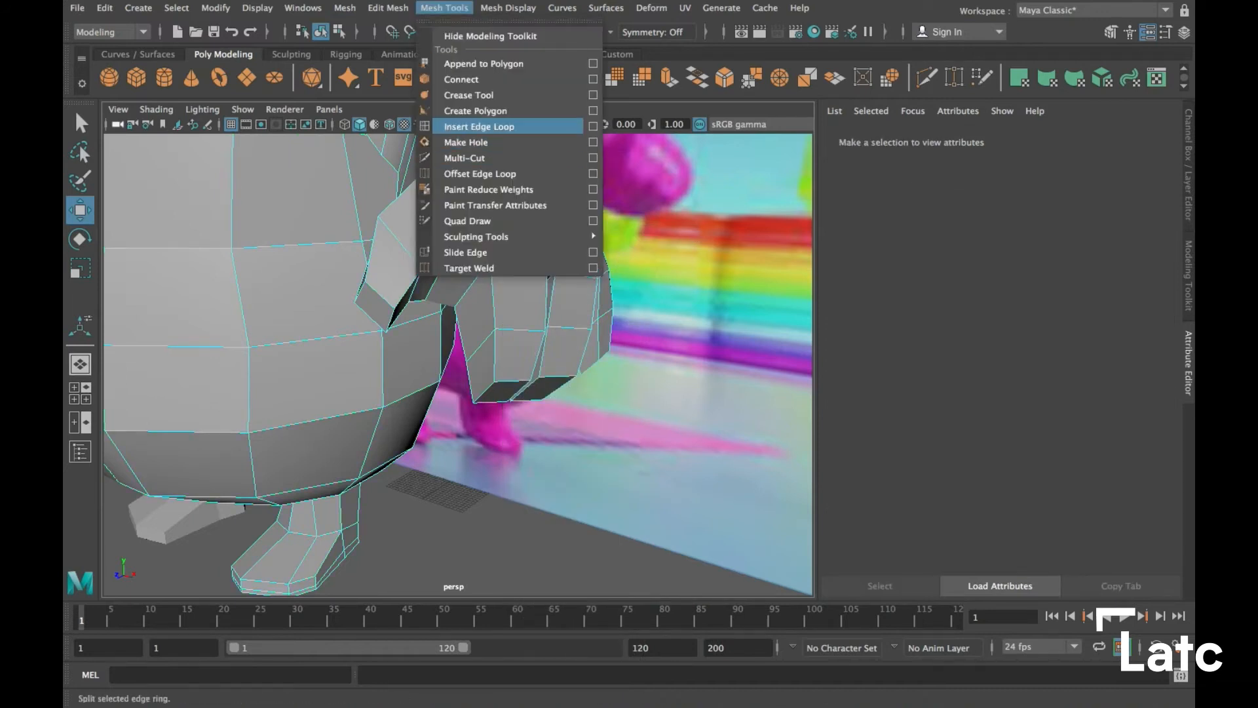
left_click(479, 126)
scroll(411, 435, "up", 5)
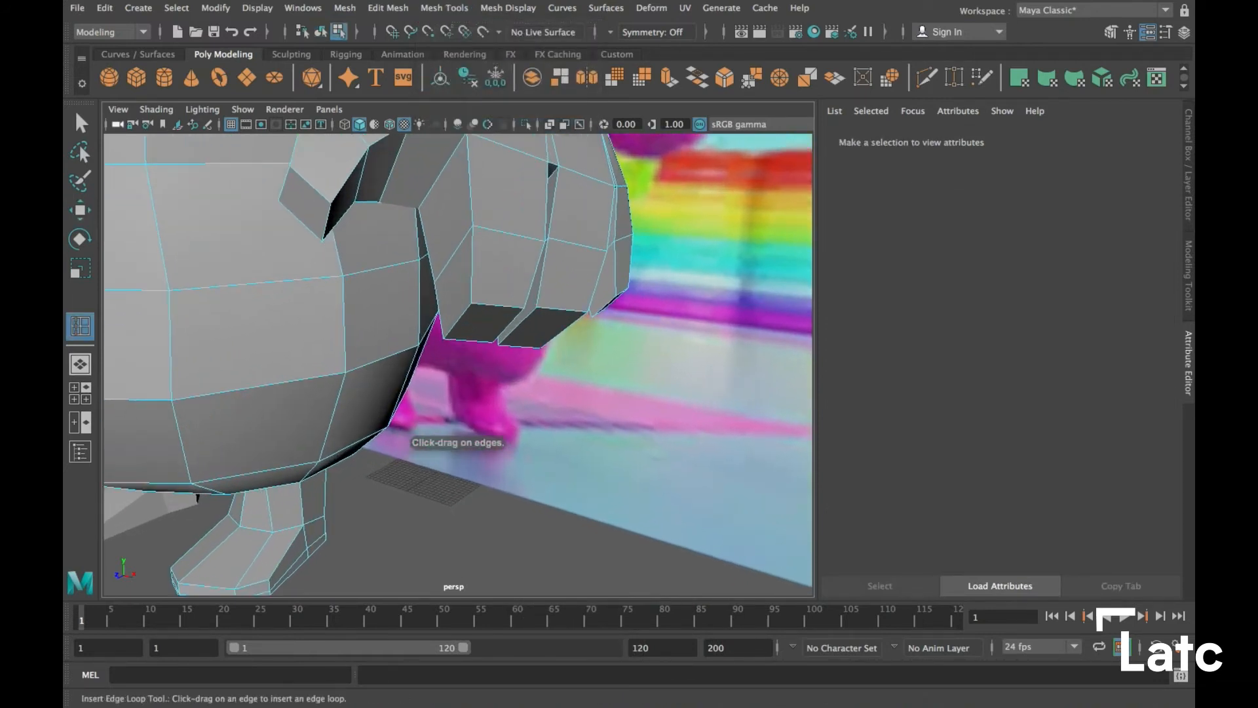
left_click(367, 315)
left_click_drag(412, 436, 498, 406, "alt")
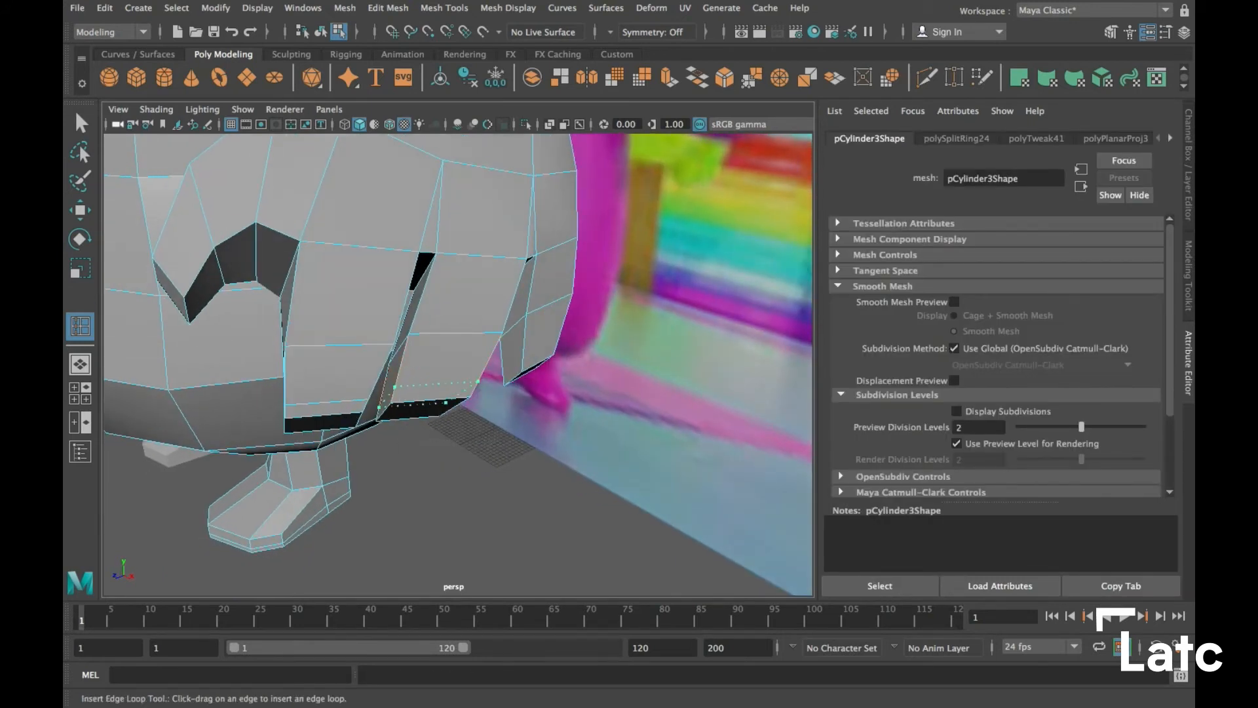
left_click_drag(522, 356, 523, 358)
left_click_drag(522, 358, 488, 384, "alt")
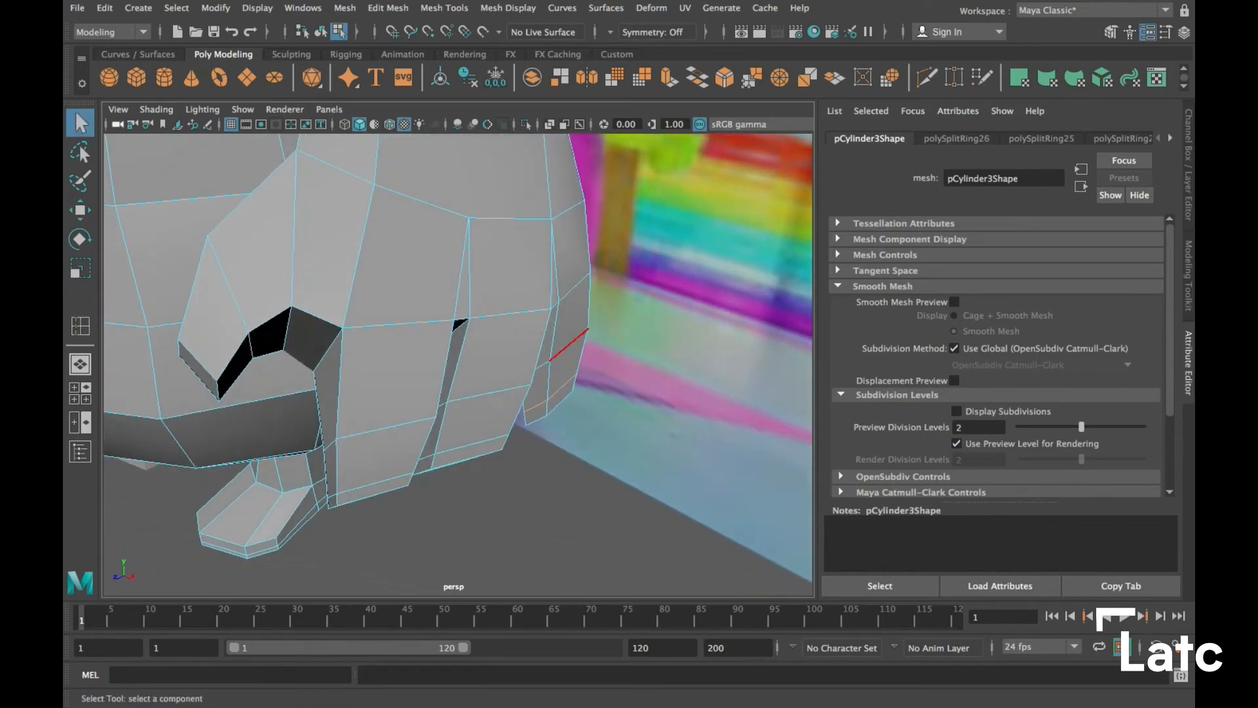
Move the selected edge on the outer side of the little finger along X
key("w")
left_click_drag(524, 341, 557, 347, "alt")
middle_click_drag(557, 347, 550, 373, "alt")
left_click_drag(550, 373, 524, 426, "alt")
left_click_drag(626, 485, 628, 486)
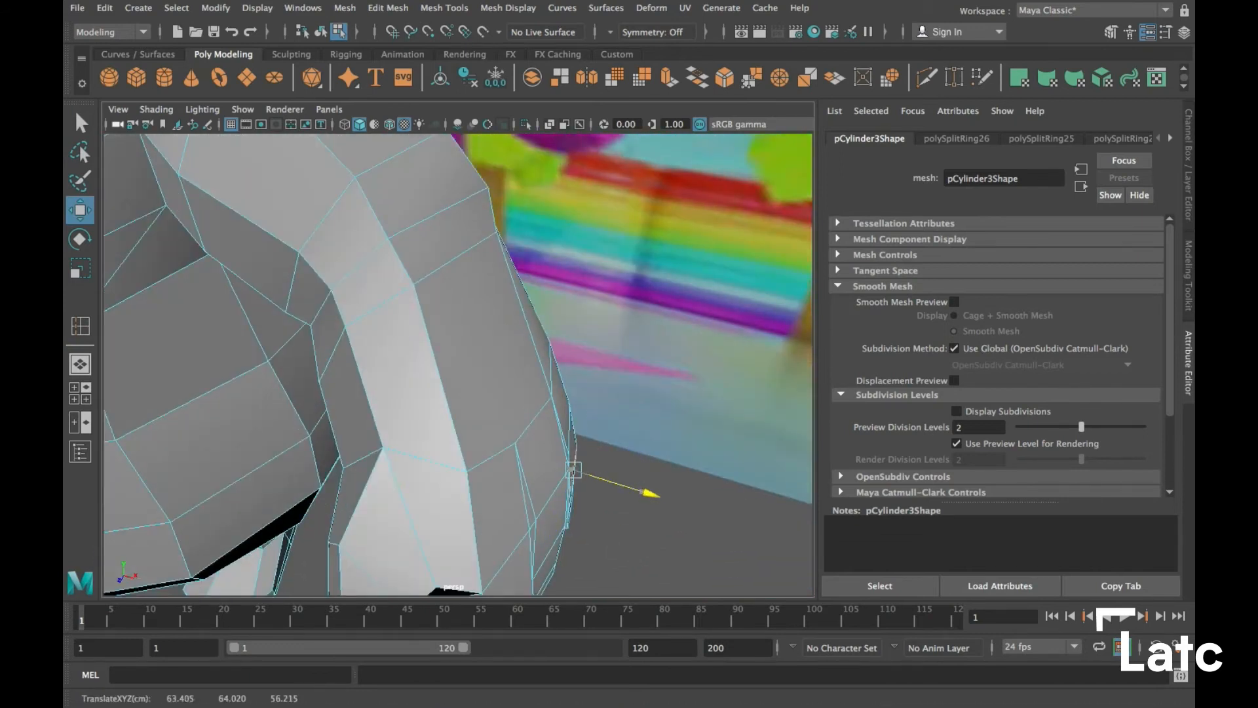
left_click_drag(459, 354, 419, 334, "alt")
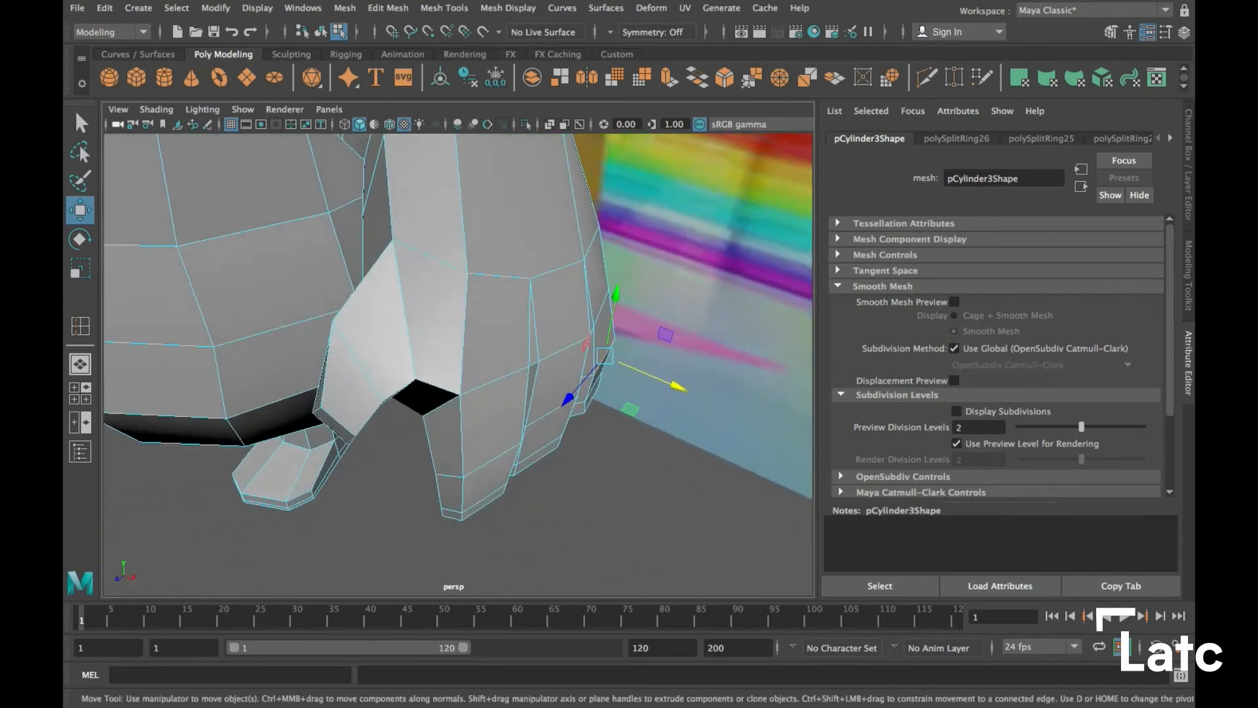
Insert an edge loop near the thumb's tip and return the mesh to object mode
key("ctrl+e")
left_click_drag(419, 439, 400, 436, "alt")
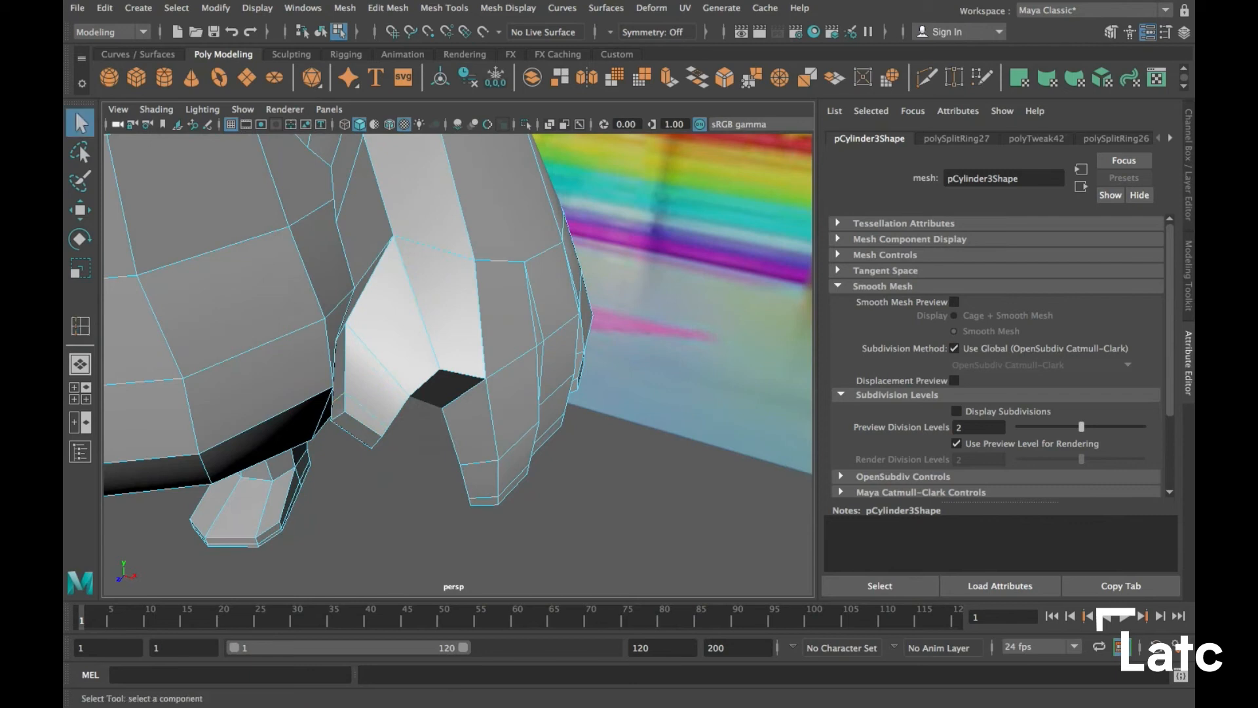
key("Escape")
right_click(459, 278)
left_click(536, 255)
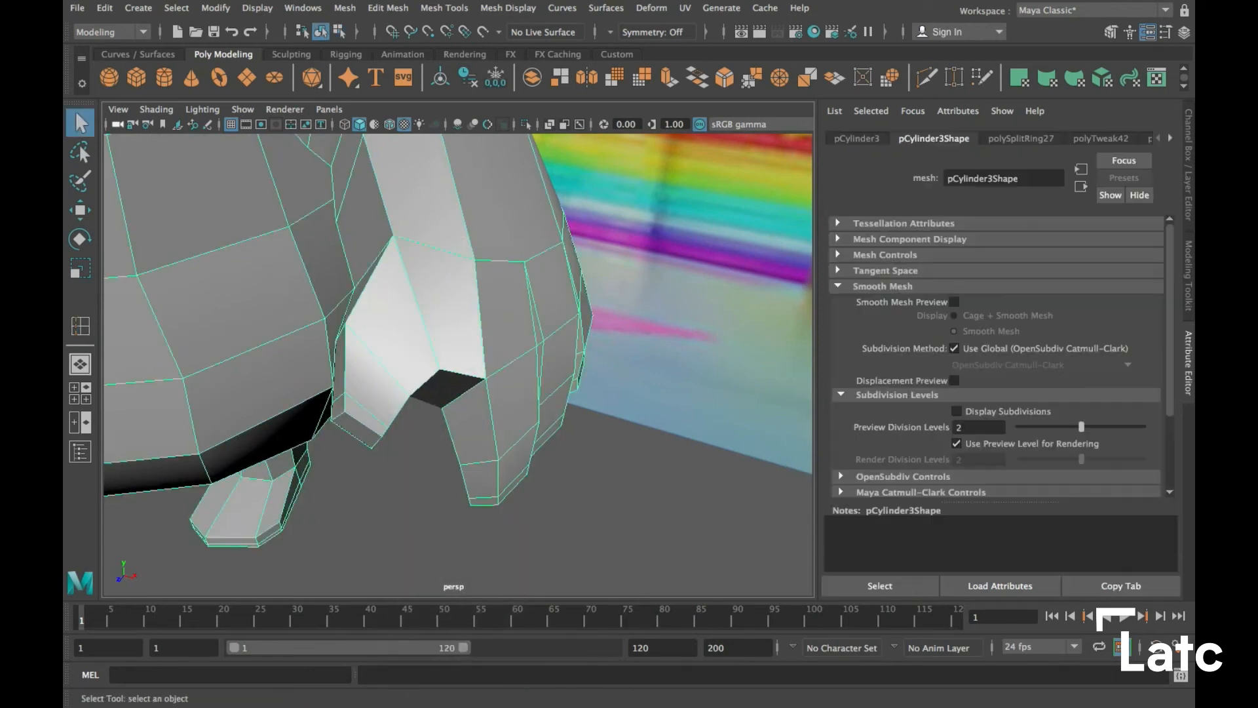
Check the sharpened thumb and finger tips in smooth preview from several sides
key("3")
left_click_drag(459, 327, 393, 334, "alt")
scroll(458, 365, "up", 5)
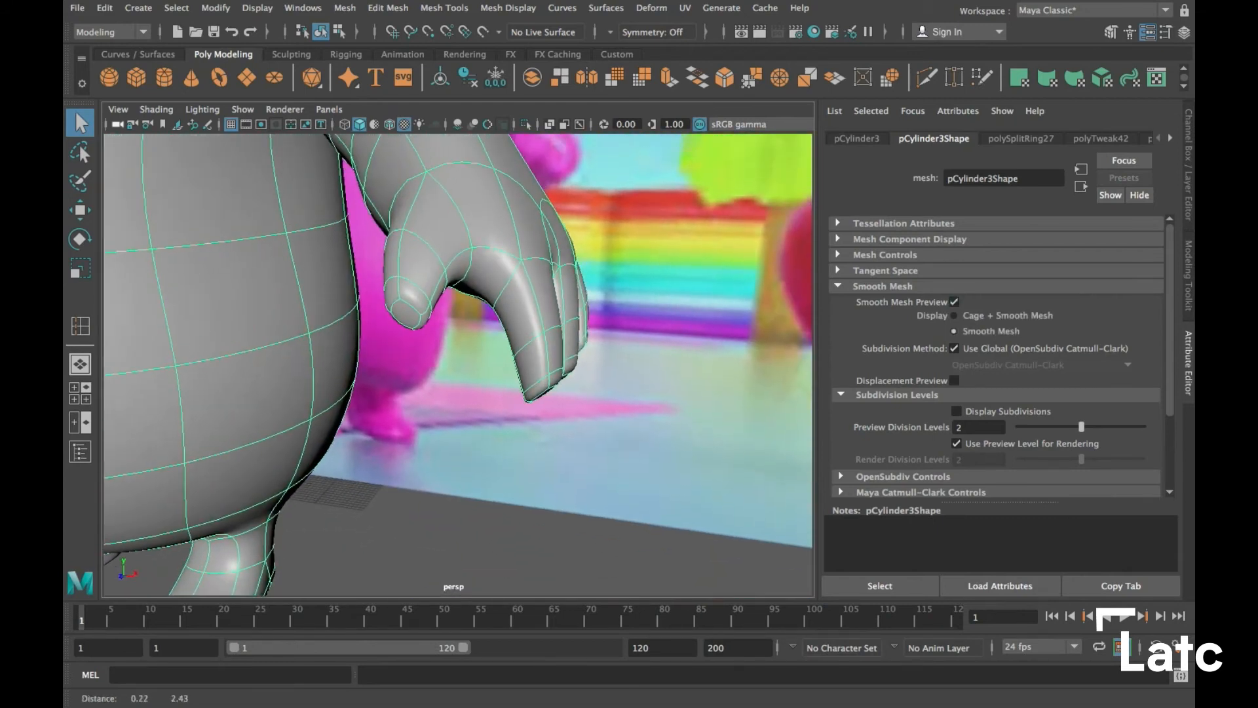
left_click(524, 459)
scroll(457, 364, "down", 5)
left_click_drag(524, 360, 498, 367, "alt")
left_click(479, 367)
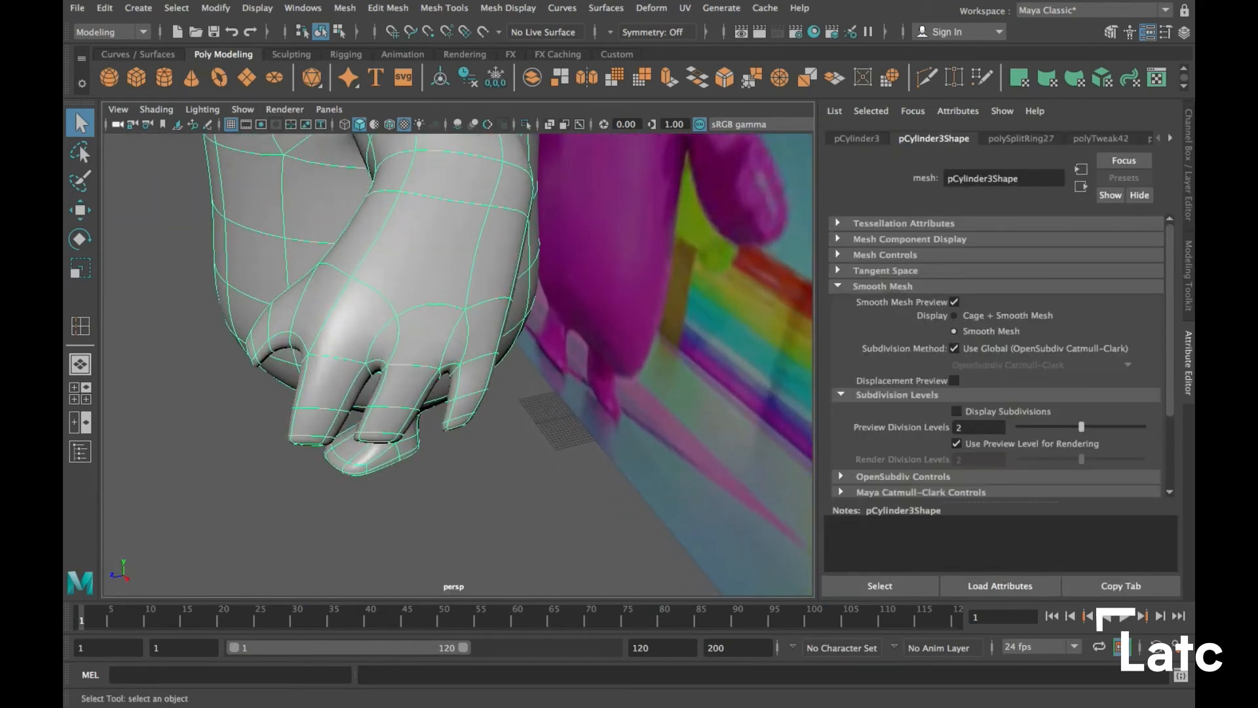
Turn off the smooth preview, select the vertices at the little finger's tip and move them along Z
key("1")
right_click(510, 278)
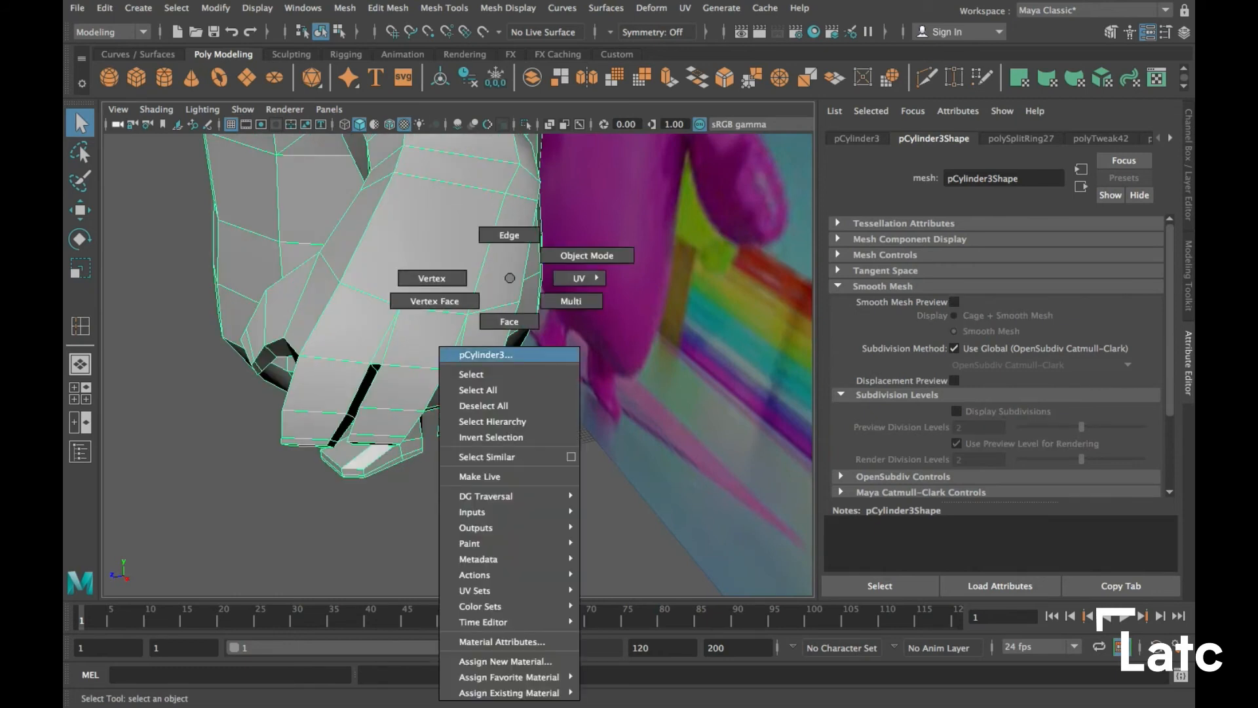
right_click_drag(510, 278, 452, 279)
middle_click_drag(453, 279, 485, 253, "alt")
left_click_drag(485, 253, 459, 282, "alt")
right_click_drag(459, 281, 475, 281, "alt")
middle_click_drag(475, 282, 419, 282, "alt")
left_click_drag(420, 282, 433, 314, "alt")
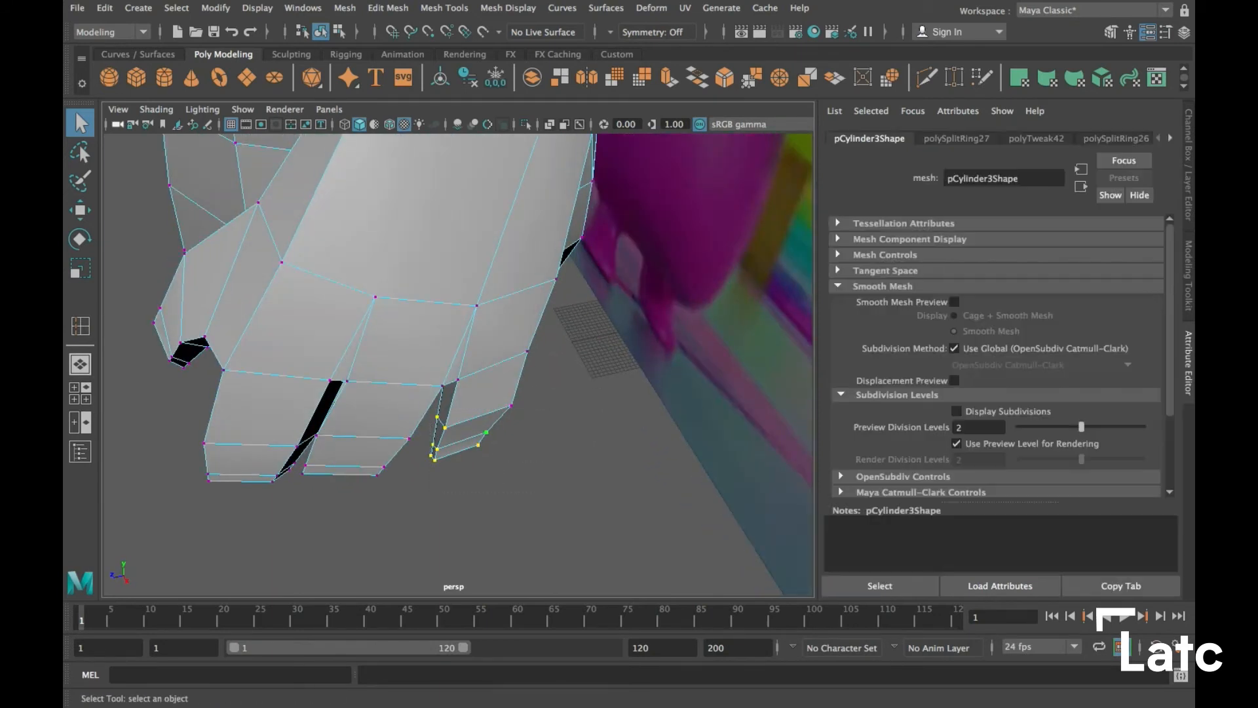
key("w")
left_click_drag(433, 315, 485, 295, "alt")
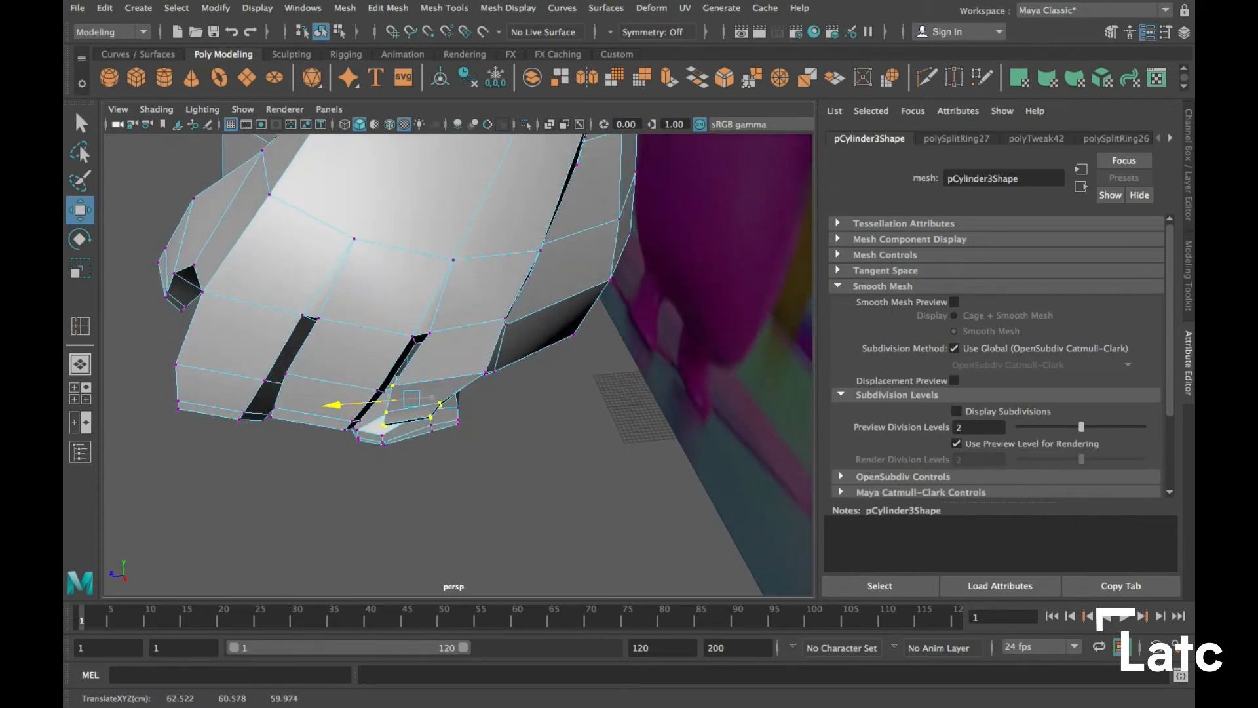
left_click_drag(334, 405, 336, 406)
Select the end vertices of the little finger and shift them further along Z towards the other fingers
left_click_drag(419, 393, 223, 185, "alt")
left_click_drag(455, 289, 459, 316)
left_click_drag(207, 194, 210, 243, "alt")
left_click_drag(393, 414, 432, 444)
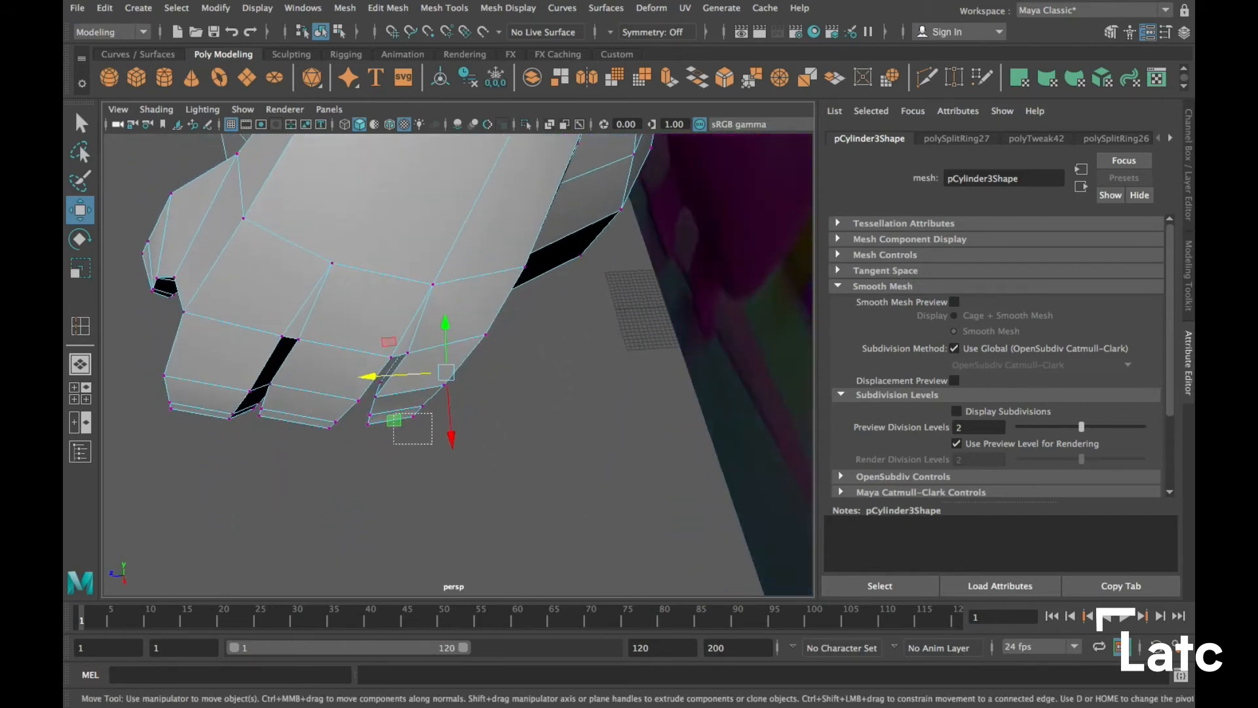
left_click_drag(363, 403, 362, 403)
left_click_drag(365, 399, 426, 315, "alt")
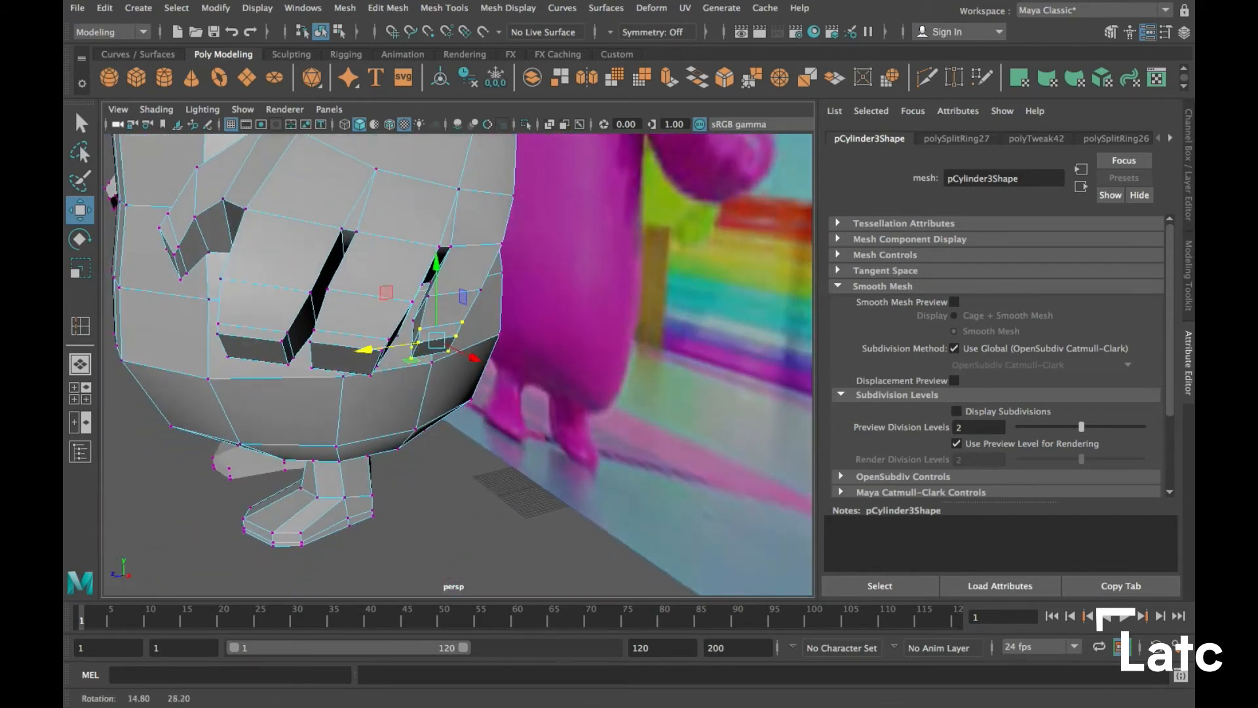
left_click_drag(364, 349, 331, 340)
left_click_drag(516, 380, 414, 345)
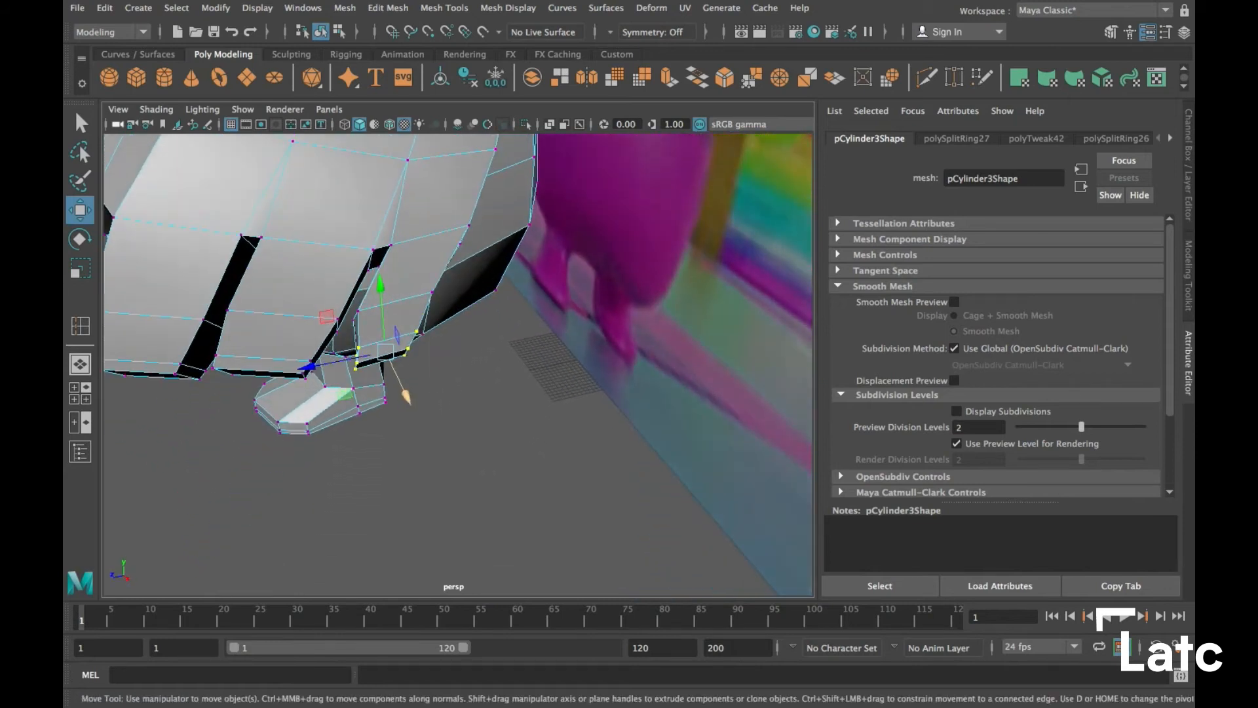
left_click_drag(306, 365, 290, 370)
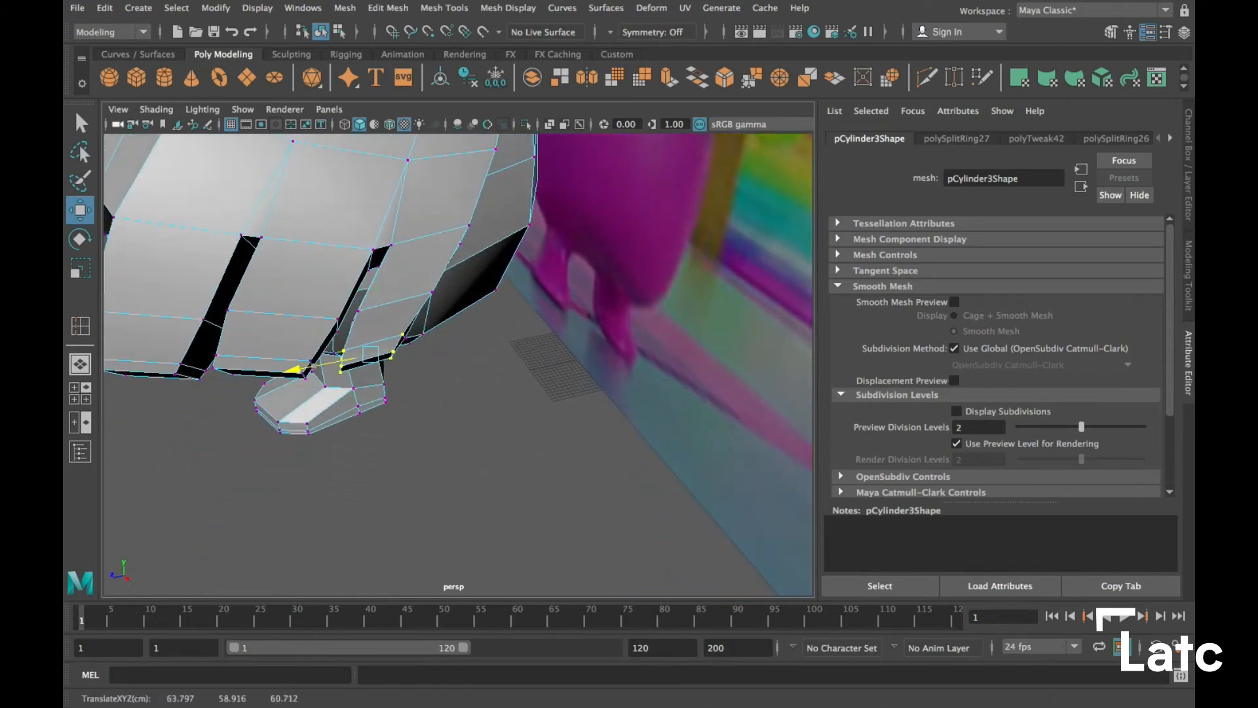
Rotate the little finger's end vertices to angle the tip, and clear the selection
key("e")
left_click_drag(389, 357, 377, 388)
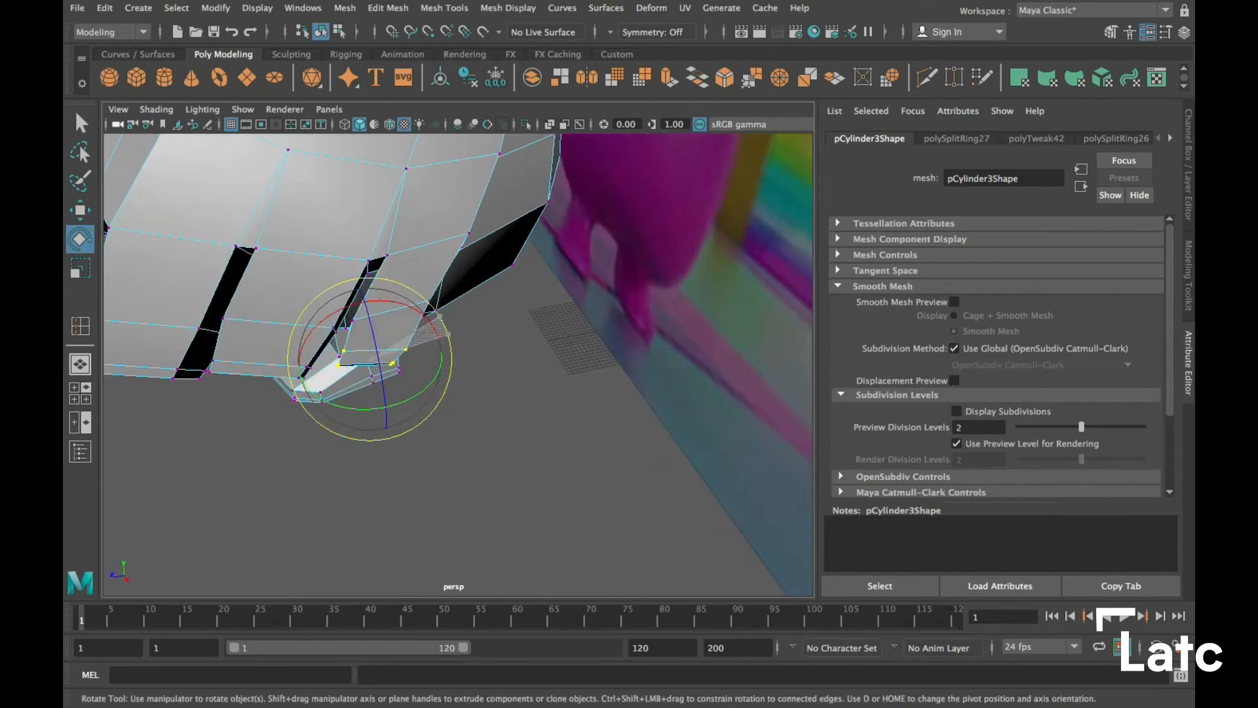
left_click_drag(378, 388, 328, 395, "alt")
middle_click_drag(327, 396, 305, 392, "alt")
key("q")
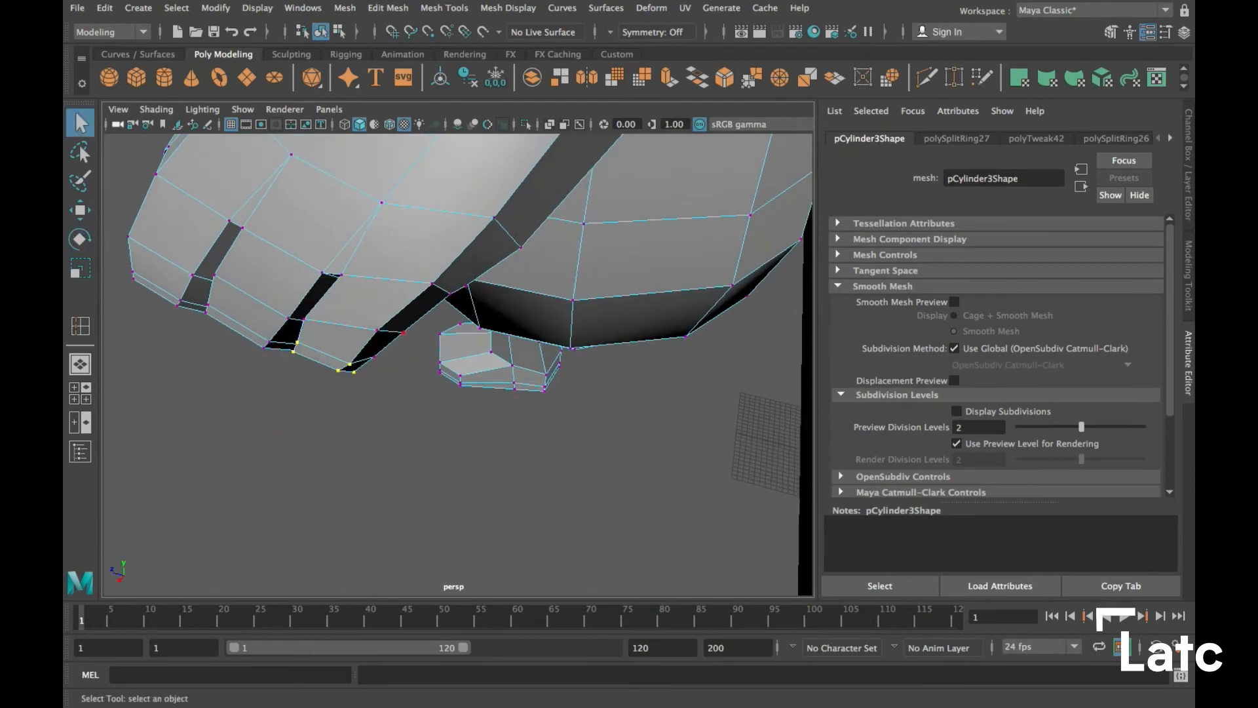
left_click_drag(397, 339, 511, 338, "alt")
key("w")
key("q")
left_click(597, 419)
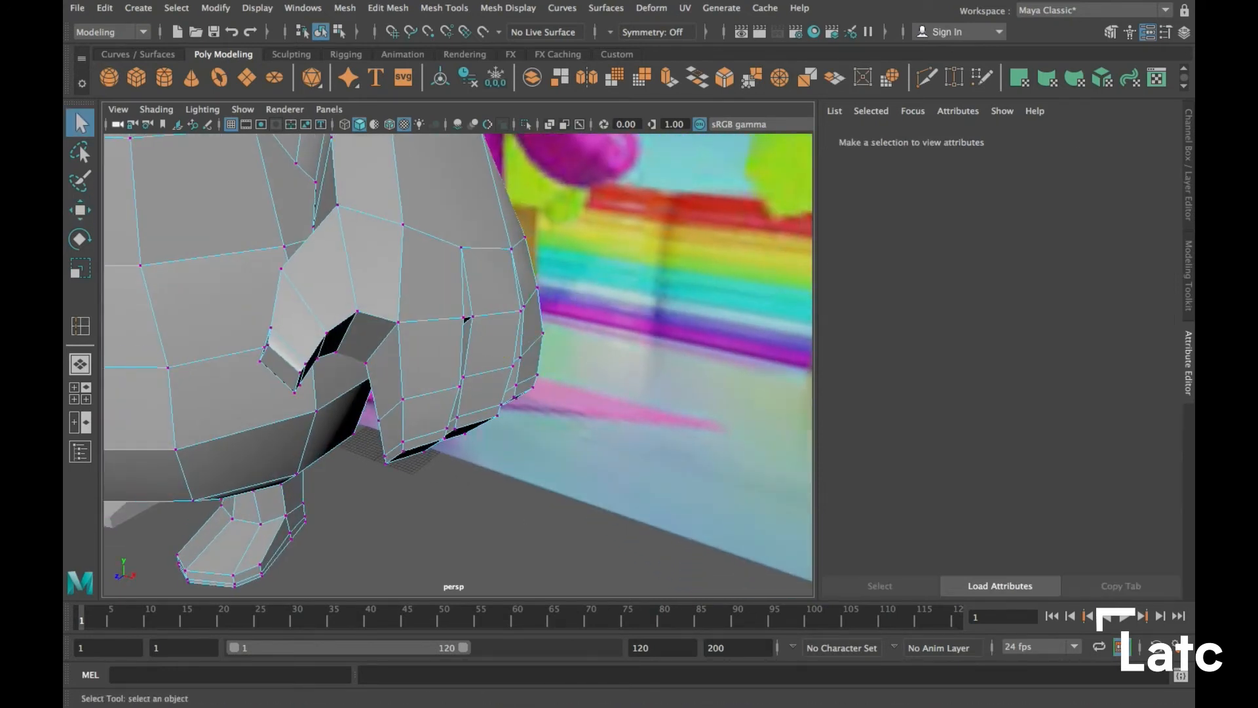
Return to object mode and examine the hand, arm and whole body in smooth preview
right_click_drag(472, 279, 548, 256)
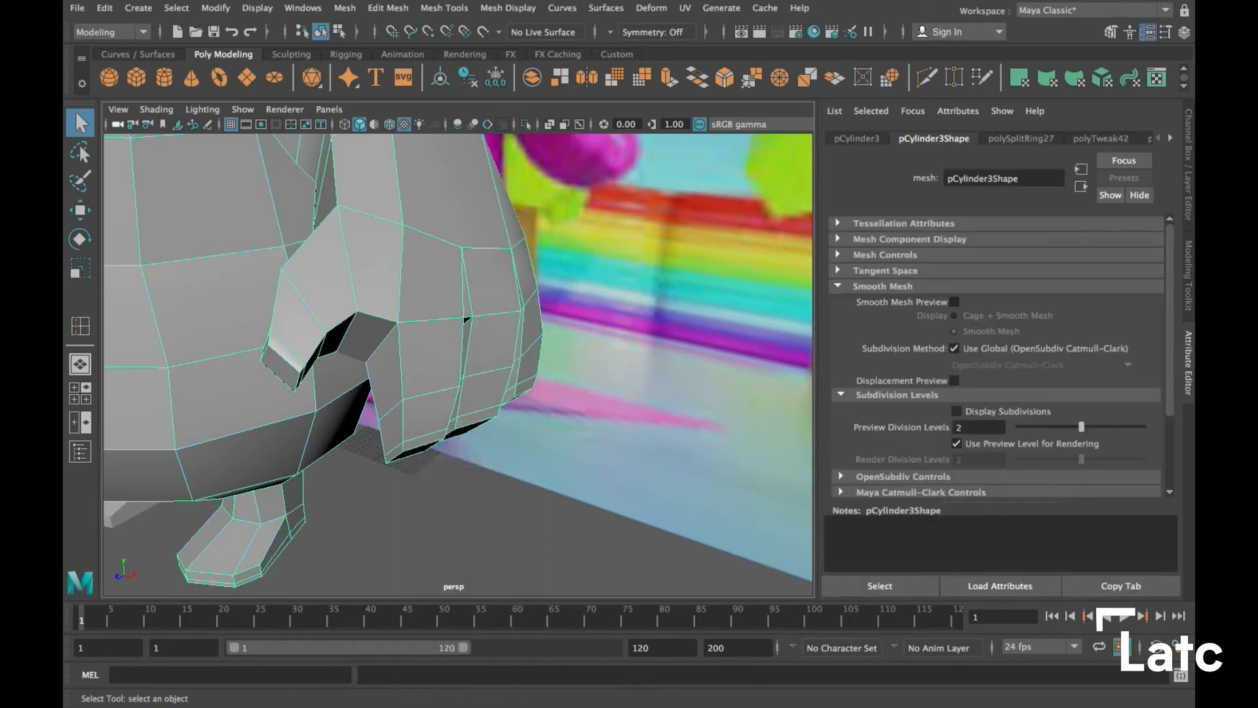
key("3")
scroll(459, 367, "down", 5)
left_click_drag(459, 367, 445, 406, "alt")
scroll(445, 407, "up", 4)
left_click(419, 498)
left_click_drag(420, 498, 524, 462, "alt")
left_click_drag(419, 407, 439, 367, "alt")
middle_click_drag(439, 367, 498, 347, "alt")
left_click_drag(498, 347, 563, 367, "alt")
middle_click_drag(563, 367, 547, 346, "alt")
scroll(458, 364, "down", 4)
left_click_drag(459, 365, 426, 295, "alt")
left_click(406, 367)
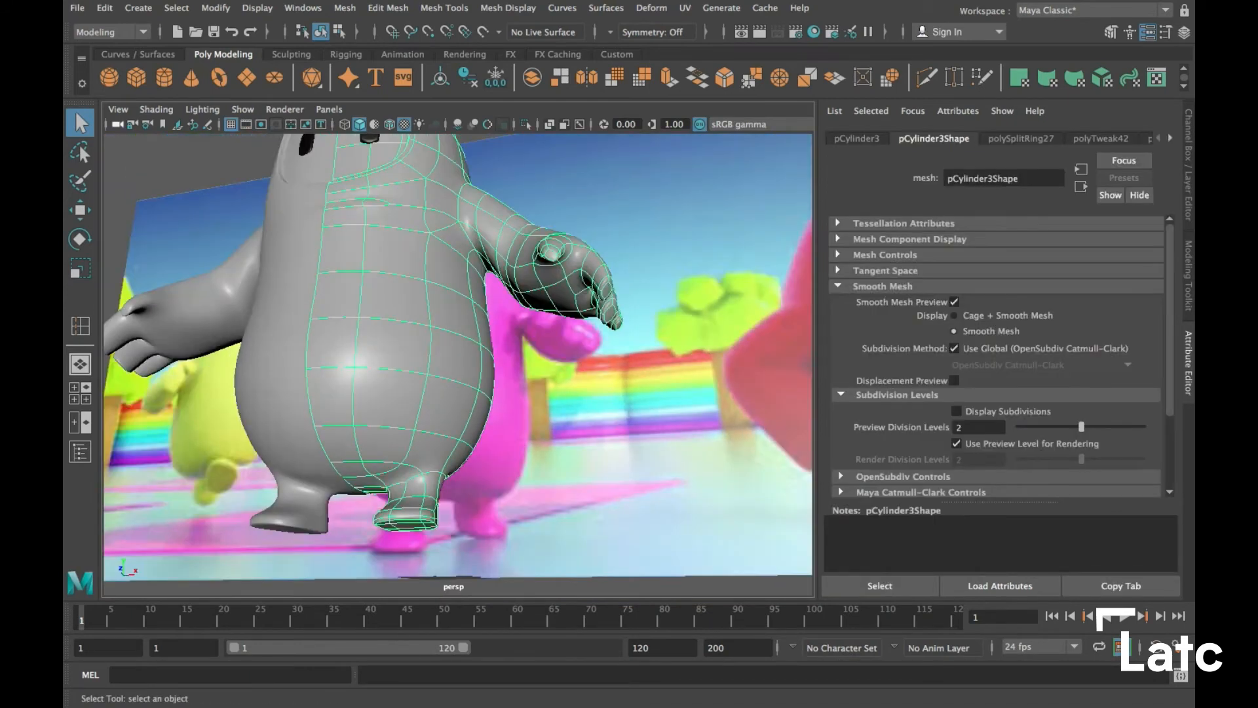
Turn off the smooth preview and examine the body's underside, legs and feet
key("1")
left_click_drag(426, 367, 426, 242, "alt")
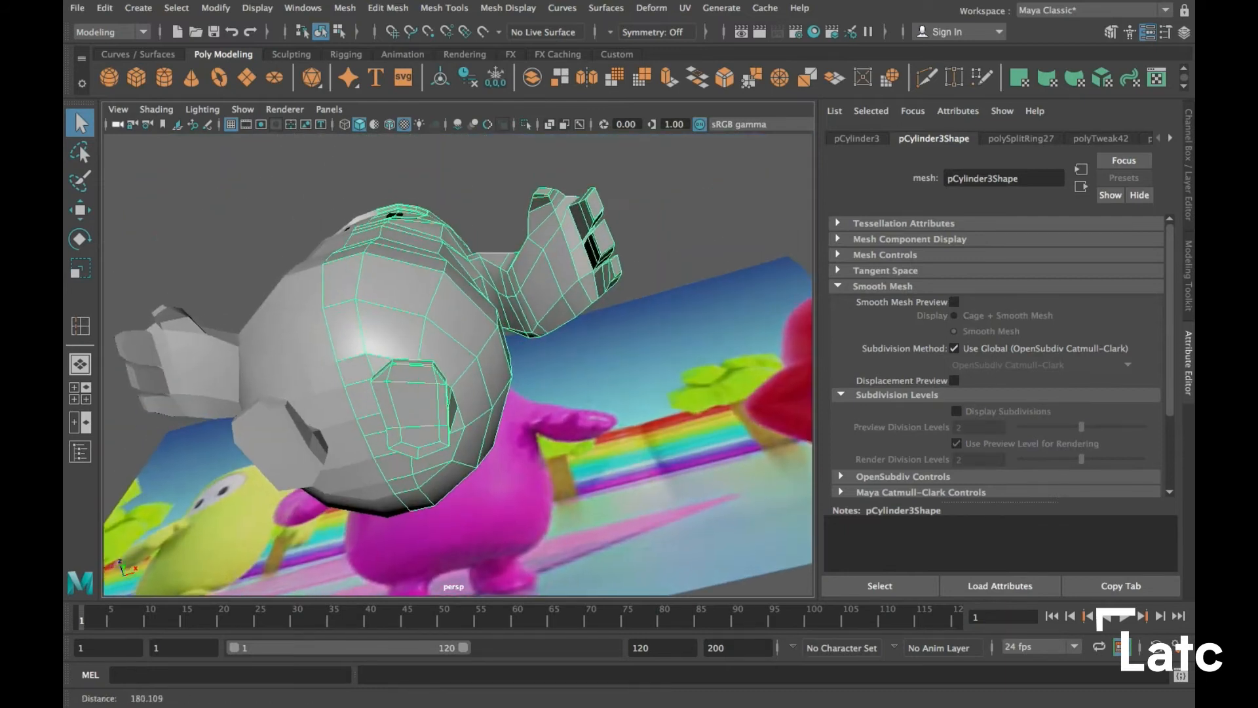
right_click_drag(426, 243, 479, 245, "alt")
right_click_drag(426, 361, 472, 367, "alt")
middle_click_drag(445, 380, 465, 357, "alt")
left_click_drag(452, 314, 408, 360, "alt")
left_click_drag(407, 315, 403, 392, "alt")
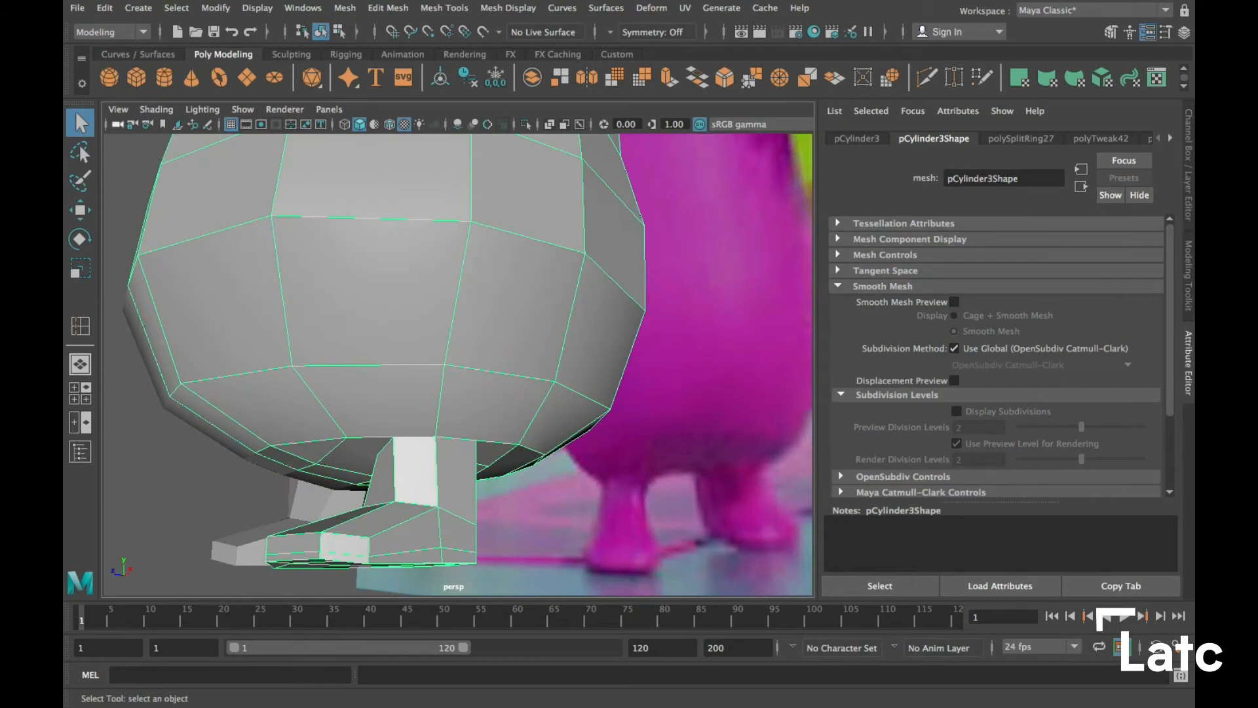
Cut new edges across the body's underside beside the top of the leg with Multi-Cut
left_click(927, 78)
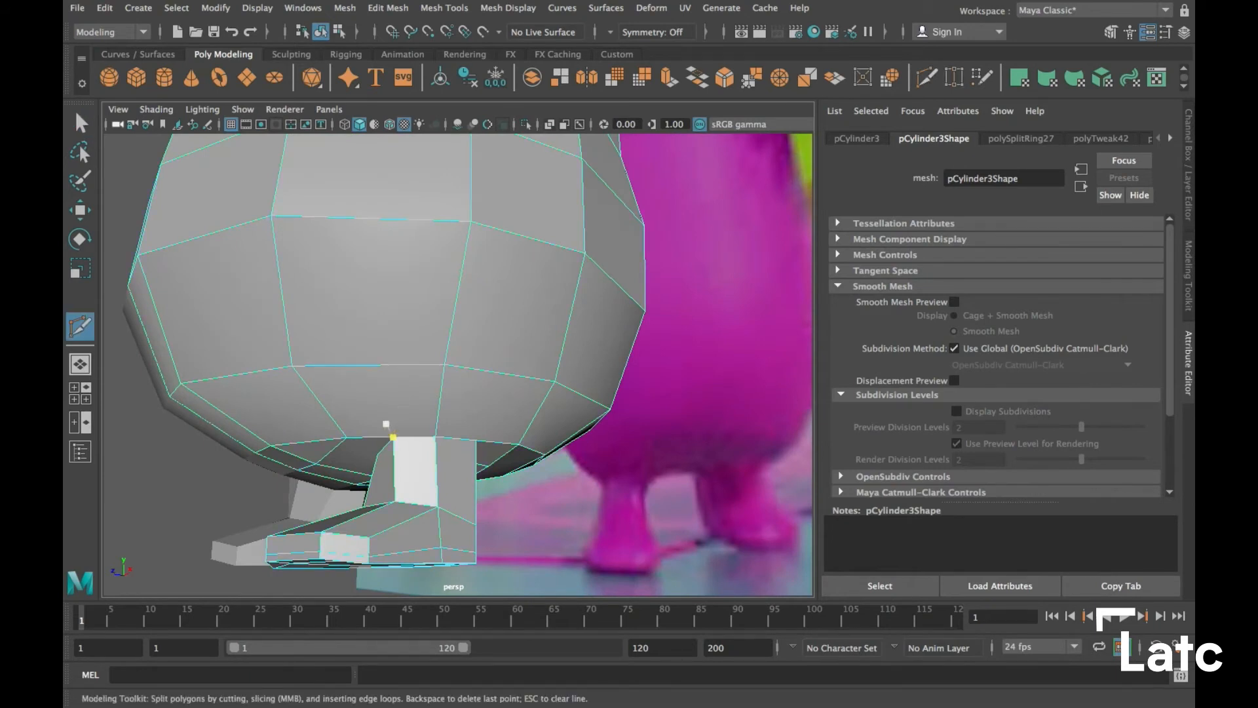
left_click_drag(378, 455, 400, 430, "alt")
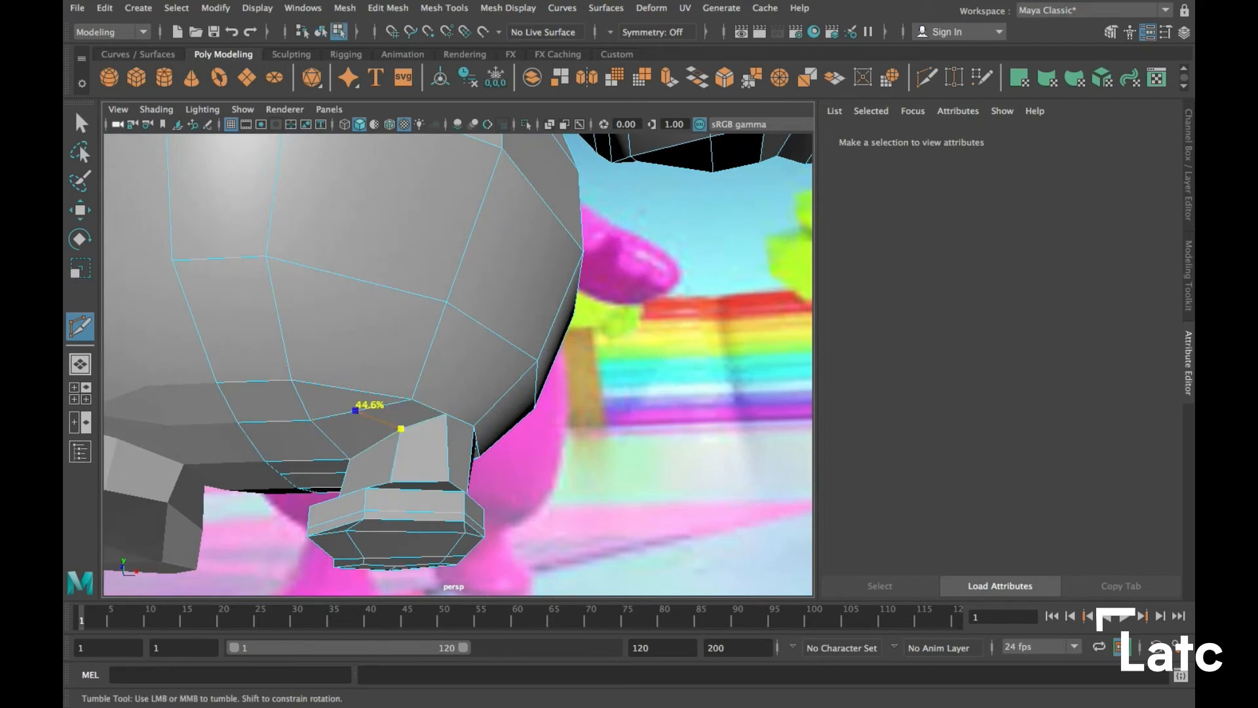
left_click_drag(401, 428, 445, 436, "alt")
middle_click_drag(446, 435, 452, 433, "alt")
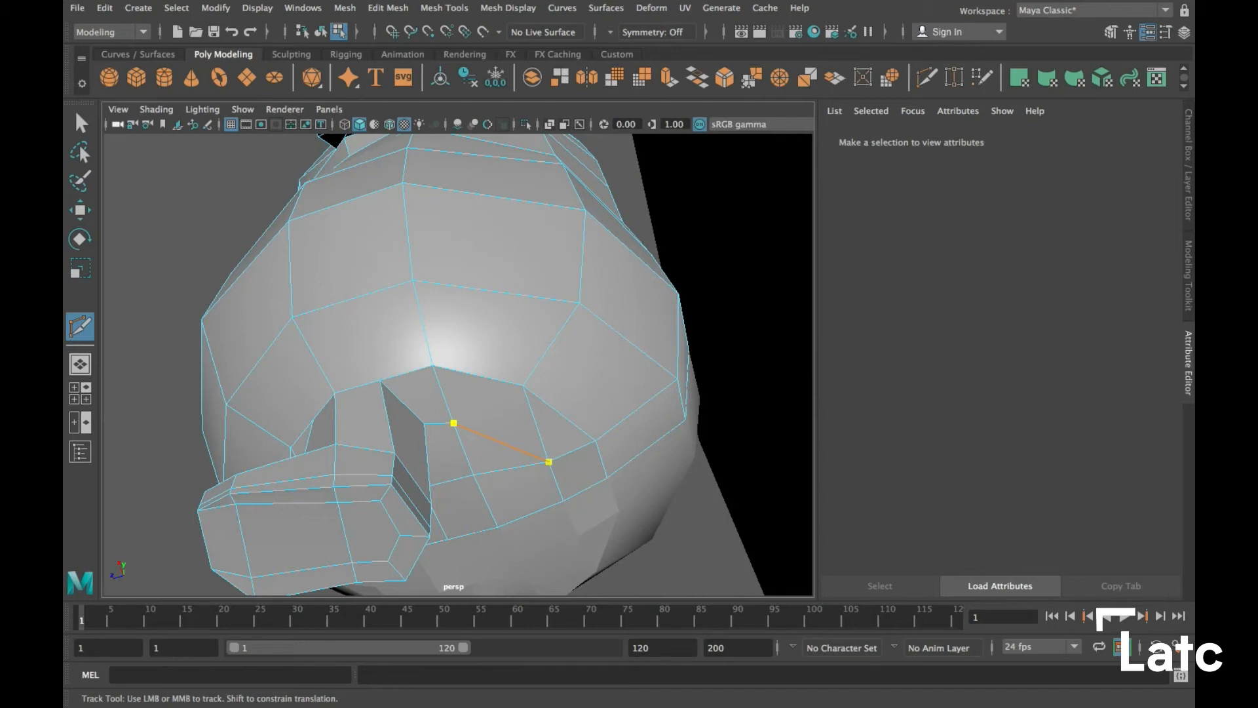
key("Return")
Select the foot's vertices from the ankle down in the front view and rotate them slightly to level the foot
left_click_drag(498, 442, 590, 444, "alt")
left_click_drag(485, 419, 500, 334, "alt")
left_click_drag(439, 504, 374, 515, "alt")
key("space")
key("space")
middle_click_drag(332, 488, 464, 162, "alt")
middle_click_drag(406, 377, 450, 444, "alt")
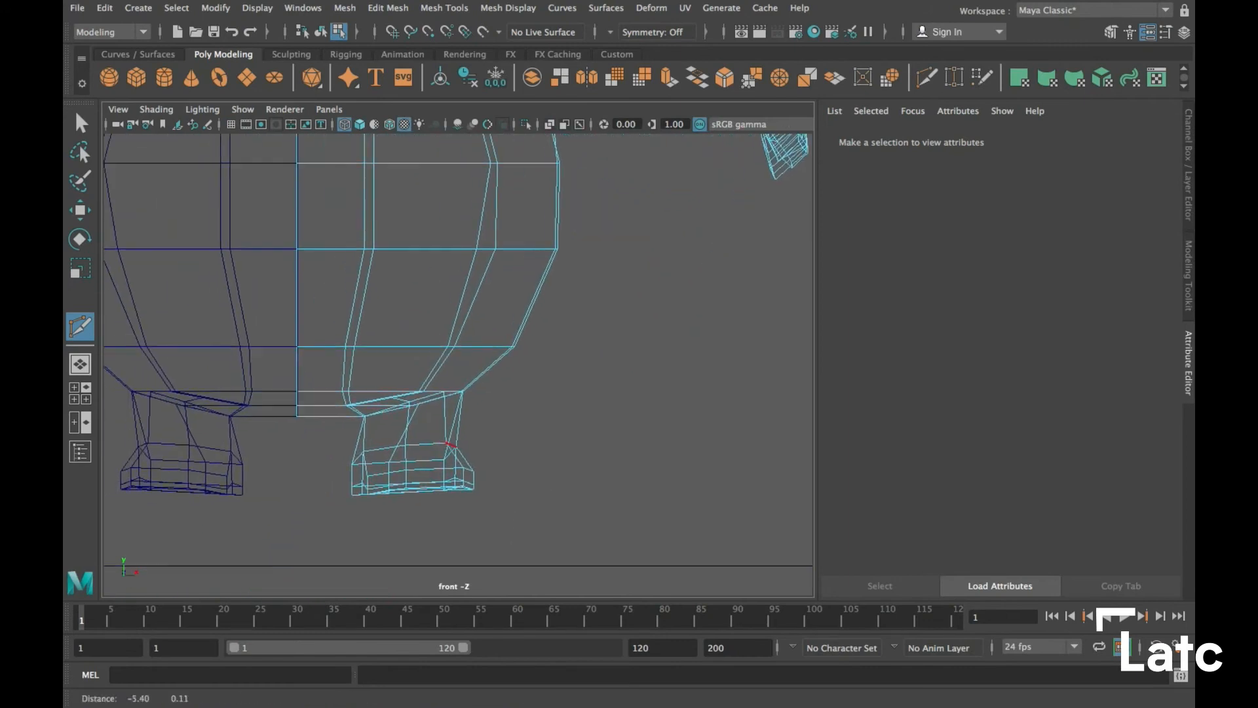
mouse_move(449, 278)
right_mouse_down()
mouse_move(385, 292)
mouse_move(374, 275)
right_mouse_up()
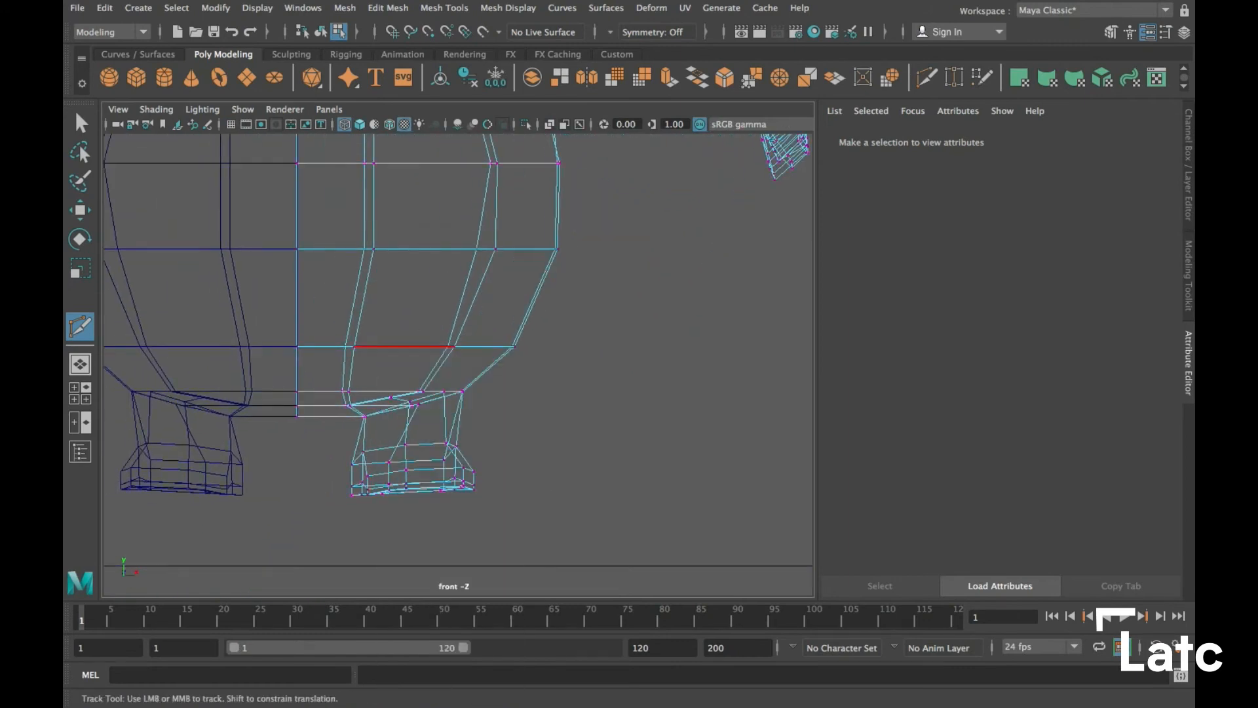
key("q")
left_click_drag(480, 506, 507, 516)
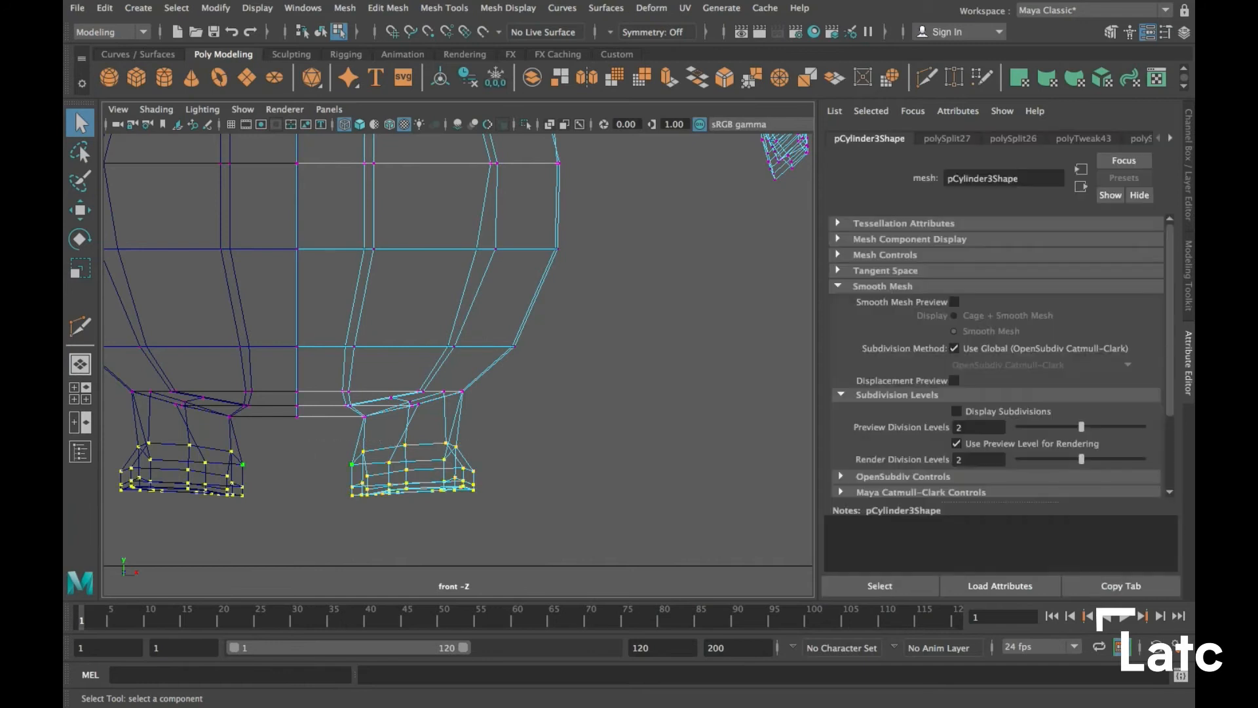
key("e")
left_click_drag(472, 414, 473, 416)
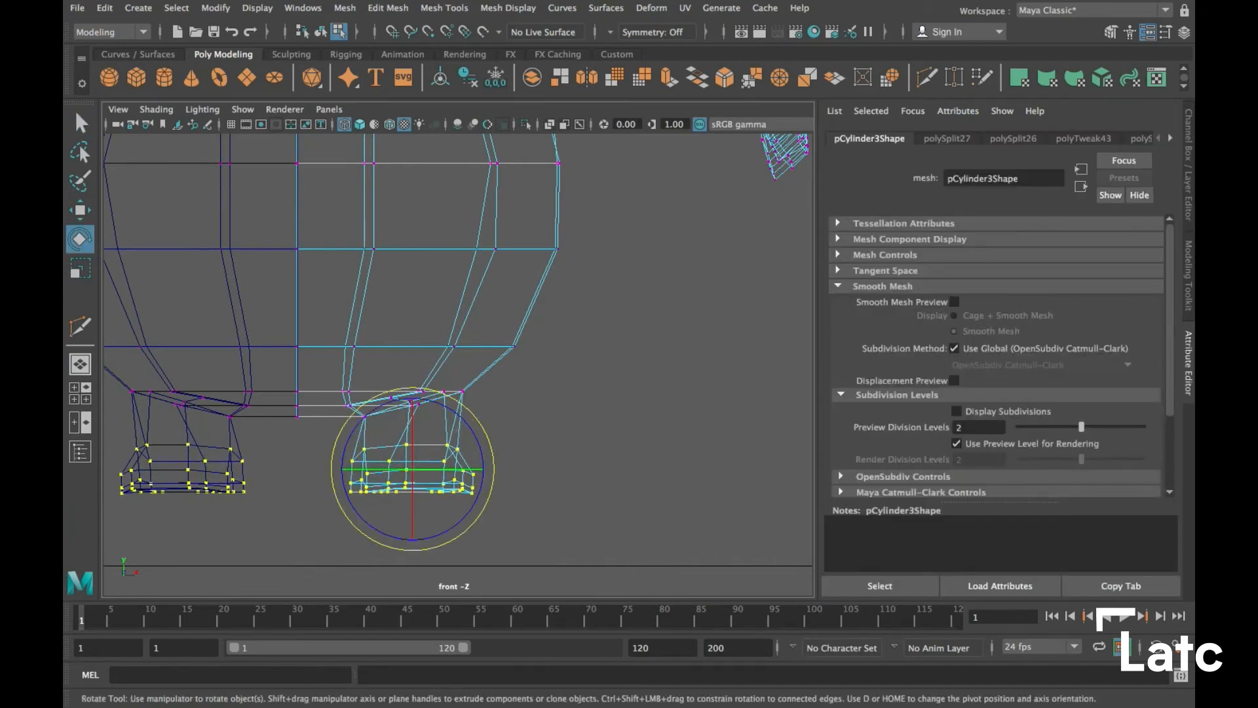
Select the foot's lower rows of vertices in the side view and scale them down vertically
key("w")
key("space")
key("space")
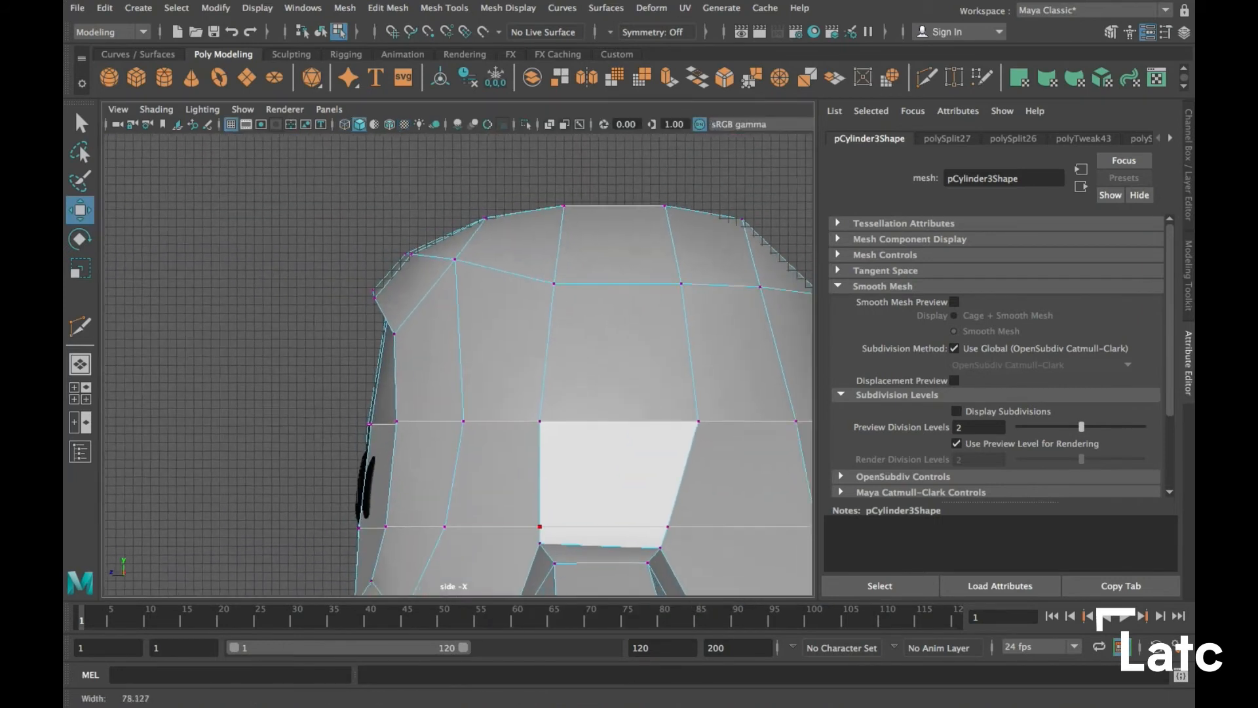
right_click_drag(511, 367, 393, 367, "alt")
middle_click_drag(458, 524, 438, 118, "alt")
right_click_drag(419, 365, 485, 365, "alt")
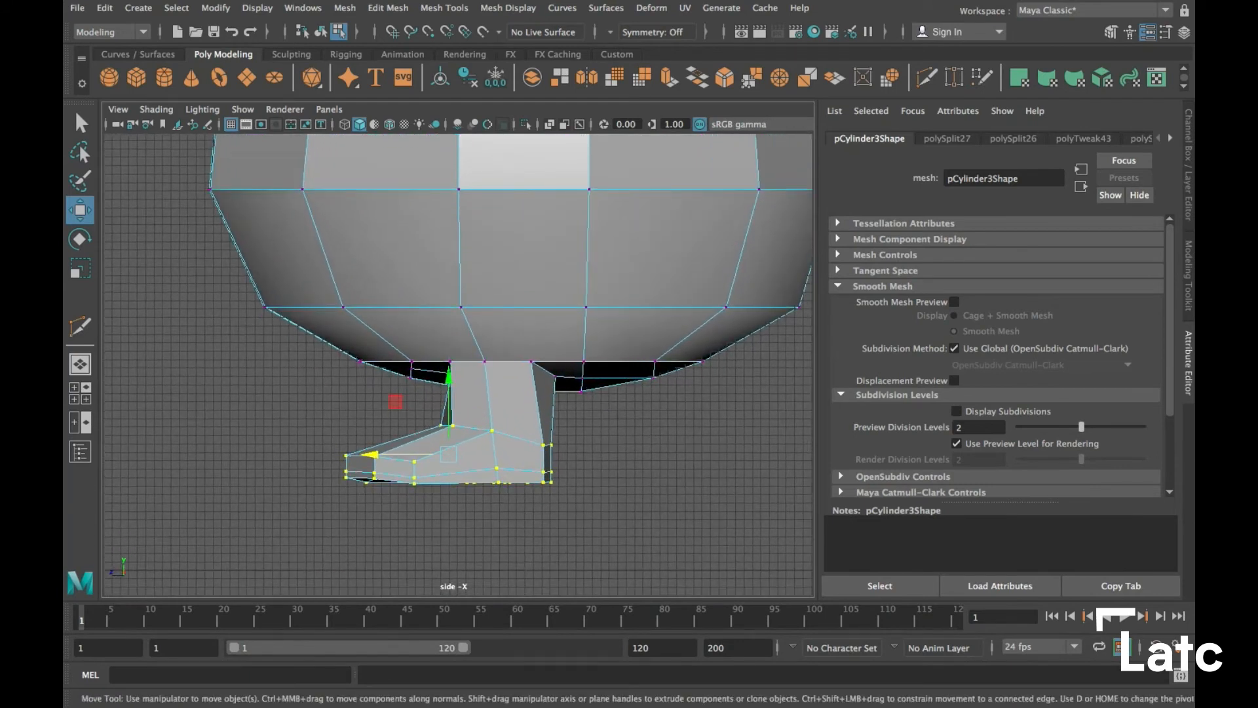
key("q")
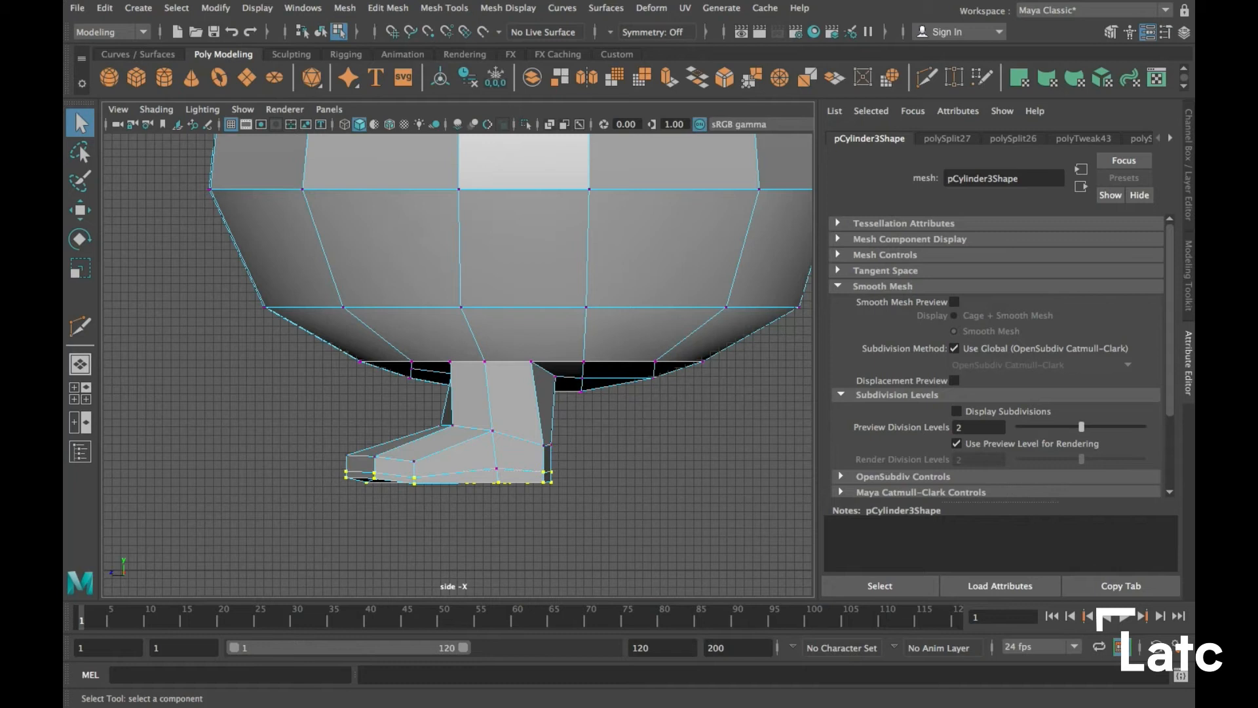
key("r")
left_click_drag(448, 406, 448, 422)
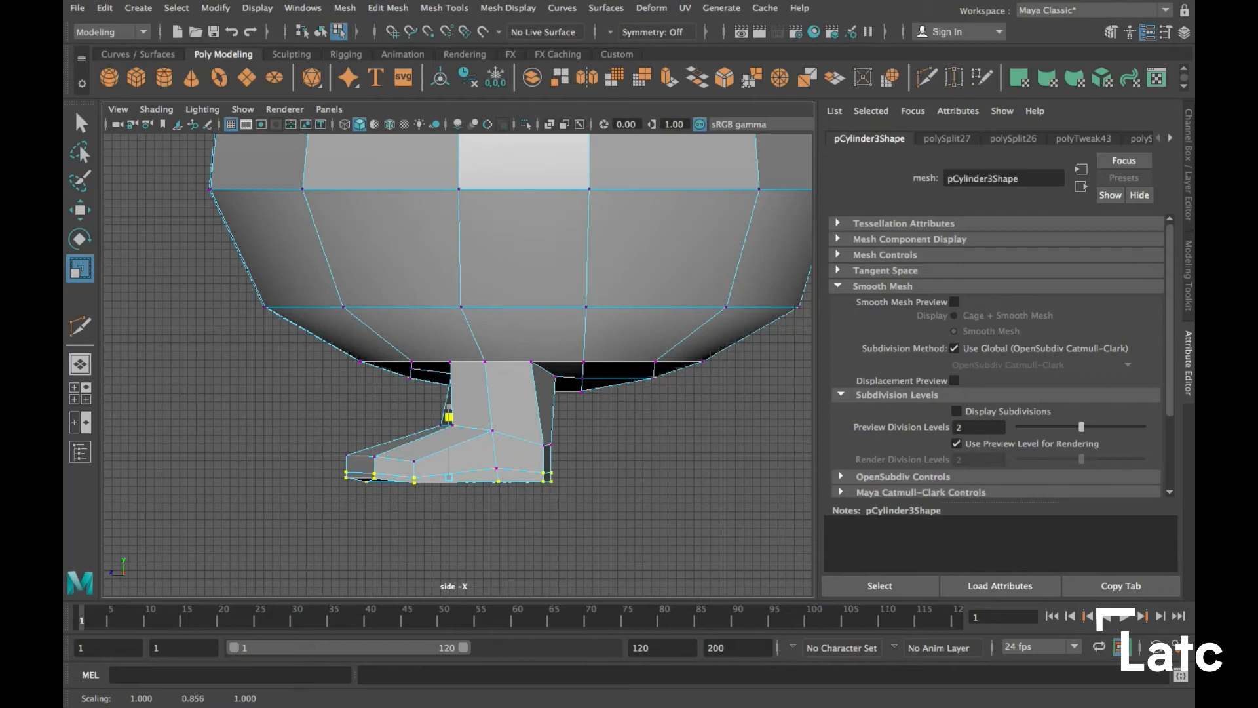
Select the sole's bottom vertices in wireframe, scale them vertically into one flat line, and clear the selection
middle_click_drag(458, 367, 459, 262, "alt")
scroll(458, 356, "up", 1)
key("q")
scroll(459, 365, "up", 2)
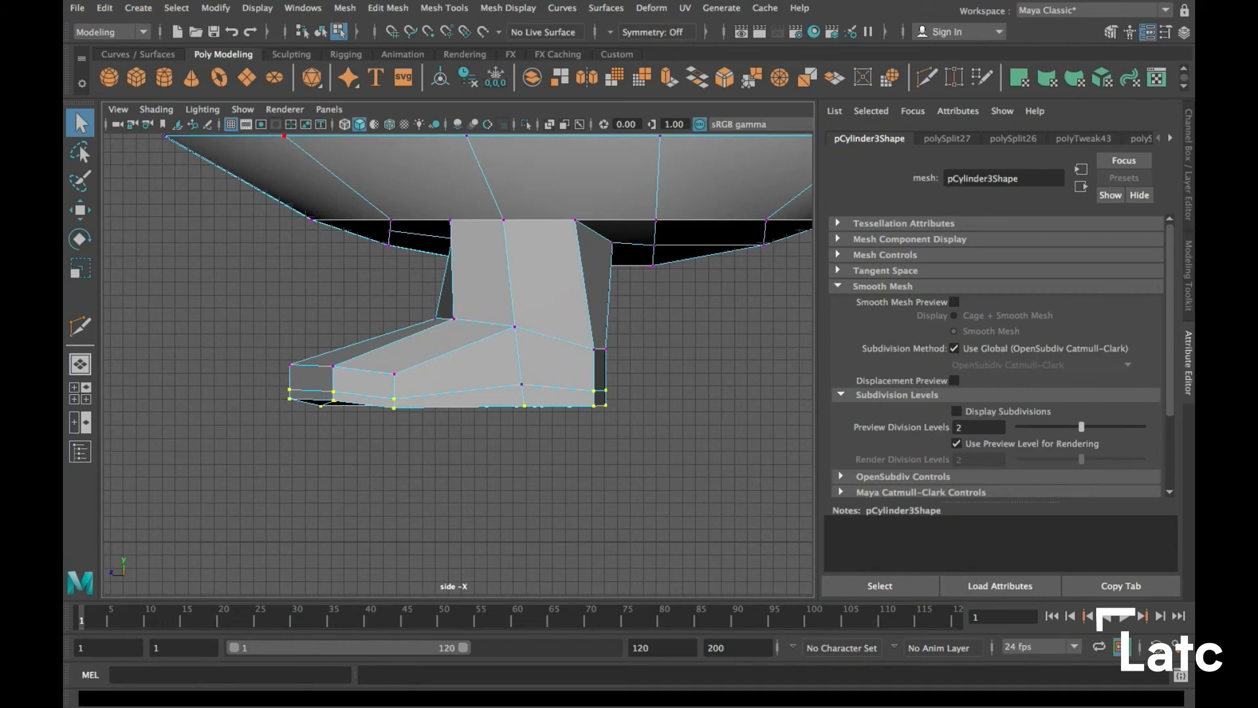
key("4")
scroll(348, 376, "up", 2)
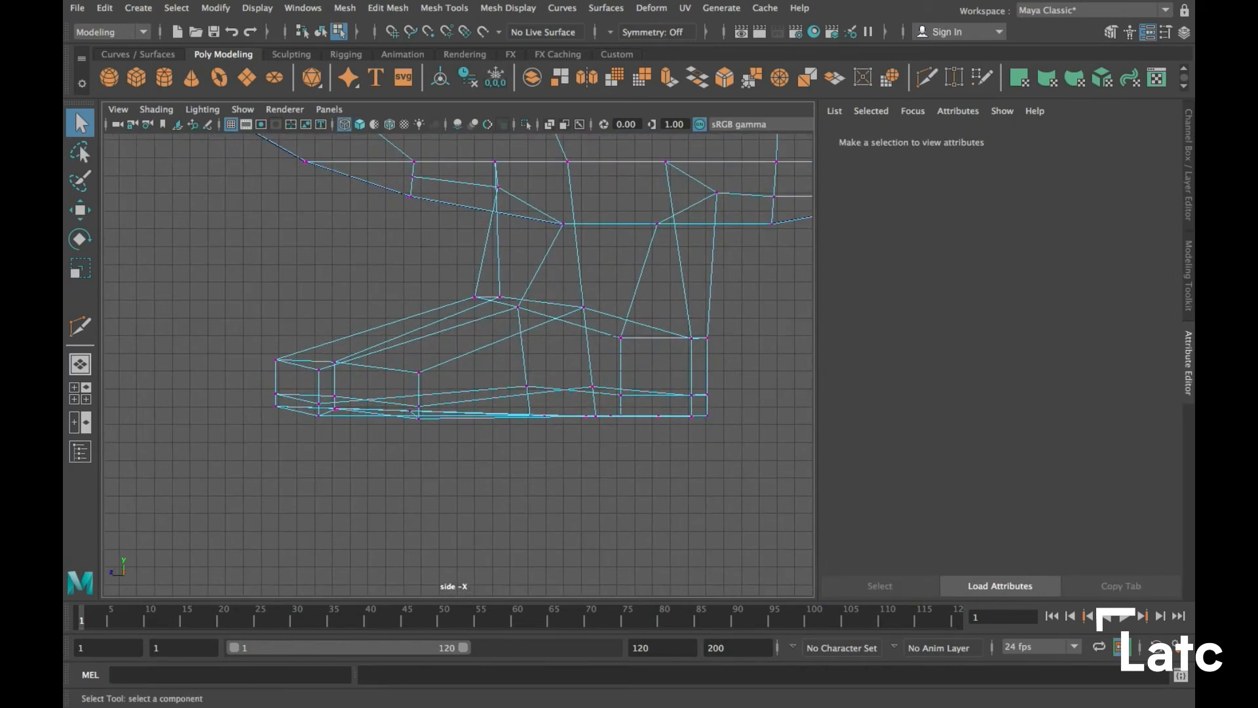
left_click(319, 415)
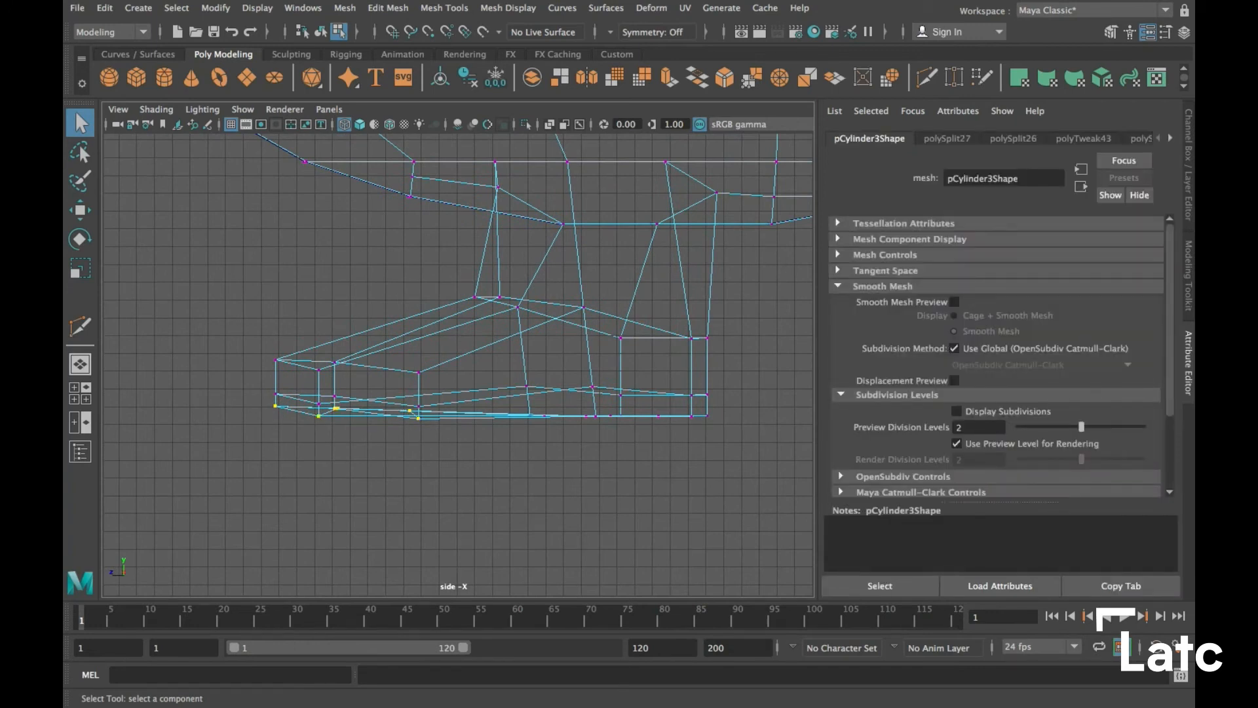
key("r")
left_click_drag(491, 341, 491, 369)
key("w")
left_click(459, 498)
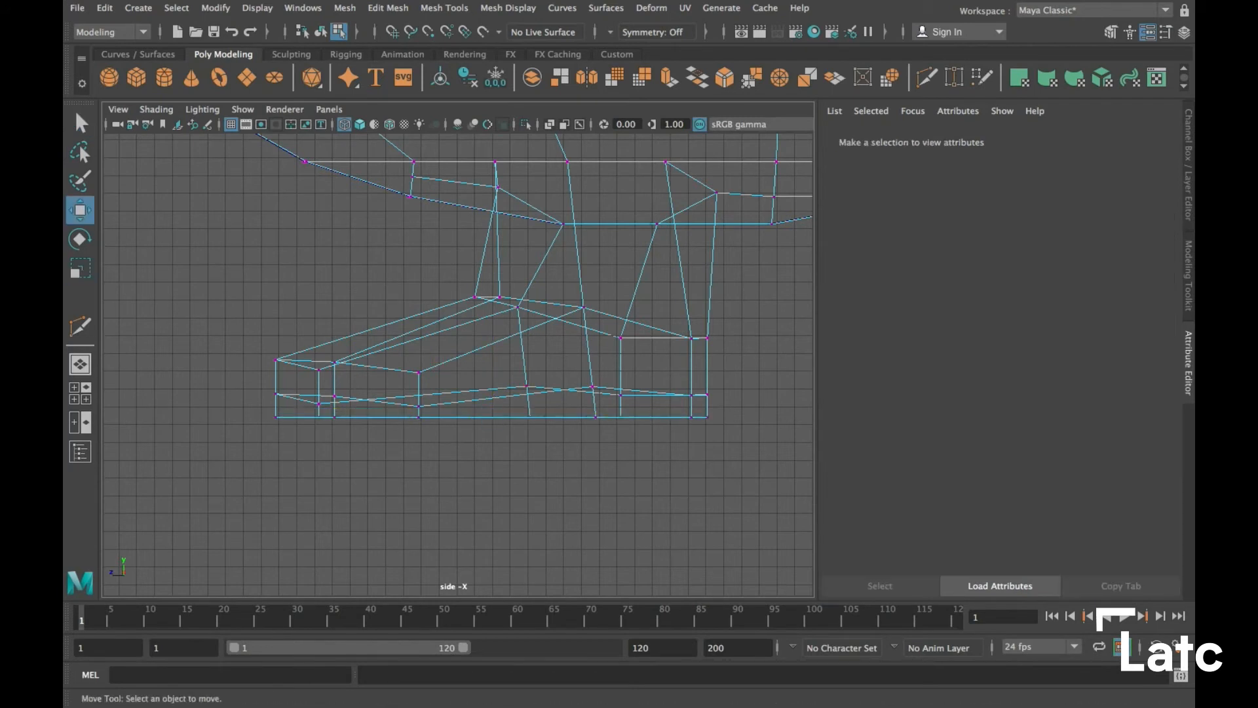
Cut two edges from the body vertex above the outer leg to the leg's upper corners
key("space")
key("space")
left_click_drag(459, 360, 485, 373, "alt")
scroll(457, 364, "up", 4)
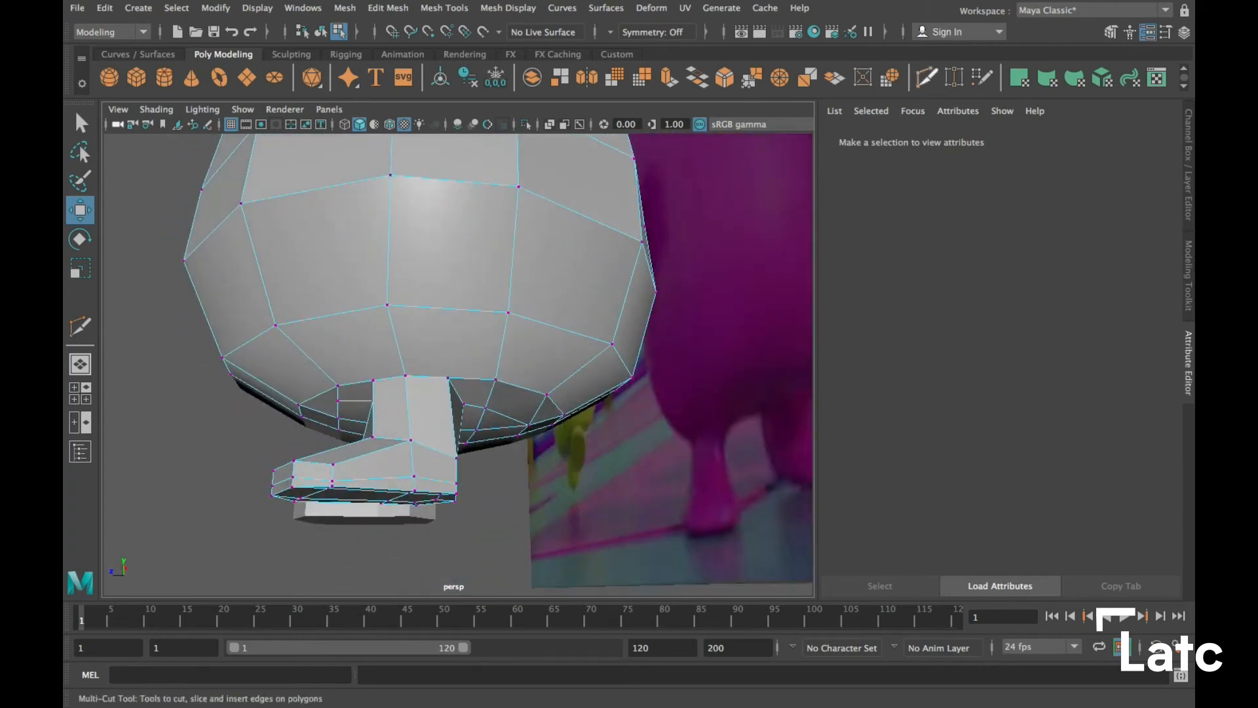
left_click(80, 326)
left_click_drag(373, 416, 423, 278, "alt")
key("q")
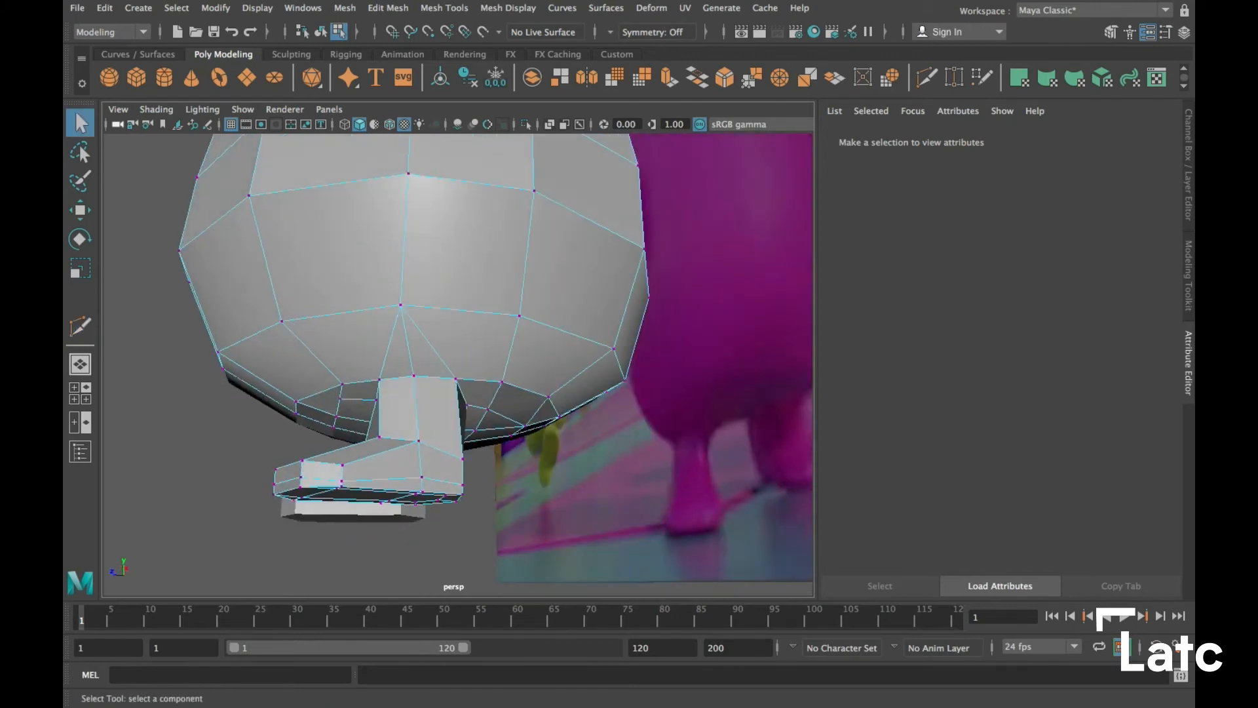
Delete the middle edge between the two new cuts above the outer leg
right_click(422, 277)
left_click(422, 234)
left_click(406, 339)
left_click(406, 339)
mouse_move(406, 340)
left_mouse_down("alt")
mouse_move(432, 324)
mouse_move(413, 338)
left_mouse_up("alt")
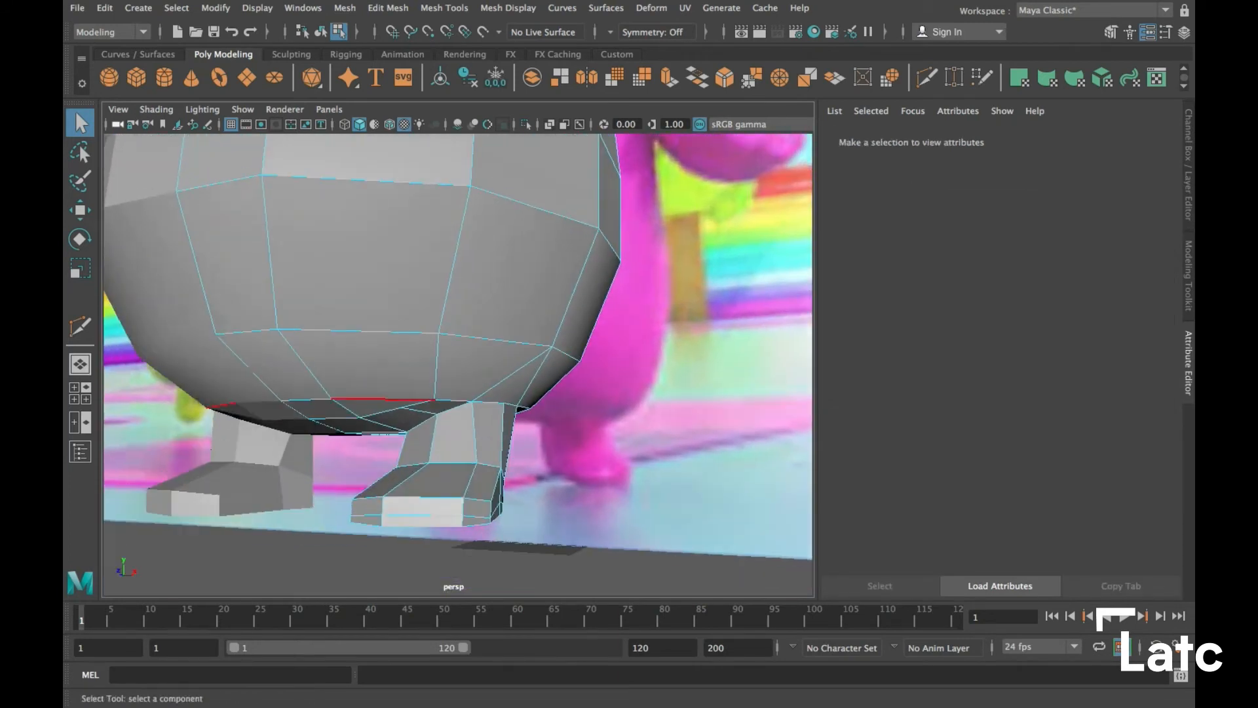
Return to object mode and examine the legs and lower body from several sides in smooth preview
right_click_drag(497, 281, 572, 256)
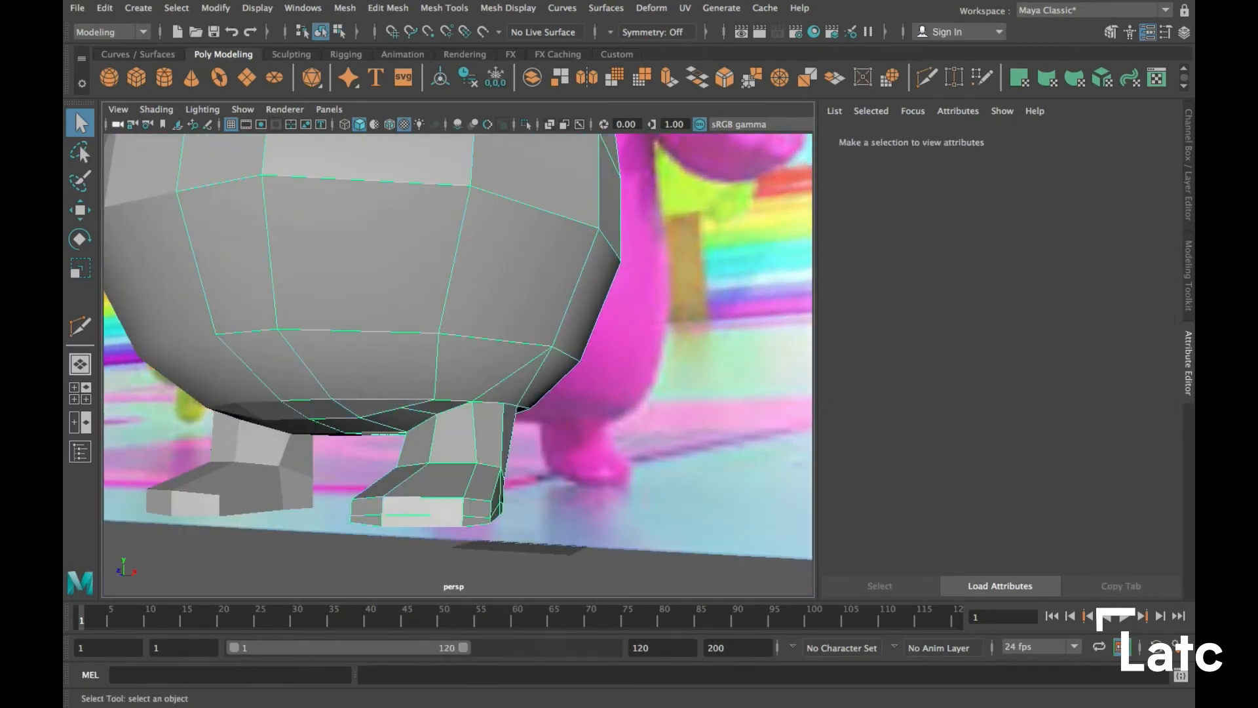
key("3")
left_click_drag(573, 256, 365, 262, "alt")
left_click(262, 459)
left_click_drag(262, 458, 587, 458, "alt")
left_click(387, 314)
left_click_drag(386, 315, 328, 318, "alt")
key("1")
Insert an edge loop around the upper leg just below the body
middle_click_drag(328, 318, 367, 226, "alt")
scroll(419, 328, "up", 3)
left_click_drag(367, 328, 439, 347, "alt")
middle_click_drag(439, 347, 419, 386, "alt")
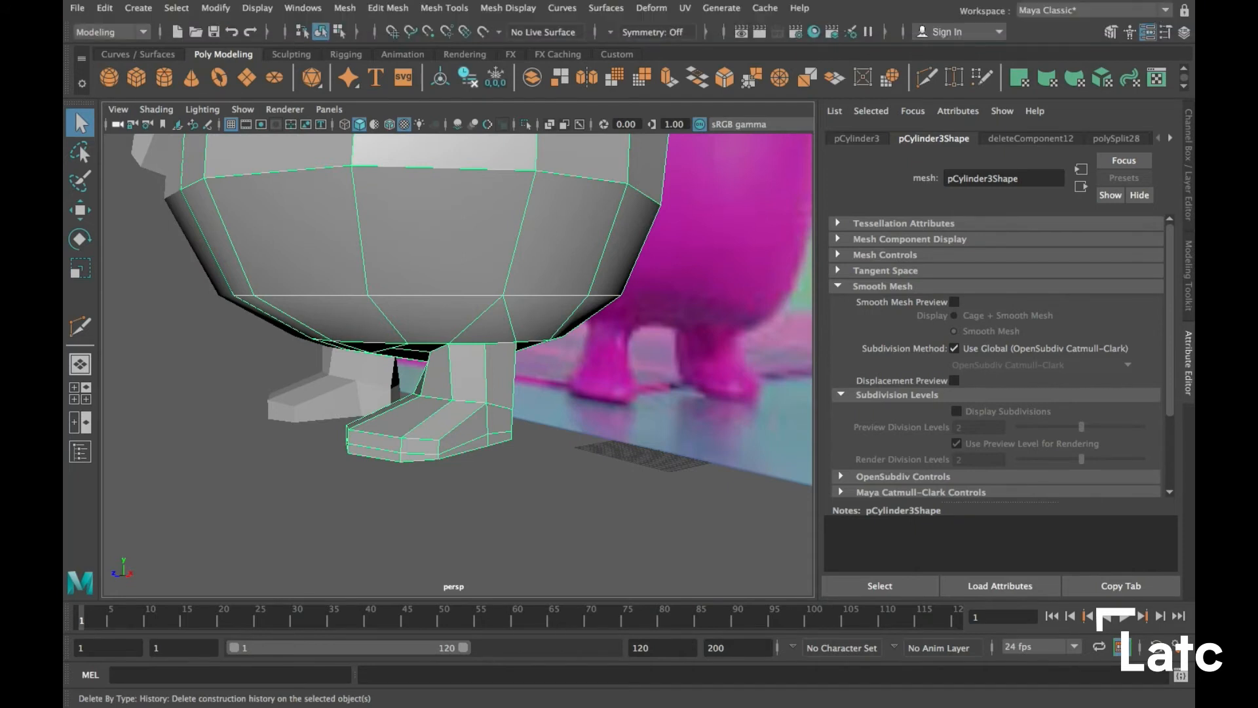
left_click(444, 8)
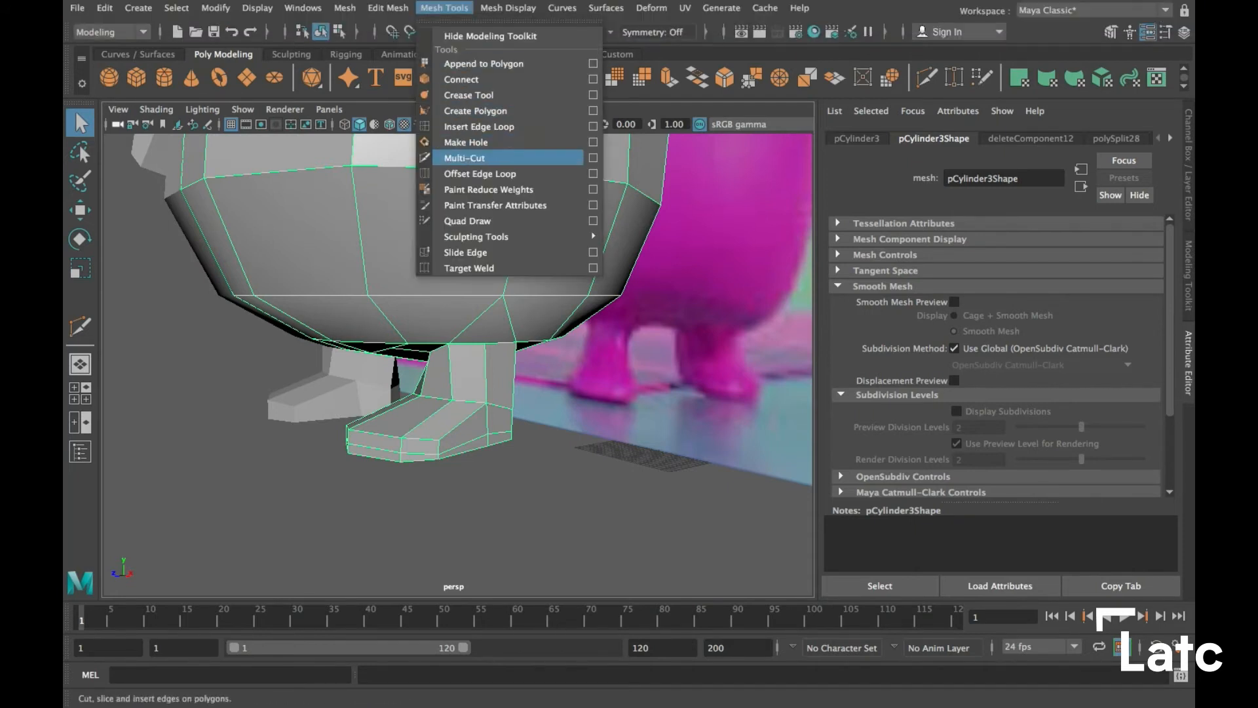
left_click(479, 127)
scroll(432, 341, "up", 3)
mouse_move(420, 341)
left_mouse_down("alt")
mouse_move(462, 338)
mouse_move(426, 354)
left_mouse_up("alt")
left_click(499, 355)
key("q")
Pick the ankle edge and examine the leg and foot in smooth preview
left_click(464, 417)
left_click(518, 429)
left_click(464, 417)
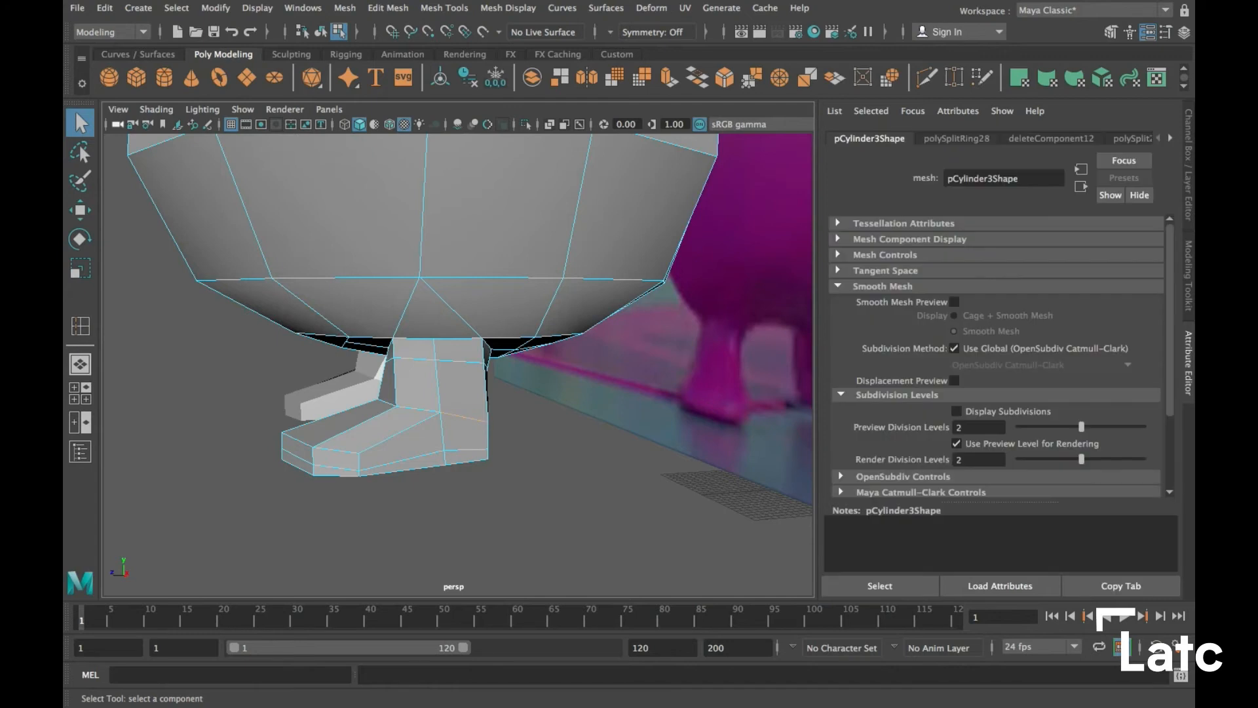
key("3")
left_click_drag(475, 417, 747, 359, "alt")
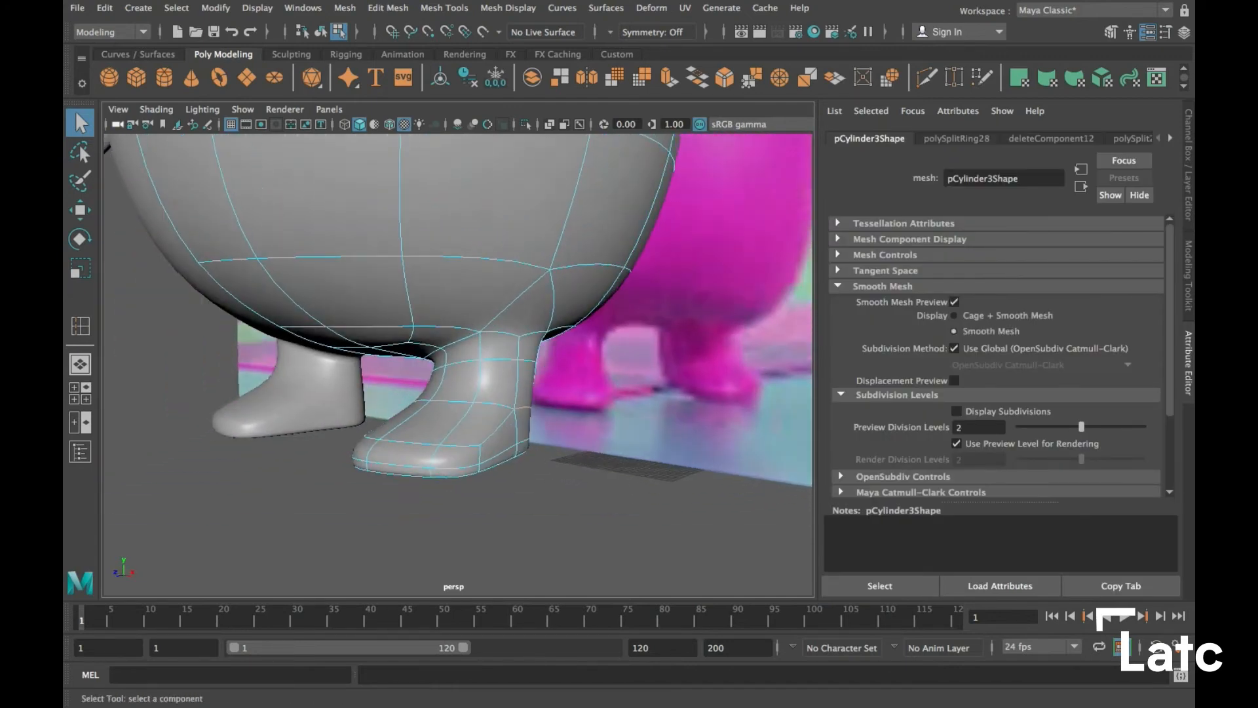
key("1")
Cut a continuous edge line from the armpit vertex down the body's side to the top of the leg
left_click_drag(496, 409, 471, 311, "alt")
middle_click_drag(472, 311, 479, 511, "alt")
left_click_drag(478, 512, 488, 494, "alt")
middle_click_drag(488, 495, 475, 308, "alt")
left_click_drag(476, 308, 518, 357, "alt")
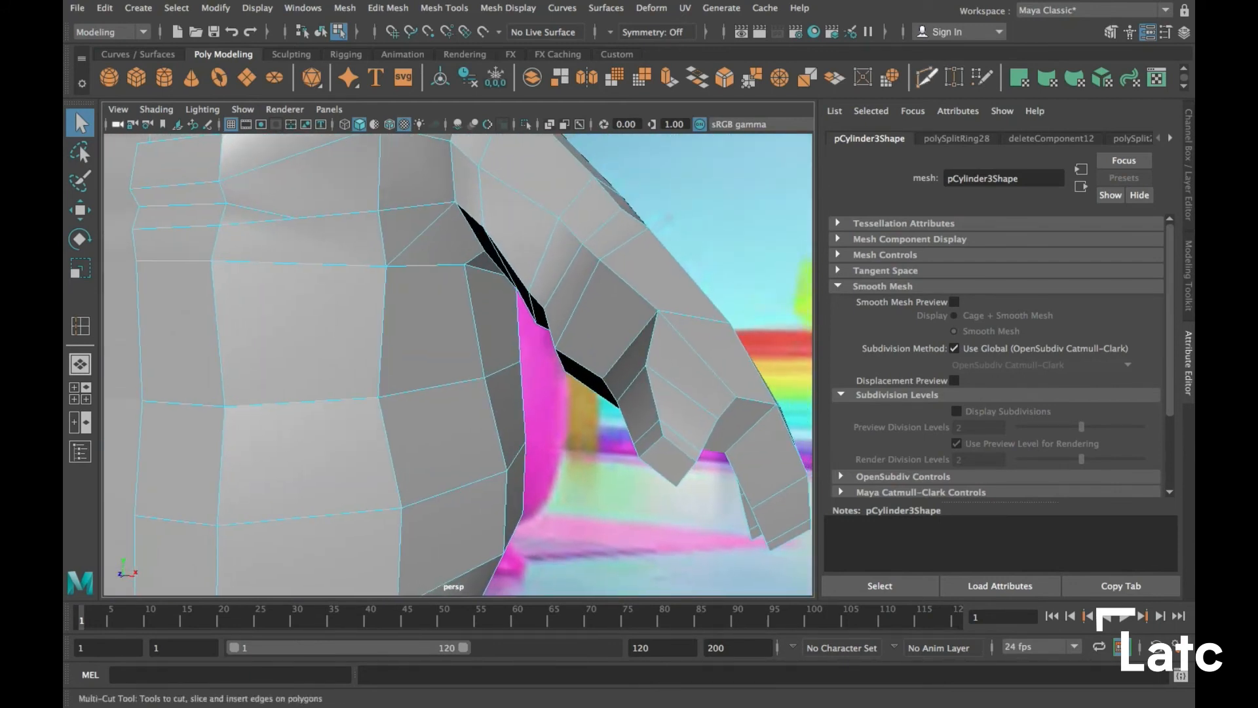
left_click(926, 77)
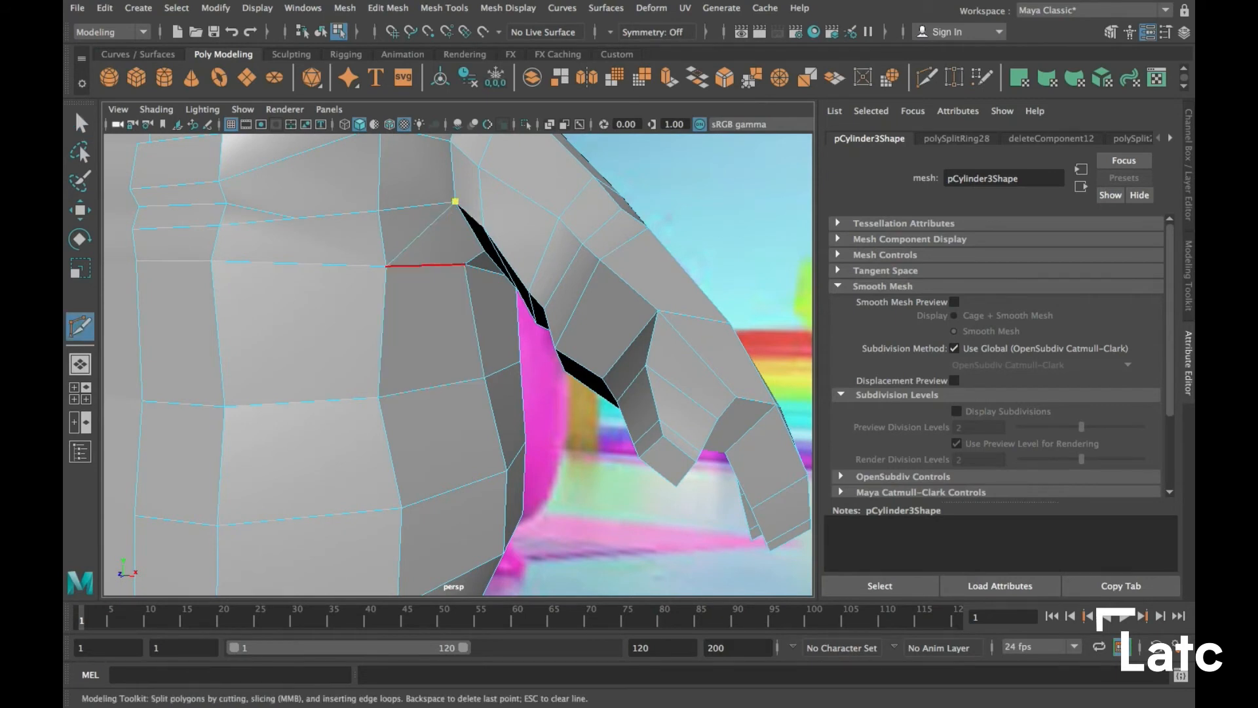
left_click_drag(437, 265, 411, 176, "alt")
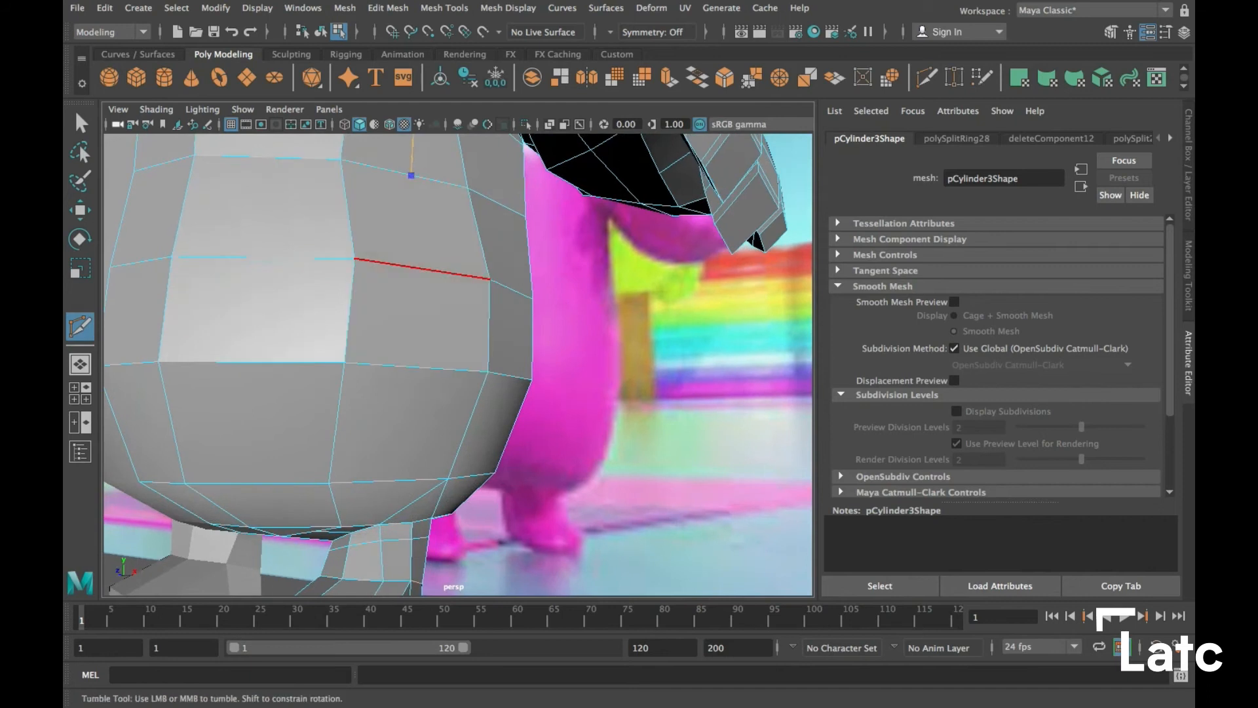
middle_click_drag(429, 270, 439, 209, "alt")
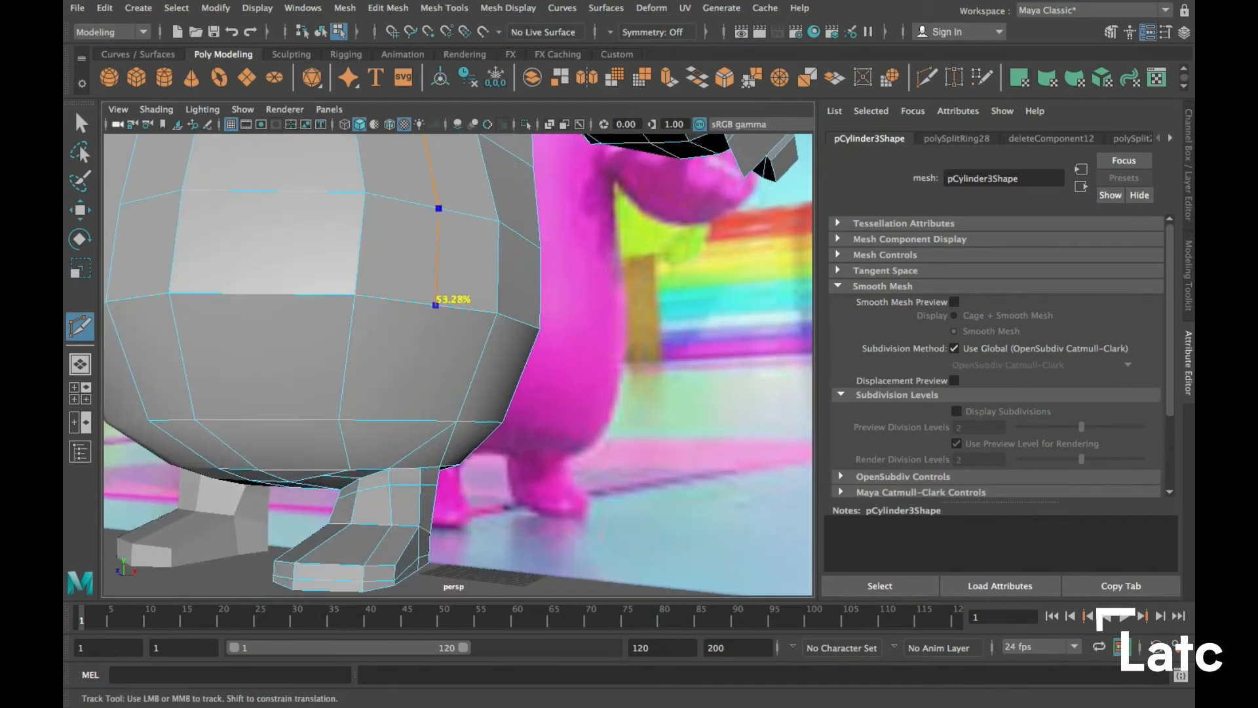
left_click_drag(439, 209, 394, 295, "alt")
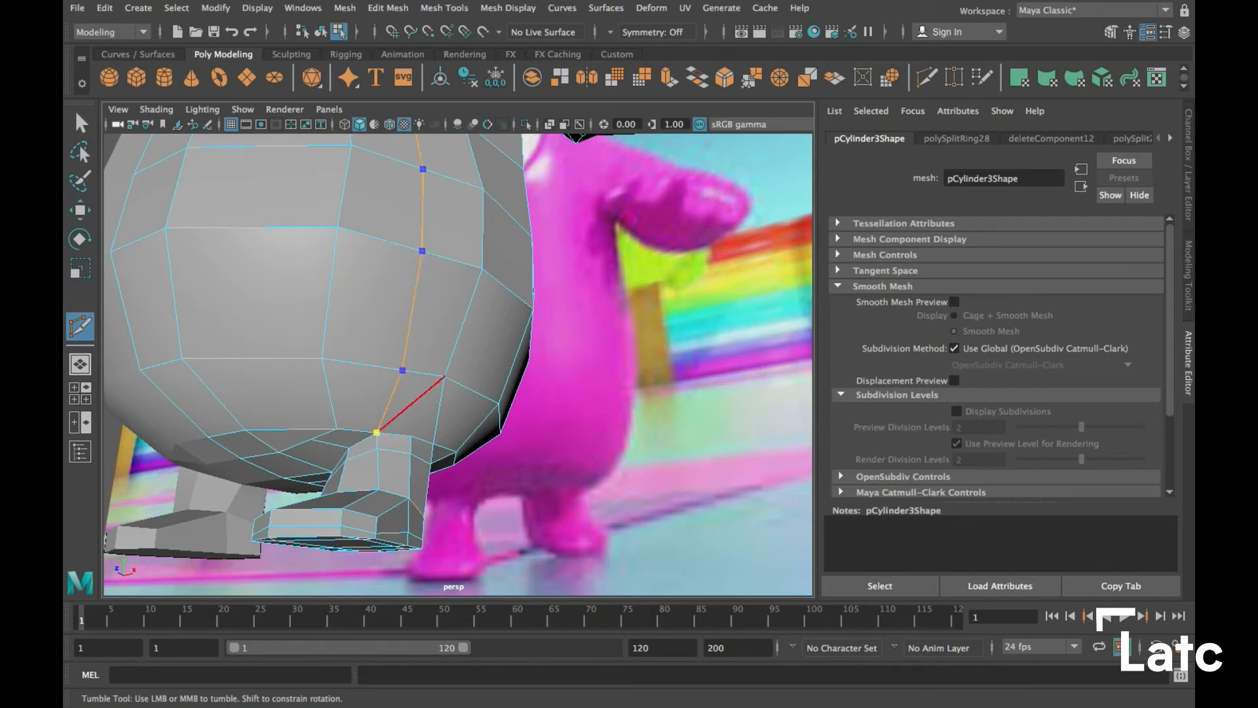
key("Return")
Delete the diagonal edge running from the top of the leg to the body's lower side
right_click_drag(435, 275, 435, 234)
left_click(411, 403)
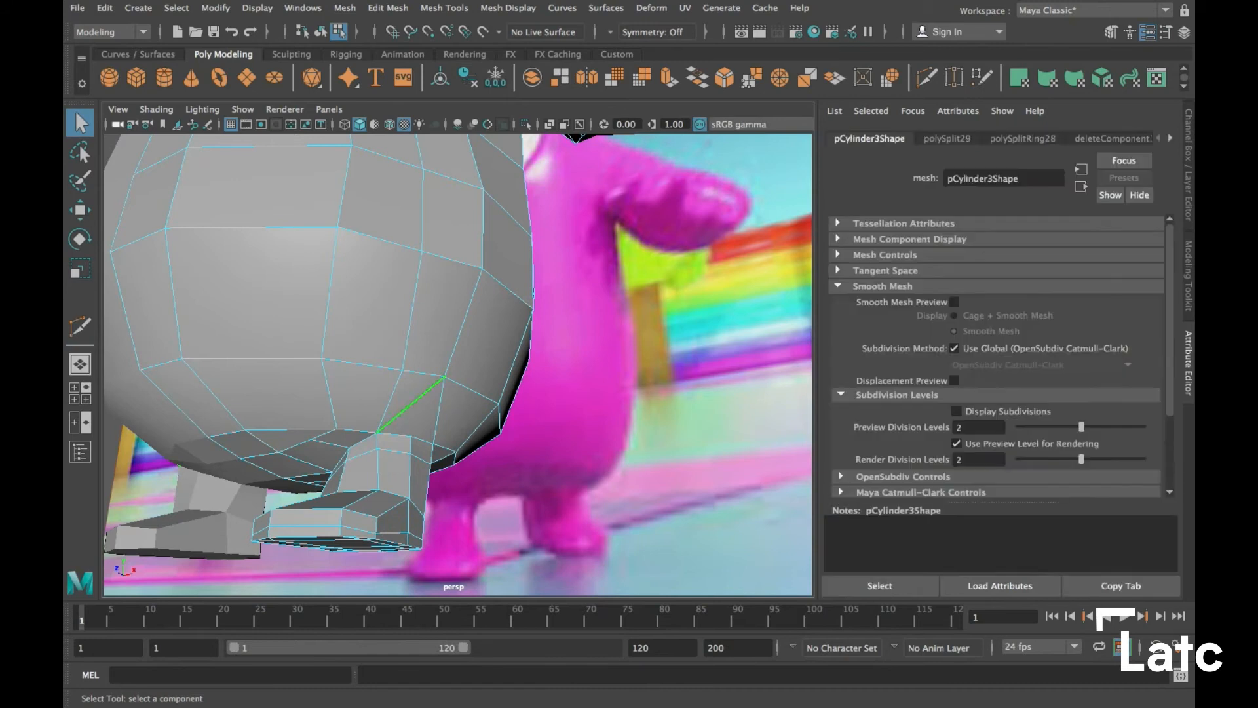
left_click_drag(438, 410, 544, 419, "alt")
middle_click_drag(544, 406, 413, 403, "alt")
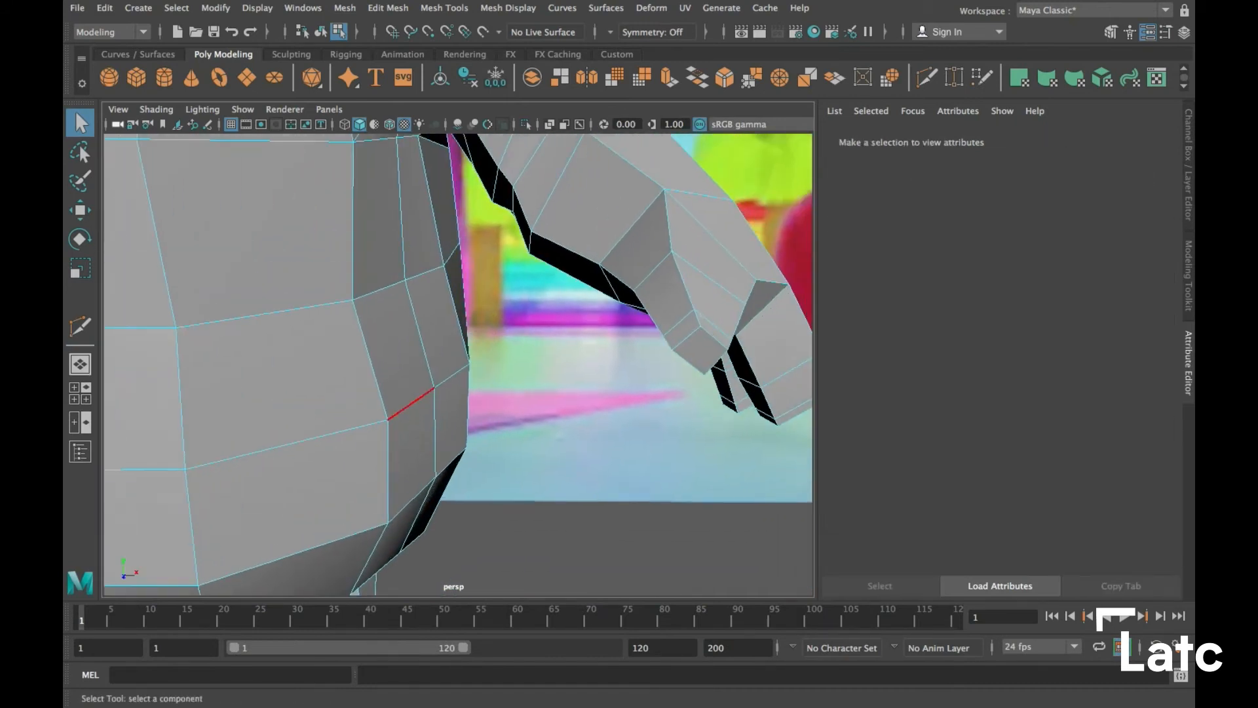
Return to object mode and examine the armpit and body side in smooth preview
right_click(406, 278)
right_click_drag(406, 278, 331, 278)
middle_click_drag(347, 295, 351, 386, "alt")
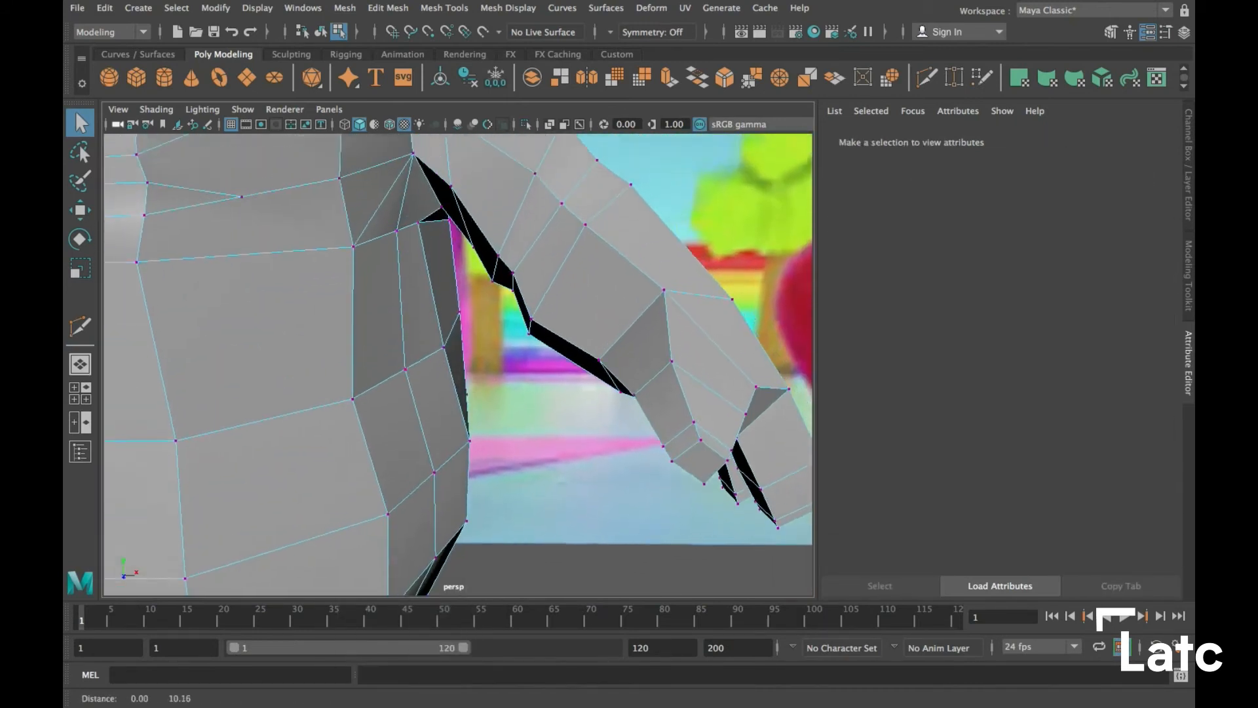
left_click_drag(351, 387, 370, 391, "alt")
right_click_drag(435, 278, 436, 316)
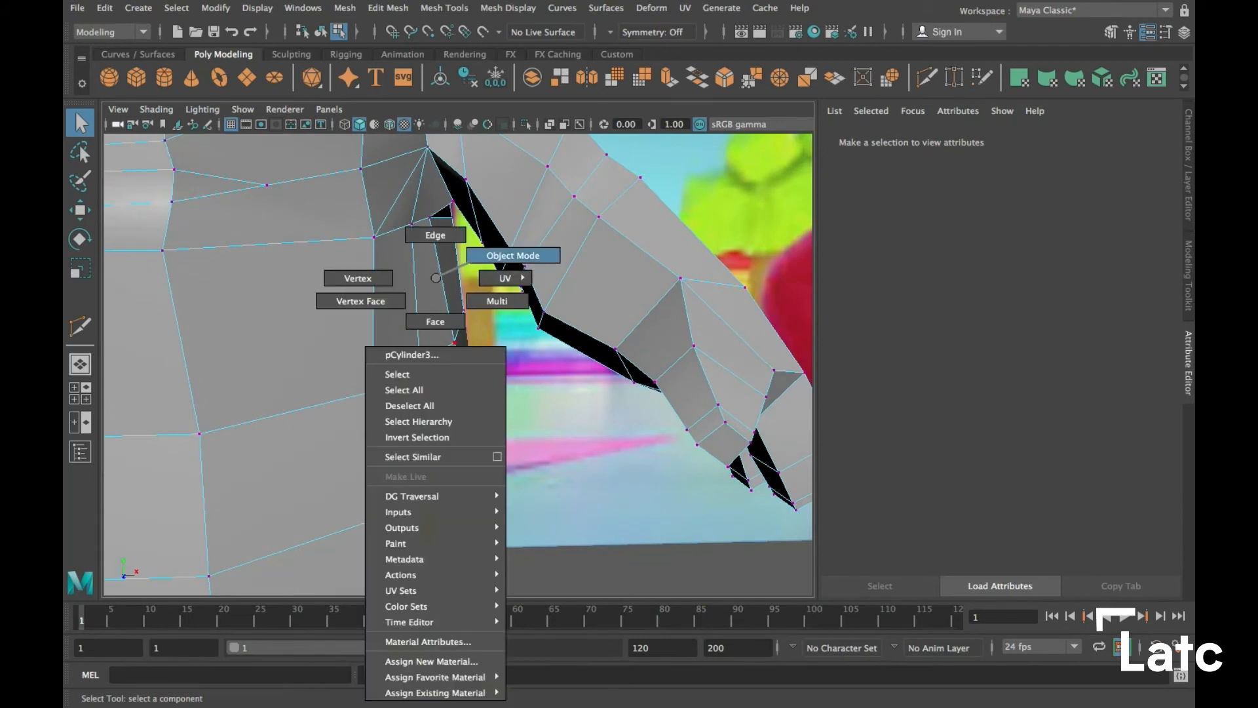
right_click_drag(467, 263, 498, 256)
key("3")
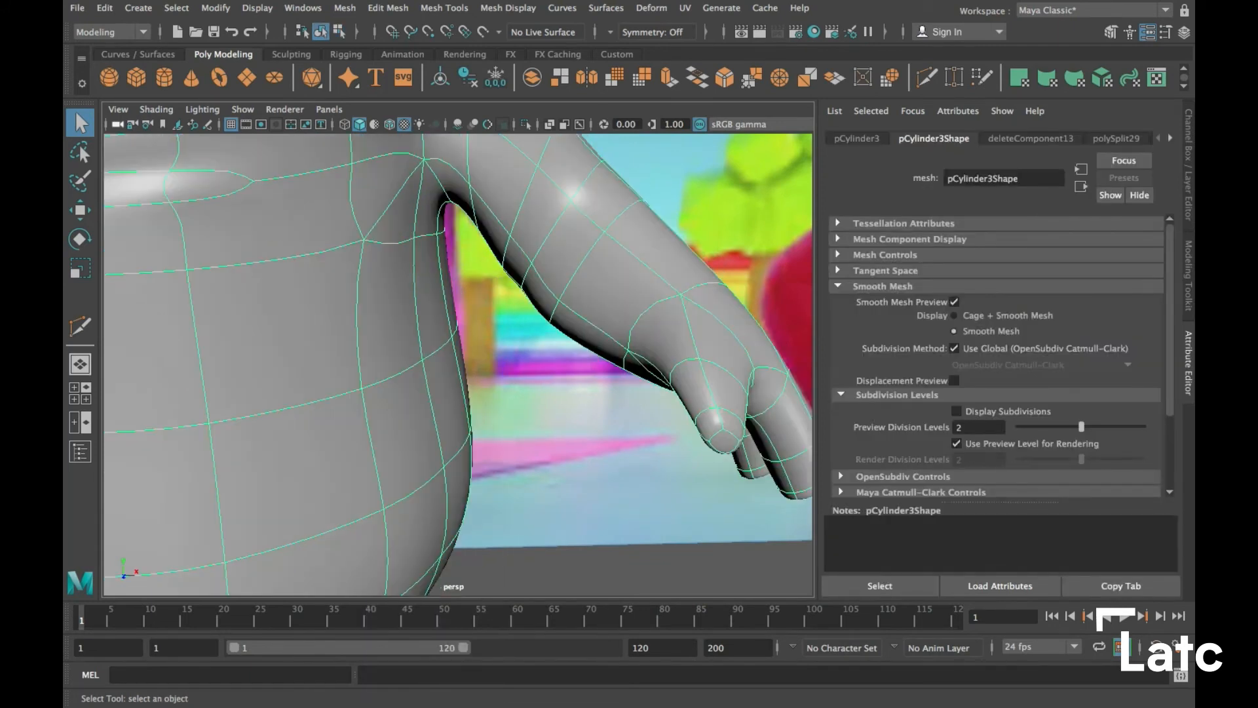
Select two vertices of the new edge line below the armpit and move them outward towards the arm
right_click(412, 277)
right_click_drag(380, 272, 367, 271)
middle_click_drag(367, 270, 410, 245, "alt")
right_click_drag(410, 245, 380, 253, "alt")
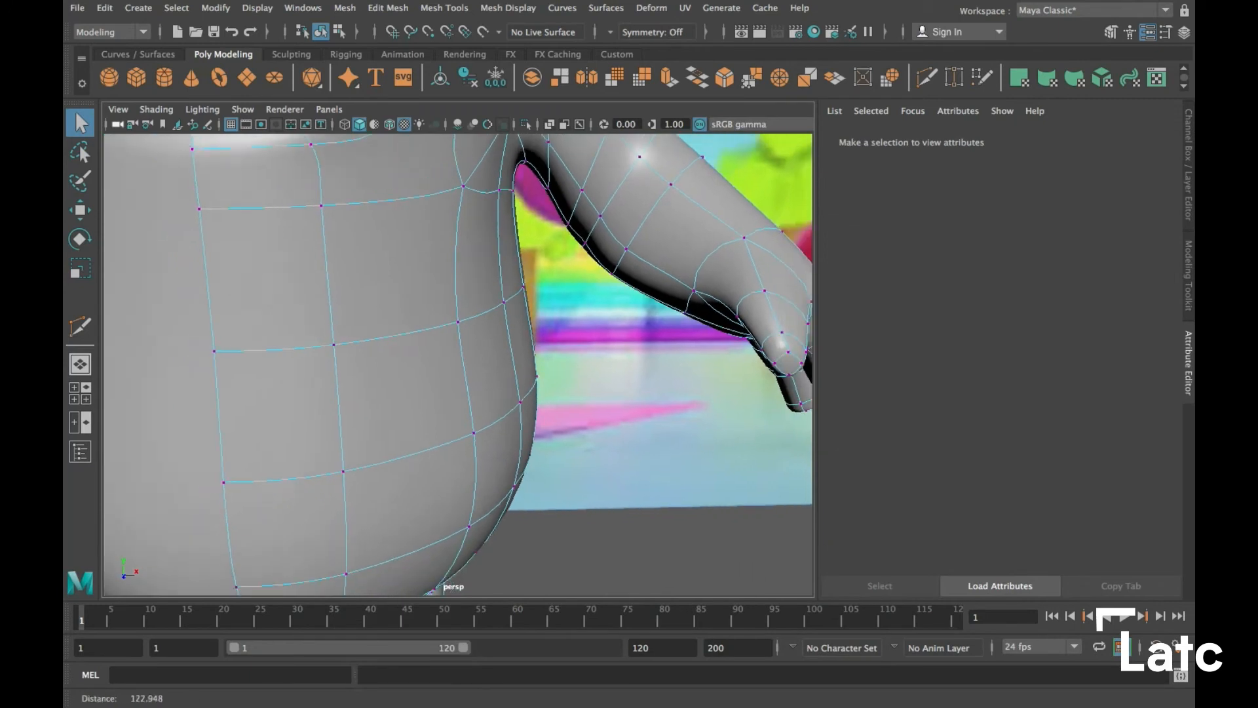
left_click_drag(419, 255, 367, 263, "alt")
middle_click_drag(367, 262, 364, 288, "alt")
left_click_drag(370, 237, 445, 243, "alt")
left_click(393, 245)
left_click_drag(453, 288, 471, 303, "alt")
key("w")
left_click_drag(479, 346, 496, 352, "alt")
left_click_drag(570, 292, 582, 291)
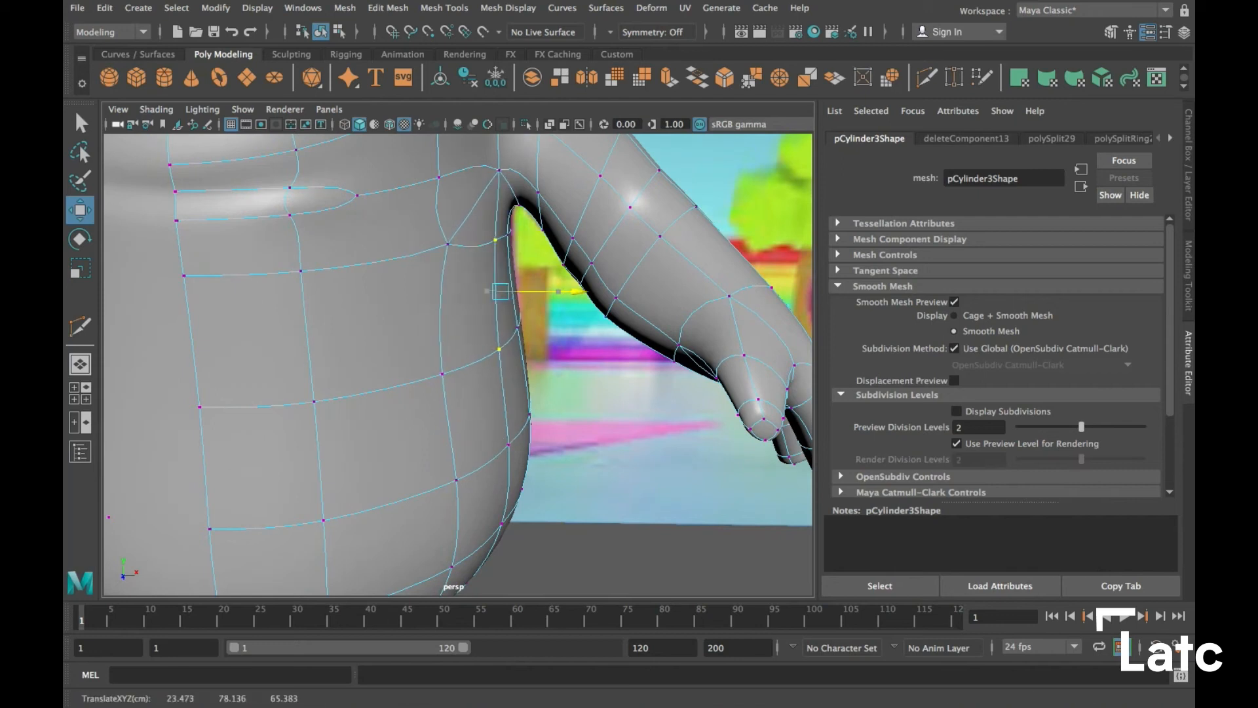
Move the edge line's vertex at the lower side of the belly slightly outward
middle_click_drag(583, 291, 514, 202, "alt")
left_click(443, 362)
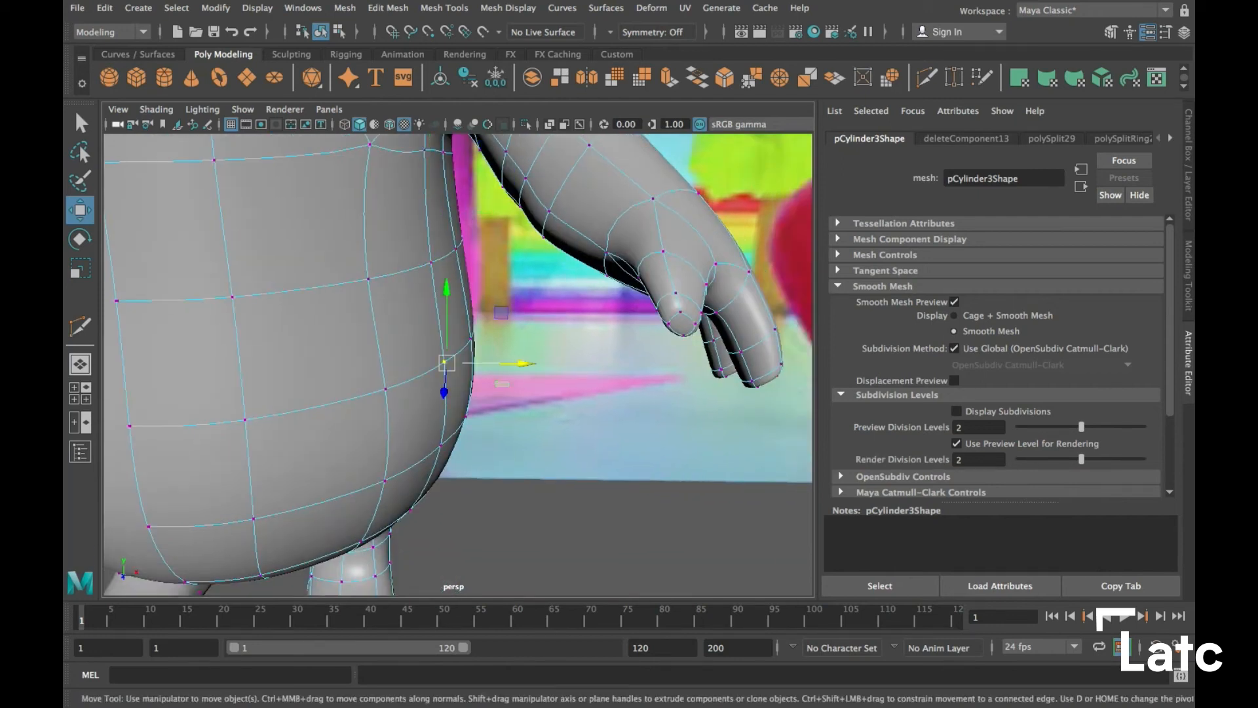
left_click_drag(447, 364, 469, 388, "alt")
left_click_drag(542, 406, 549, 406)
middle_click_drag(549, 406, 534, 282, "alt")
left_click_drag(534, 282, 497, 198, "alt")
middle_click_drag(496, 198, 498, 235, "alt")
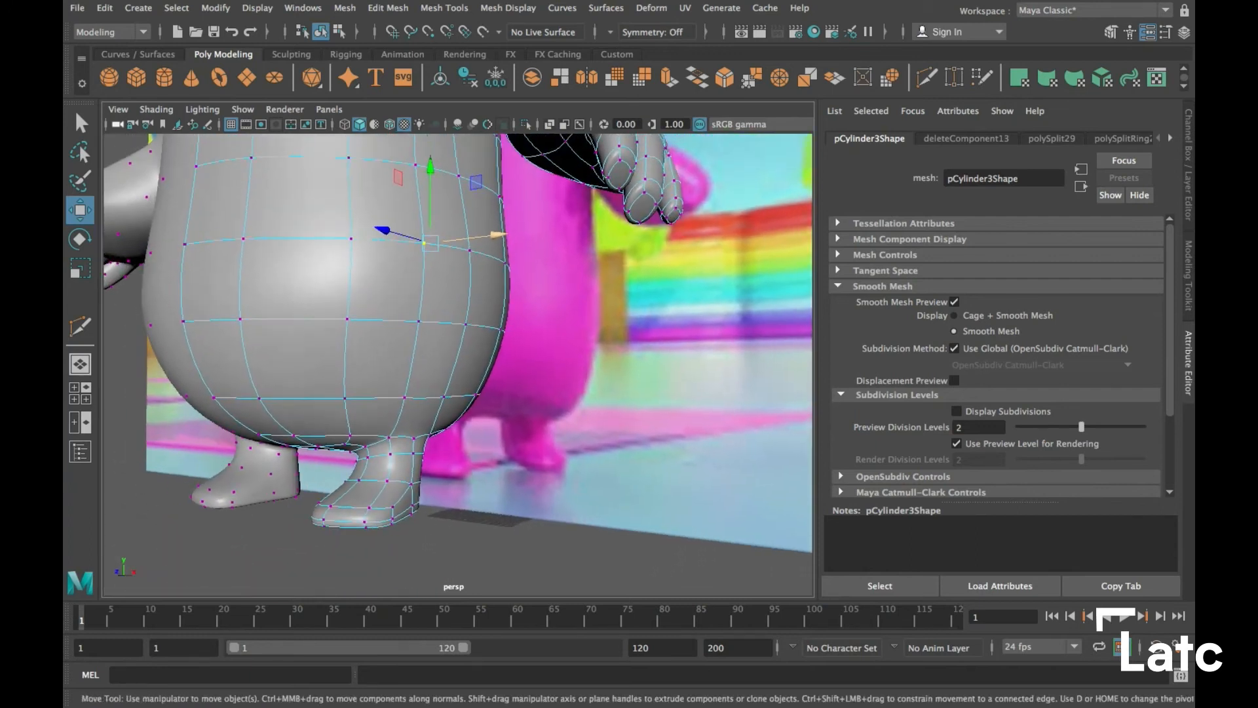
Adjust the lowest side vertices above the leg sideways to round the contour of the body
left_click_drag(498, 234, 555, 280, "alt")
left_click(476, 367)
left_click_drag(478, 369, 532, 434, "alt")
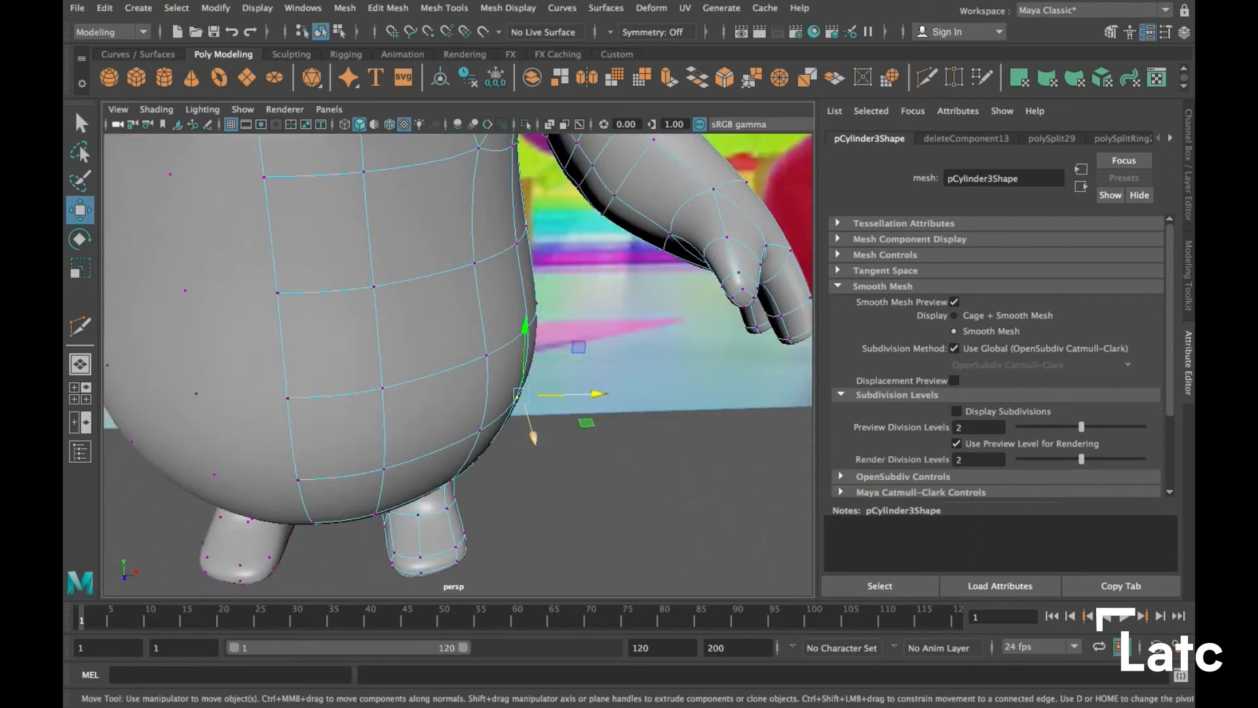
left_click_drag(596, 394, 524, 401)
left_click(408, 385)
left_click_drag(407, 385, 442, 358, "alt")
middle_click_drag(442, 357, 429, 305, "alt")
left_click_drag(429, 305, 469, 341, "alt")
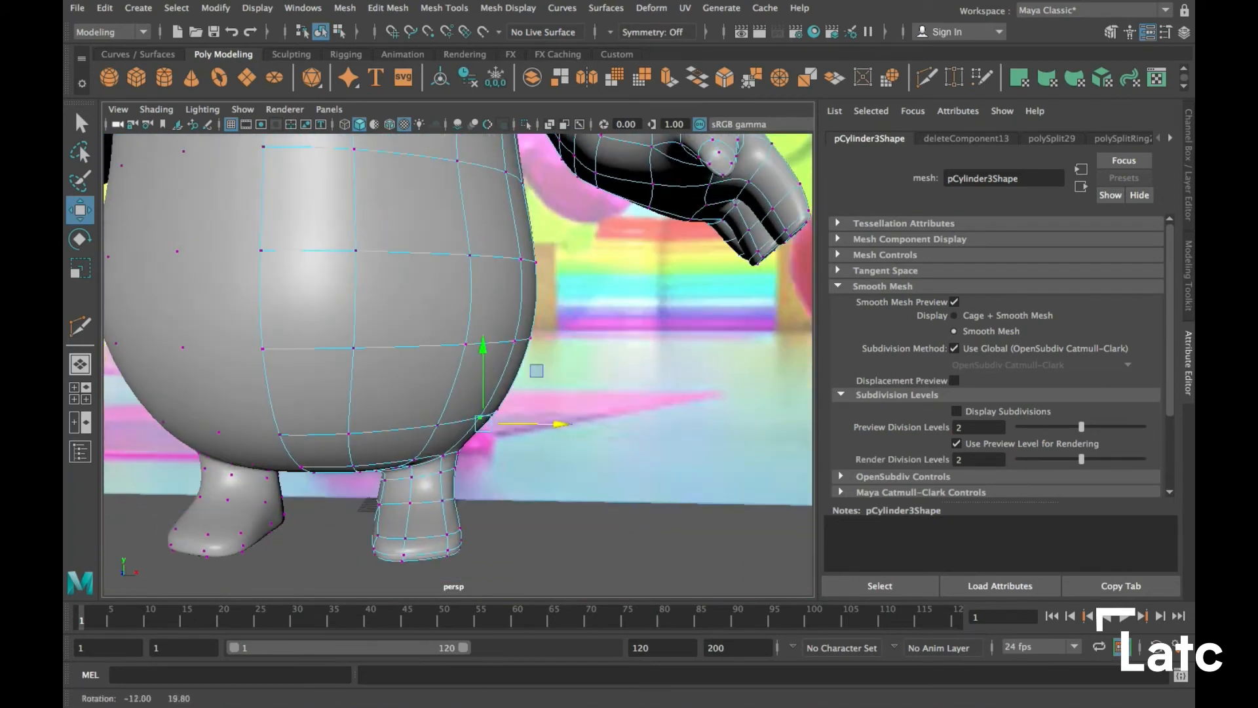
left_click_drag(560, 424, 569, 424)
Examine the whole character from several angles in smooth preview, checking the body sides, legs and arms
scroll(569, 424, "down", 8)
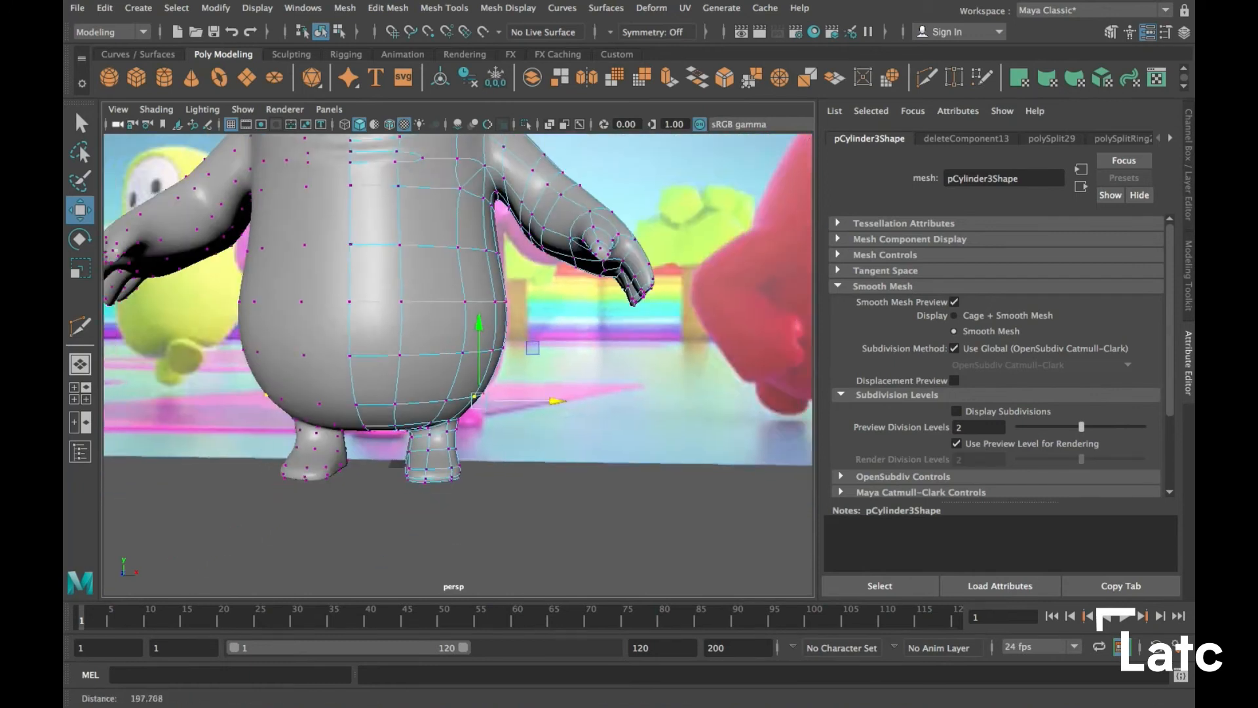
middle_click_drag(569, 424, 567, 443, "alt")
left_click_drag(566, 444, 517, 452, "alt")
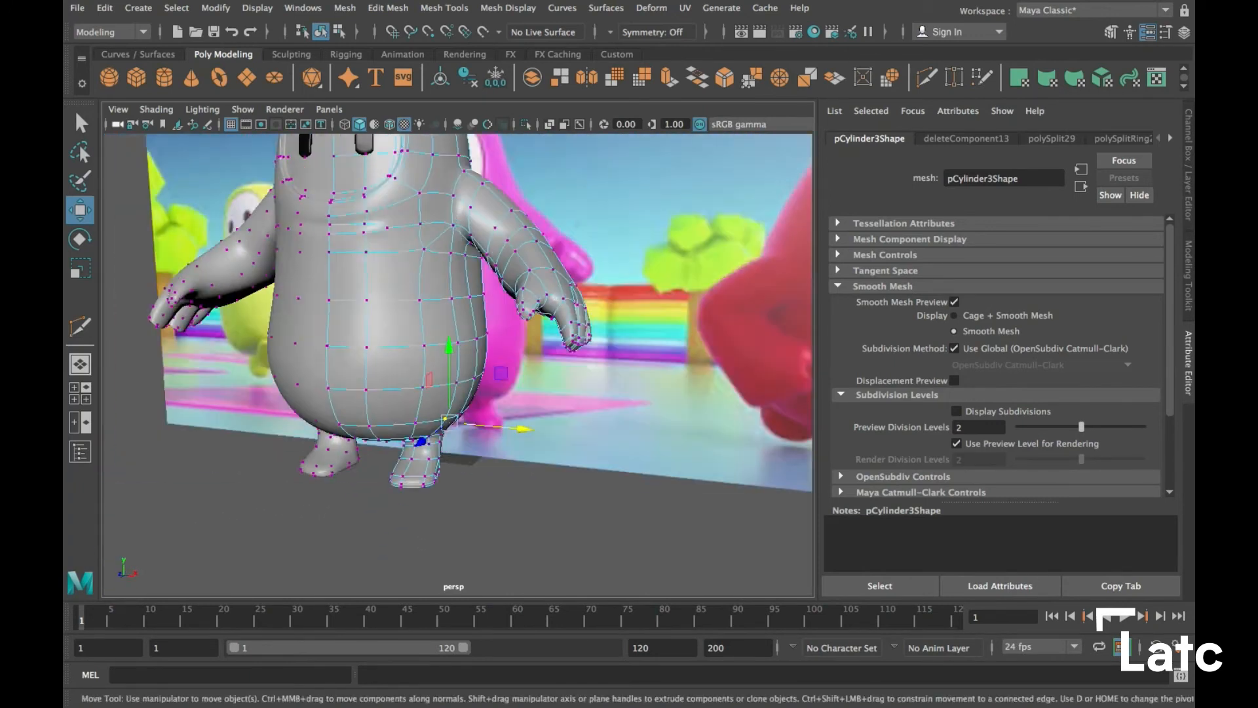
middle_click_drag(517, 452, 519, 491, "alt")
key("q")
left_click_drag(519, 485, 445, 479, "alt")
middle_click_drag(445, 479, 447, 487, "alt")
left_click_drag(447, 487, 485, 468, "alt")
left_click(616, 432)
left_click_drag(616, 433, 627, 543, "alt")
left_click(394, 393)
left_click_drag(458, 393, 485, 367, "alt")
scroll(458, 360, "up", 5)
scroll(459, 360, "down", 5)
Select the middle vertices along the lower edge of the chest fold and pull them slightly forward
right_click_drag(466, 278, 415, 295)
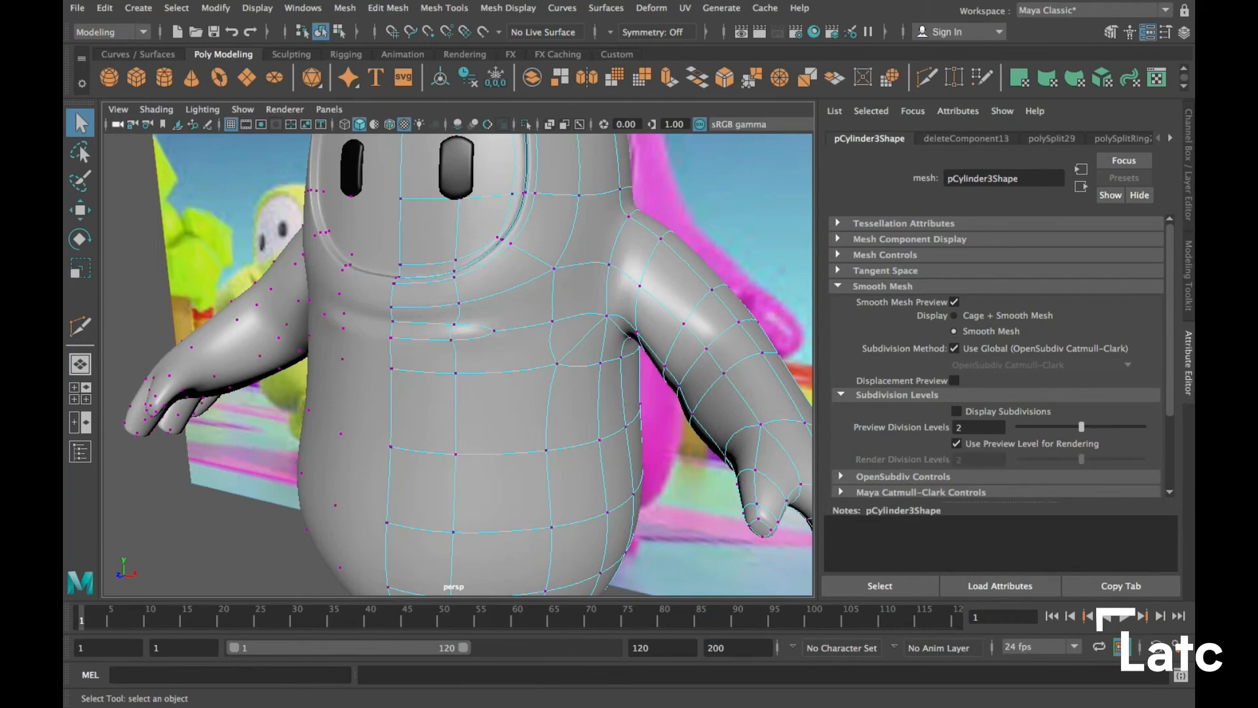
scroll(459, 364, "up", 6)
mouse_move(458, 364)
middle_mouse_down("alt")
mouse_move(511, 367)
mouse_move(461, 364)
mouse_move(484, 366)
middle_mouse_up("alt")
key("w")
left_click_drag(459, 364, 406, 377, "alt")
left_click_drag(259, 361, 256, 362)
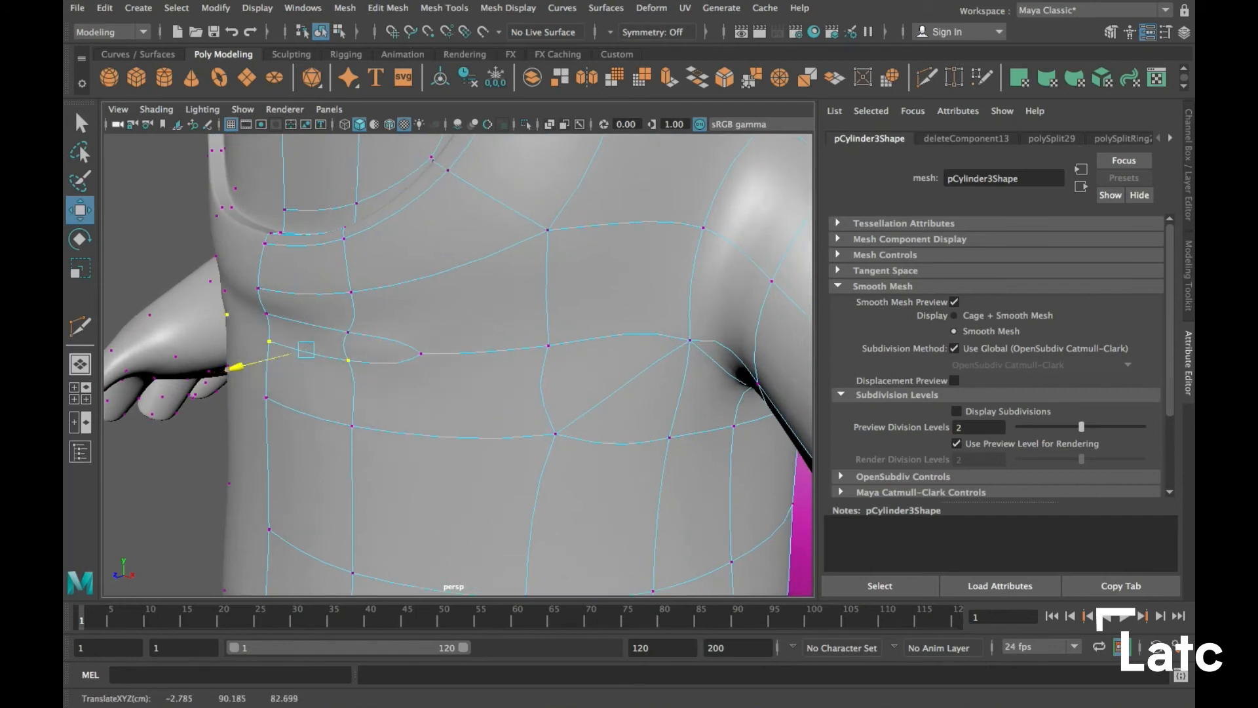
Select the middle vertices along the upper edge of the chest fold and pull them slightly forward
left_click(265, 314)
left_click(346, 333, "shift")
left_click_drag(255, 333, 250, 334)
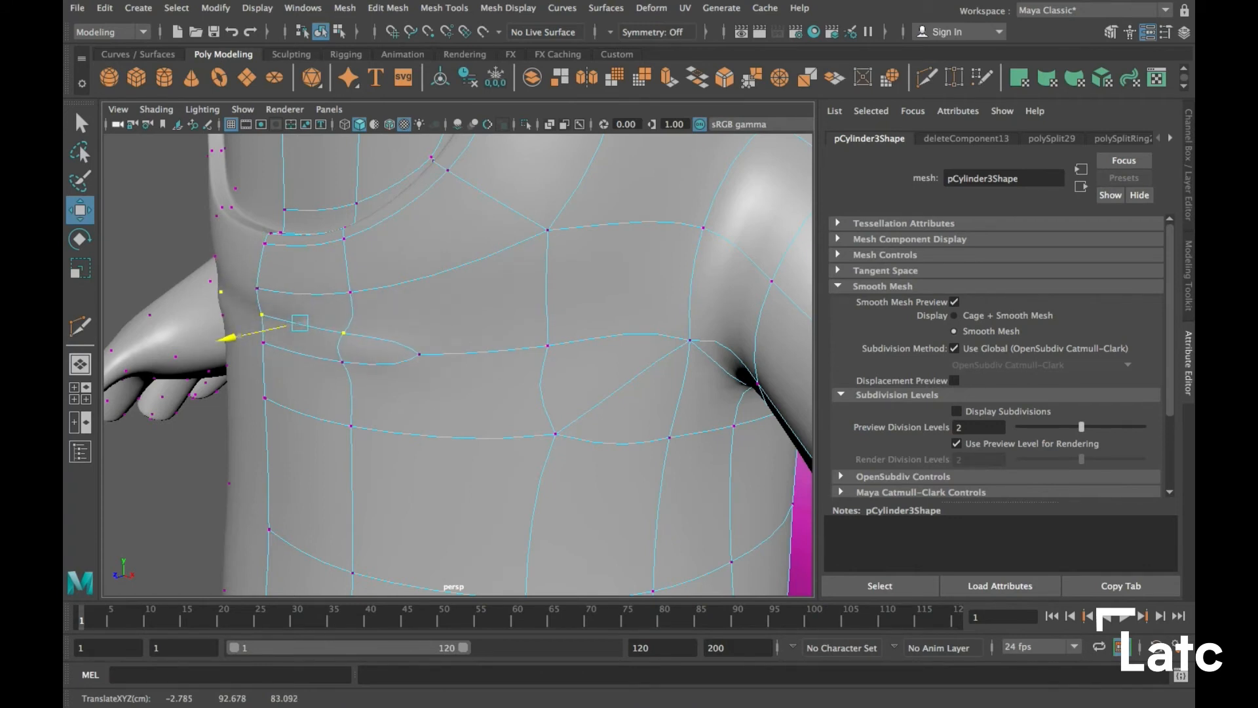
left_click_drag(263, 387, 409, 419, "alt")
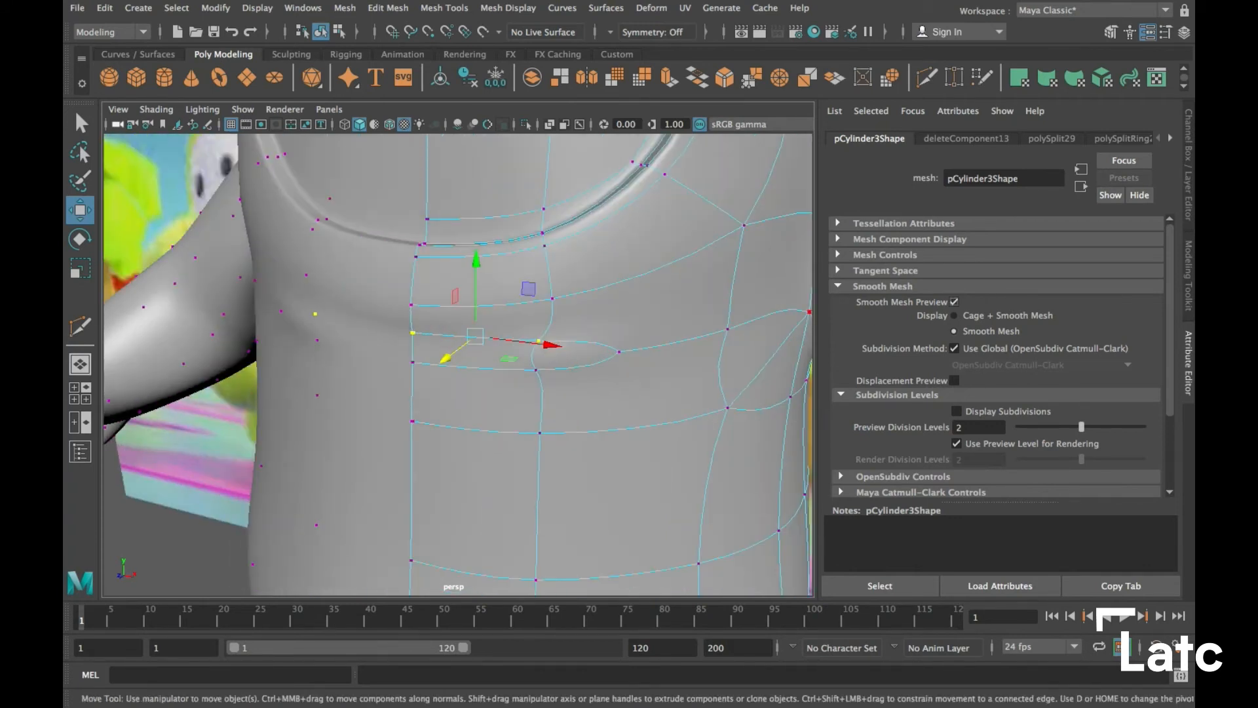
Turn off smooth preview and delete the diagonal edge running from the armpit vertex to the chest
key("1")
middle_click_drag(787, 321, 642, 293, "alt")
left_click_drag(459, 367, 468, 315, "alt")
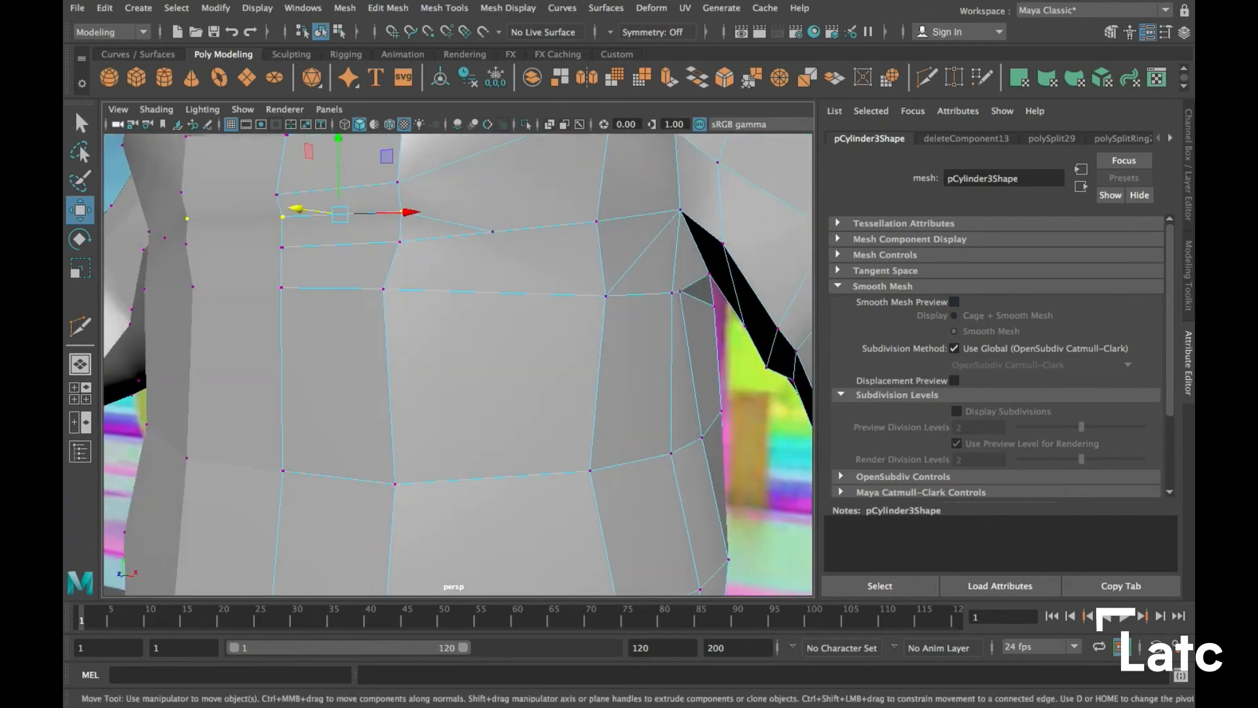
middle_click_drag(468, 315, 416, 464, "alt")
left_click_drag(417, 463, 398, 457, "alt")
right_click_drag(573, 278, 573, 236)
key("q")
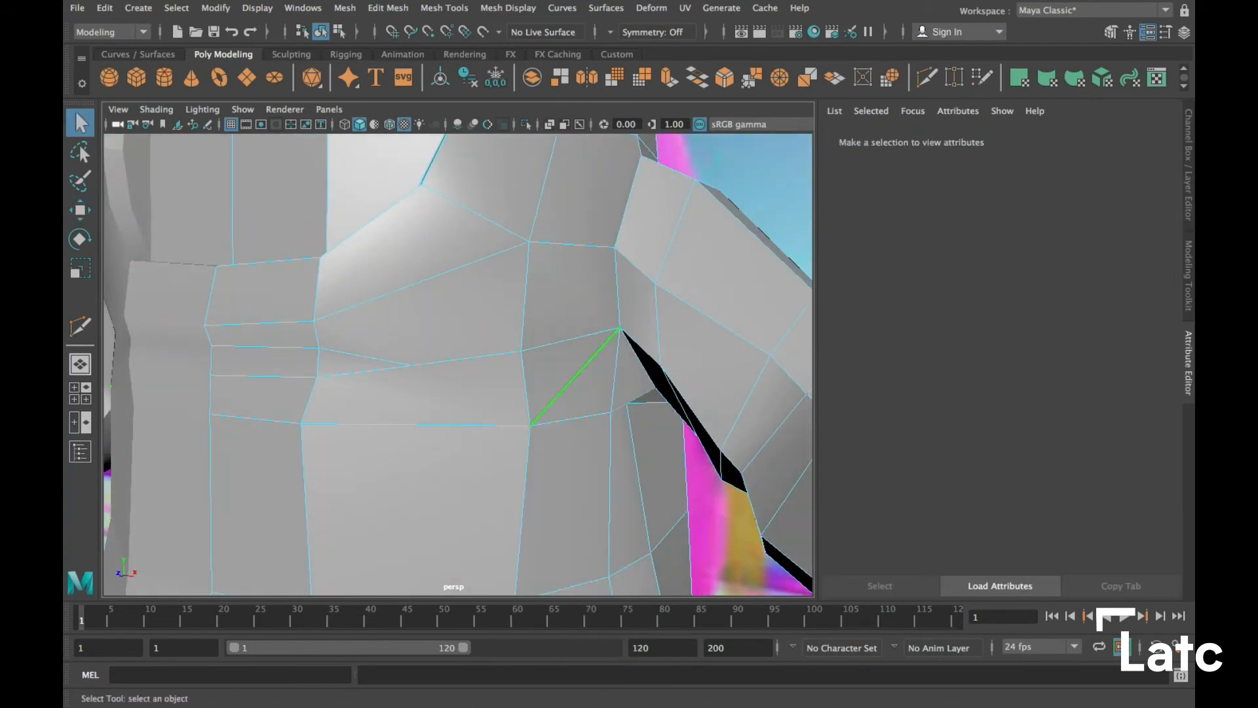
key("Delete")
Examine the edge flow around the armpit, chest, arm and hand on the unsmoothed mesh
right_click_drag(571, 419, 557, 426, "alt")
left_click_drag(557, 426, 593, 436, "alt")
middle_click_drag(593, 436, 443, 485, "alt")
left_click_drag(443, 485, 387, 490, "alt")
middle_click_drag(387, 490, 556, 493, "alt")
left_click_drag(555, 493, 574, 473, "alt")
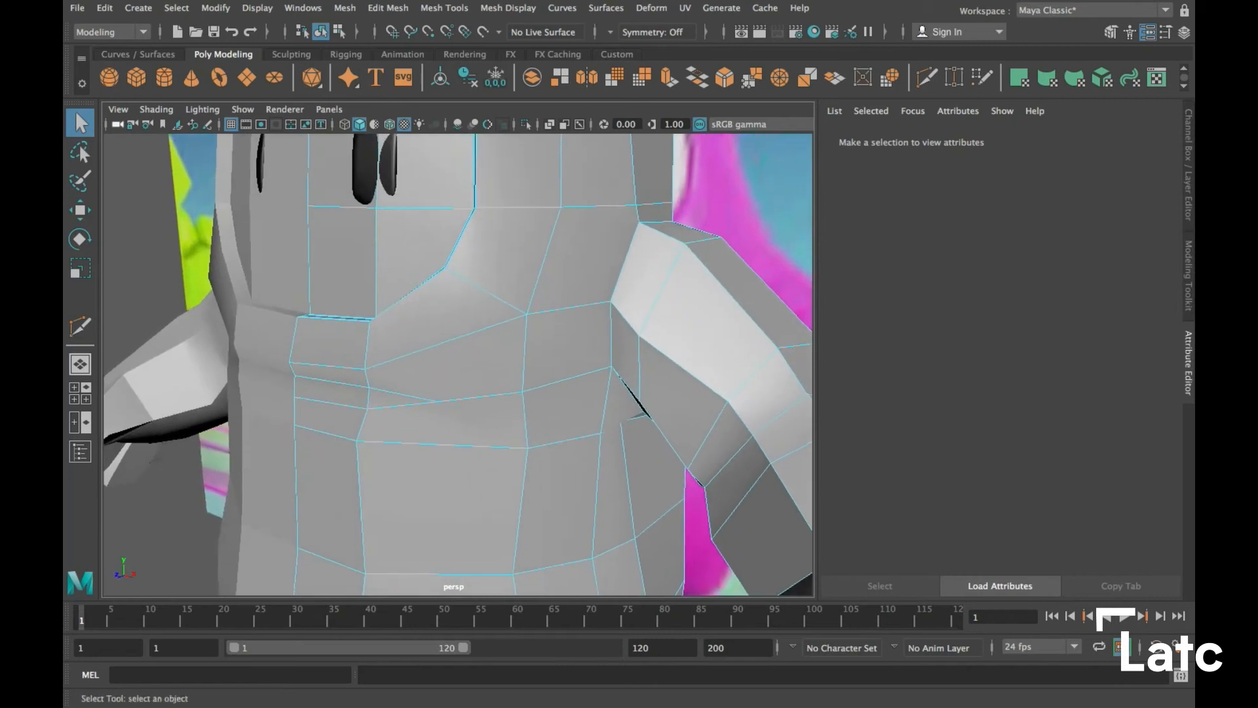
right_click_drag(574, 473, 600, 471, "alt")
left_click_drag(599, 471, 632, 466, "alt")
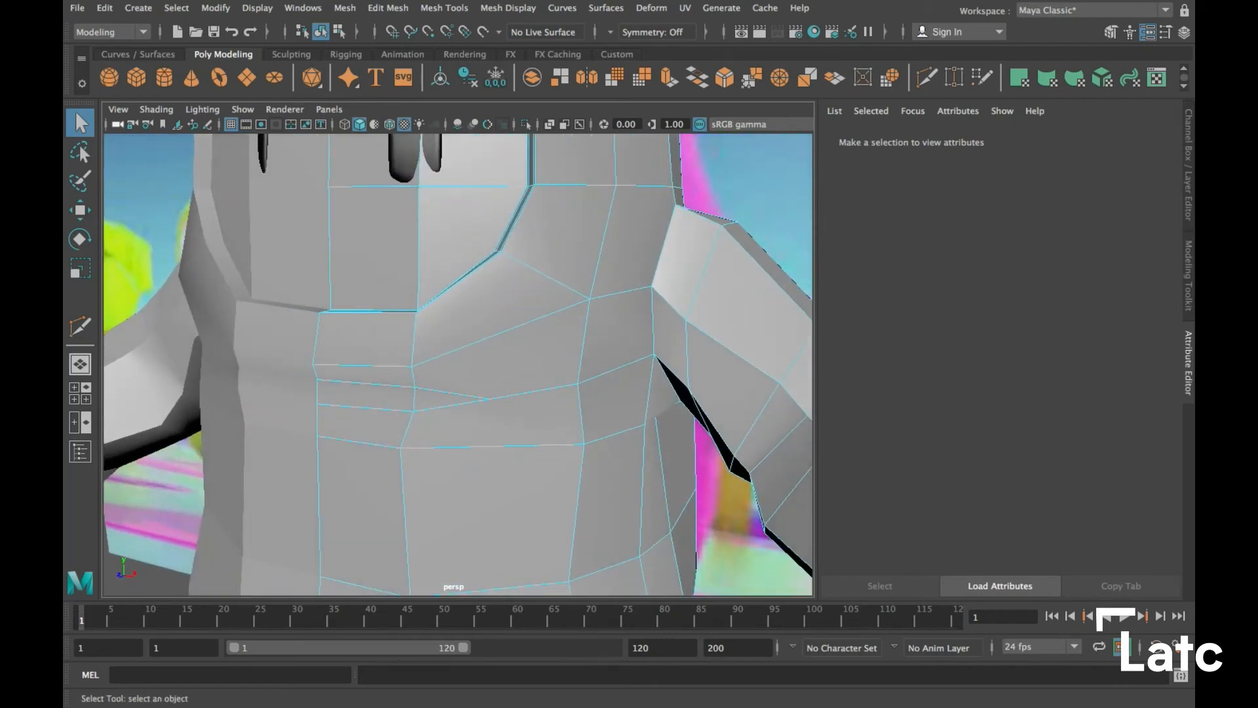
right_click_drag(631, 466, 574, 470, "alt")
middle_click_drag(574, 470, 577, 455, "alt")
middle_click_drag(511, 411, 392, 310, "alt")
mouse_move(392, 311)
left_mouse_down("alt")
mouse_move(451, 308)
mouse_move(398, 310)
left_mouse_up("alt")
middle_click_drag(397, 309, 387, 310, "alt")
left_click_drag(387, 310, 282, 328, "alt")
middle_click_drag(282, 327, 315, 288, "alt")
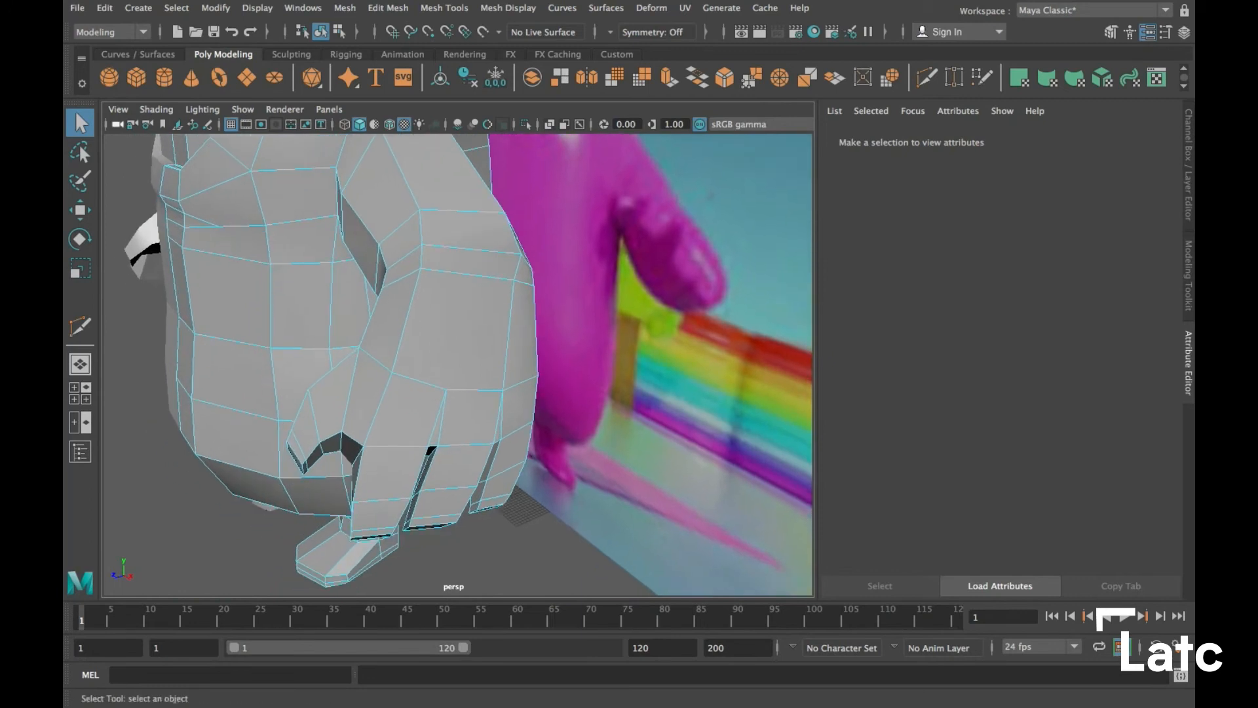
scroll(315, 289, "up", 5)
left_click_drag(315, 289, 352, 293, "alt")
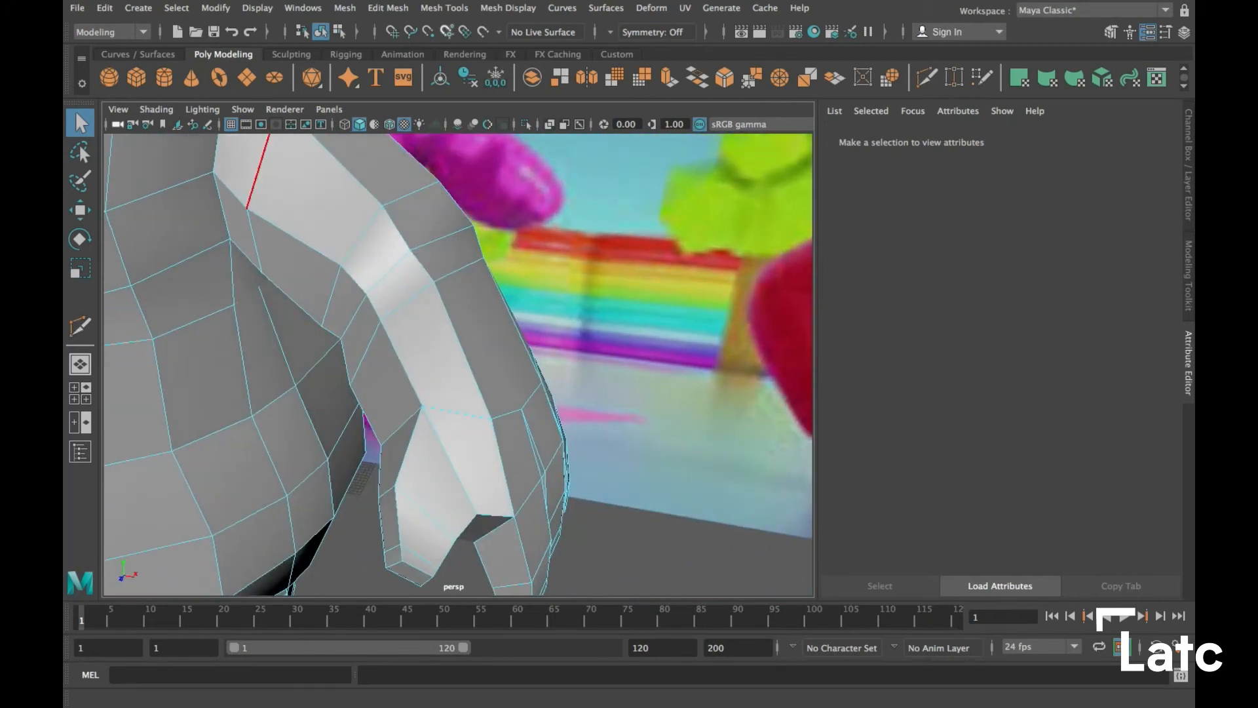
Insert an edge loop around the hand between the wrist and the fingers
left_click(444, 8)
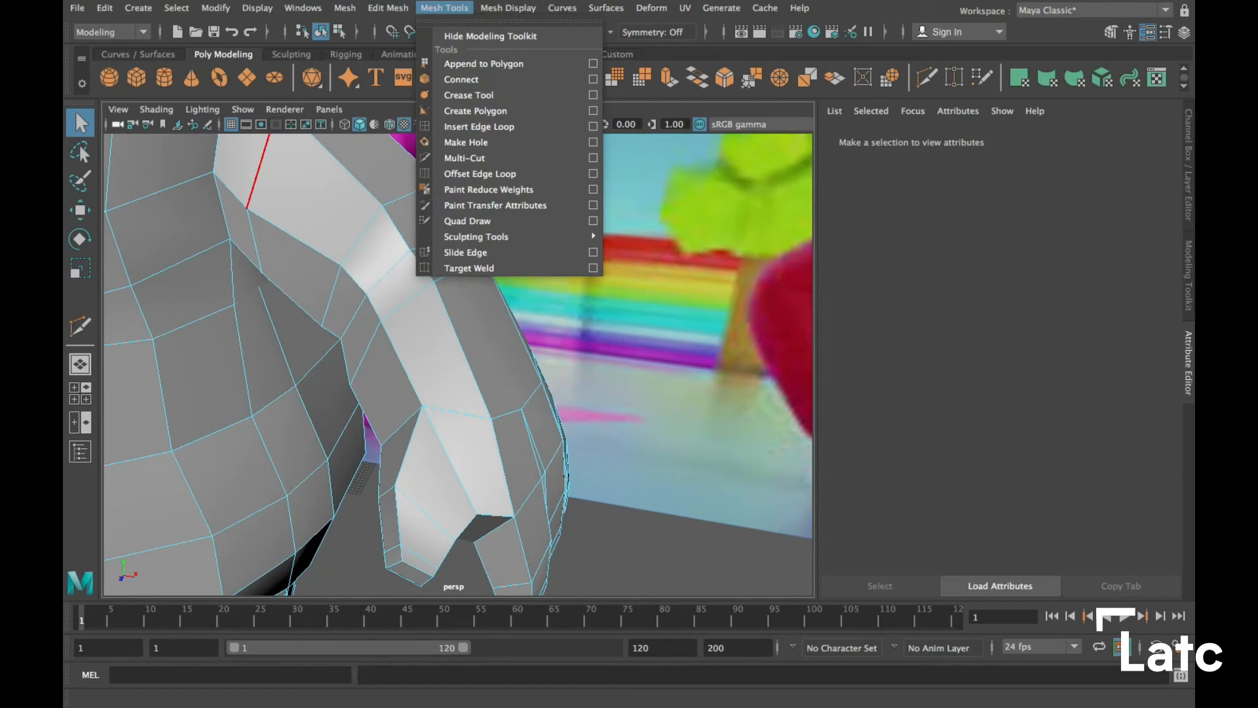
mouse_move(388, 8)
mouse_move(444, 7)
left_click(460, 126)
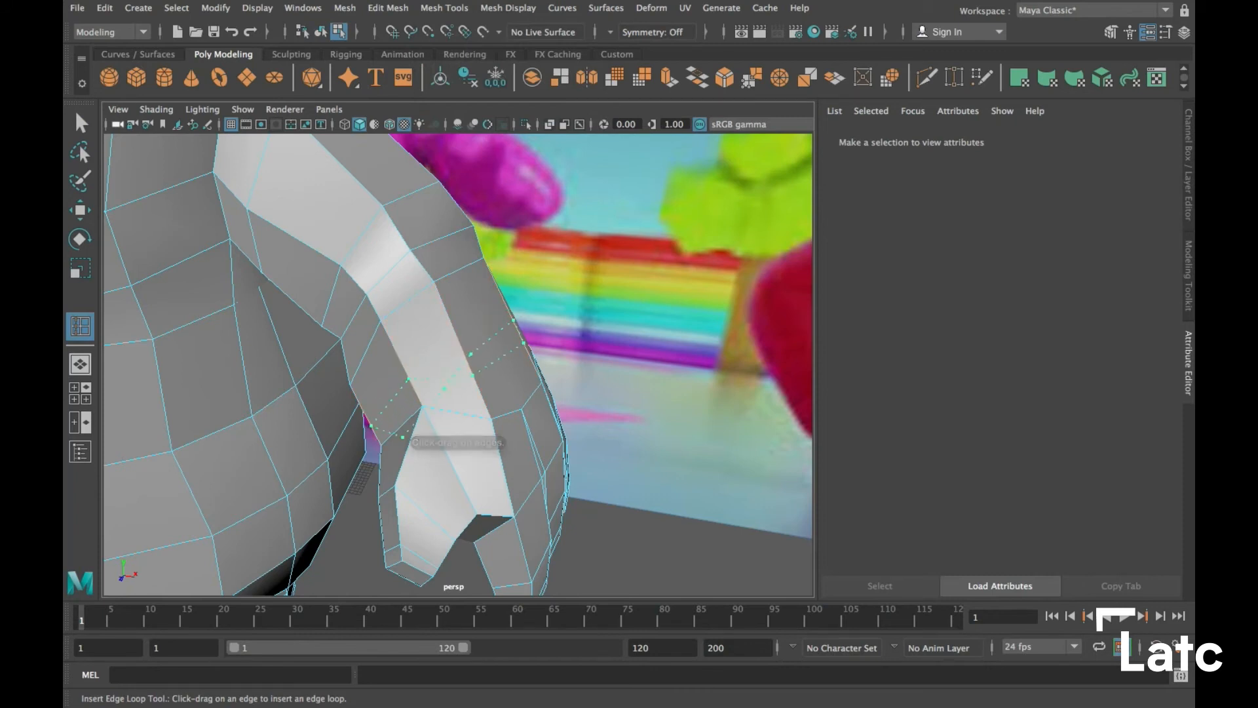
left_click(468, 357)
left_click_drag(469, 357, 252, 312, "alt")
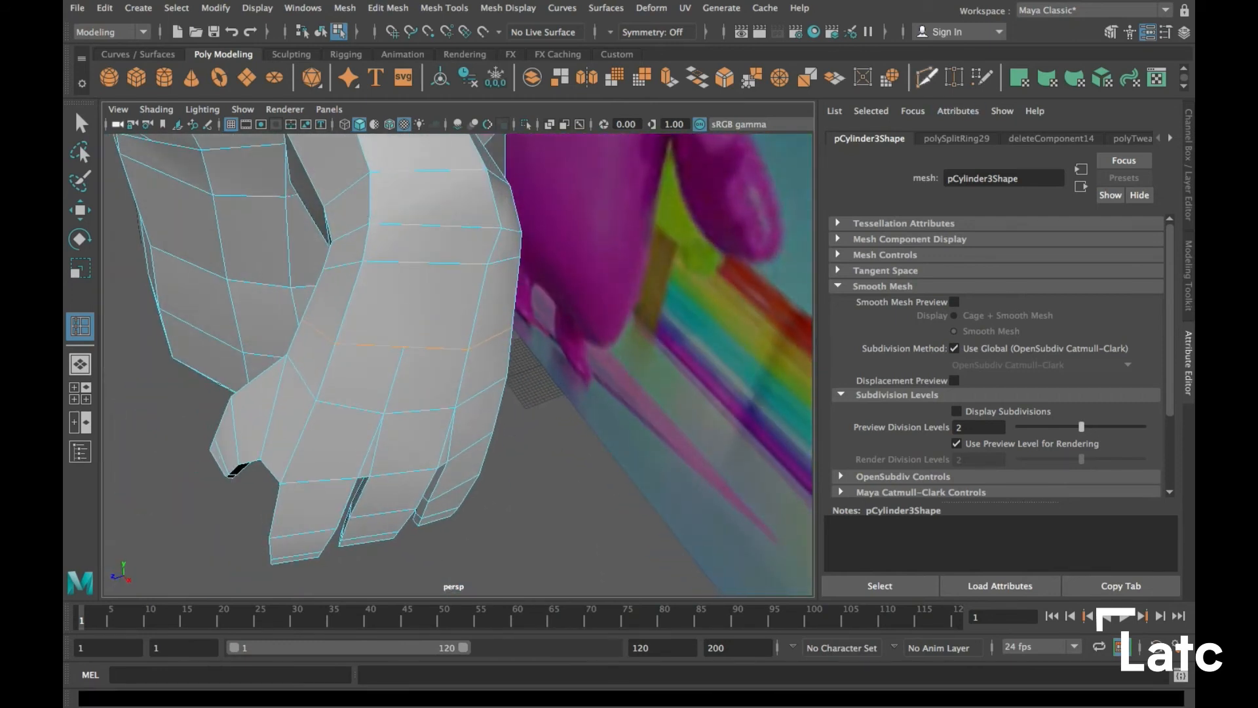
Cut an edge line from the new hand loop up the outer arm, over the shoulder and onto the top of the head
right_click_drag(482, 391, 406, 393, "alt")
middle_click_drag(459, 393, 461, 552, "alt")
left_click_drag(461, 552, 409, 449, "alt")
left_click_drag(447, 399, 395, 525, "alt")
left_click(385, 523)
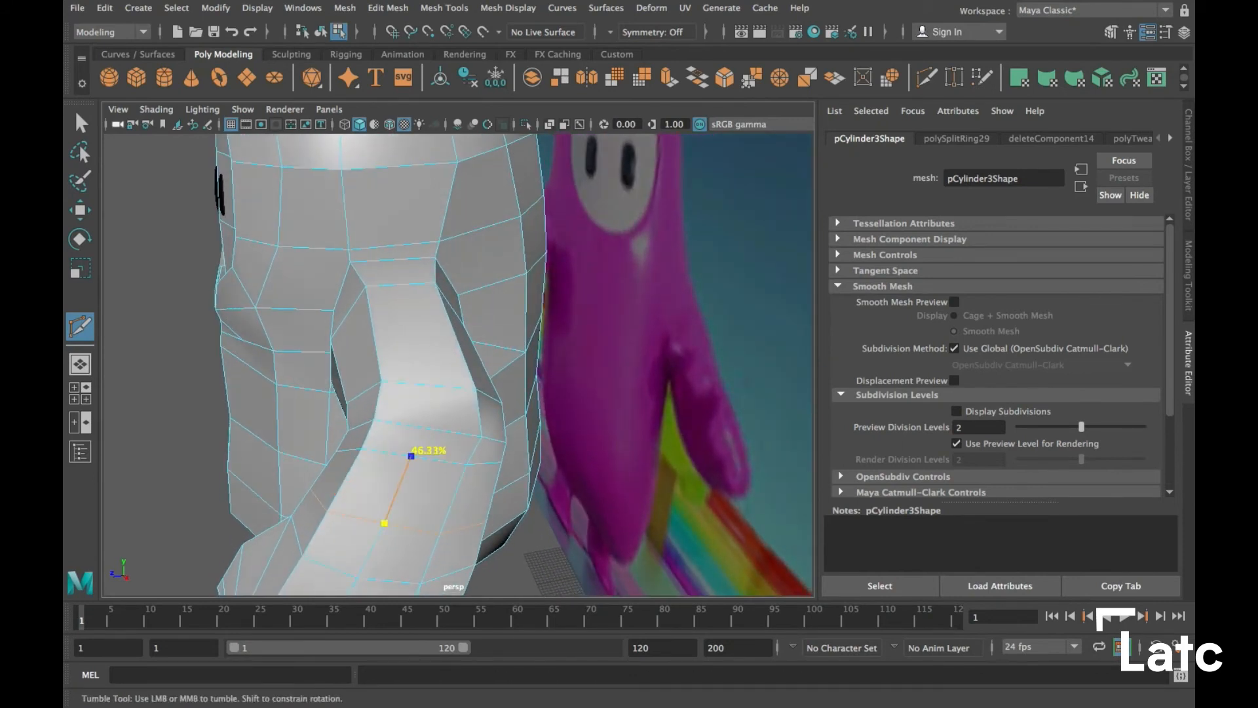
left_click_drag(422, 427, 370, 488, "alt")
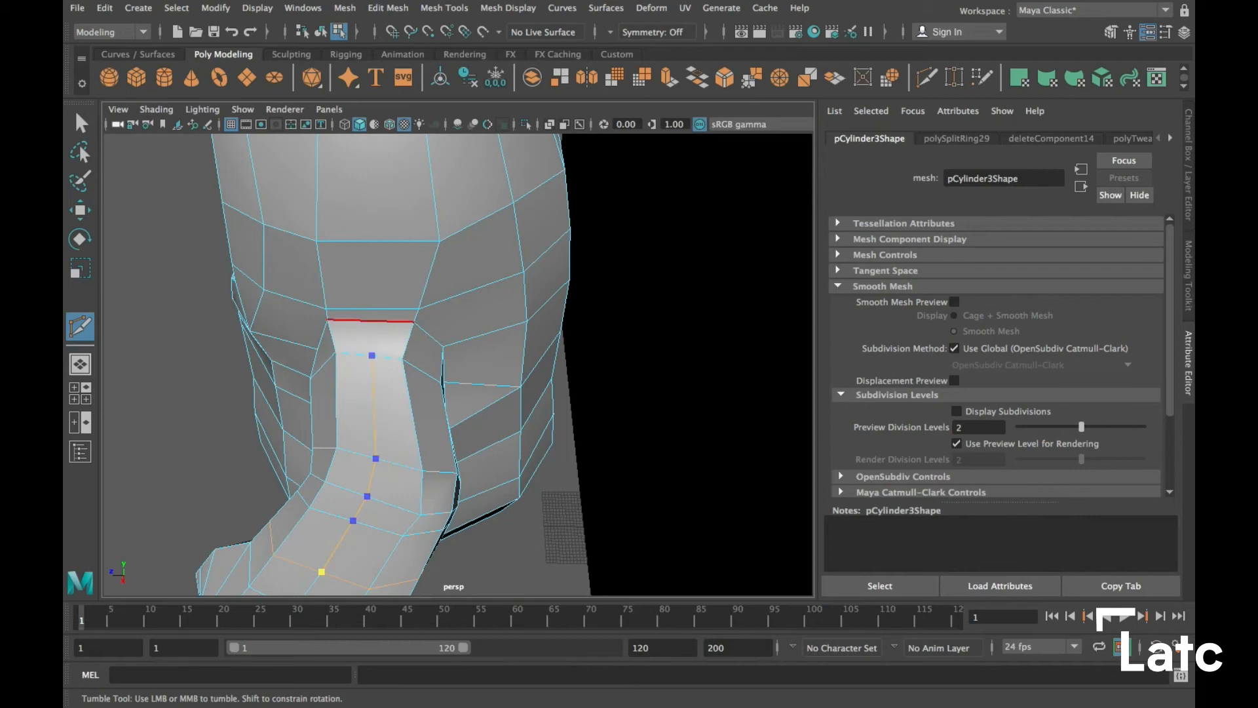
middle_click_drag(371, 321, 374, 419, "alt")
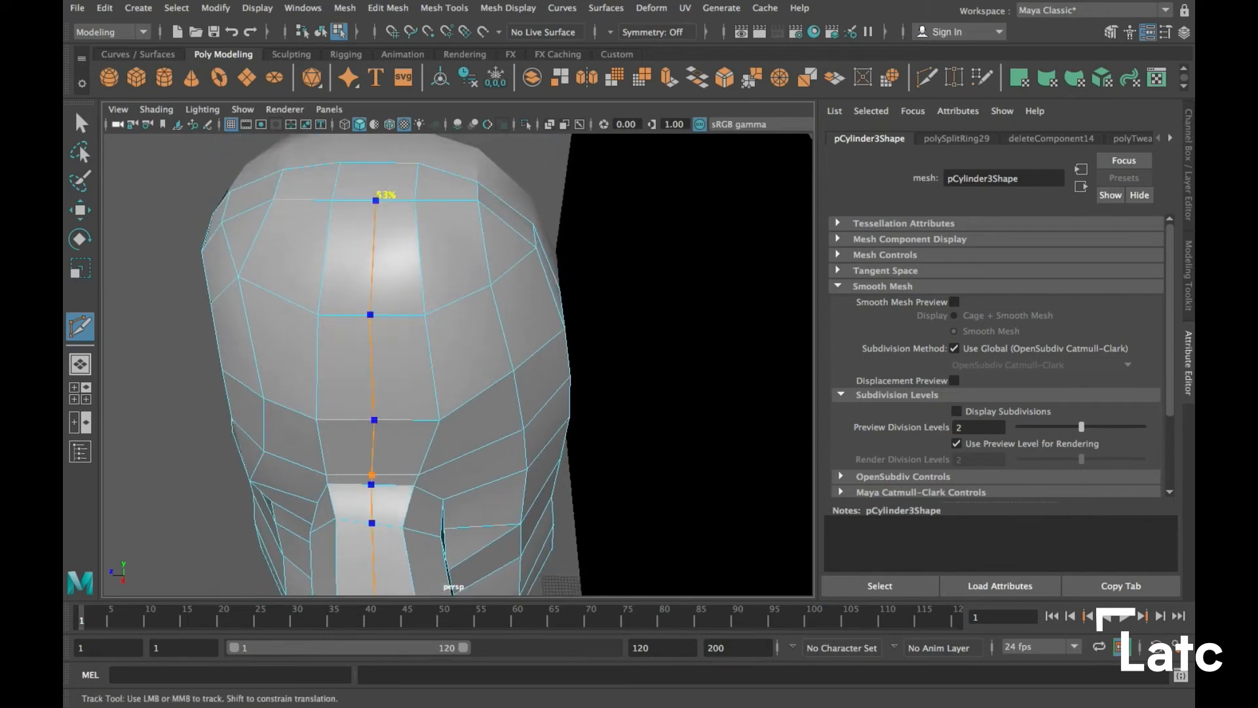
key("Return")
Select the top-of-head vertices just in front of the new edge line and move them slightly towards the face
left_click_drag(422, 315, 518, 324, "alt")
middle_click_drag(517, 324, 508, 325, "alt")
key("q")
left_click_drag(387, 285, 442, 309, "alt")
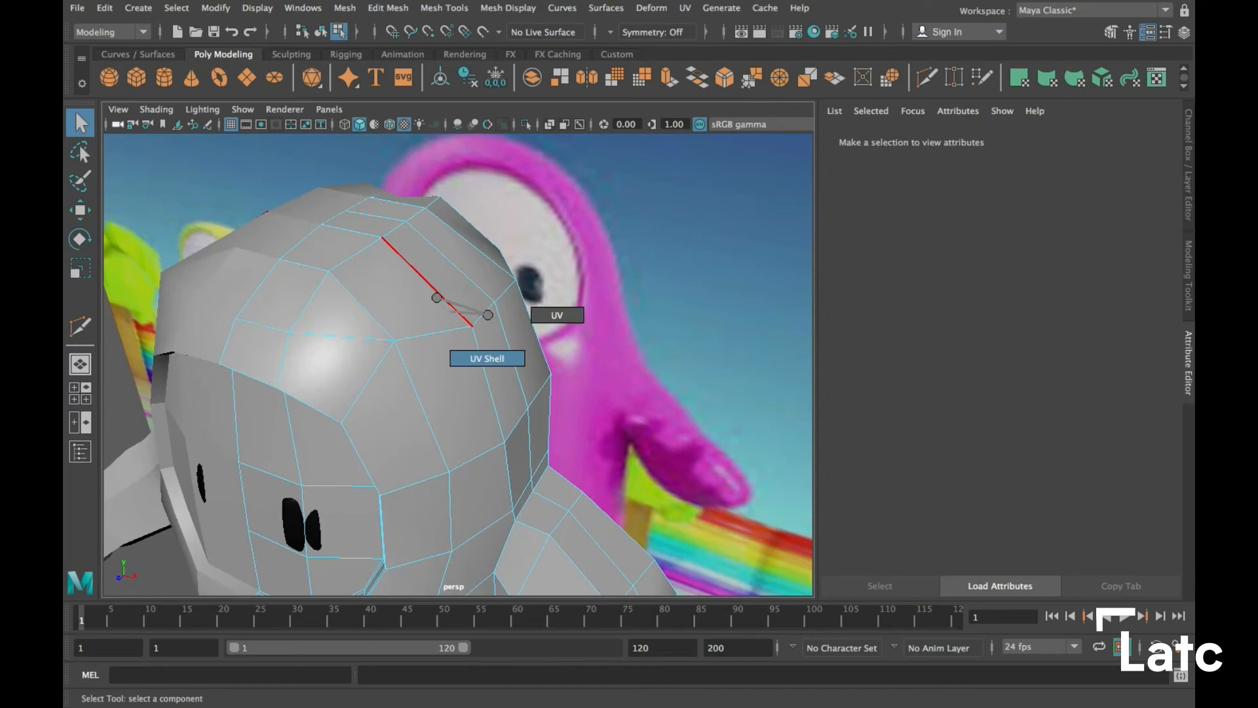
key("F9")
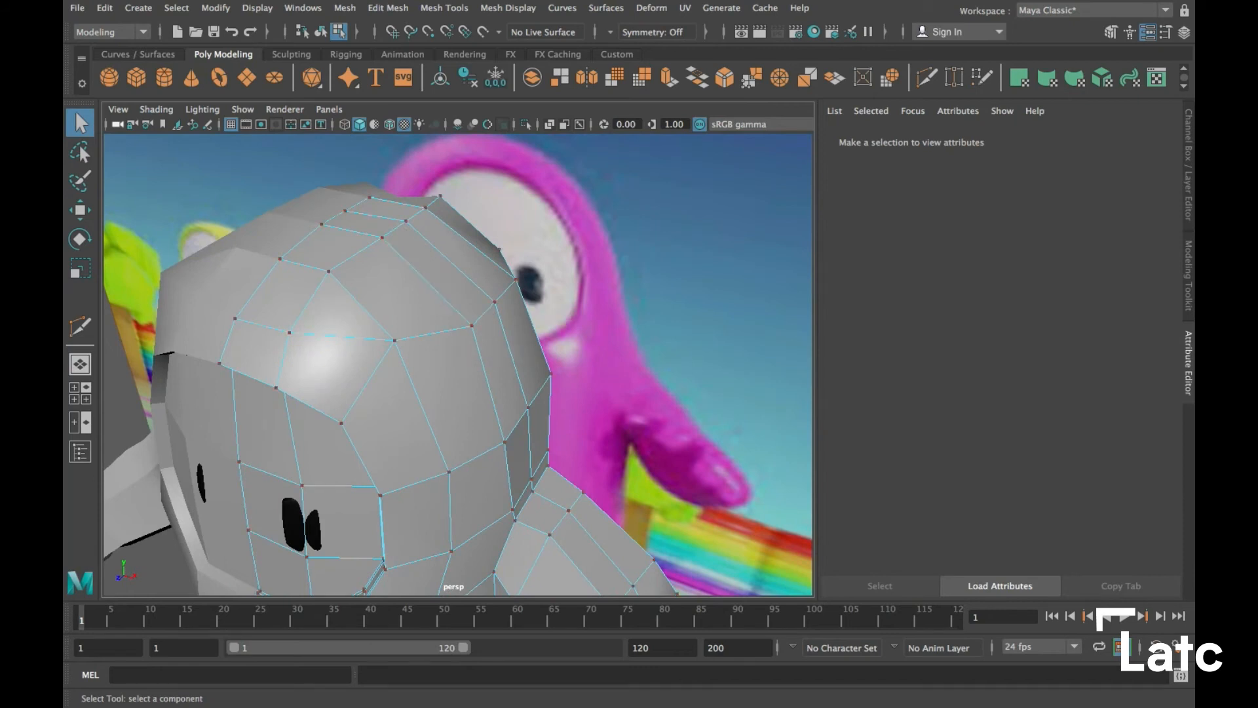
left_click_drag(442, 309, 353, 354, "alt")
right_click(488, 278)
left_click(309, 242)
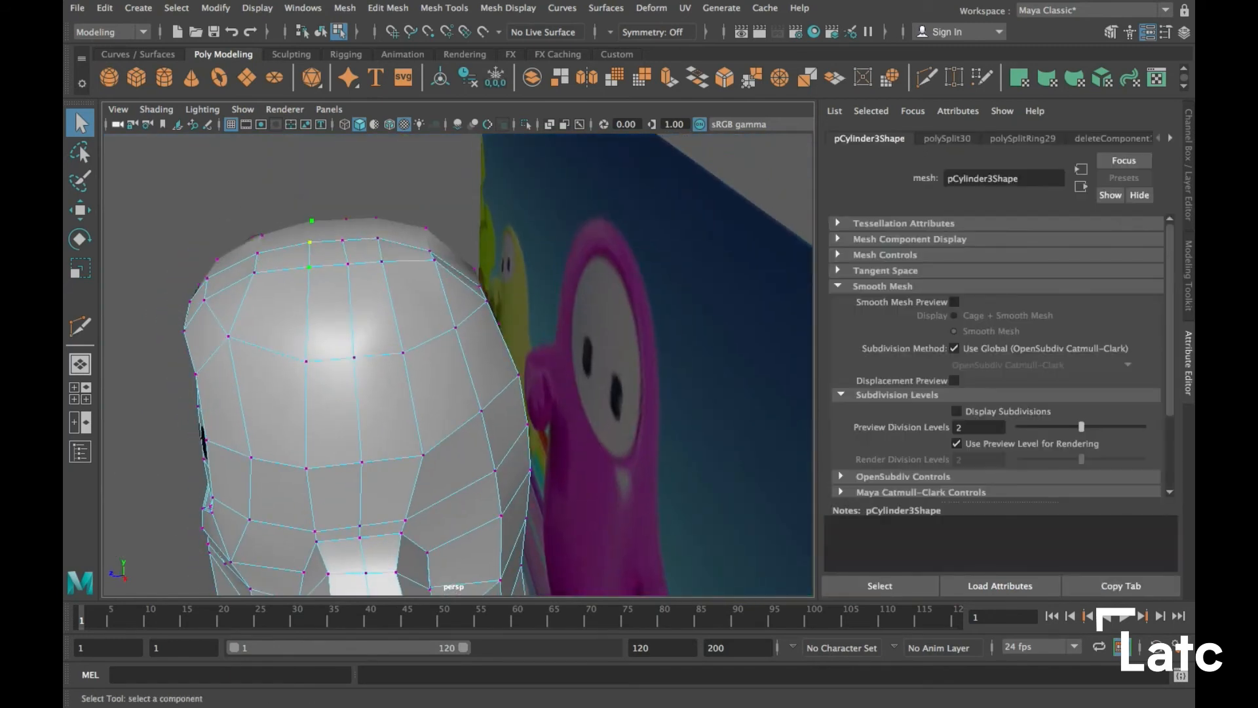
key("w")
left_click_drag(244, 257, 240, 257)
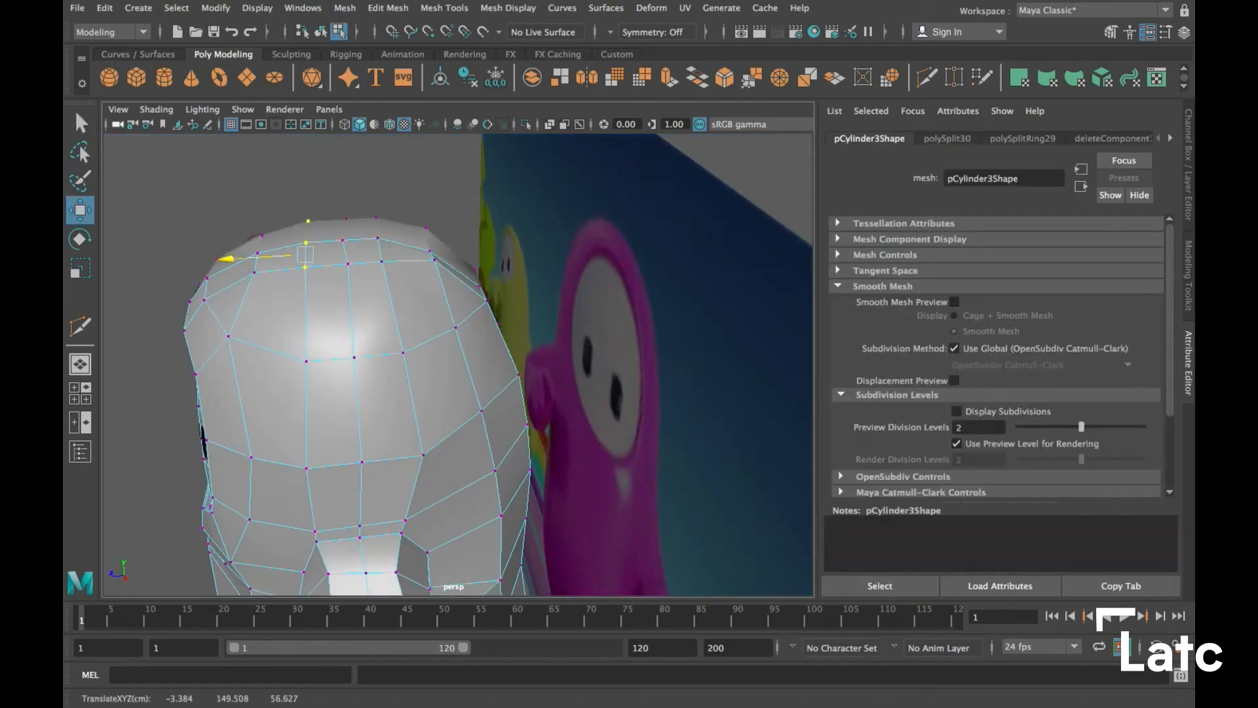
Try lowering the selected top-of-head vertices slightly and undo the change
left_click_drag(393, 360, 406, 360, "alt")
left_click_drag(287, 177, 289, 181)
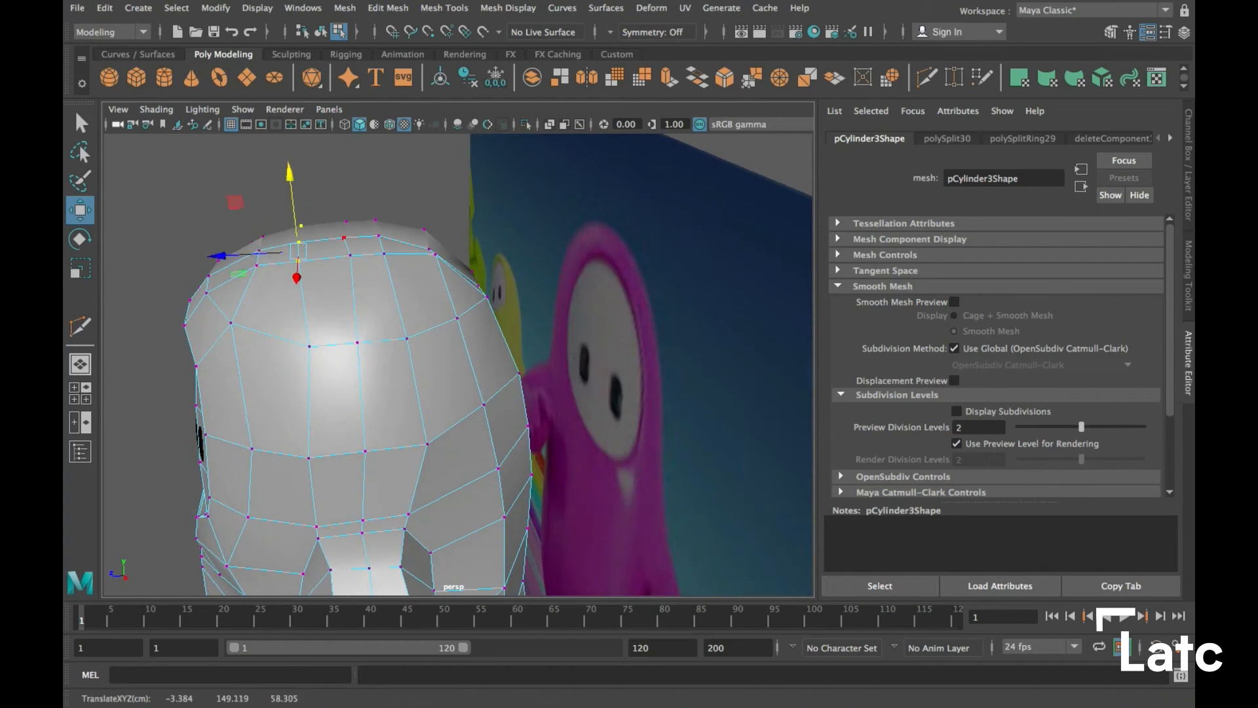
key("ctrl+z")
key("ctrl+z")
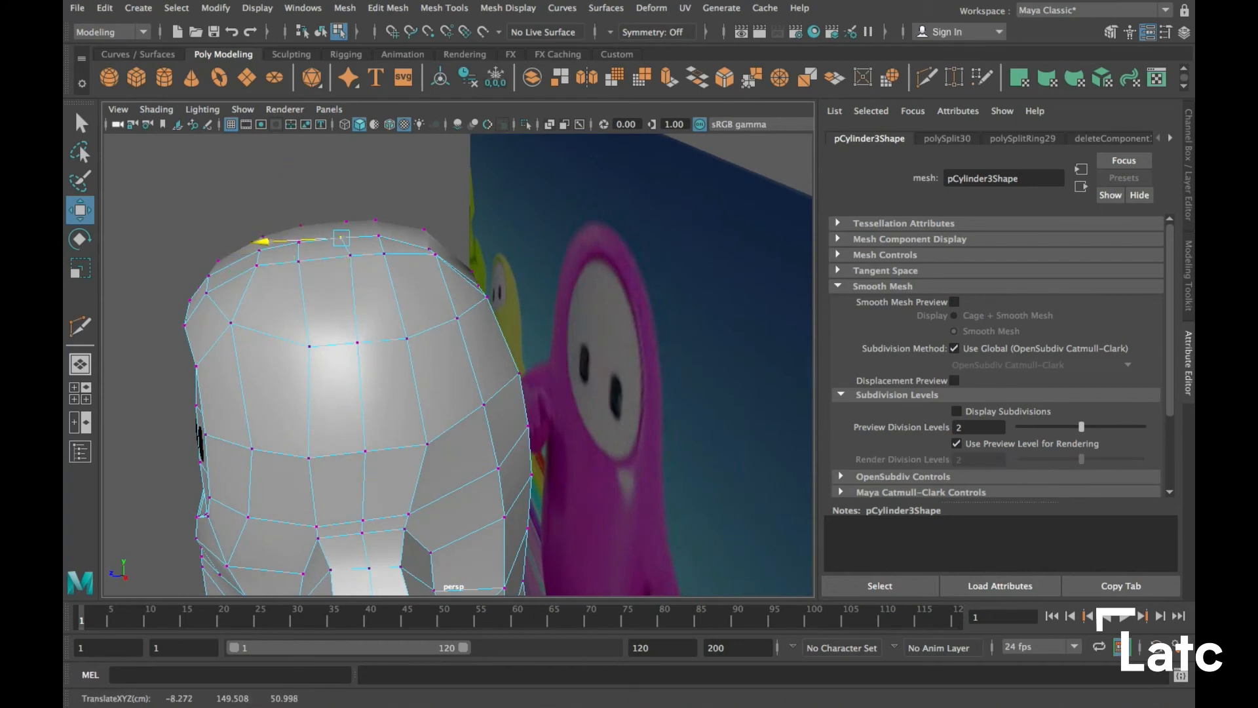
Try extruding the vertex of the new edge line on top of the head, and undo it together with its moves
scroll(458, 365, "up", 3)
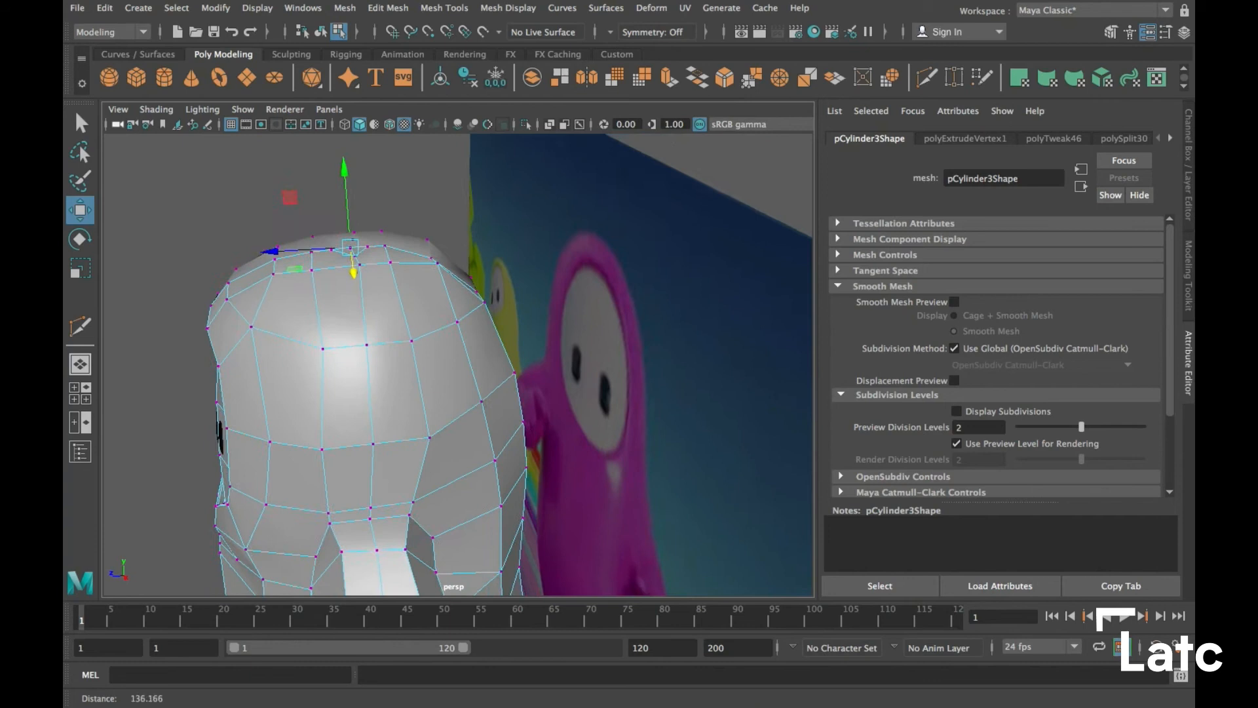
key("ctrl+e")
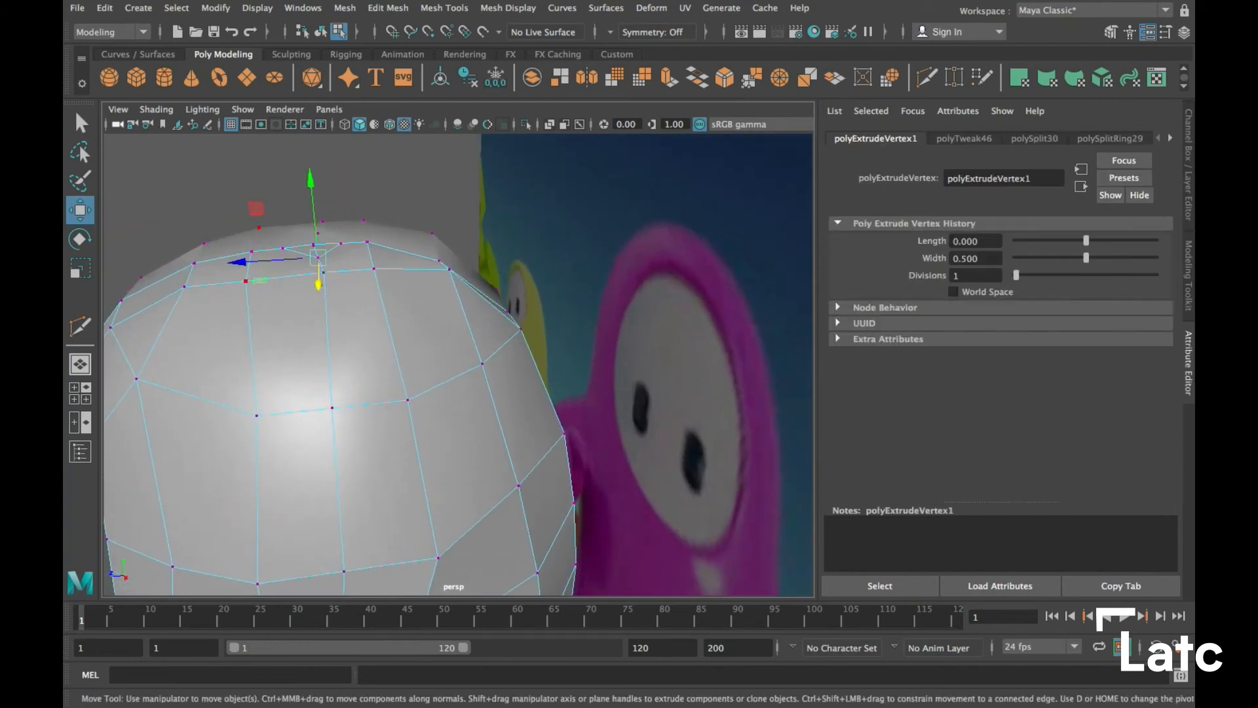
left_click_drag(268, 261, 261, 260)
key("ctrl+z")
key("ctrl+z")
key("ctrl+z")
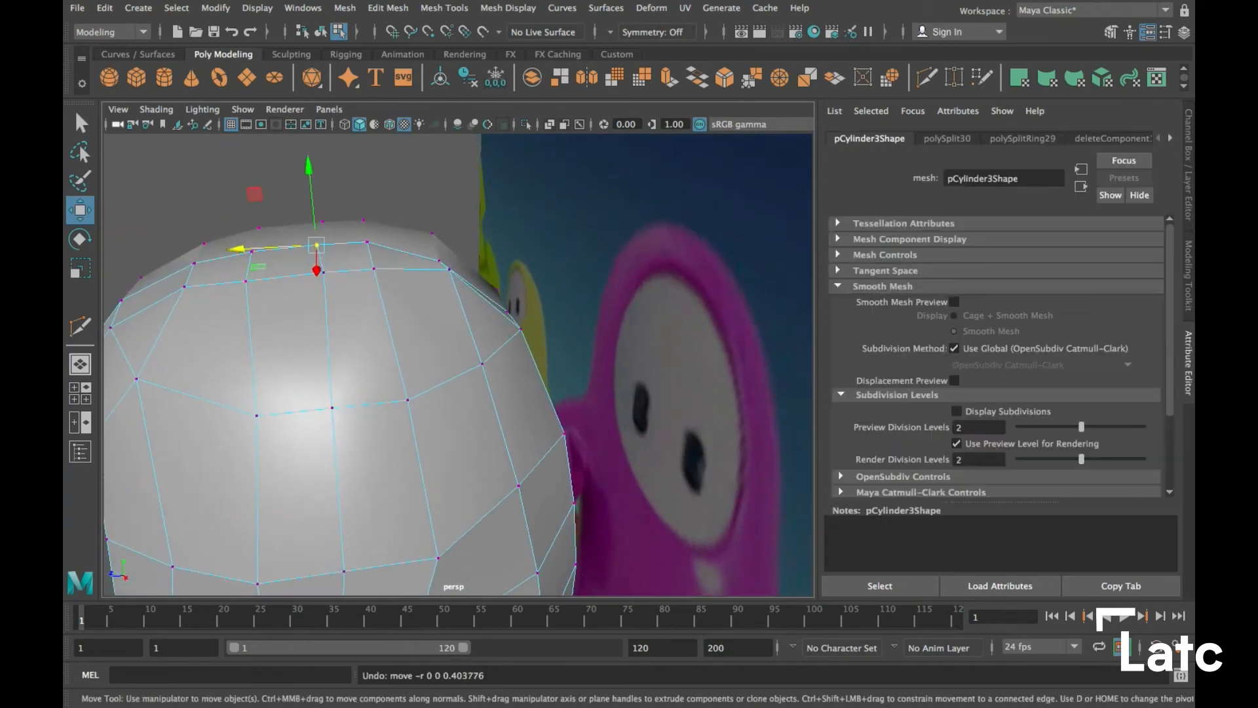
Select the new edge line's vertices on top of the head and move them slightly towards the face
left_click(316, 269)
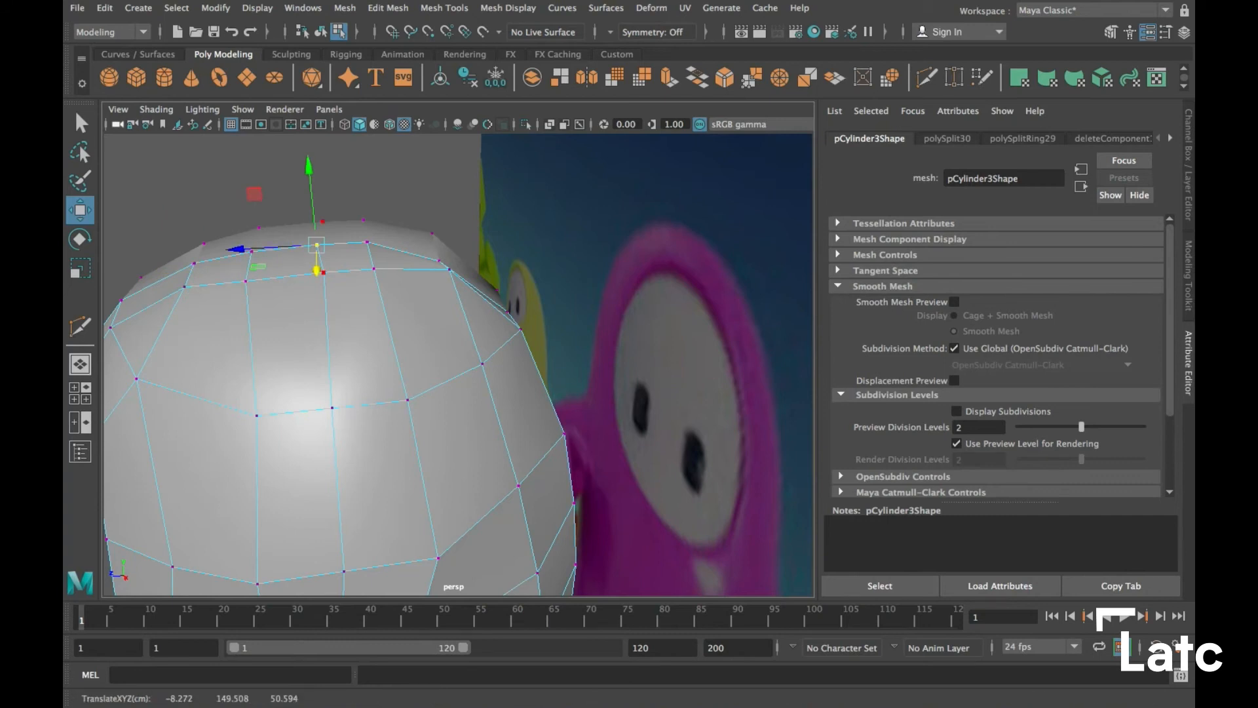
left_click_drag(394, 328, 413, 347, "alt")
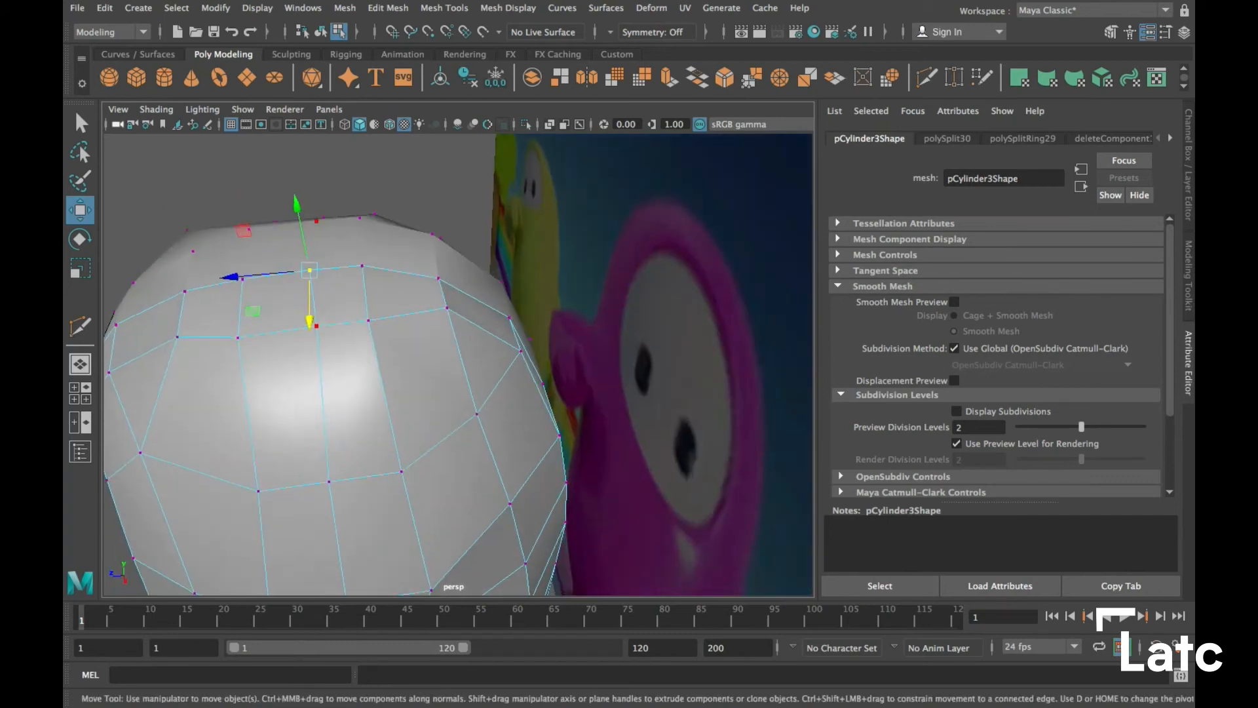
key("q")
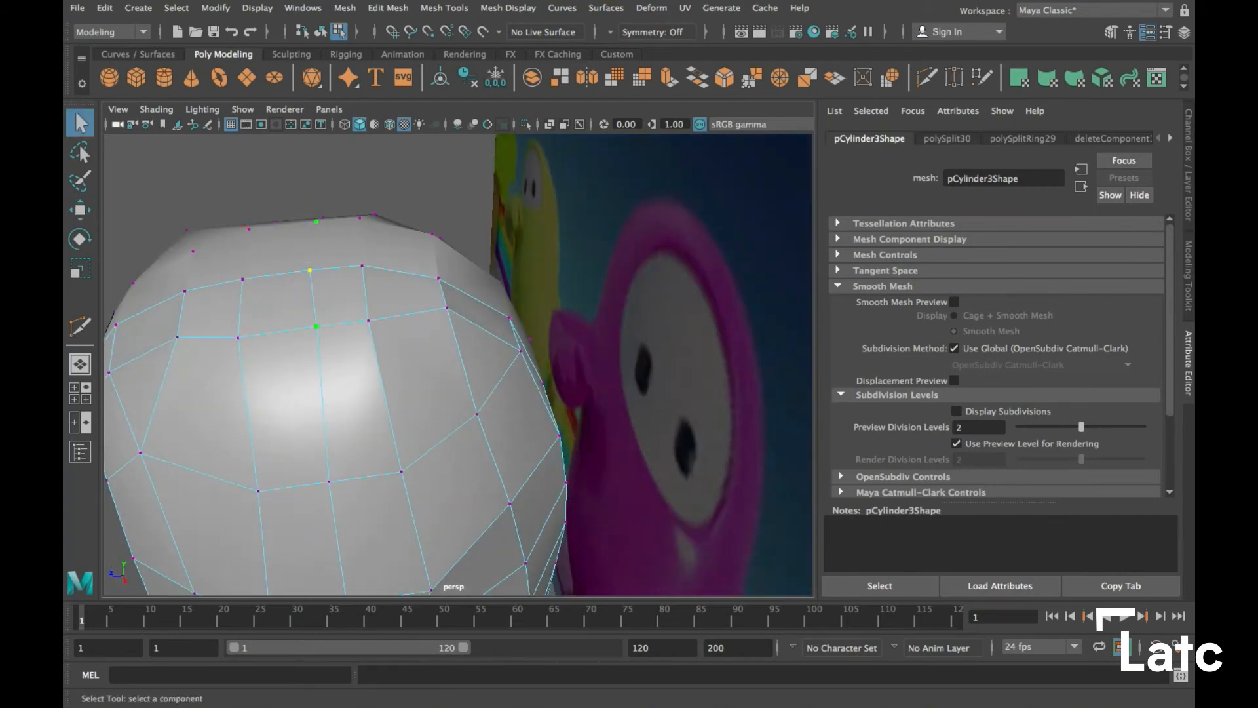
key("w")
left_click_drag(367, 367, 380, 335, "alt")
left_click_drag(237, 284, 236, 285)
left_click_drag(393, 327, 367, 308, "alt")
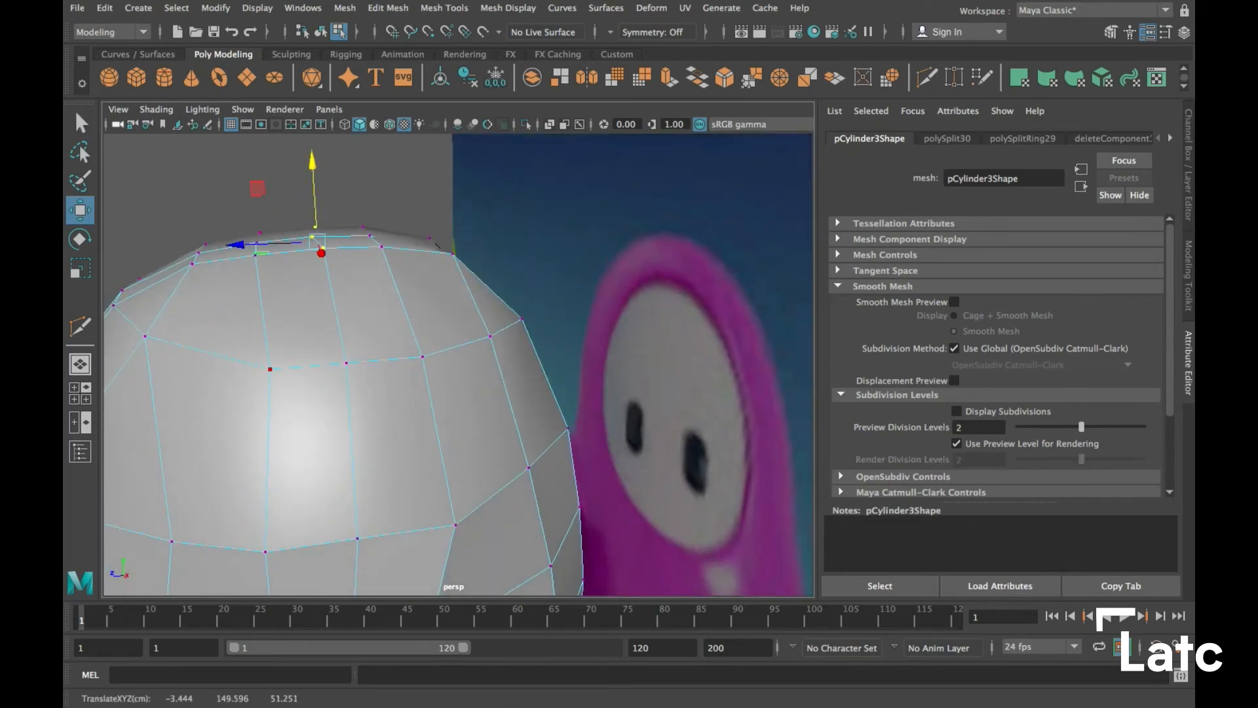
Select the torso vertex just behind the arm joint and move it slightly inward and back
left_click(270, 368)
left_click_drag(270, 369, 348, 459, "alt")
middle_click_drag(348, 458, 308, 282, "alt")
left_click_drag(308, 282, 400, 341, "alt")
left_click_drag(416, 333, 445, 375, "alt")
left_click(446, 375)
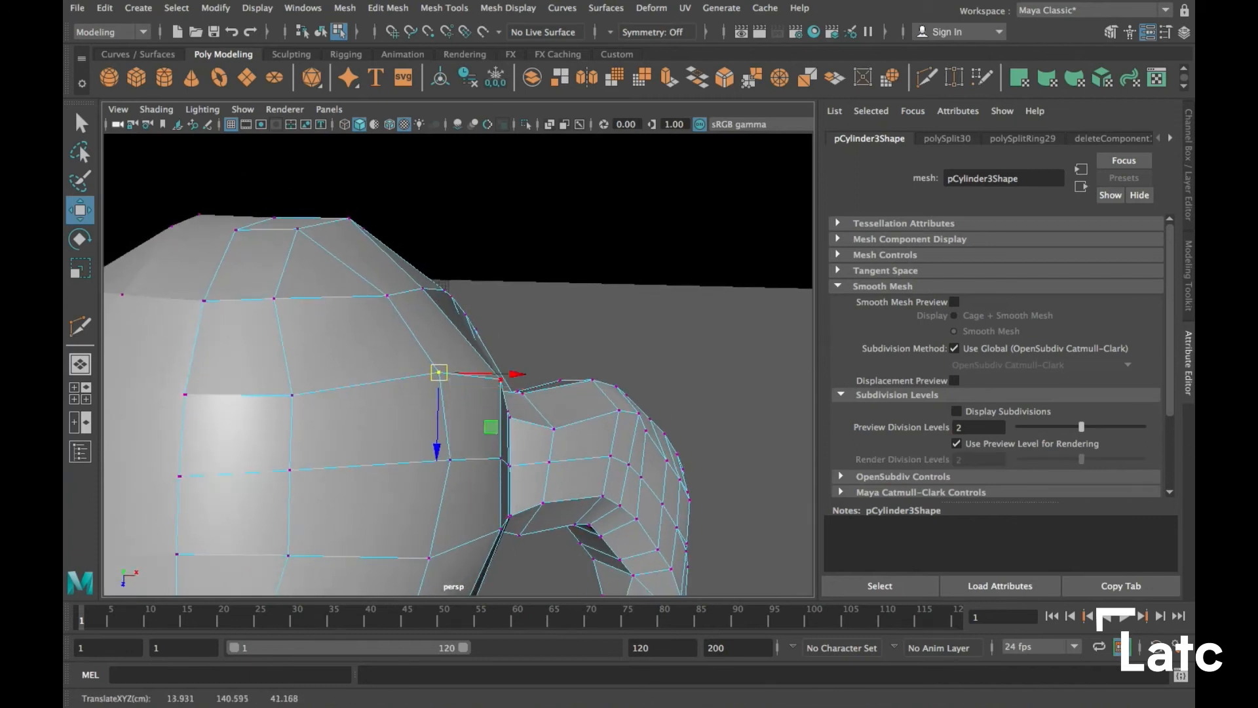
left_click(499, 380)
mouse_move(500, 380)
left_mouse_down()
mouse_move(482, 378)
mouse_move(496, 375)
left_mouse_up()
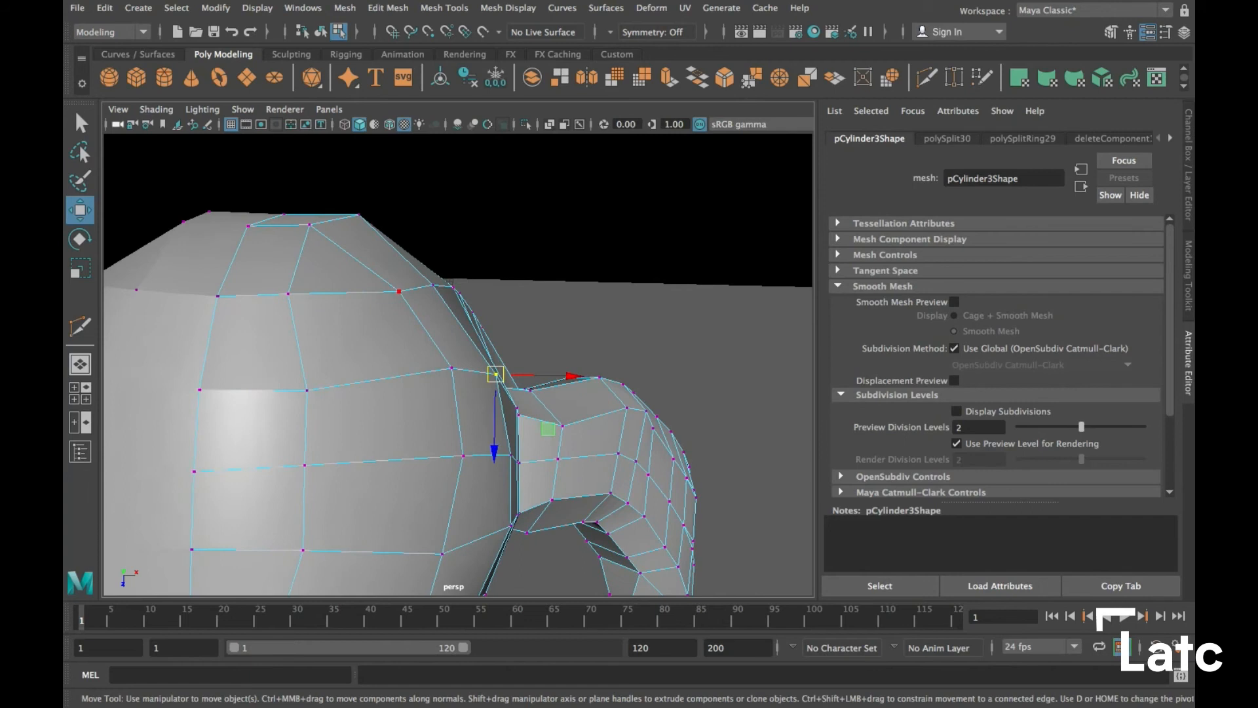
Try moving the neighbouring vertex on the upper back and undo the change
left_click_drag(398, 291, 306, 172)
left_click_drag(394, 367, 289, 420, "alt")
key("ctrl+z")
Select a shoulder vertex and check the shoulder and arm in smooth mesh preview, returning to the unsmoothed display
left_click(494, 395)
left_click_drag(366, 387, 383, 341, "alt")
key("3")
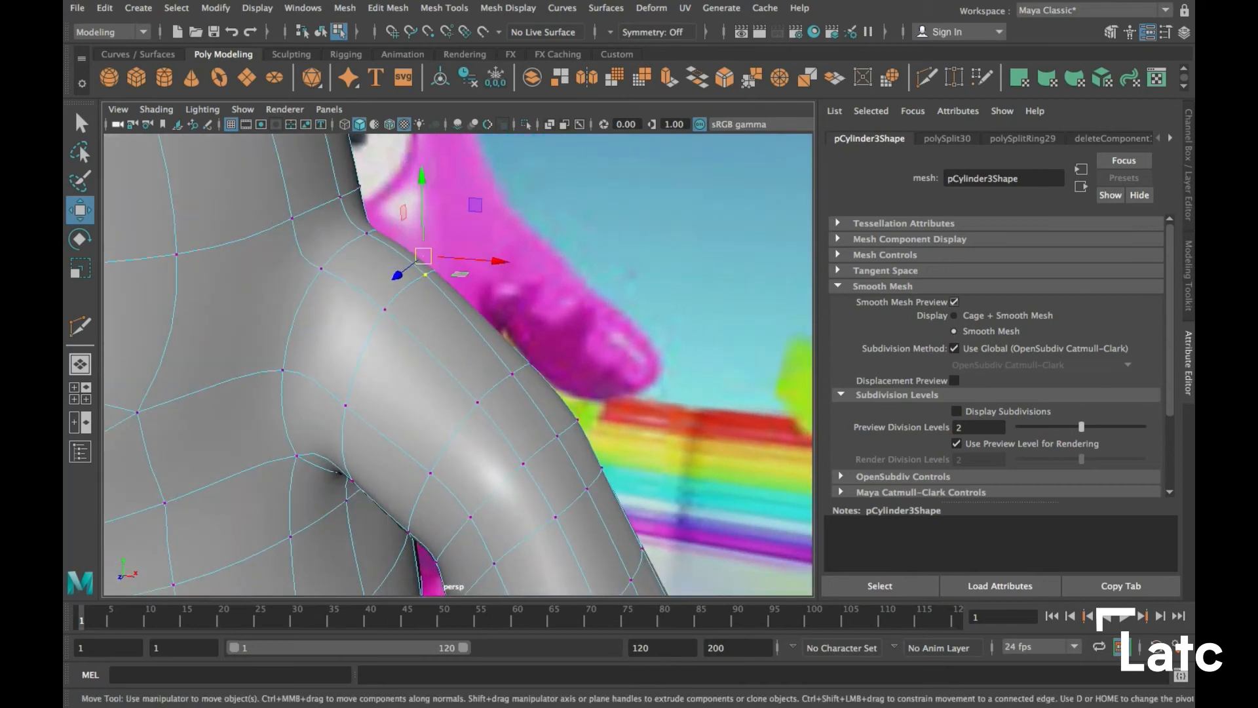
key("1")
Select the vertices along the outer edge of the upper arm and raise them slightly to round the curve
middle_click_drag(527, 388, 445, 306, "alt")
left_click_drag(446, 305, 446, 318, "alt")
left_click(446, 316)
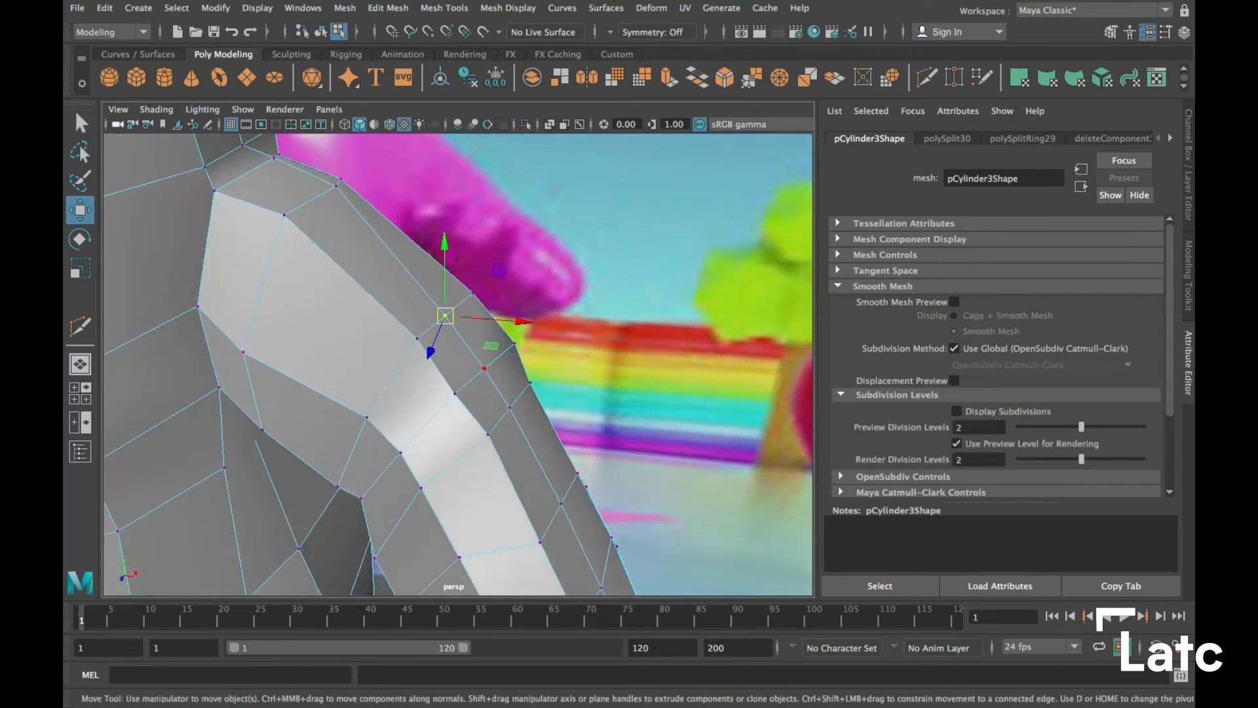
left_click(510, 408, "shift")
left_click_drag(509, 407, 566, 401, "alt")
left_click_drag(502, 279, 502, 274)
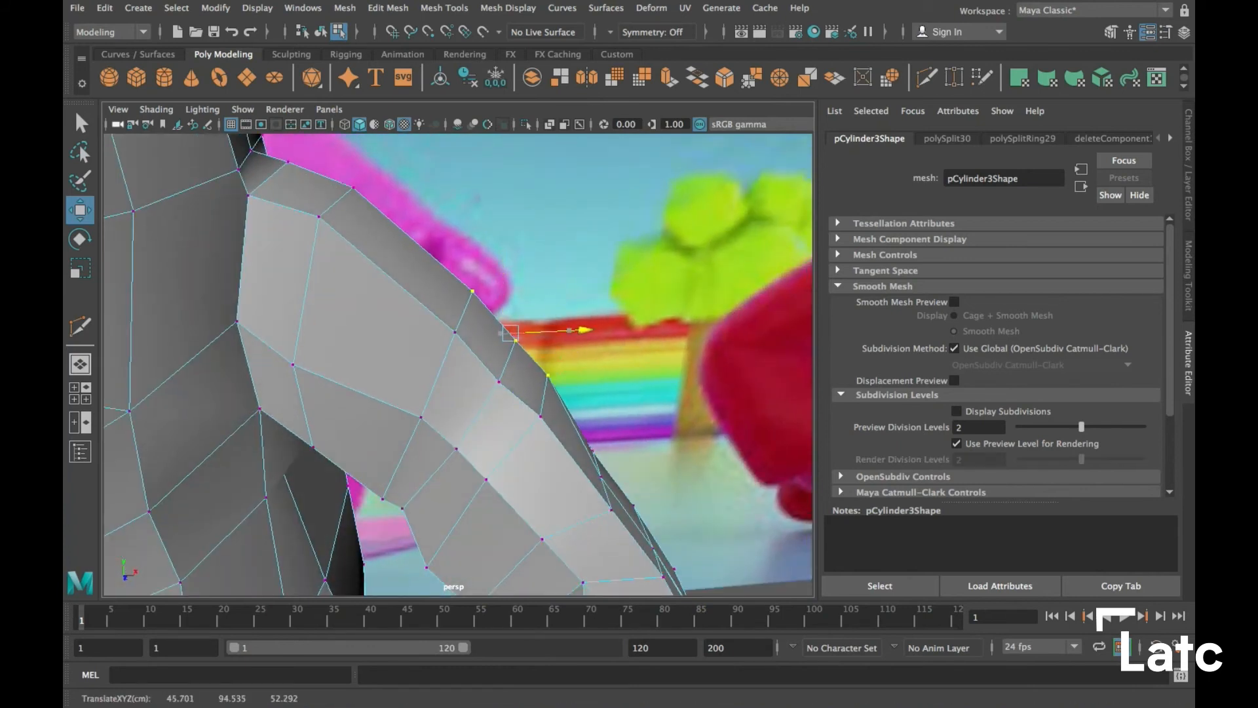
Move the outer-edge vertices further down the arm slightly outward along X
middle_click_drag(580, 333, 453, 262, "alt")
left_click_drag(452, 262, 419, 275, "alt")
left_click_drag(383, 356, 423, 338, "alt")
left_click_drag(521, 336, 534, 335)
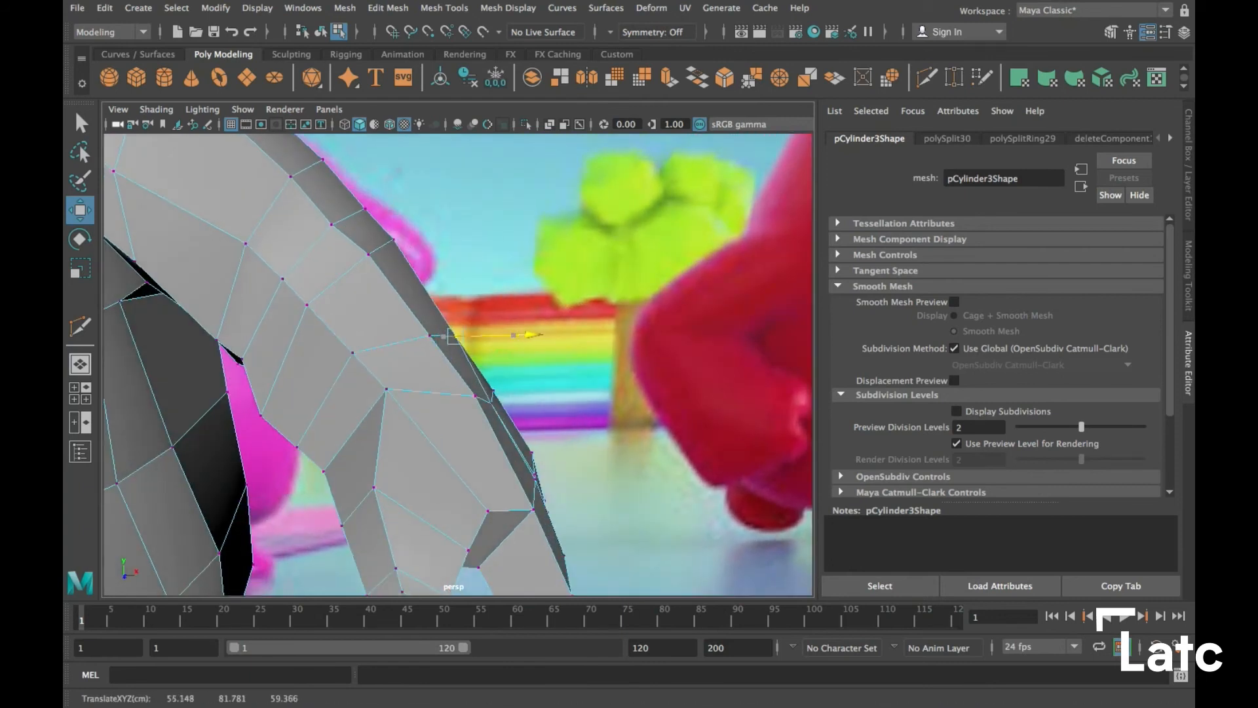
left_click(491, 402)
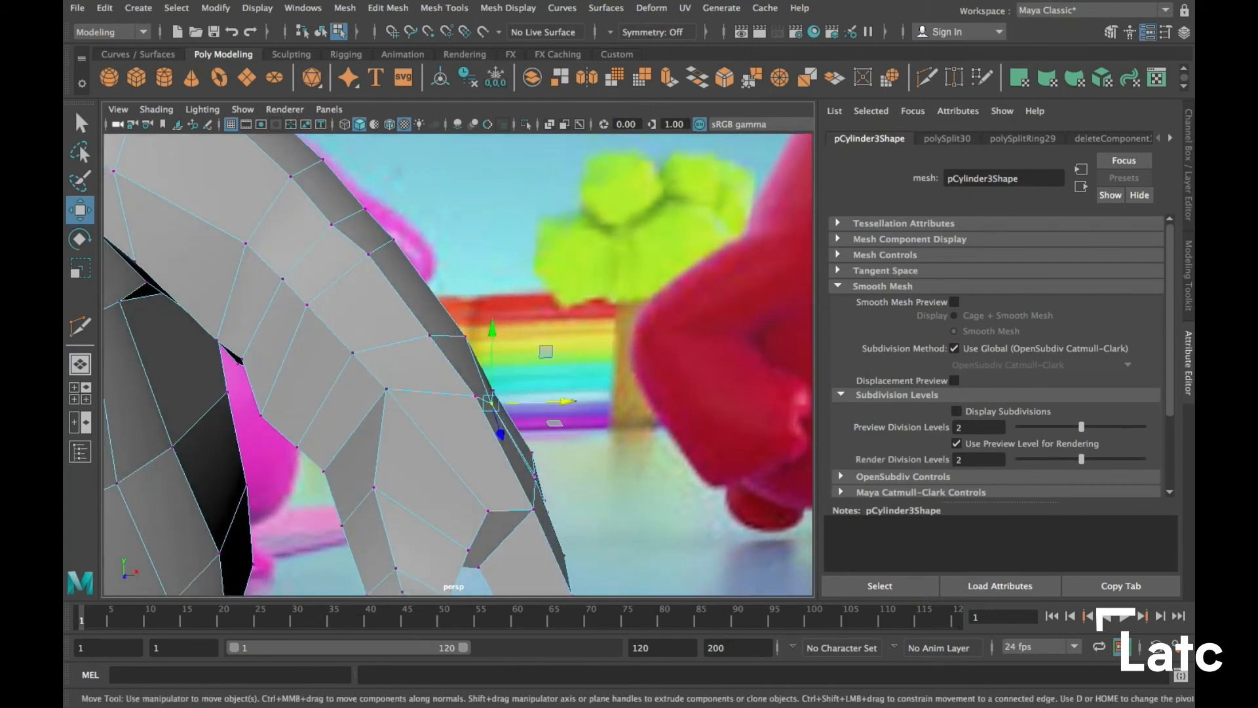
left_click_drag(568, 401, 367, 426)
From behind the arm, pull the rear vertices of the lower arm slightly outward
middle_click_drag(367, 426, 373, 373, "alt")
left_click_drag(374, 373, 367, 419, "alt")
left_click_drag(458, 368, 246, 426, "alt")
left_click_drag(417, 343, 398, 322)
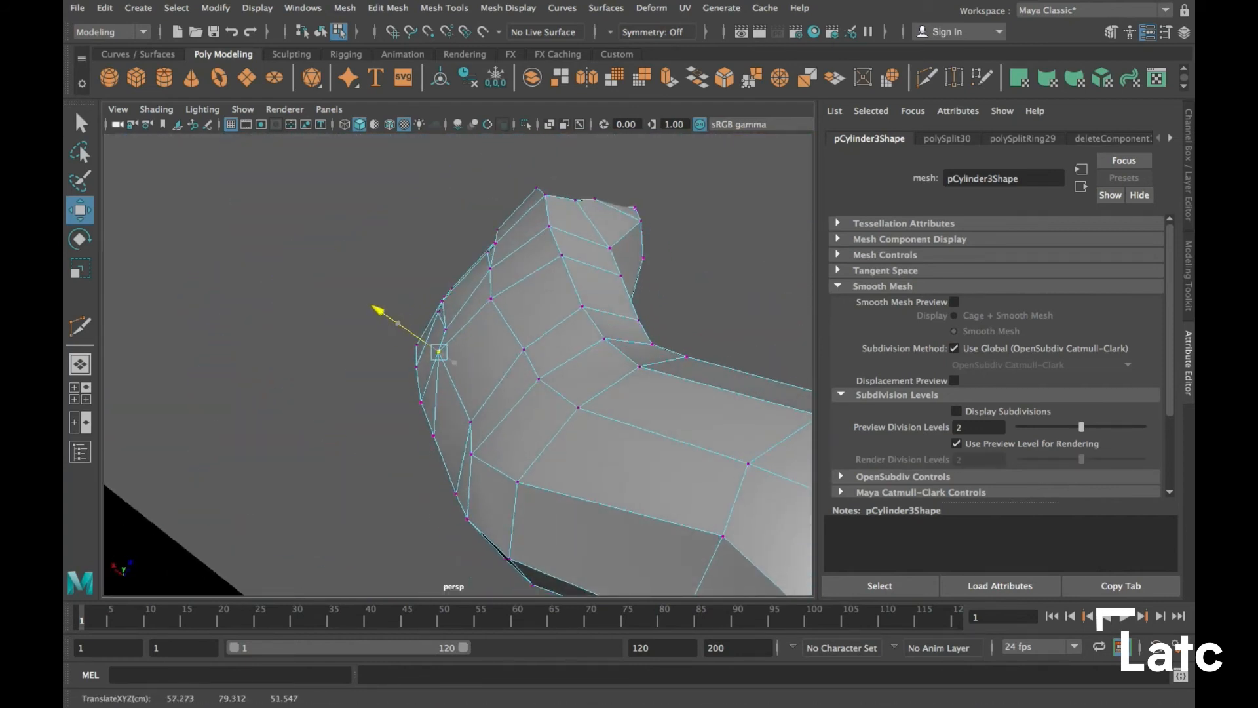
left_click(470, 422)
left_click_drag(470, 422, 564, 381)
Insert an edge loop around the upper arm just below the shoulder
left_click_drag(459, 393, 681, 348, "alt")
right_click_drag(524, 341, 432, 341, "alt")
middle_click_drag(432, 340, 547, 333, "alt")
left_click_drag(547, 333, 498, 314, "alt")
middle_click_drag(498, 315, 488, 374, "alt")
left_click_drag(488, 373, 511, 392, "alt")
left_click(444, 8)
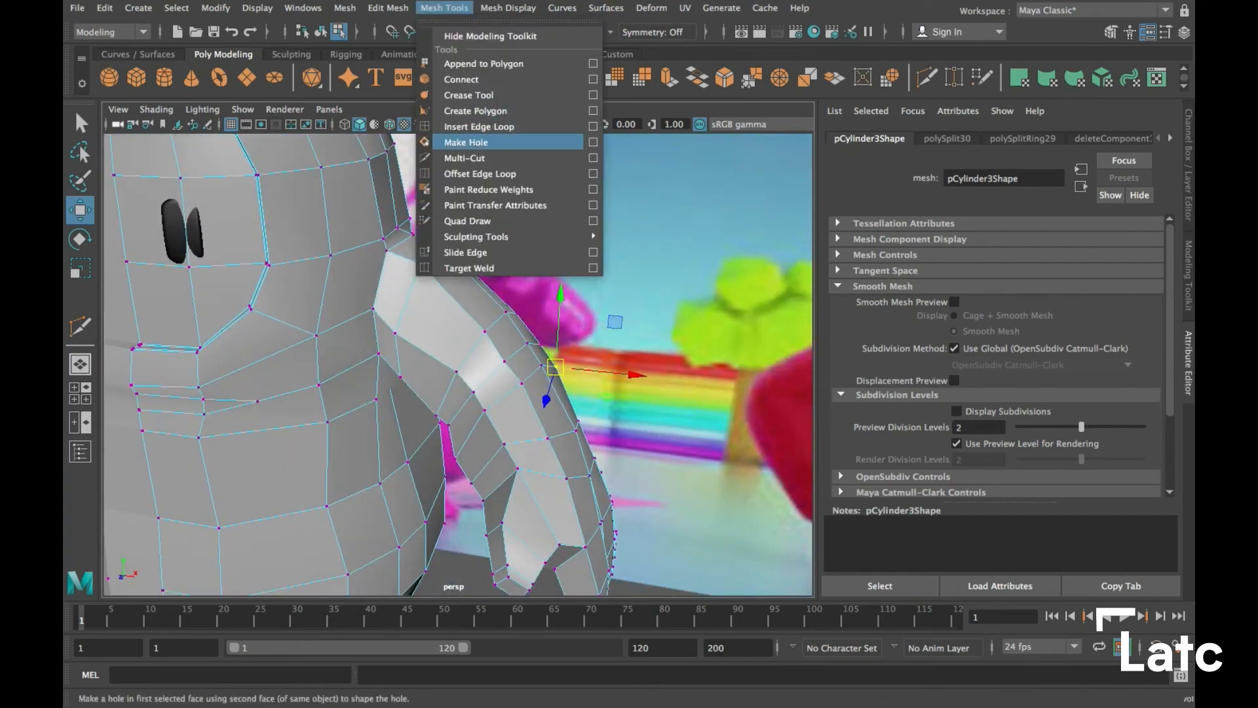
left_click(485, 125)
left_click(449, 294)
left_click_drag(449, 294, 456, 232, "alt")
mouse_move(562, 334)
left_mouse_down("alt")
mouse_move(473, 268)
mouse_move(492, 277)
left_mouse_up("alt")
Adjust the inner-arm vertices near the armpit and collapse an edge on the mesh
right_click_drag(492, 278, 492, 322)
right_click_drag(443, 243, 439, 245)
scroll(452, 262, "up", 4)
left_click_drag(459, 282, 446, 291, "alt")
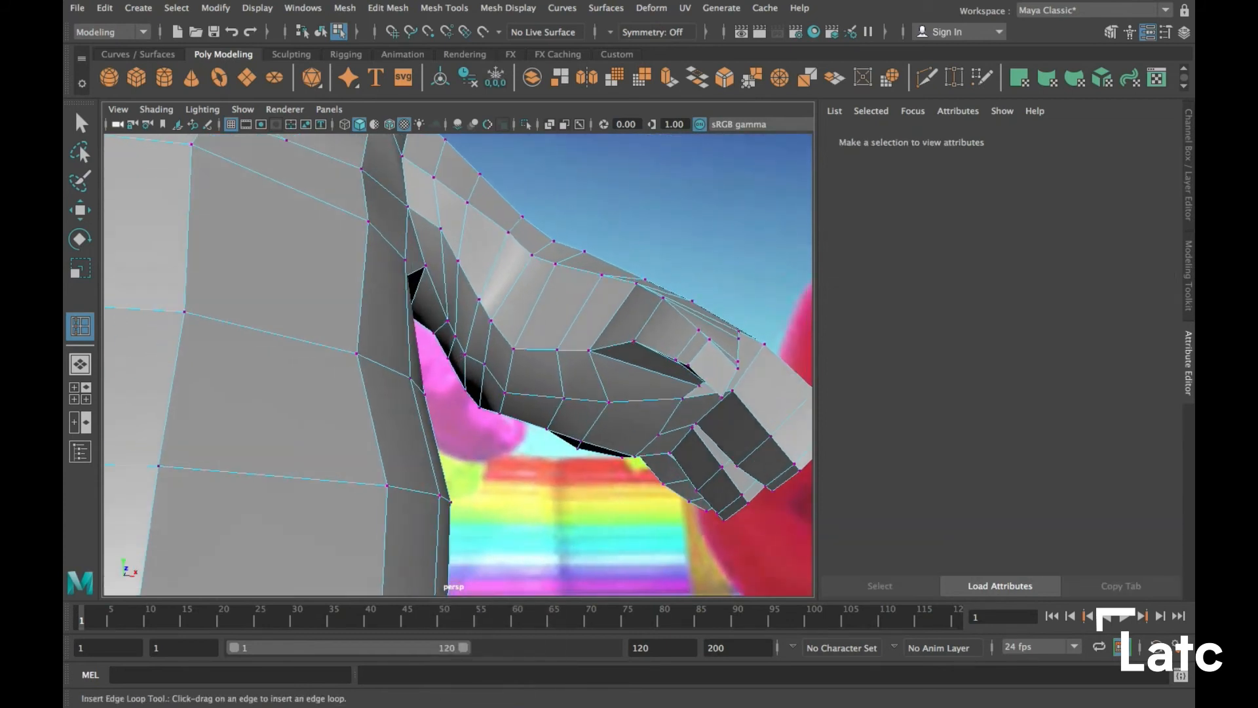
left_click_drag(456, 336, 467, 383, "alt")
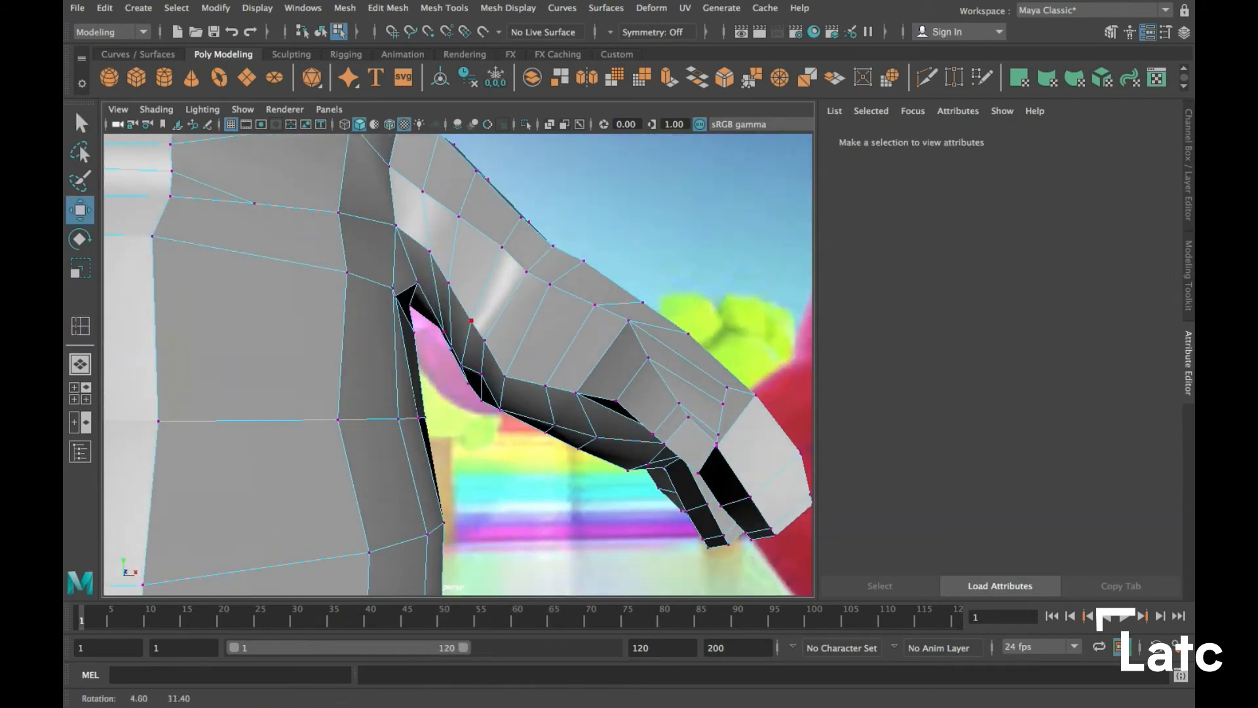
left_click(450, 329)
left_click_drag(450, 329, 468, 219, "alt")
left_click(436, 315)
left_click(490, 356)
left_click_drag(490, 356, 475, 456, "alt")
left_click_drag(481, 389, 467, 396)
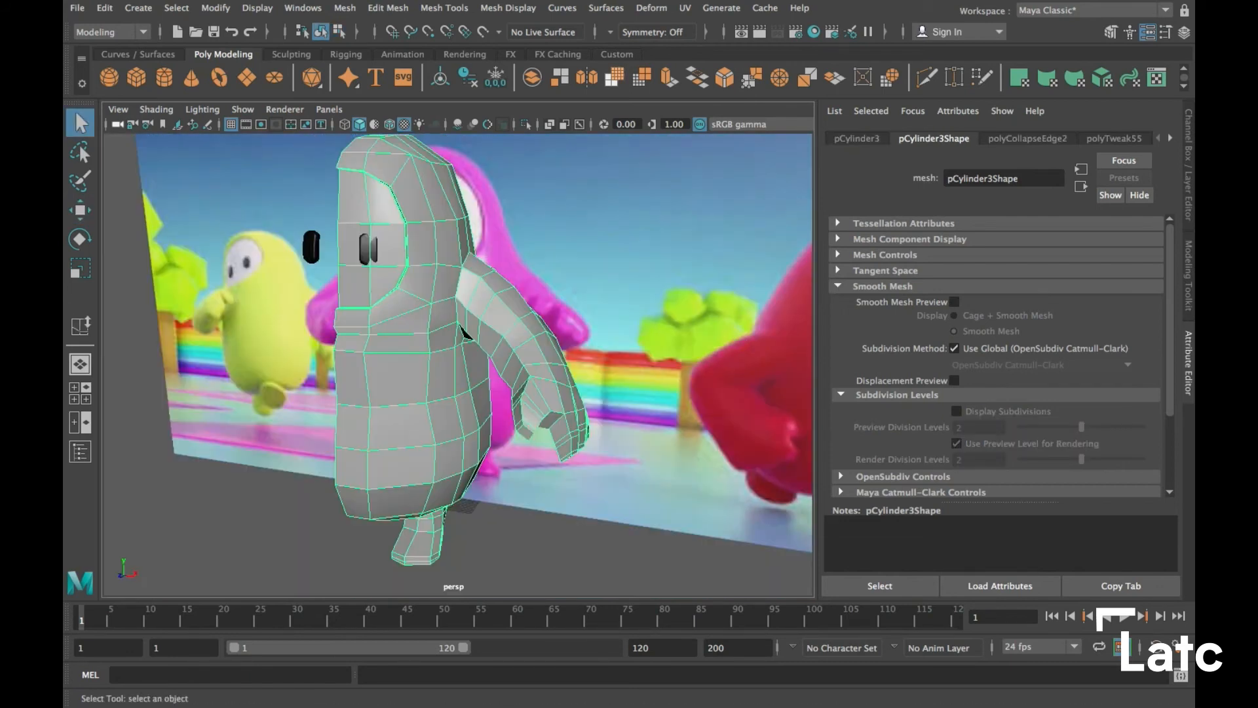
Duplicate the half body as a mirrored copy using Duplicate Special with an X scale of -1
left_click(282, 517)
left_click(412, 393)
left_click(105, 8)
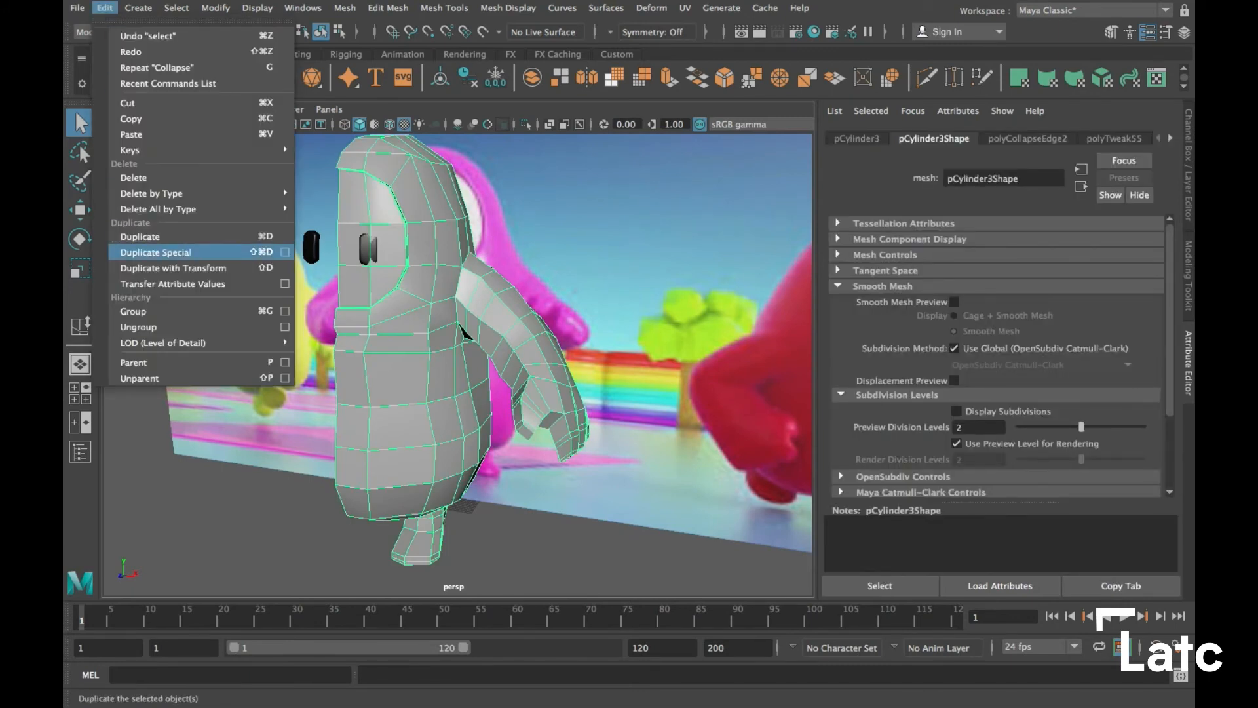
left_click(285, 252)
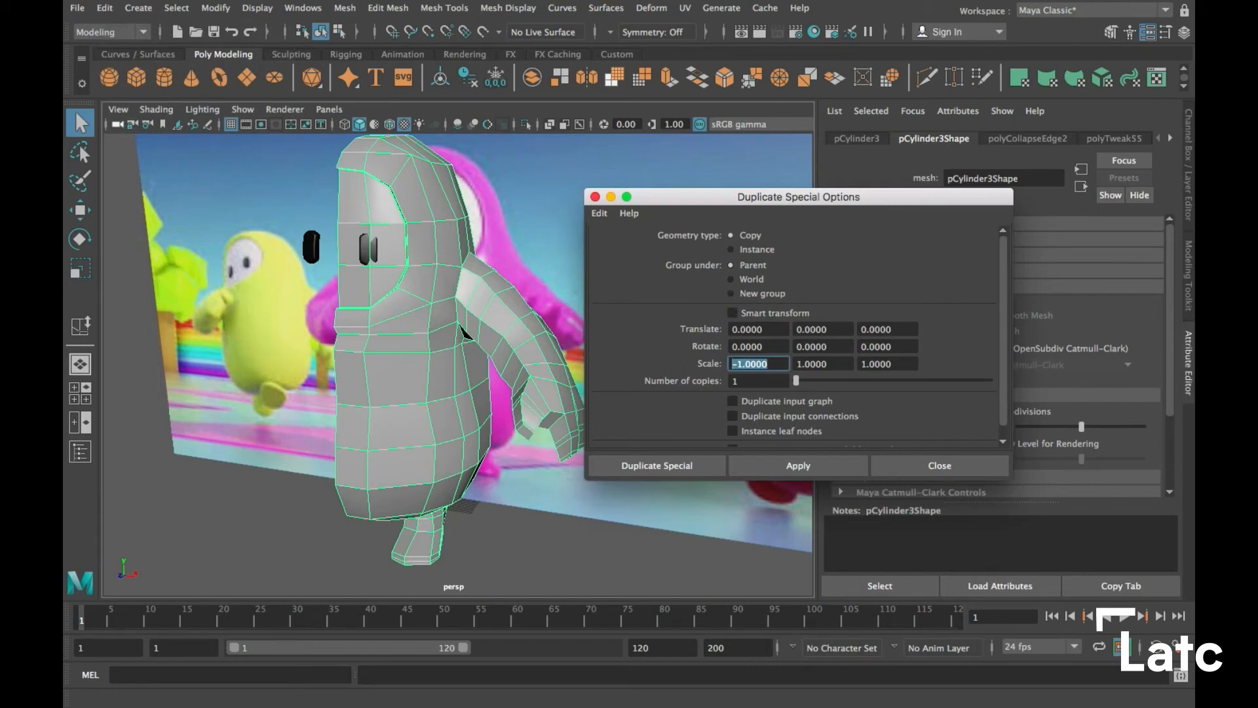
left_click(798, 465)
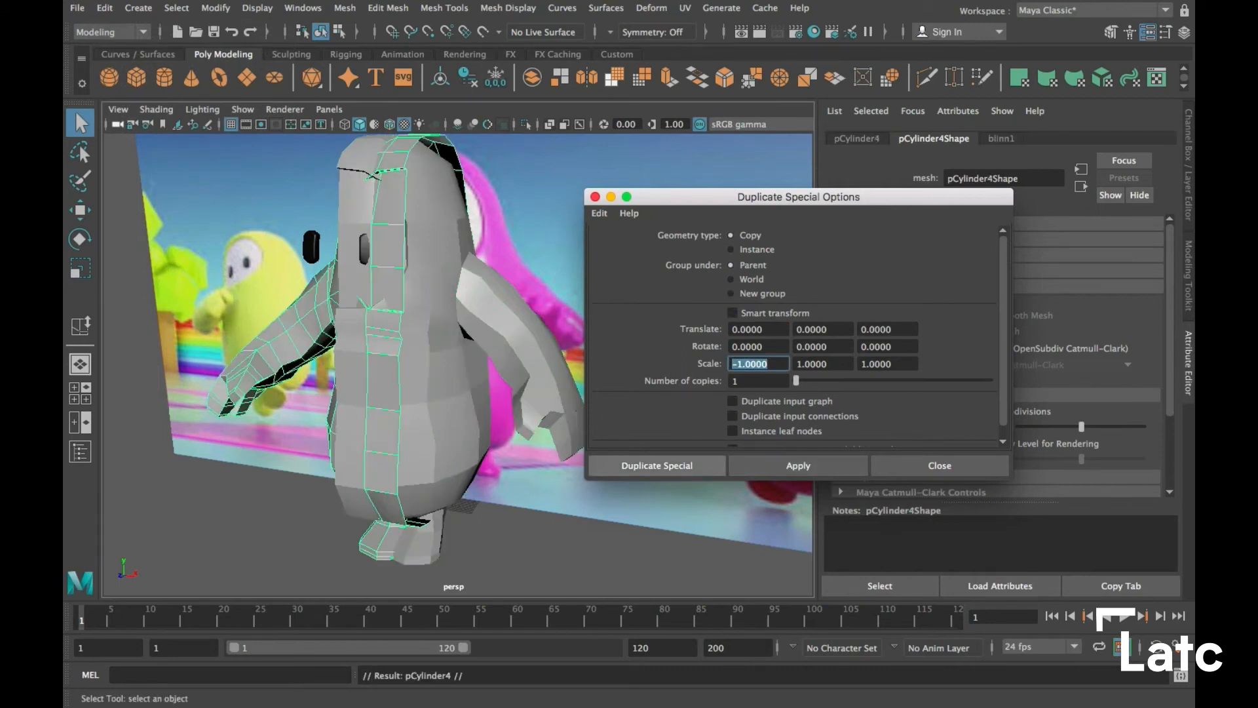
left_click(939, 465)
Move the mirrored half along X until its centre edge meets the original half, checking it in the front view
key("w")
left_click_drag(487, 347, 426, 341)
key("space")
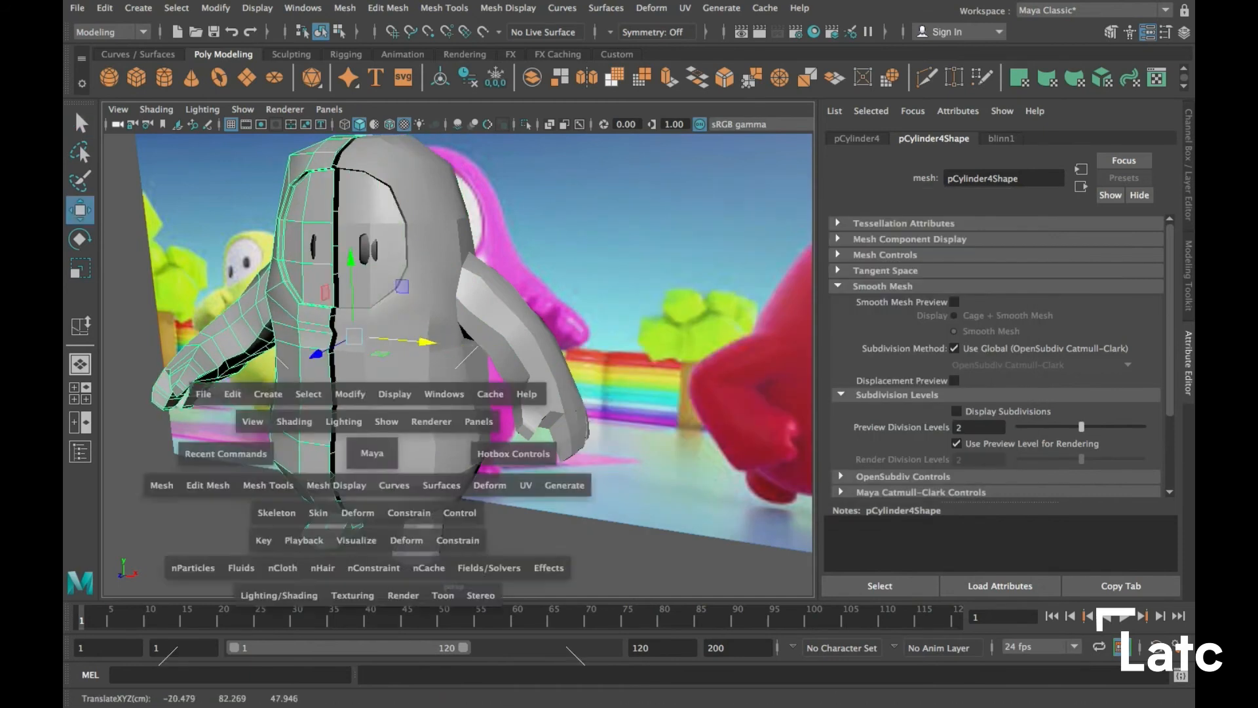
key("space")
scroll(419, 262, "down", 1)
left_click_drag(406, 229, 438, 602, "alt")
left_click_drag(347, 405, 361, 405)
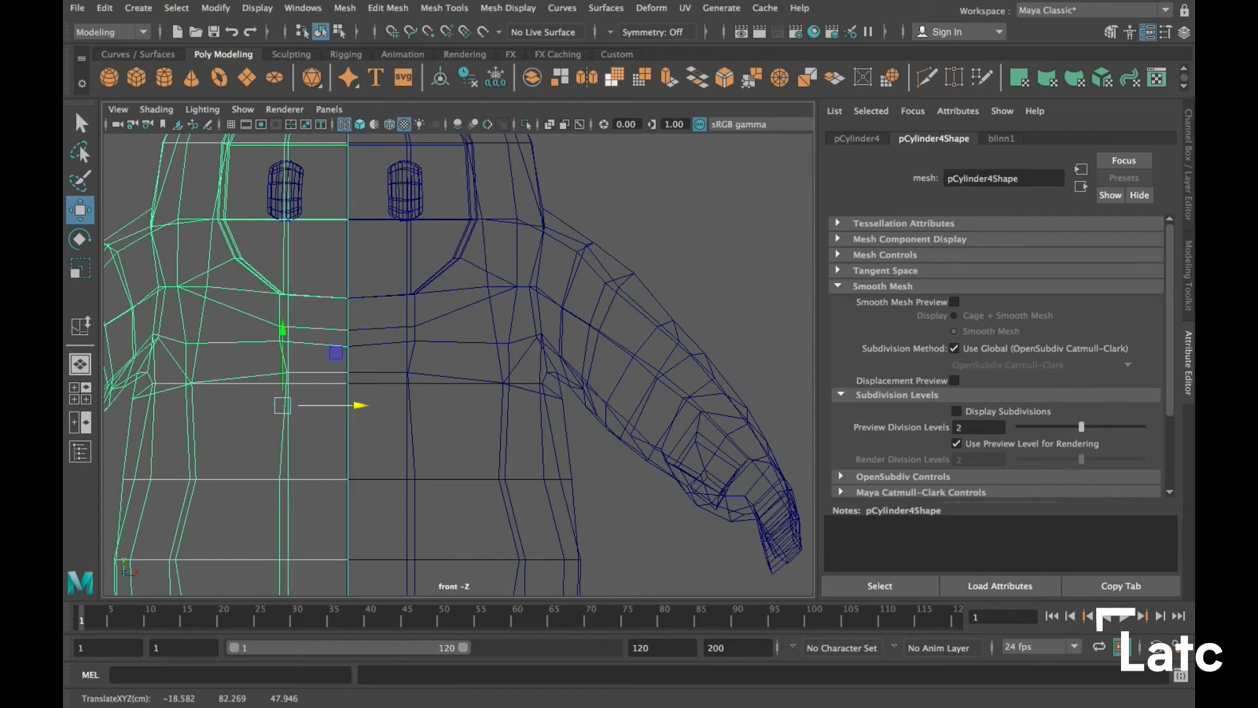
Fine-tune the mirrored half's X position in a close-up front view so the two centre edges line up
left_click(656, 223)
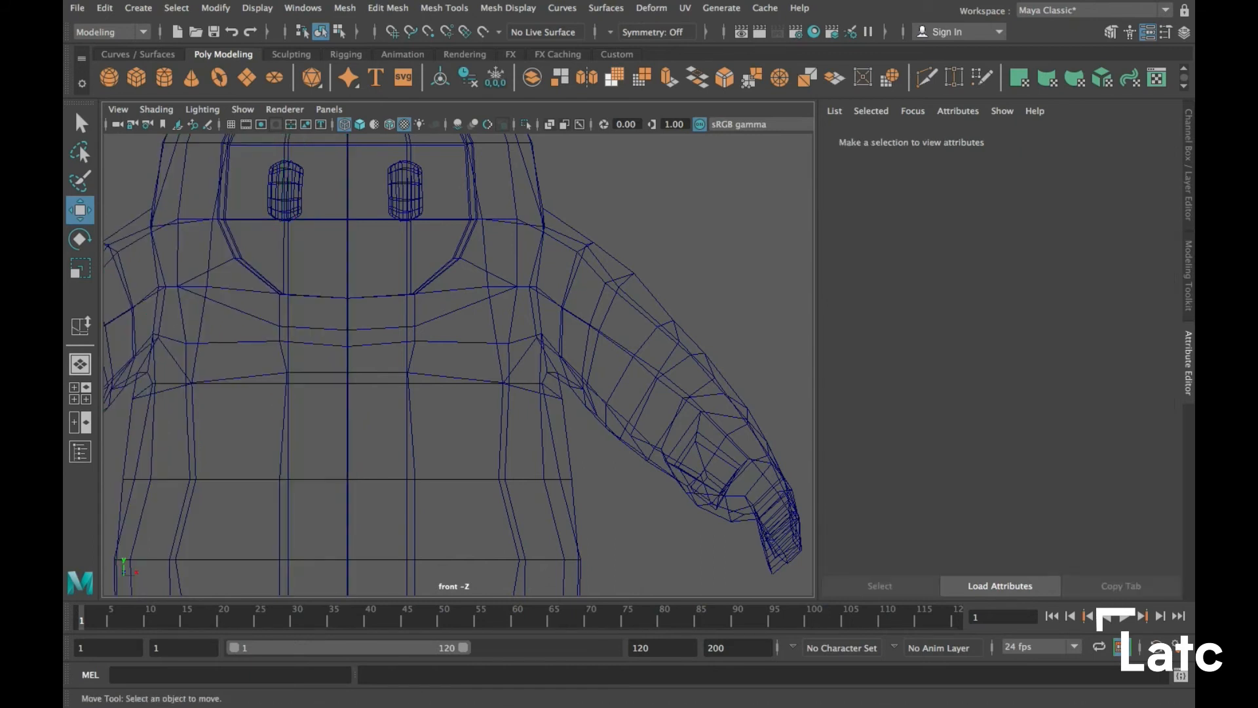
scroll(458, 364, "up", 2)
left_click(250, 328)
scroll(458, 364, "up", 4)
middle_click_drag(251, 327, 378, 300, "alt")
scroll(378, 300, "up", 2)
left_click_drag(327, 416, 326, 416)
key("space")
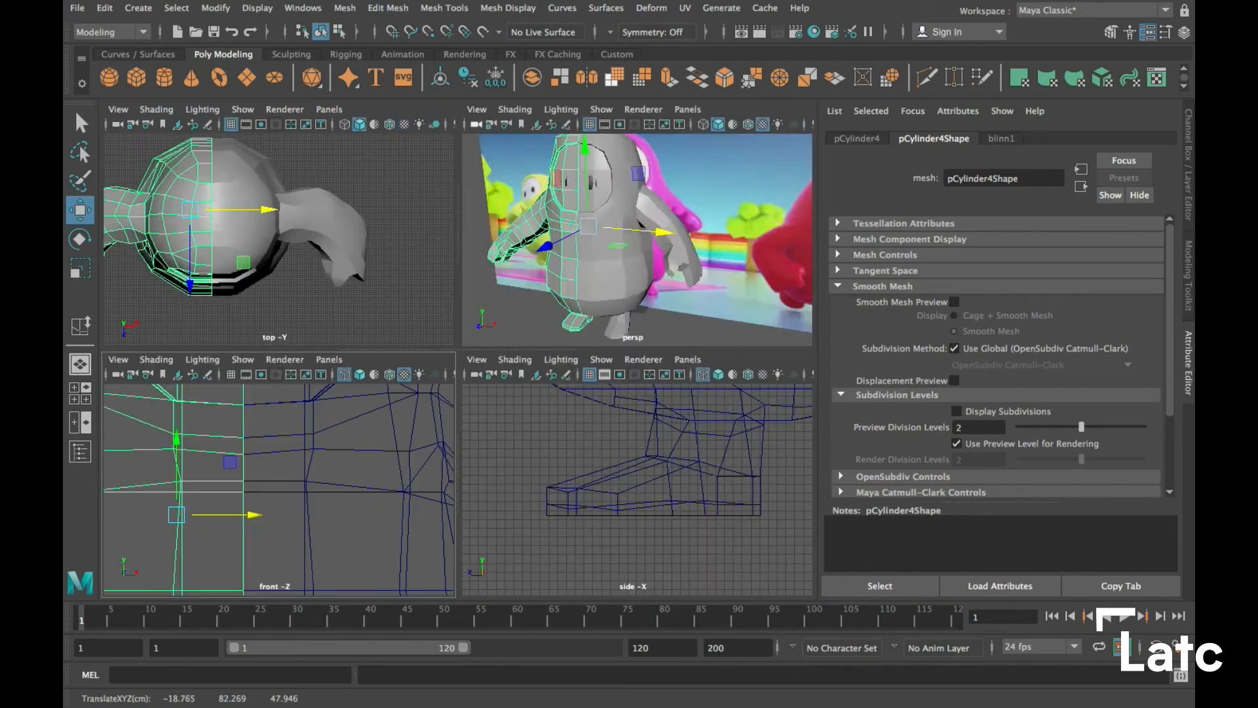
key("space")
left_click_drag(616, 242, 681, 244, "alt")
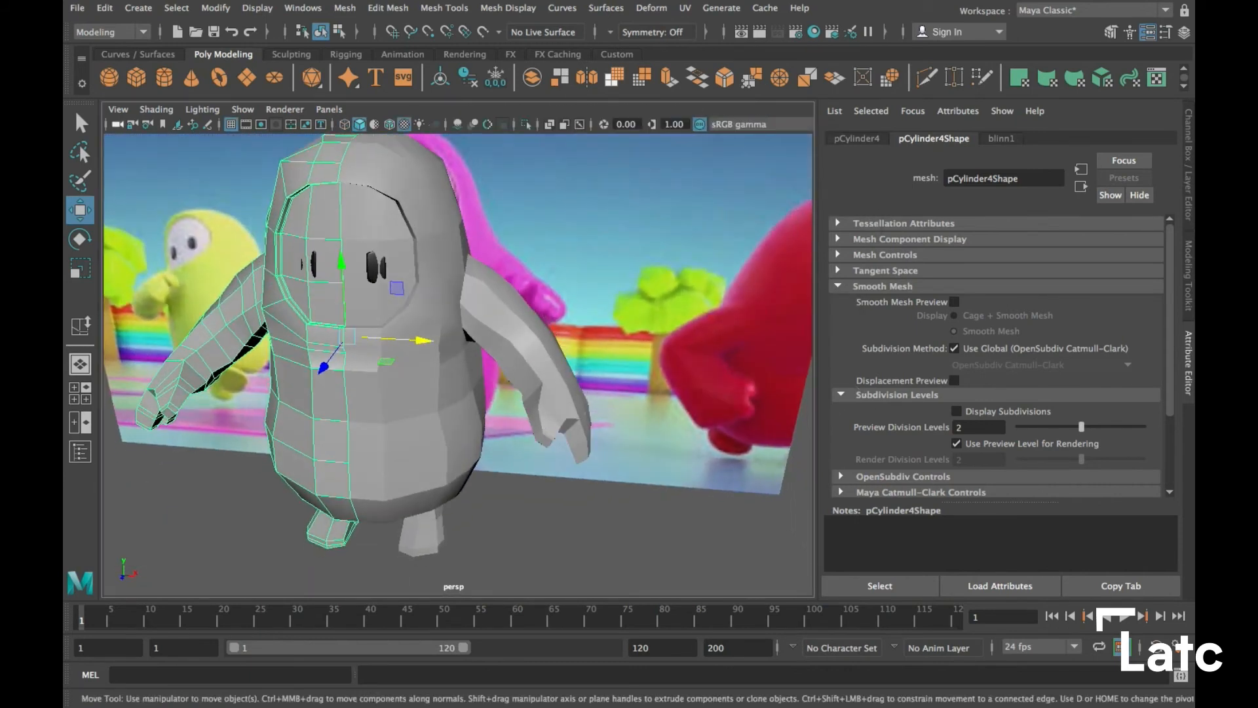
Select both body halves and combine them into one mesh
left_click(543, 537)
left_click(413, 406)
left_click(295, 406, "shift")
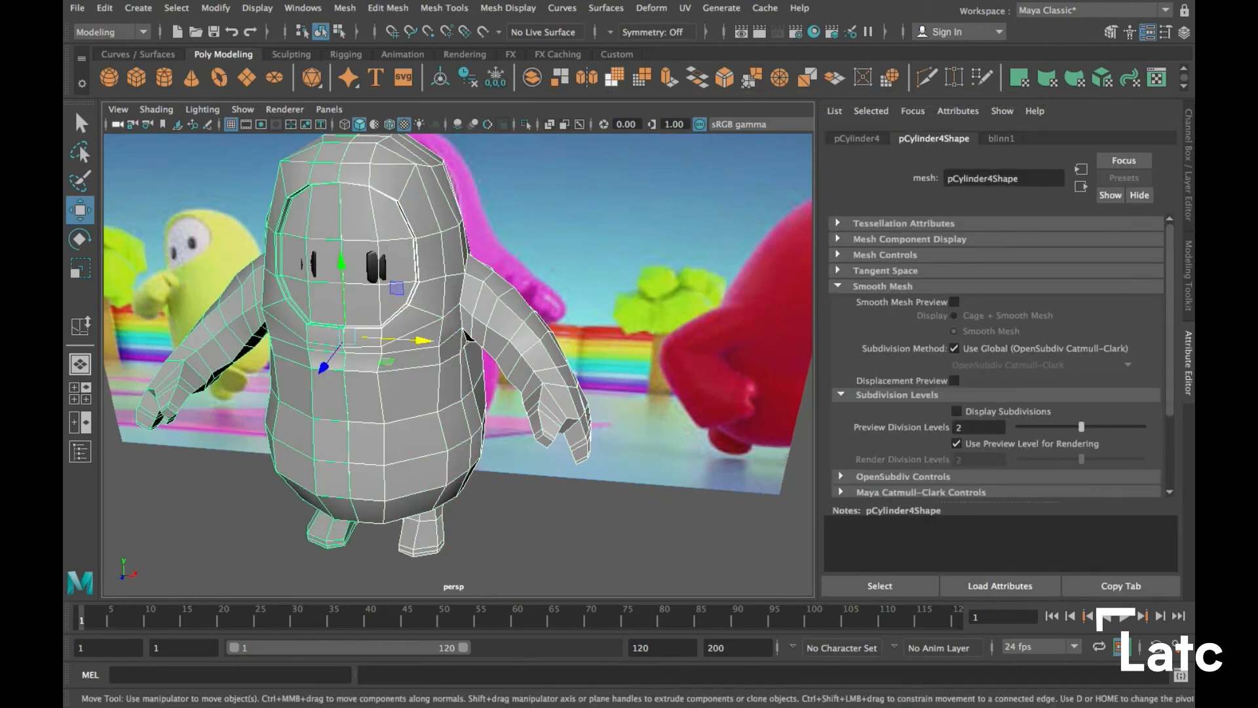
left_click(532, 78)
left_click_drag(368, 469, 398, 455, "alt")
In the front view, select all vertices along the combined body's vertical centre line
key("space")
key("space")
scroll(398, 455, "down", 5)
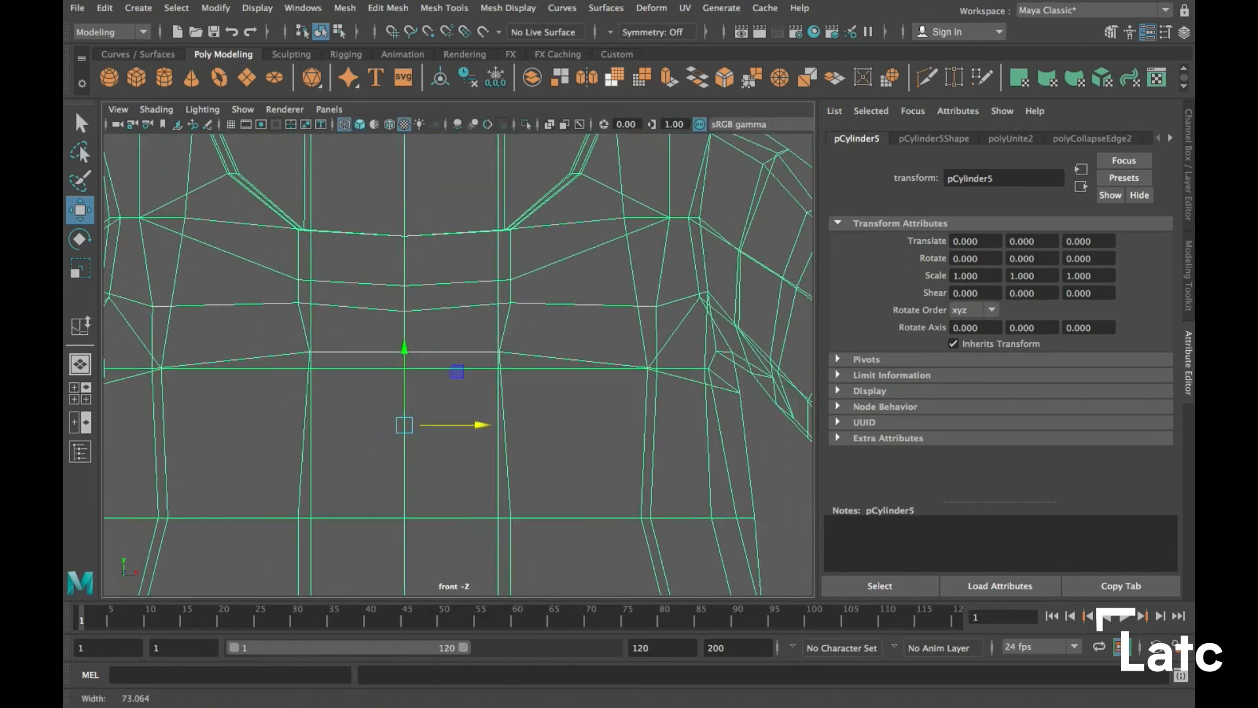
scroll(399, 455, "down", 8)
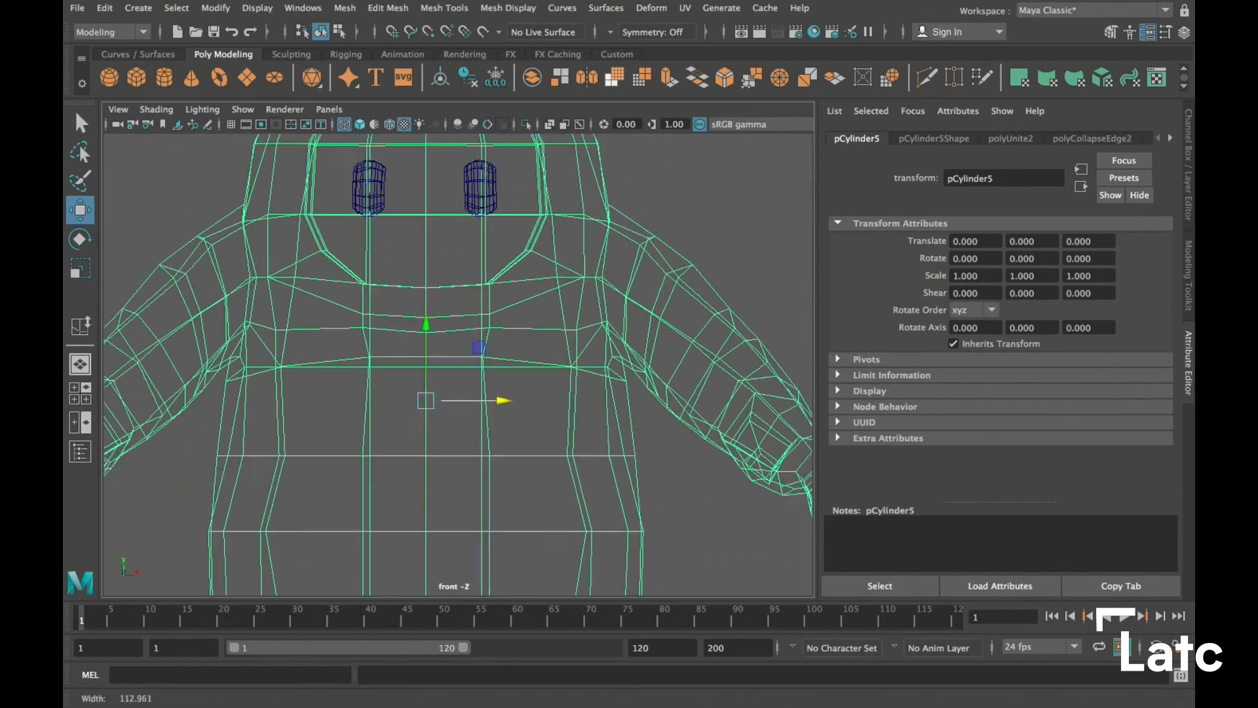
right_click_drag(398, 454, 367, 455, "alt")
middle_click_drag(367, 455, 349, 445, "alt")
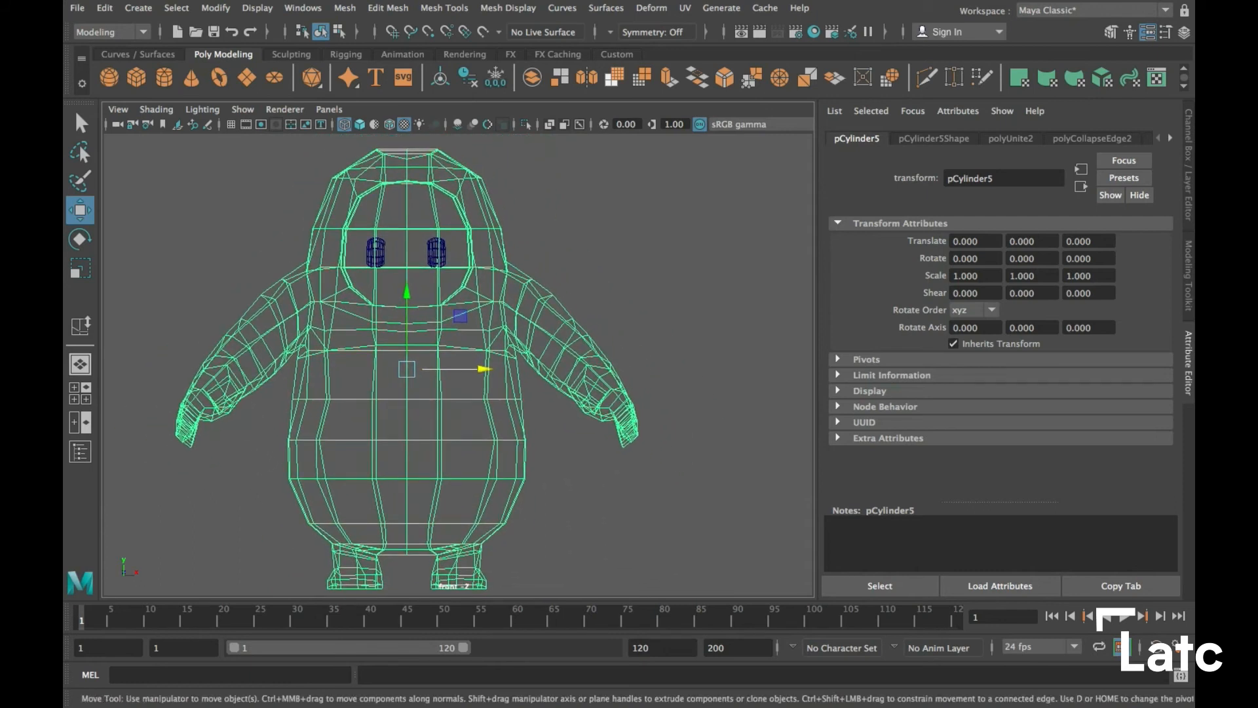
key("F9")
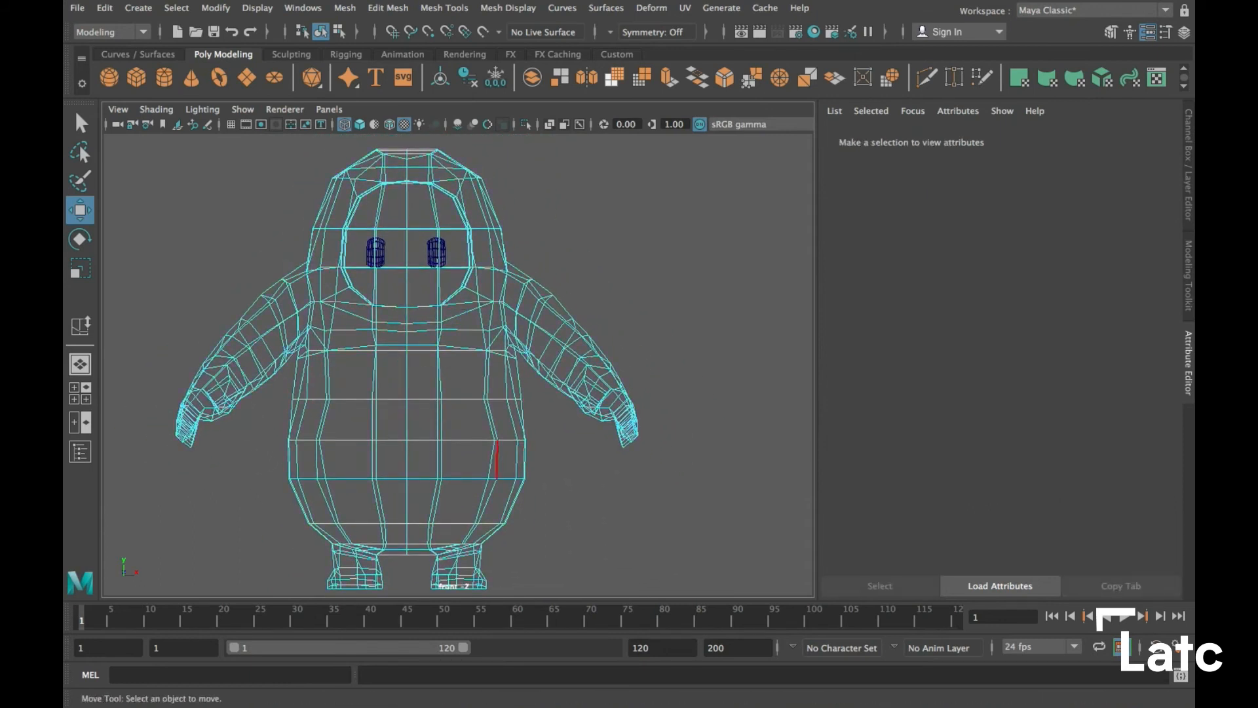
right_click(495, 278)
left_click(418, 278)
scroll(446, 377, "down", 2)
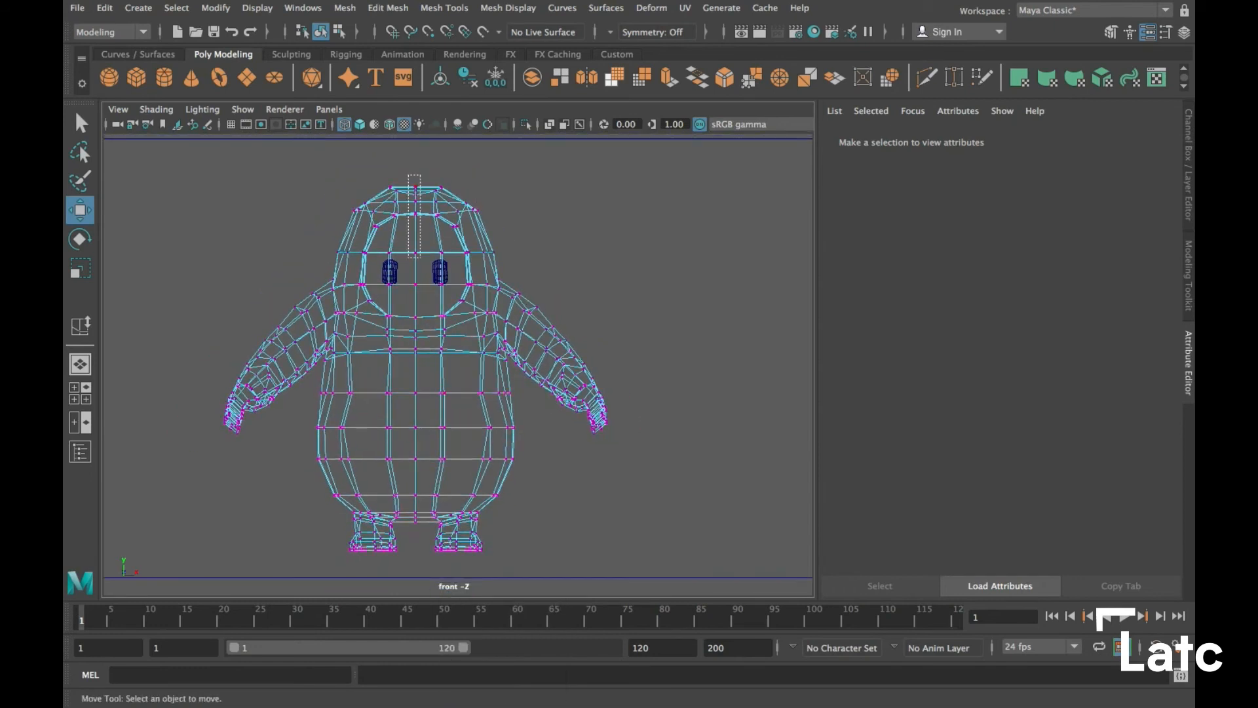
key("f")
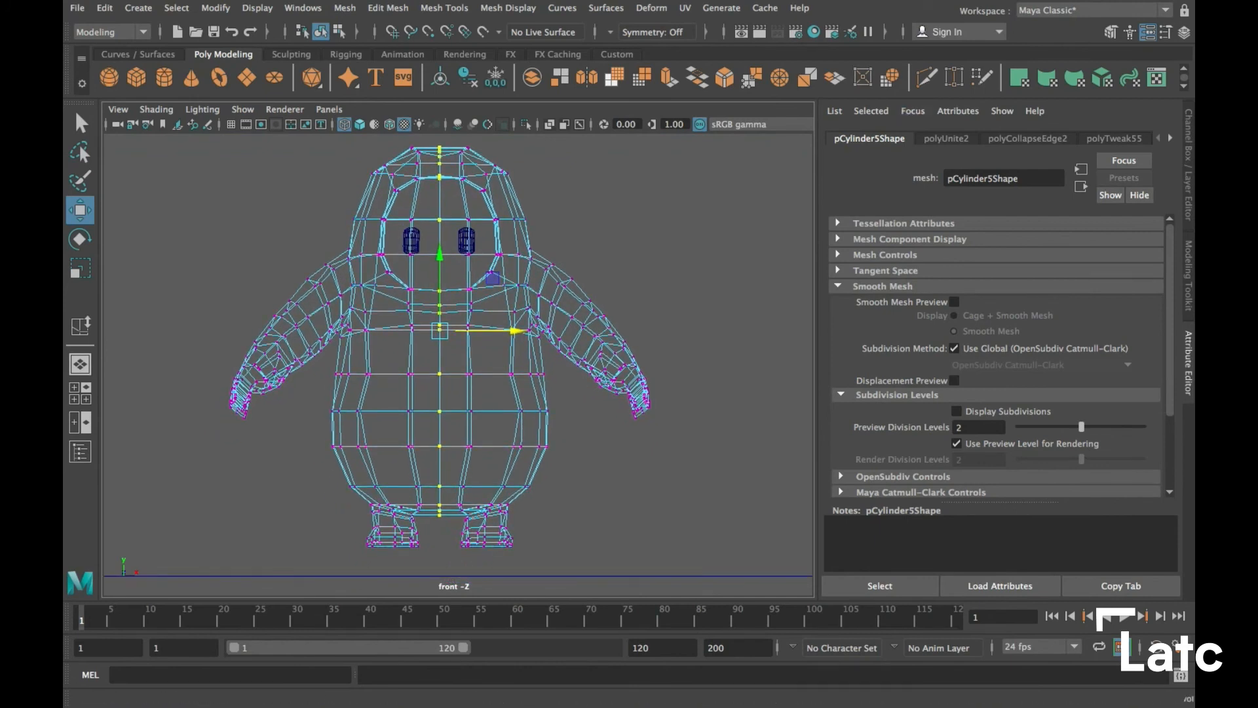
Merge the selected centre-line vertices with a threshold of 0.5
left_click(445, 8)
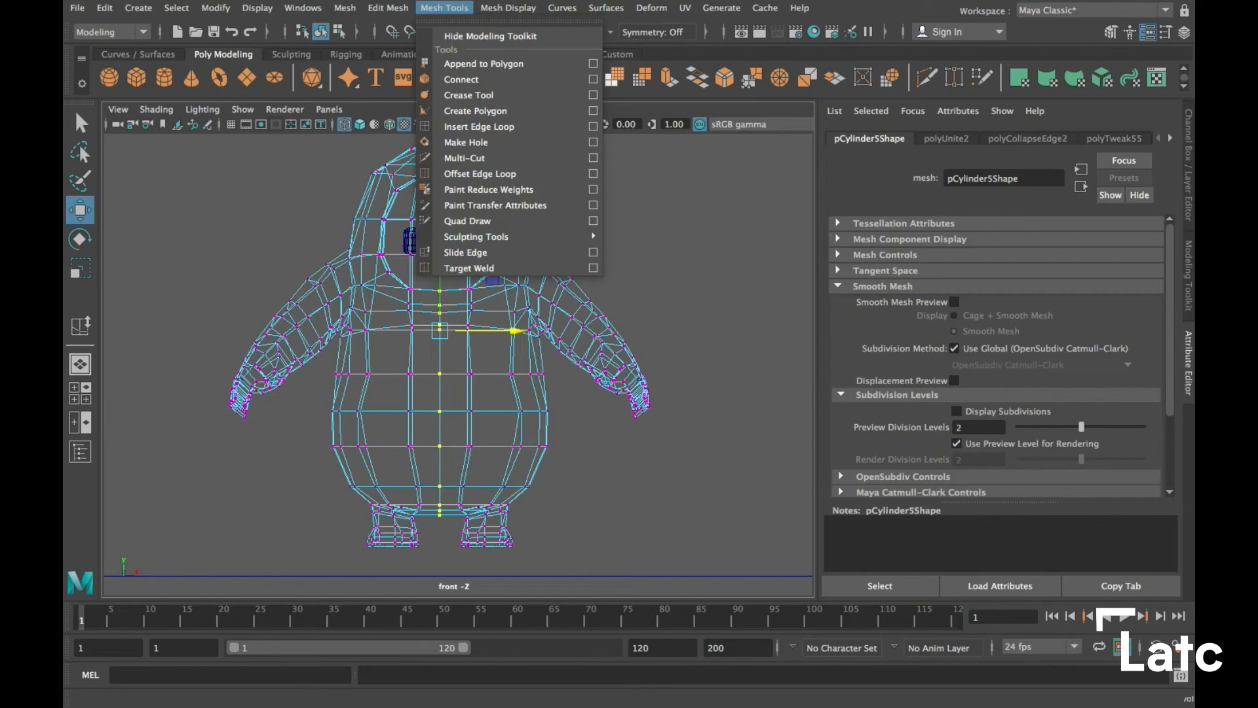
mouse_move(388, 8)
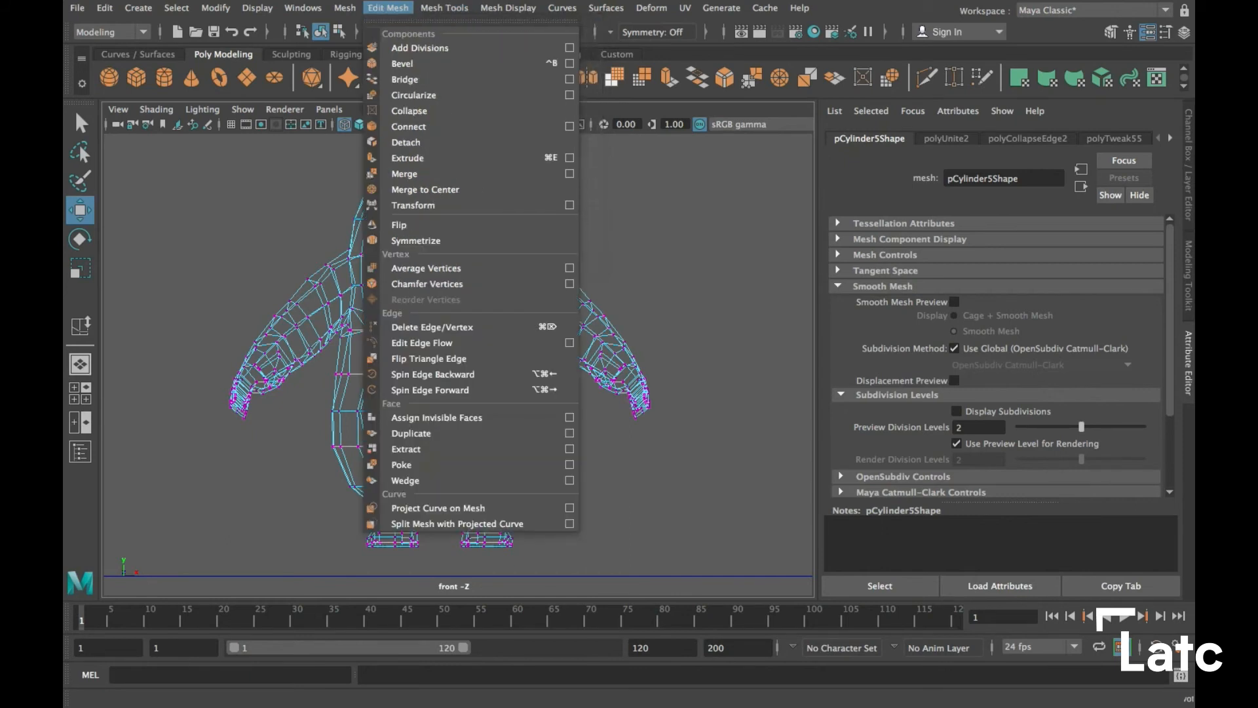
left_click(569, 173)
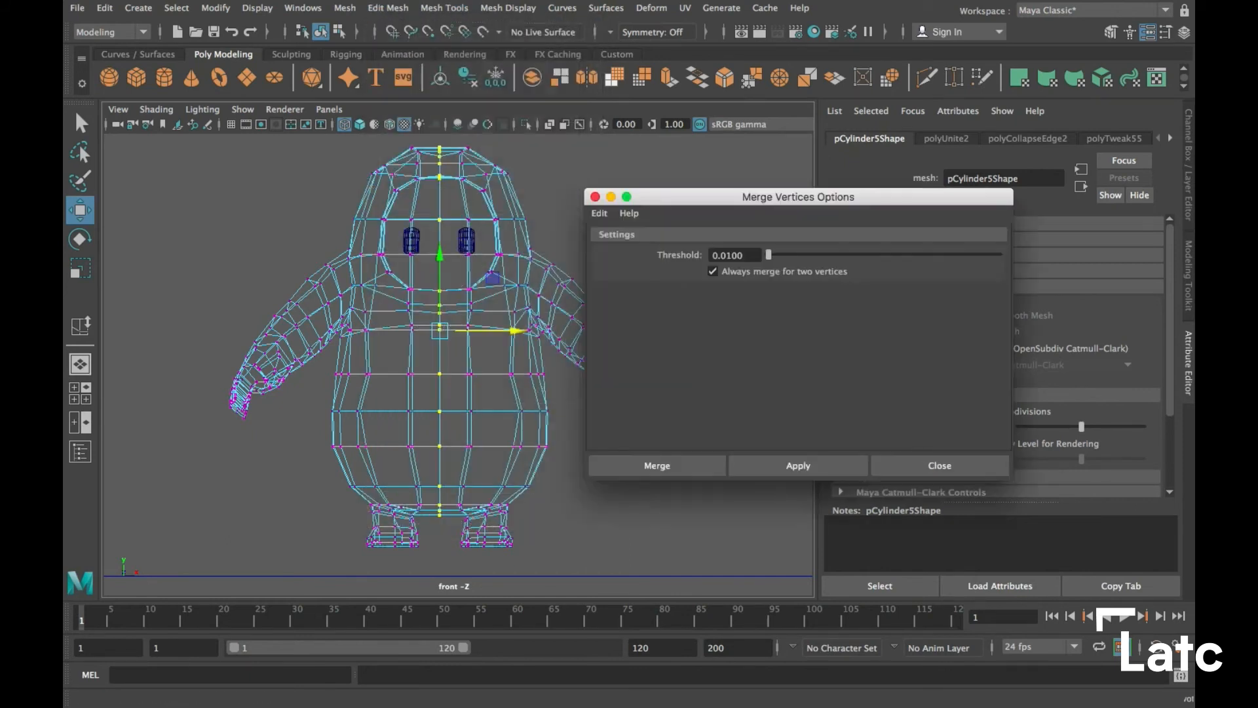
left_click_drag(721, 197, 814, 172)
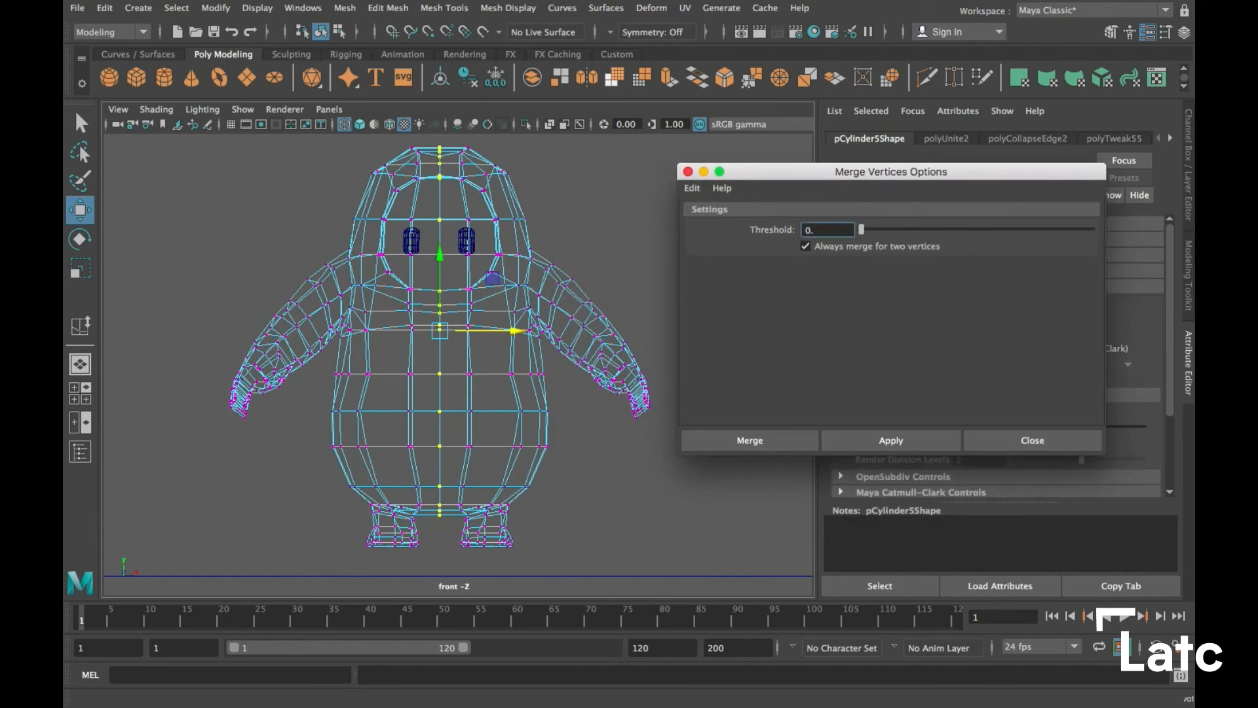
left_click(891, 441)
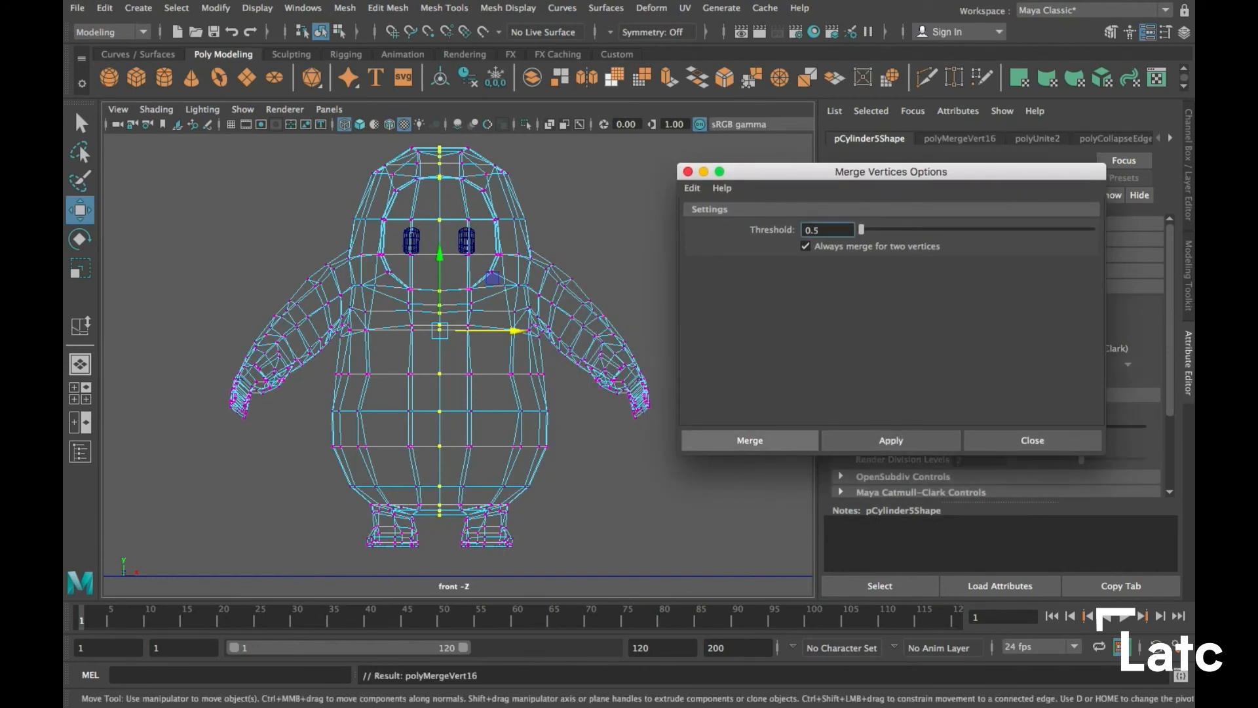
left_click(1033, 440)
Return the merged body to object mode in the perspective view and preview it smoothed to examine the head
key("space")
key("space")
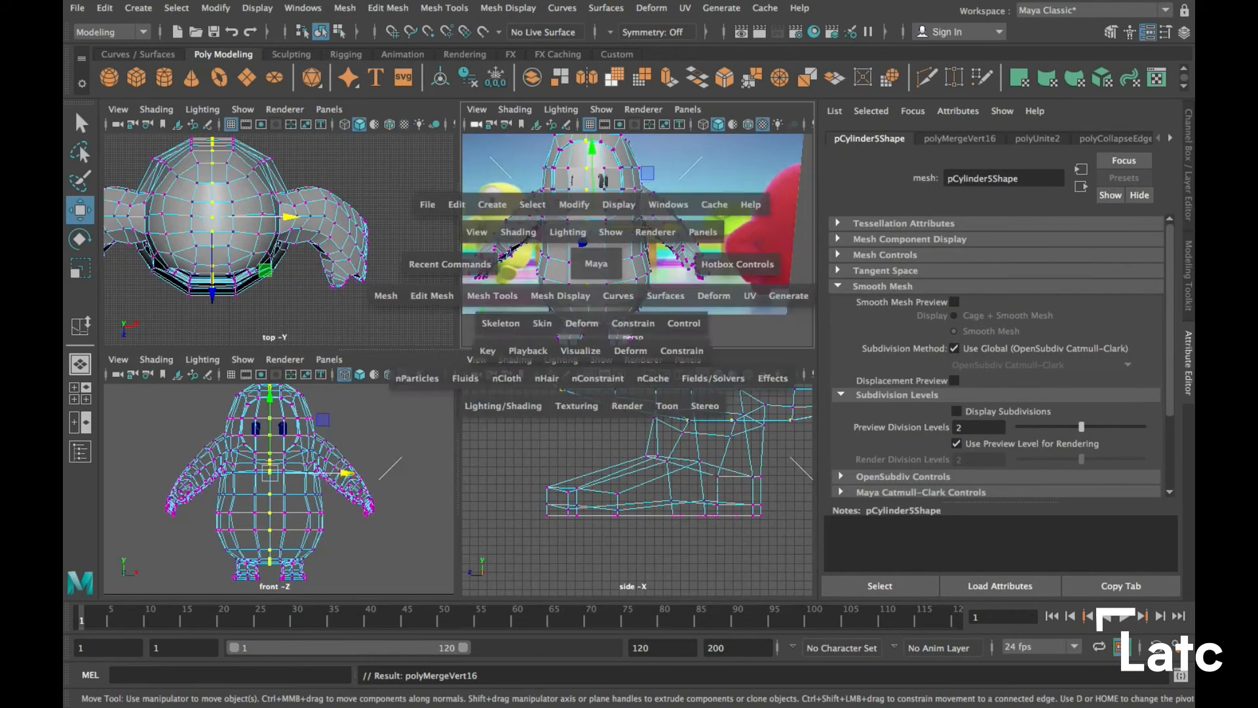
key("f")
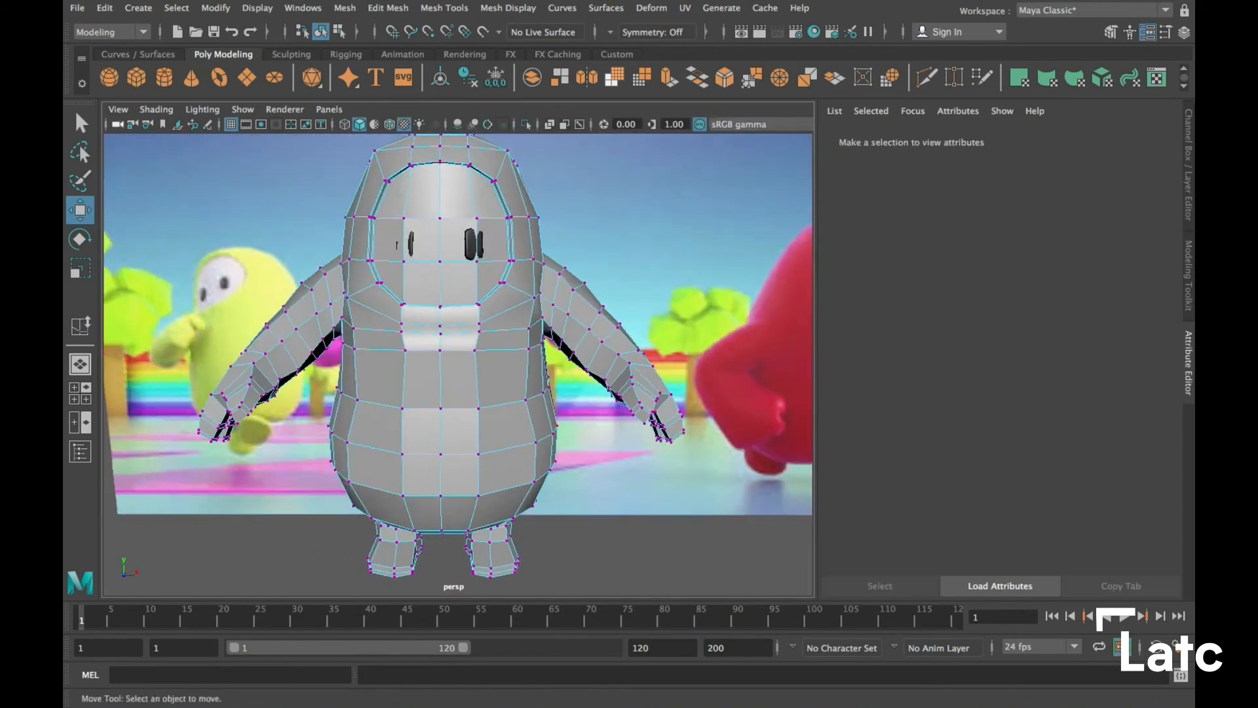
left_click(440, 462)
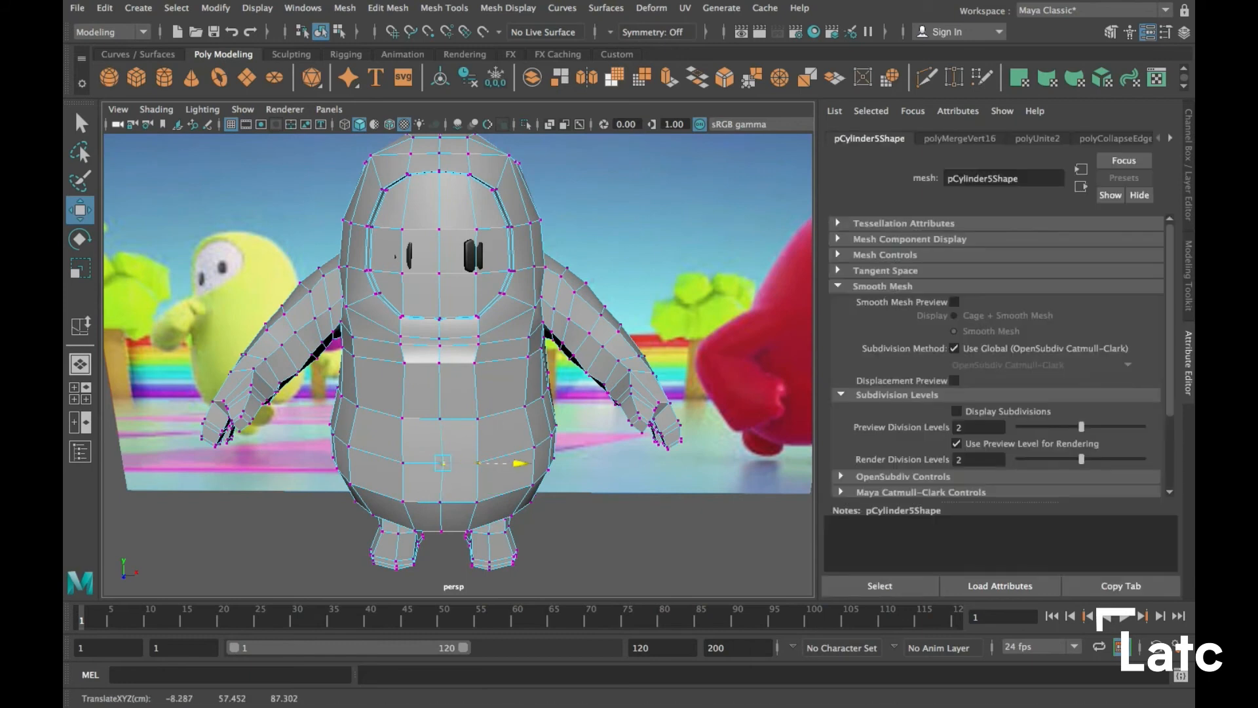
right_click_drag(477, 418, 564, 185)
right_click_drag(489, 414, 565, 256)
left_click(589, 226)
left_click(514, 308)
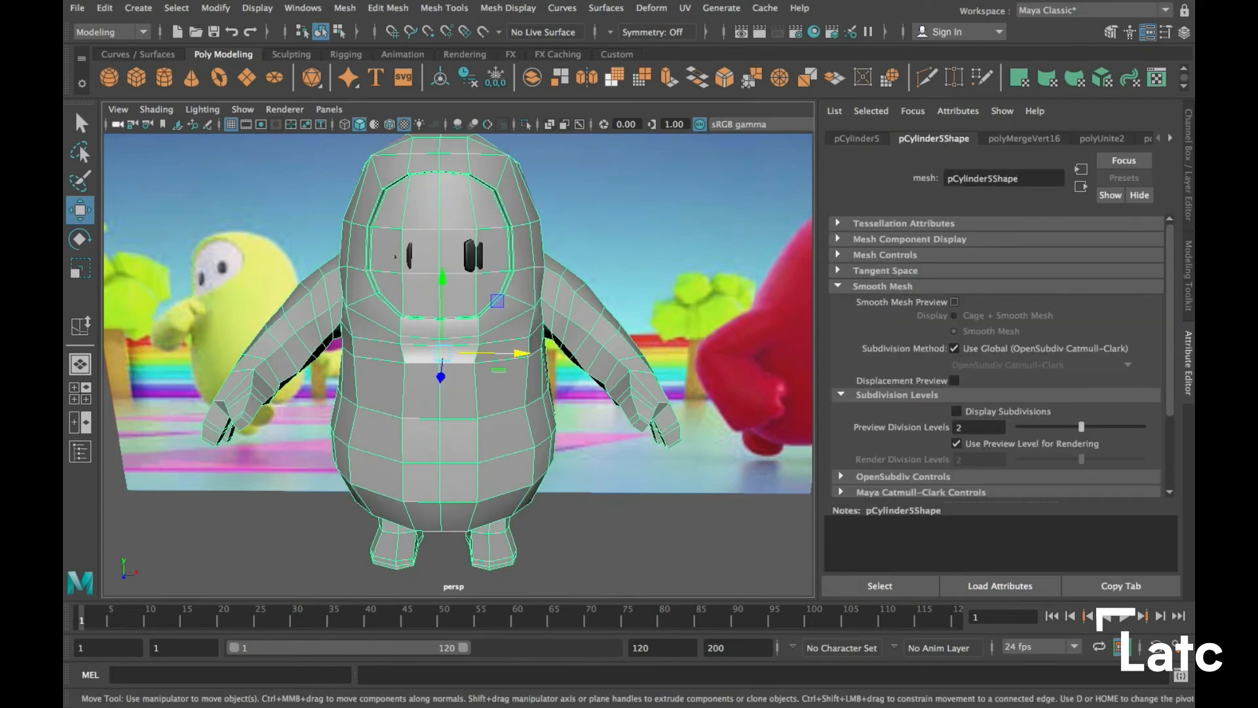
key("3")
left_click(655, 537)
mouse_move(459, 360)
left_mouse_down("alt")
mouse_move(393, 370)
mouse_move(478, 364)
left_mouse_up("alt")
scroll(458, 364, "up", 2)
scroll(459, 363, "up", 6)
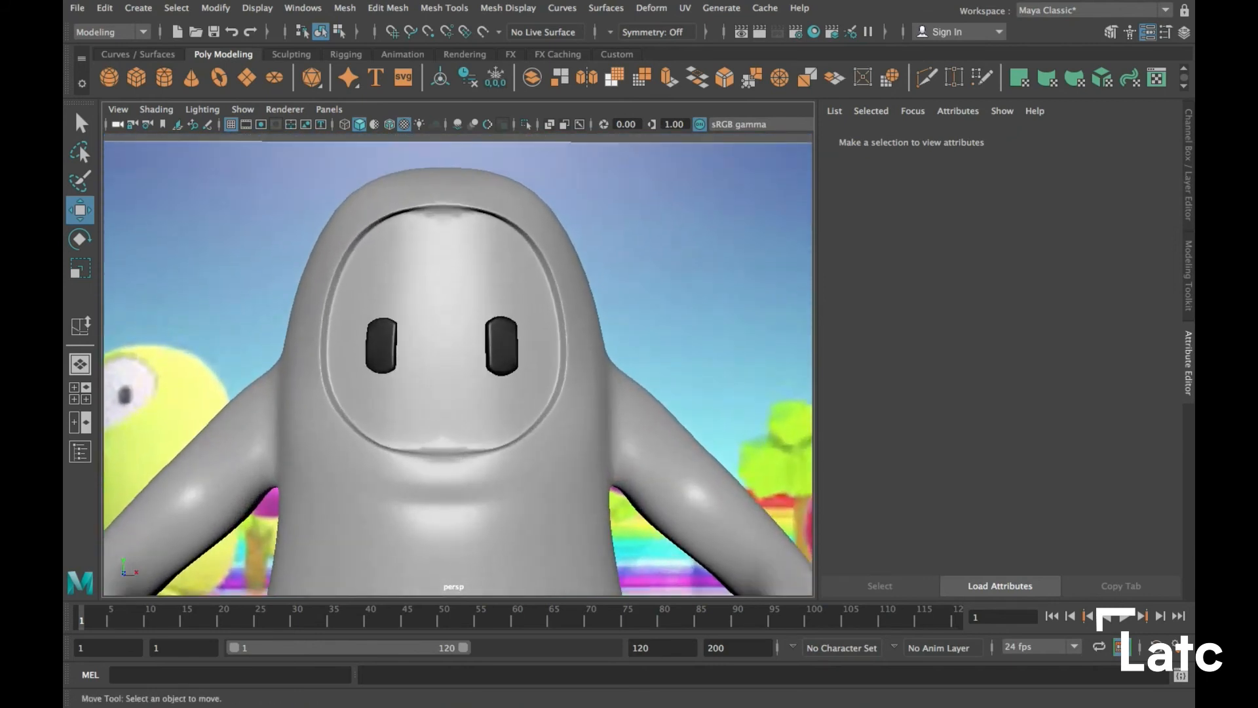
Examine the centre seam at the upper rim of the face opening up close, comparing the unsmoothed and smoothed mesh
left_click(508, 278)
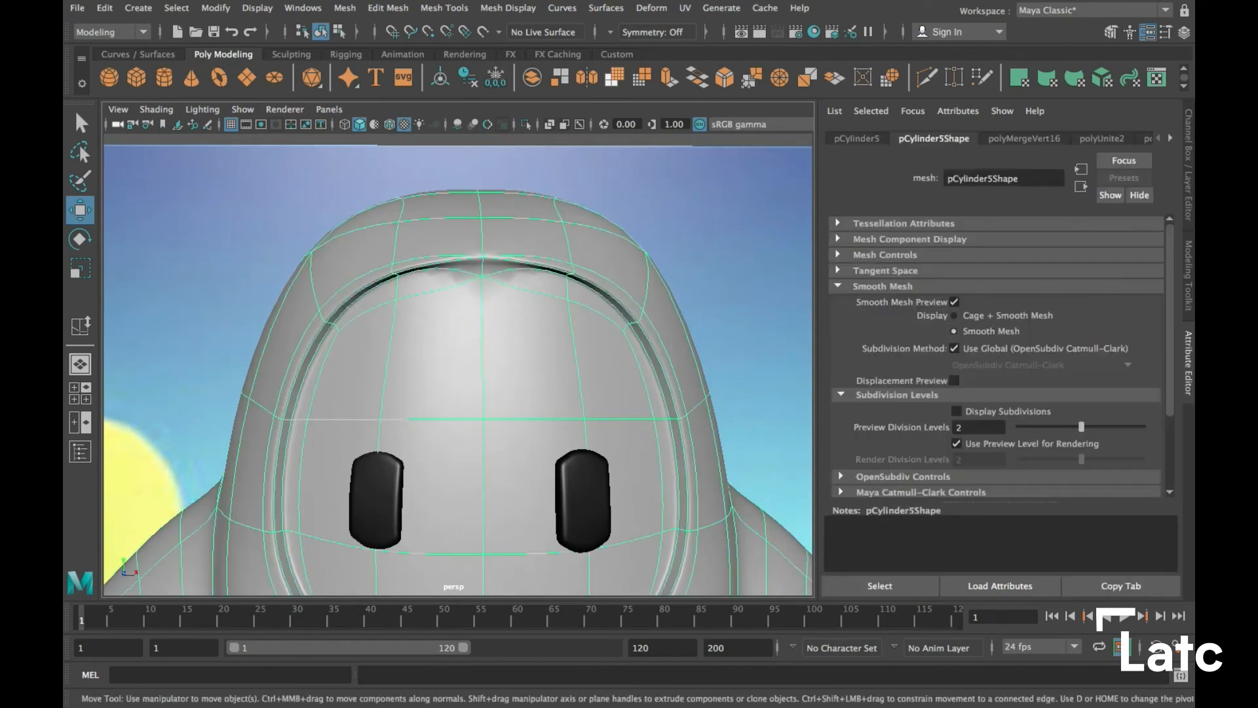
right_click_drag(508, 278, 508, 330)
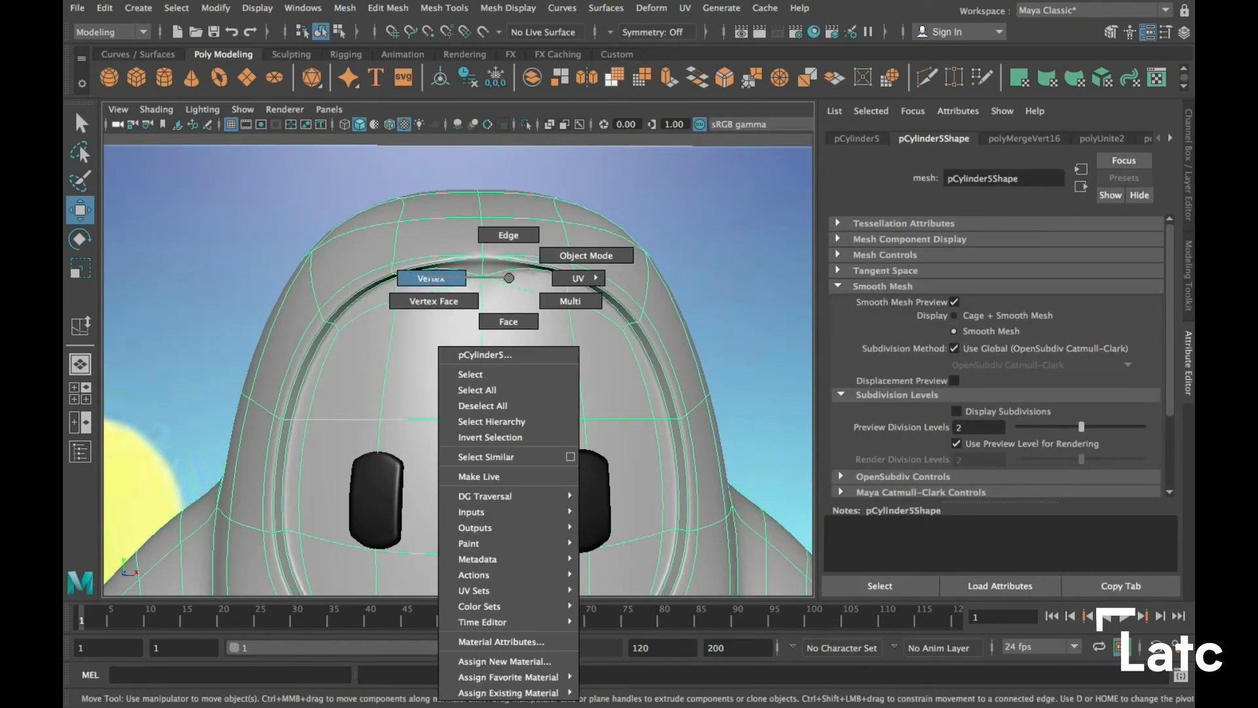
right_click_drag(452, 278, 431, 277)
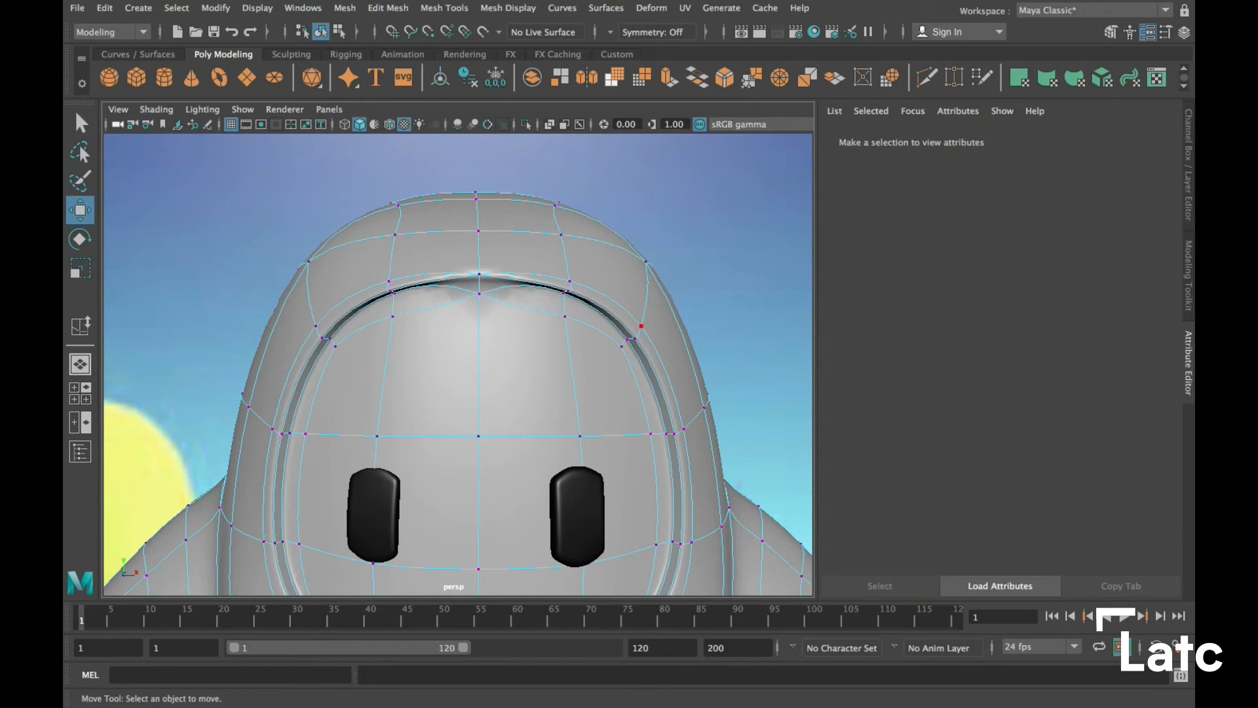
right_click(567, 278)
right_click_drag(567, 278, 598, 260)
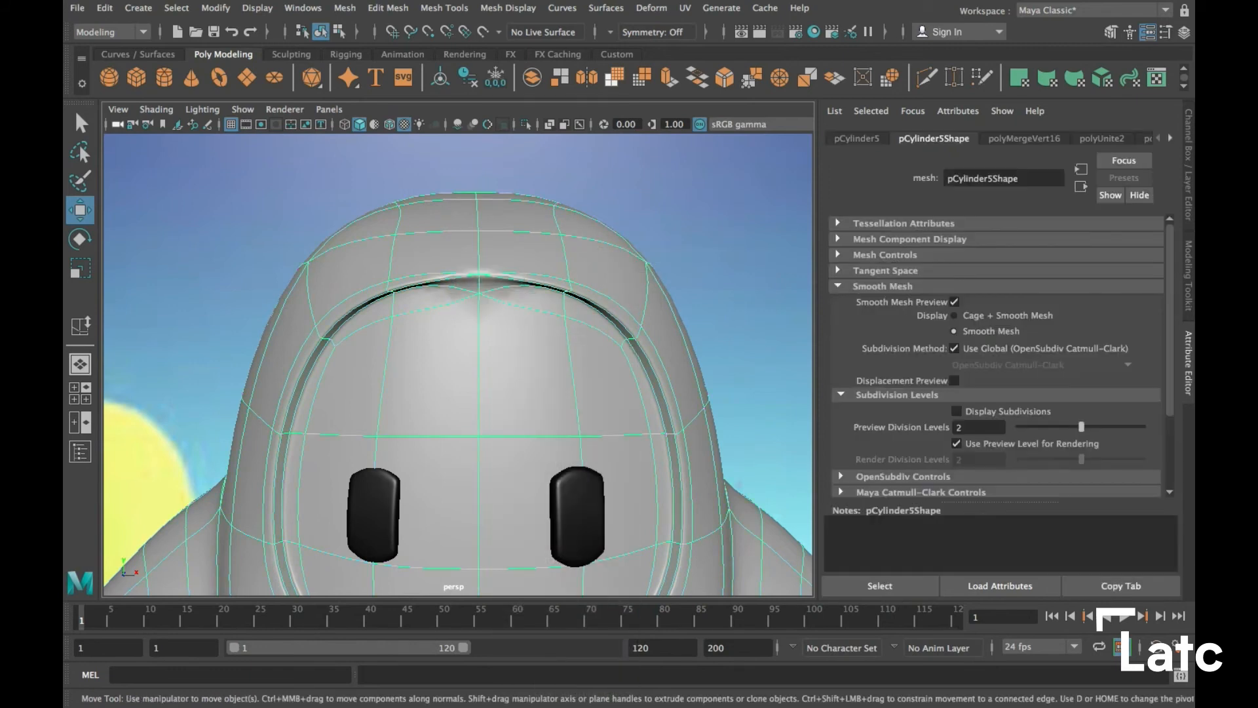
key("1")
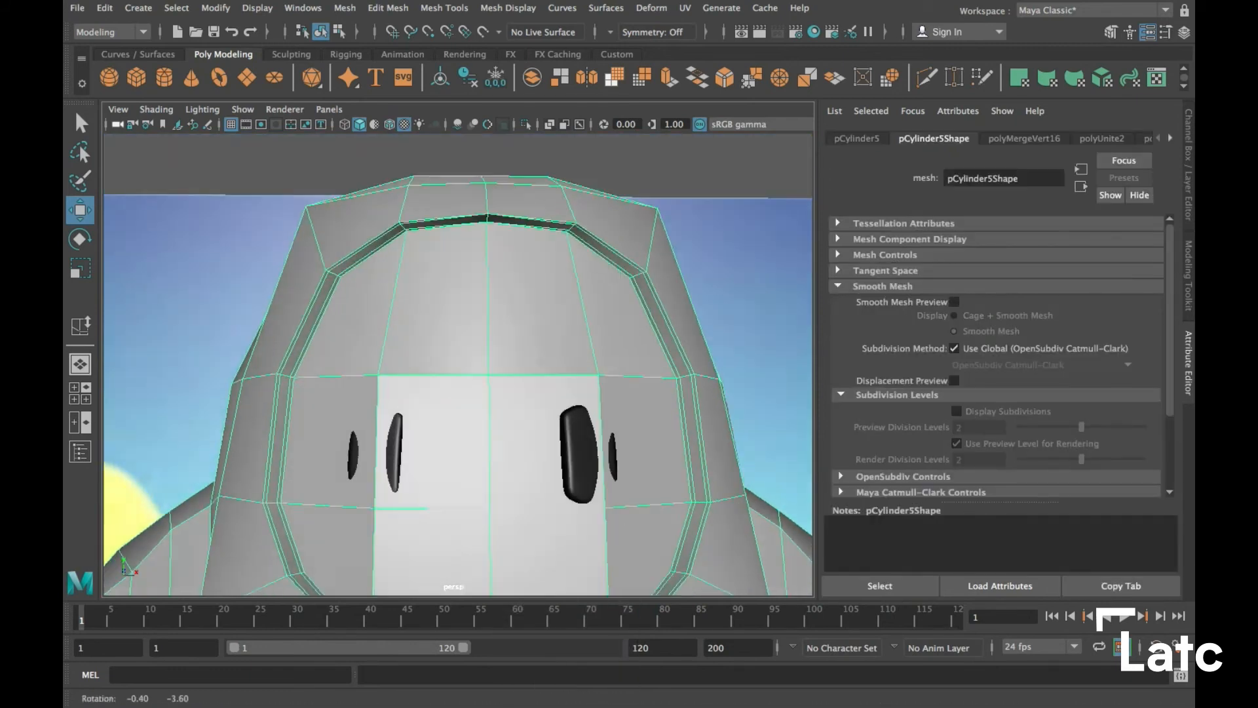
middle_click_drag(491, 282, 480, 406, "alt")
right_click_drag(420, 367, 491, 367, "alt")
middle_click_drag(485, 282, 485, 387, "alt")
right_click_drag(459, 367, 524, 367, "alt")
middle_click_drag(488, 314, 490, 367, "alt")
left_click_drag(485, 367, 442, 362, "alt")
key("3")
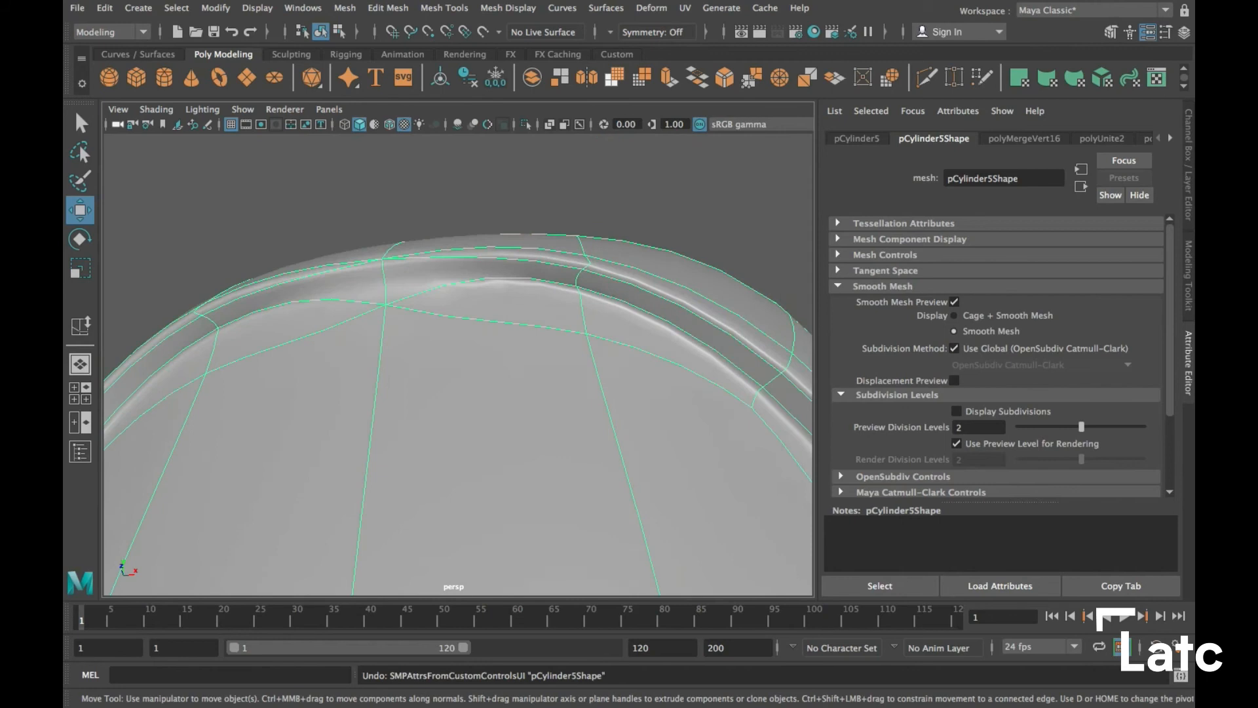
Undo the smoothing preview changes and the last merge of the centre-line vertices
key("ctrl+z")
key("ctrl+z")
key("ctrl+z")
key("ctrl+z")
key("ctrl+z")
key("ctrl+z")
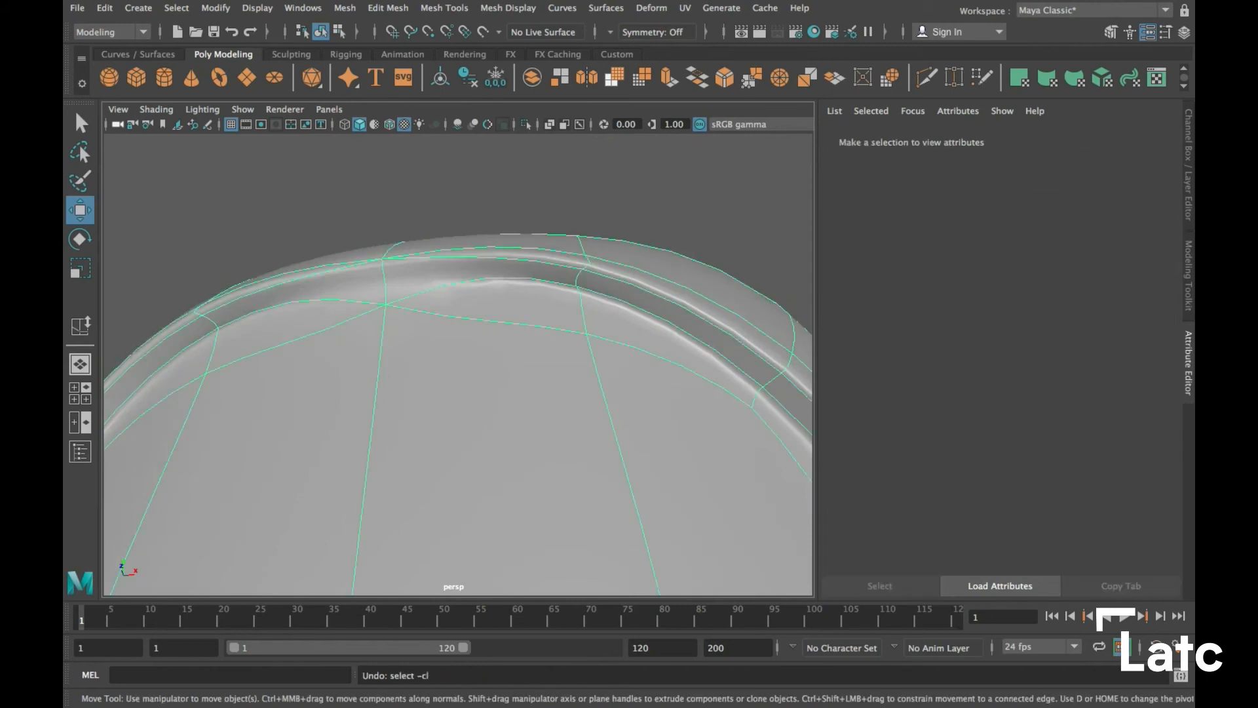
key("ctrl+z")
key("ctrl+z")
key("ctrl+z")
key("ctrl+z")
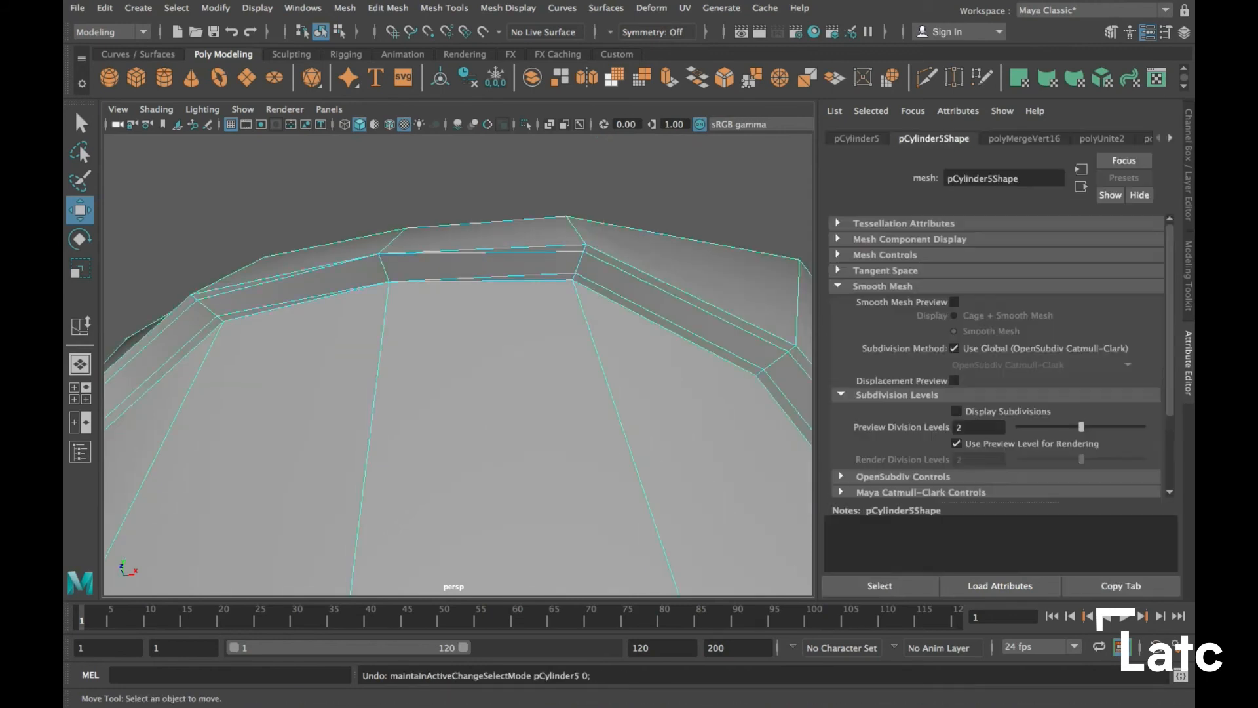
key("ctrl+z")
key("ctrl+z")
key("ctrl+z")
key("ctrl+z")
key("ctrl+z")
key("ctrl+z")
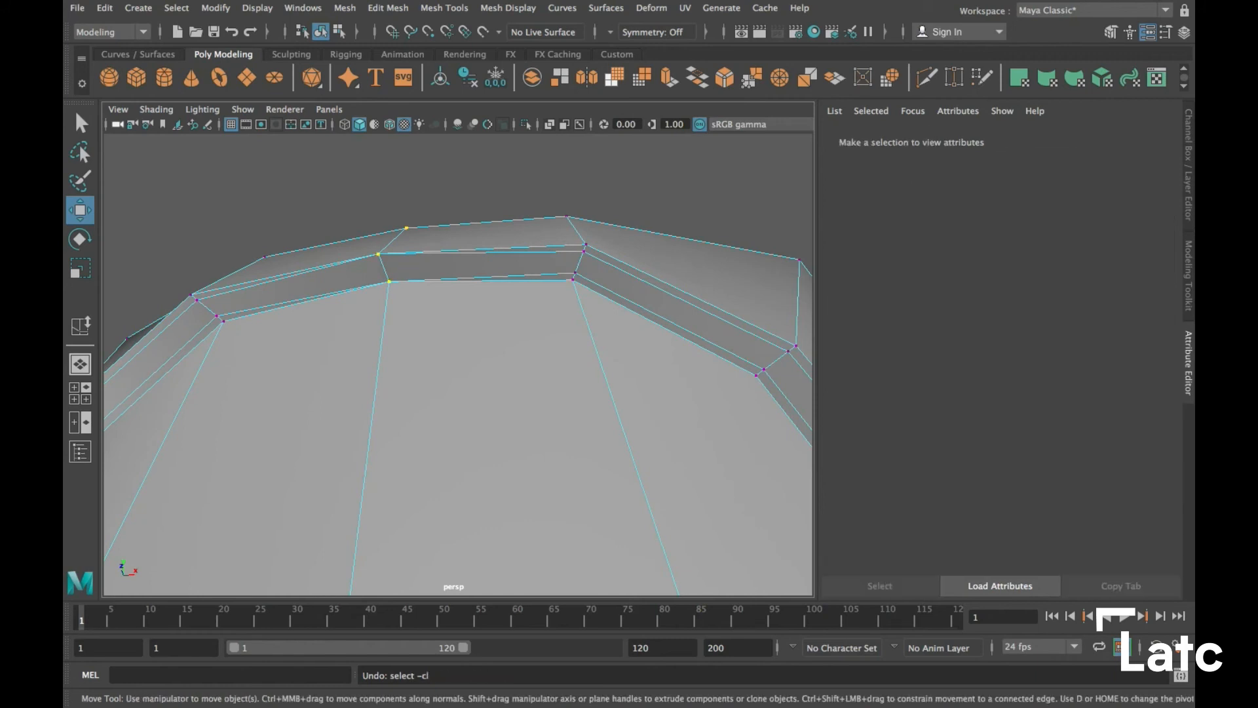
key("ctrl+z")
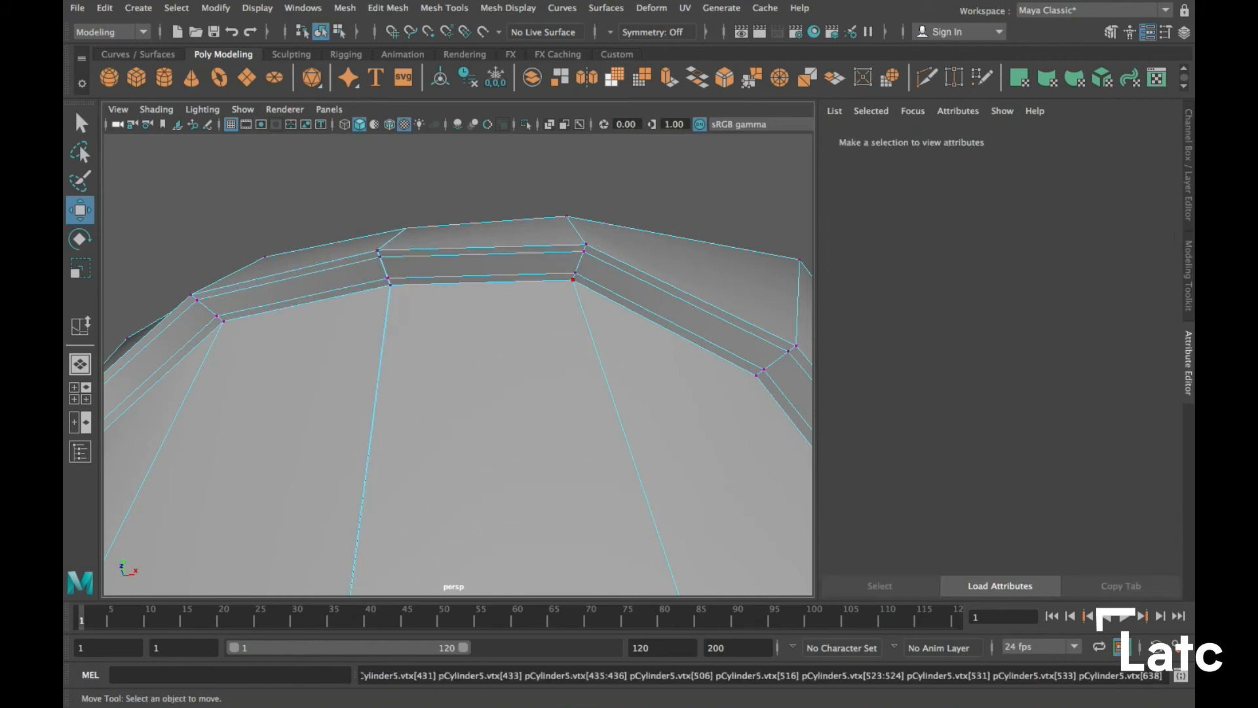
In the front view, reselect all vertices along the body's vertical centre line
scroll(572, 281, "down", 3)
key("space")
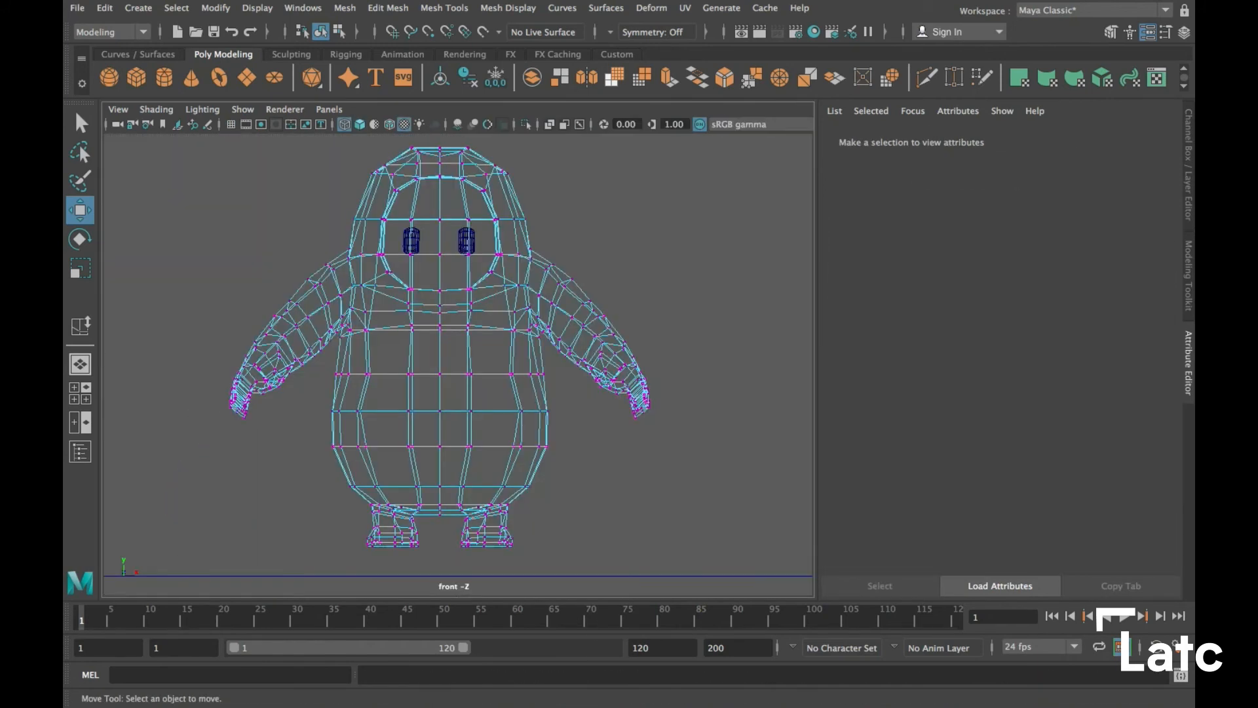
middle_click_drag(439, 150, 440, 181, "alt")
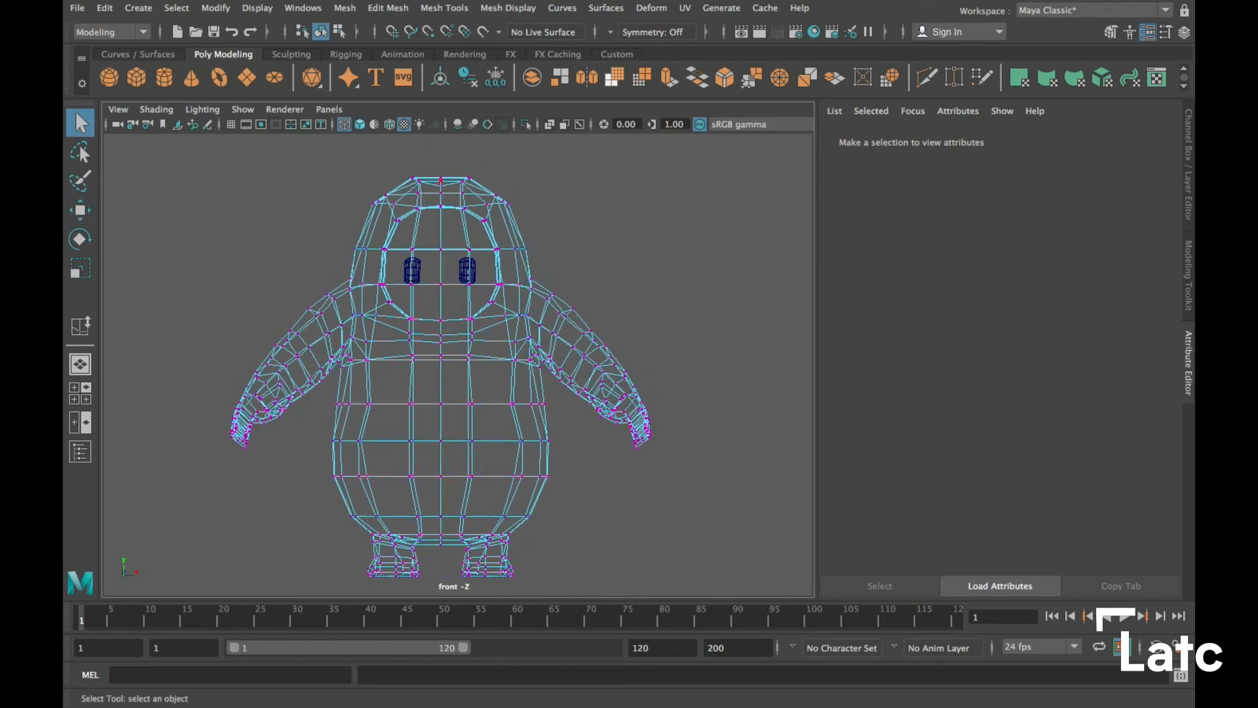
key("ctrl+a")
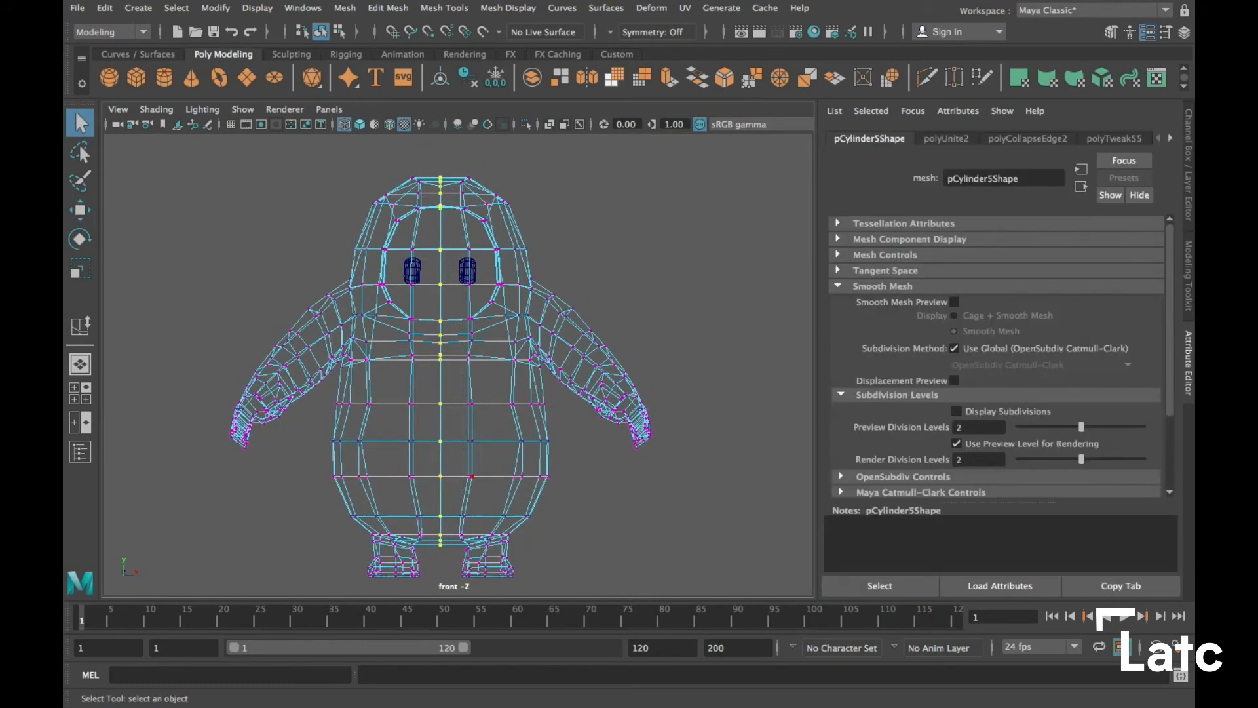
Merge the selected centre-line vertices with a threshold of 0.1
key("space")
key("space")
left_click_drag(459, 367, 459, 340, "alt")
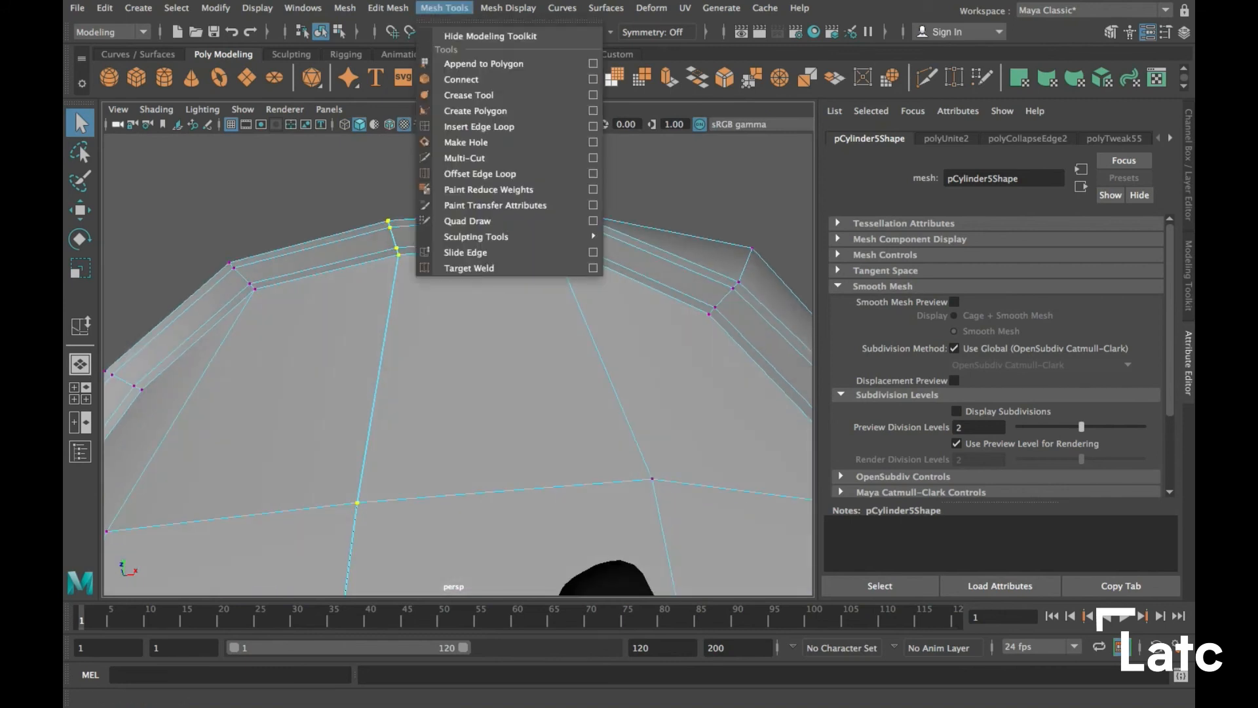
mouse_move(388, 8)
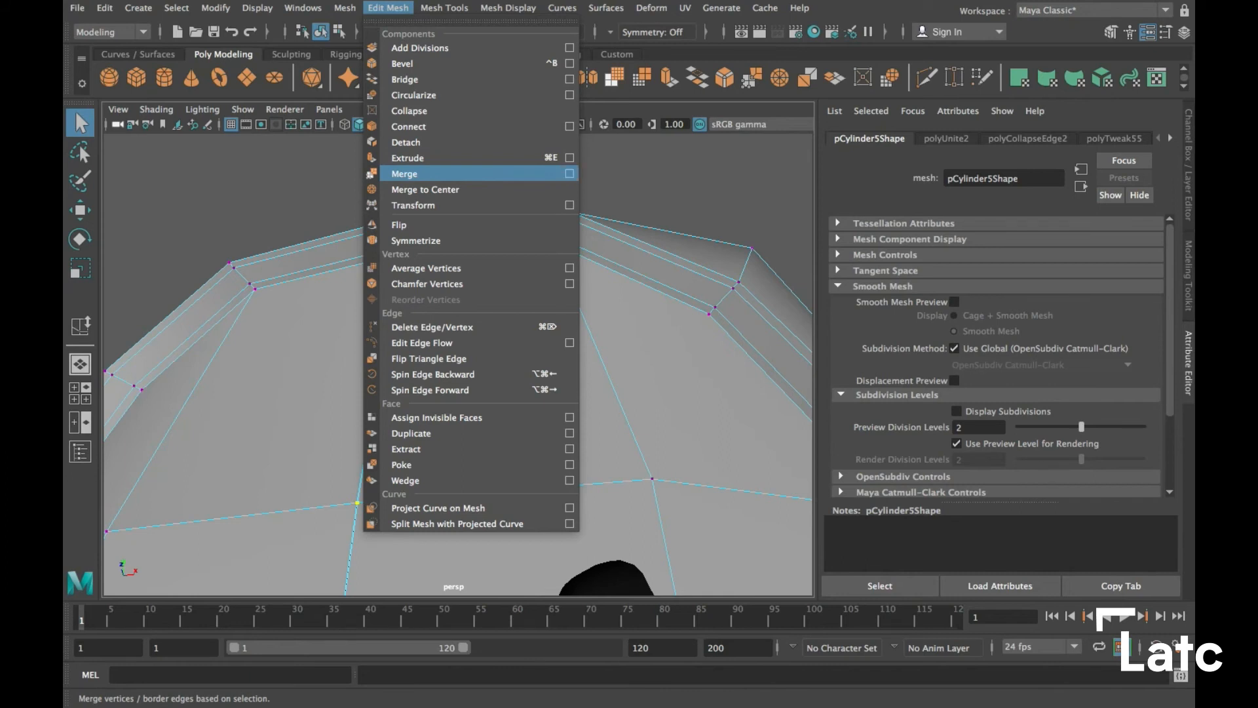
left_click(569, 174)
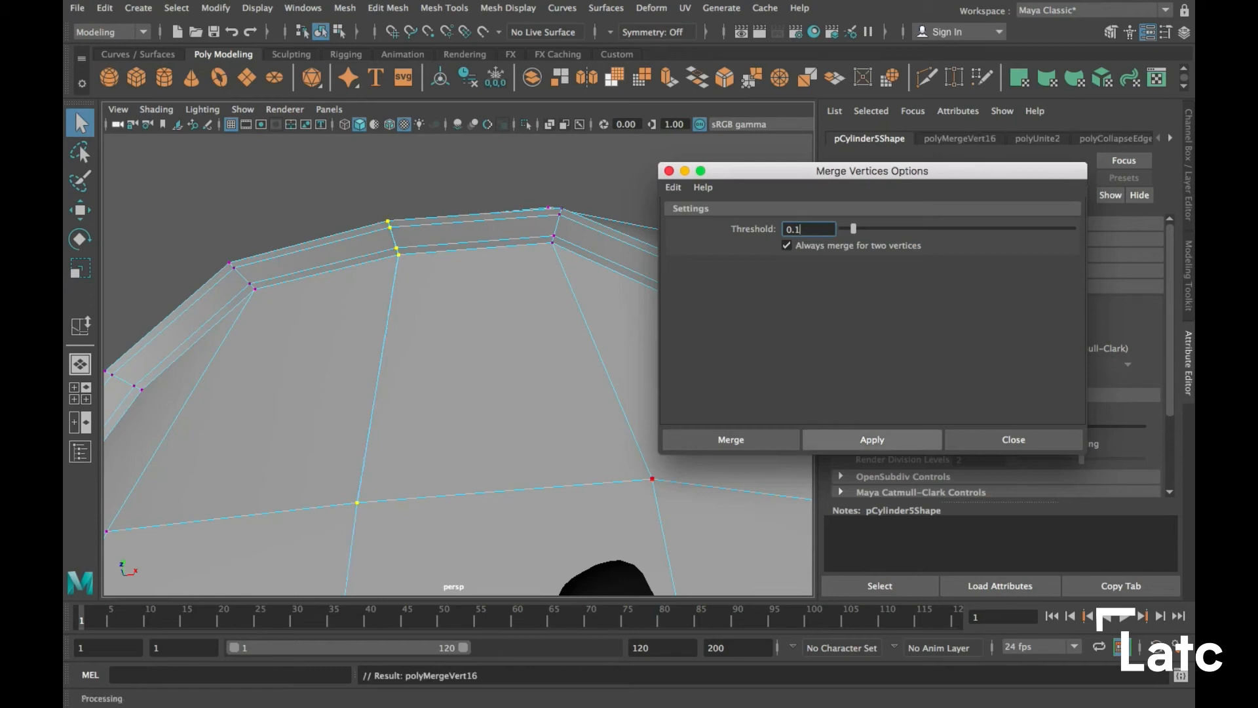
Raise the centre-line vertex at the upper back of the head along the Y axis
left_click_drag(485, 282, 367, 452, "alt")
middle_click_drag(459, 393, 301, 351, "alt")
left_click_drag(394, 374, 357, 364, "alt")
middle_click_drag(393, 373, 289, 347, "alt")
left_click_drag(367, 393, 341, 397, "alt")
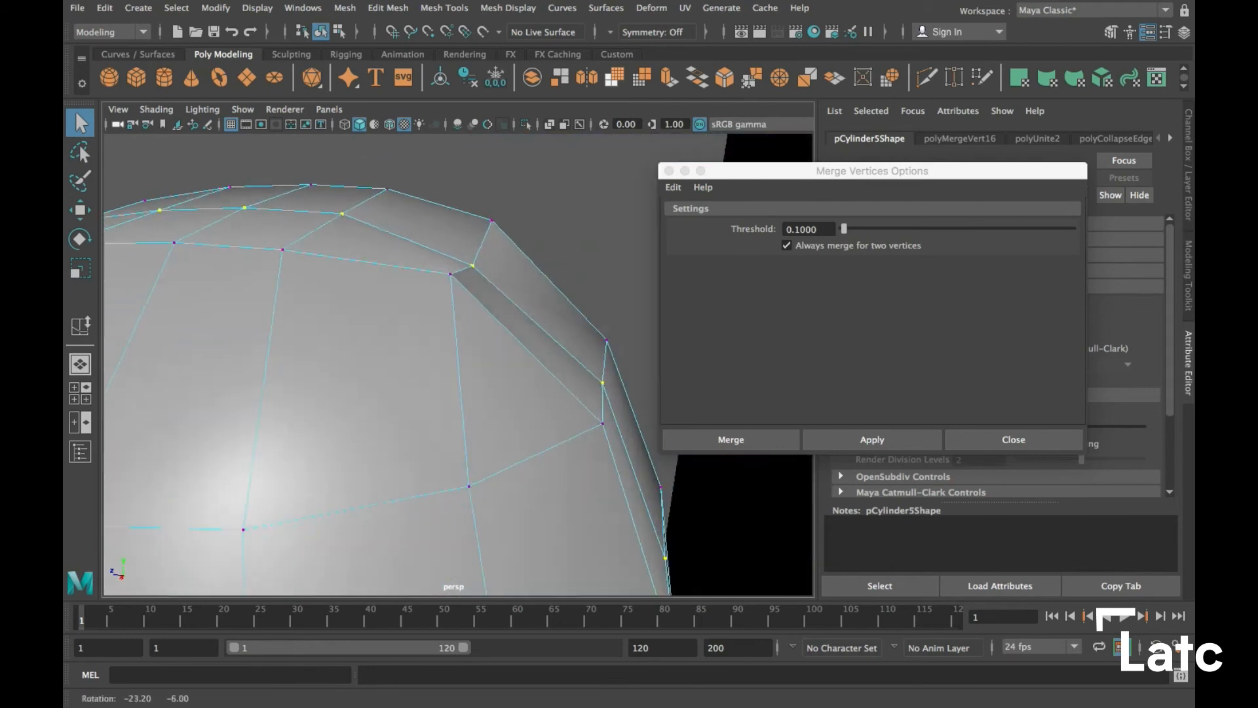
middle_click_drag(367, 393, 419, 397, "alt")
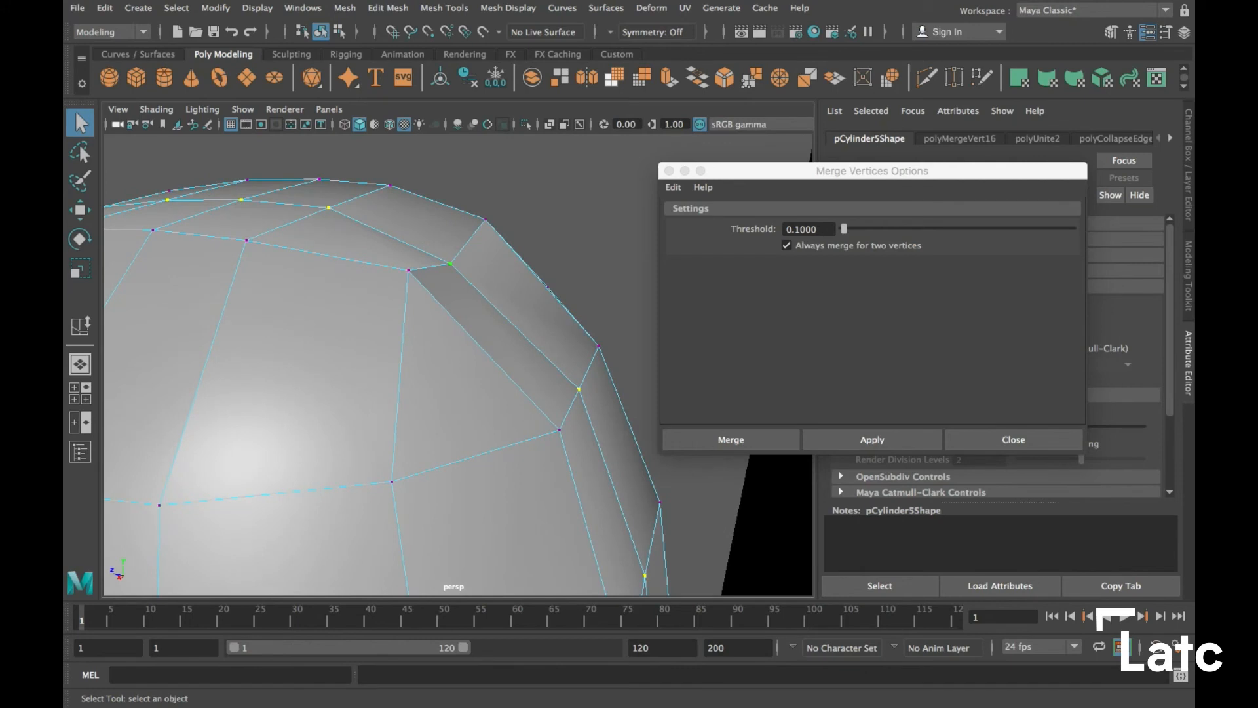
key("w")
left_click_drag(406, 367, 471, 370, "alt")
left_click_drag(454, 184, 454, 152)
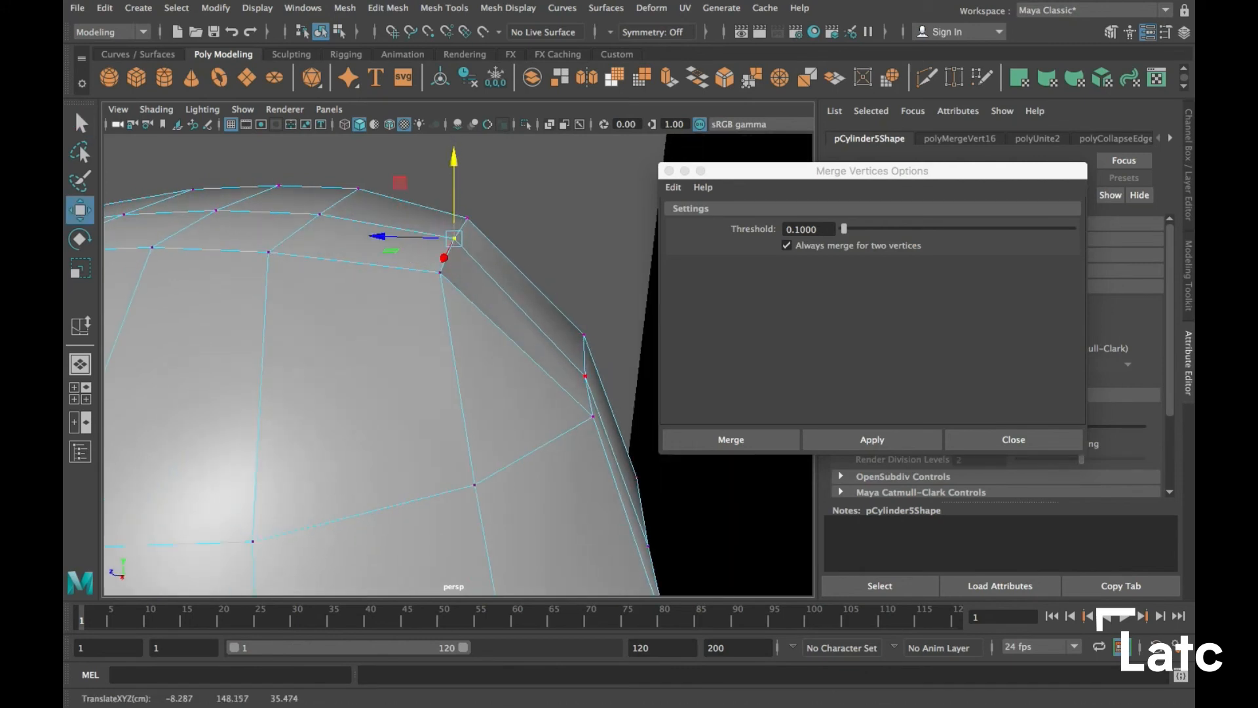
Nudge the centre-line vertex on the back of the head slightly along the Z axis
left_click_drag(393, 367, 373, 383, "alt")
middle_click_drag(399, 380, 382, 366, "alt")
left_click_drag(393, 367, 399, 478, "alt")
left_click_drag(349, 361, 348, 361)
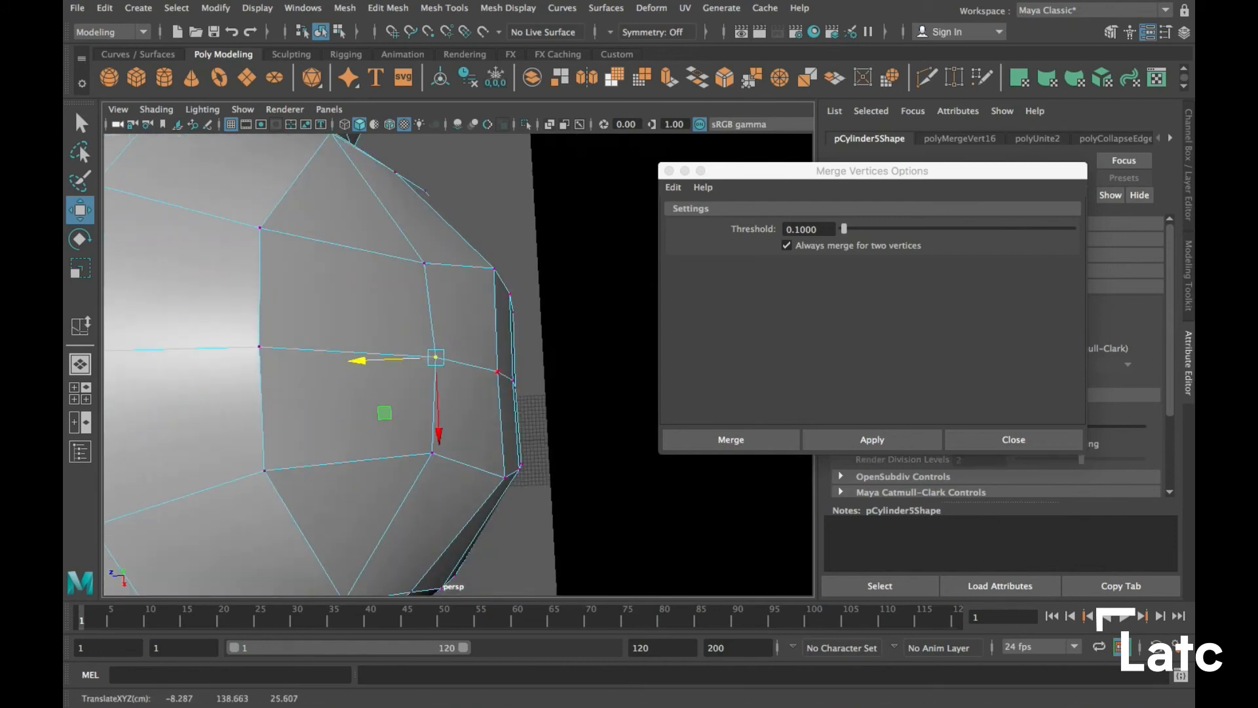
Examine the smoothed character from several angles, checking the face, the centre seam and the overall body shape
left_click_drag(419, 374, 441, 351)
middle_click_drag(441, 351, 429, 394, "alt")
left_click_drag(429, 393, 459, 360, "alt")
middle_click_drag(459, 360, 367, 217, "alt")
left_click_drag(367, 263, 445, 275, "alt")
right_click_drag(446, 275, 386, 275, "alt")
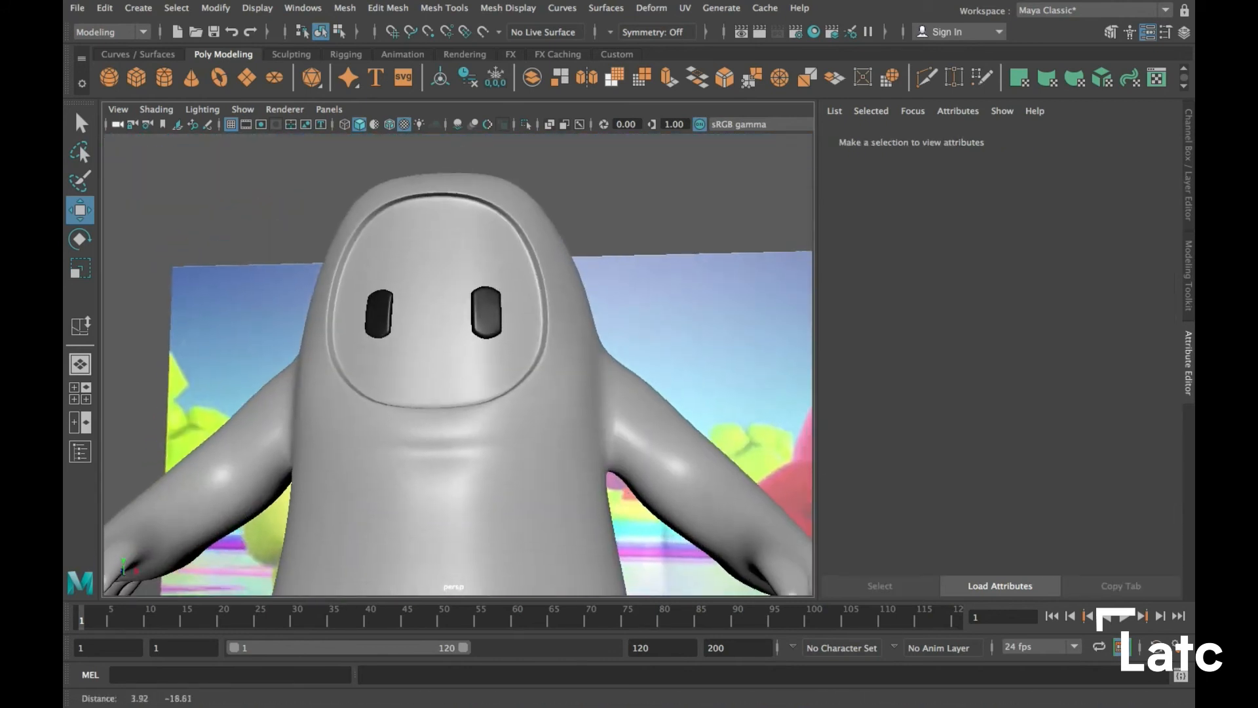
left_click_drag(419, 327, 459, 328, "alt")
right_click_drag(458, 328, 373, 328, "alt")
middle_click_drag(420, 367, 419, 302, "alt")
left_click_drag(498, 328, 473, 317, "alt")
middle_click_drag(473, 316, 532, 336, "alt")
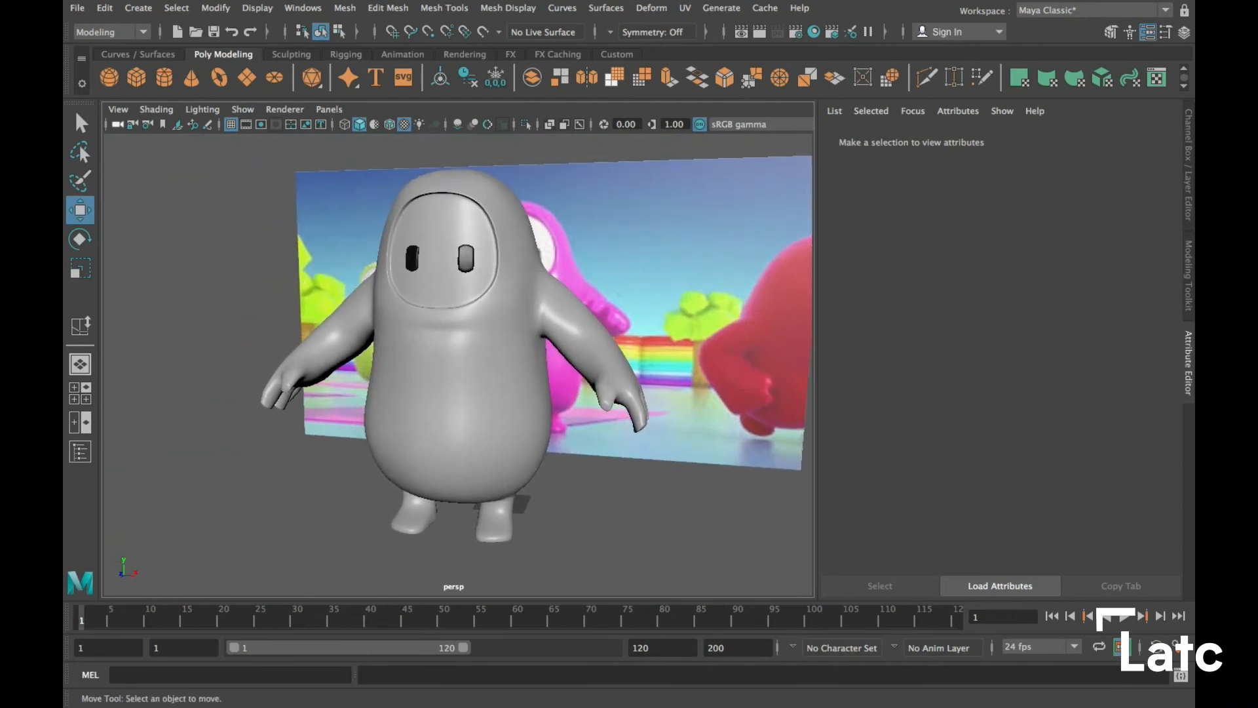
right_click_drag(498, 334, 452, 334, "alt")
mouse_move(453, 334)
left_mouse_down("alt")
mouse_move(469, 350)
mouse_move(465, 335)
left_mouse_up("alt")
middle_click_drag(511, 314, 455, 344, "alt")
Remove the reference image plane behind the character
left_click(577, 282)
mouse_move(577, 281)
left_mouse_down("alt")
mouse_move(534, 318)
mouse_move(579, 279)
left_mouse_up("alt")
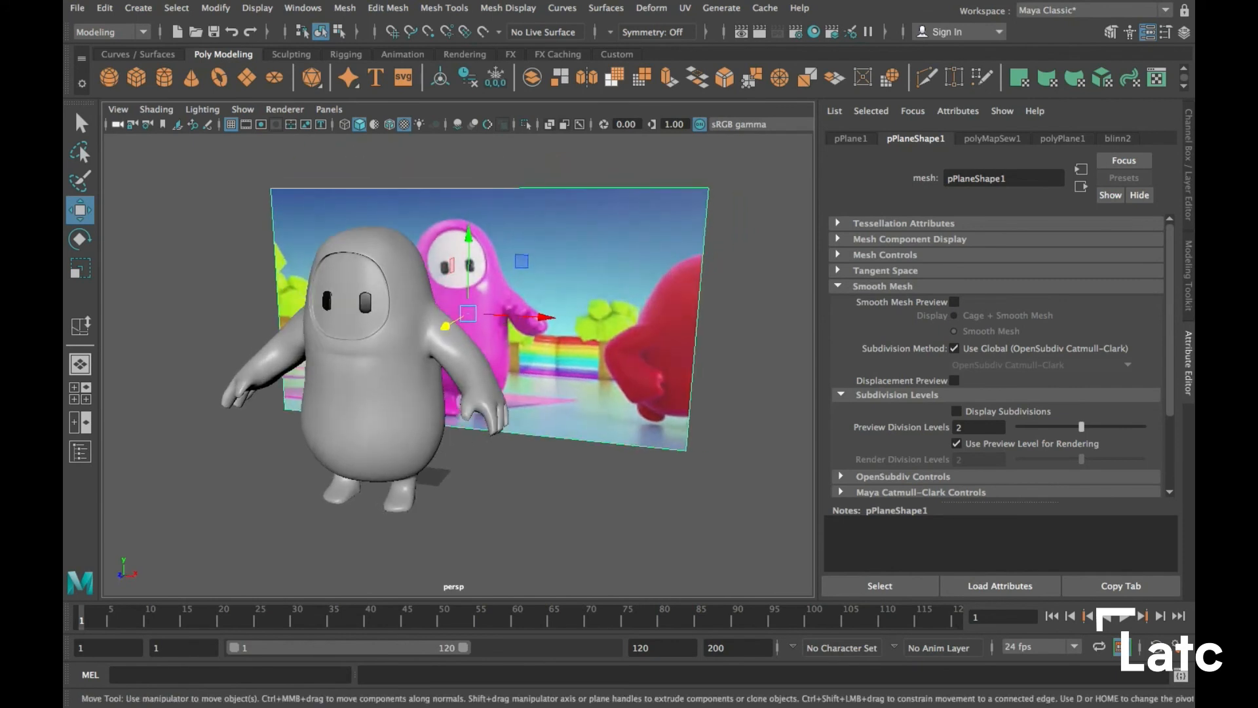
left_click(104, 8)
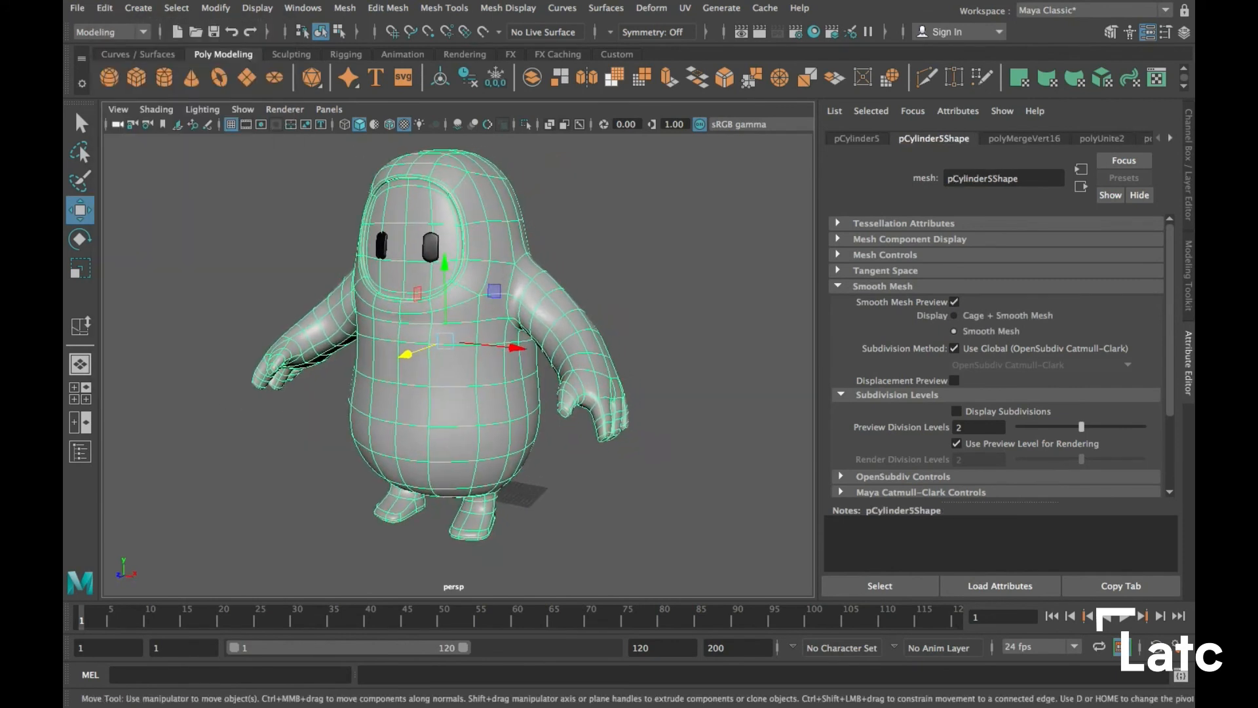
Switch to the UV Editing workspace and show the body mesh without smoothing
left_click(1092, 11)
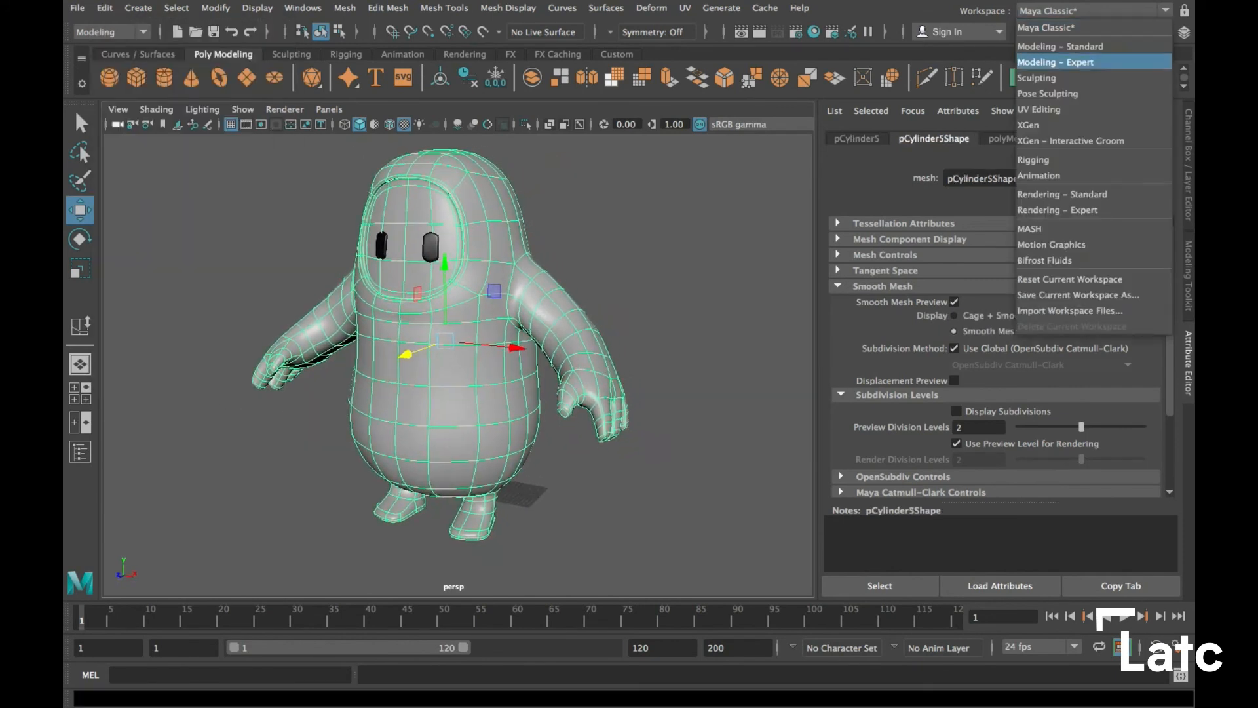
left_click(1047, 109)
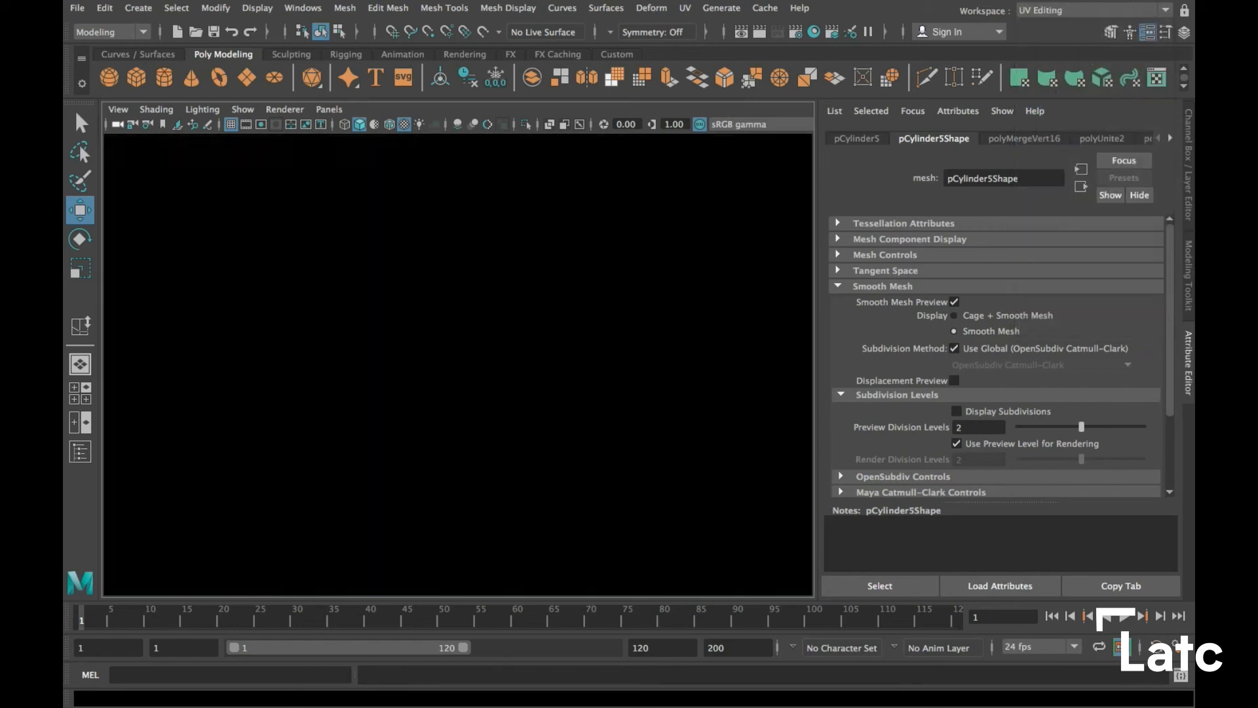
right_click_drag(282, 394, 387, 393, "alt")
left_click_drag(295, 367, 125, 517, "alt")
left_click_drag(196, 445, 393, 387, "alt")
right_click_drag(393, 386, 383, 387, "alt")
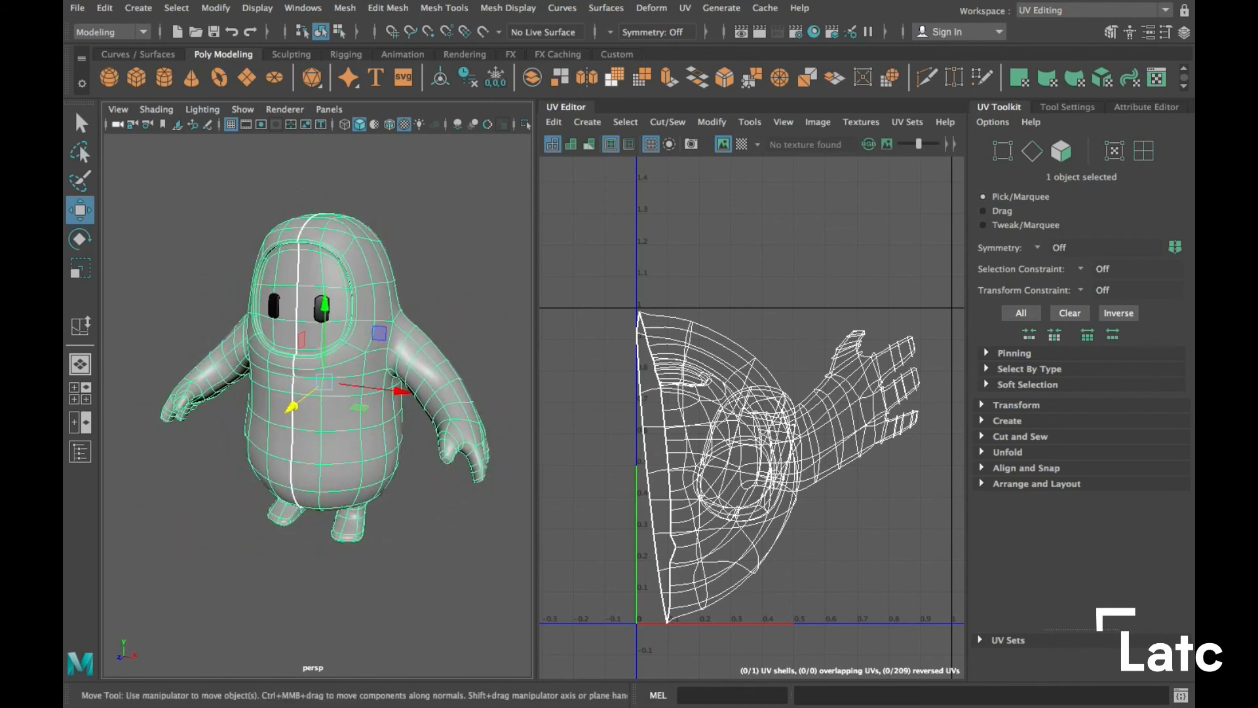
key("1")
left_click_drag(367, 406, 334, 413, "alt")
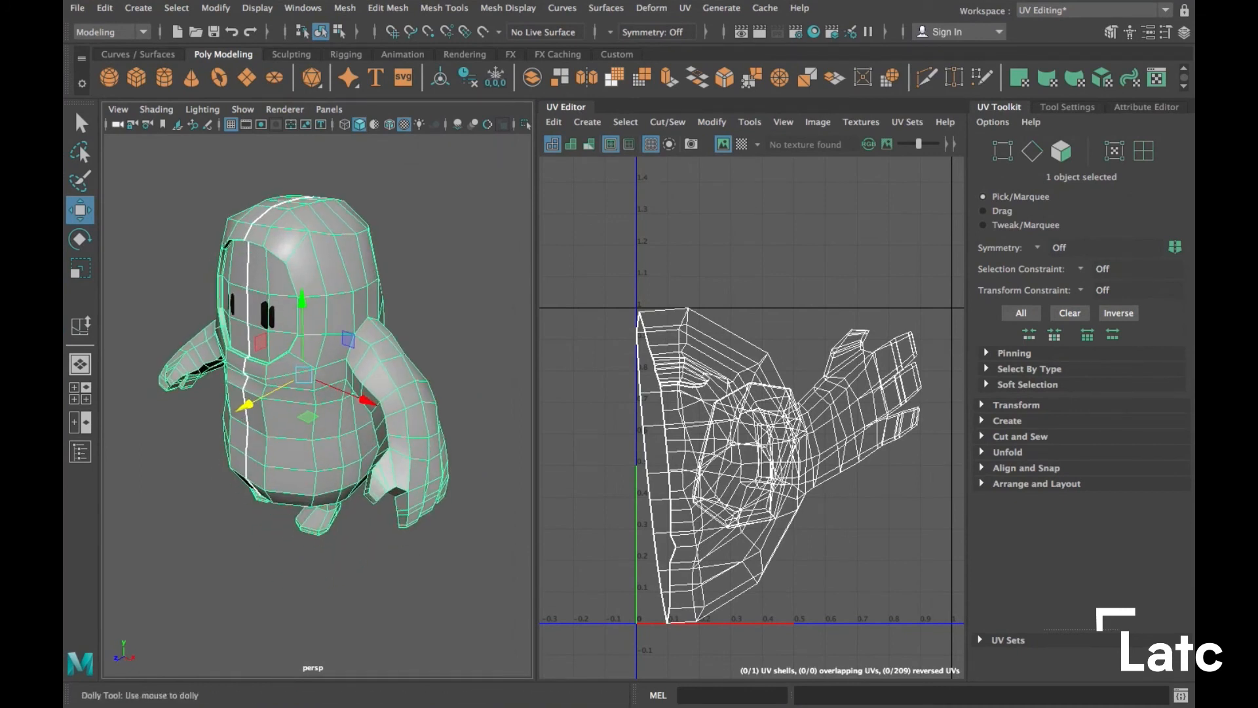
Cut the UVs along the edge loop where the character's left arm meets the body
right_click_drag(334, 413, 446, 419, "alt")
middle_click_drag(361, 367, 322, 404, "alt")
right_click_drag(323, 277, 323, 235)
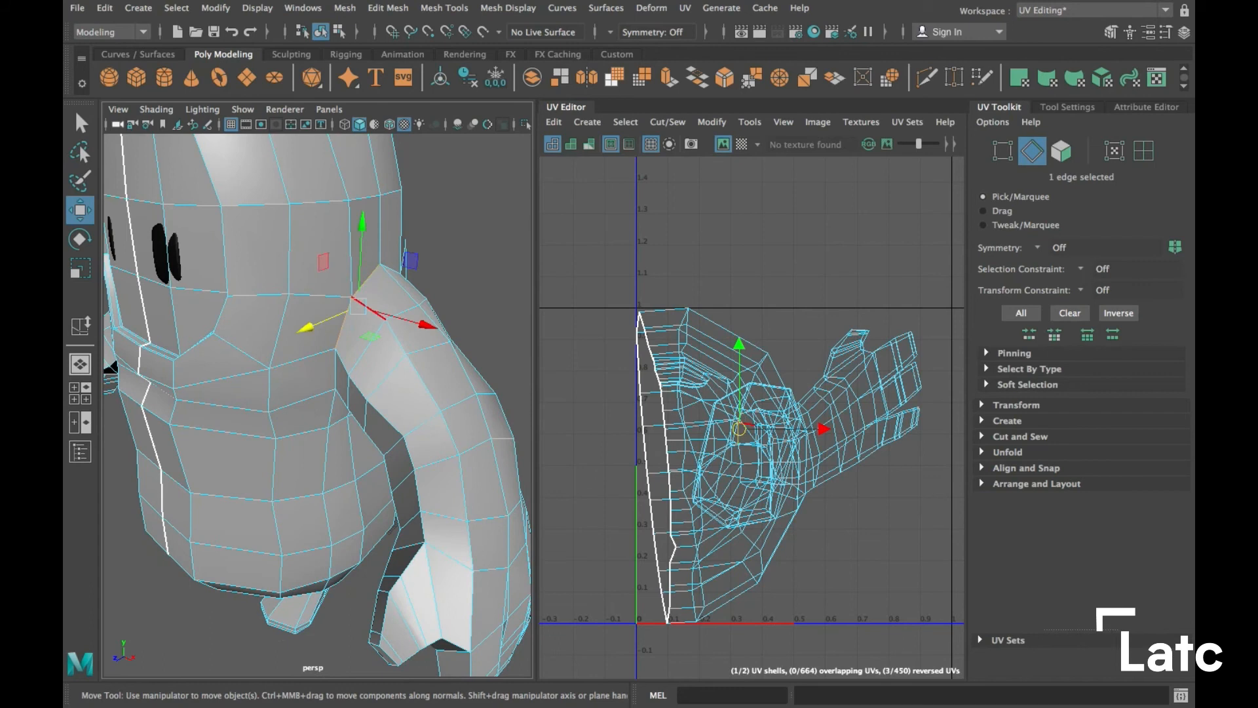
key("q")
left_click_drag(341, 358, 334, 282, "alt")
left_click(371, 331, "shift")
left_click(371, 327, "shift")
left_click(298, 335, "shift")
left_click(296, 338, "shift")
scroll(337, 278, "up", 3)
left_click(427, 268, "shift")
left_click(667, 122)
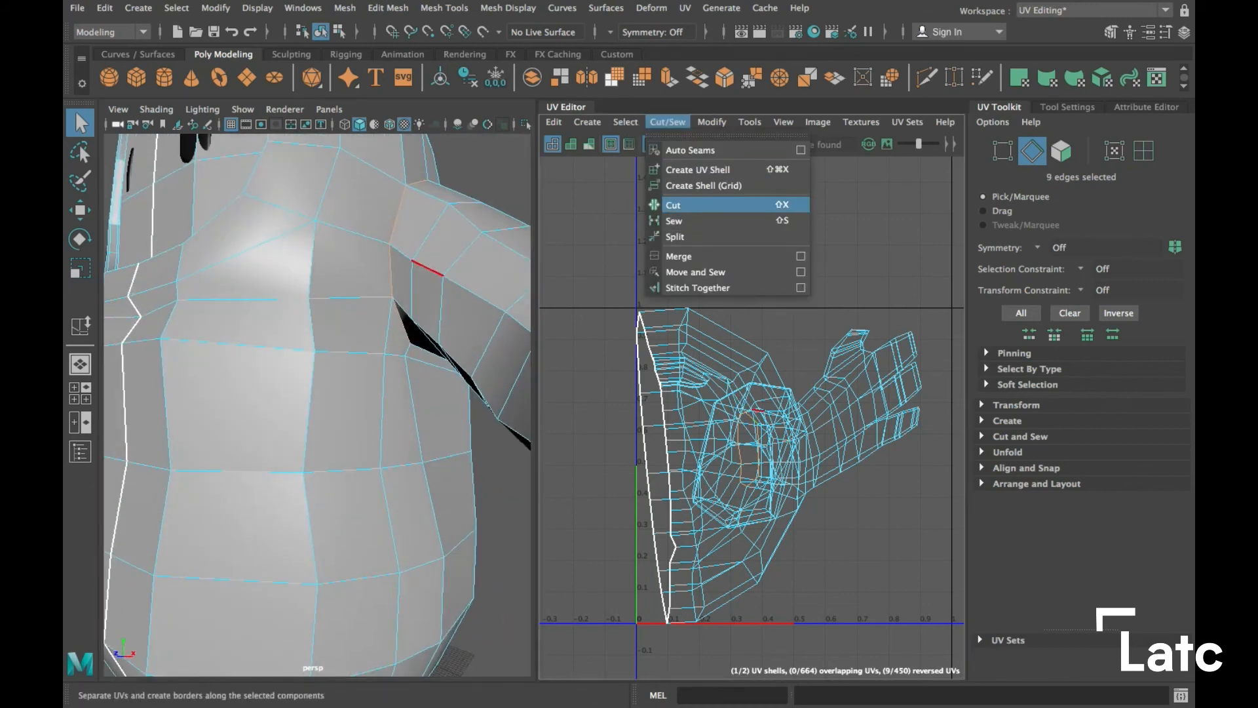
left_click(675, 204)
Cut the UVs along the edge loop where the top of the character's left leg meets the body
left_click_drag(334, 282, 426, 282, "alt")
left_click_drag(216, 367, 331, 426, "alt")
scroll(317, 394, "up", 5)
left_click(387, 443, "shift")
left_click_drag(429, 436, 262, 426, "alt")
middle_click_drag(262, 426, 335, 409, "alt")
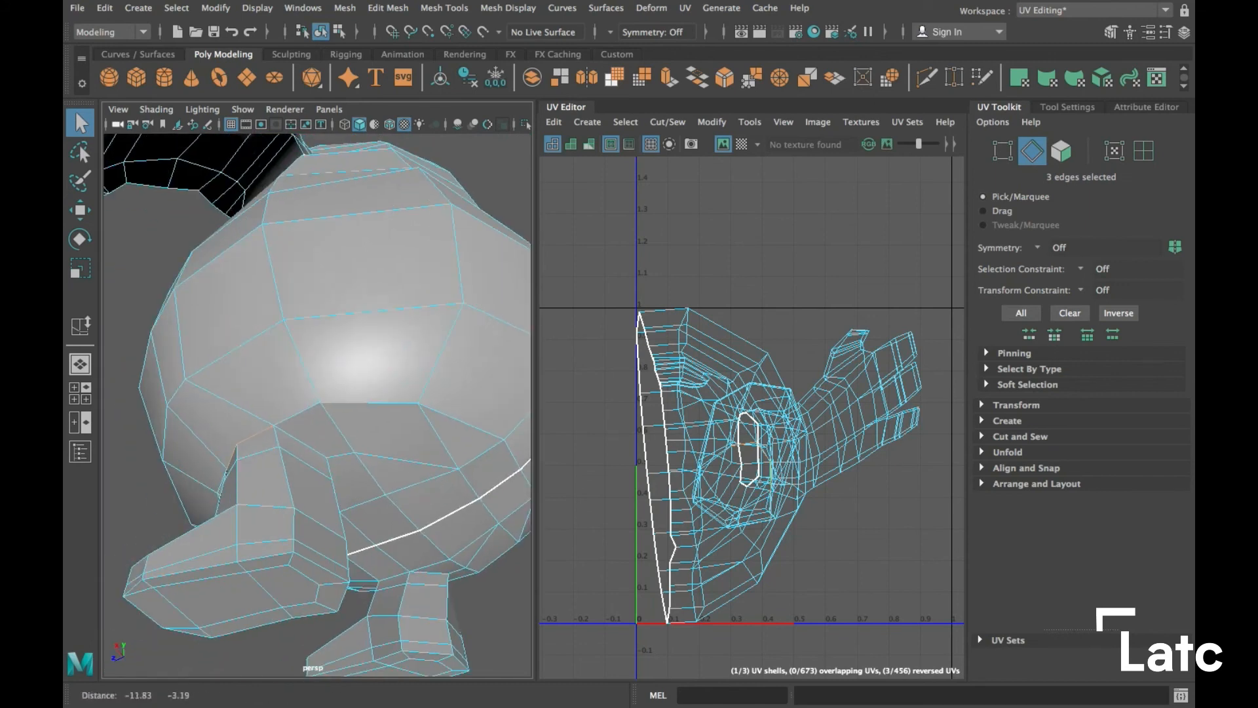
left_click(301, 442, "shift")
left_click_drag(338, 451, 206, 452, "alt")
middle_click_drag(207, 452, 232, 448, "alt")
left_click(276, 469, "shift")
left_click_drag(328, 461, 282, 473, "alt")
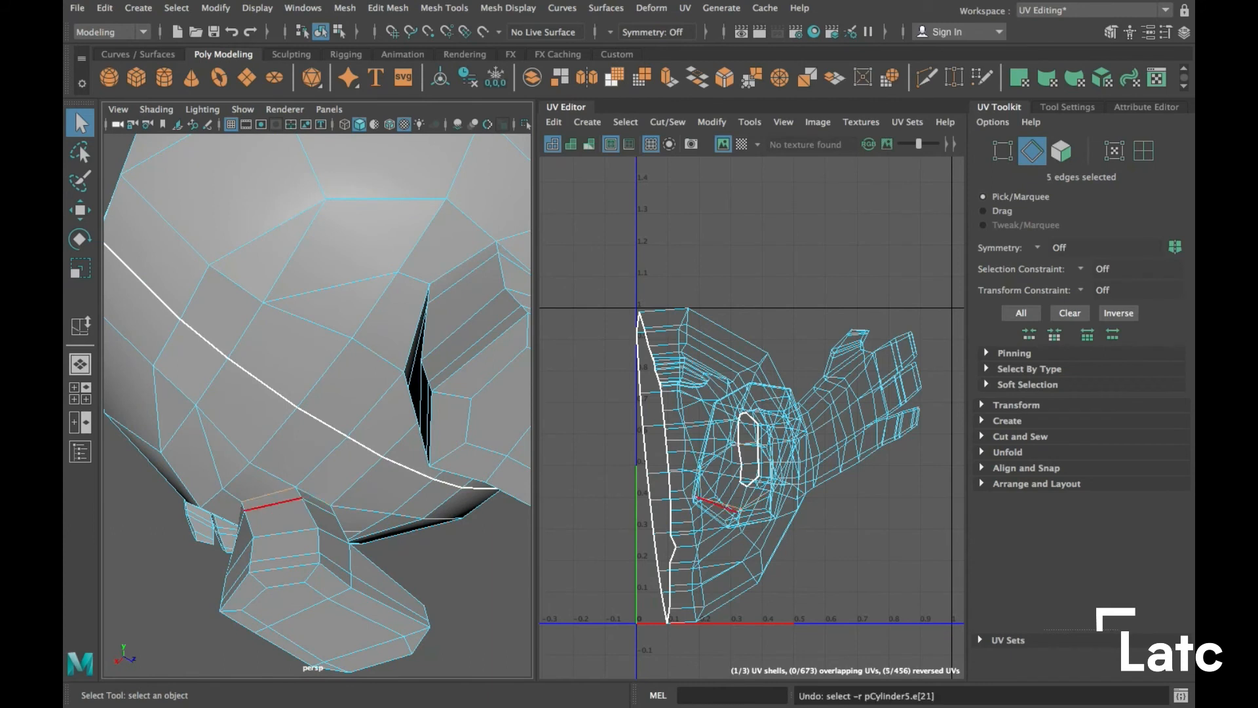
left_click(274, 504, "shift")
left_click_drag(274, 504, 157, 538, "alt")
left_click(288, 489, "shift")
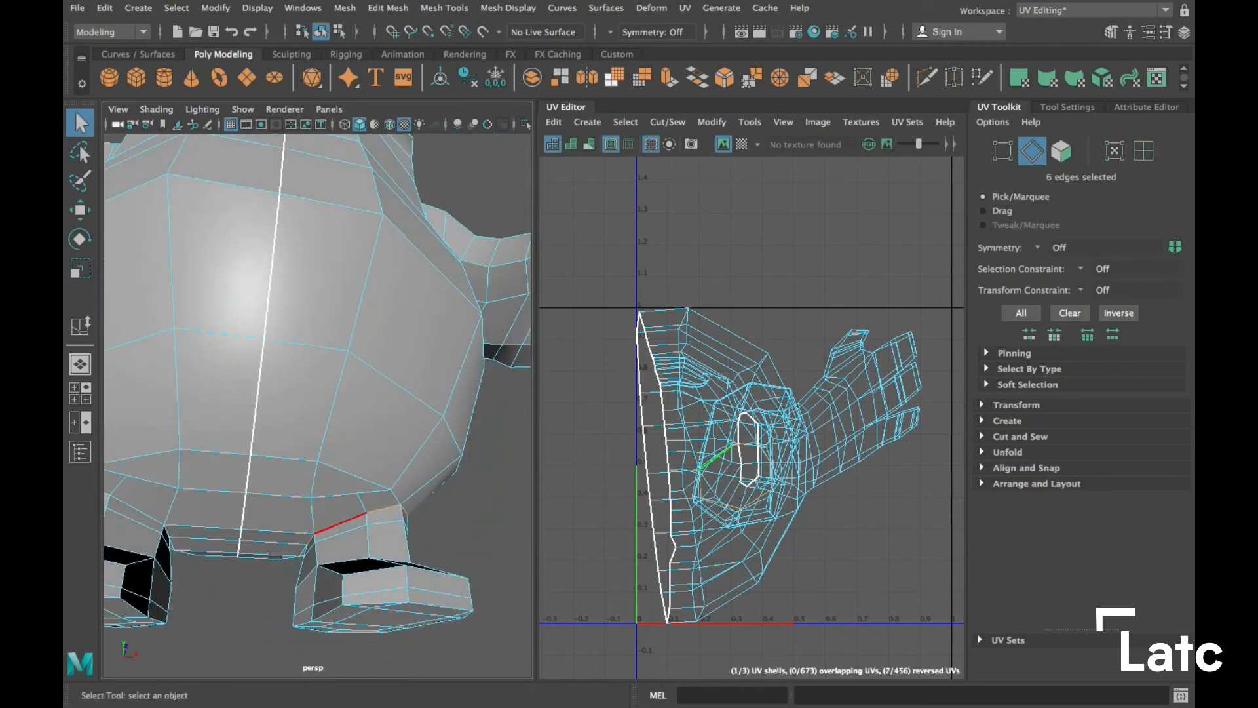
left_click(667, 122)
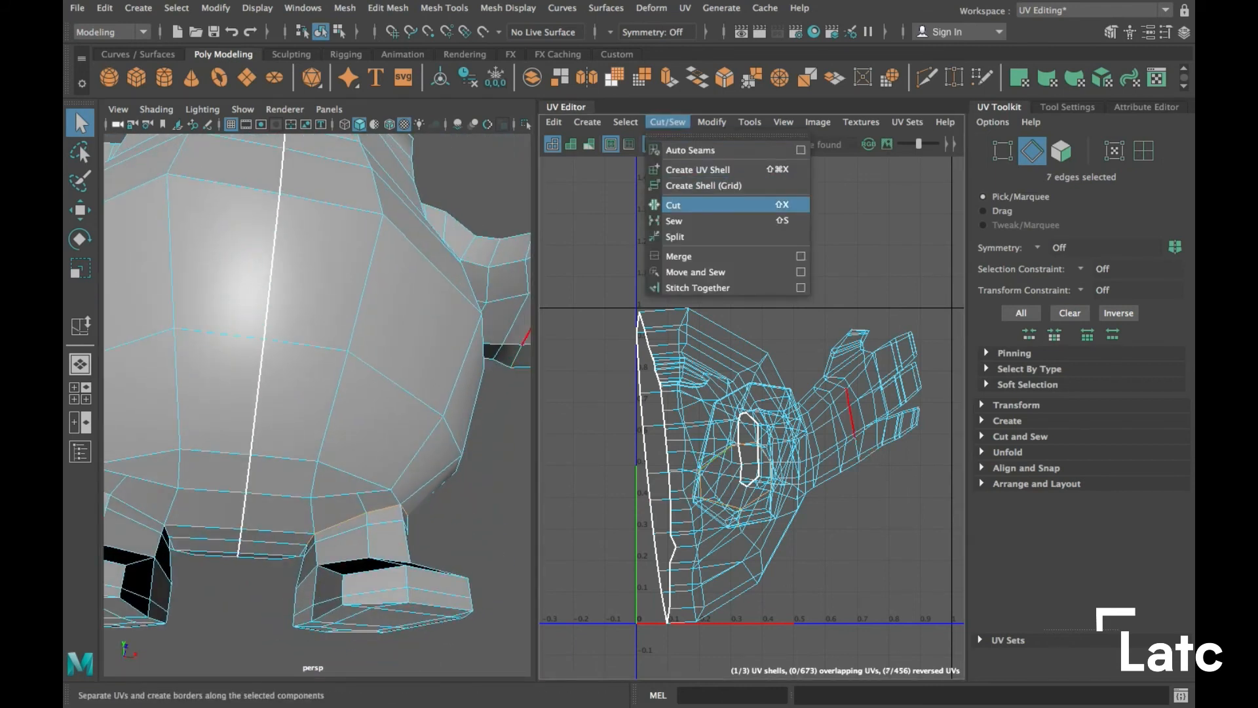
left_click(675, 205)
Select the line of edges running over the top of the head from one shoulder to the other
left_click(488, 453)
left_click_drag(458, 440, 347, 471, "alt")
right_click_drag(347, 459, 281, 446, "alt")
middle_click_drag(282, 367, 282, 426, "alt")
left_click_drag(282, 420, 256, 426, "alt")
left_click_drag(393, 419, 453, 482, "alt")
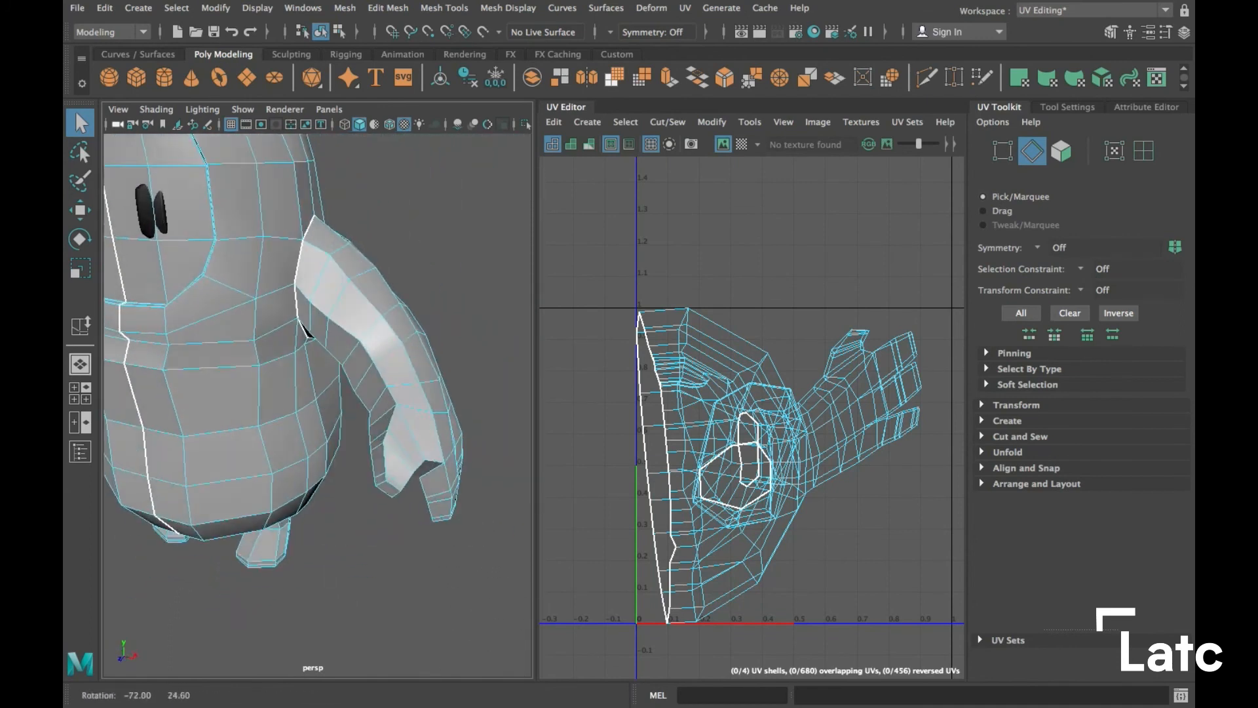
mouse_move(315, 459)
left_mouse_down("alt")
mouse_move(327, 347)
mouse_move(259, 452)
mouse_move(314, 429)
mouse_move(295, 436)
mouse_move(321, 440)
left_mouse_up("alt")
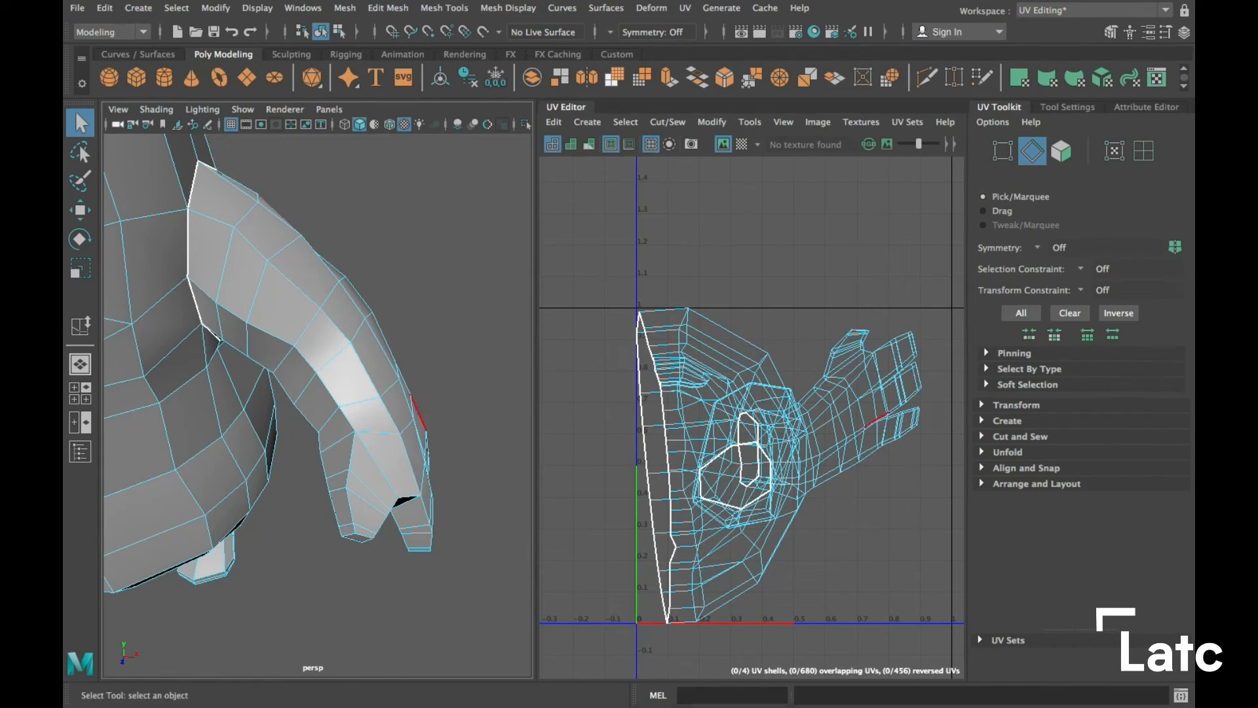
scroll(321, 440, "down", 5)
left_click_drag(321, 440, 479, 430, "alt")
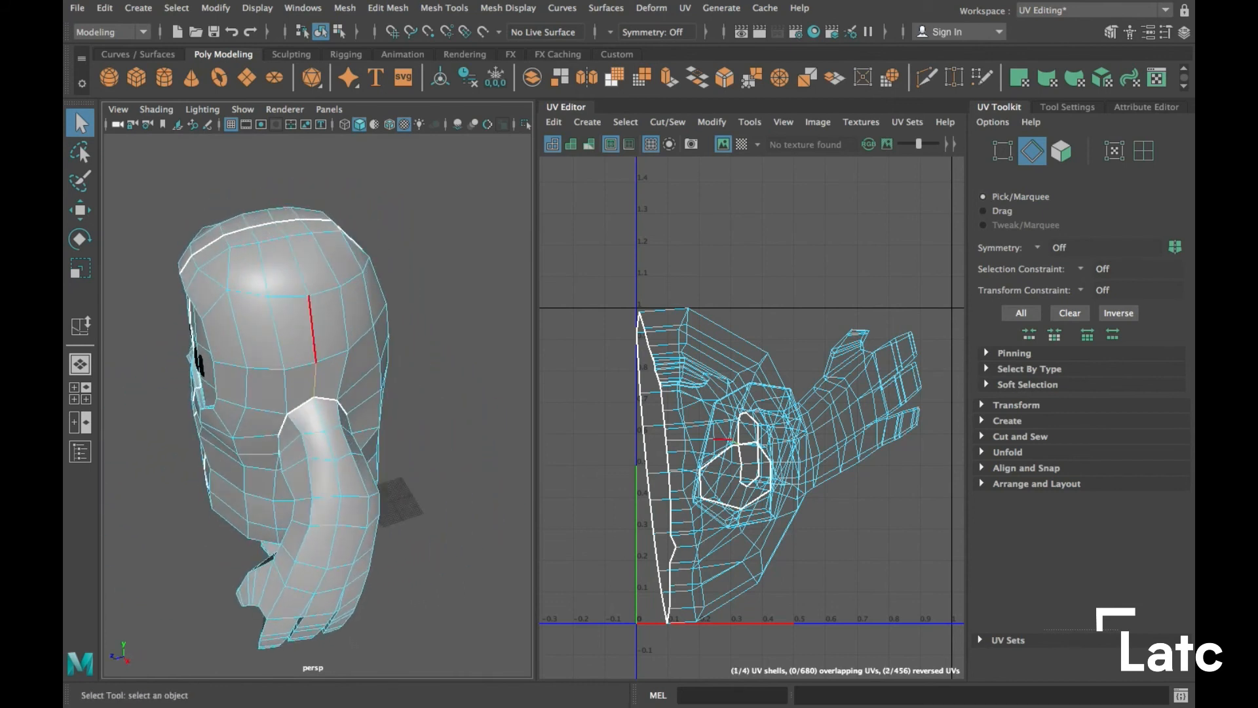
left_click_drag(478, 430, 433, 446, "alt")
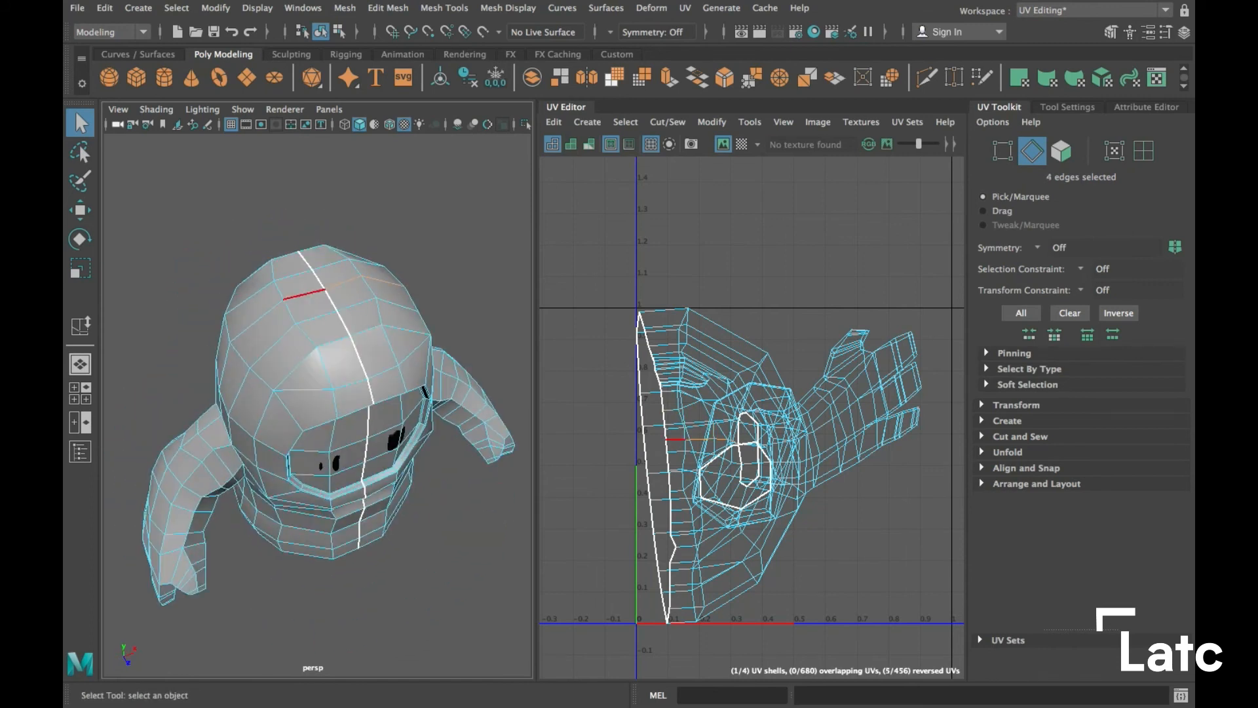
mouse_move(255, 321)
left_mouse_down("alt")
mouse_move(314, 308)
mouse_move(275, 308)
left_mouse_up("alt")
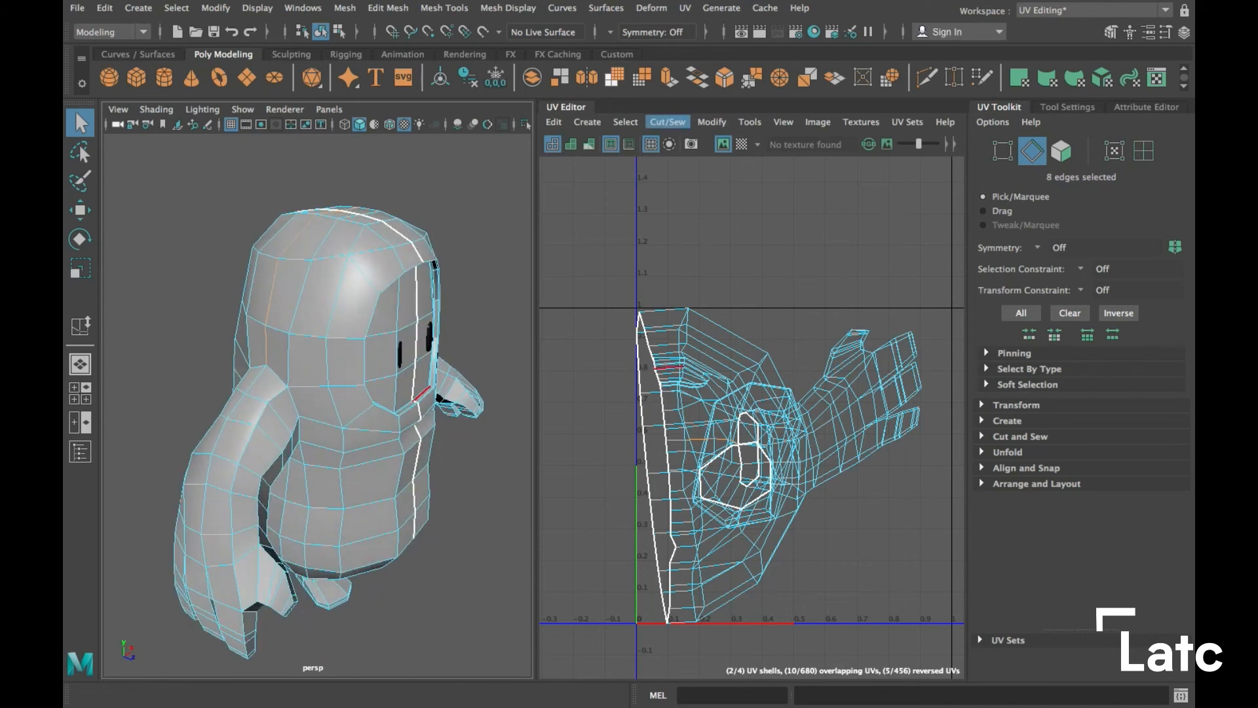
Try to create a UV shell from the selected line of edges over the head
left_click(667, 122)
left_click(698, 169)
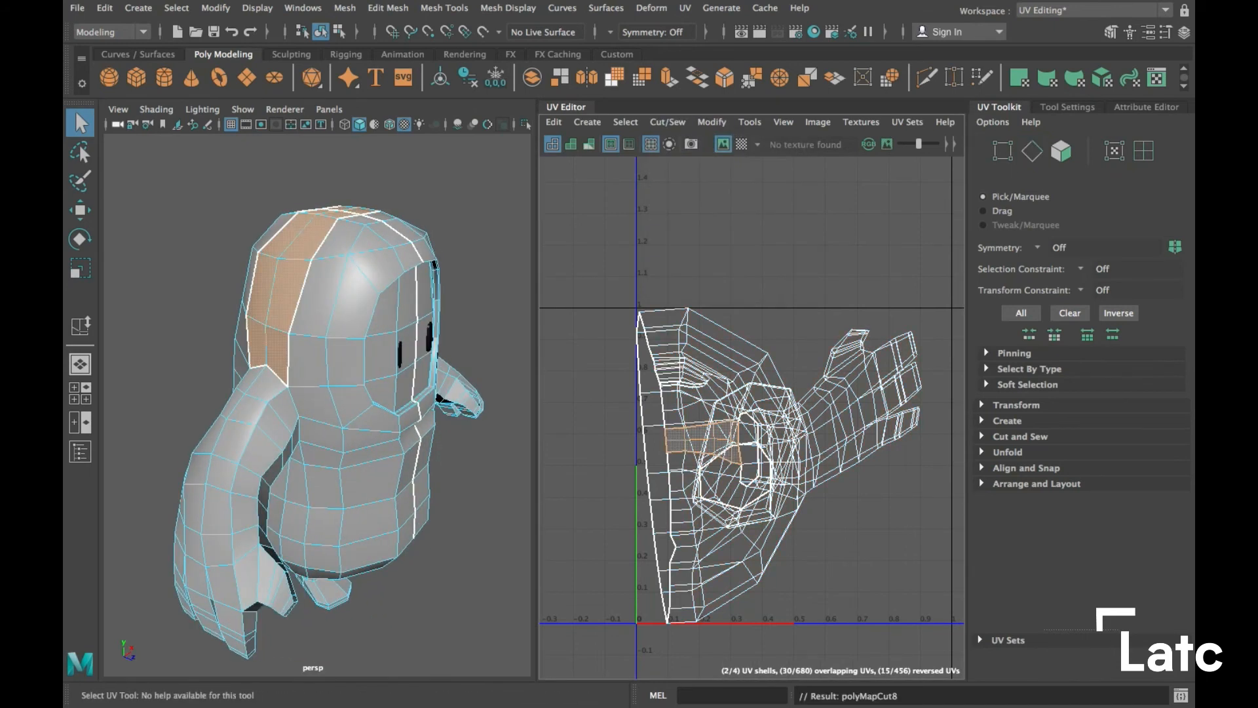
key("ctrl+z")
Cut the UVs along the selected line of edges over the head, then clear the selection
left_click(667, 122)
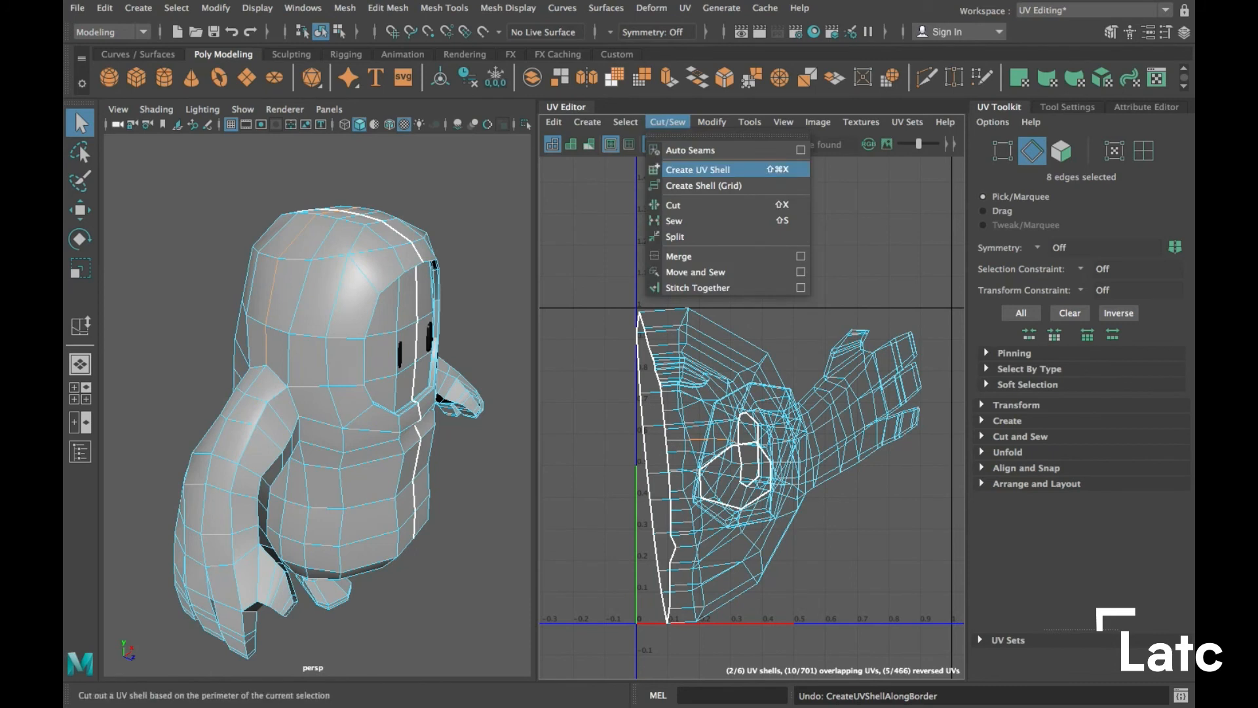
left_click(681, 203)
left_click(486, 295)
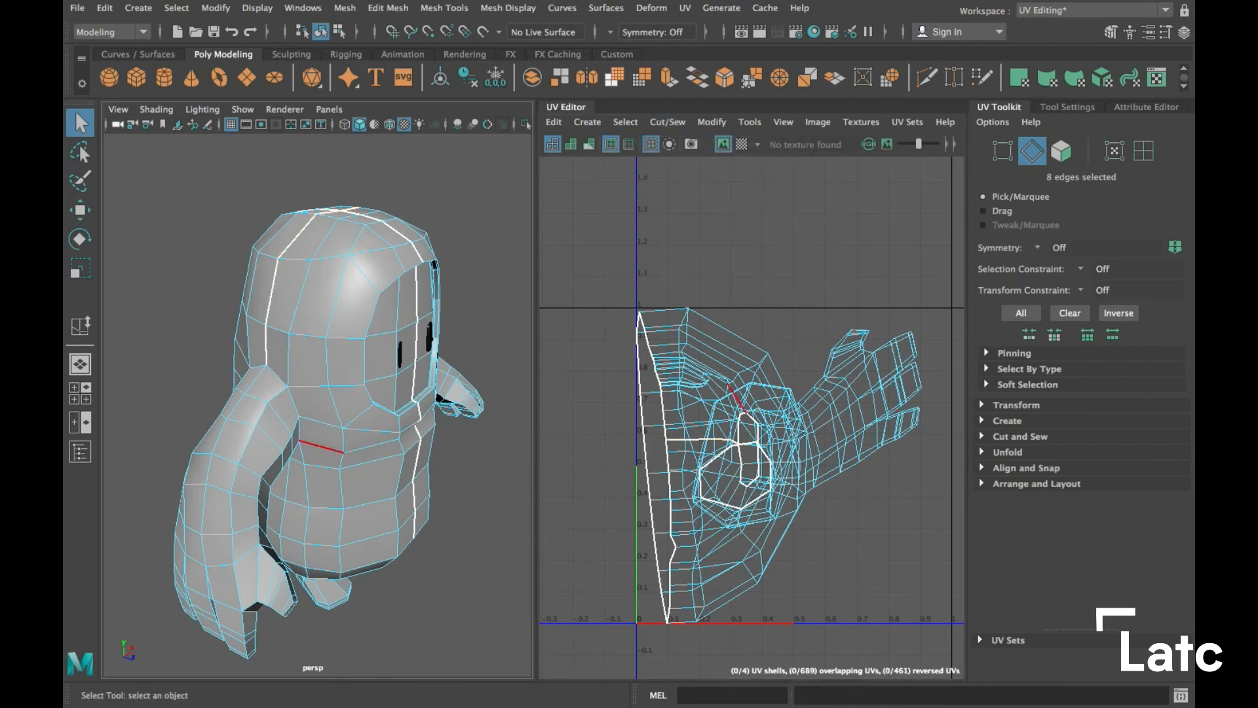
Cut the UVs along the edge loop where the character's right arm meets the body
left_click_drag(303, 438, 319, 406, "alt")
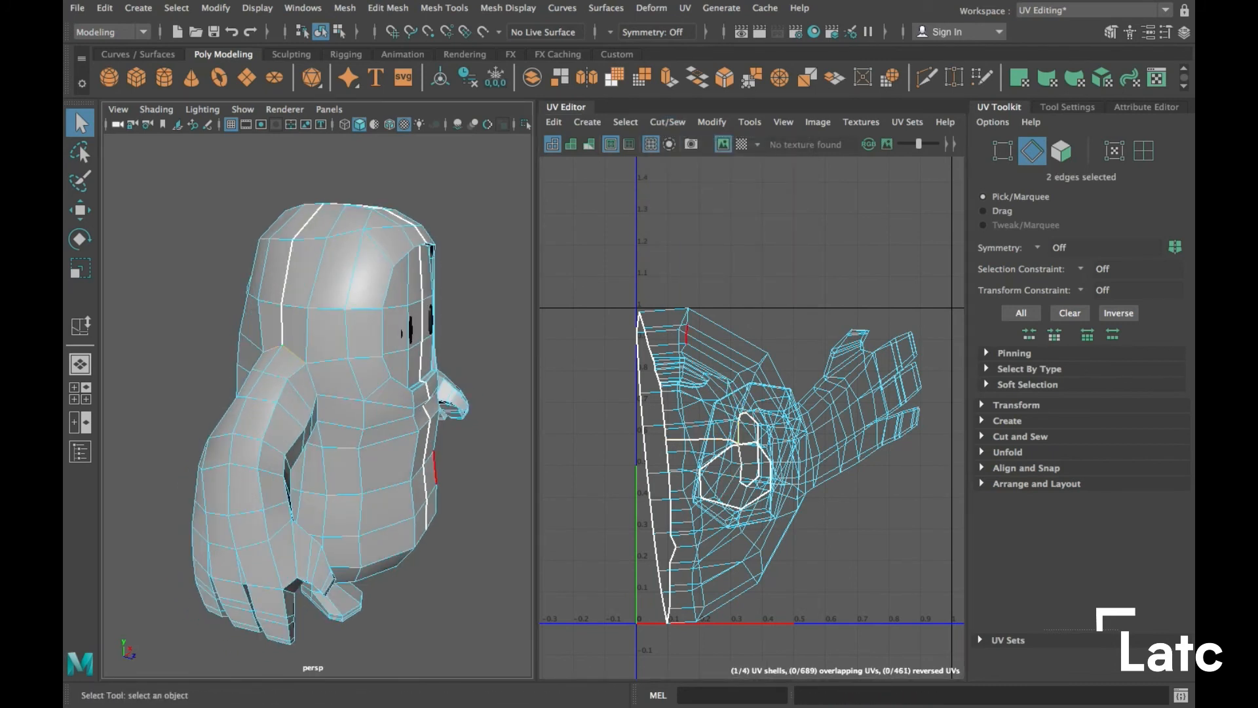
left_click(390, 439)
scroll(389, 439, "up", 3)
left_click_drag(314, 420, 289, 406, "alt")
left_click(281, 395)
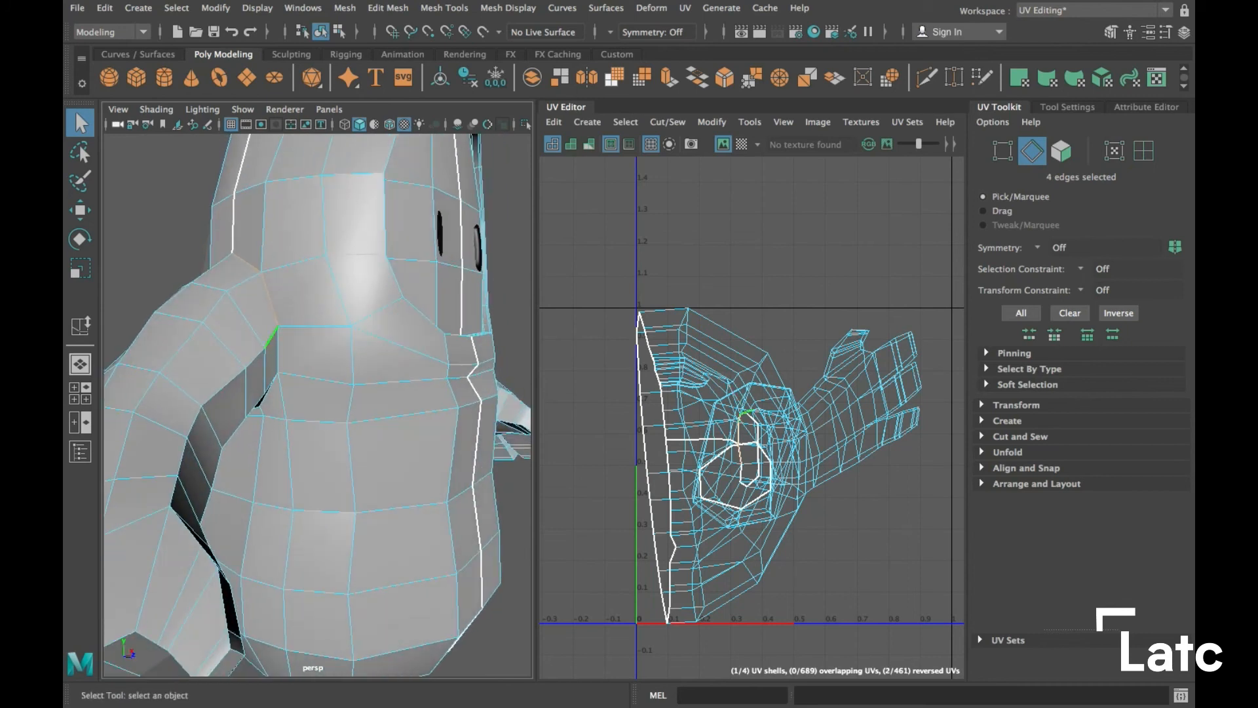
left_click_drag(316, 378, 282, 358, "alt")
left_click(266, 357, "shift")
left_click(257, 365, "shift")
left_click(268, 362, "shift")
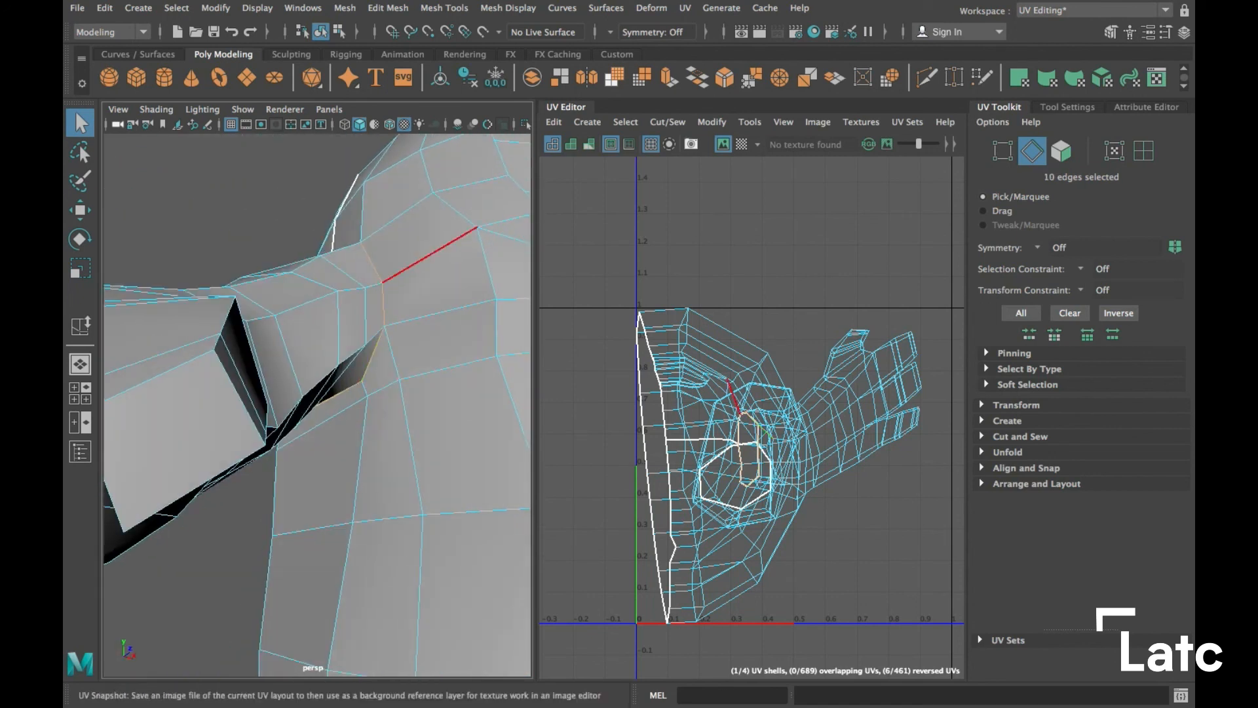
left_click(667, 122)
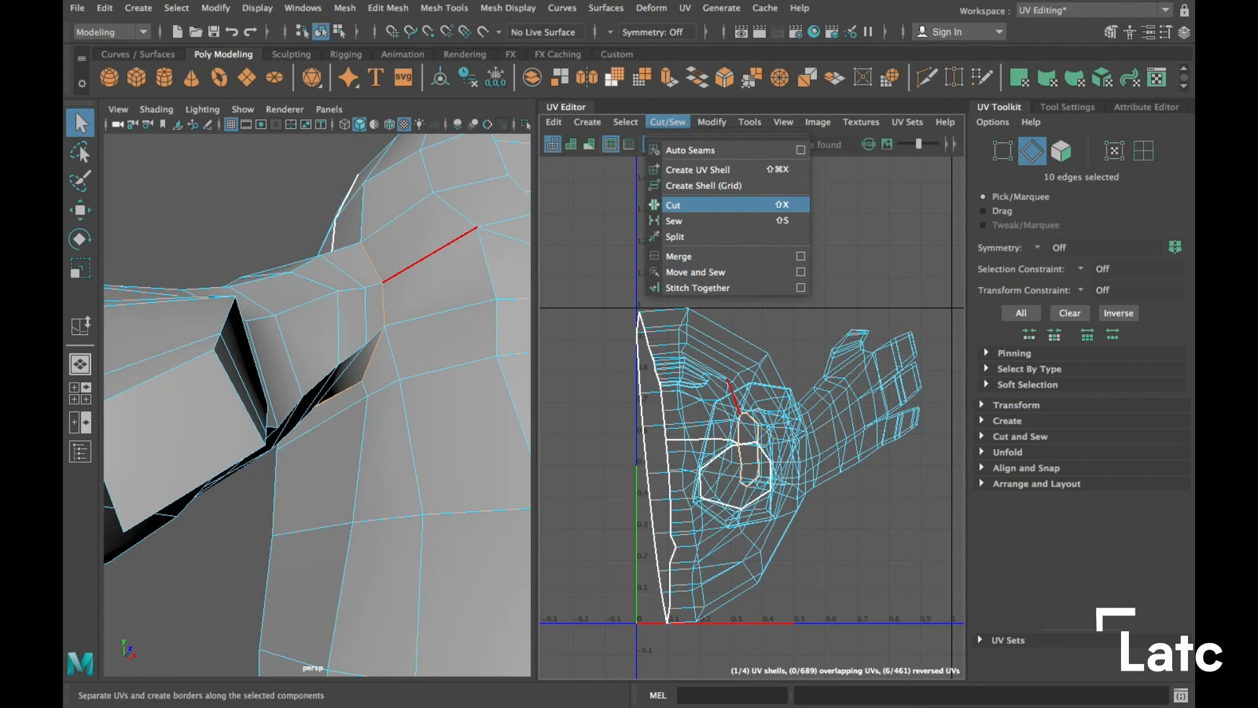
left_click(673, 205)
left_click_drag(315, 367, 241, 357, "alt")
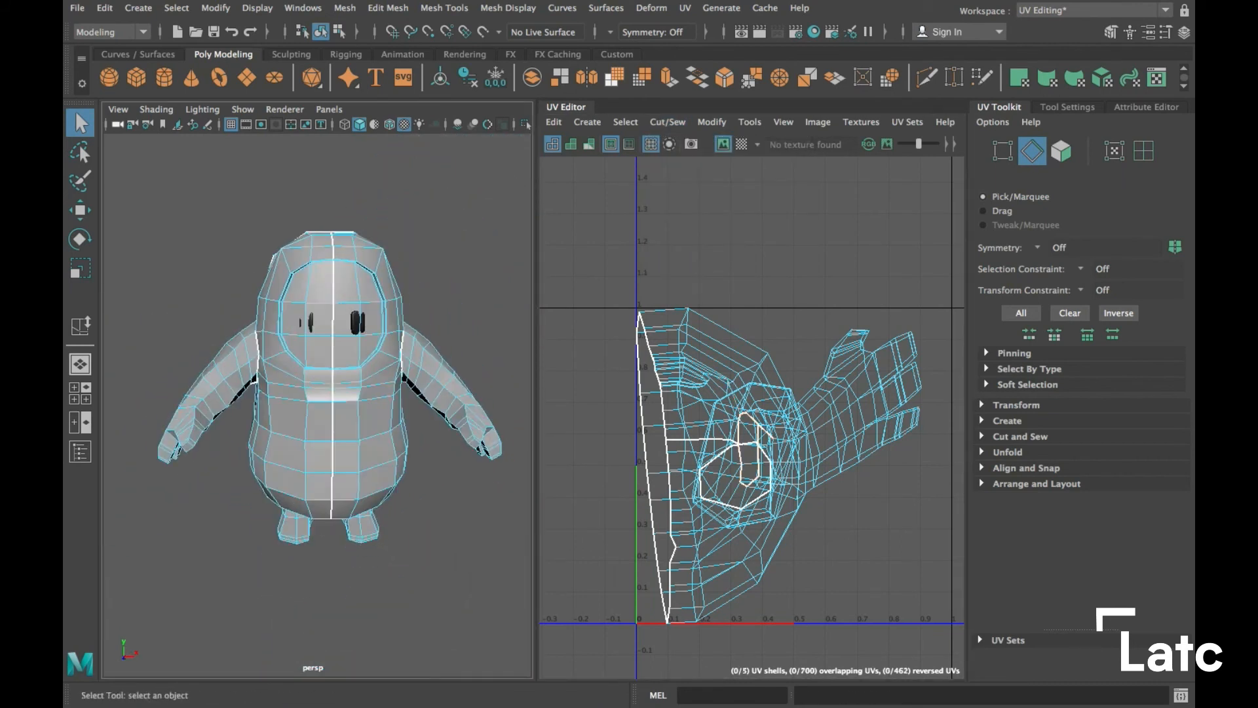
Select the edges along the body's vertical centre line and sew their UVs together
right_click(288, 205)
right_click_drag(275, 177, 286, 169)
left_click_drag(314, 367, 324, 364, "alt")
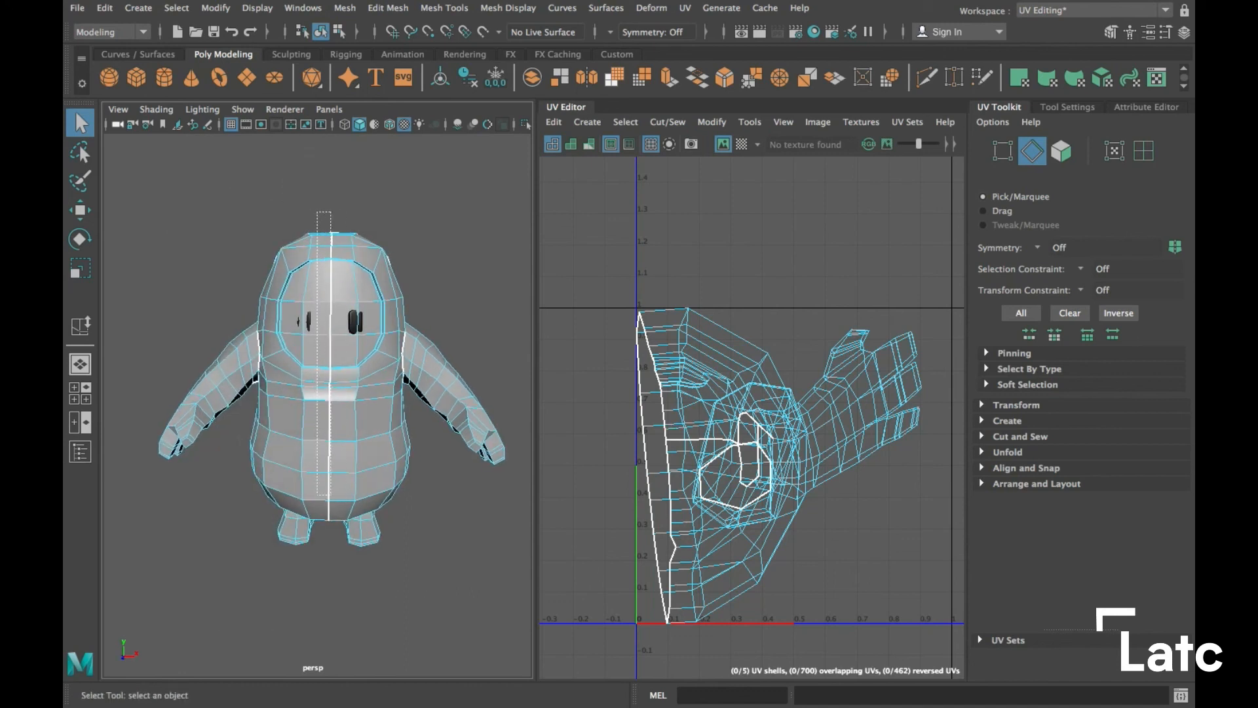
left_click_drag(316, 211, 348, 551)
left_click_drag(407, 276, 367, 341, "alt")
left_click(668, 122)
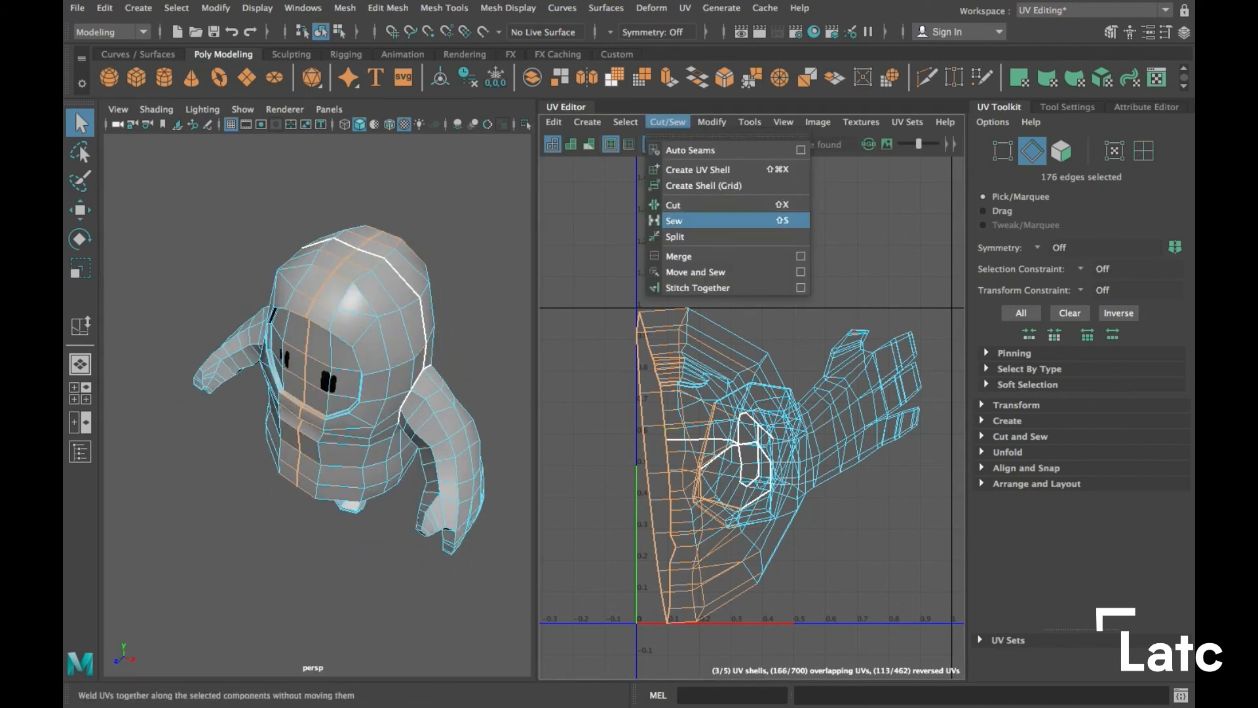
left_click(674, 220)
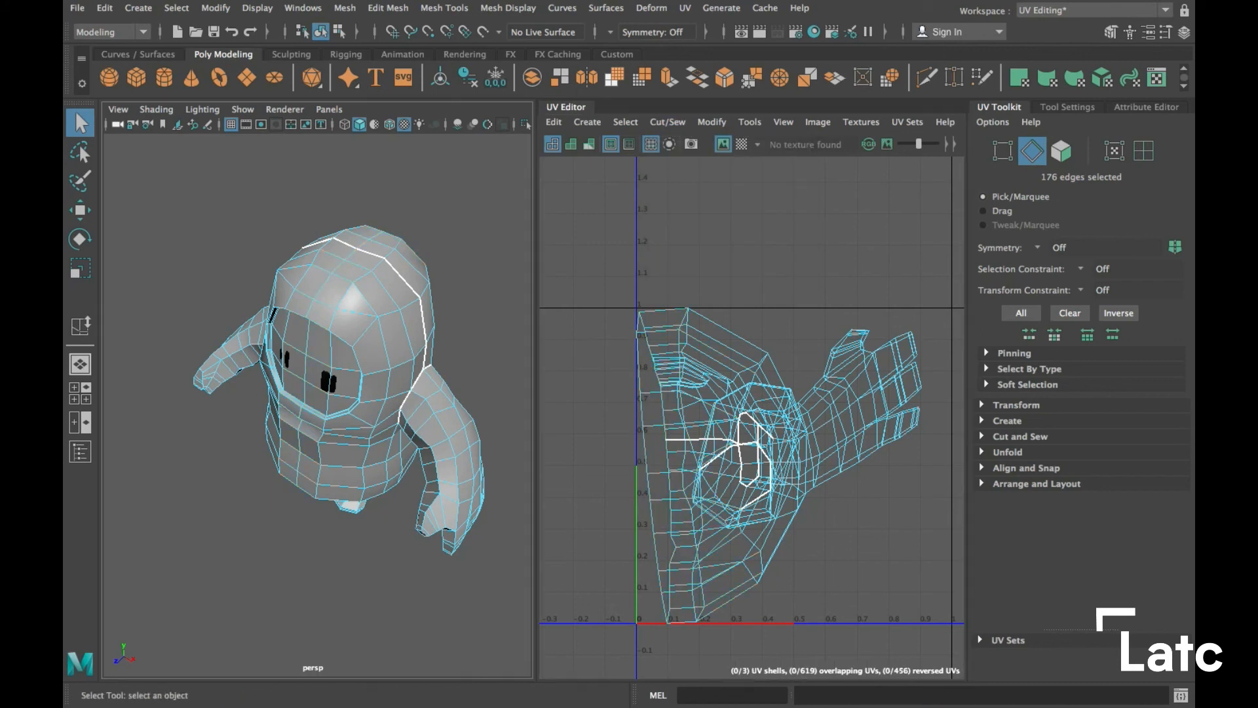
Cut the UVs along the face opening's inner rim, covering its lower edge and the character's left side, and clear the selection
left_click_drag(268, 426, 262, 216, "alt")
left_click_drag(223, 406, 445, 419, "alt")
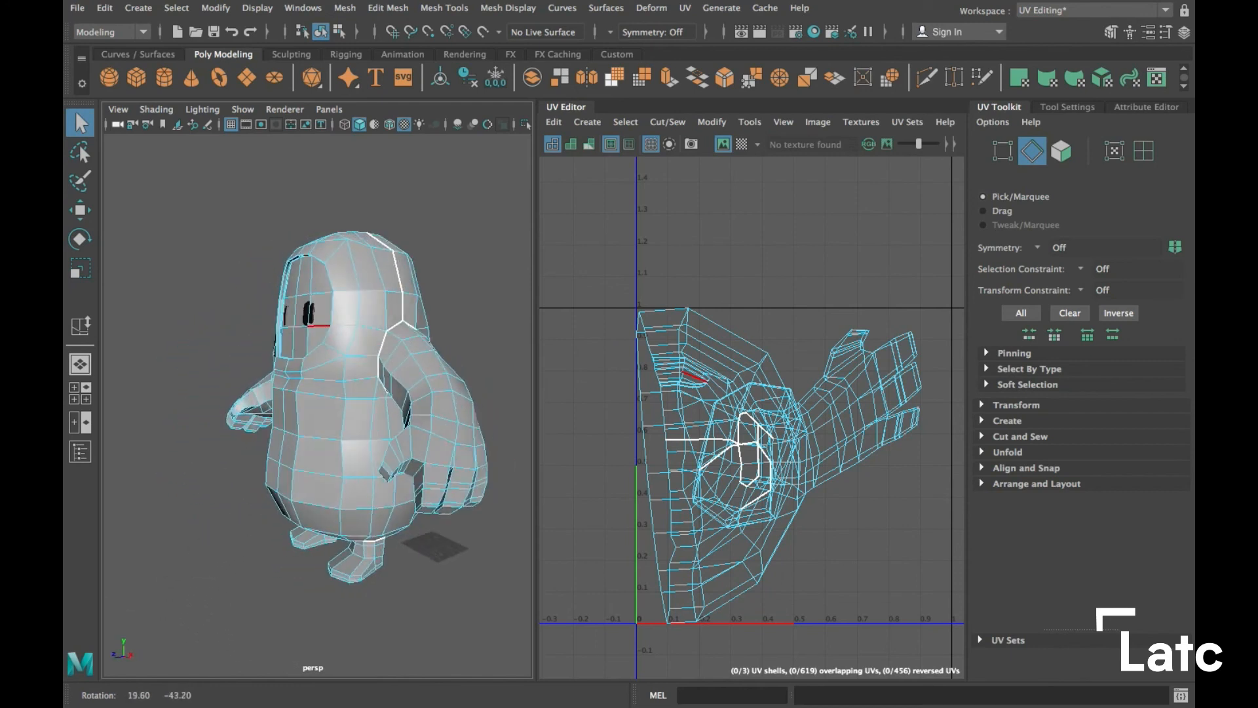
right_click_drag(314, 367, 393, 367, "alt")
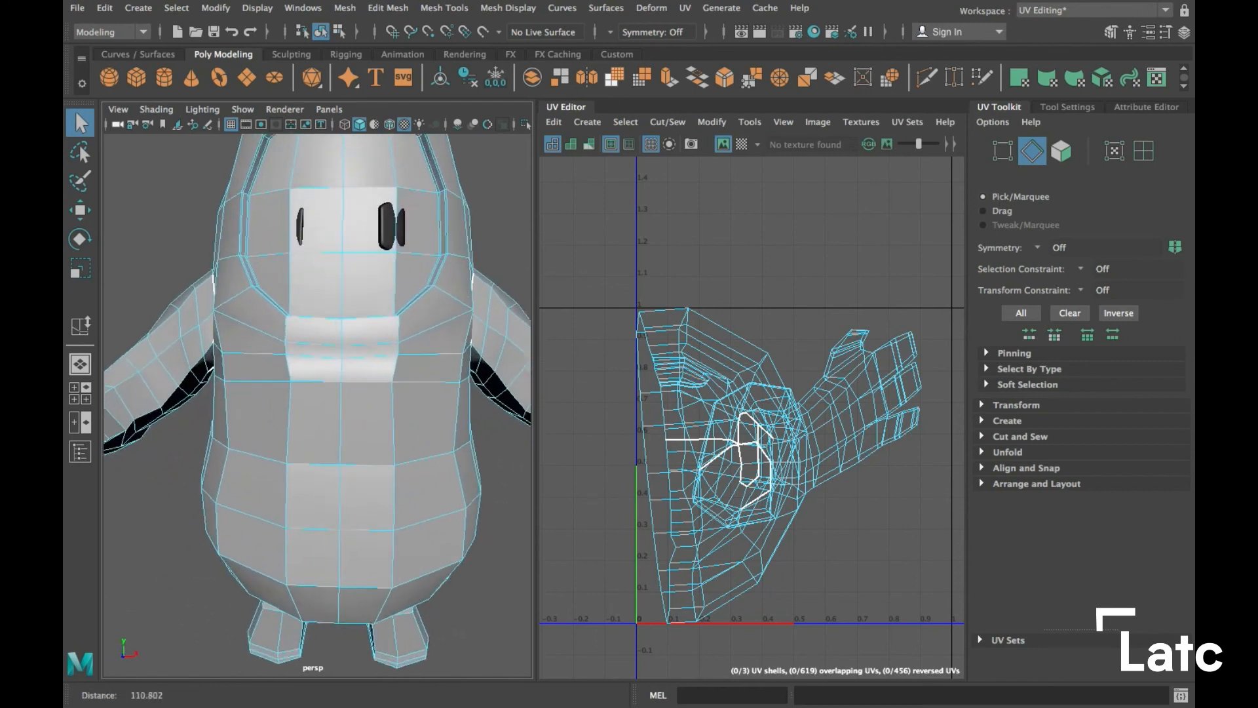
middle_click_drag(328, 354, 306, 397, "alt")
middle_click_drag(328, 341, 257, 401, "alt")
left_click_drag(257, 402, 269, 393, "alt")
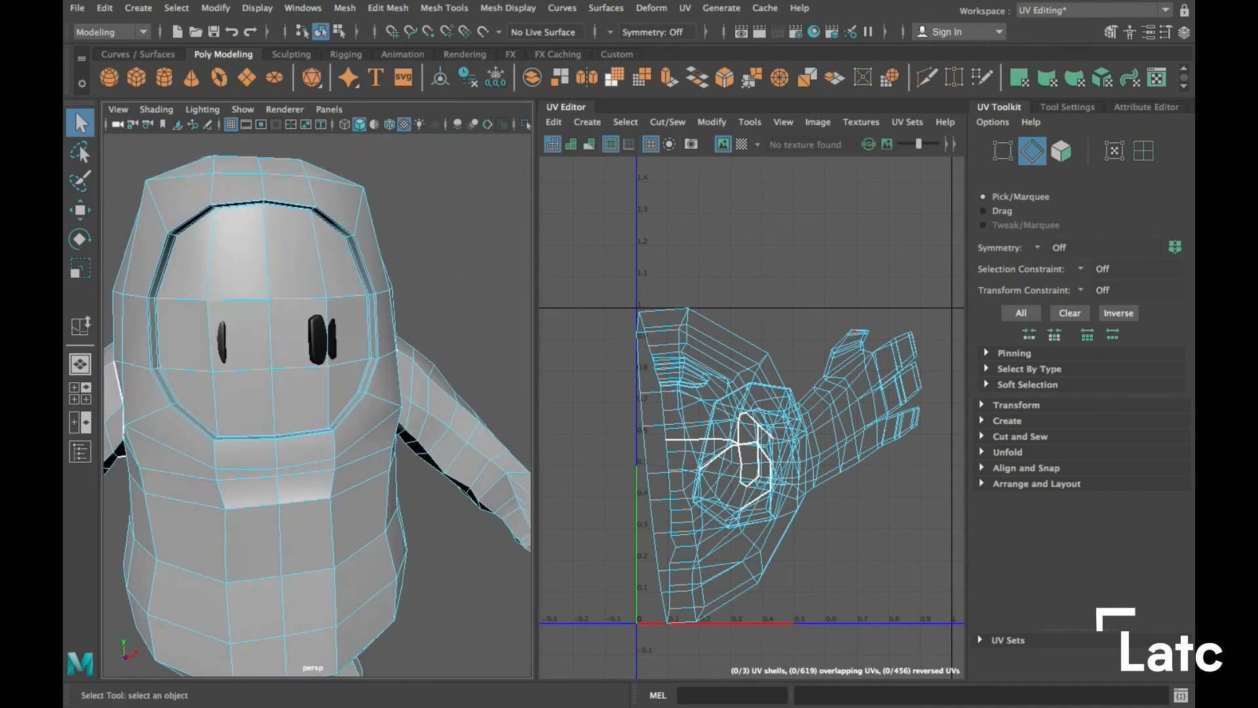
scroll(317, 405, "up", 10)
middle_click_drag(393, 367, 190, 439, "alt")
right_click_drag(317, 405, 351, 405, "alt")
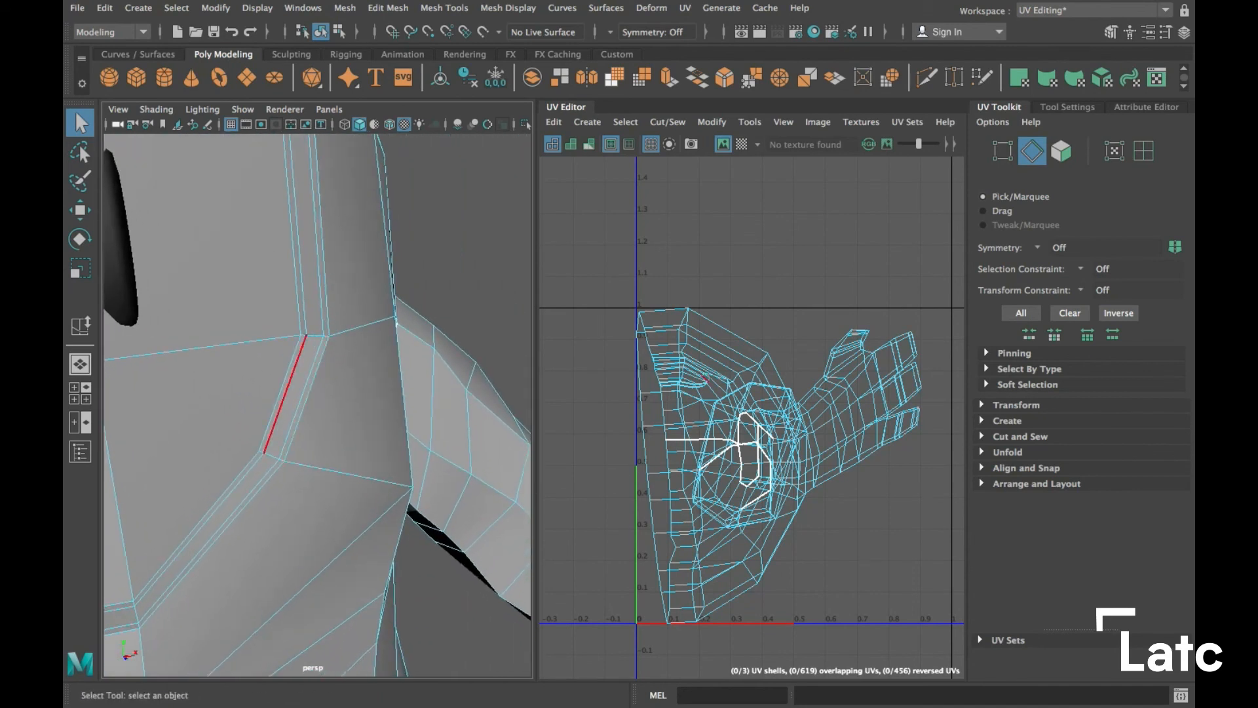
middle_click_drag(288, 469, 419, 412, "alt")
right_click_drag(339, 464, 243, 443, "alt")
middle_click_drag(347, 382, 378, 395, "alt")
left_click_drag(387, 397, 337, 409, "alt")
middle_click_drag(322, 410, 373, 418, "alt")
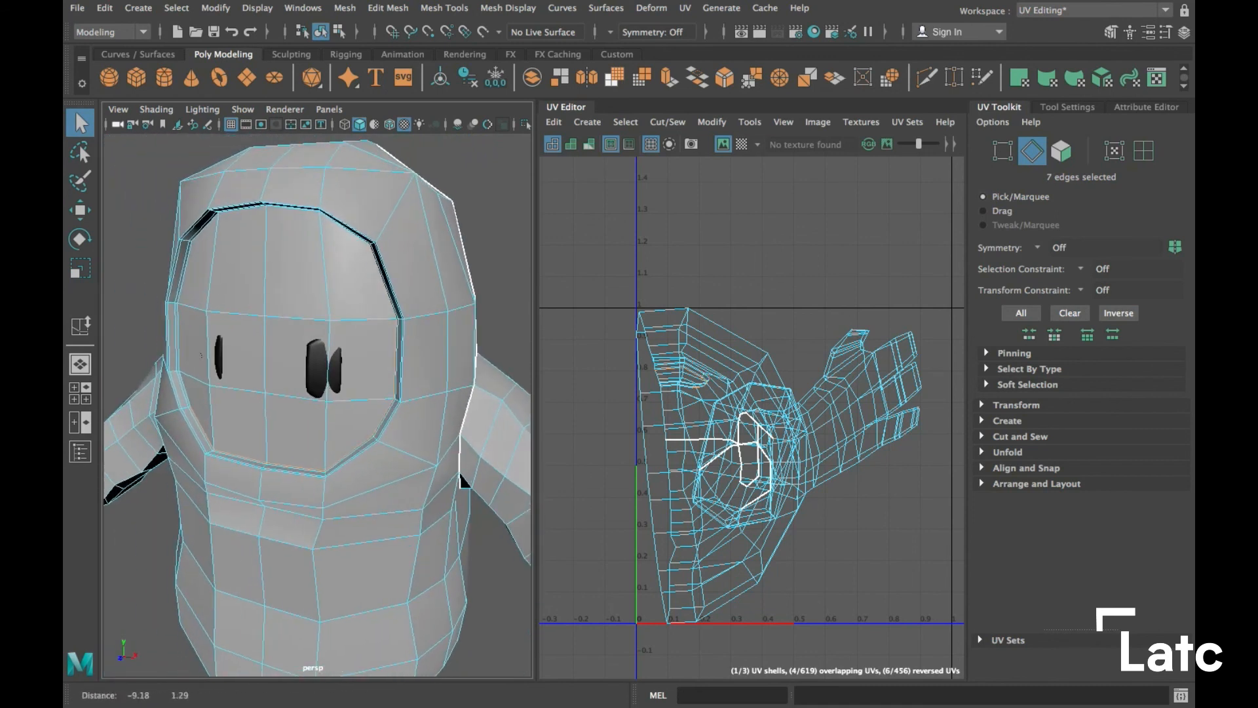
left_click(667, 123)
left_click(681, 204)
left_click_drag(377, 406, 434, 376, "alt")
left_click(478, 295)
Select the edges along the upper part of the face opening's inner rim
left_click_drag(452, 328, 385, 336, "alt")
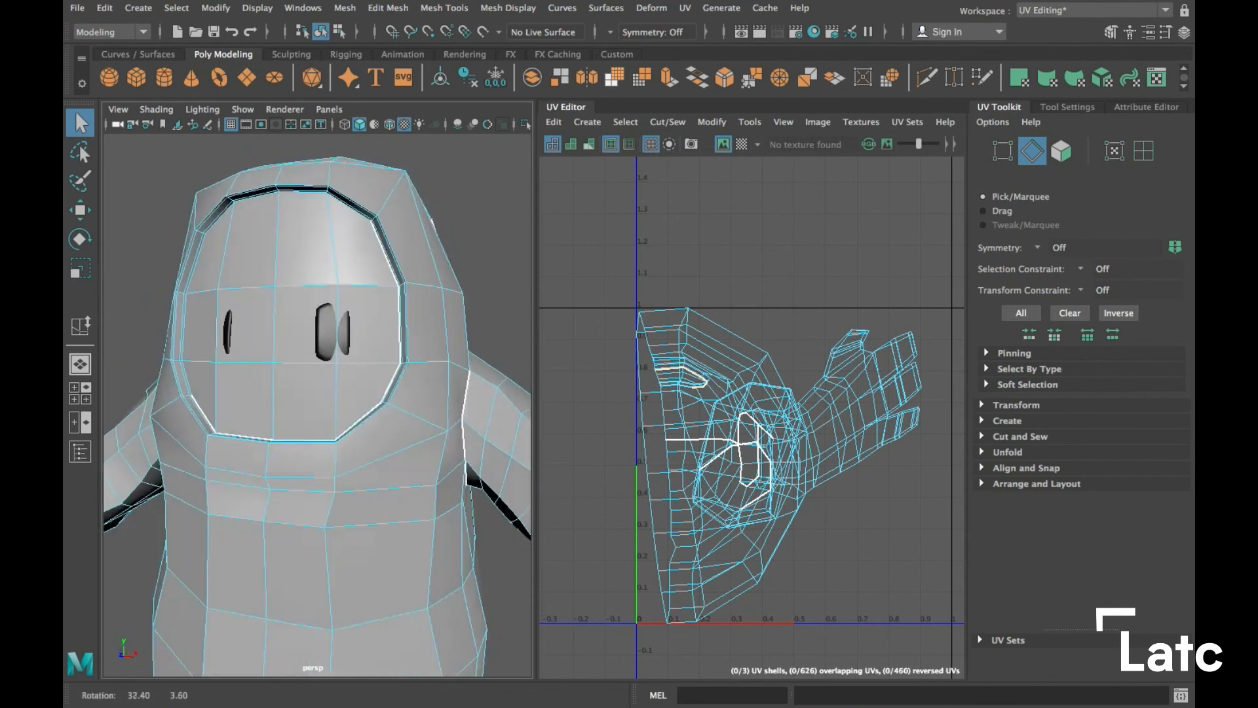
middle_click_drag(386, 336, 384, 373, "alt")
right_click_drag(384, 373, 440, 371, "alt")
middle_click_drag(399, 315, 404, 459, "alt")
left_click_drag(404, 433, 423, 408, "alt")
right_click_drag(393, 341, 441, 338, "alt")
middle_click_drag(420, 262, 383, 387, "alt")
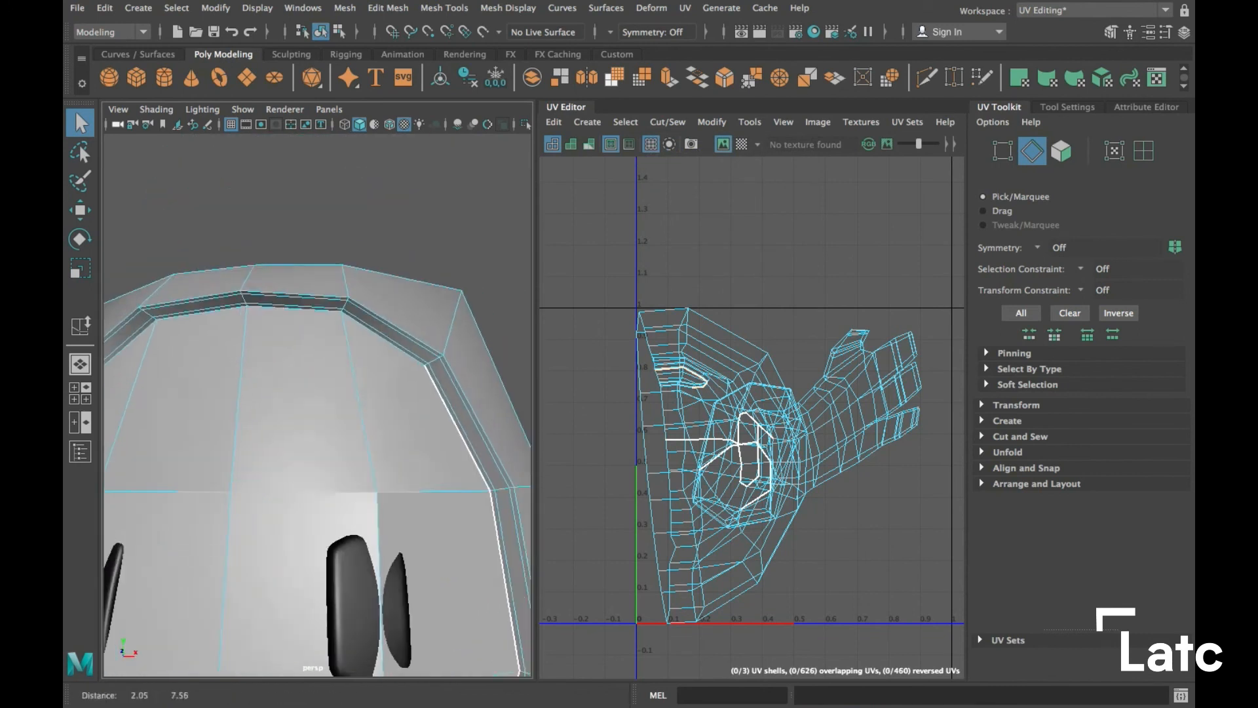
left_click_drag(377, 347, 377, 321, "alt")
right_click_drag(377, 321, 426, 322, "alt")
middle_click_drag(426, 321, 407, 334, "alt")
left_click(398, 305)
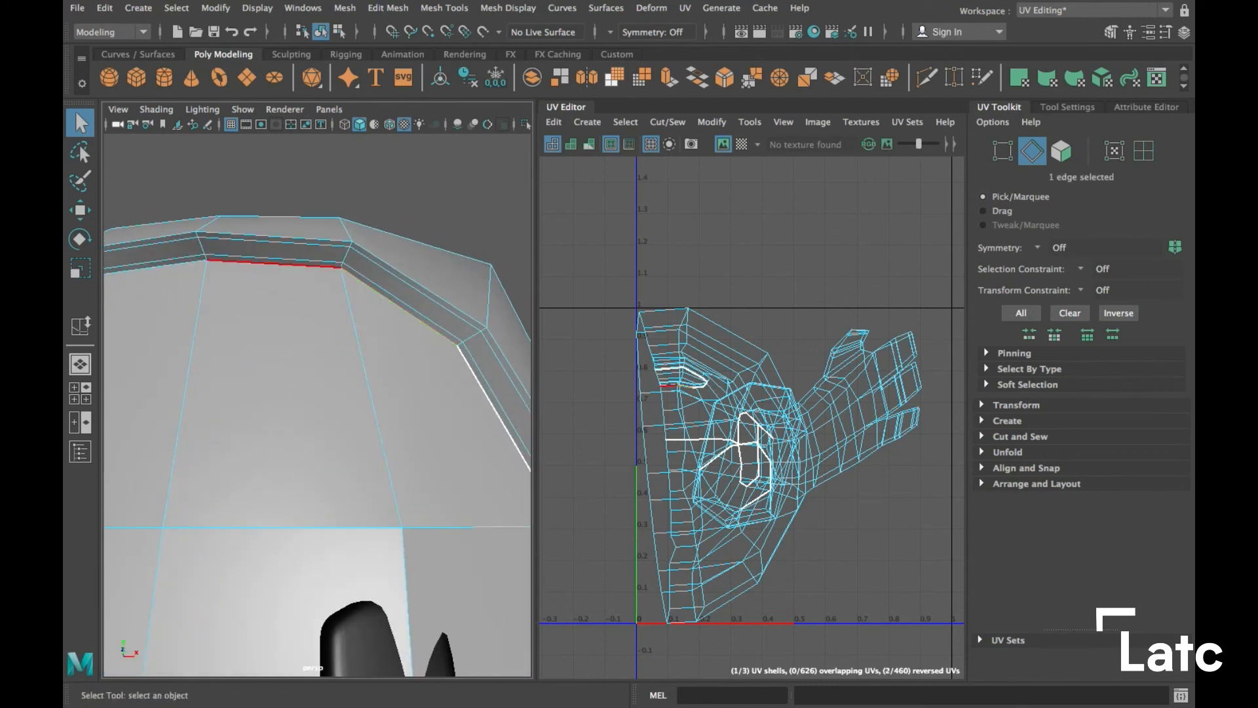
right_click_drag(372, 394, 325, 393, "alt")
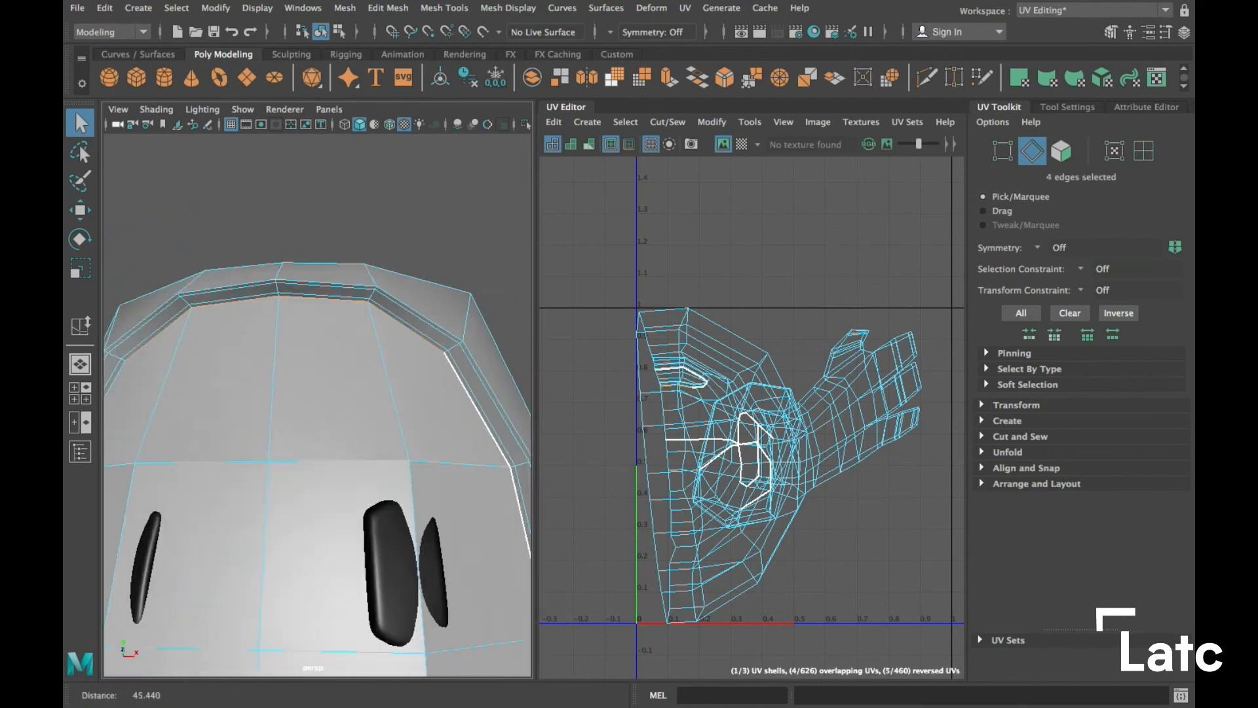
Add the inner-rim edges on the face's right side to the selection and cut the UVs to close the seam around the face
left_click_drag(324, 393, 347, 360, "alt")
middle_click_drag(347, 360, 439, 337, "alt")
right_click_drag(394, 374, 468, 374, "alt")
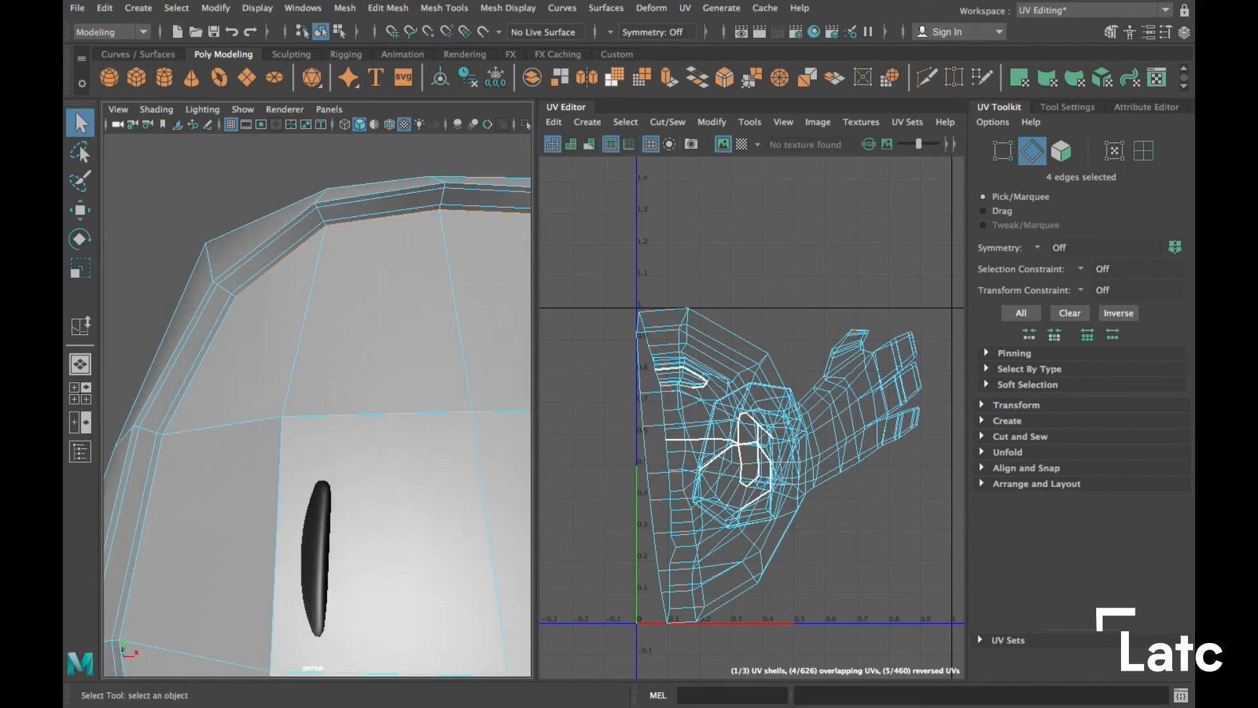
left_click(199, 365, "shift")
middle_click_drag(200, 365, 258, 268, "alt")
left_click(198, 452, "shift")
middle_click_drag(198, 452, 215, 286, "alt")
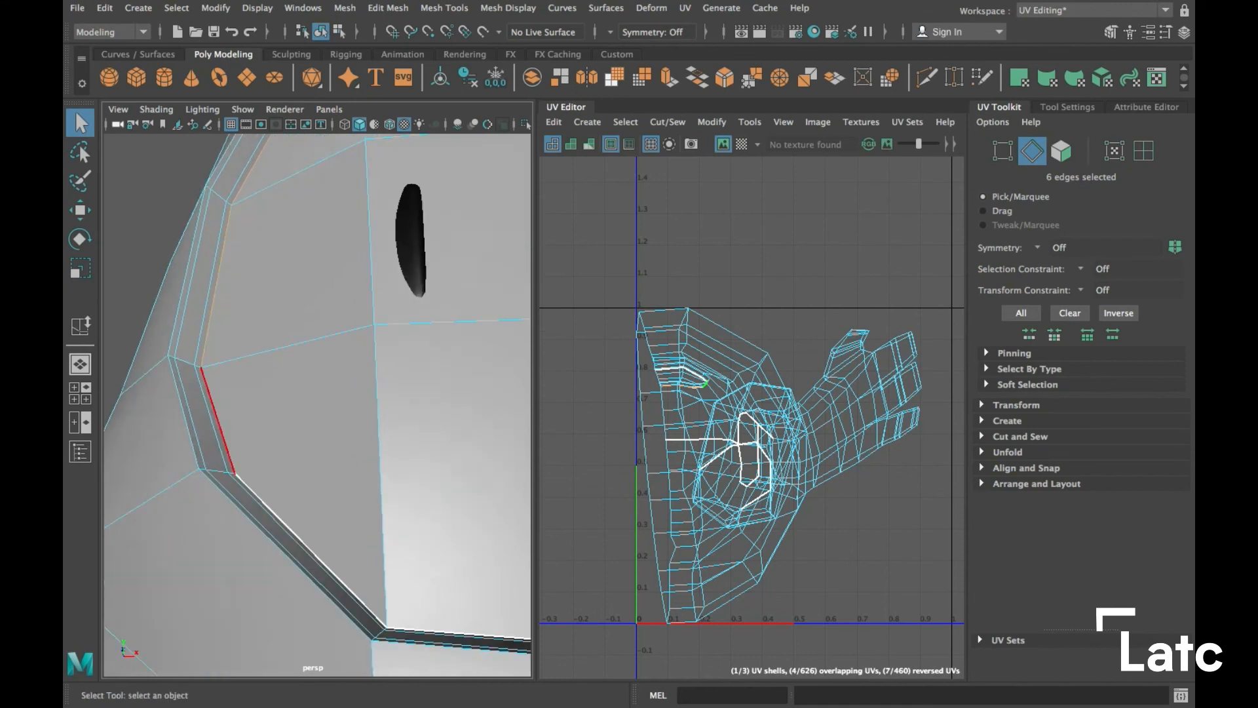
left_click(667, 122)
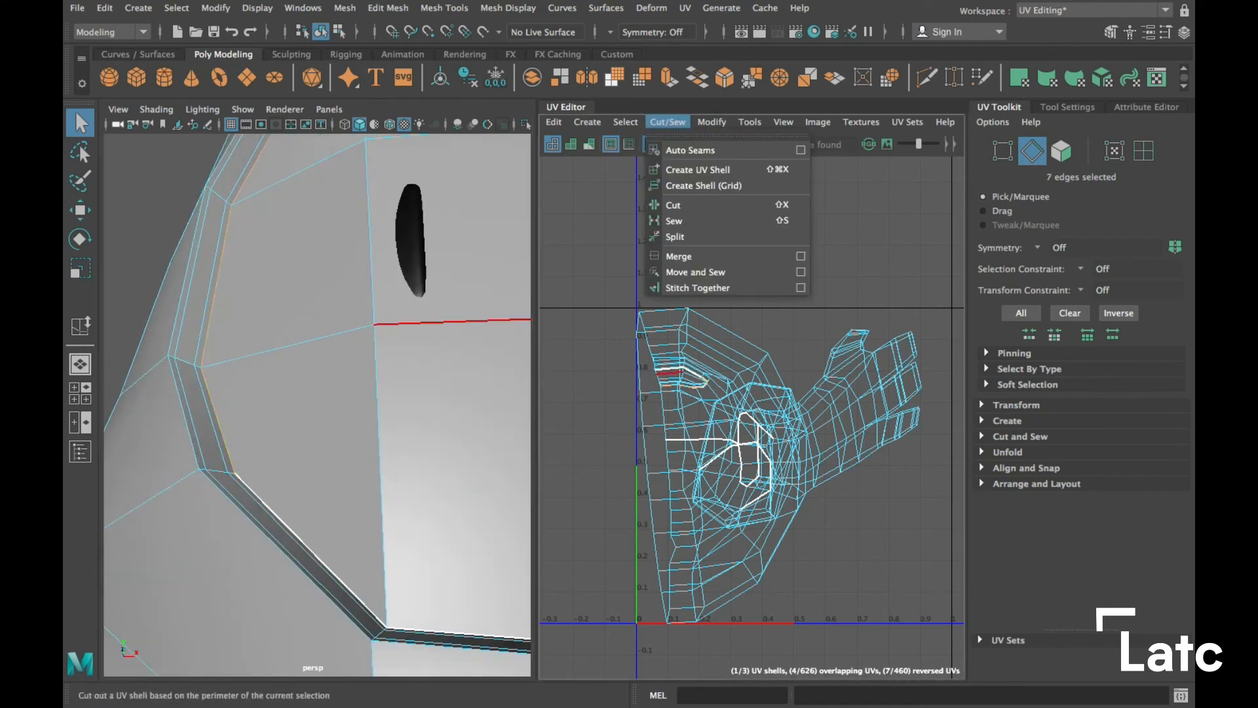
left_click(663, 204)
scroll(288, 347, "down", 10)
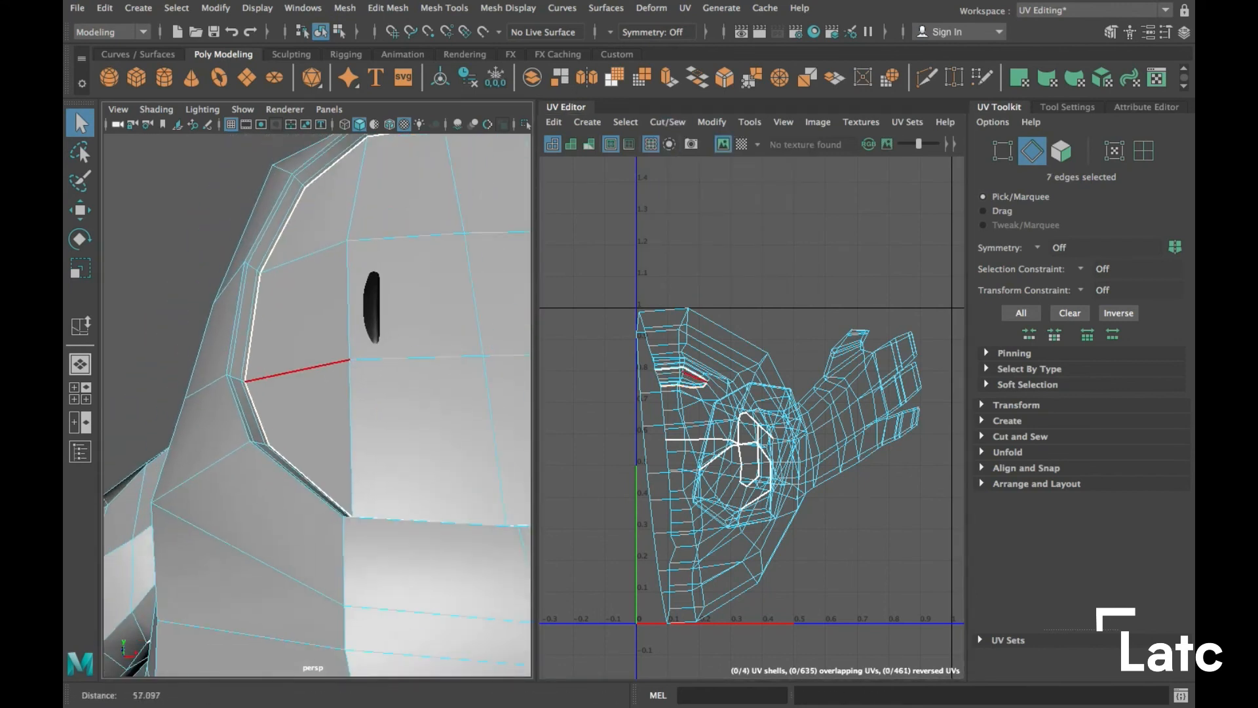
Cut the UVs along the selected edges on the belly and the top of the head, and clear the selection
left_click_drag(288, 347, 262, 348, "alt")
scroll(230, 344, "down", 4)
middle_click_drag(262, 347, 262, 245, "alt")
scroll(315, 419, "down", 3)
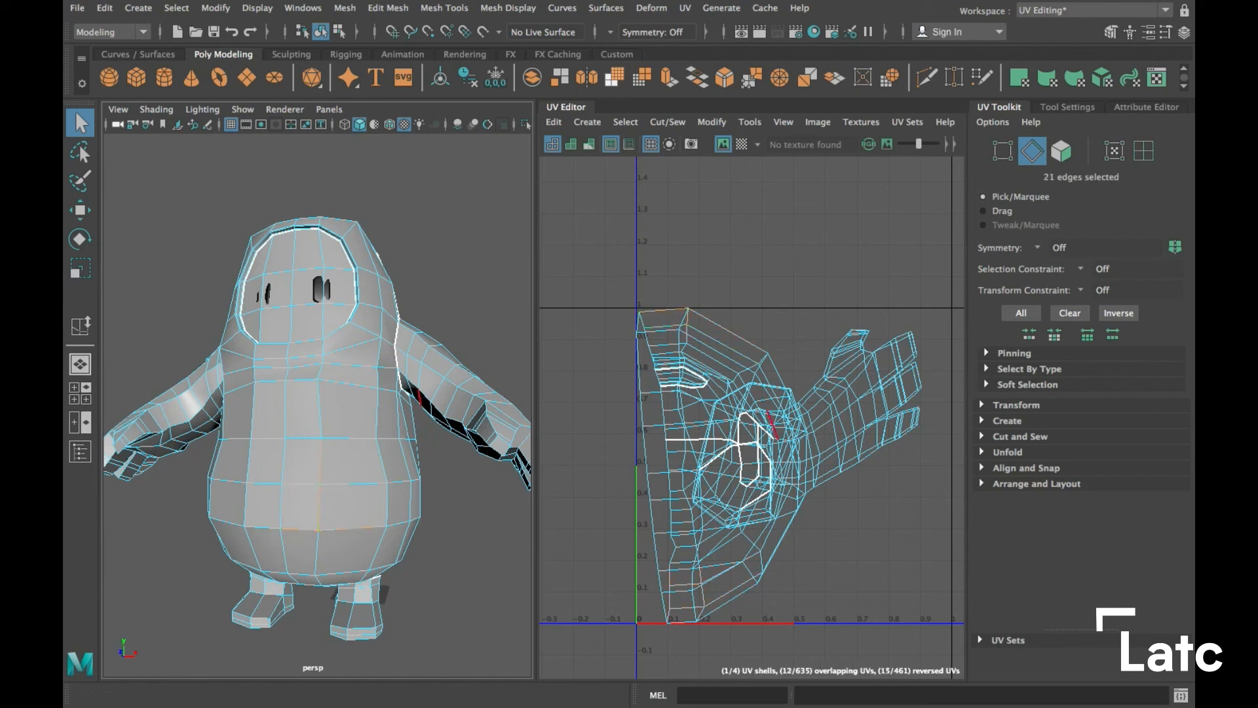
left_click(668, 122)
left_click(675, 204)
left_click(453, 262)
Sew the UVs of the selected edges across the character's lower body and arms
left_click_drag(446, 315, 381, 320, "alt")
left_click_drag(118, 377, 198, 384, "alt")
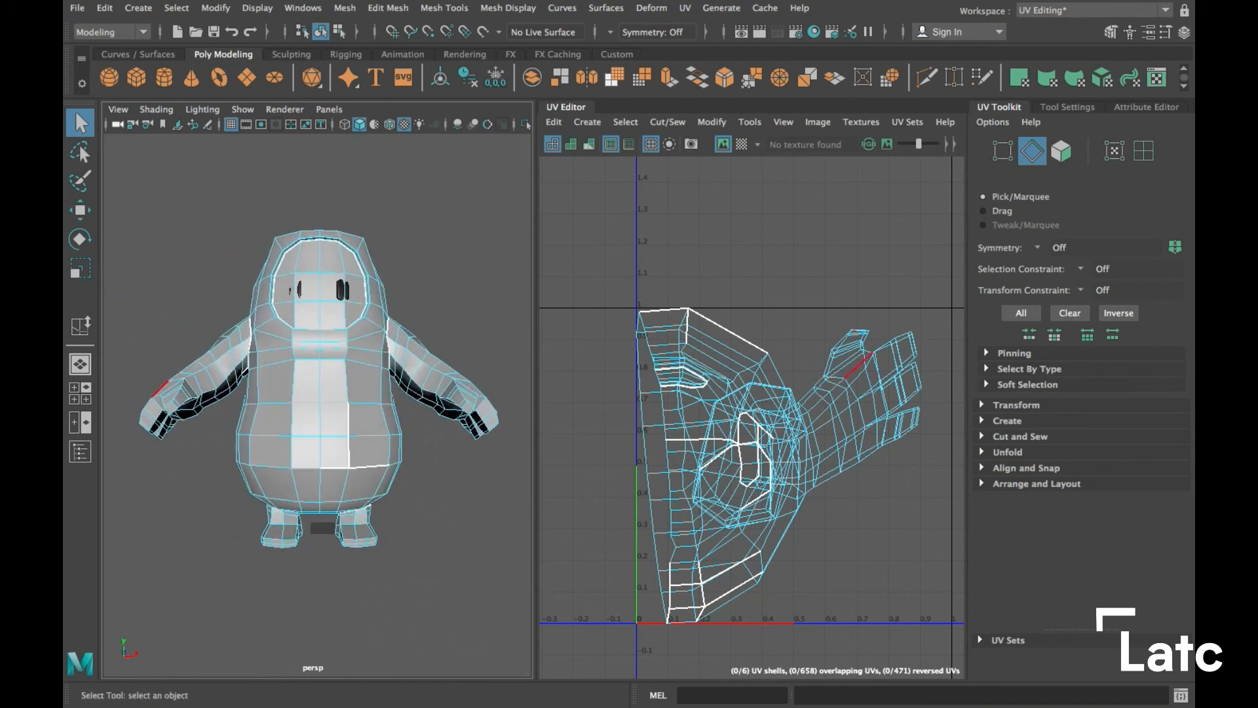
left_click_drag(420, 328, 177, 331, "alt")
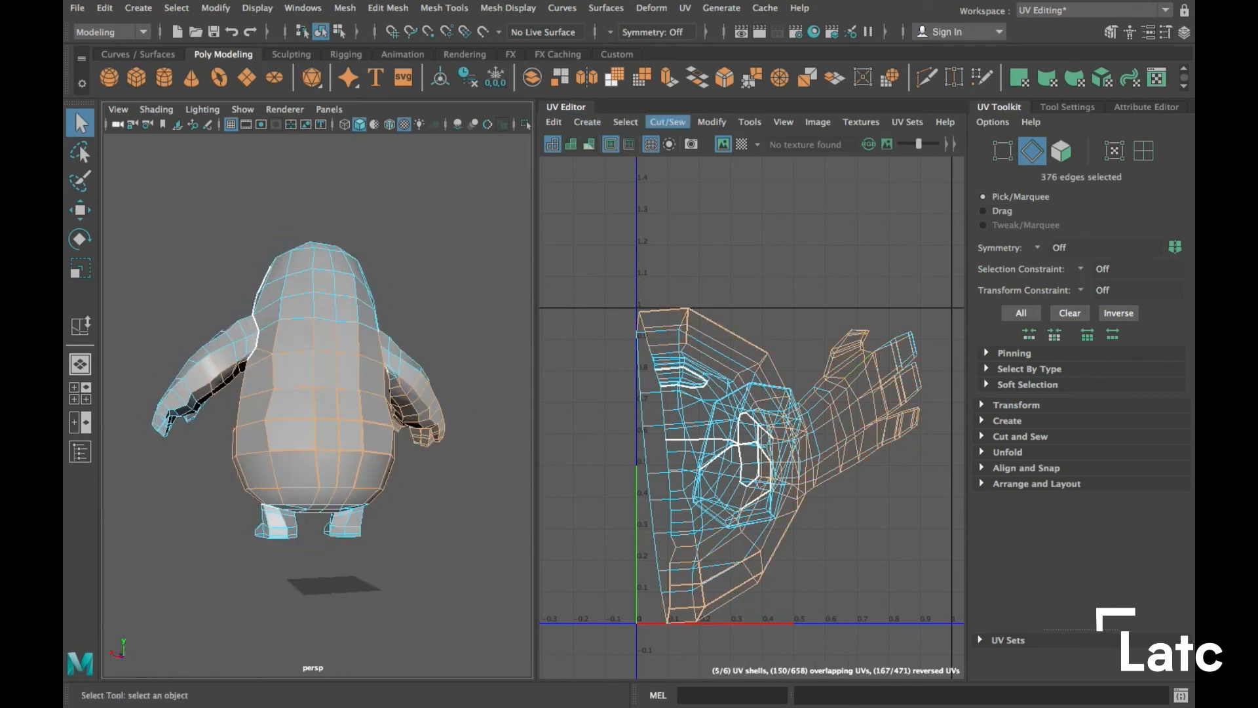
left_click(668, 122)
left_click(694, 220)
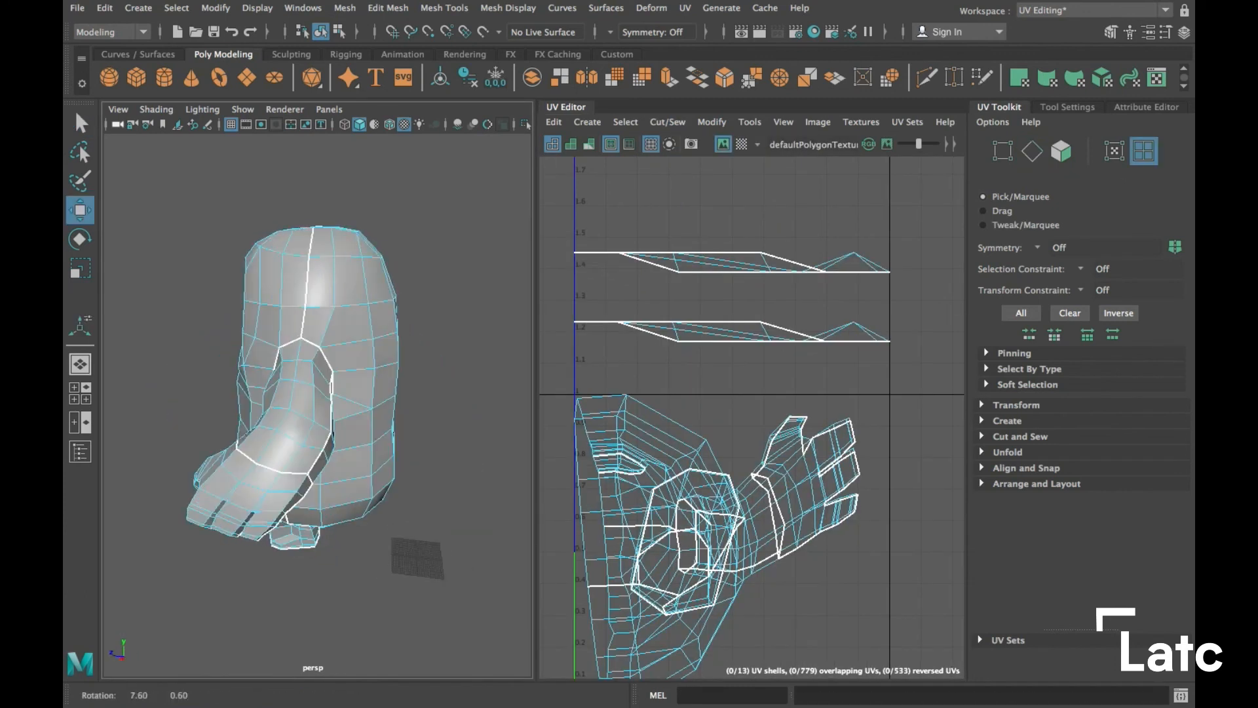
Examine the seams around the head, arms, hands and legs from several angles
left_click_drag(367, 393, 269, 387, "alt")
left_click_drag(354, 393, 266, 452, "alt")
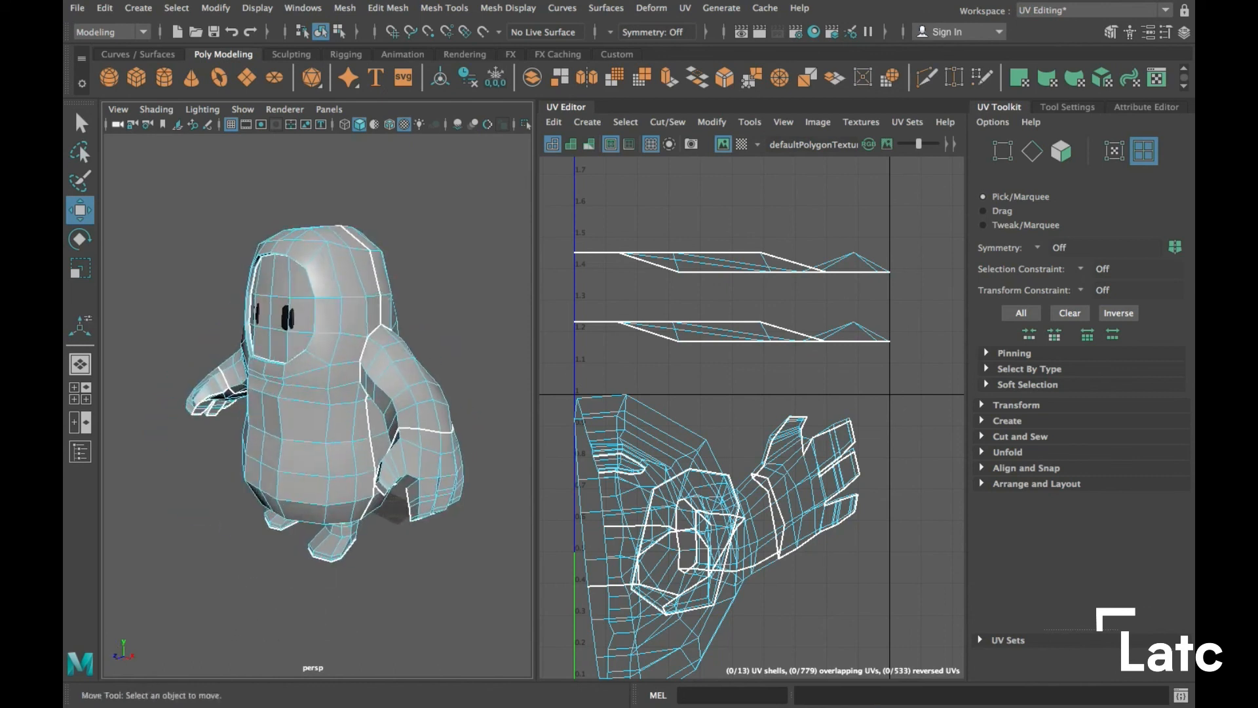
left_click_drag(315, 394, 321, 452, "alt")
right_click_drag(295, 394, 367, 393, "alt")
left_click_drag(315, 393, 436, 344, "alt")
right_click_drag(393, 353, 429, 357, "alt")
left_click_drag(429, 358, 400, 321, "alt")
right_click_drag(400, 321, 321, 321, "alt")
middle_click_drag(321, 321, 387, 308, "alt")
left_click_drag(387, 308, 346, 278, "alt")
Switch to UV shell selection, select the front body and hood shell, and unfold the character's UVs
right_click(345, 277)
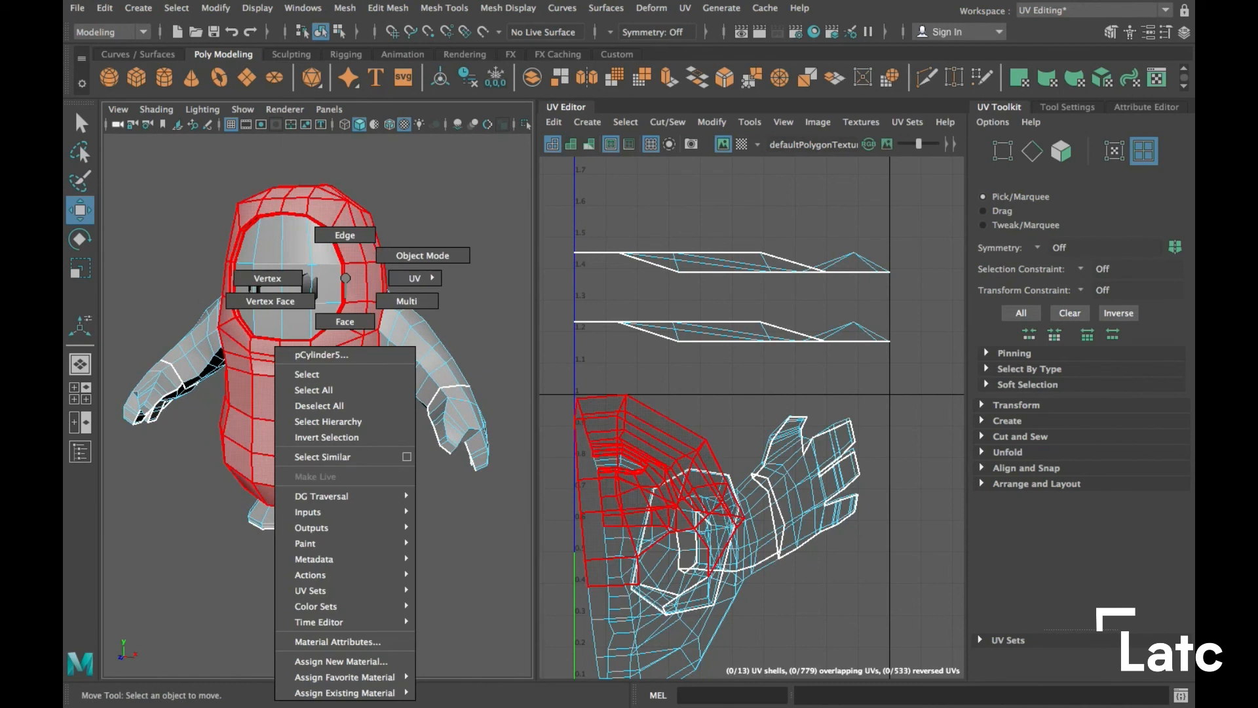
mouse_move(404, 272)
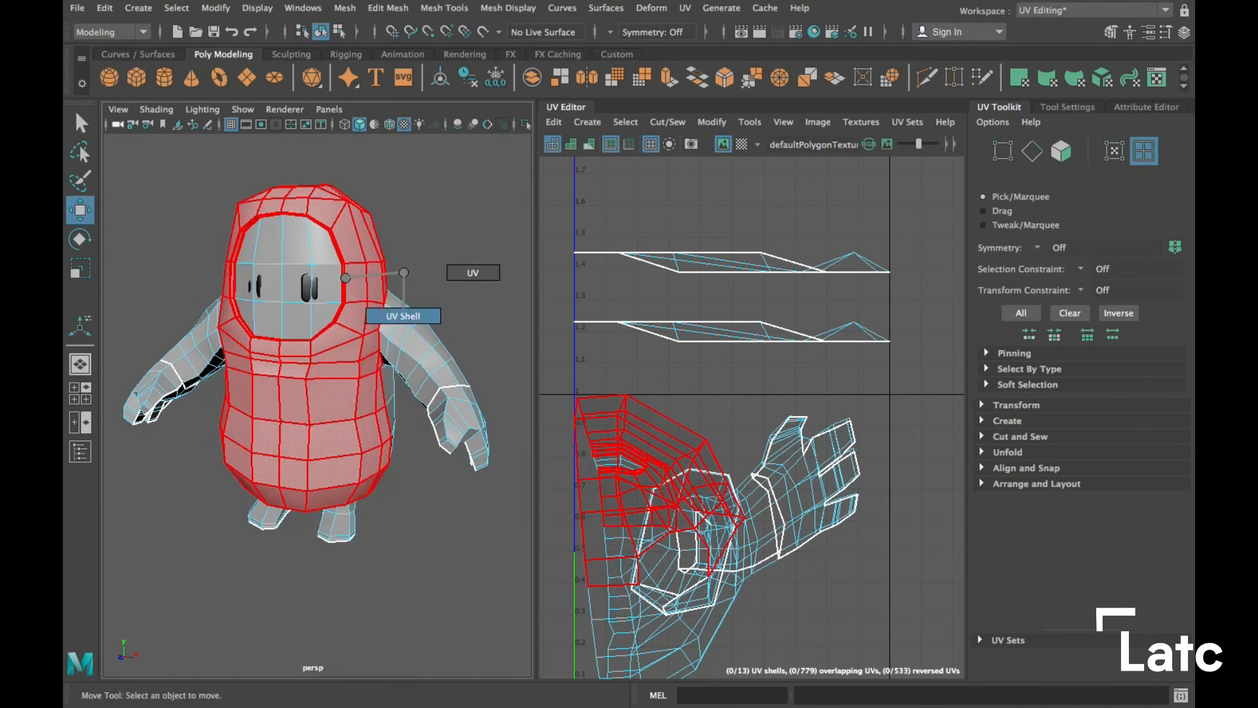
left_click(403, 316)
left_click(412, 335)
left_click_drag(413, 335, 472, 334, "alt")
left_click(299, 328)
left_click(334, 393)
left_click_drag(367, 367, 439, 365, "alt")
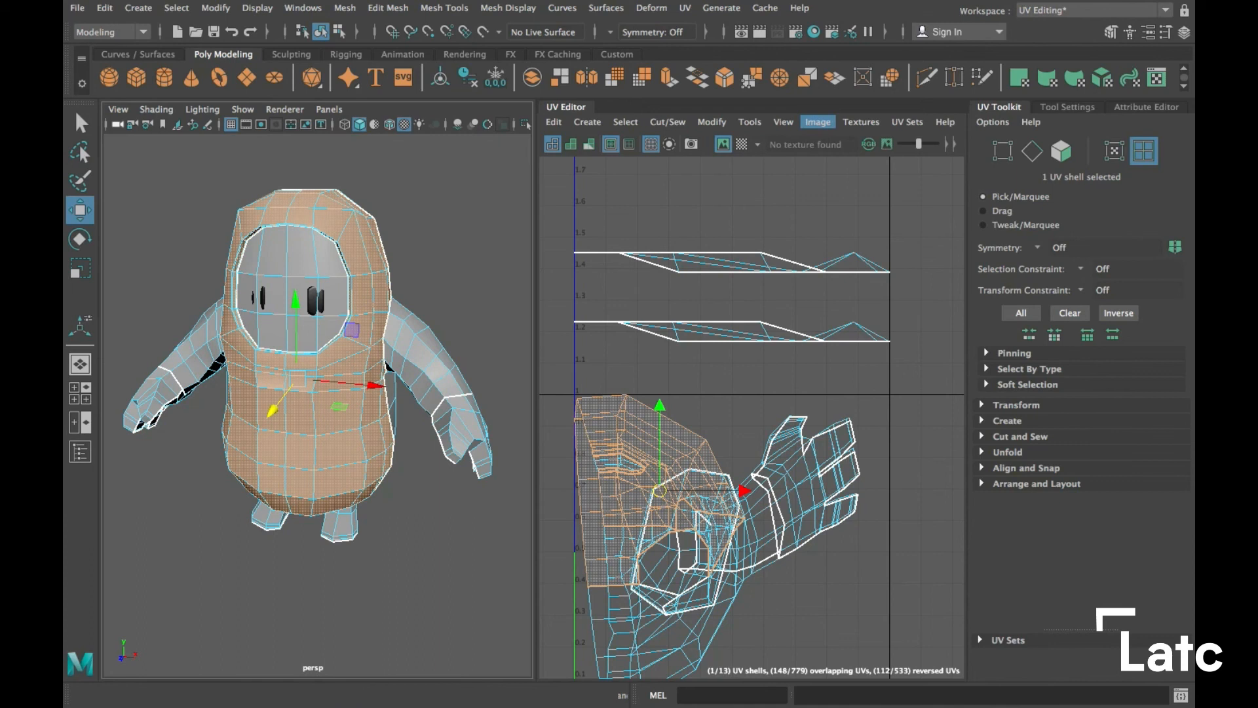
left_click(818, 122)
mouse_move(749, 122)
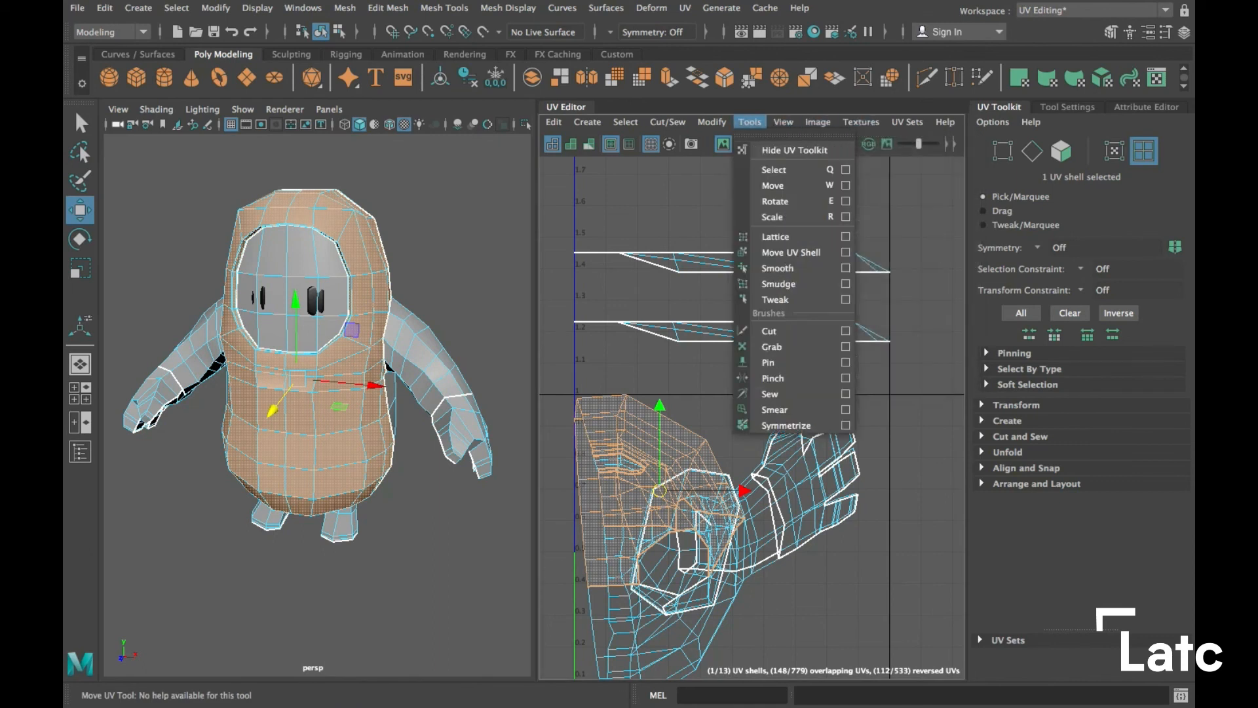
mouse_move(712, 121)
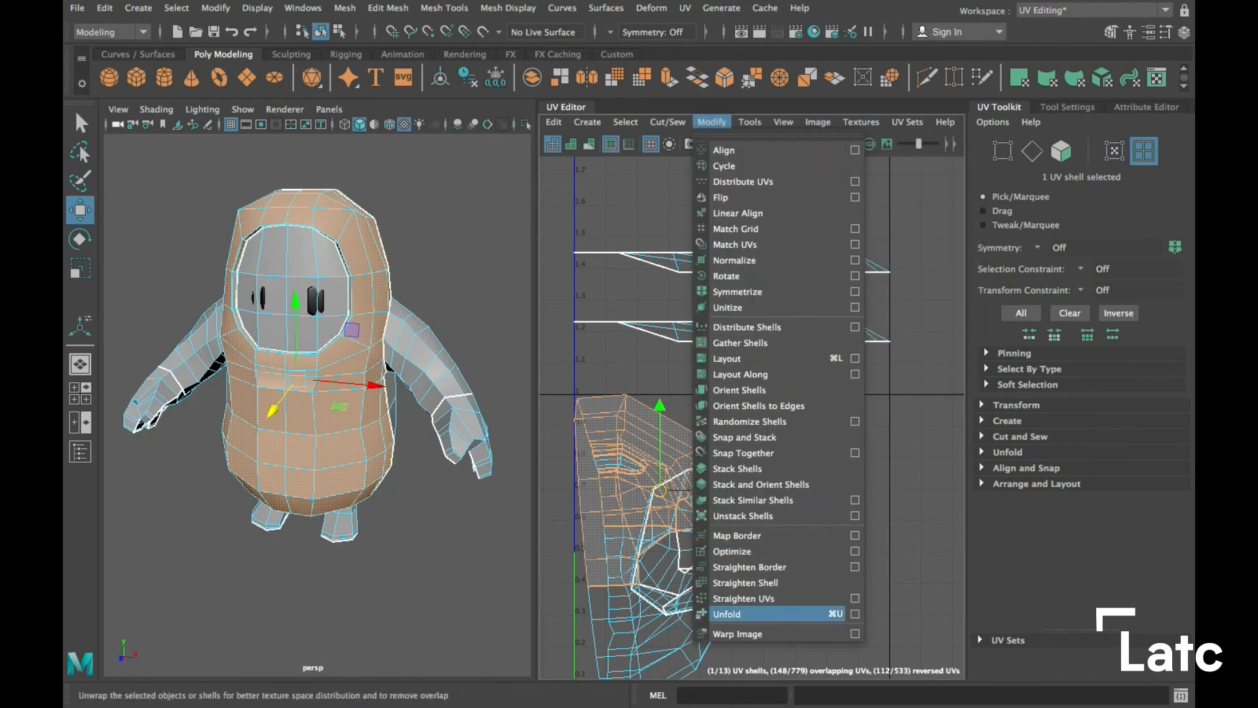
left_click(728, 614)
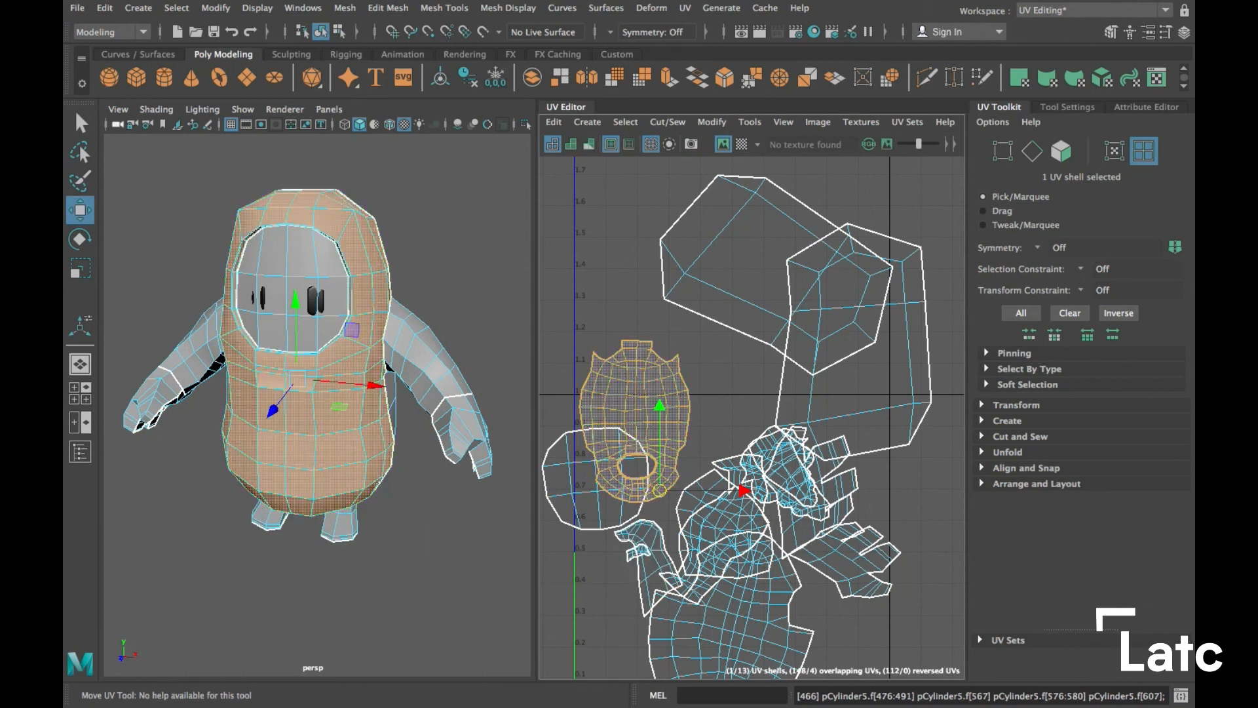
Move the front body shell above the UV tile and place the face shell beneath it, clear of the overlapping shells
middle_click_drag(733, 506, 741, 452, "alt")
left_click(721, 367)
left_click(644, 331)
left_click_drag(642, 367, 602, 248)
left_click(604, 425)
middle_click_drag(606, 426, 618, 387, "alt")
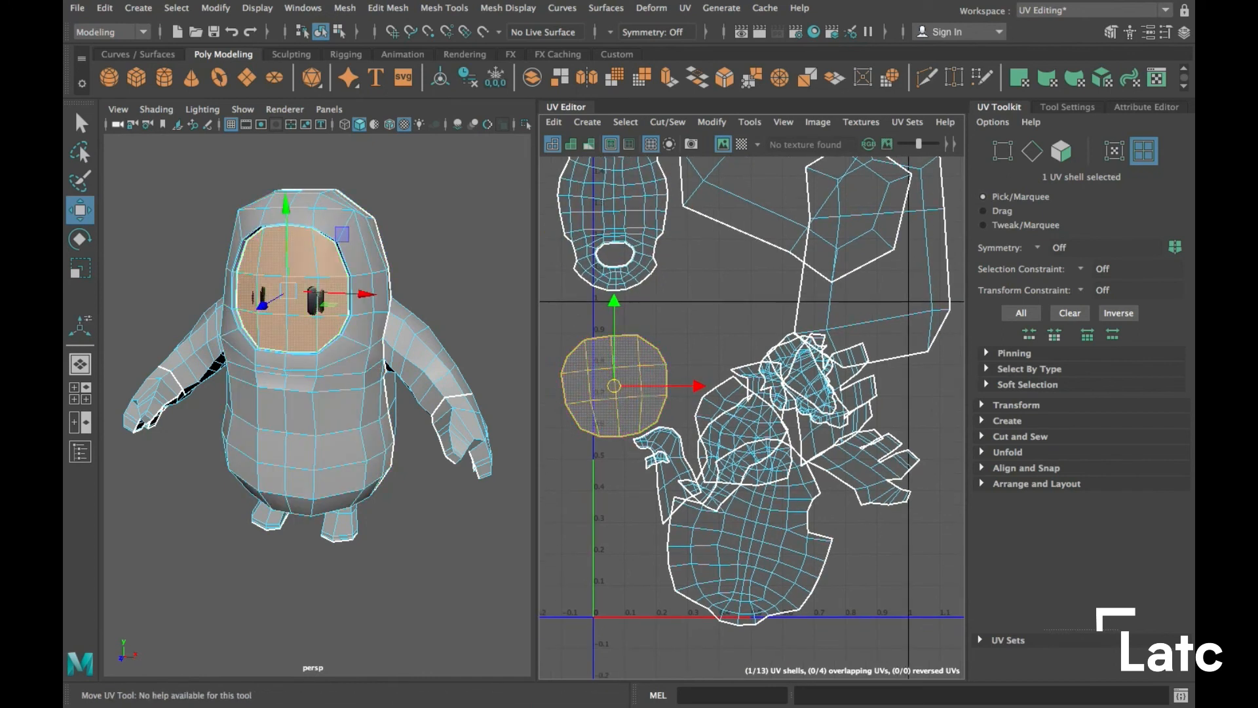
left_click_drag(616, 387, 583, 373)
Move the large back body shell below the overlapping shells in the UV layout
left_click(763, 532)
middle_click_drag(770, 532, 725, 404, "alt")
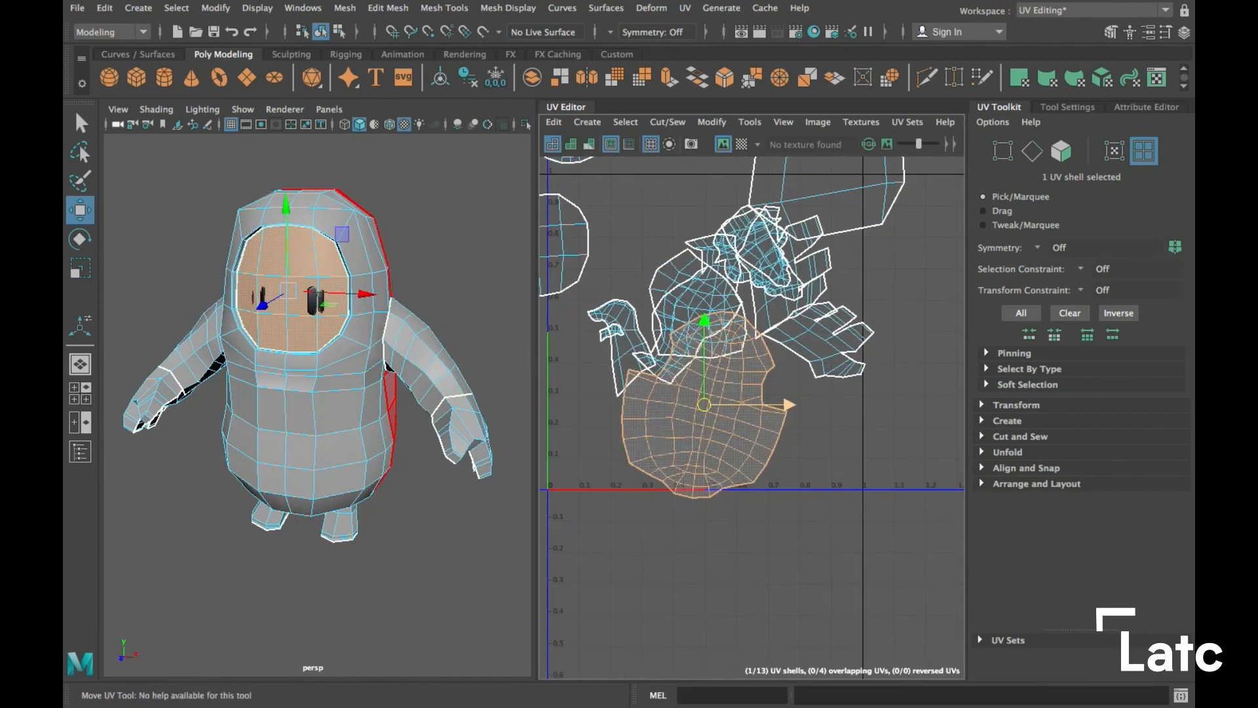
left_click_drag(704, 404, 781, 514)
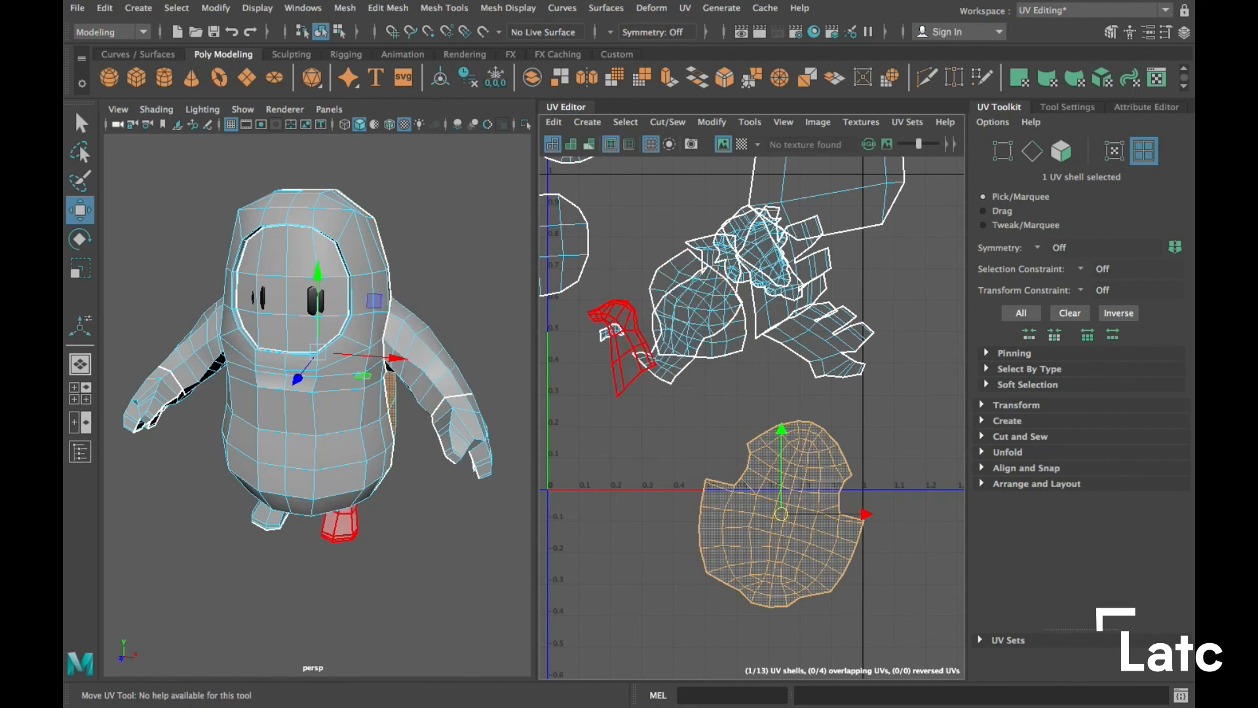
Move the two leg shells away from the arm shells and place them together below the face shell
left_click(620, 329)
middle_click_drag(618, 330, 666, 336, "alt")
left_click_drag(670, 353, 665, 457)
left_click(660, 338)
left_click_drag(661, 338, 584, 335)
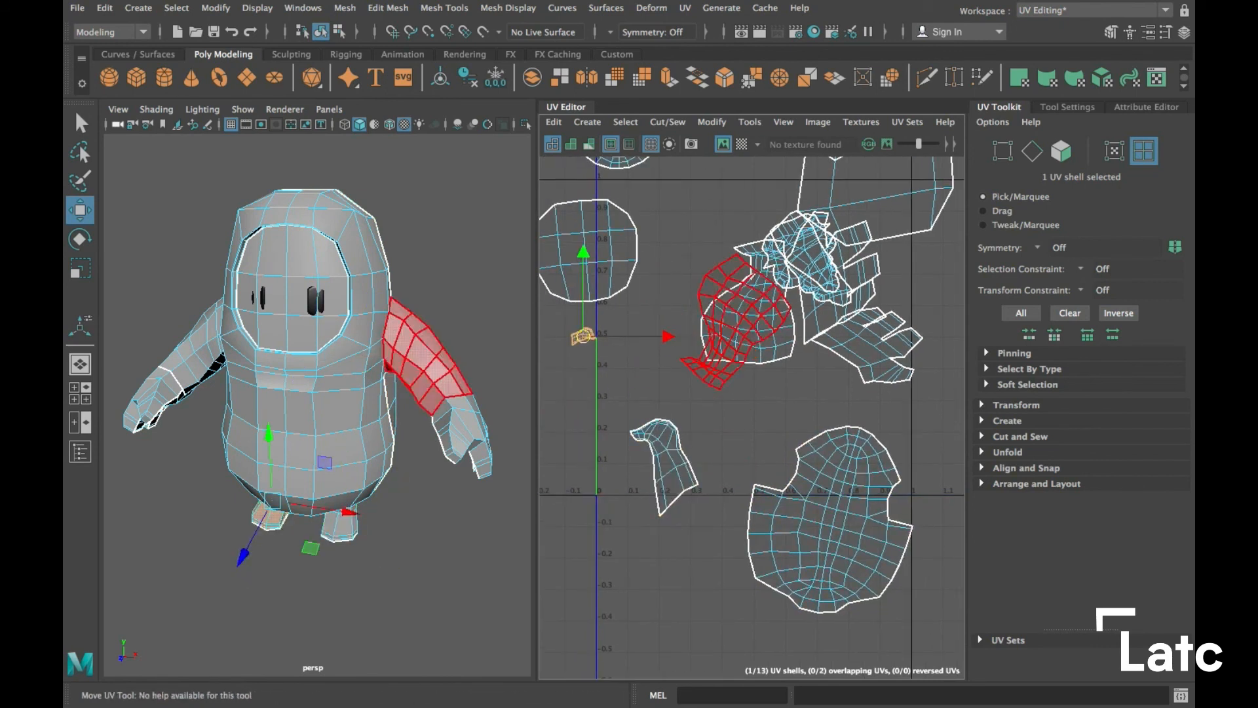
left_click(663, 462)
left_click_drag(664, 467, 591, 404)
Move the two large foot-sole shells apart and away from the overlapping hand shells
middle_click_drag(734, 331, 676, 472, "alt")
middle_click_drag(812, 285, 822, 393, "alt")
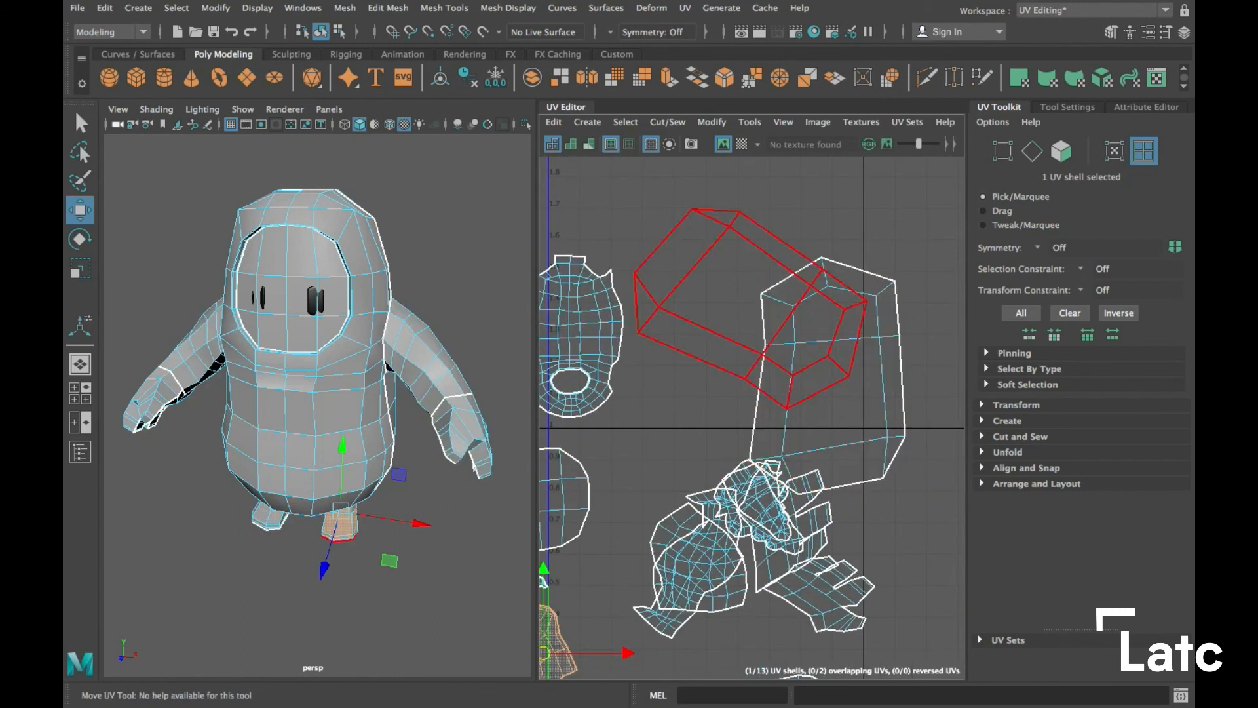
left_click(739, 294)
left_click_drag(323, 565, 331, 515, "alt")
left_click_drag(751, 309, 739, 202)
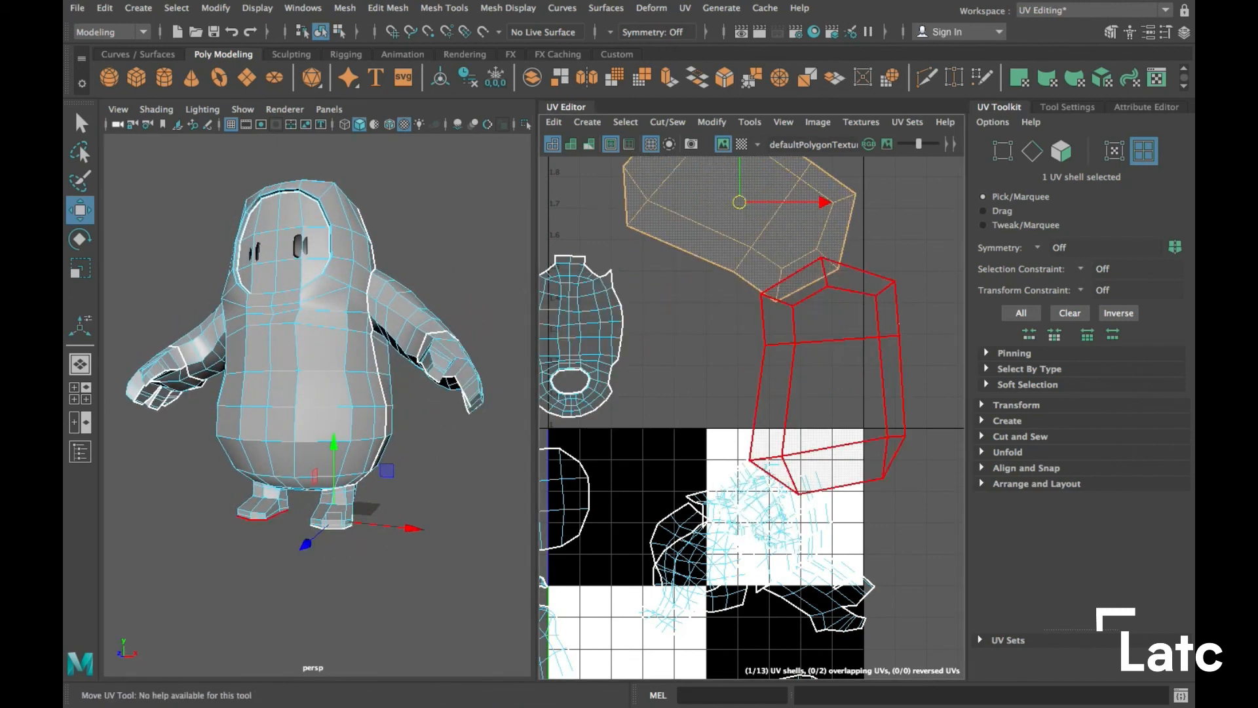
left_click(829, 367)
middle_click_drag(828, 367, 745, 361, "alt")
left_click_drag(745, 369, 855, 342)
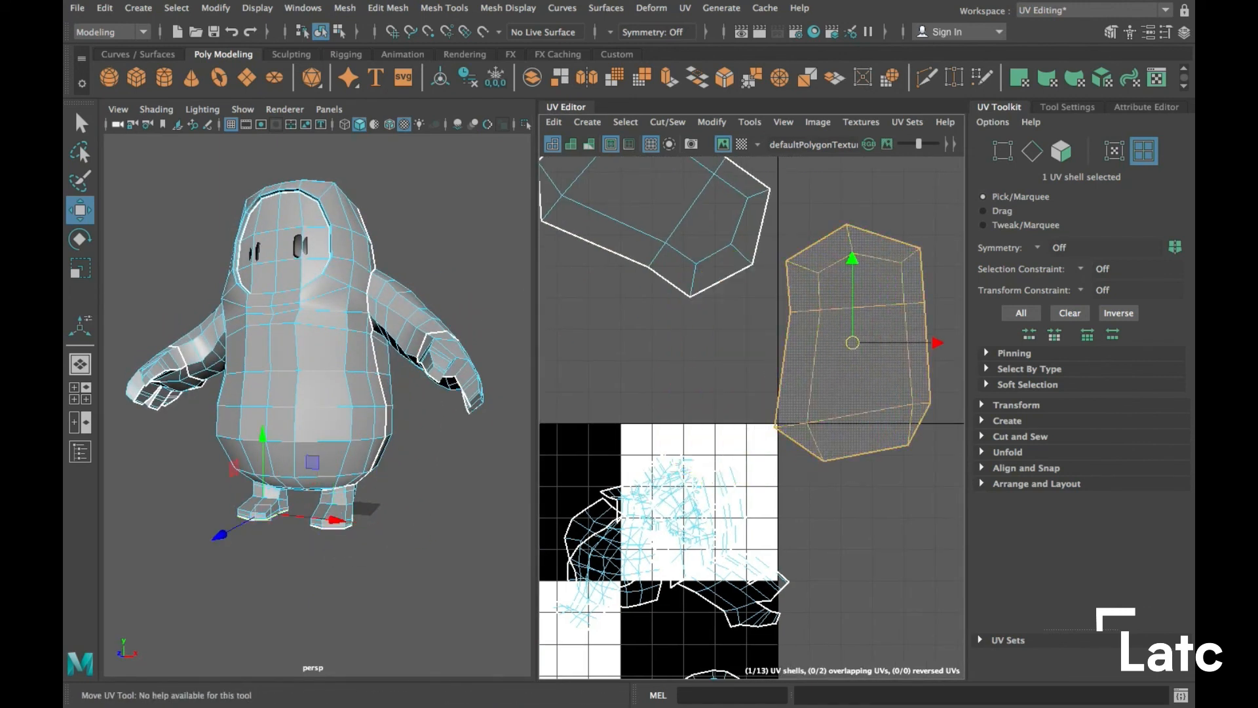
Move the back body shell farther away from the hand and arm shells to free up space
middle_click_drag(856, 343, 888, 234, "alt")
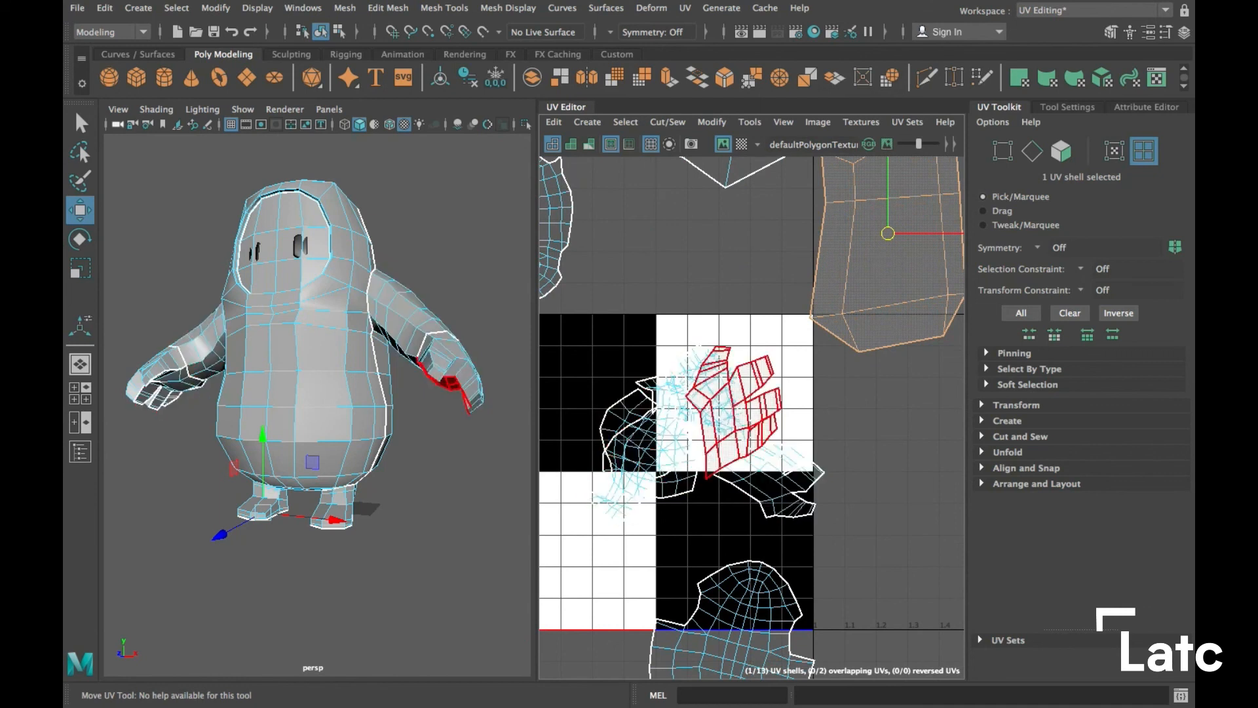
left_click(466, 452)
scroll(692, 471, "down", 7)
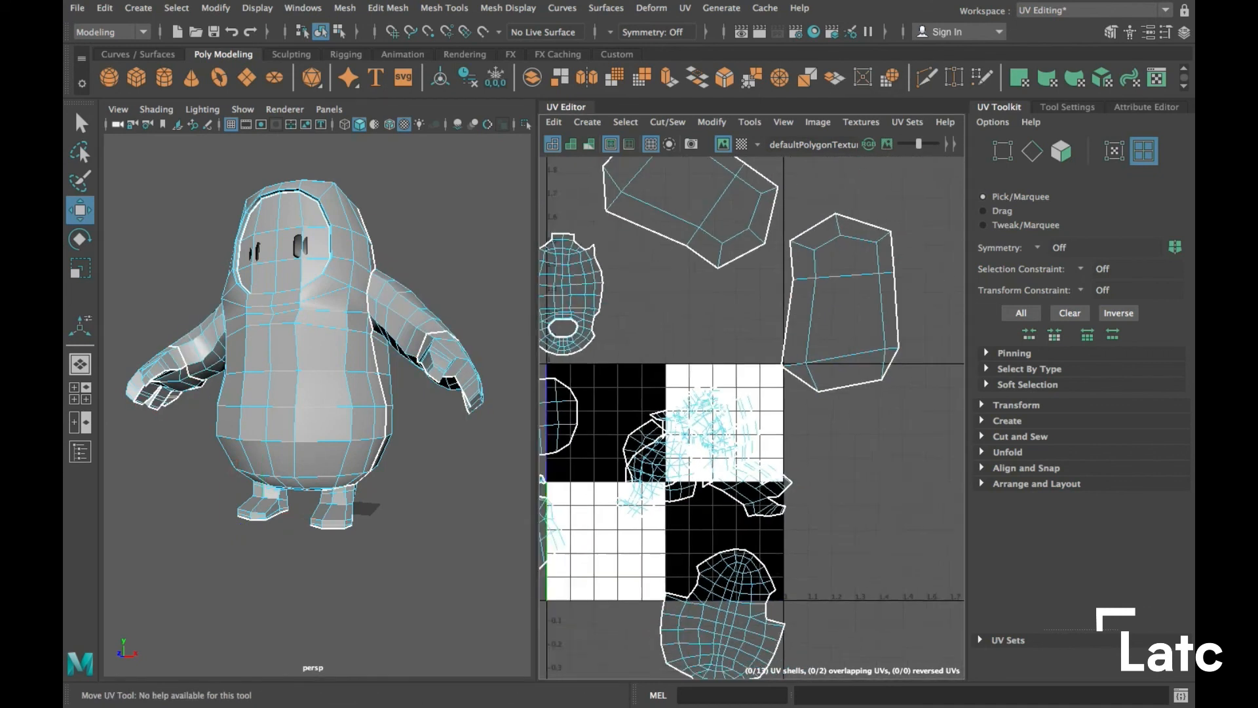
middle_click_drag(708, 557, 695, 513, "alt")
left_click(695, 513)
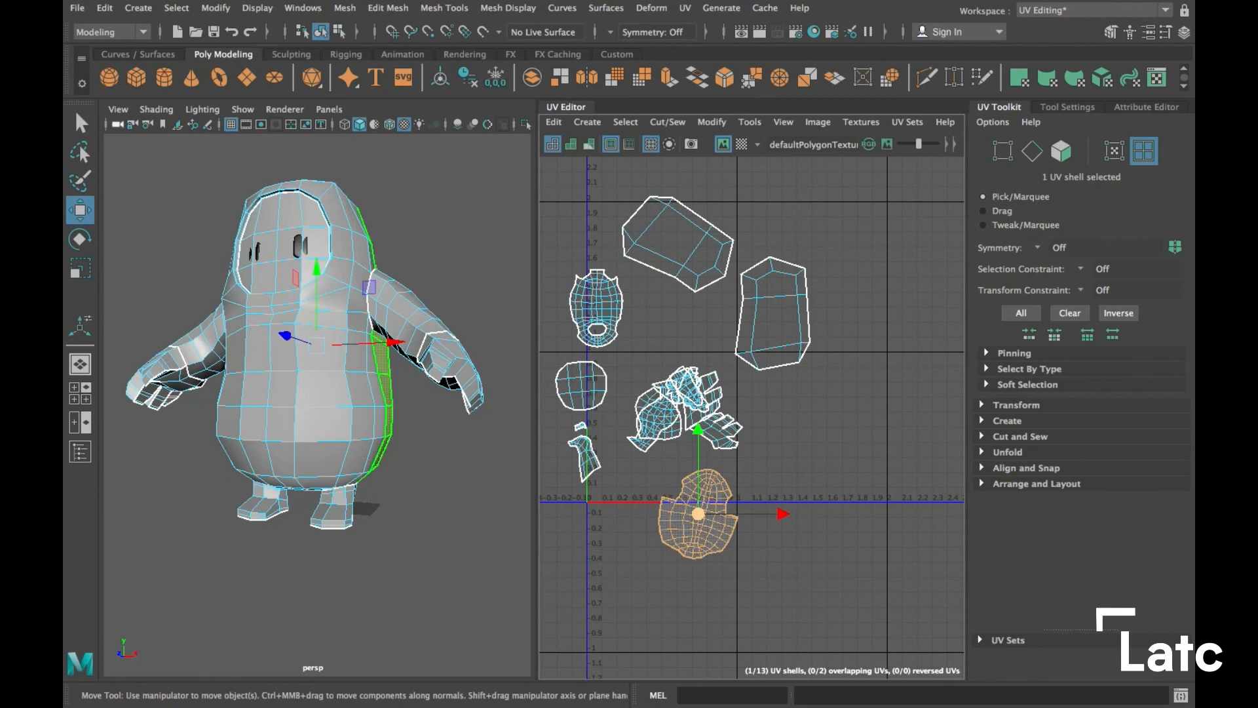
left_click_drag(698, 514, 778, 564)
Pull one hand shell and the two arm shells out of the overlapping cluster into empty UV space
left_click(716, 436)
left_click_drag(716, 435, 785, 452)
left_click(656, 399)
left_click_drag(655, 399, 641, 485)
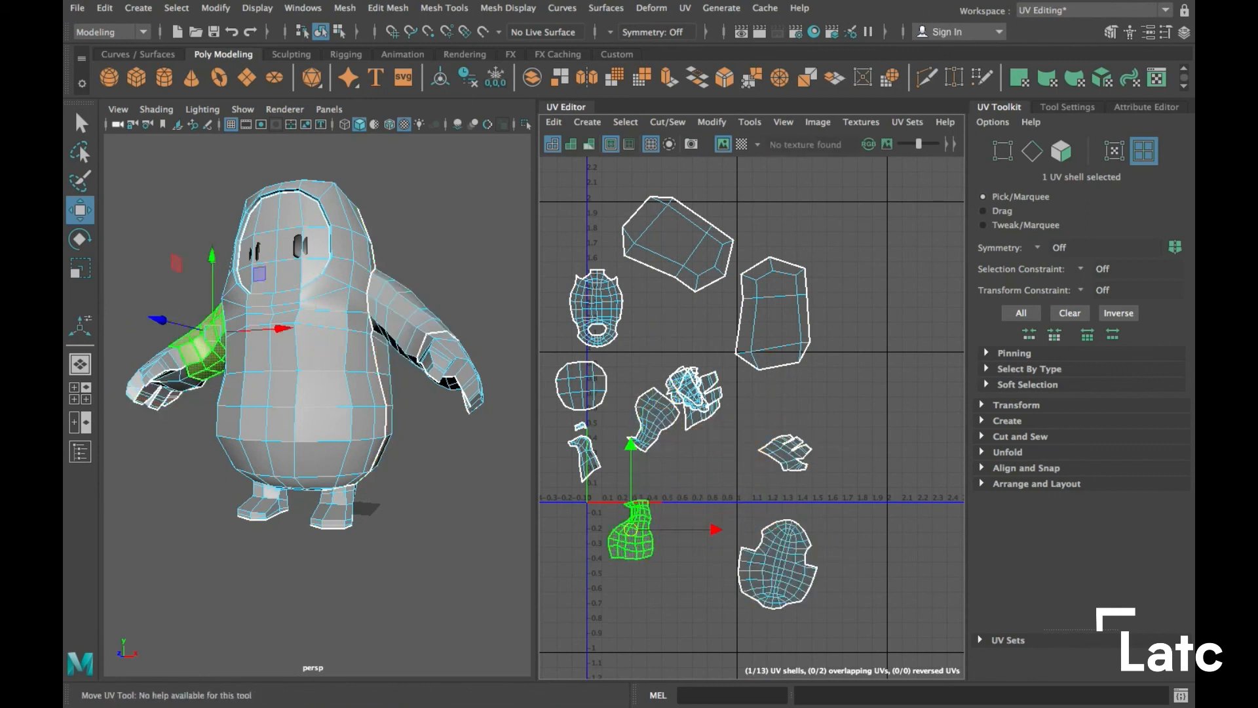
left_click_drag(655, 420, 682, 482)
Separate the three remaining overlapping hand shells and clear the selection
left_click(696, 396)
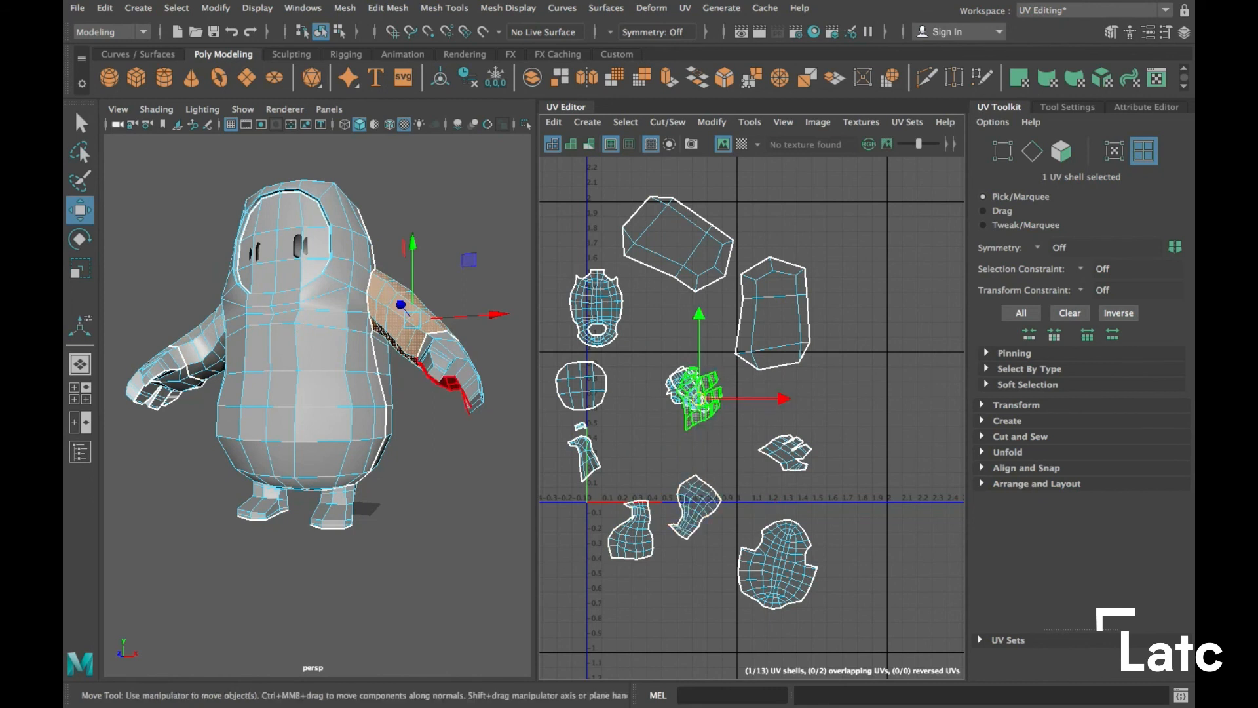
left_click_drag(698, 398, 845, 403)
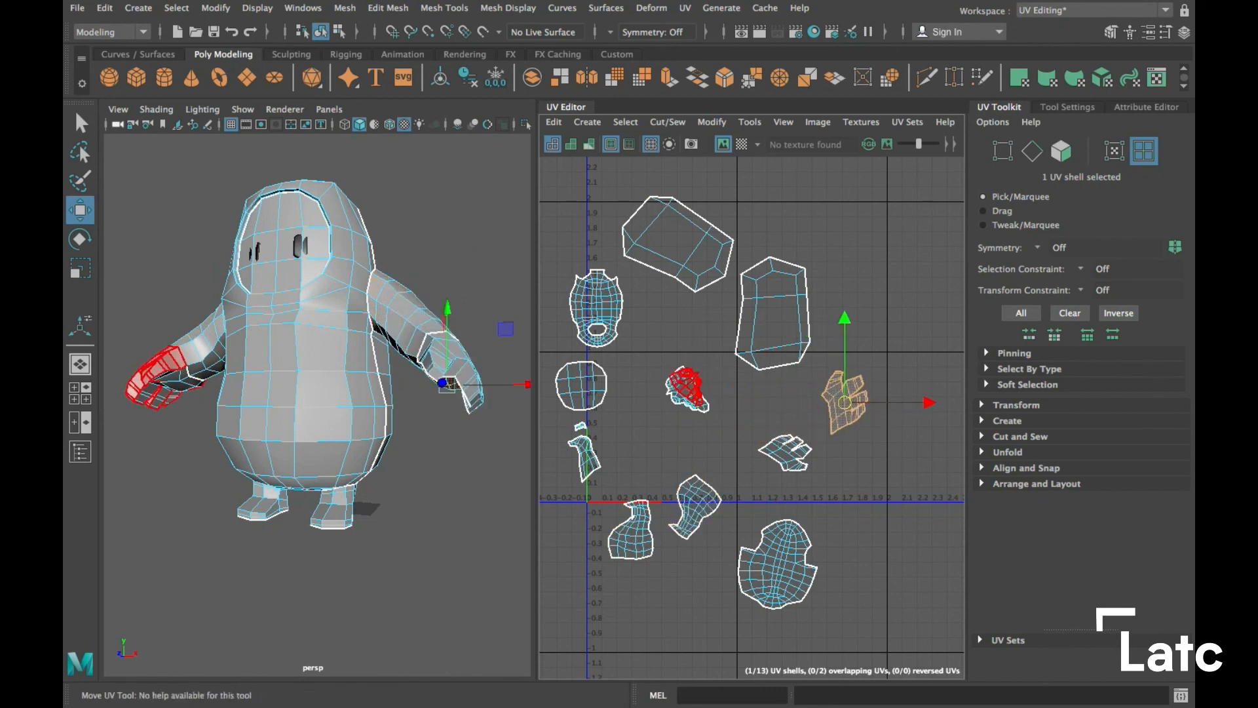
left_click(685, 390)
left_click_drag(686, 386, 694, 346)
left_click(686, 391)
left_click_drag(687, 391, 660, 426)
left_click(886, 401)
Display the checker map on the character and check the pattern from several sides
left_click_drag(393, 315, 398, 386, "alt")
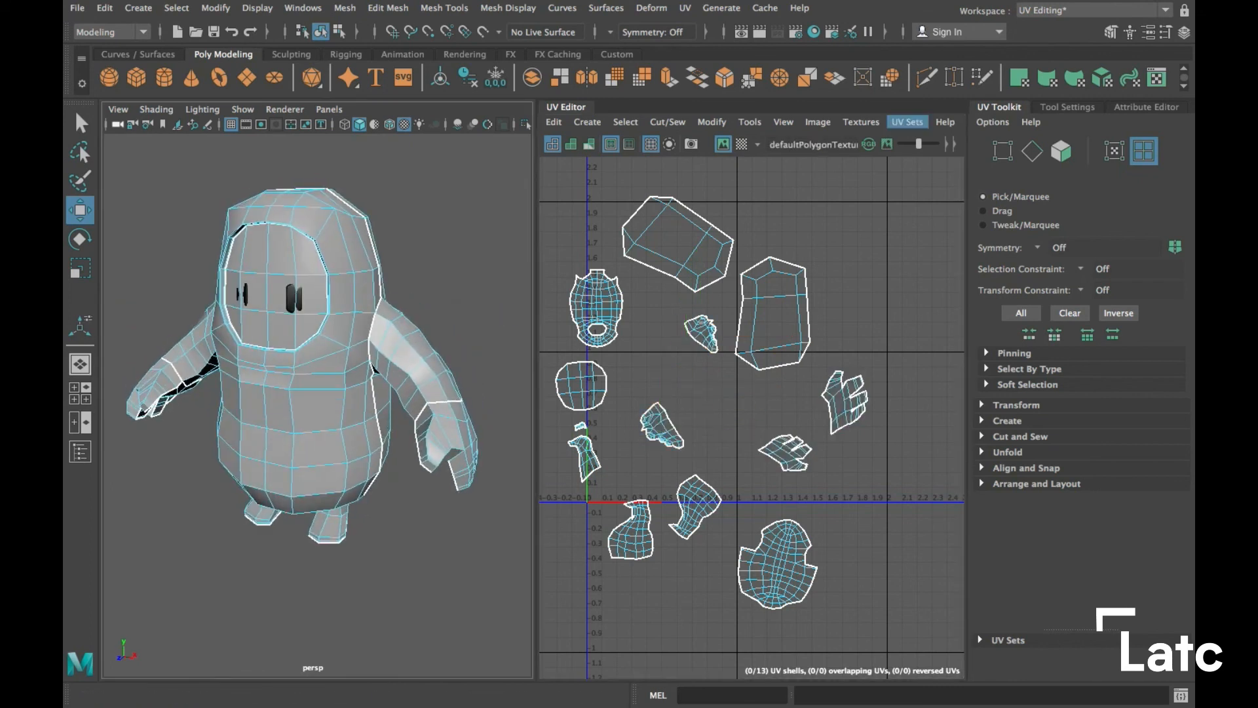
left_click(860, 122)
left_click(904, 150)
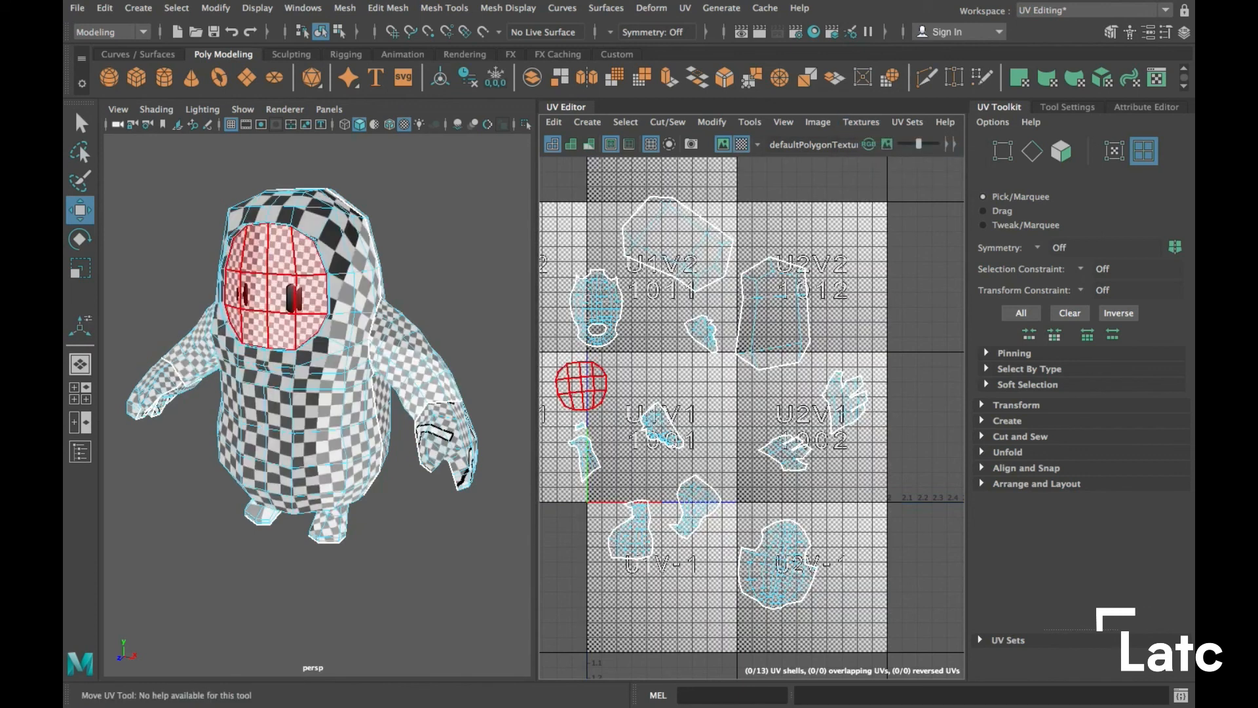
left_click_drag(302, 393, 278, 407, "alt")
right_click_drag(279, 408, 406, 405, "alt")
left_click_drag(406, 405, 101, 387, "alt")
scroll(102, 387, "down", 3)
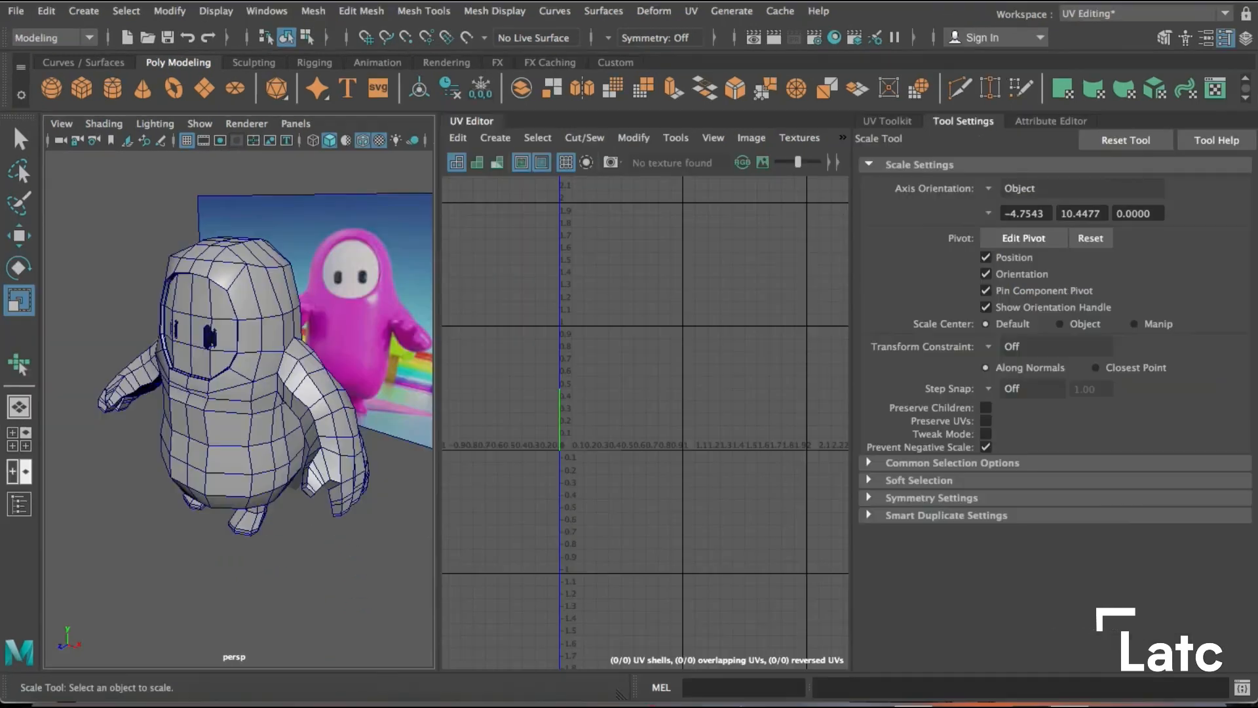
Select all of the character's UV shells and lay them out into the full-square region with object prescale and 512 Map spacing
left_click(229, 367)
left_click_drag(263, 393, 210, 393, "alt")
right_click(567, 303)
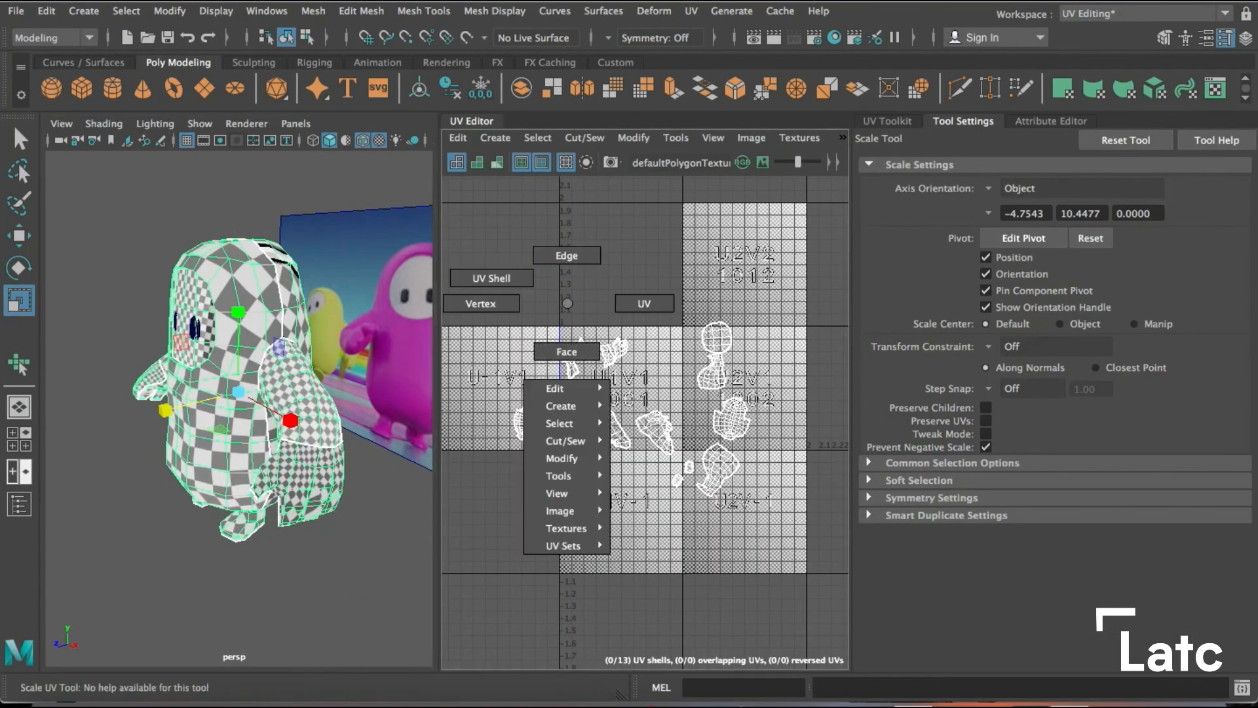
left_click(492, 278)
left_click_drag(814, 566, 814, 566)
left_click_drag(262, 393, 171, 393, "alt")
left_click(634, 137)
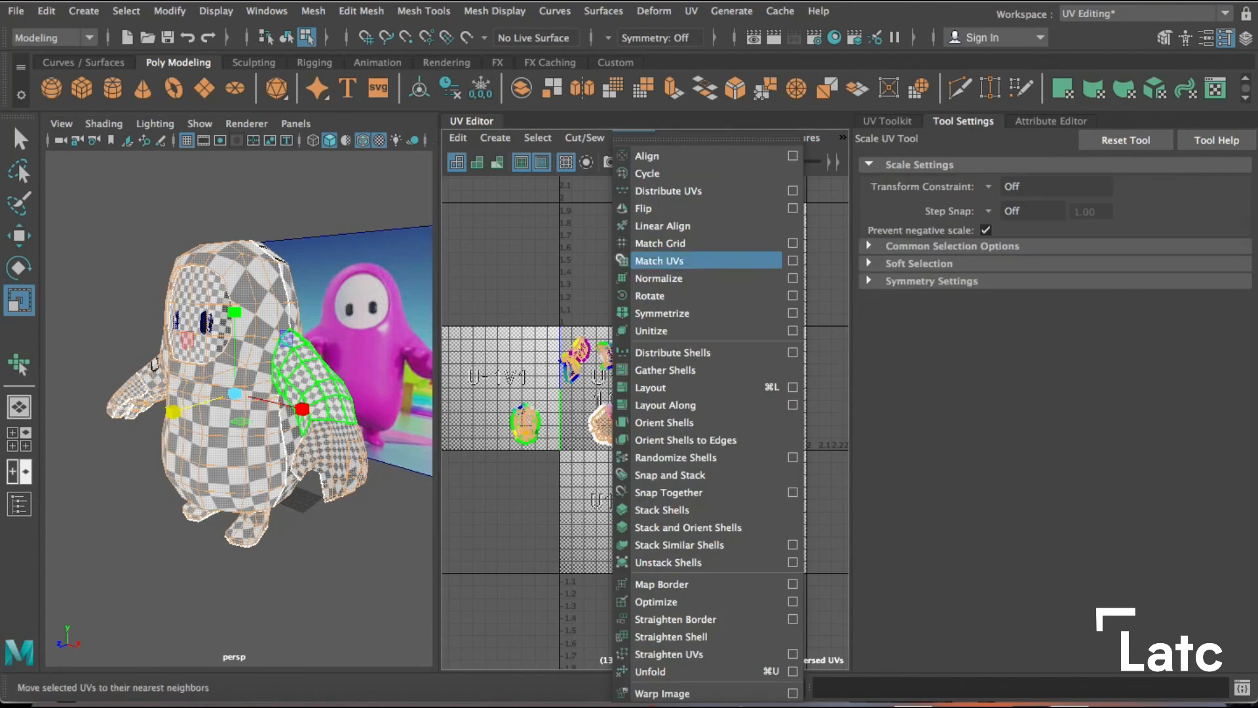
left_click(792, 387)
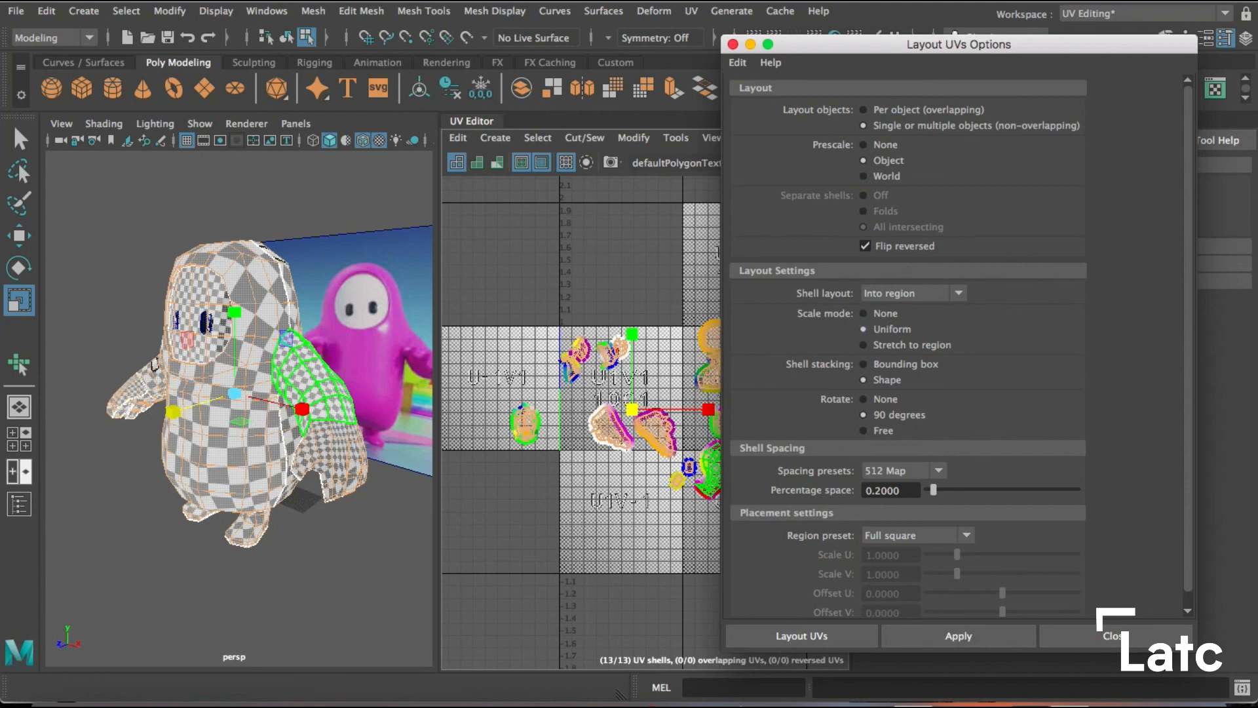
left_click(958, 636)
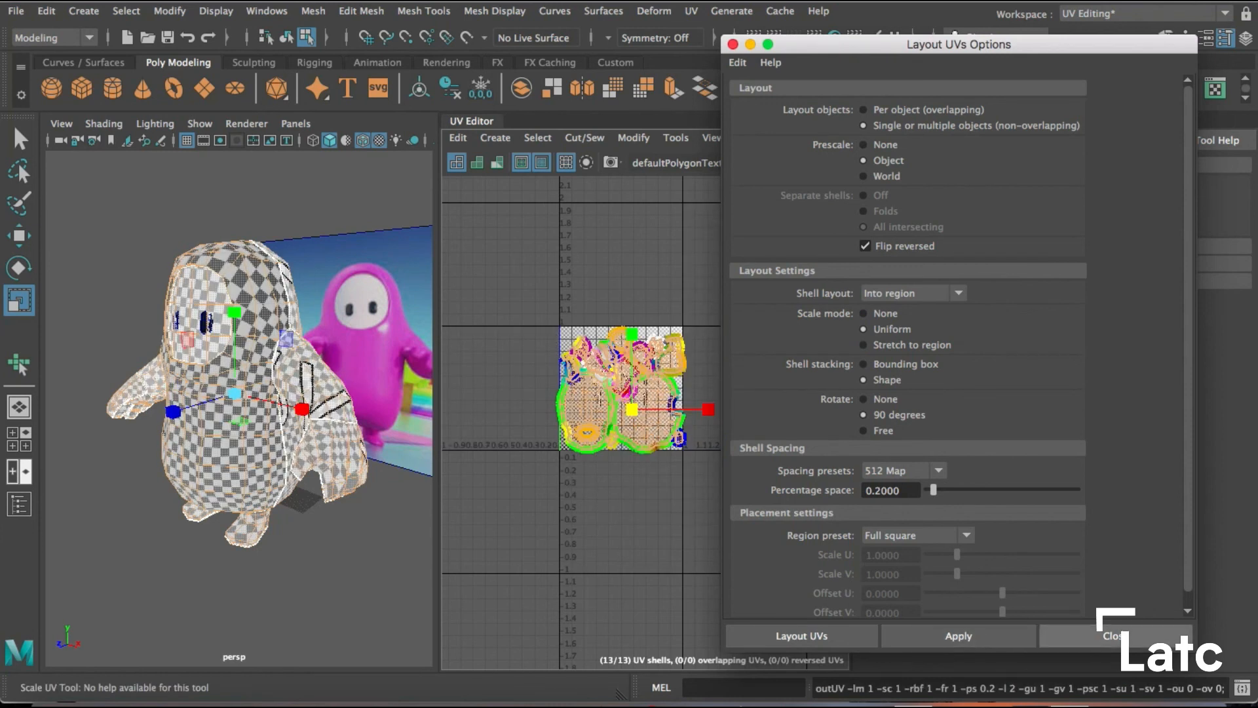
left_click(1114, 635)
Clear the shell selection and examine the checker pattern across the UV layout and all sides of the character
scroll(649, 397, "up", 5)
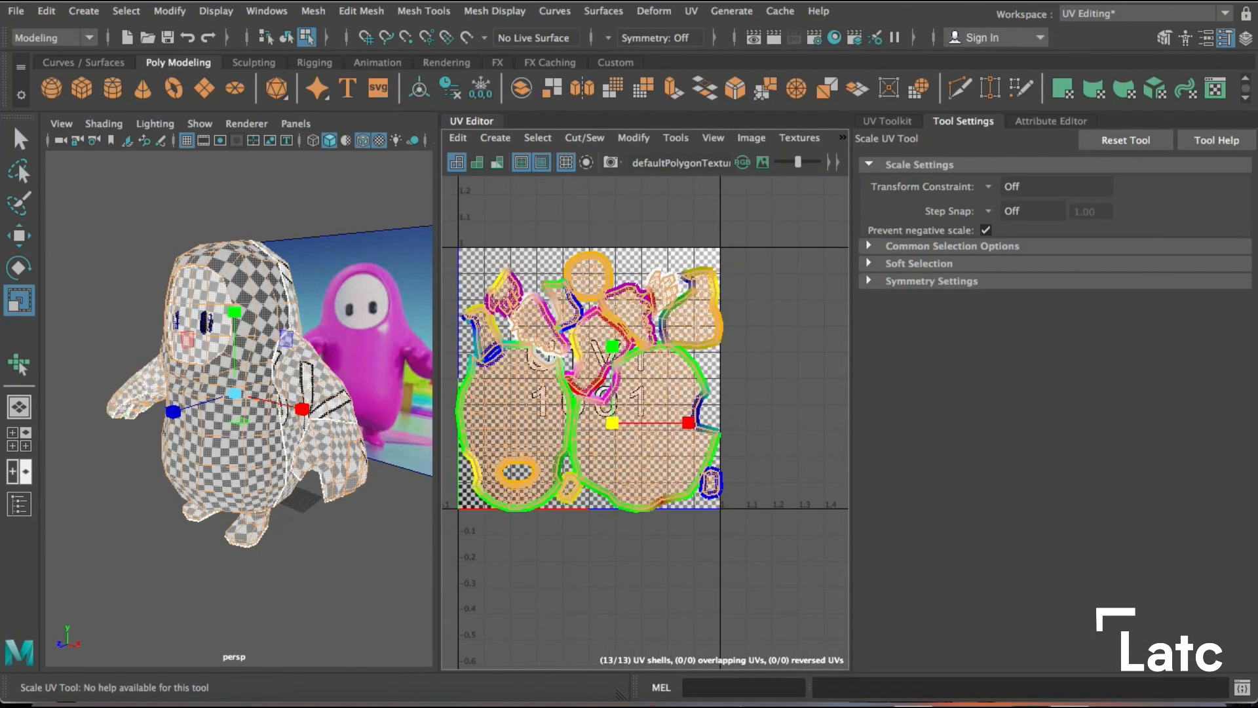
left_click(646, 576)
left_click_drag(197, 393, 226, 387, "alt")
scroll(240, 409, "up", 5)
middle_click_drag(275, 328, 223, 452, "alt")
scroll(276, 409, "up", 4)
left_click_drag(302, 406, 341, 400, "alt")
scroll(275, 410, "down", 4)
left_click_drag(223, 400, 367, 399, "alt")
scroll(262, 394, "down", 5)
middle_click_drag(275, 340, 245, 400, "alt")
left_click_drag(223, 393, 341, 393, "alt")
middle_click_drag(275, 393, 285, 374, "alt")
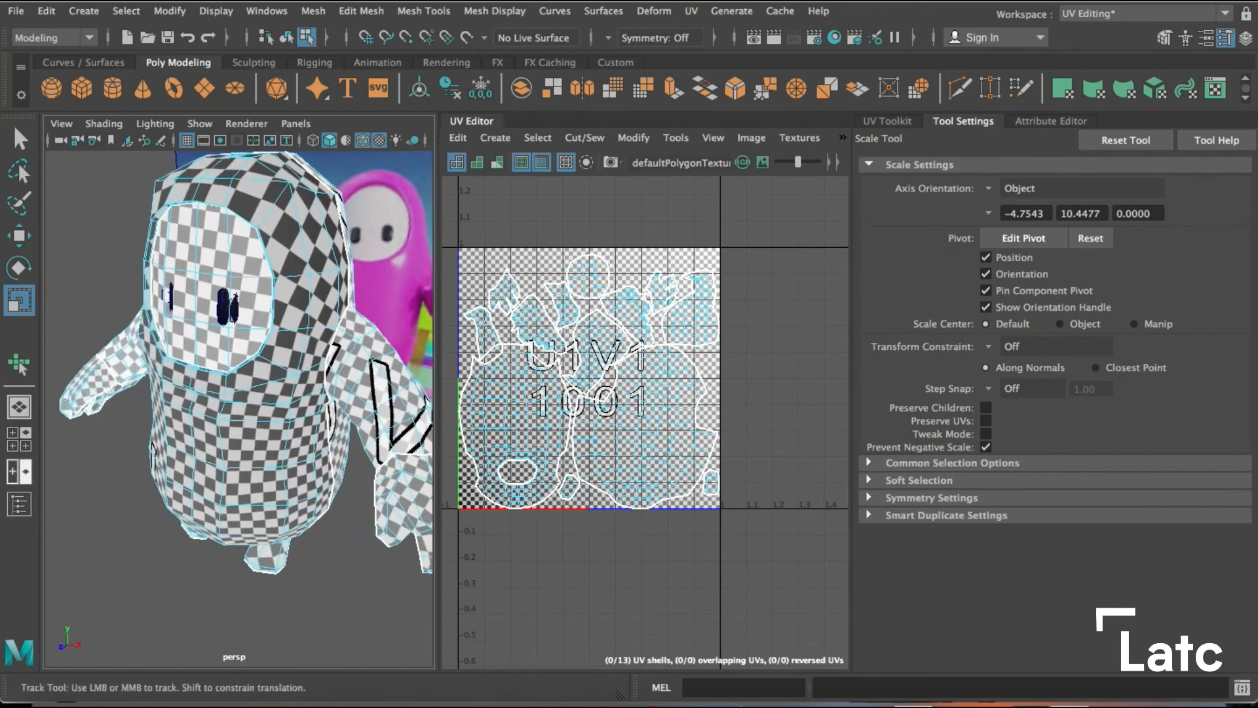
scroll(242, 367, "down", 2)
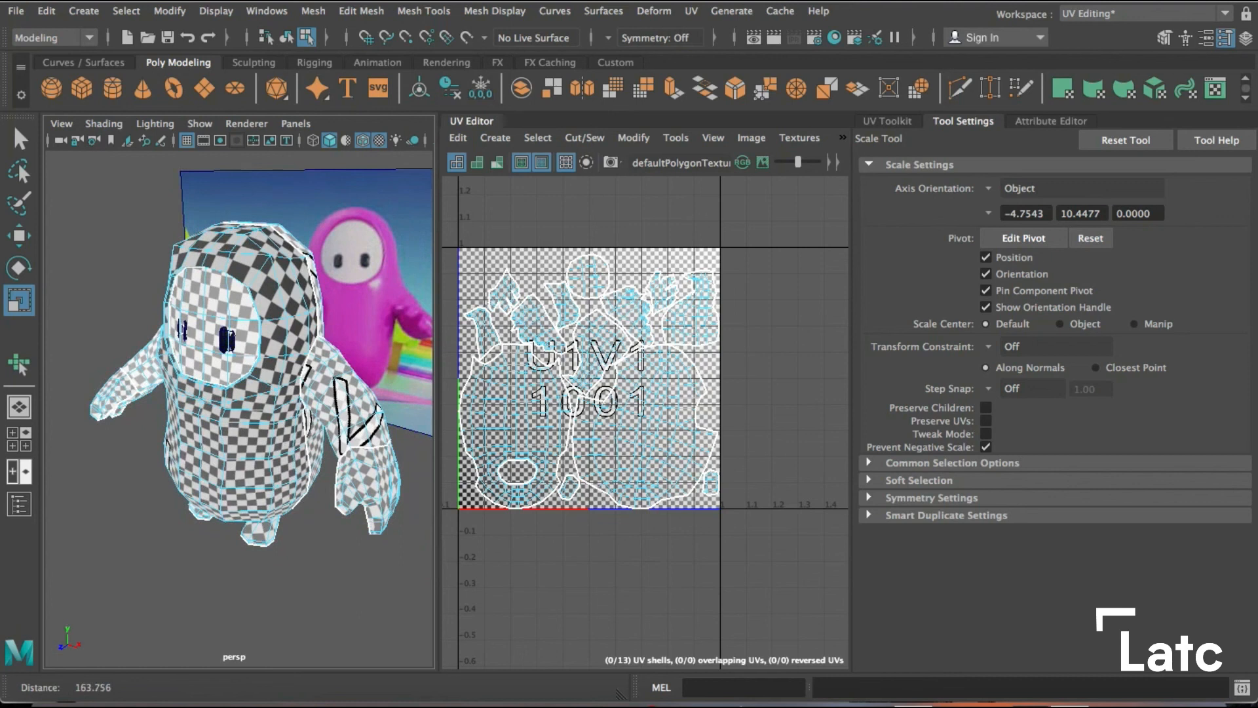
left_click_drag(230, 400, 281, 370, "alt")
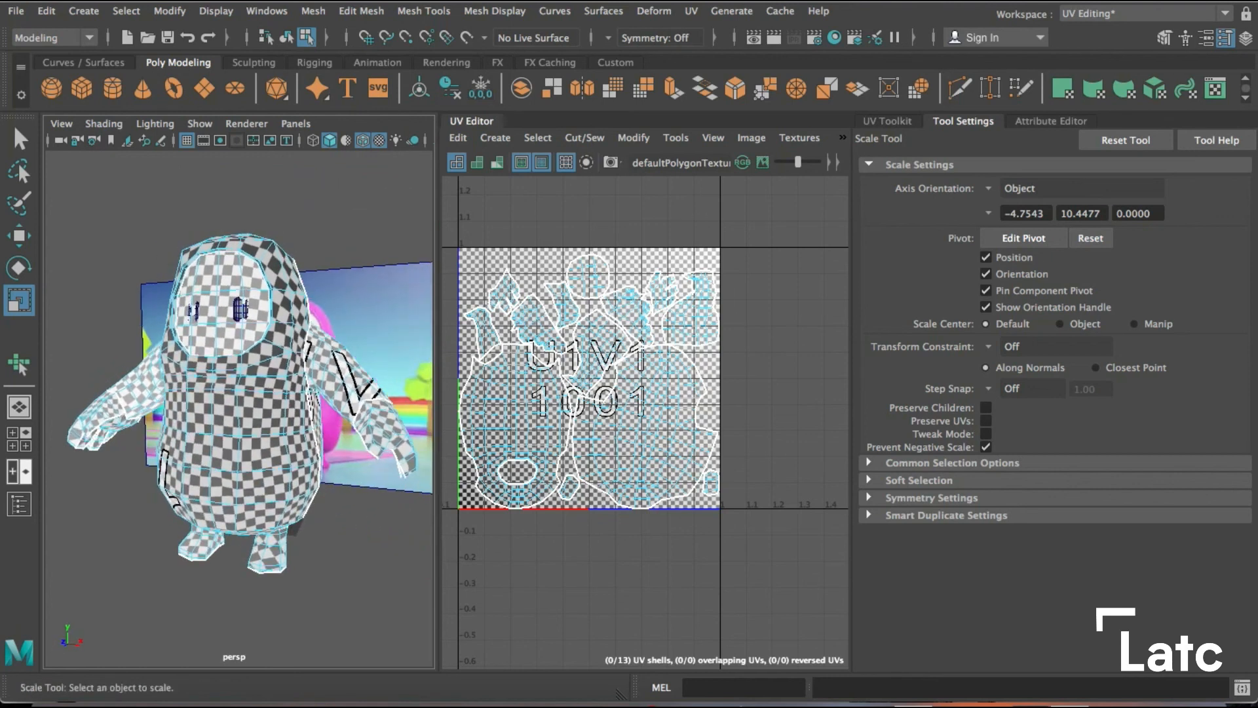